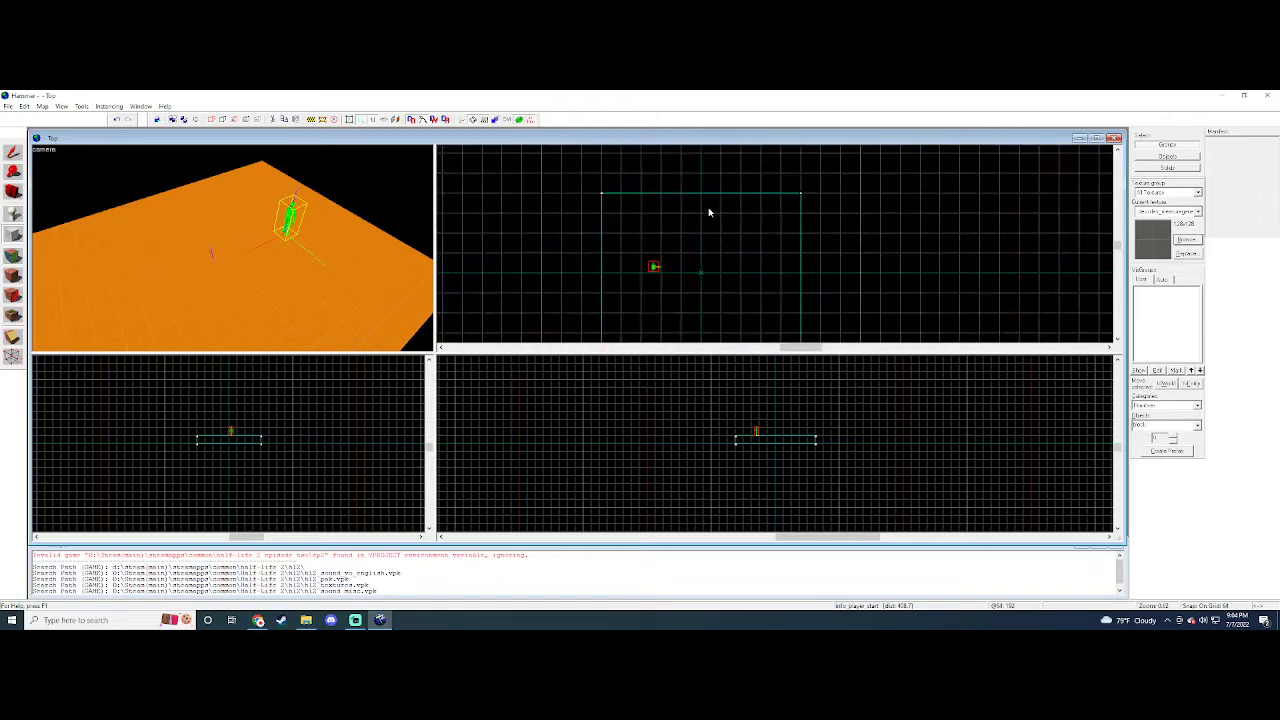
- Create a wall block 640 units long, 64 thick and 256 high along the floor's north edge
{"action": "left_click_drag", "start_coordinate": [602, 194], "coordinate": [795, 218]}
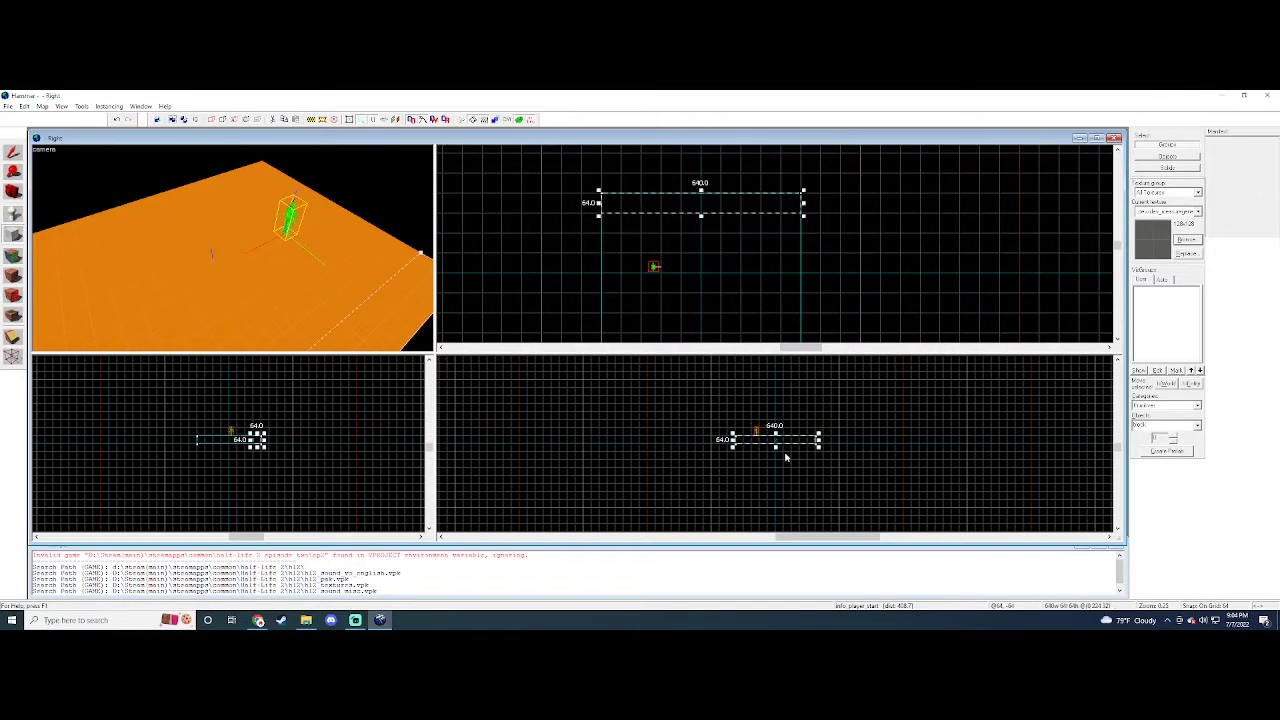
{"action": "scroll", "coordinate": [785, 438], "scroll_direction": "up", "scroll_amount": 1}
{"action": "mouse_move", "coordinate": [775, 425]}
{"action": "left_mouse_down"}
{"action": "mouse_move", "coordinate": [775, 361]}
{"action": "mouse_move", "coordinate": [780, 386]}
{"action": "left_mouse_up"}
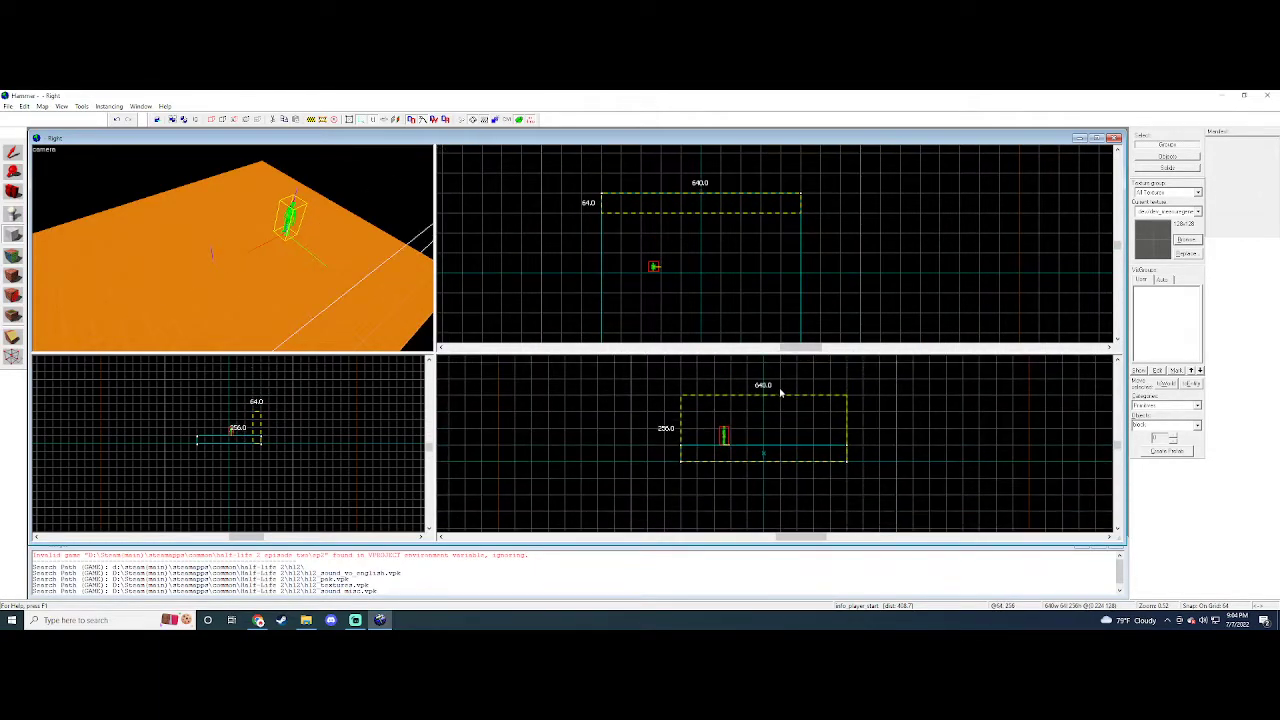
{"action": "key", "text": "Return"}
- Create a wall block 448 units long and 64 thick along the floor's west edge, matching the north wall's height
{"action": "scroll", "coordinate": [660, 231], "scroll_direction": "down", "scroll_amount": 3}
{"action": "left_click_drag", "start_coordinate": [634, 228], "coordinate": [640, 305]}
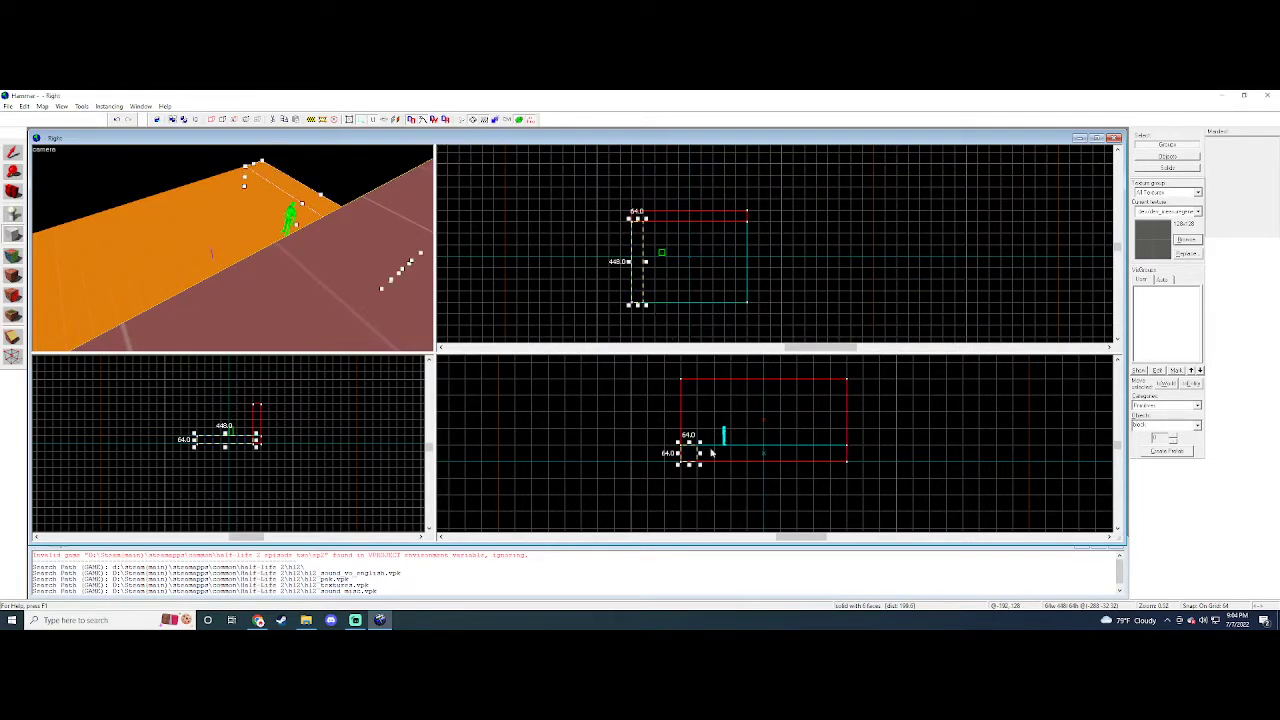
{"action": "mouse_move", "coordinate": [692, 448]}
{"action": "left_mouse_down"}
{"action": "mouse_move", "coordinate": [681, 379]}
{"action": "mouse_move", "coordinate": [691, 463]}
{"action": "left_mouse_up"}
{"action": "key", "text": "Return"}
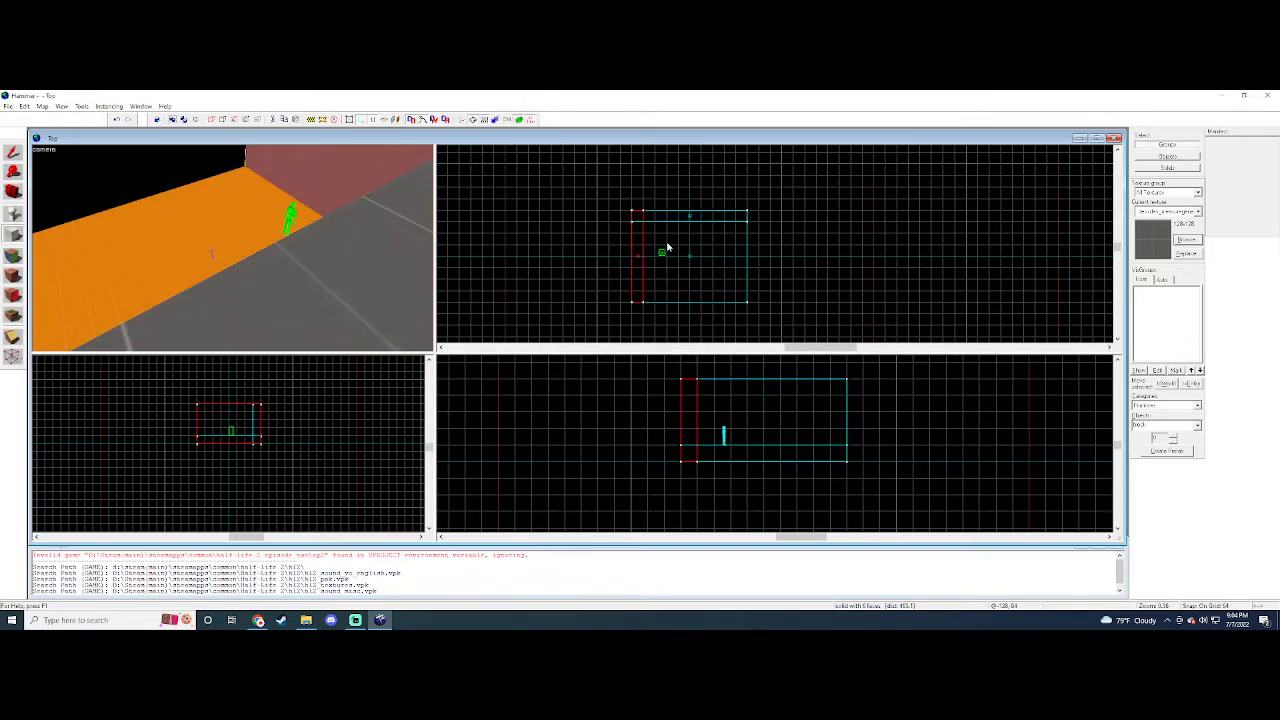
- Create a full-height wall block along the floor's south edge, from the west wall to the east edge
{"action": "left_click_drag", "start_coordinate": [648, 298], "coordinate": [750, 303]}
{"action": "left_click_drag", "start_coordinate": [772, 445], "coordinate": [777, 381]}
{"action": "left_click_drag", "start_coordinate": [683, 380], "coordinate": [847, 461]}
{"action": "key", "text": "Return"}
{"action": "left_click_drag", "start_coordinate": [646, 300], "coordinate": [752, 305]}
{"action": "mouse_move", "coordinate": [773, 446]}
{"action": "left_mouse_down"}
{"action": "mouse_move", "coordinate": [774, 383]}
{"action": "mouse_move", "coordinate": [769, 462]}
{"action": "left_mouse_up"}
{"action": "key", "text": "Return"}
- Close the room with a full-height wall block along the east edge, between the north and south walls
{"action": "left_click_drag", "start_coordinate": [737, 226], "coordinate": [749, 292]}
{"action": "left_click_drag", "start_coordinate": [838, 442], "coordinate": [837, 380]}
{"action": "key", "text": "Return"}
{"action": "scroll", "coordinate": [387, 205], "scroll_direction": "up", "scroll_amount": 1}
{"action": "key", "text": "Right"}
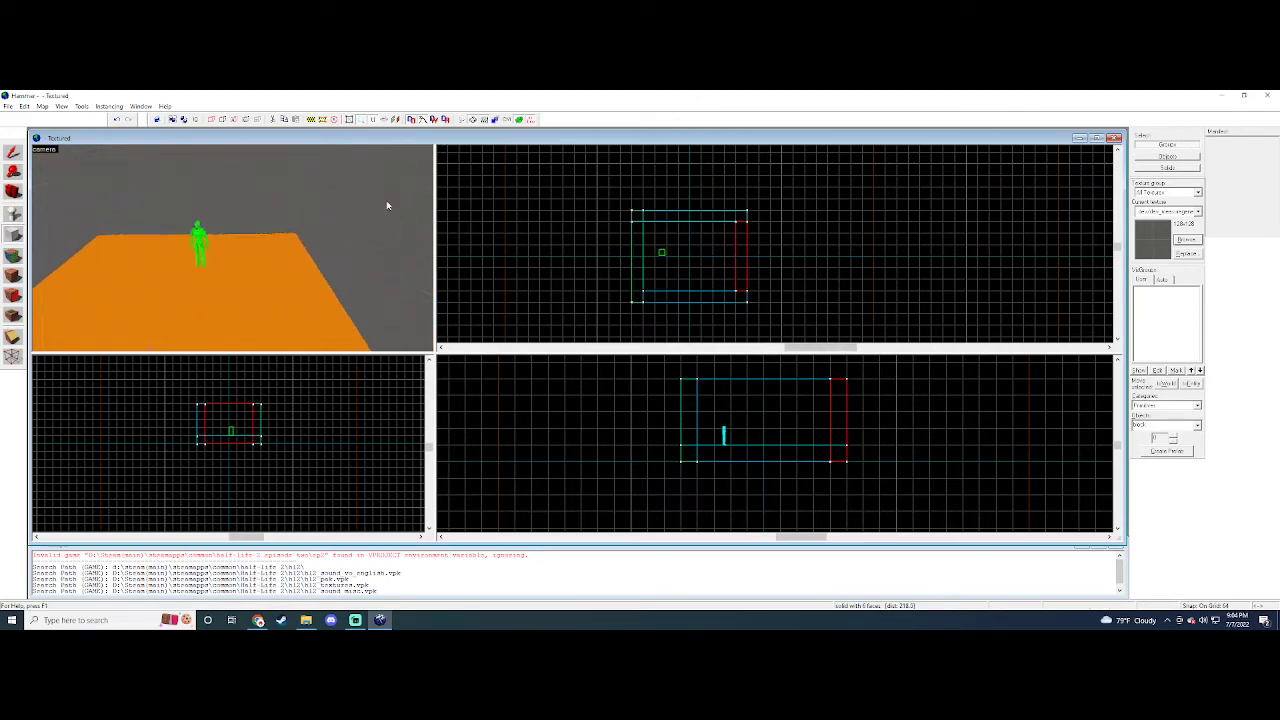
{"action": "key", "text": "s"}
- Create a ceiling block on top of the walls that covers the whole room
{"action": "left_click_drag", "start_coordinate": [631, 210], "coordinate": [749, 303]}
{"action": "left_click_drag", "start_coordinate": [768, 459], "coordinate": [766, 378]}
{"action": "key", "text": "Return"}
{"action": "scroll", "coordinate": [318, 224], "scroll_direction": "up", "scroll_amount": 2}
{"action": "key", "text": "w"}
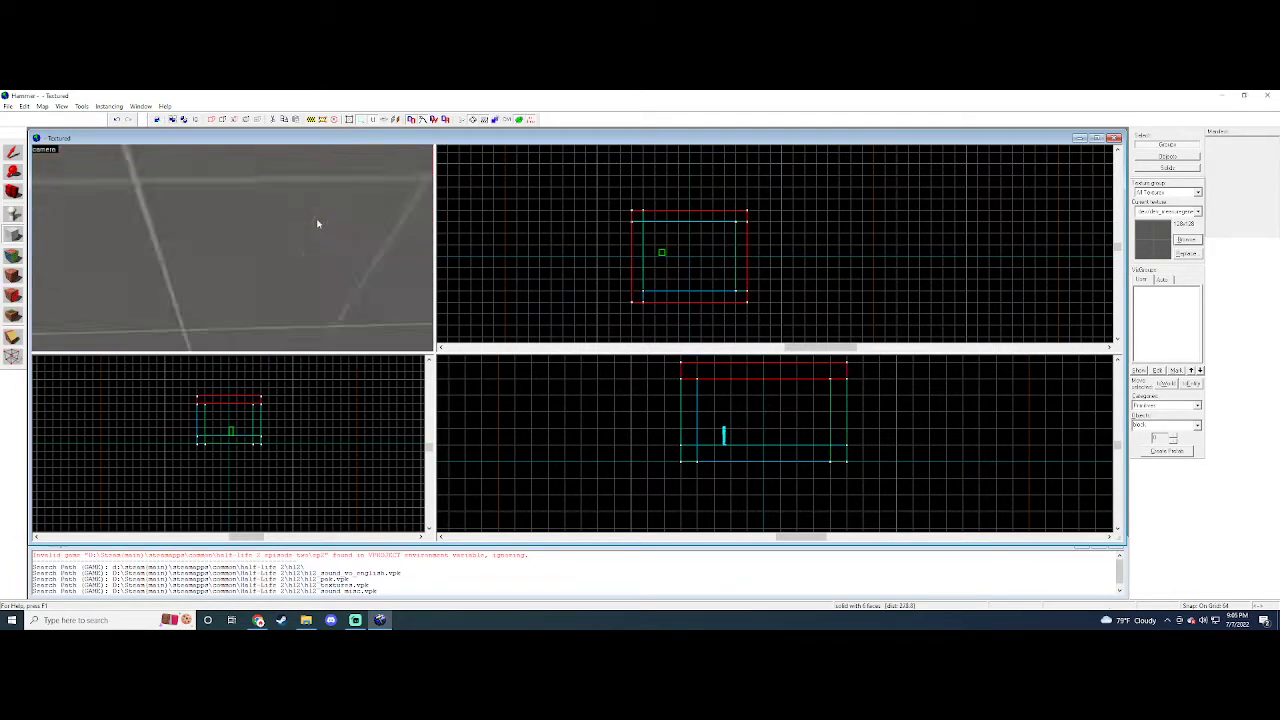
{"action": "key", "text": "Right"}
{"action": "key", "text": "s"}
{"action": "key", "text": "Down"}
- Save the map as scriptedsequence in the maps folder
{"action": "key", "text": "ctrl+s"}
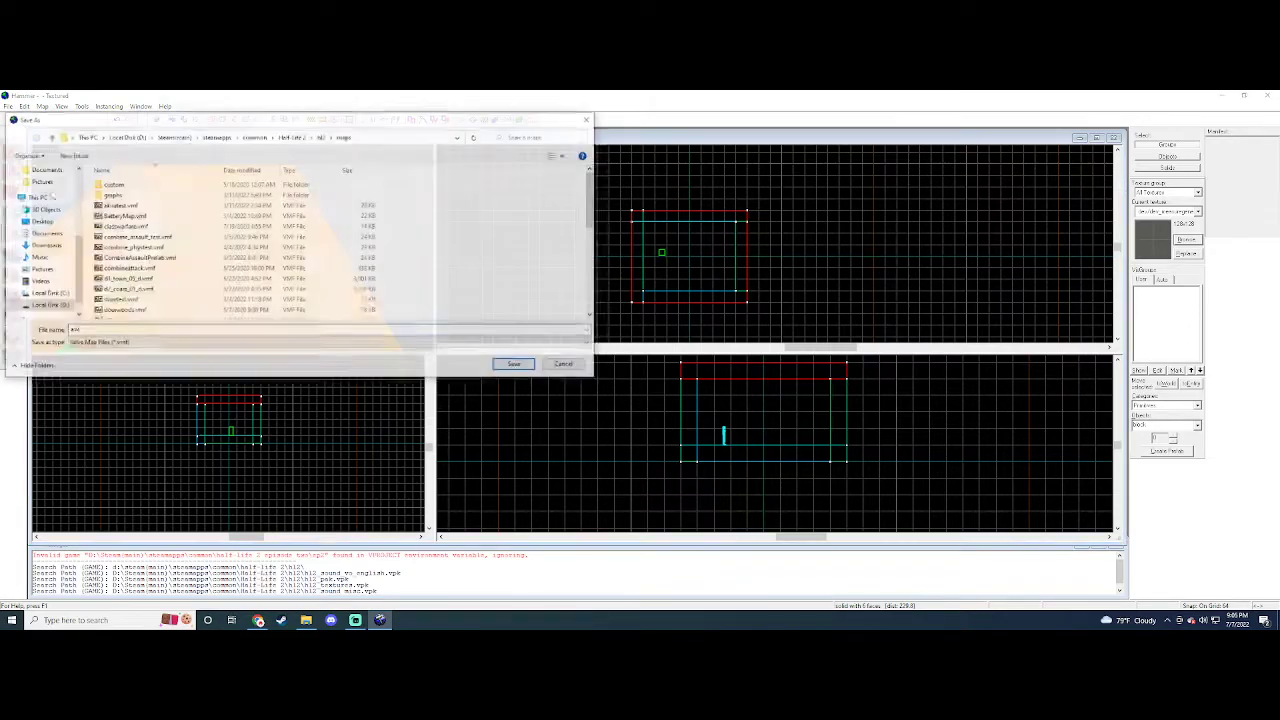
{"action": "left_click", "coordinate": [588, 118]}
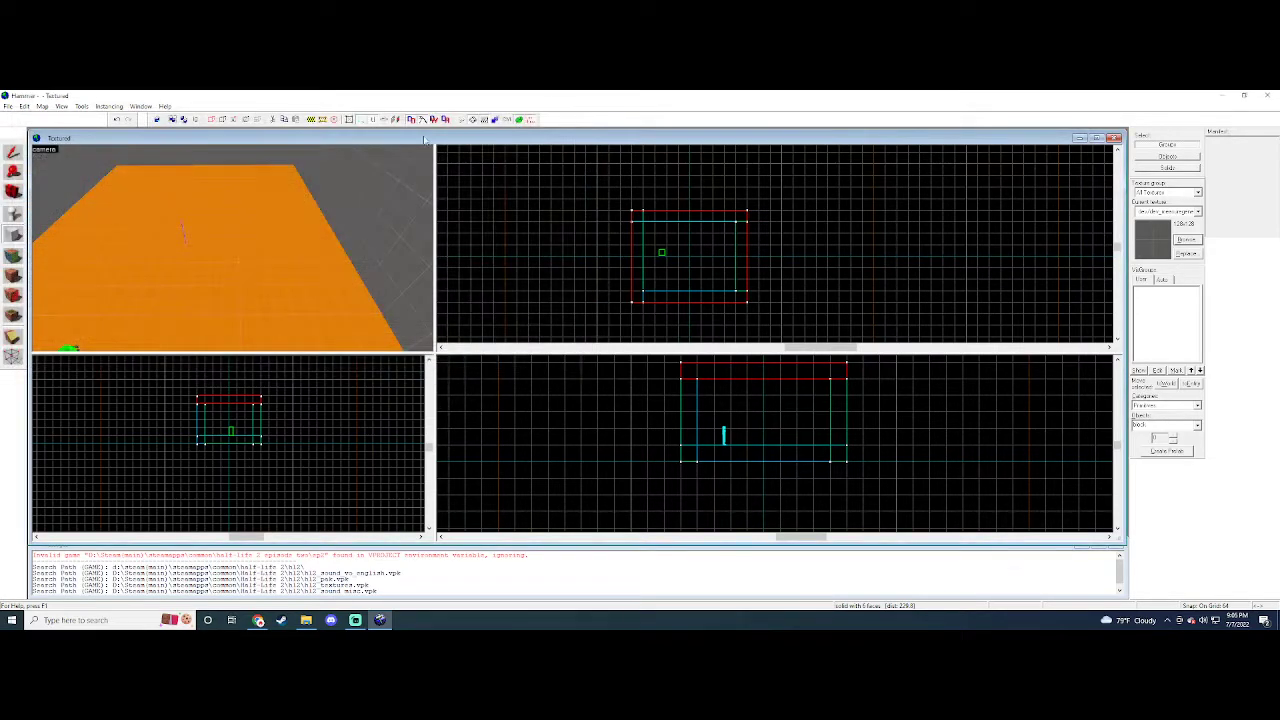
{"action": "key", "text": "ctrl+s"}
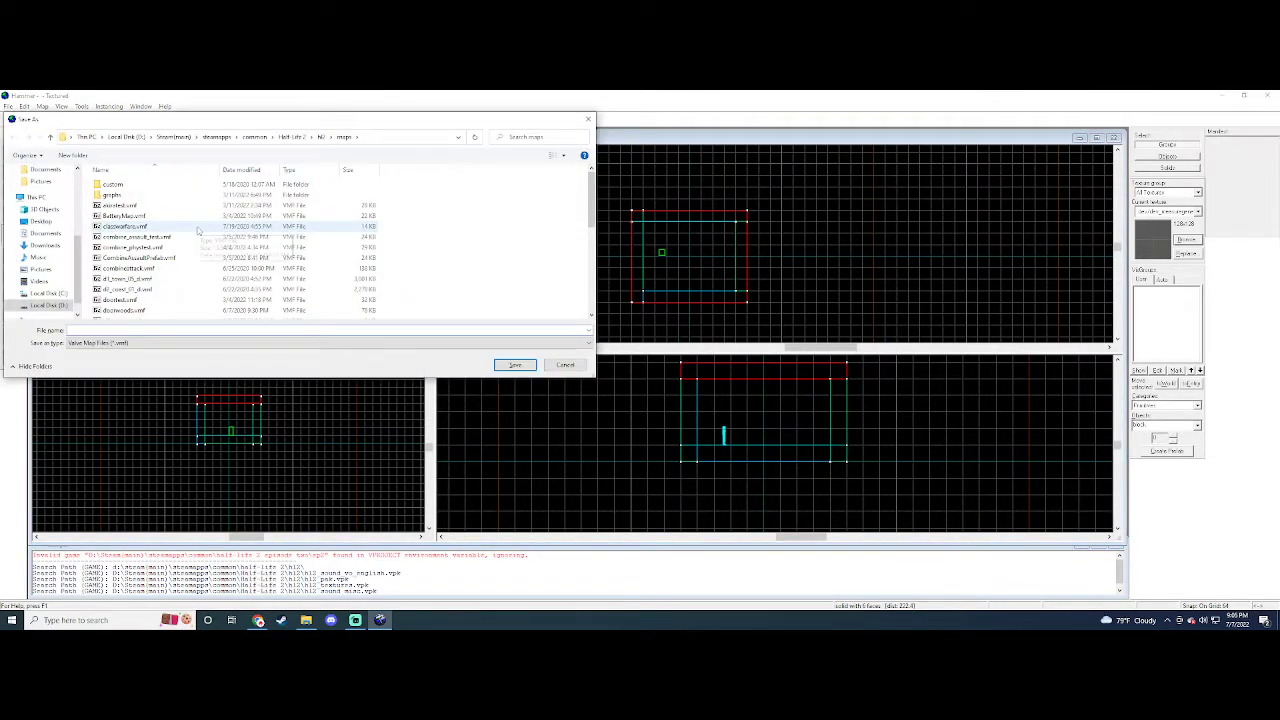
{"action": "type", "text": "scriptedsequence"}
{"action": "key", "text": "Return"}
- Place an entity on the floor near the room's centre and change its class to scripted_sequence
{"action": "left_click", "coordinate": [259, 213]}
{"action": "left_click", "coordinate": [14, 153]}
{"action": "key", "text": "z"}
{"action": "key", "text": "w"}
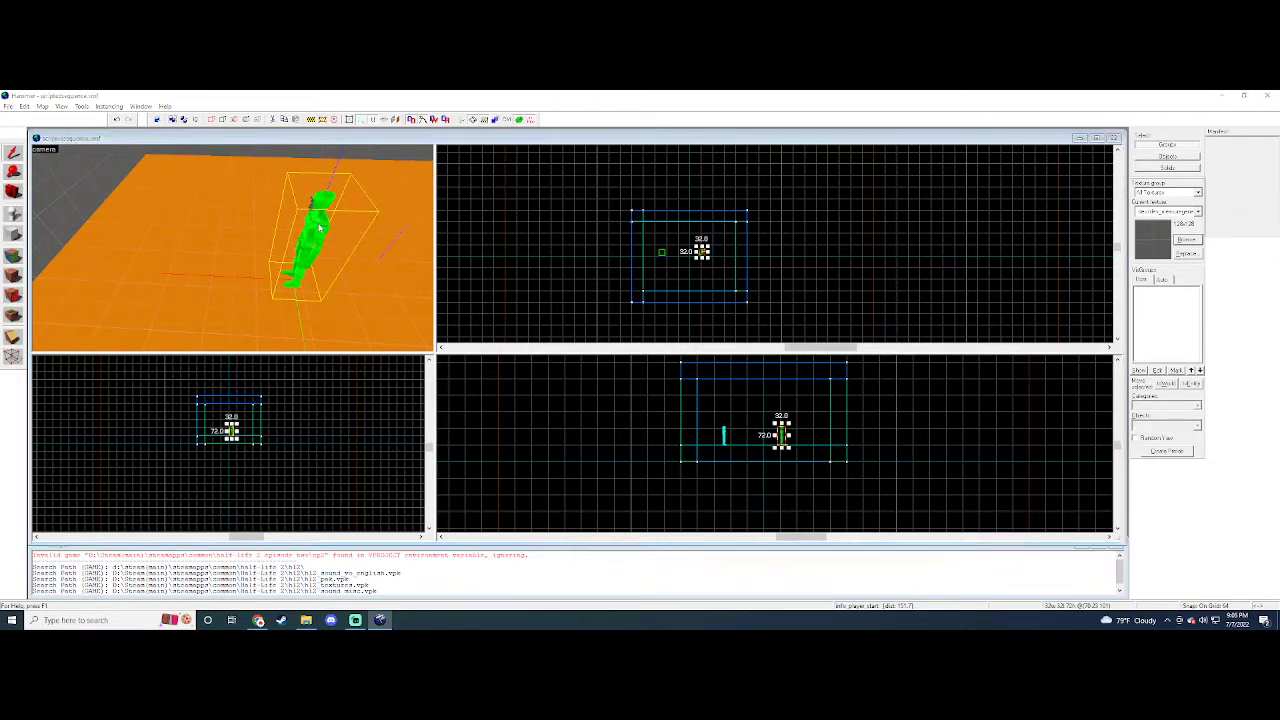
{"action": "key", "text": "alt+Return"}
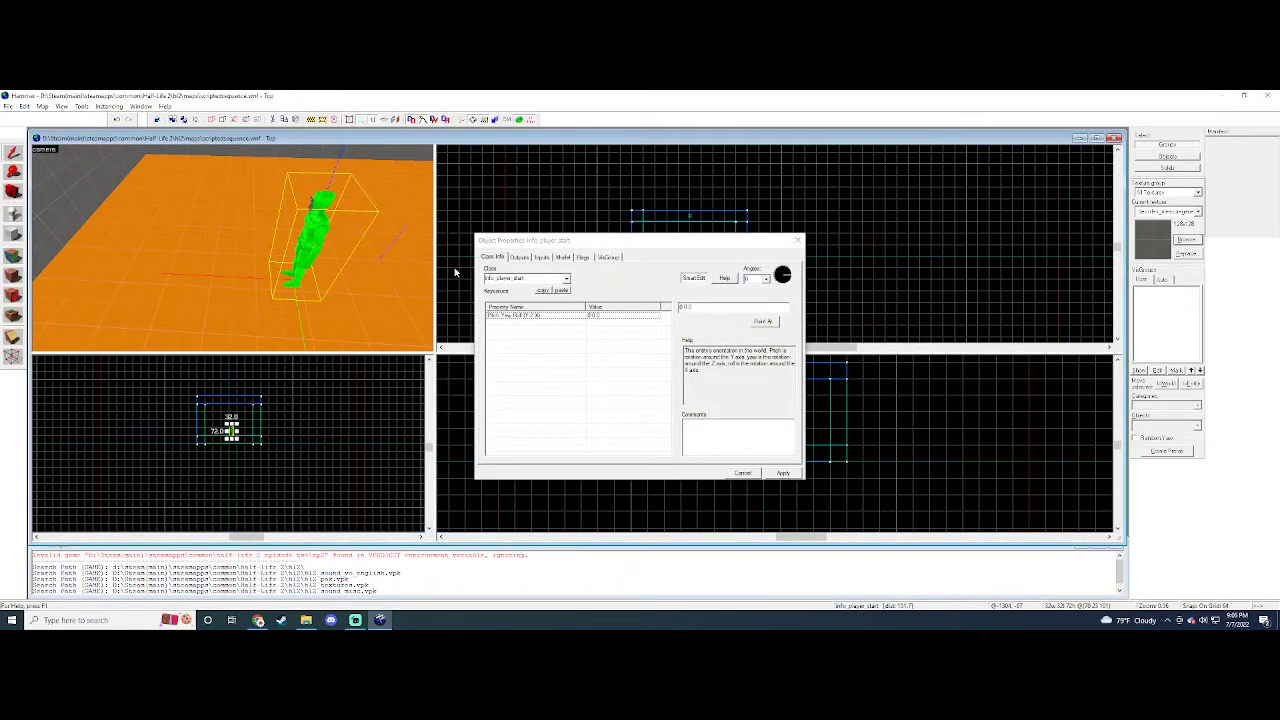
{"action": "left_click", "coordinate": [525, 278]}
{"action": "type", "text": "scripted"}
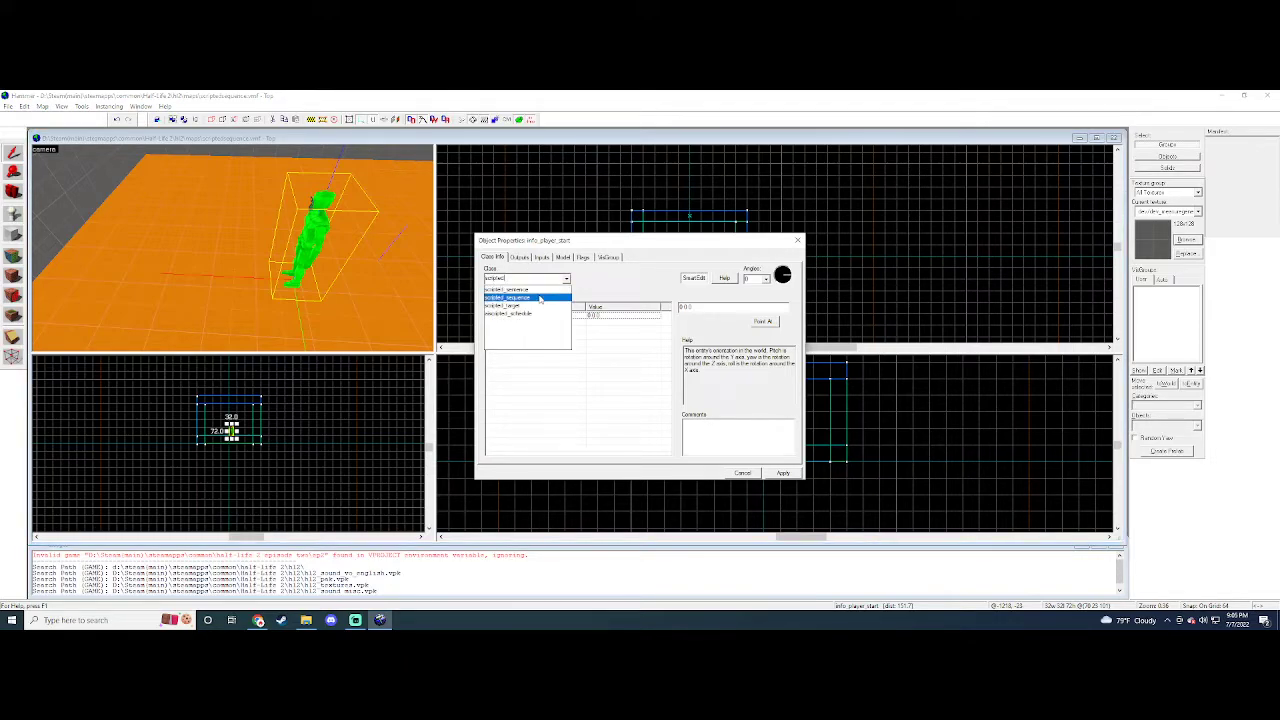
{"action": "left_click", "coordinate": [539, 299]}
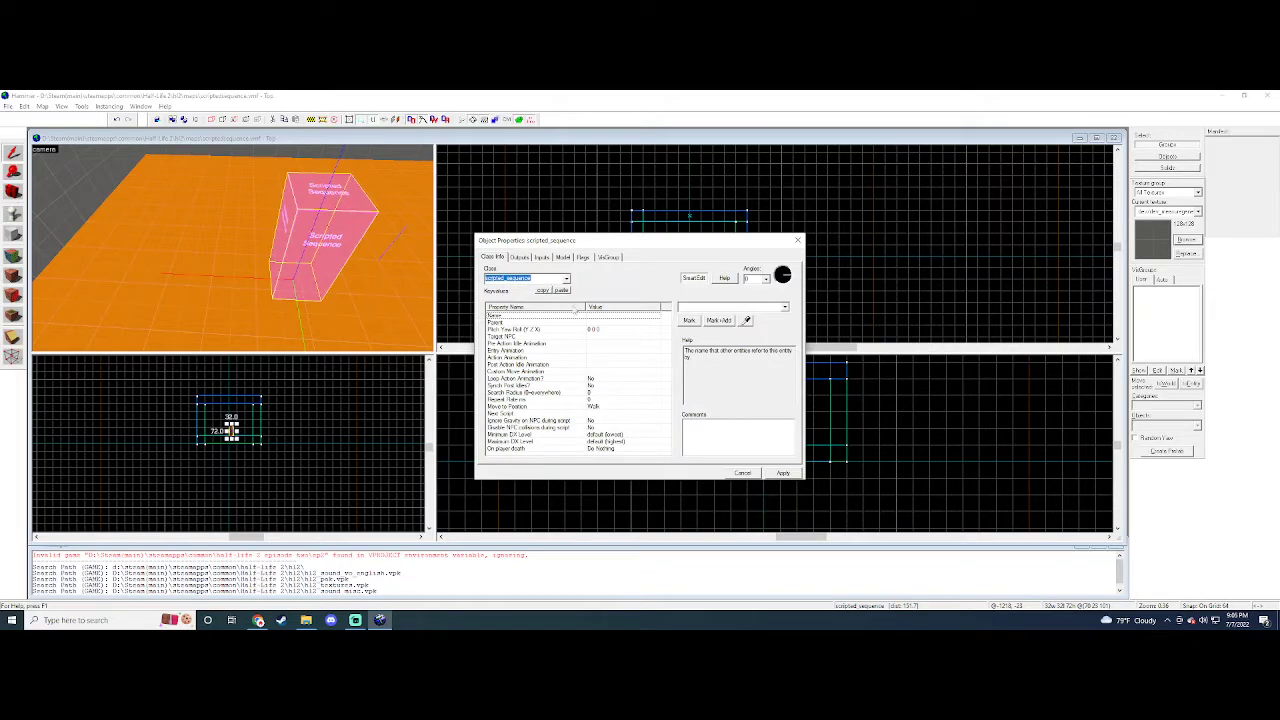
- Name the scripted_sequence entity ScriptedSequence and apply the change
{"action": "left_click", "coordinate": [325, 230]}
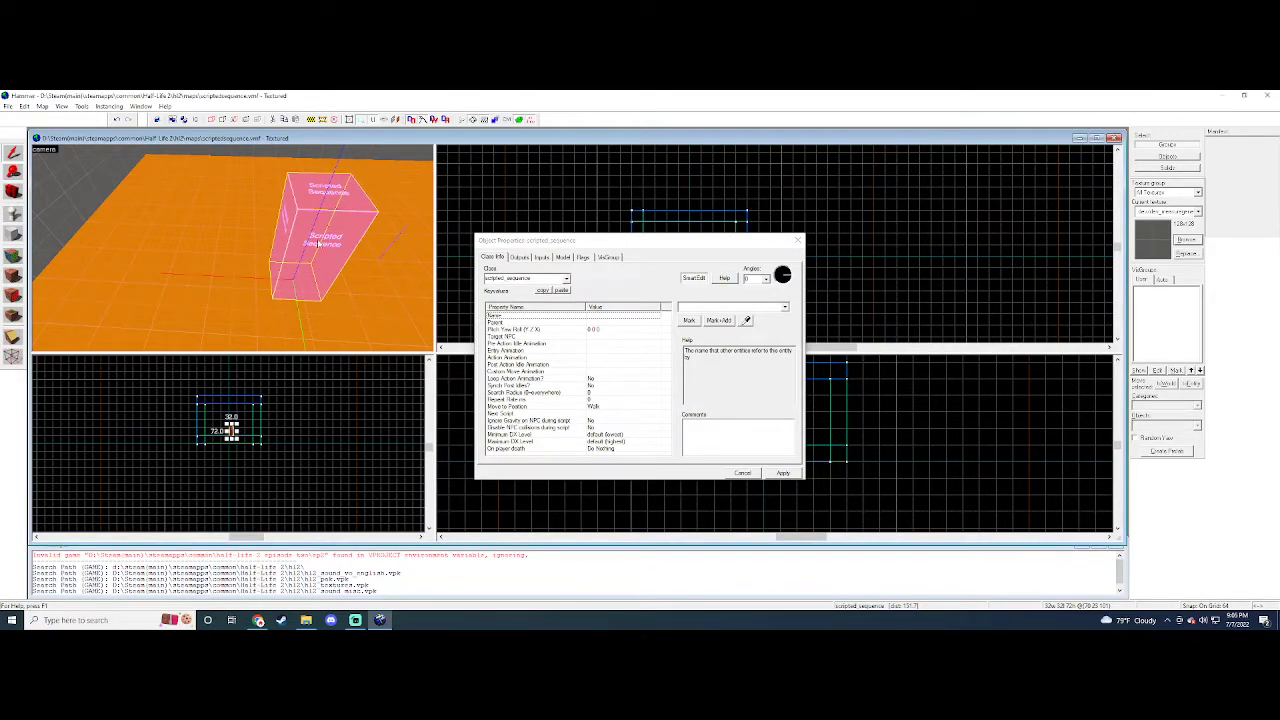
{"action": "key", "text": "d"}
{"action": "key", "text": "d"}
{"action": "key", "text": "Left"}
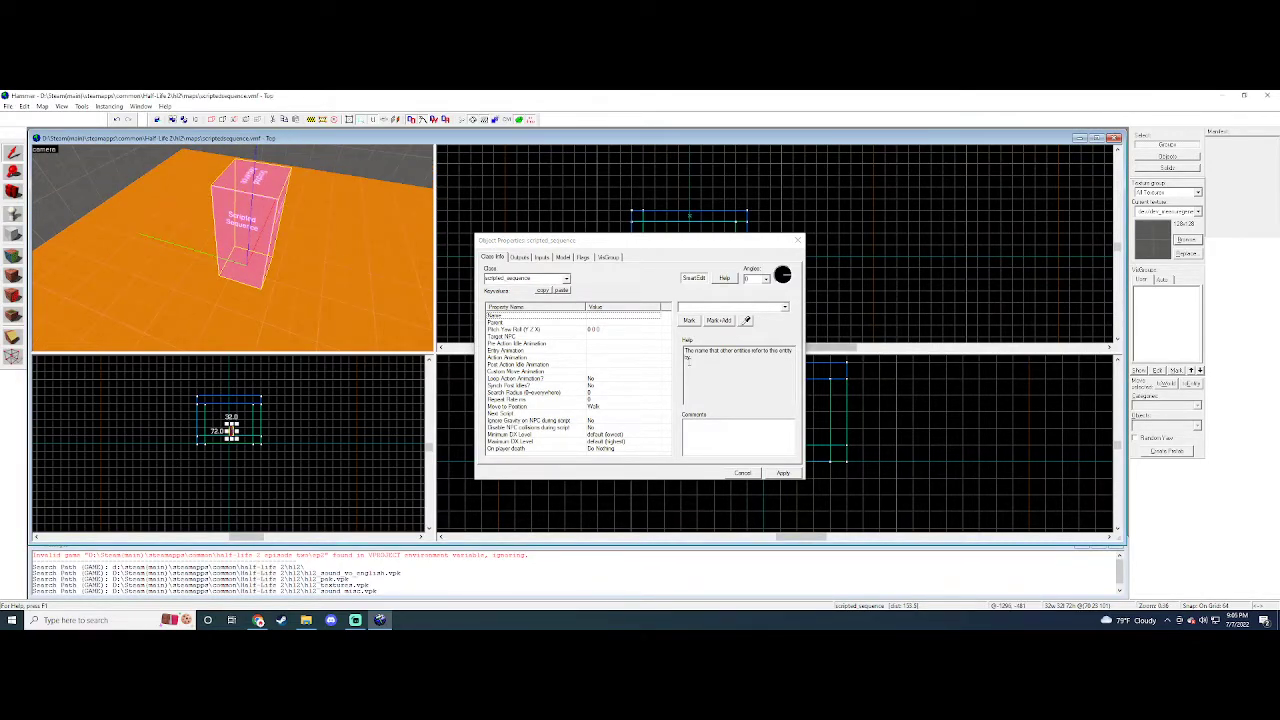
{"action": "left_click", "coordinate": [641, 317]}
{"action": "left_click", "coordinate": [702, 305]}
{"action": "type", "text": "ScriptedSequence"}
{"action": "key", "text": "Return"}
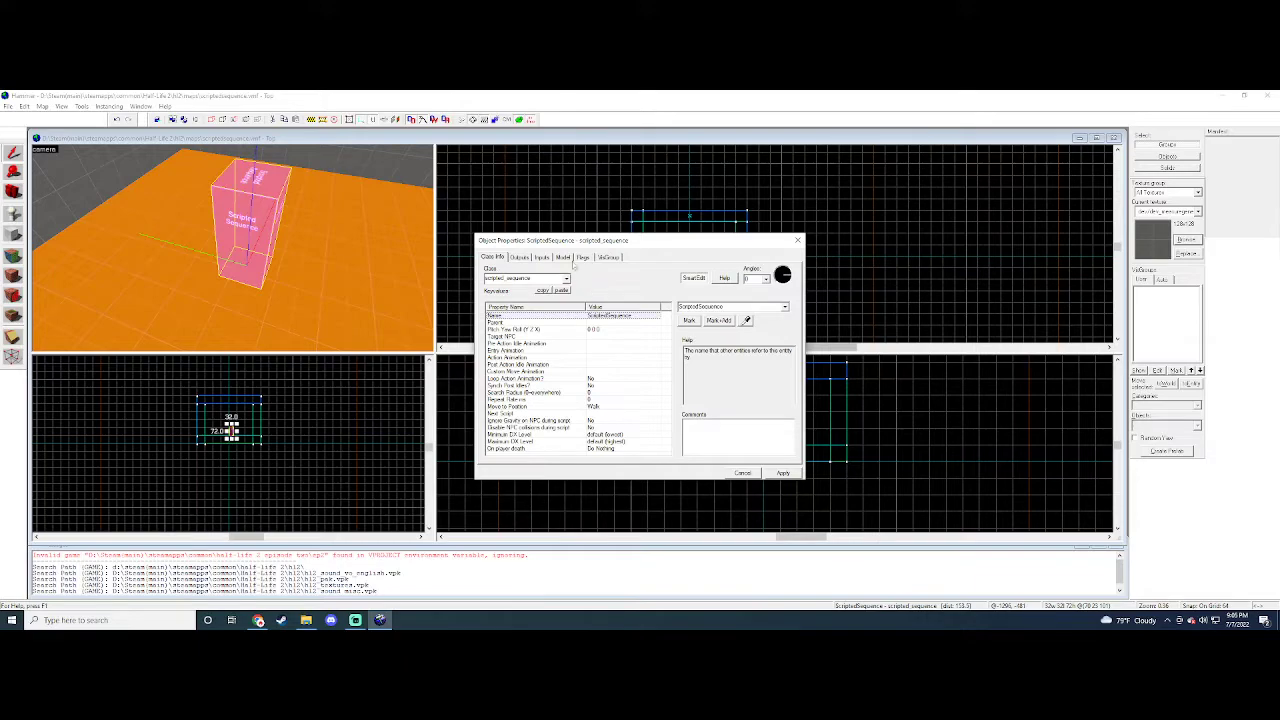
{"action": "left_click", "coordinate": [783, 473]}
{"action": "left_click", "coordinate": [797, 240]}
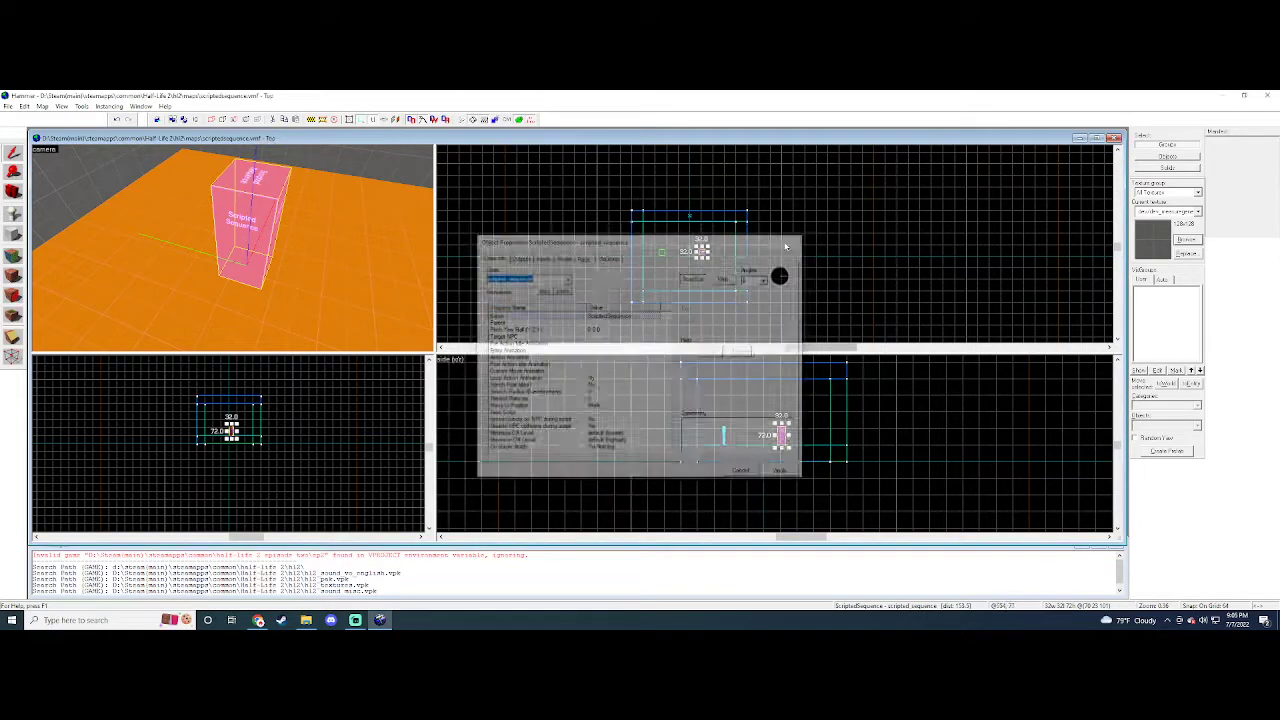
- Place another entity on the floor beside the scripted sequence and select it
{"action": "left_click", "coordinate": [16, 220]}
{"action": "key", "text": "z"}
{"action": "left_click", "coordinate": [232, 248]}
{"action": "key", "text": "z"}
{"action": "left_click", "coordinate": [12, 152]}
- Change the newly placed entity's class to npc_citizen
{"action": "key", "text": "alt+Return"}
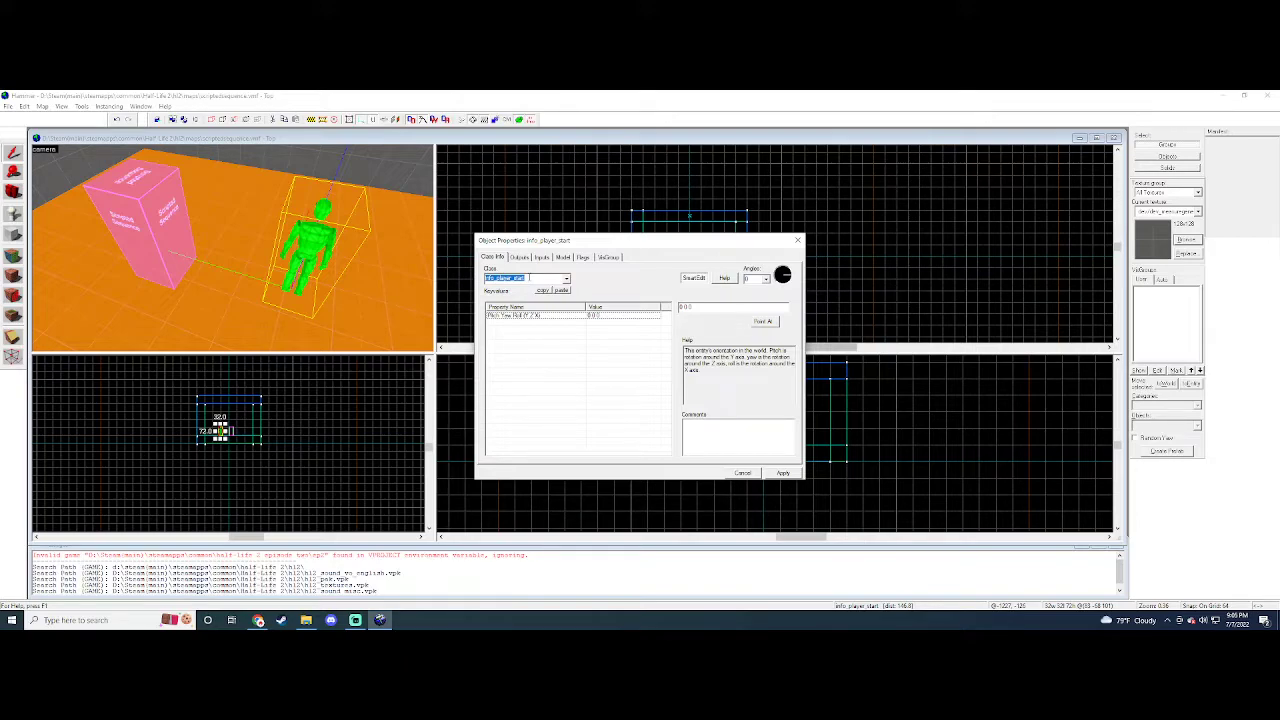
{"action": "type", "text": "npc_"}
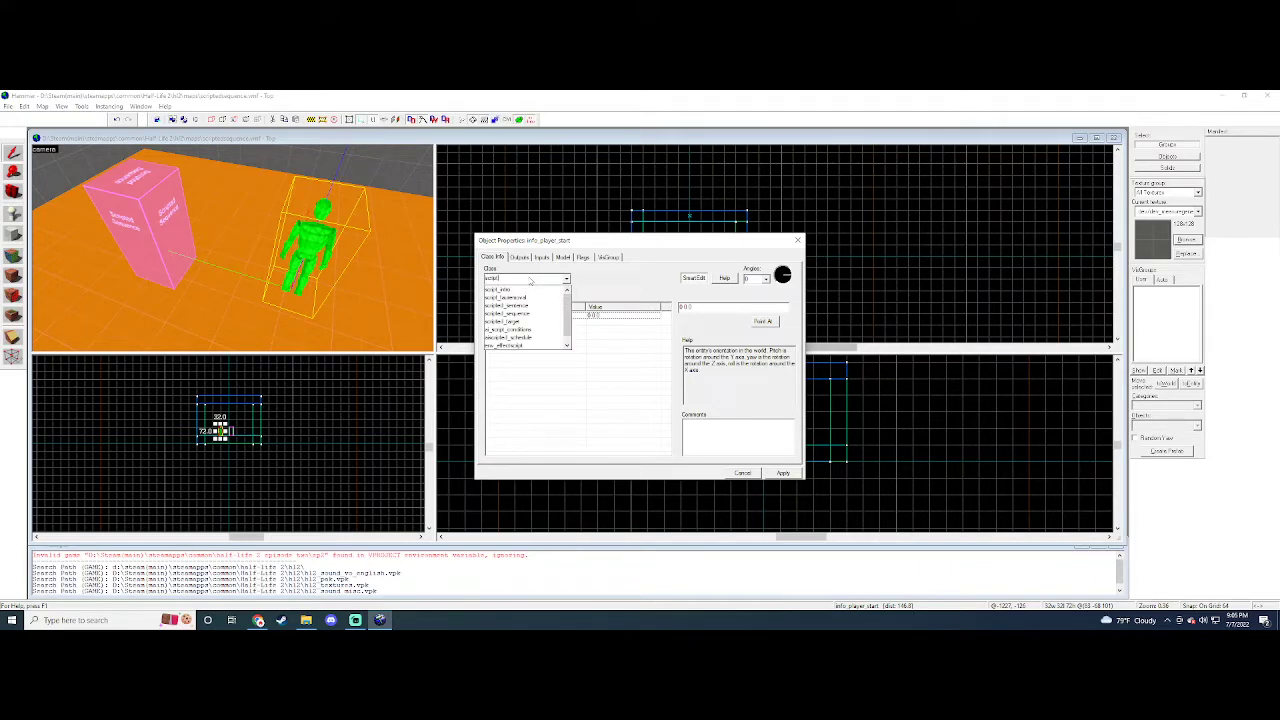
{"action": "key", "text": "BackSpace"}
{"action": "key", "text": "BackSpace"}
{"action": "key", "text": "BackSpace"}
{"action": "key", "text": "BackSpace"}
{"action": "type", "text": "npc_citizen"}
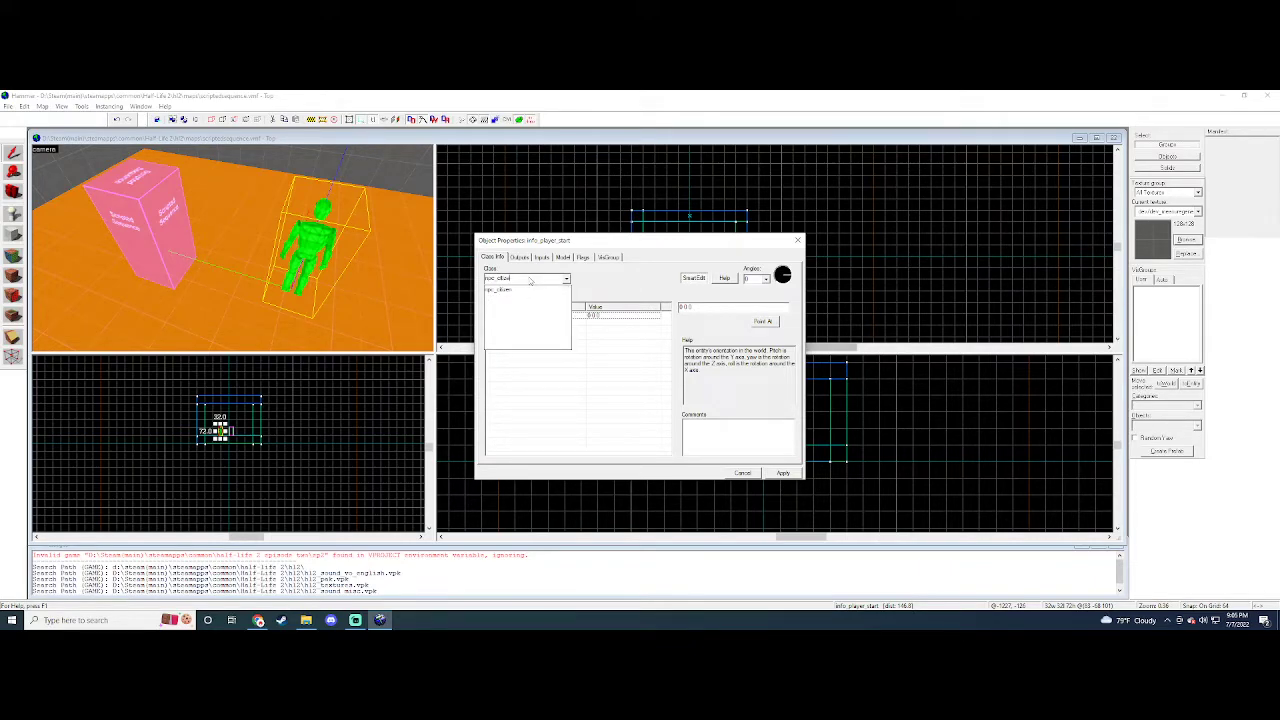
{"action": "key", "text": "Return"}
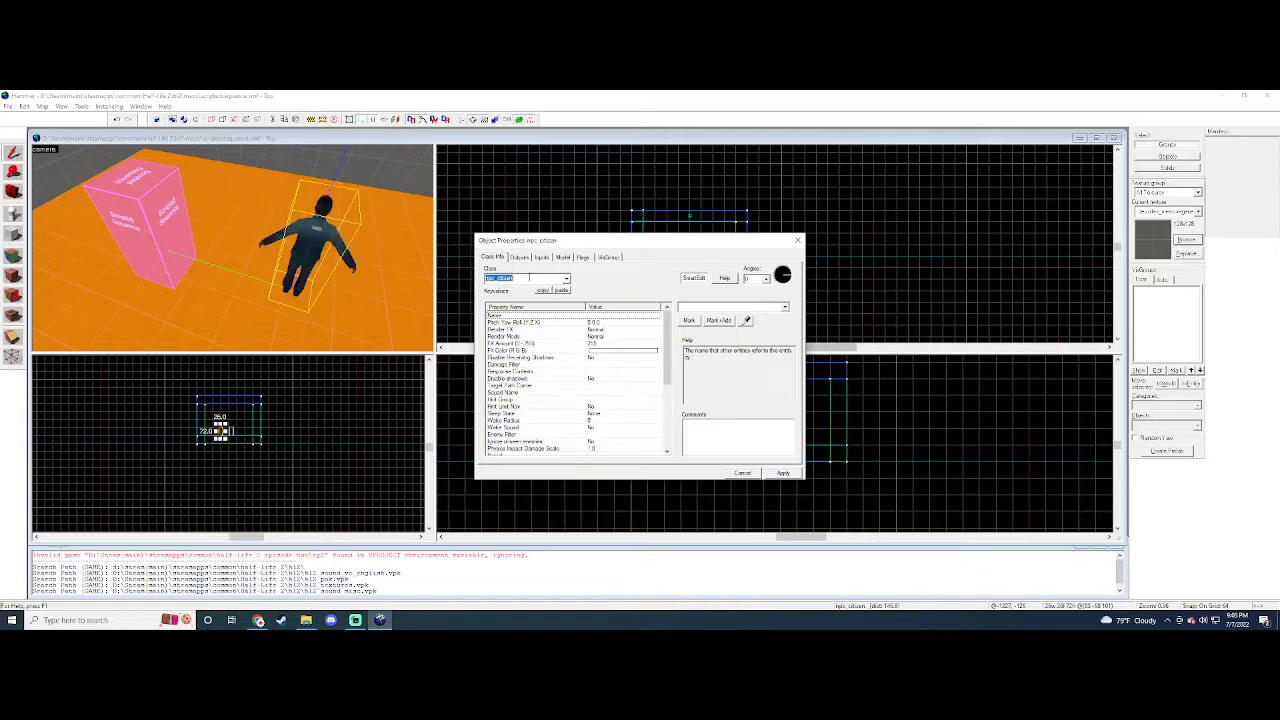
- Name the npc_citizen entity Citizen1
{"action": "left_click", "coordinate": [580, 259]}
{"action": "left_click", "coordinate": [483, 257]}
{"action": "left_click", "coordinate": [689, 309]}
{"action": "type", "text": "np"}
{"action": "key", "text": "BackSpace"}
{"action": "key", "text": "BackSpace"}
{"action": "type", "text": "Citizen1"}
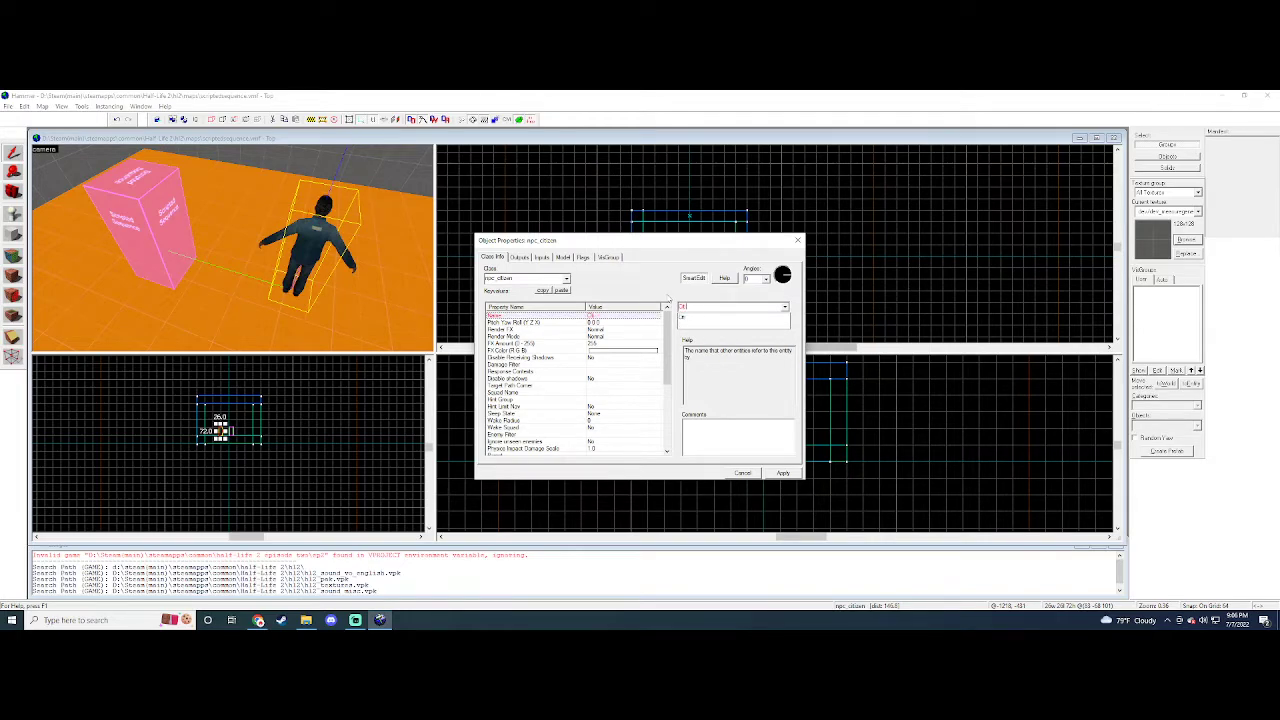
{"action": "key", "text": "Return"}
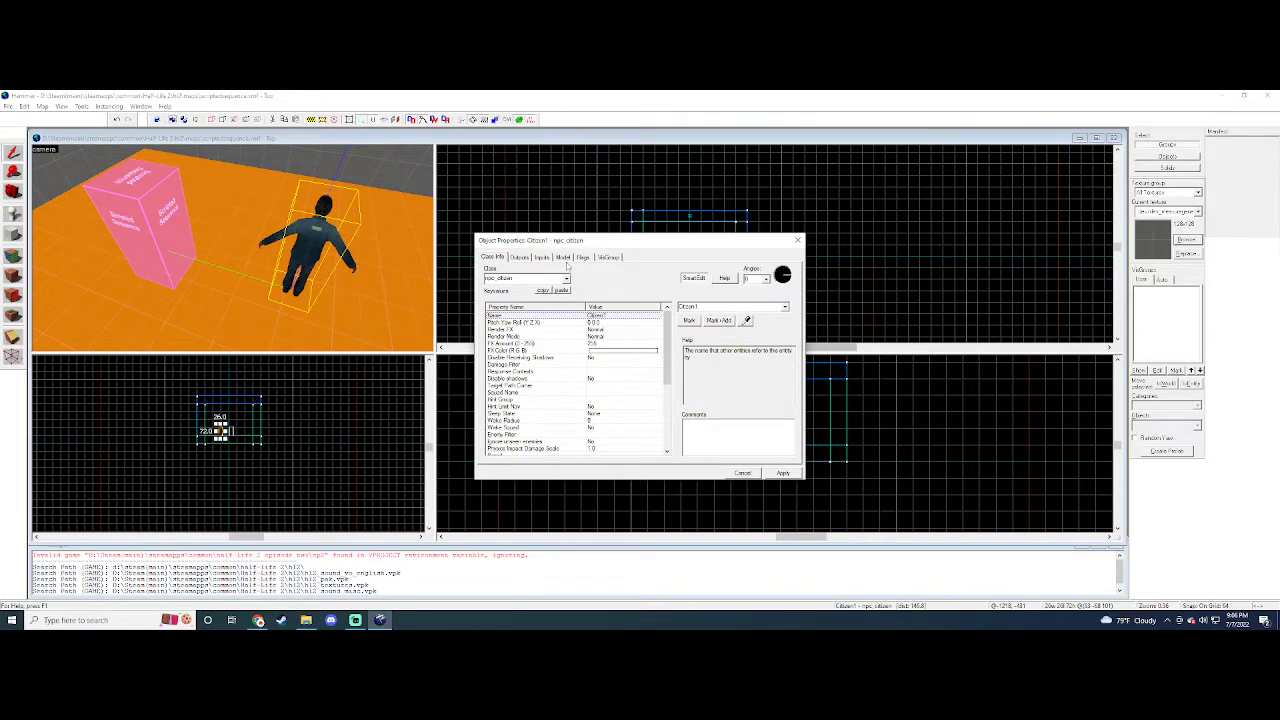
- Set the scripted sequence's Target NPC to Citizen1
{"action": "left_click", "coordinate": [167, 218]}
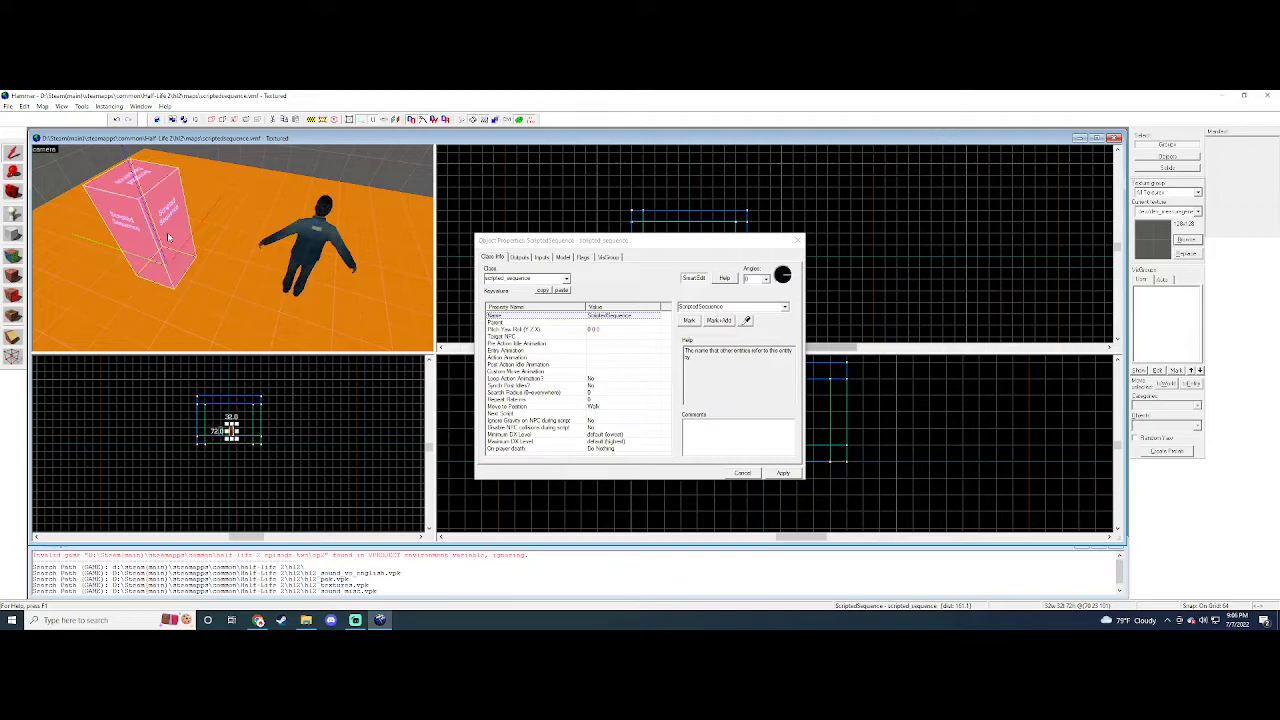
{"action": "key", "text": "a"}
{"action": "key", "text": "Right"}
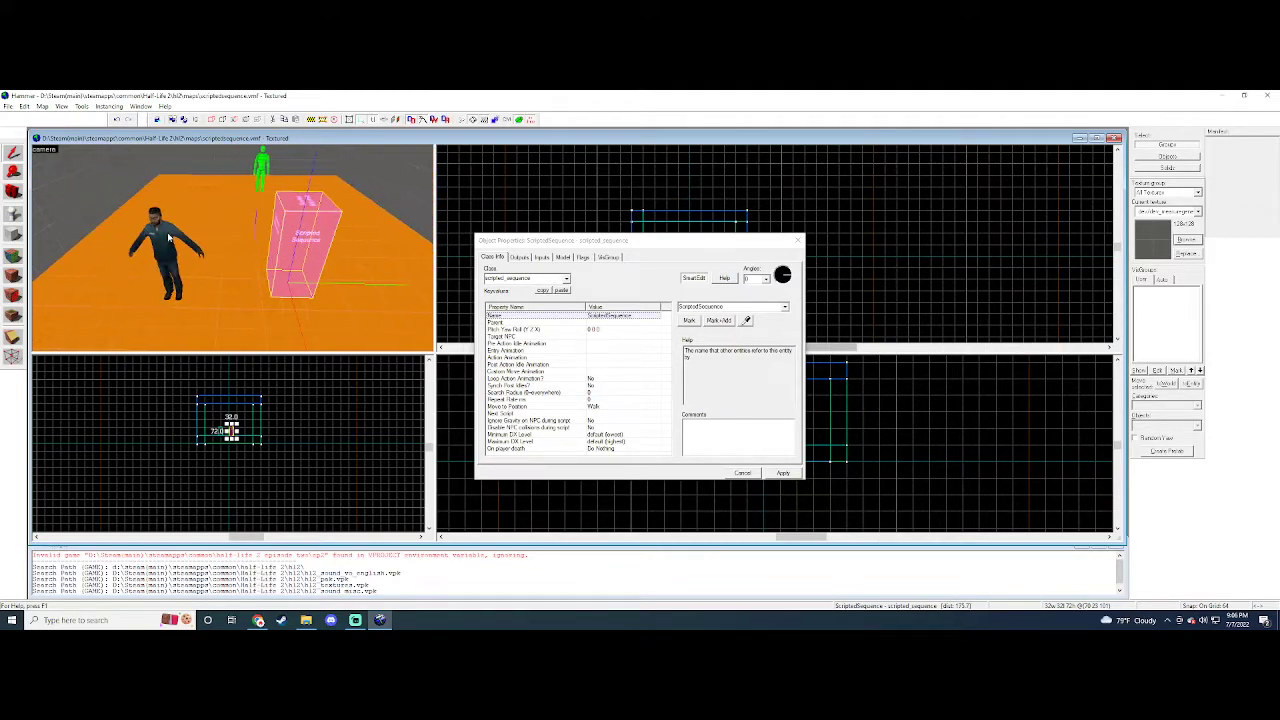
{"action": "left_click", "coordinate": [545, 347]}
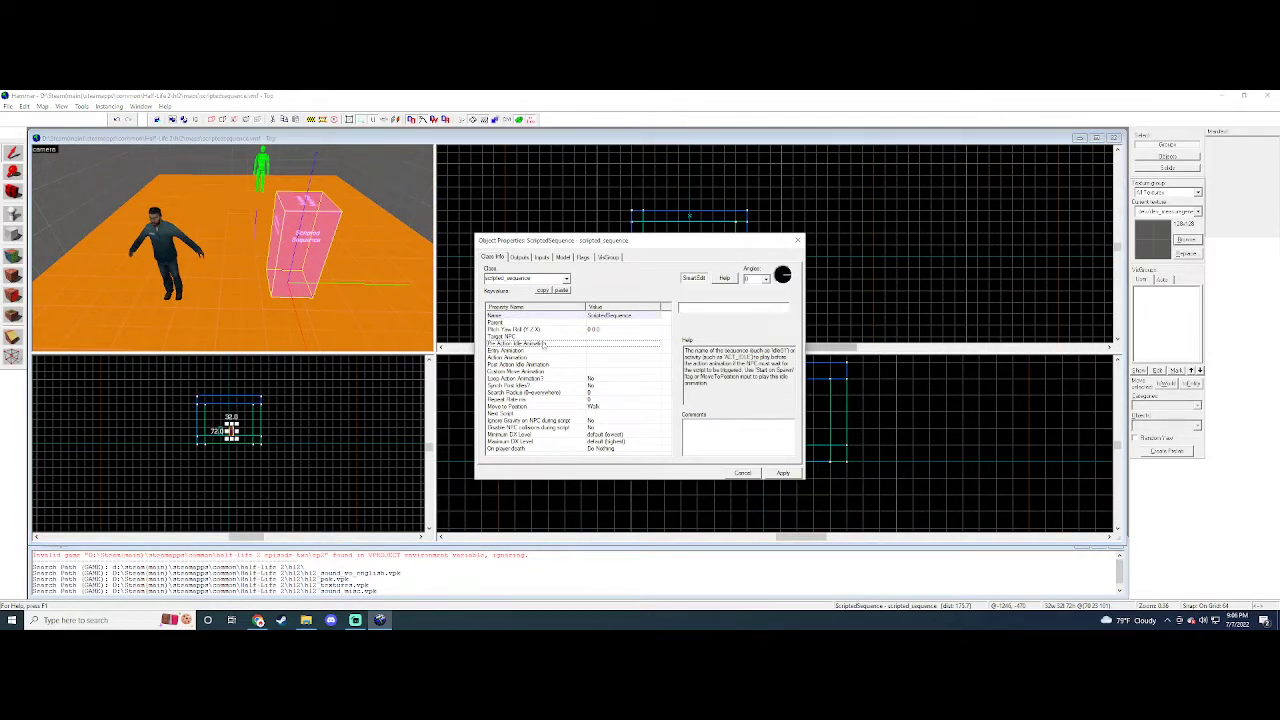
{"action": "left_click", "coordinate": [517, 337]}
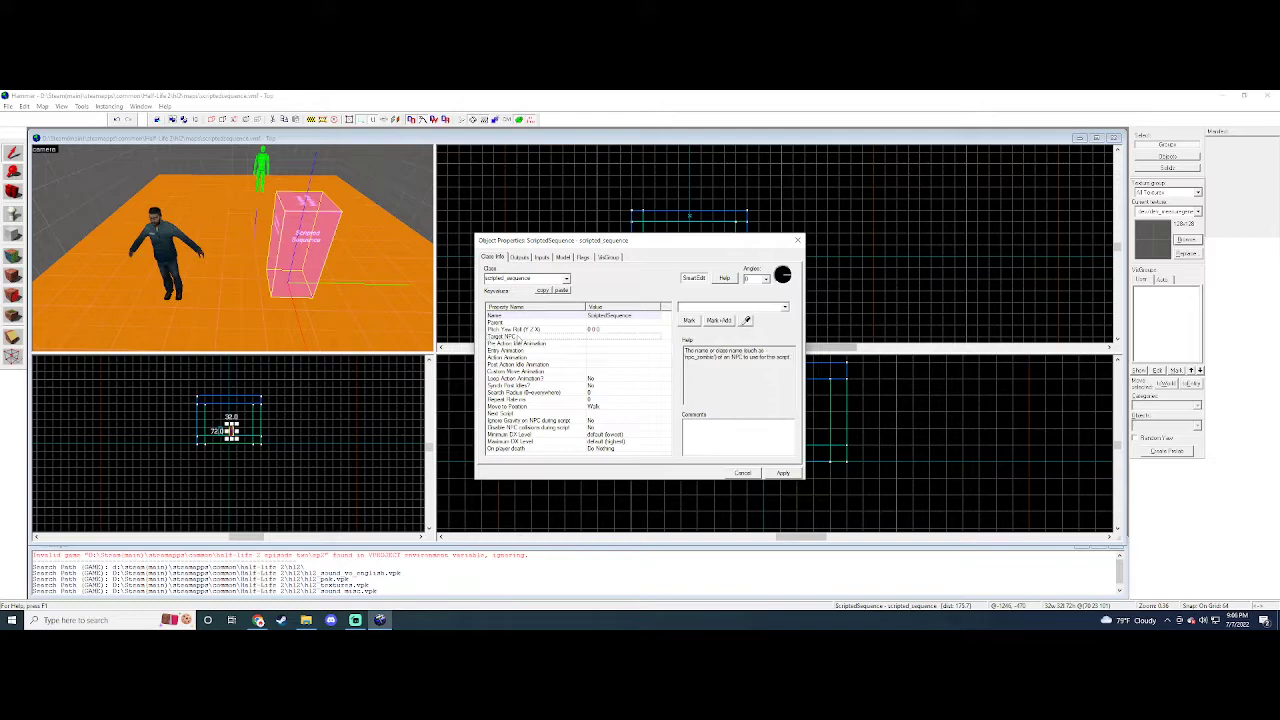
{"action": "left_click", "coordinate": [706, 310]}
{"action": "type", "text": "Citizen1"}
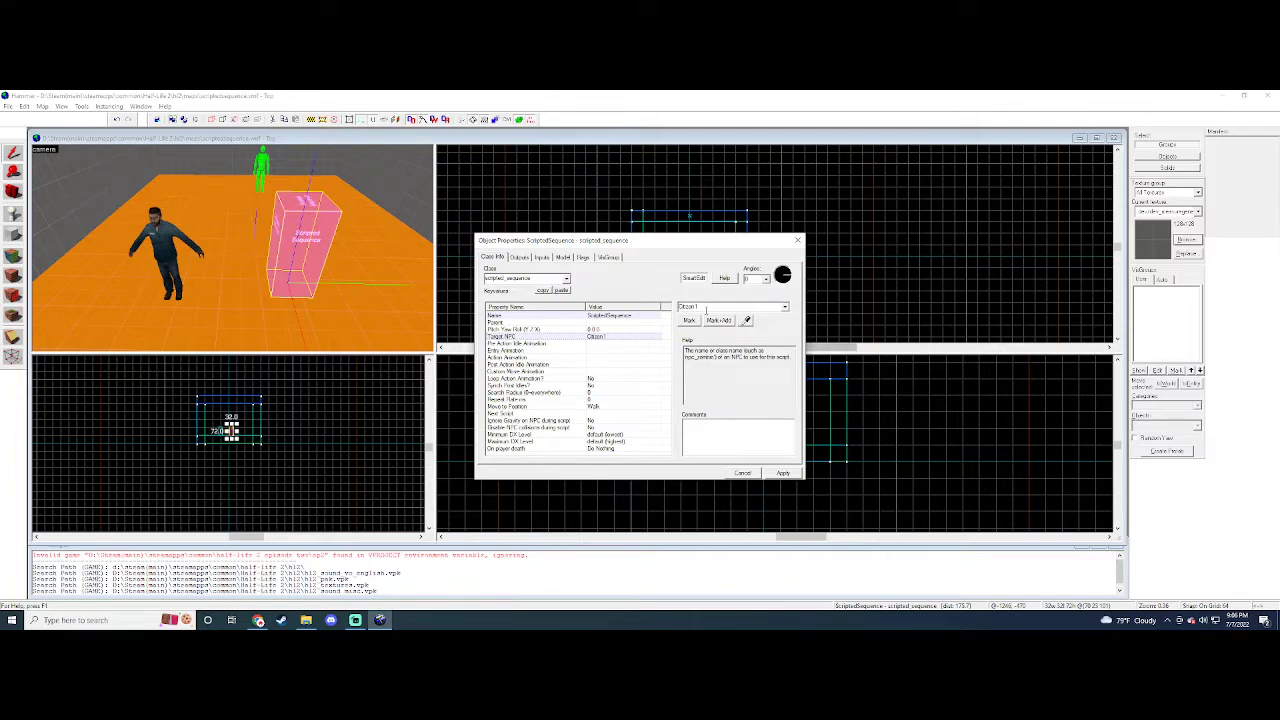
- Compare the citizen's Name with the scripted sequence's Target NPC and read the help for Pre Action Idle Animation
{"action": "left_click", "coordinate": [172, 232]}
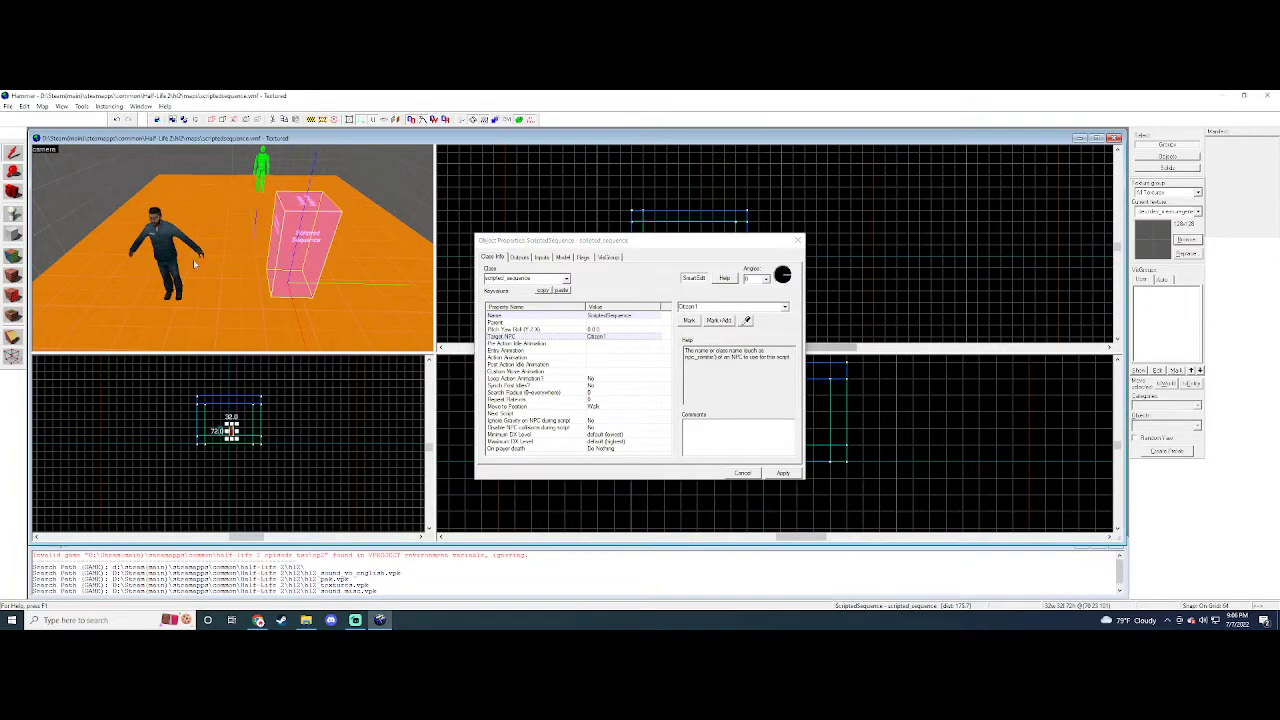
{"action": "left_click", "coordinate": [296, 232]}
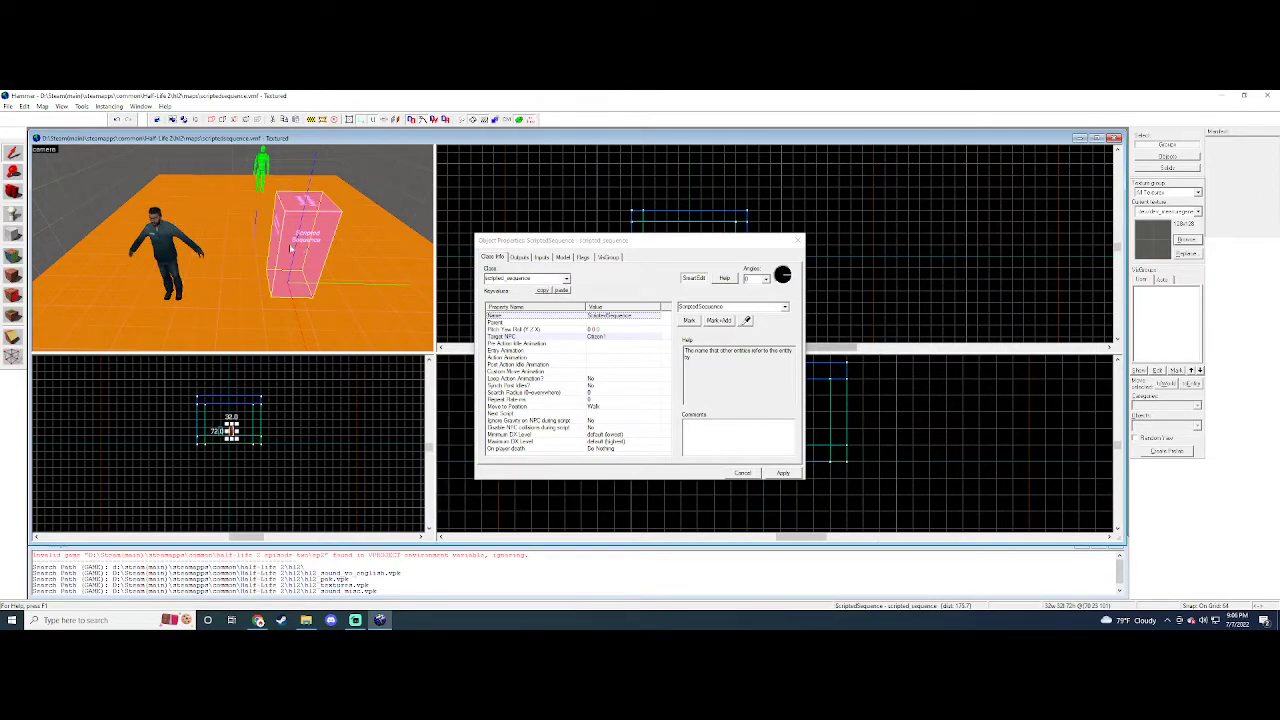
{"action": "left_click", "coordinate": [161, 242]}
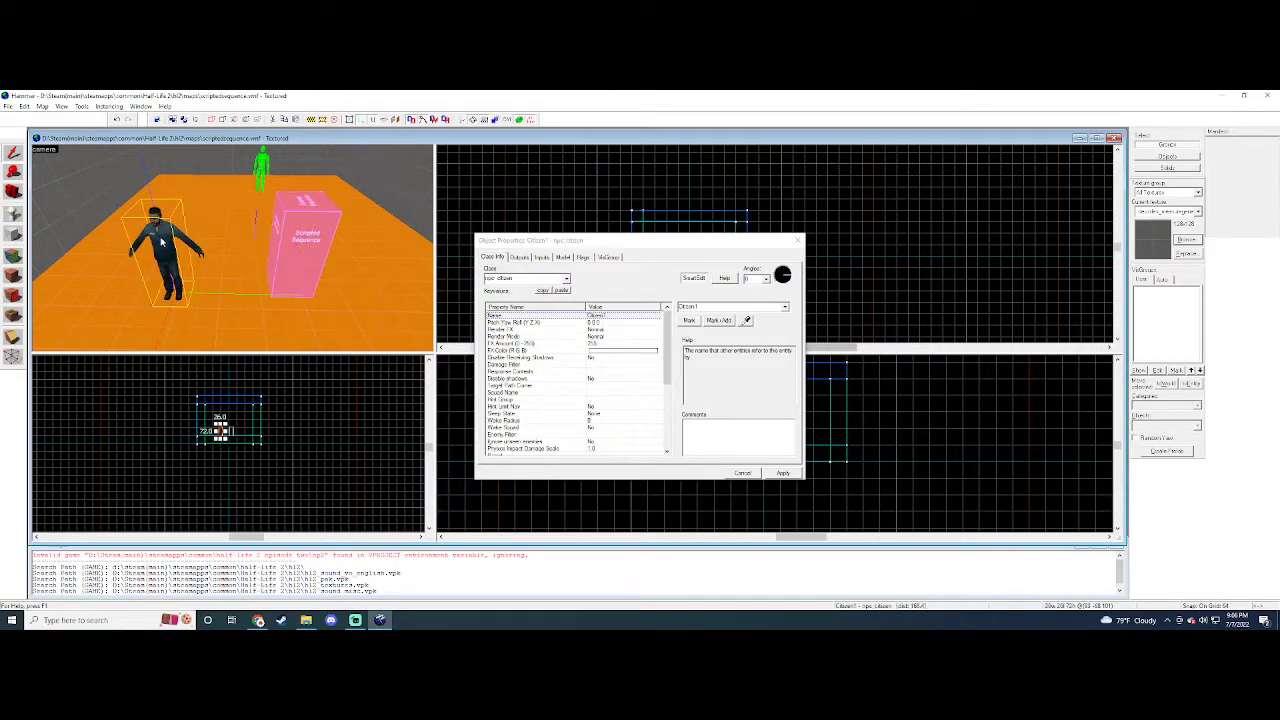
{"action": "left_click", "coordinate": [326, 234]}
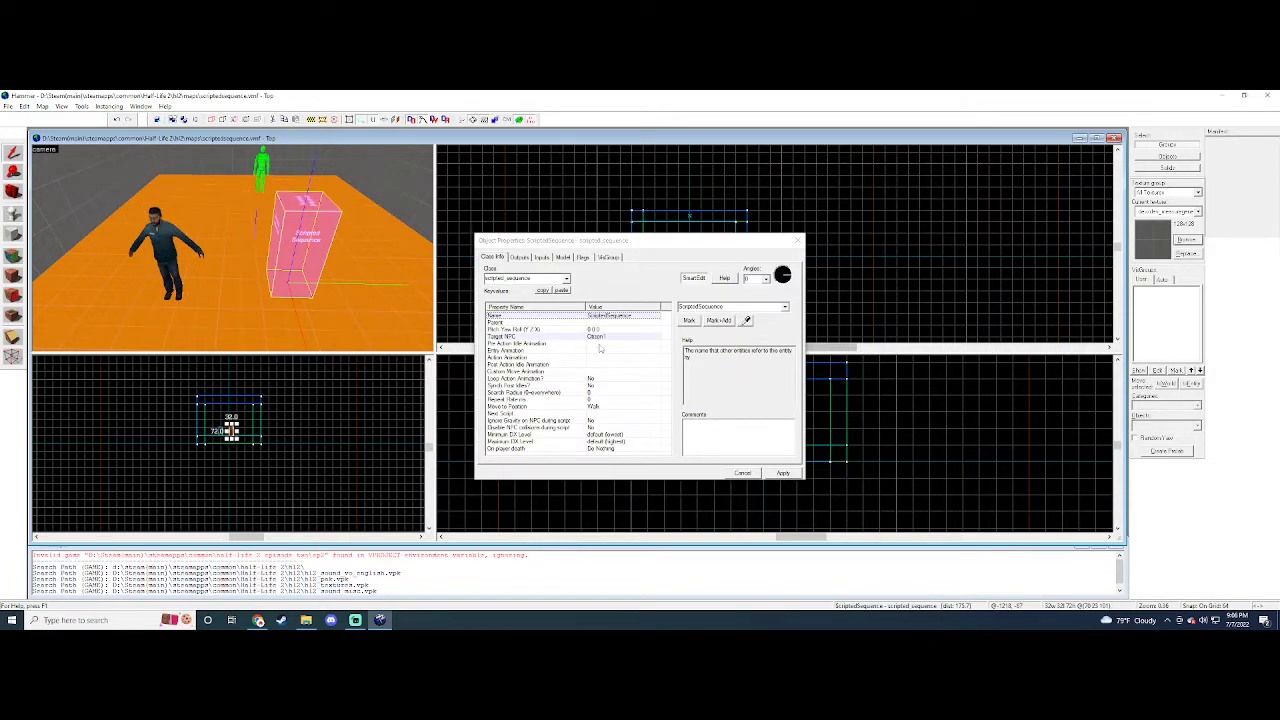
{"action": "left_click", "coordinate": [598, 337]}
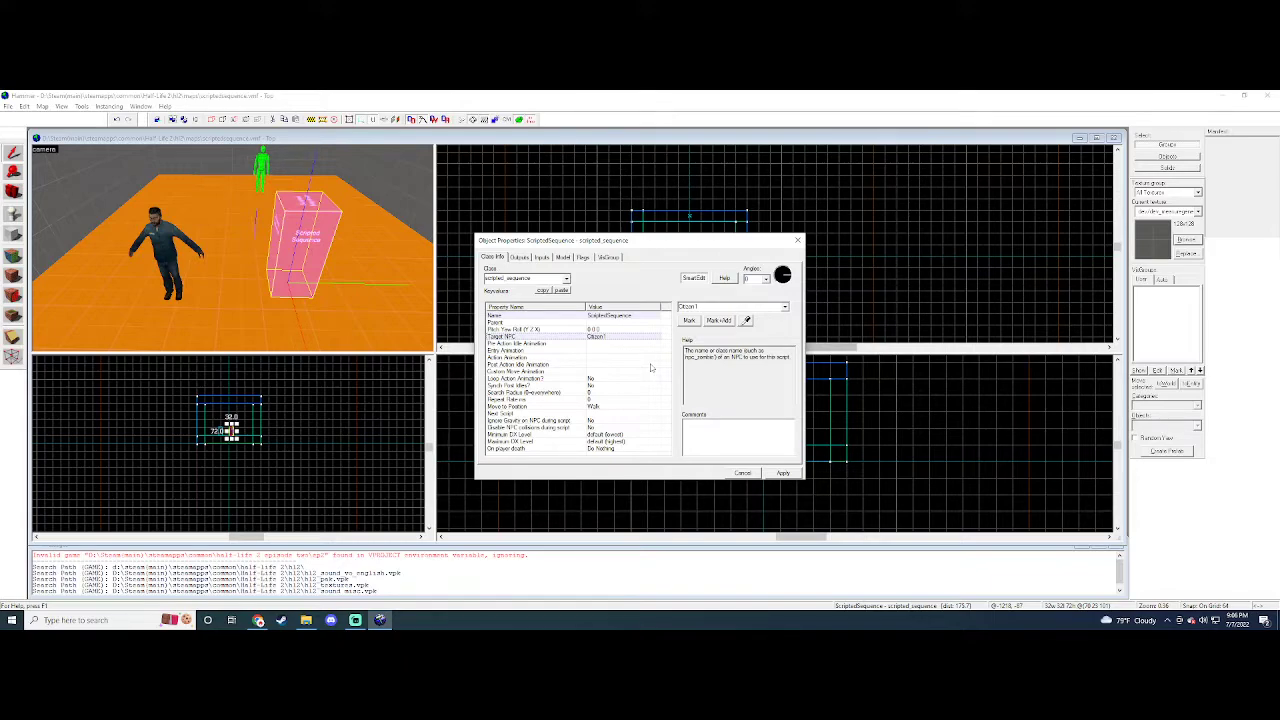
{"action": "left_click", "coordinate": [557, 345]}
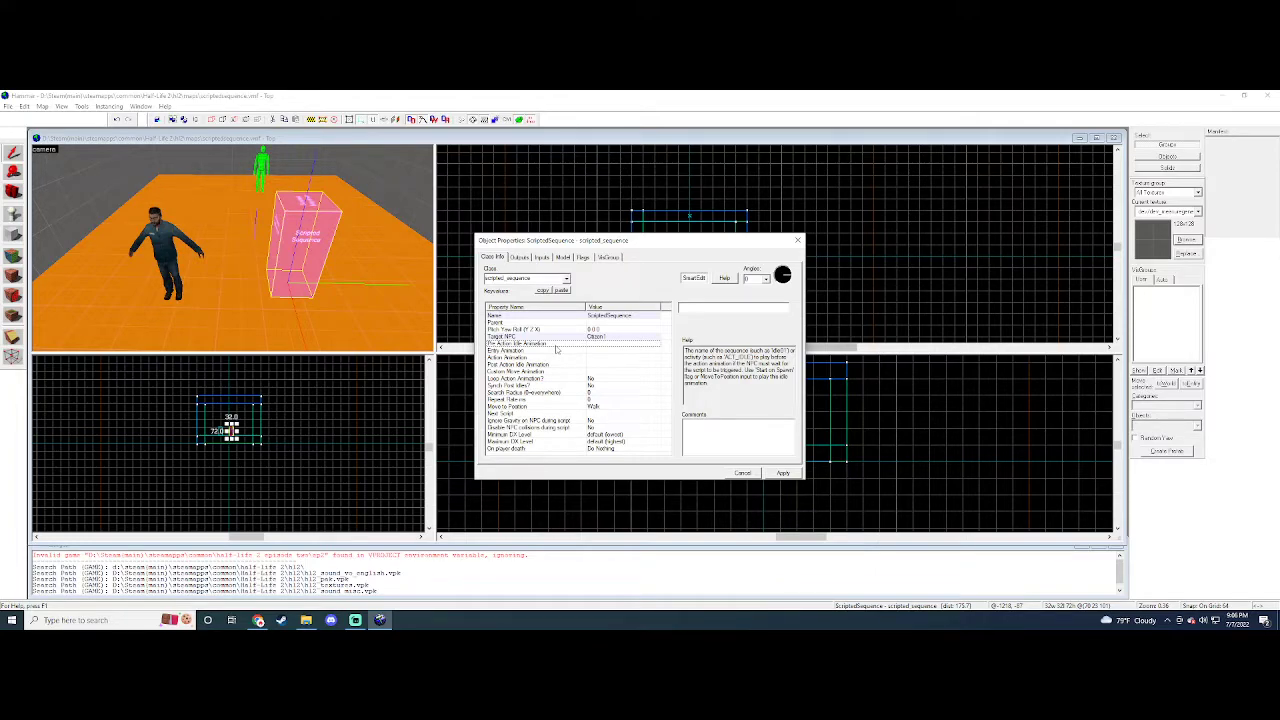
{"action": "left_click", "coordinate": [366, 281]}
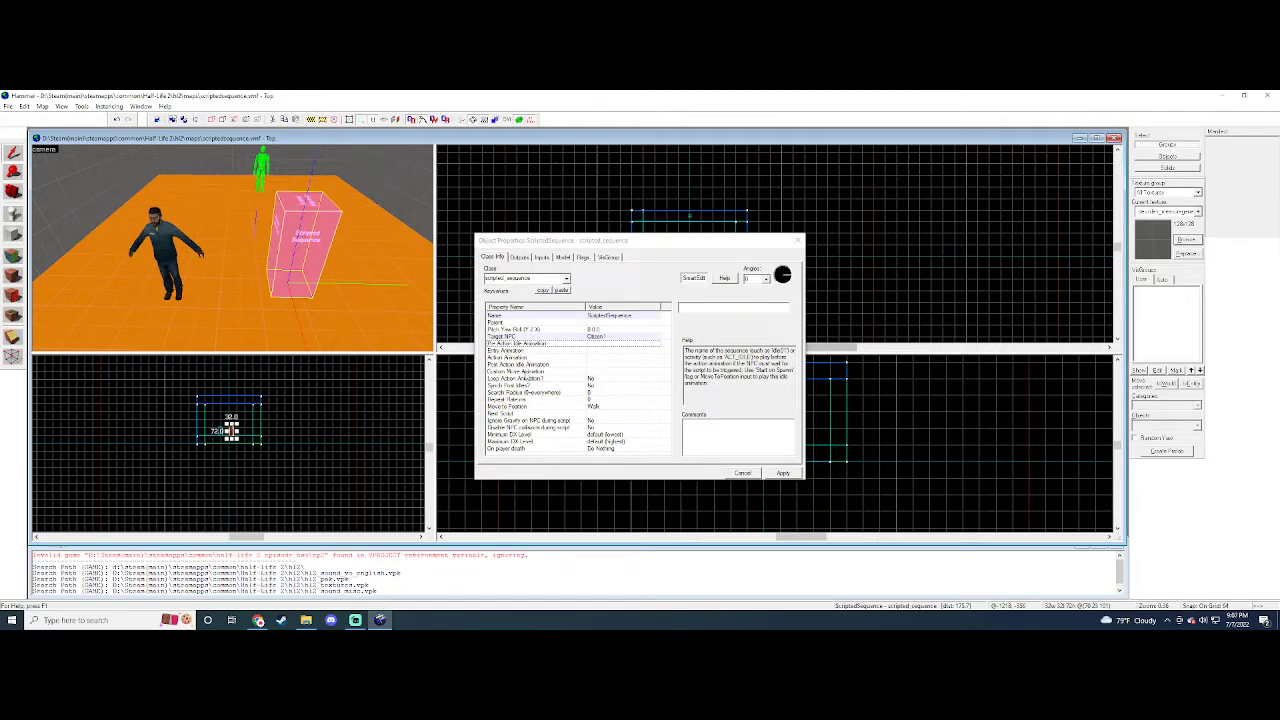
- Read the help for the scripted sequence's Entry Animation and Action Animation, and examine the sequence box and citizen from other angles
{"action": "left_click", "coordinate": [522, 350]}
{"action": "left_click", "coordinate": [519, 351]}
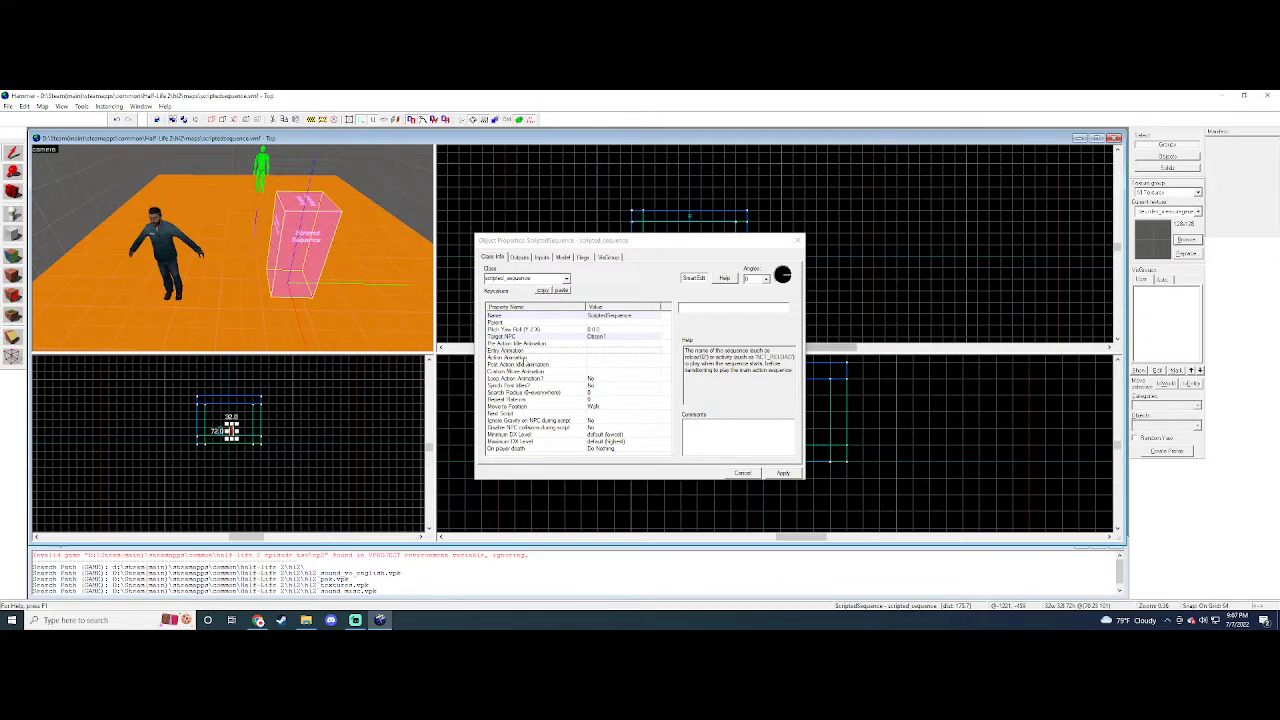
{"action": "left_click", "coordinate": [525, 358]}
{"action": "key", "text": "d"}
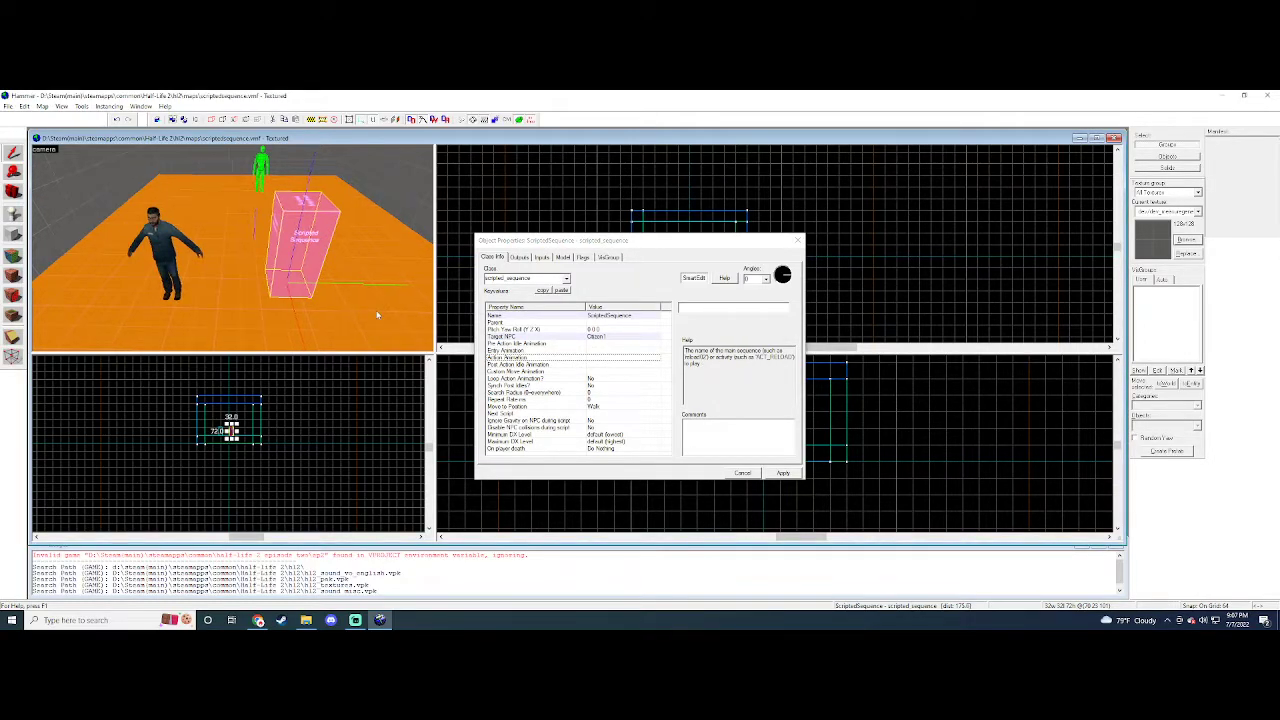
{"action": "key", "text": "Left"}
{"action": "key", "text": "s"}
{"action": "key", "text": "Right"}
{"action": "key", "text": "a"}
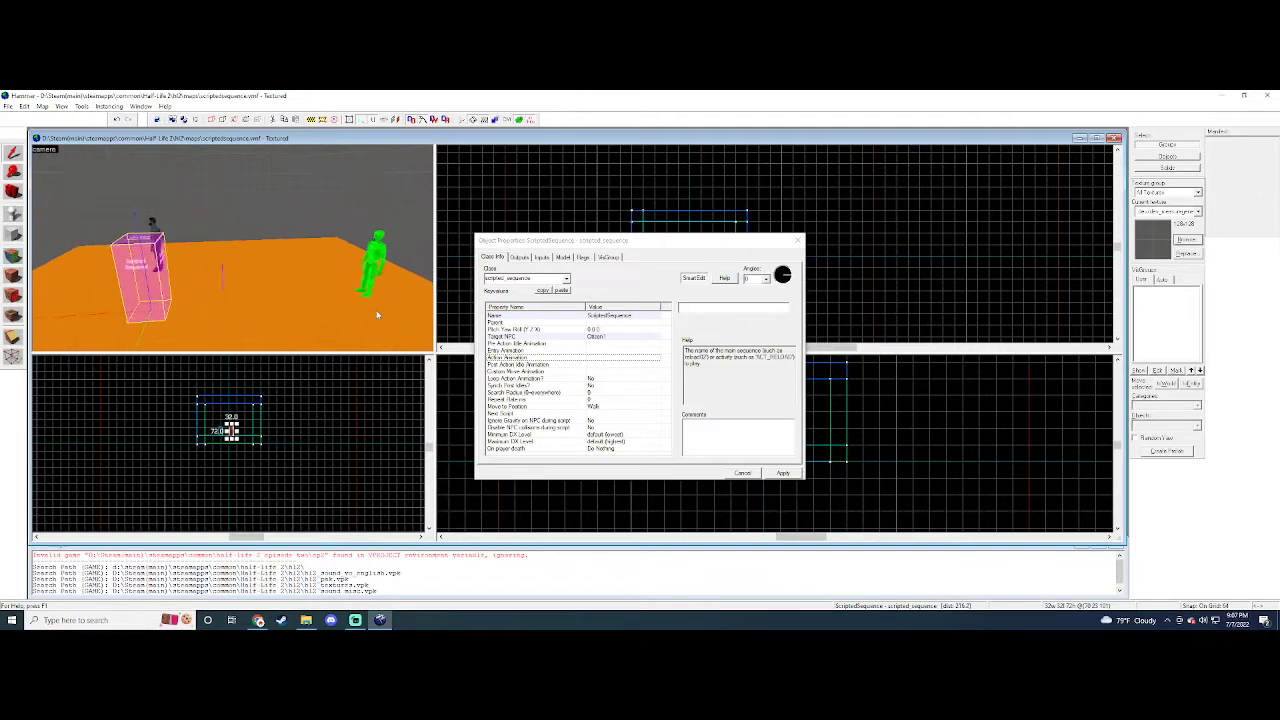
{"action": "key", "text": "w"}
{"action": "key", "text": "s"}
{"action": "key", "text": "Left"}
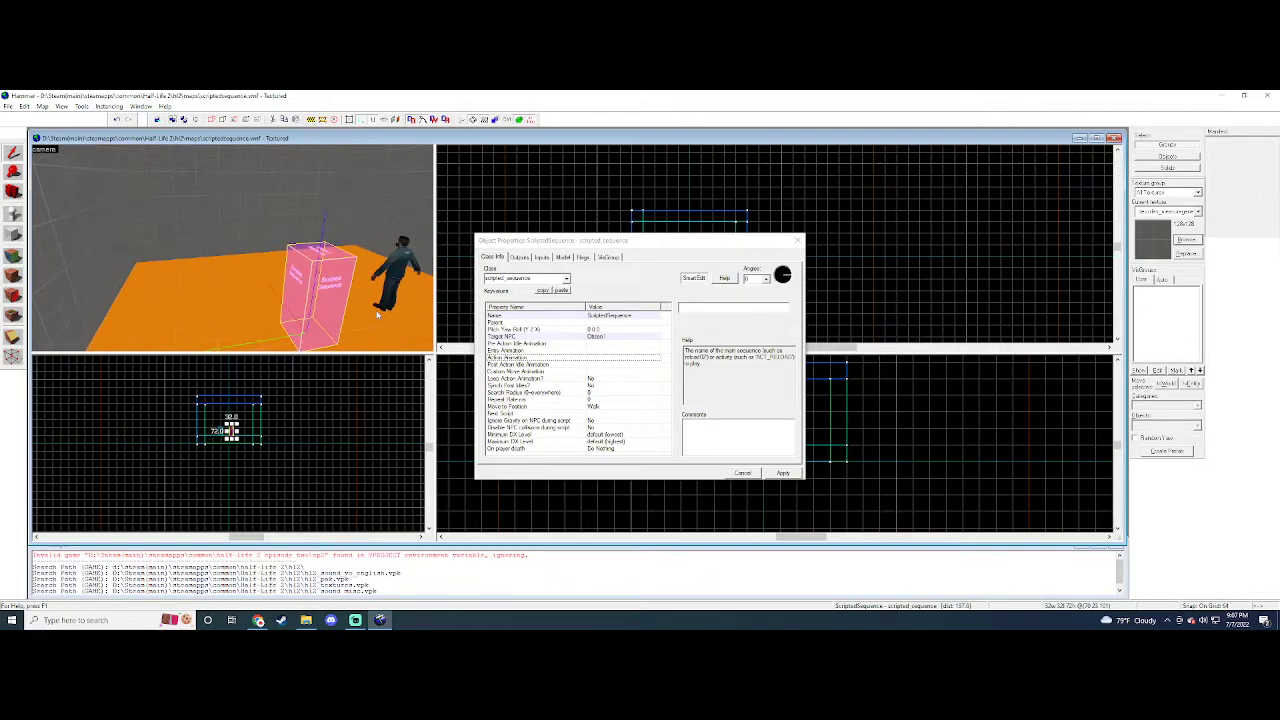
{"action": "key", "text": "Right"}
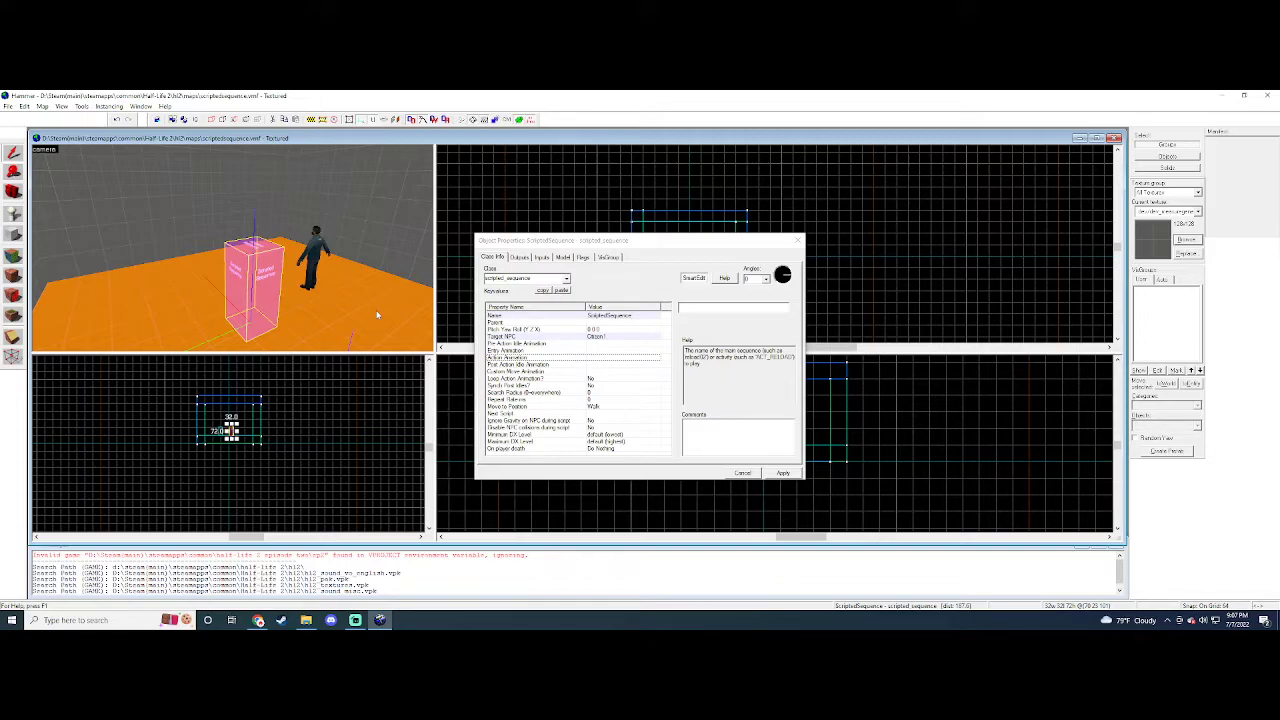
{"action": "key", "text": "Down"}
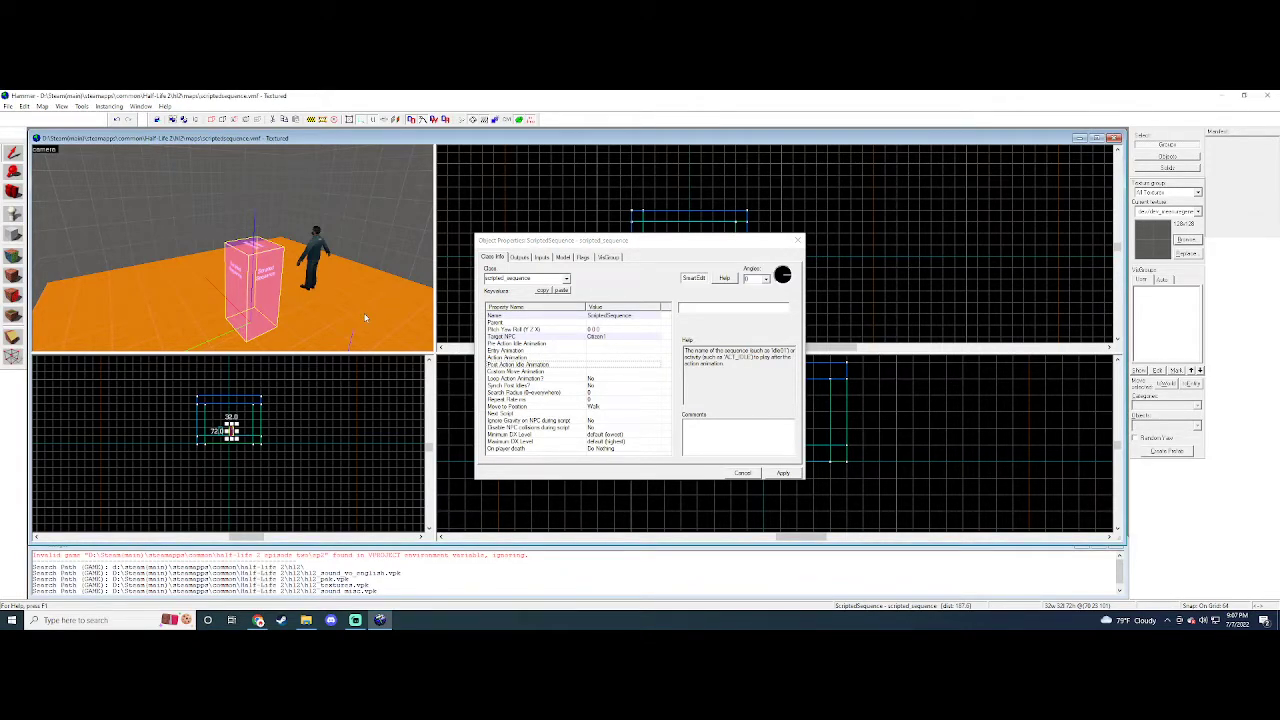
- Compare the help texts for Pre Action Idle, Entry, Post Action Idle and Custom Move Animation
{"action": "left_click", "coordinate": [578, 344]}
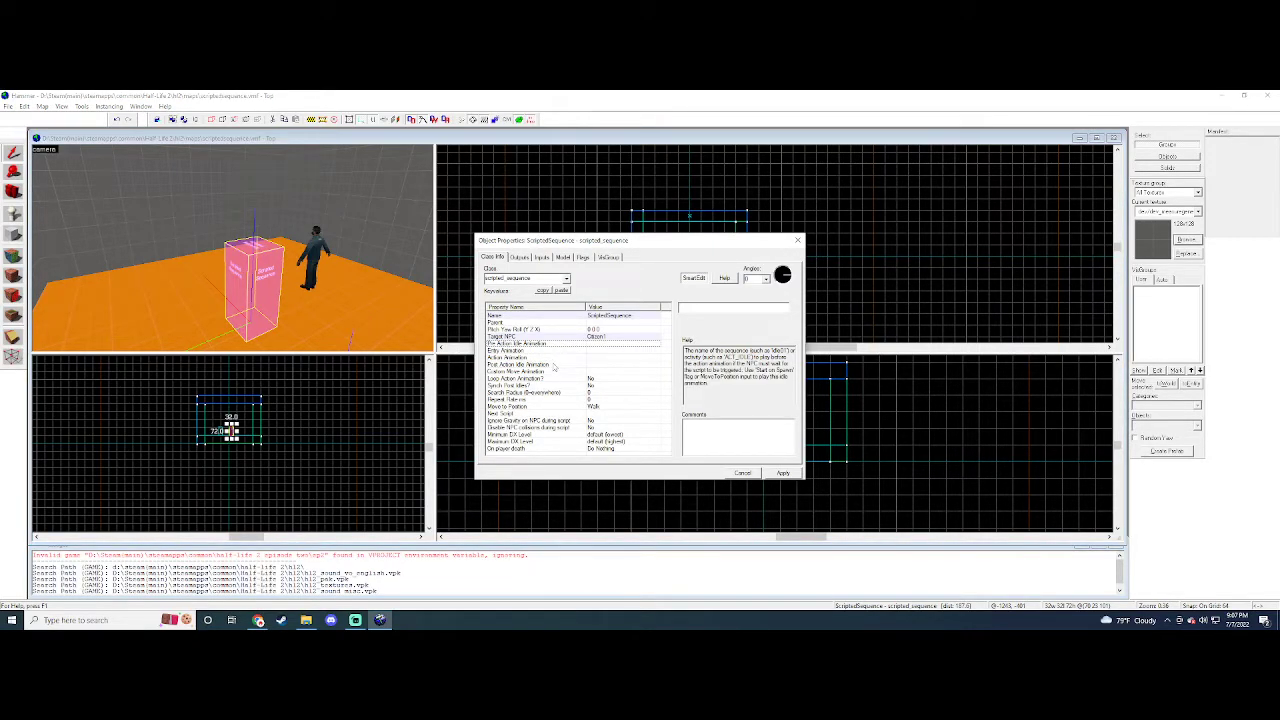
{"action": "left_click", "coordinate": [553, 365]}
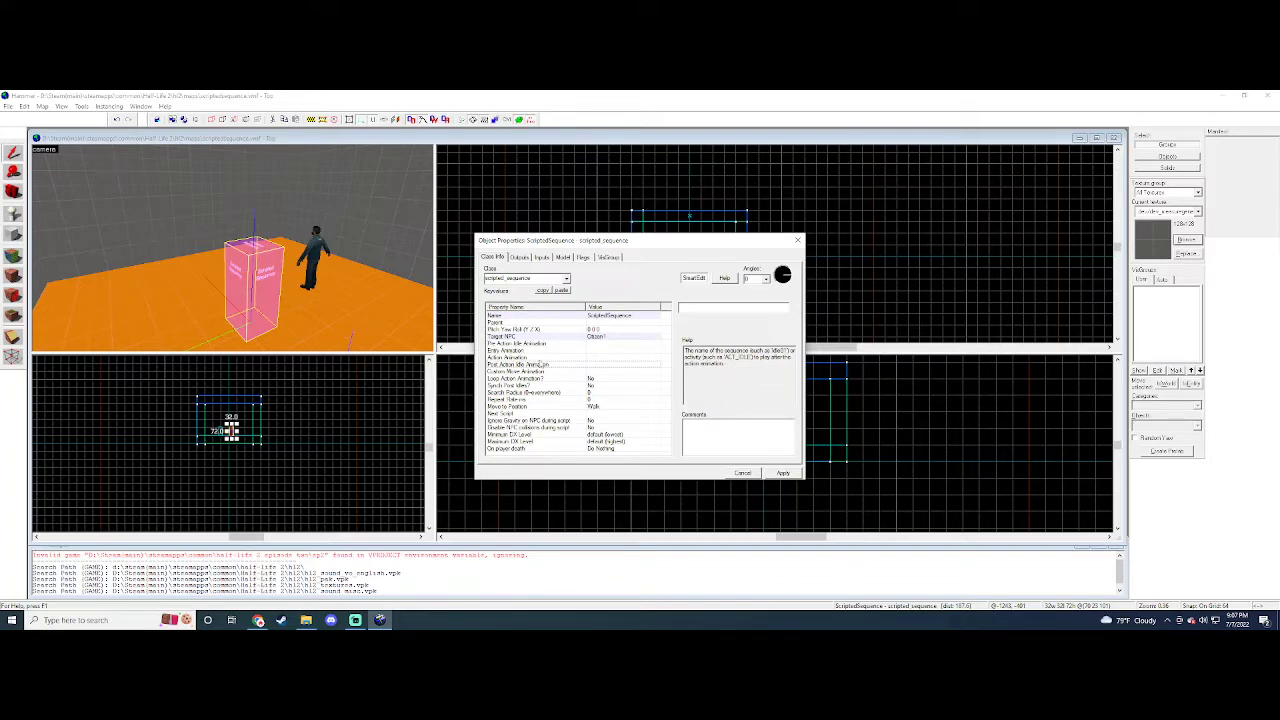
{"action": "left_click", "coordinate": [522, 351]}
{"action": "left_click", "coordinate": [534, 366]}
{"action": "left_click", "coordinate": [540, 371]}
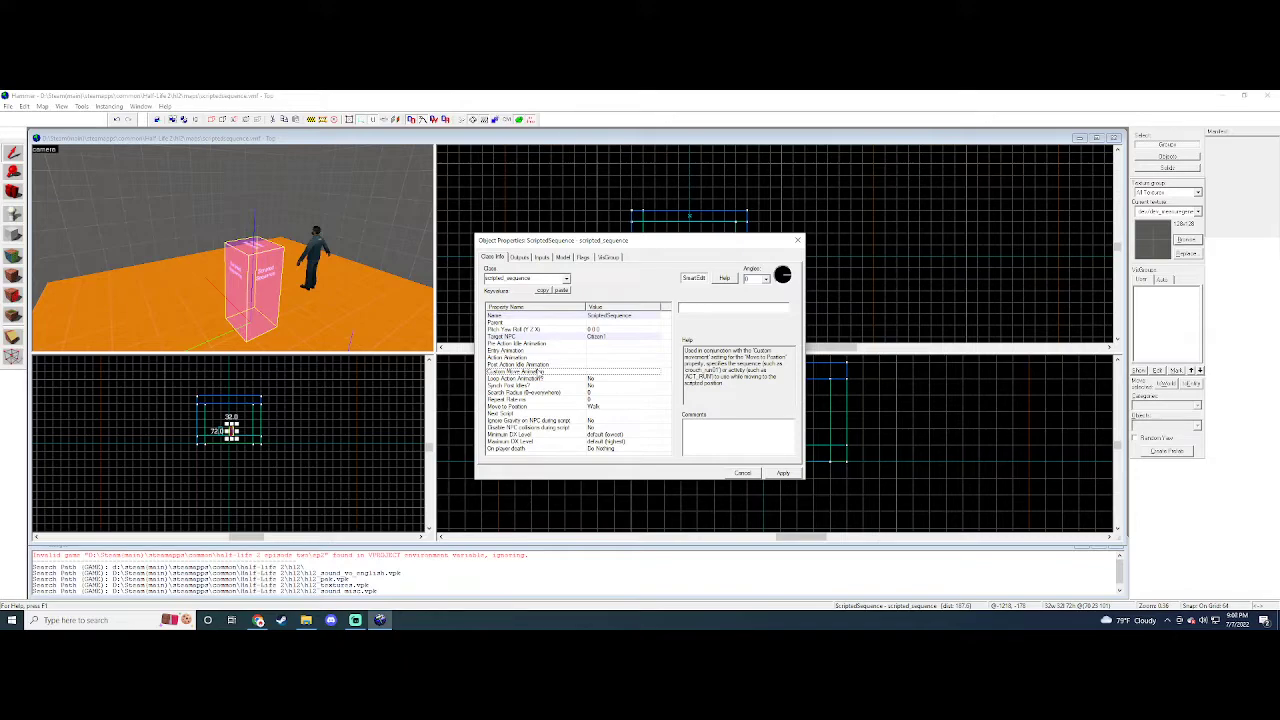
- Check the Loop Action Animation property and examine the scripted sequence and citizen from several sides of the room
{"action": "key", "text": "d"}
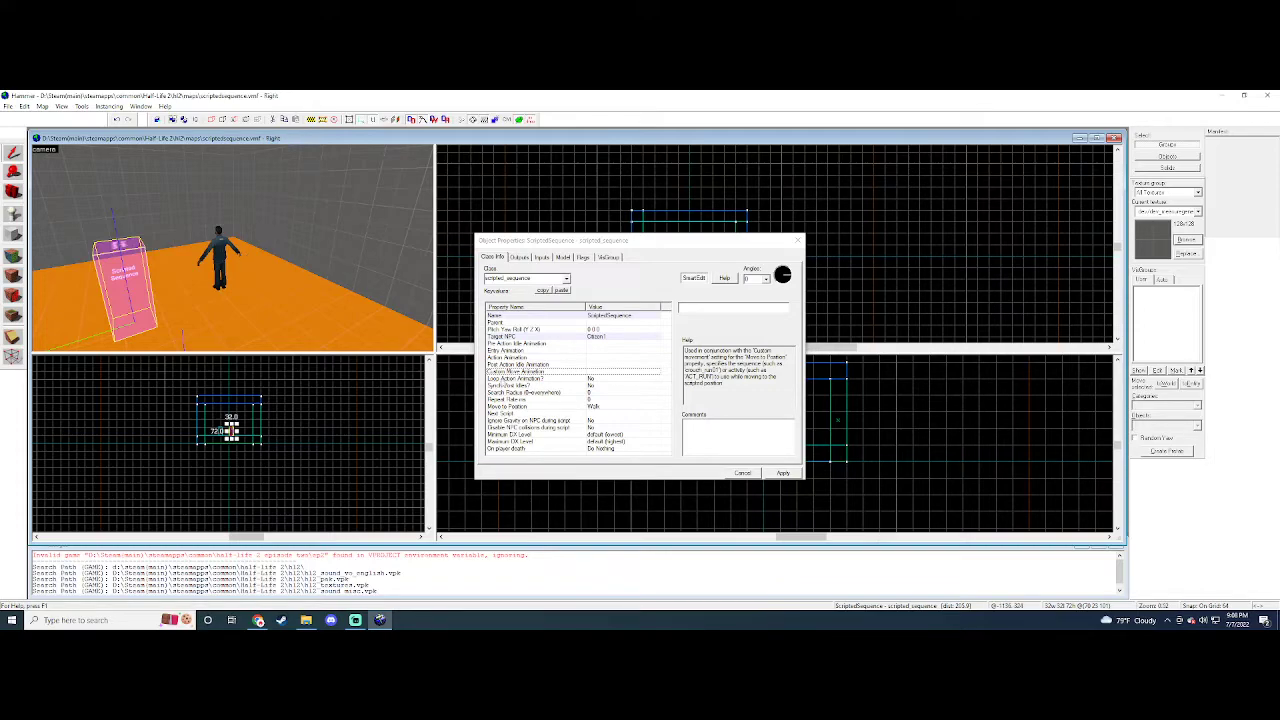
{"action": "left_click", "coordinate": [546, 383]}
{"action": "left_click", "coordinate": [304, 300]}
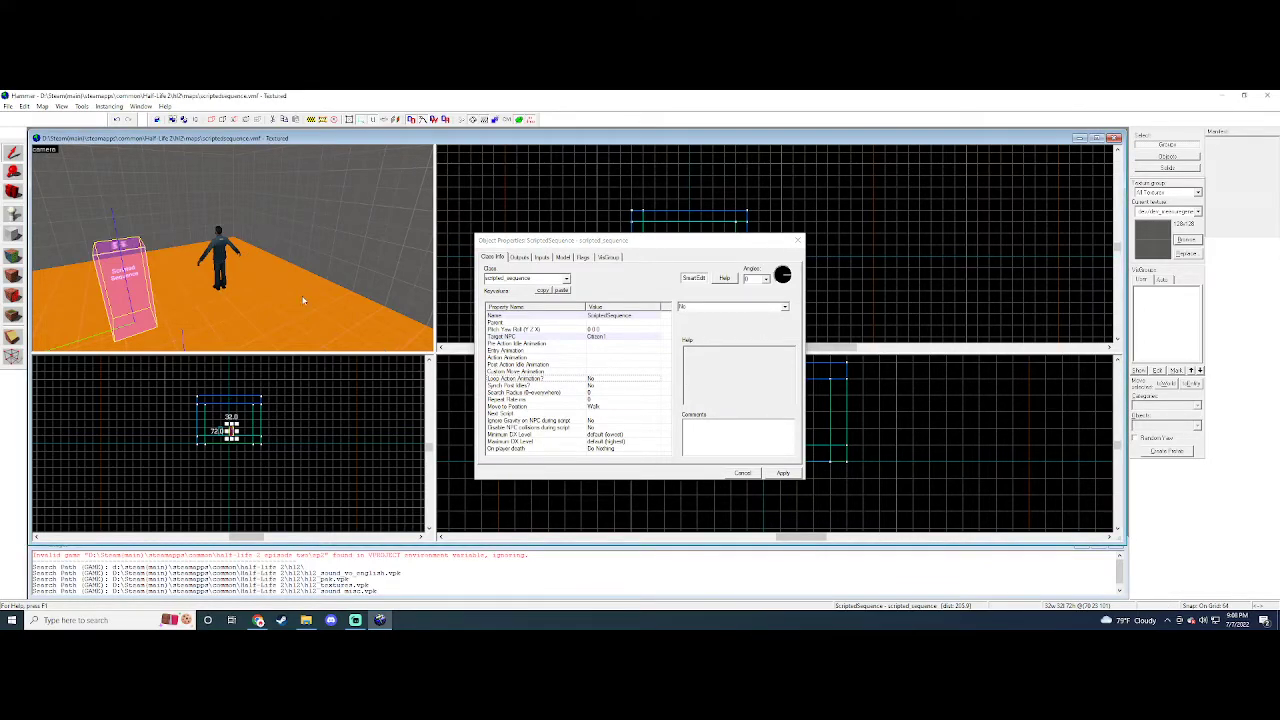
{"action": "key", "text": "Left"}
{"action": "key", "text": "Right"}
{"action": "key", "text": "Left"}
{"action": "key", "text": "a"}
{"action": "key", "text": "Right"}
{"action": "key", "text": "a"}
{"action": "key", "text": "Right"}
{"action": "key", "text": "w"}
{"action": "key", "text": "Right"}
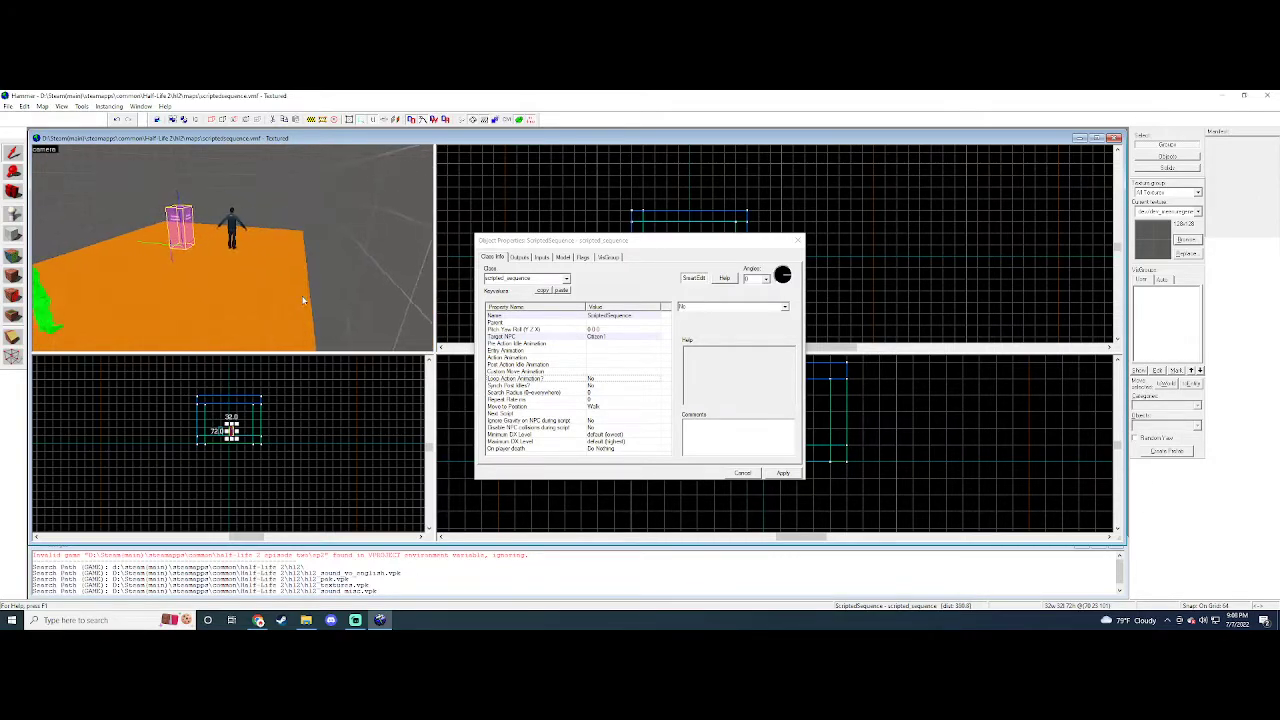
{"action": "key", "text": "Left"}
{"action": "key", "text": "a"}
- Review the Pre Action Idle, Action, Loop Action and Post Action Idle Animation properties while viewing the sequence box up close
{"action": "left_click", "coordinate": [522, 344]}
{"action": "left_click", "coordinate": [510, 358]}
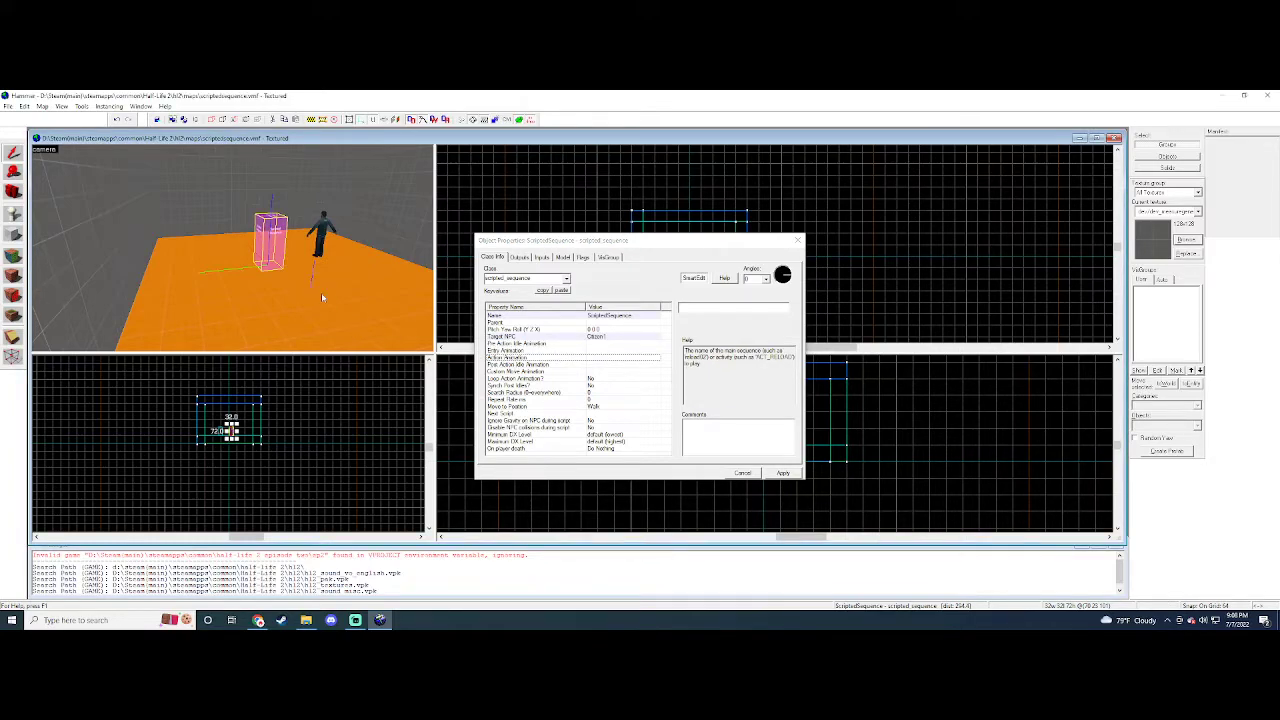
{"action": "key", "text": "w"}
{"action": "key", "text": "Right"}
{"action": "key", "text": "Up"}
{"action": "key", "text": "a"}
{"action": "key", "text": "Down"}
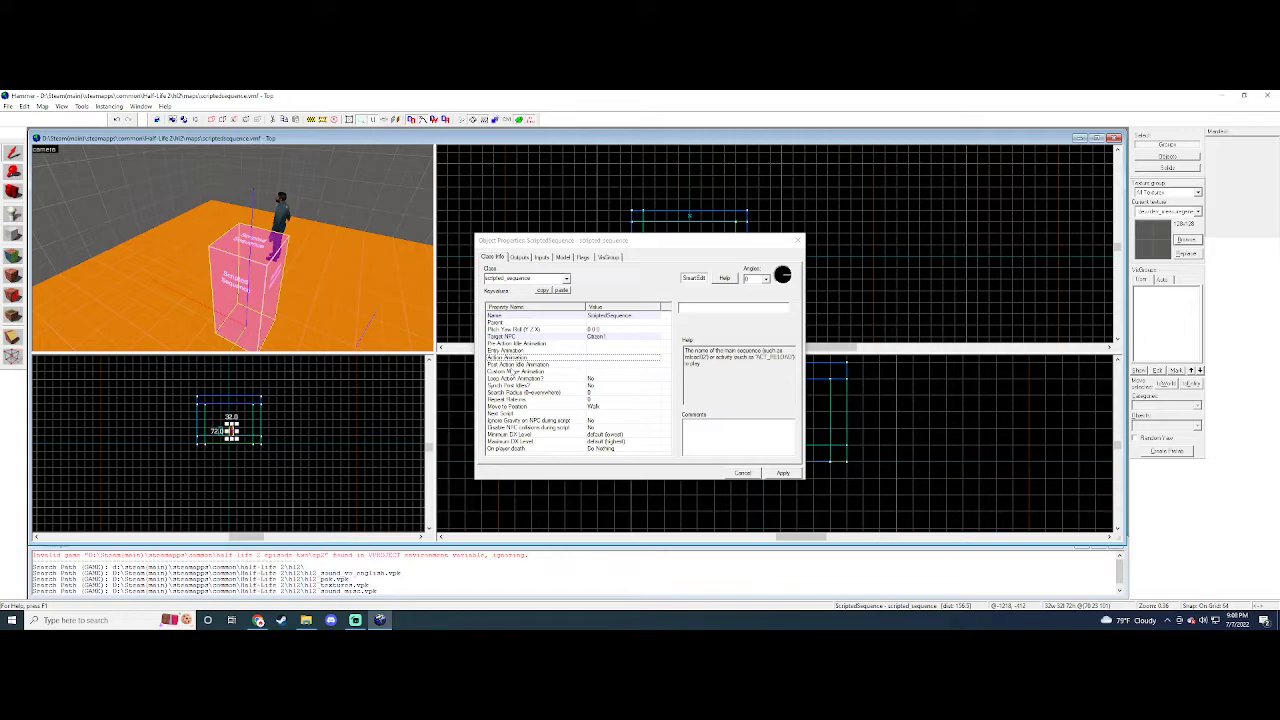
{"action": "left_click", "coordinate": [549, 381]}
{"action": "left_click", "coordinate": [549, 367]}
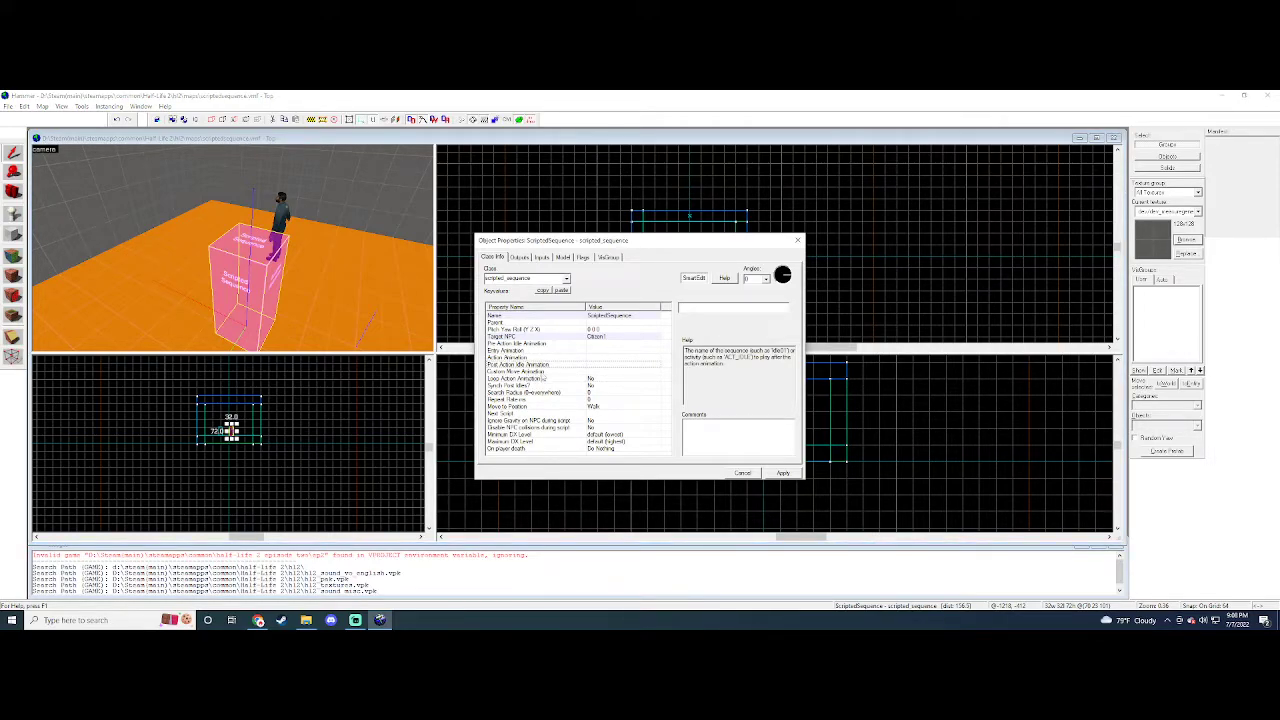
- Check the options for Synch Post Idles and read the help for Search Radius
{"action": "left_click", "coordinate": [562, 385]}
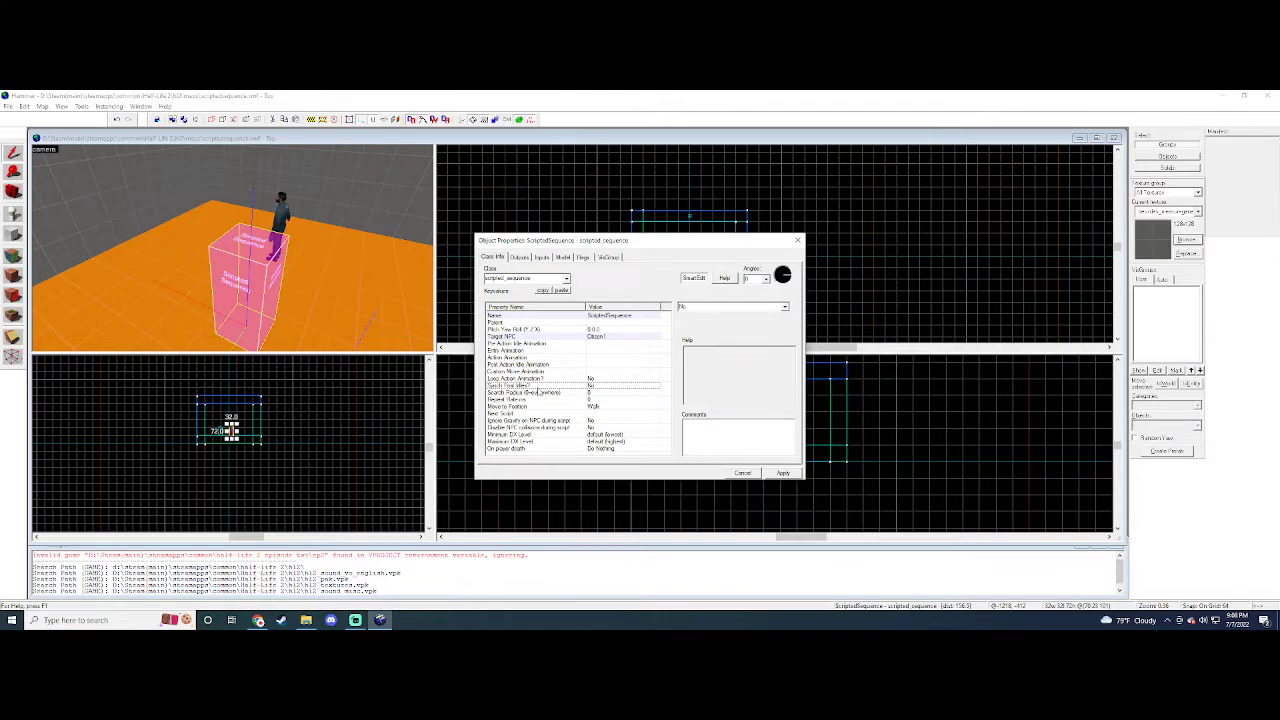
{"action": "left_click", "coordinate": [786, 306]}
{"action": "left_click", "coordinate": [786, 306]}
{"action": "left_click", "coordinate": [585, 392]}
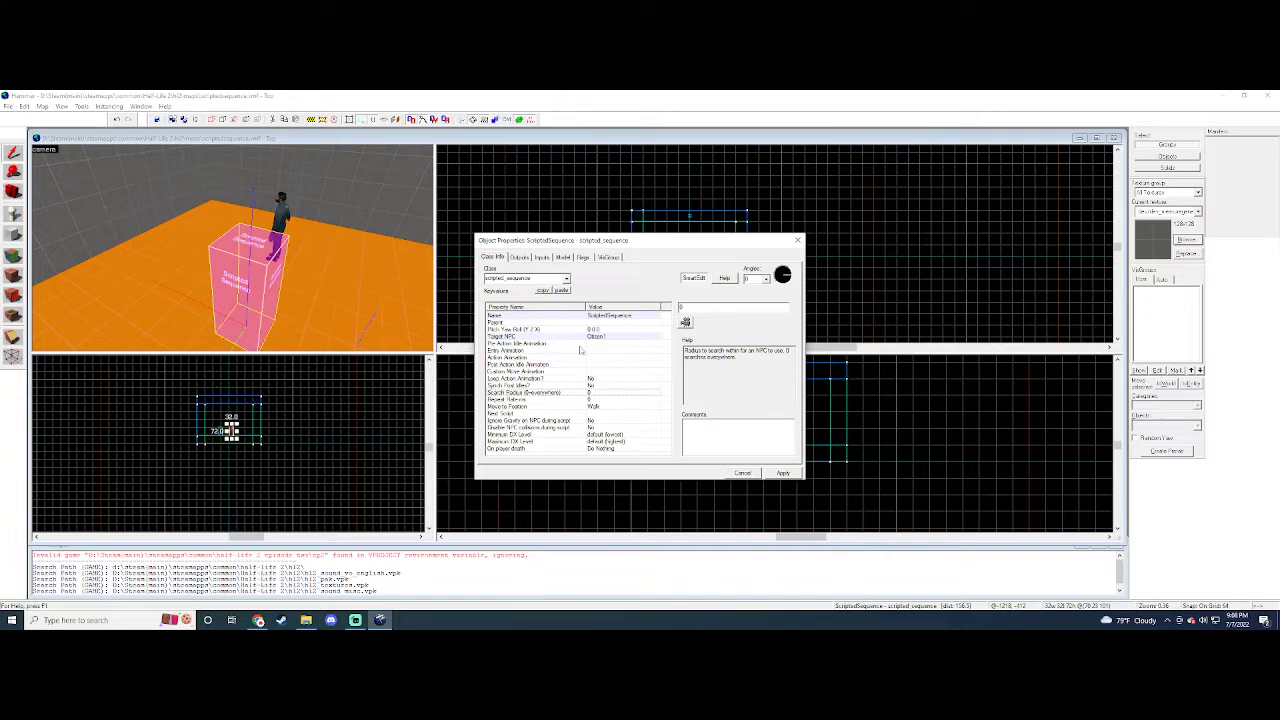
{"action": "key", "text": "d"}
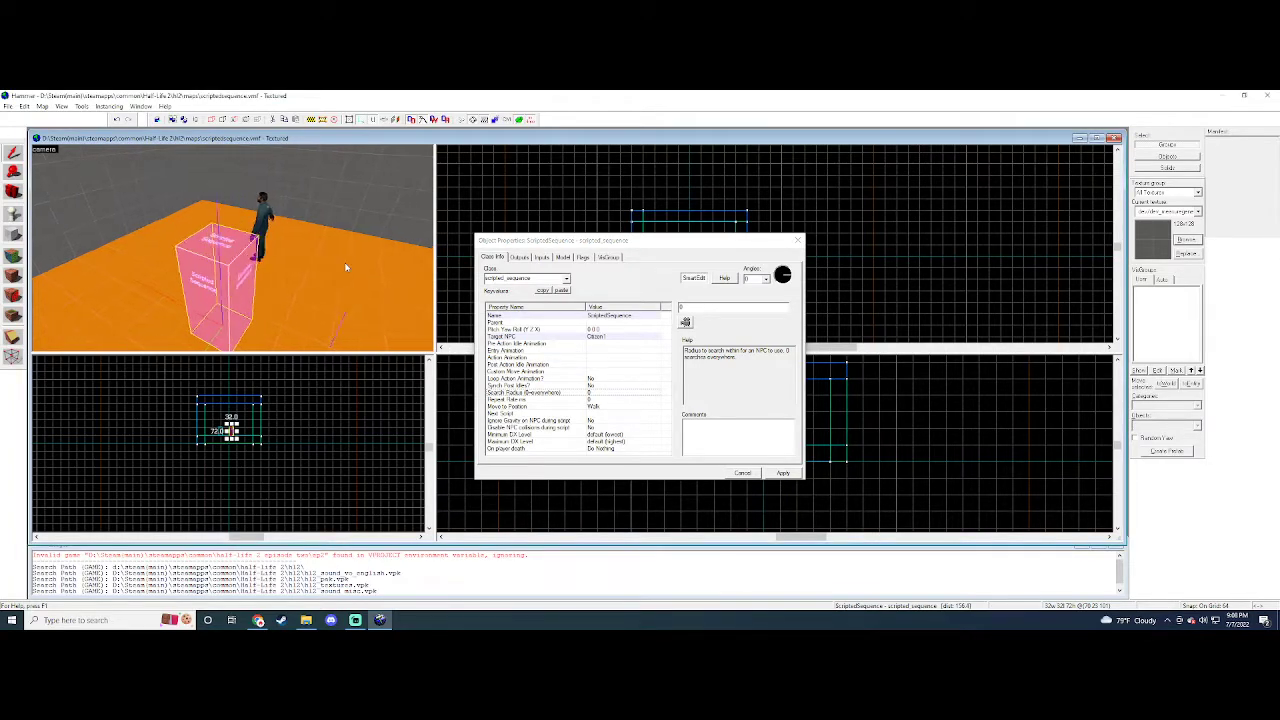
{"action": "key", "text": "Left"}
{"action": "key", "text": "Left"}
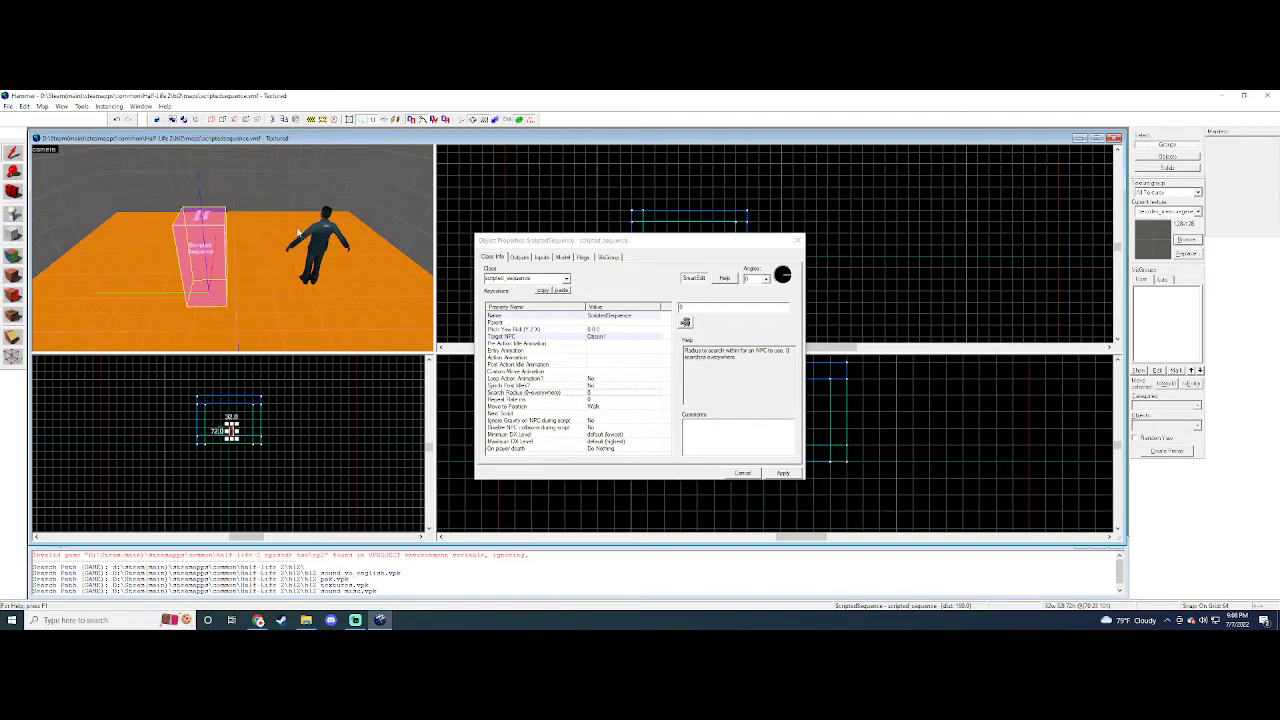
- Close the properties, nudge the scripted sequence in the top view and move the citizen farther away from it
{"action": "left_click", "coordinate": [316, 240]}
{"action": "left_click", "coordinate": [797, 240]}
{"action": "scroll", "coordinate": [728, 203], "scroll_direction": "up", "scroll_amount": 4}
{"action": "mouse_move", "coordinate": [727, 200]}
{"action": "left_mouse_down"}
{"action": "mouse_move", "coordinate": [728, 184]}
{"action": "mouse_move", "coordinate": [716, 208]}
{"action": "left_mouse_up"}
{"action": "left_click", "coordinate": [728, 178]}
{"action": "left_click", "coordinate": [265, 257]}
{"action": "scroll", "coordinate": [722, 213], "scroll_direction": "down", "scroll_amount": 4}
{"action": "left_click_drag", "start_coordinate": [722, 215], "coordinate": [724, 272]}
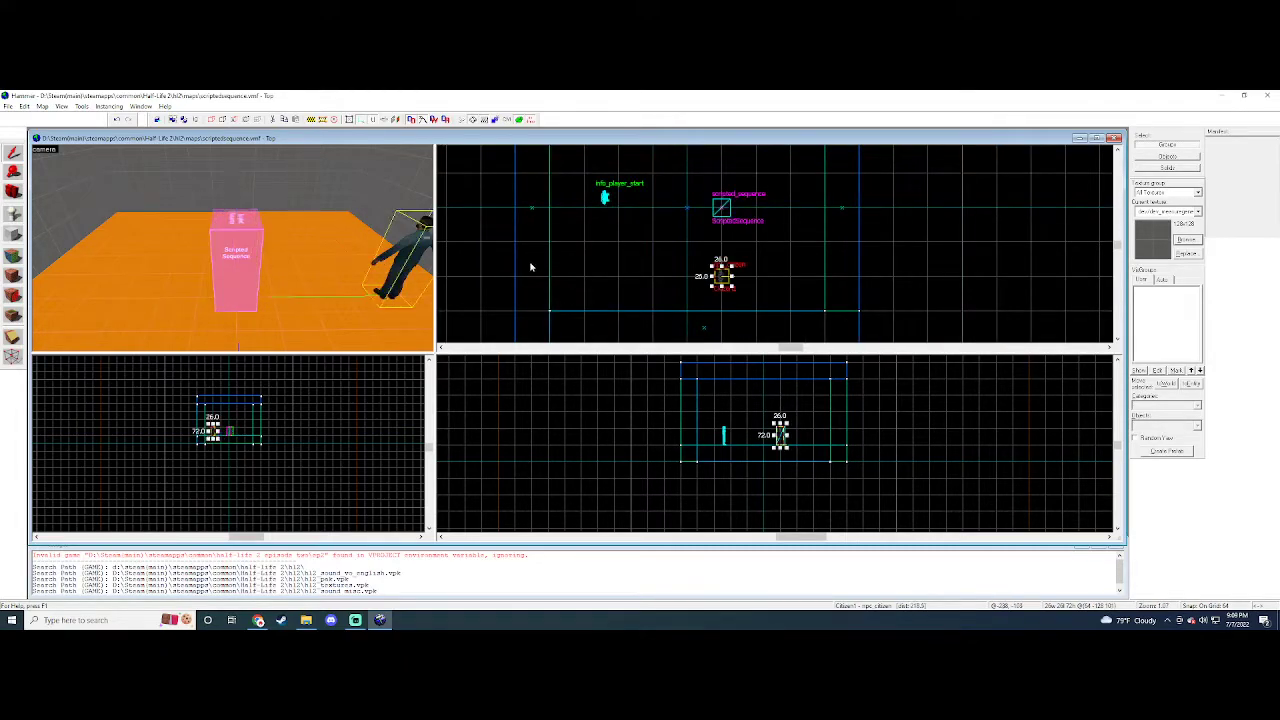
- Reopen the scripted sequence's properties and examine Search Radius, Repeat Rate and Pre Action Idle Animation
{"action": "double_click", "coordinate": [722, 205]}
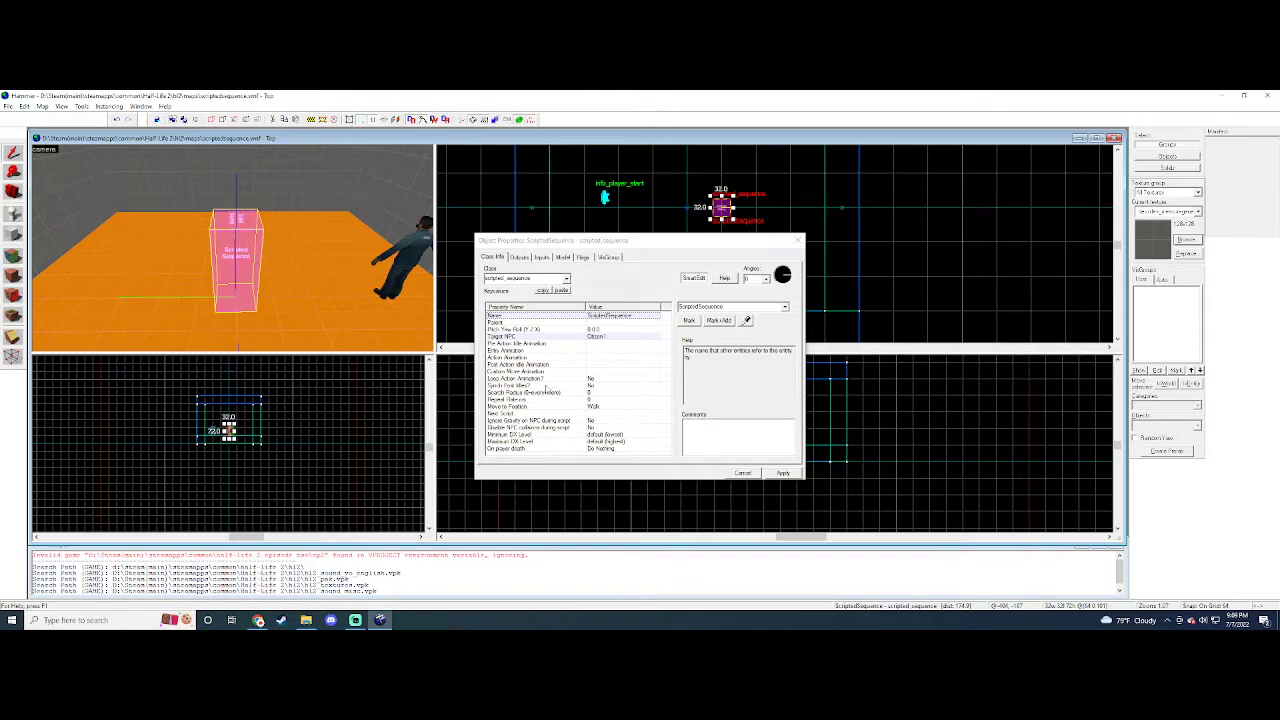
{"action": "left_click", "coordinate": [548, 393]}
{"action": "left_click", "coordinate": [349, 252]}
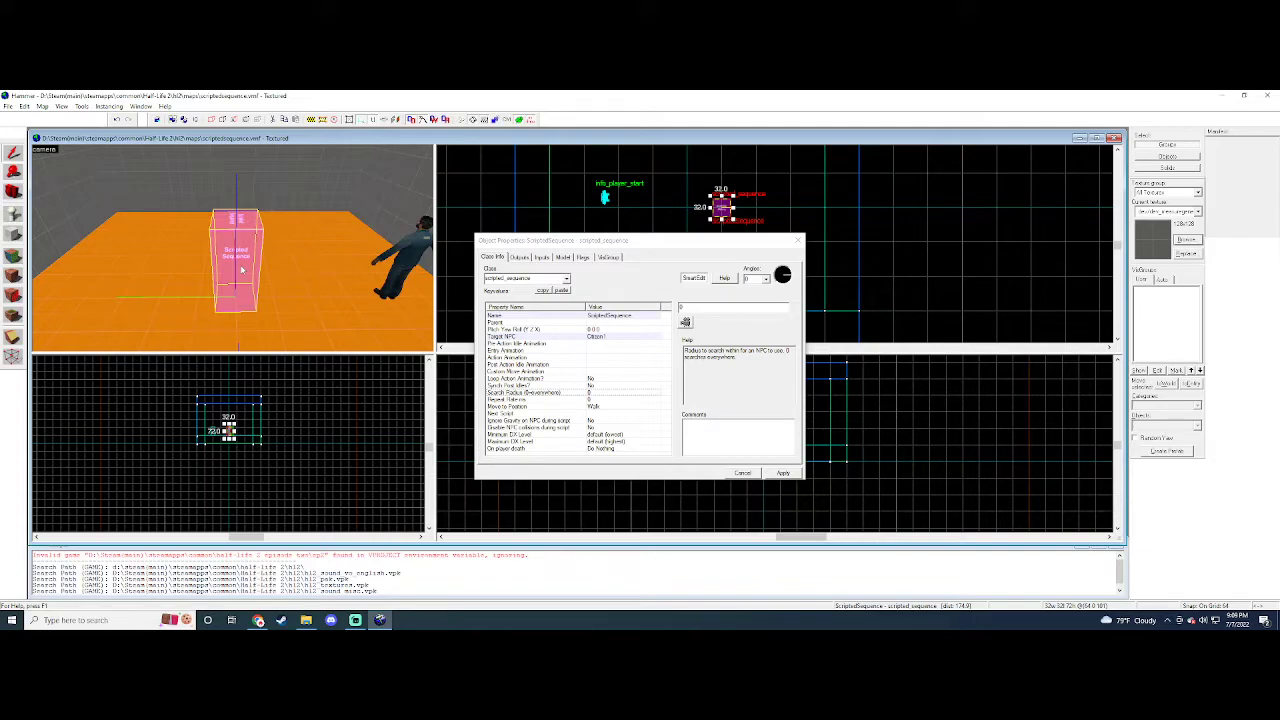
{"action": "left_click", "coordinate": [562, 393]}
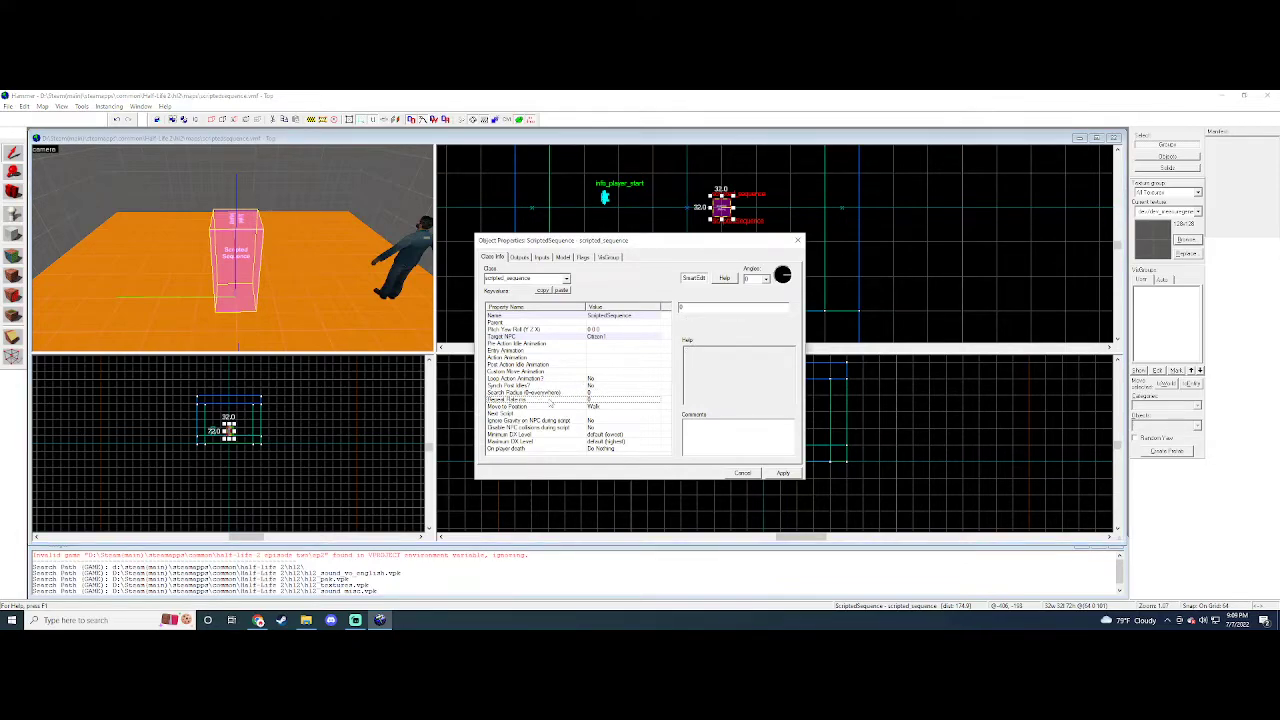
{"action": "left_click", "coordinate": [520, 344]}
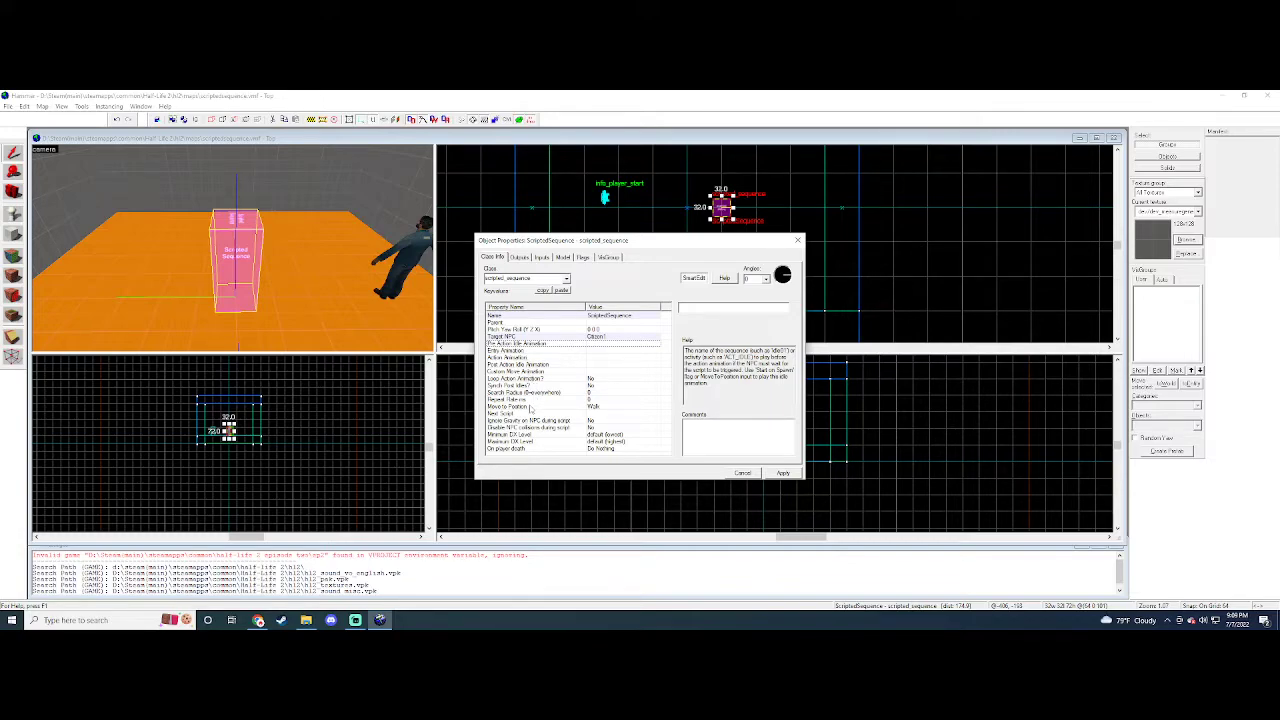
- Examine the Move to Position options and the related help for Custom Move Animation
{"action": "left_click", "coordinate": [531, 406]}
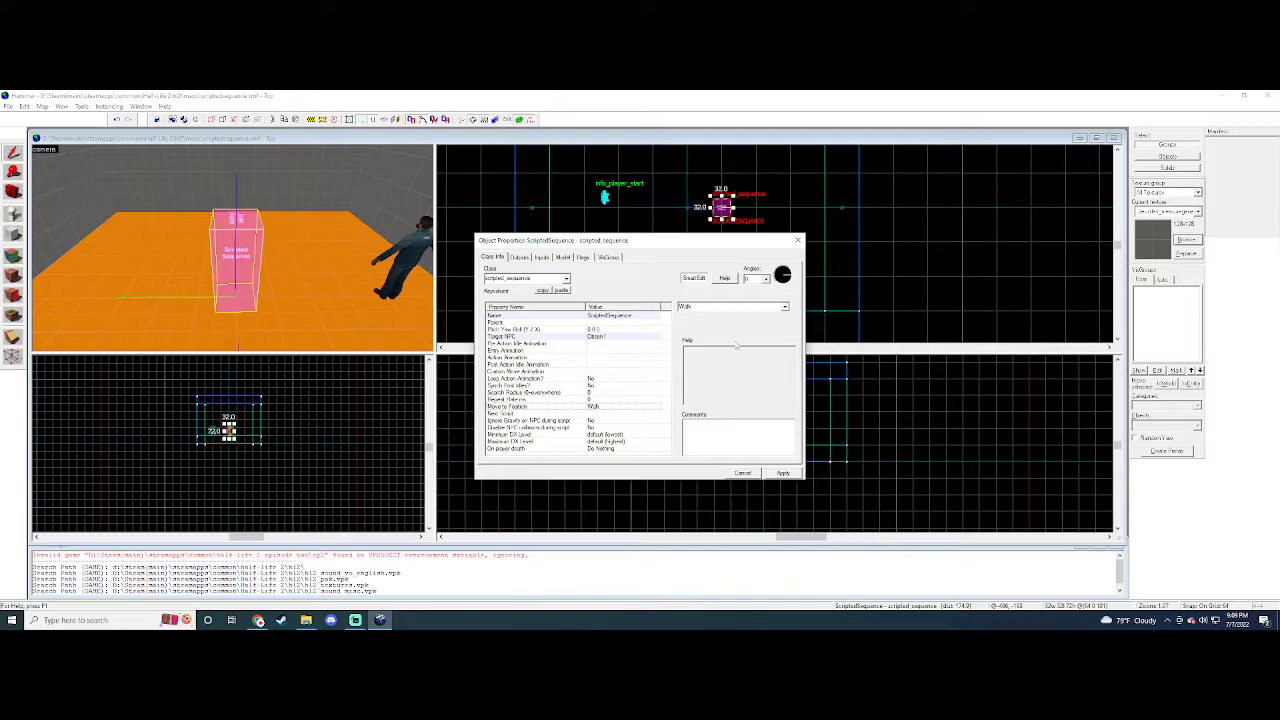
{"action": "left_click", "coordinate": [785, 307]}
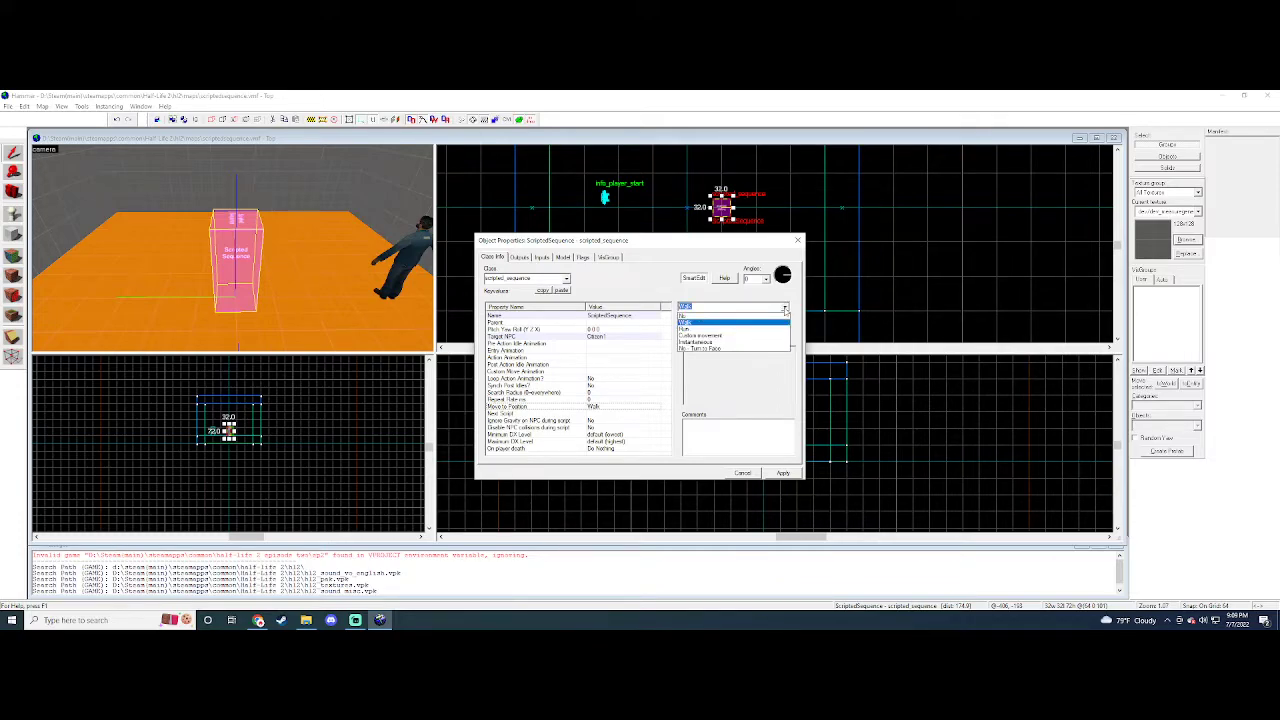
{"action": "left_click", "coordinate": [545, 372]}
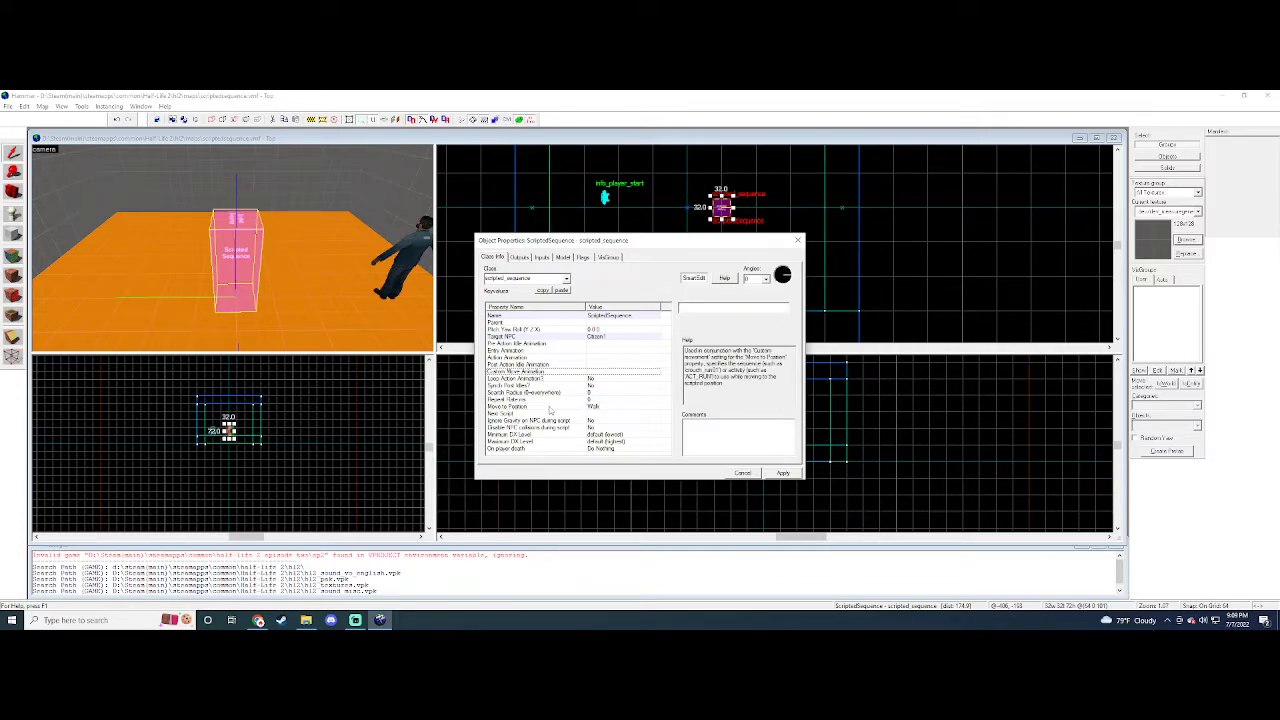
{"action": "left_click", "coordinate": [549, 408]}
{"action": "key", "text": "Right"}
{"action": "key", "text": "Left"}
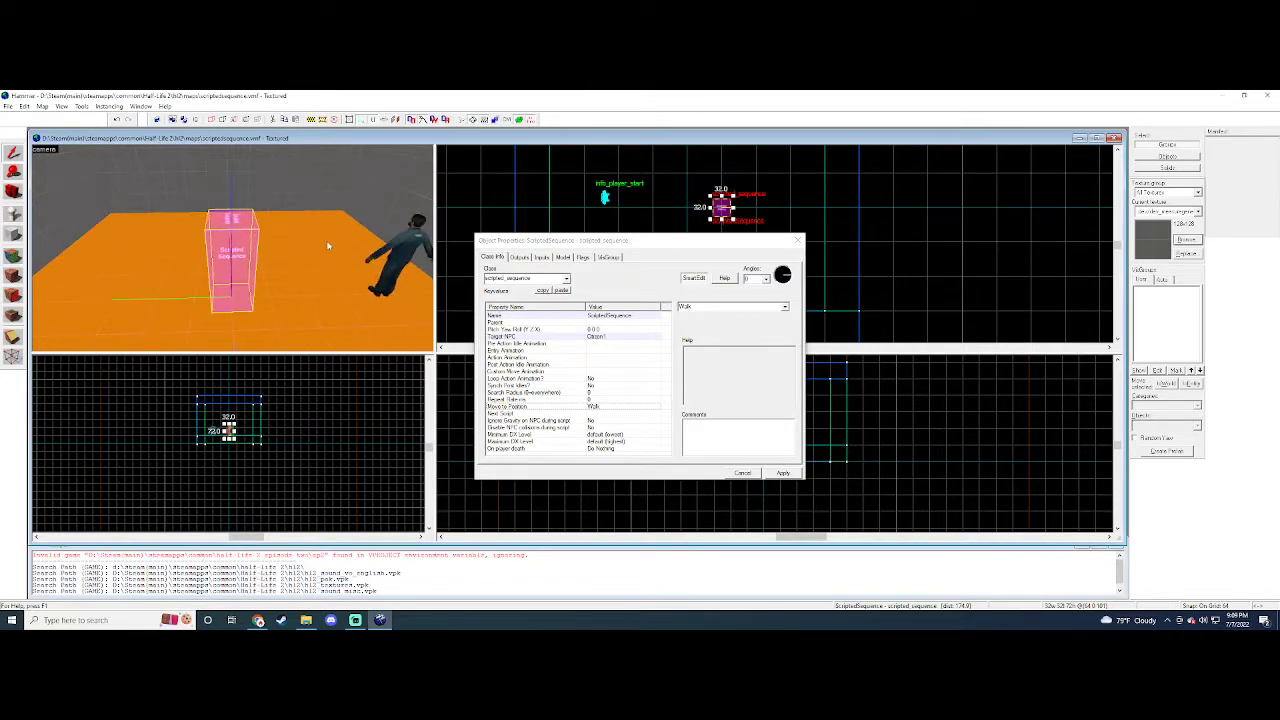
- Try Custom movement and No for the scripted sequence's Move to Position, and return it to Walk
{"action": "left_click", "coordinate": [785, 307]}
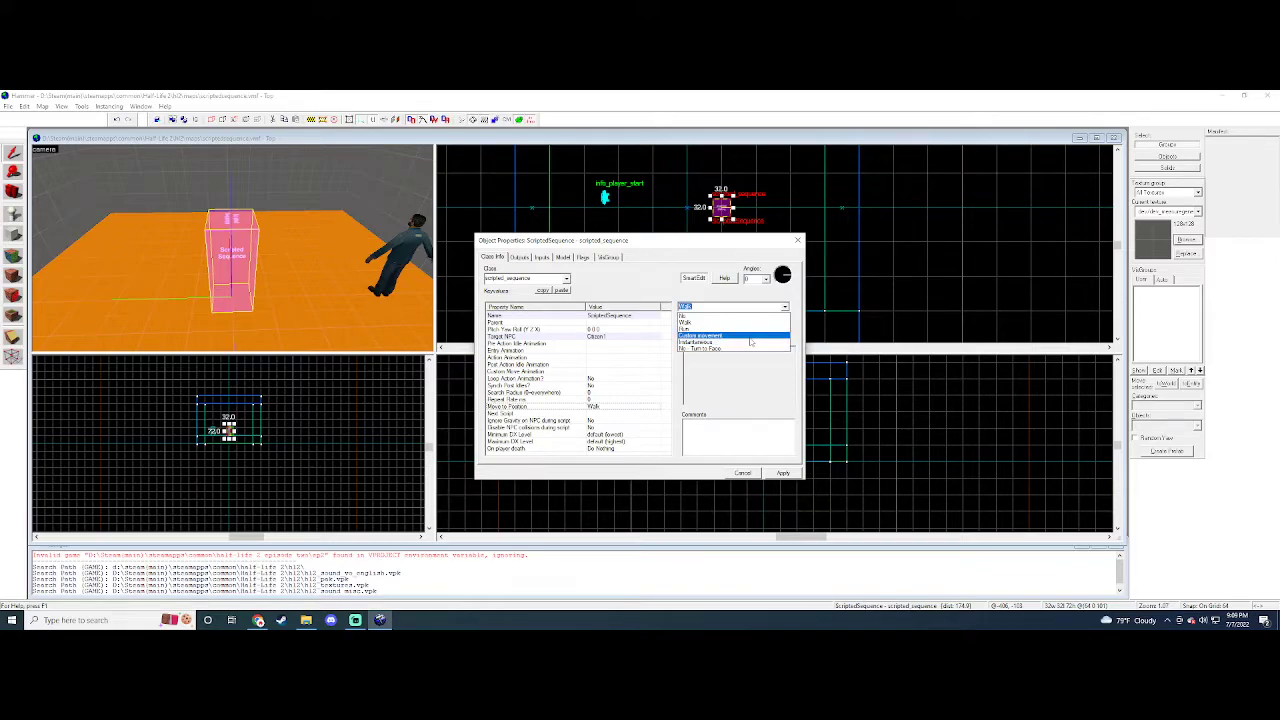
{"action": "left_click", "coordinate": [751, 338]}
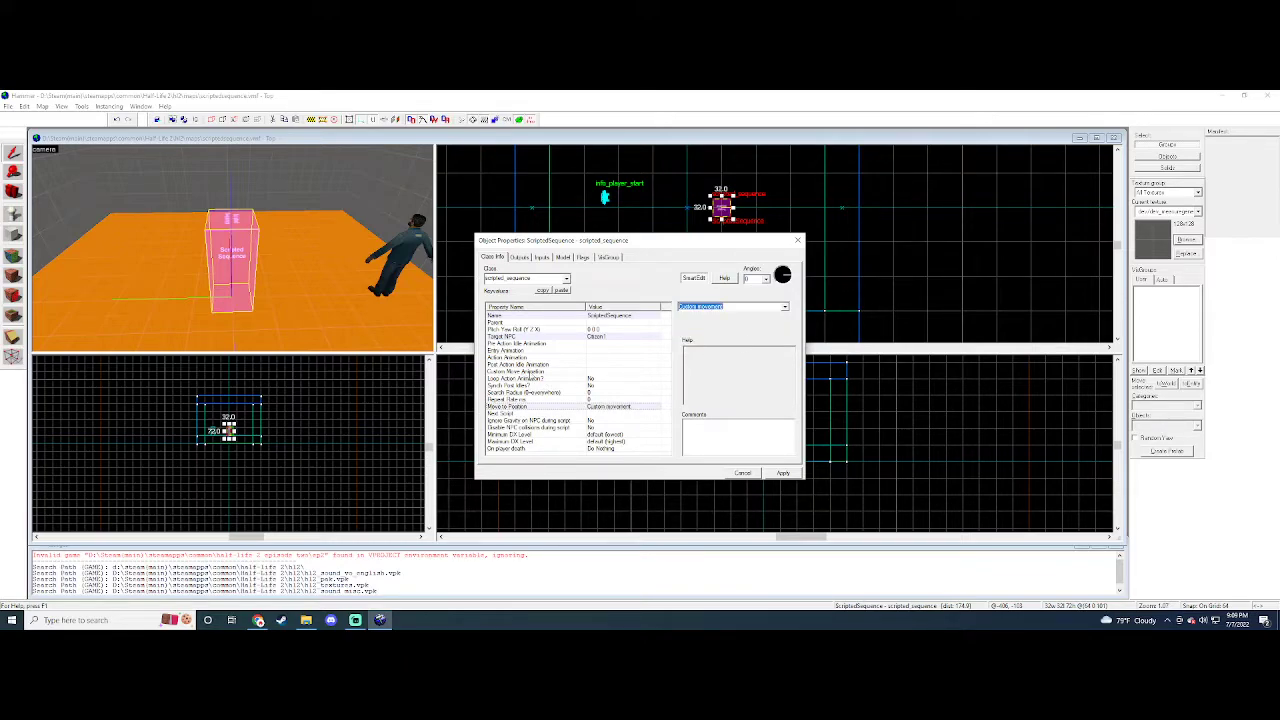
{"action": "left_click", "coordinate": [785, 307]}
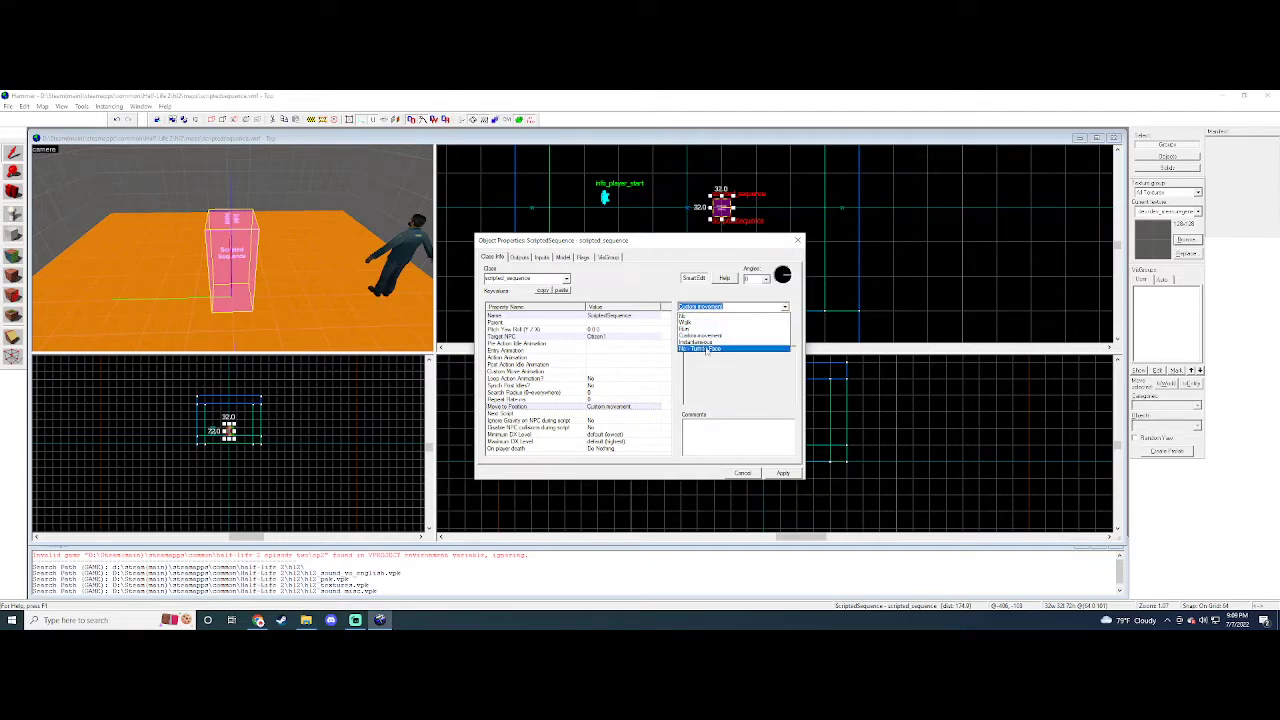
{"action": "type", "text": "dd"}
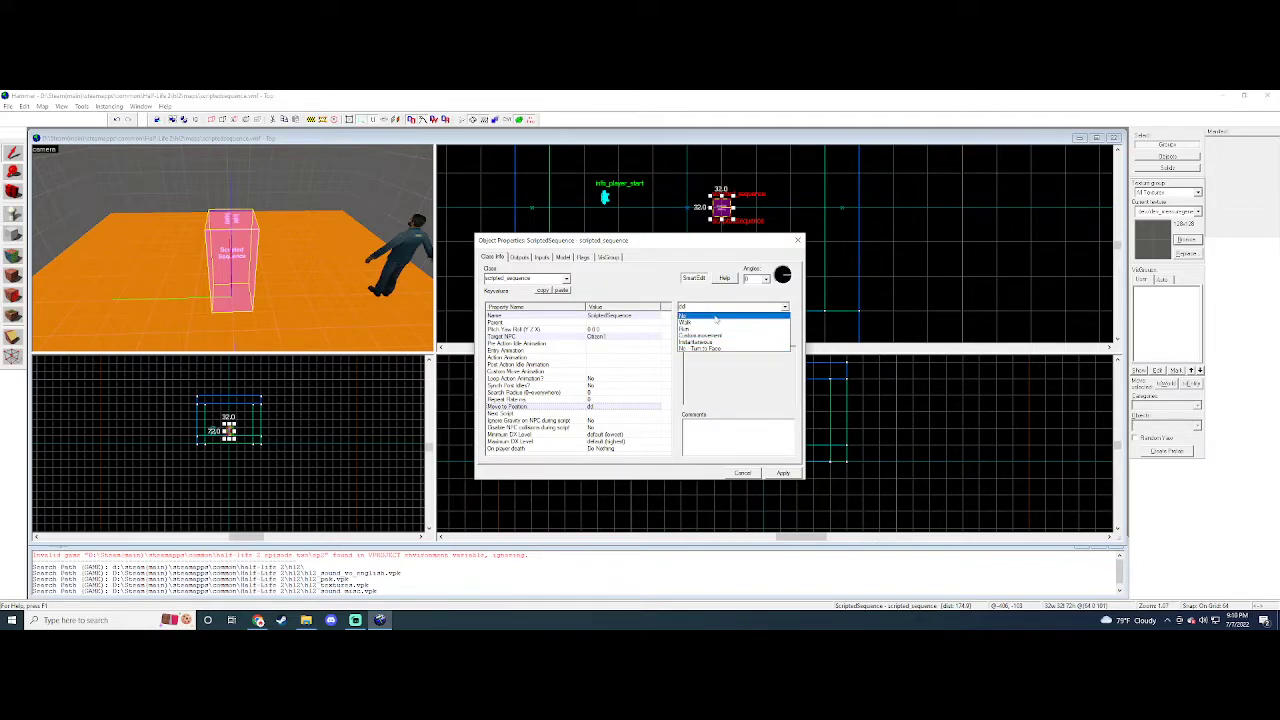
{"action": "left_click", "coordinate": [717, 317]}
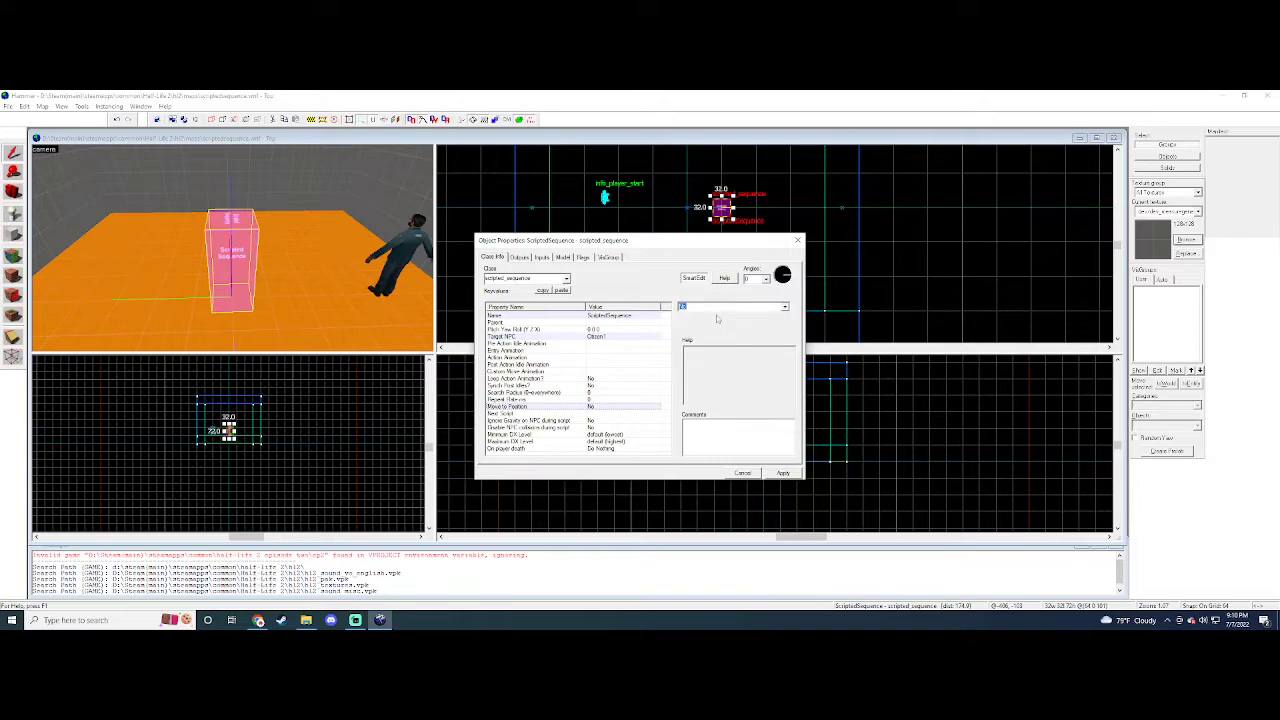
{"action": "left_click", "coordinate": [785, 307]}
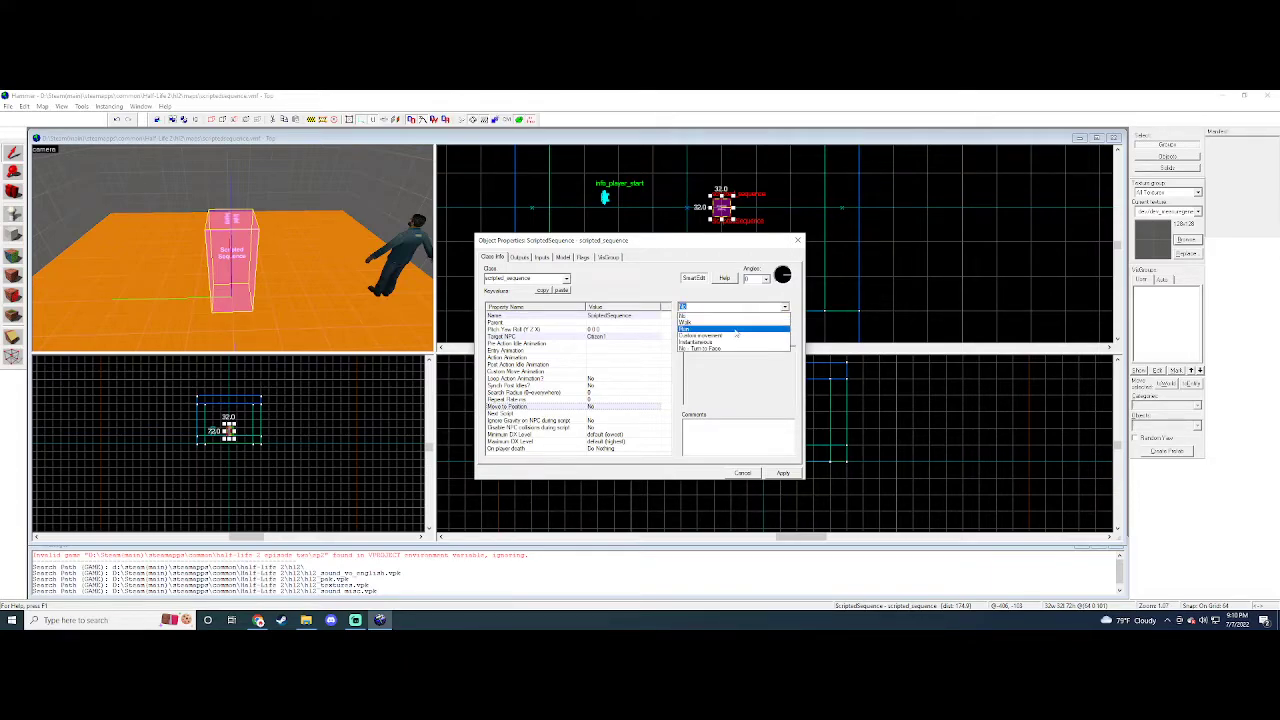
{"action": "left_click", "coordinate": [690, 322]}
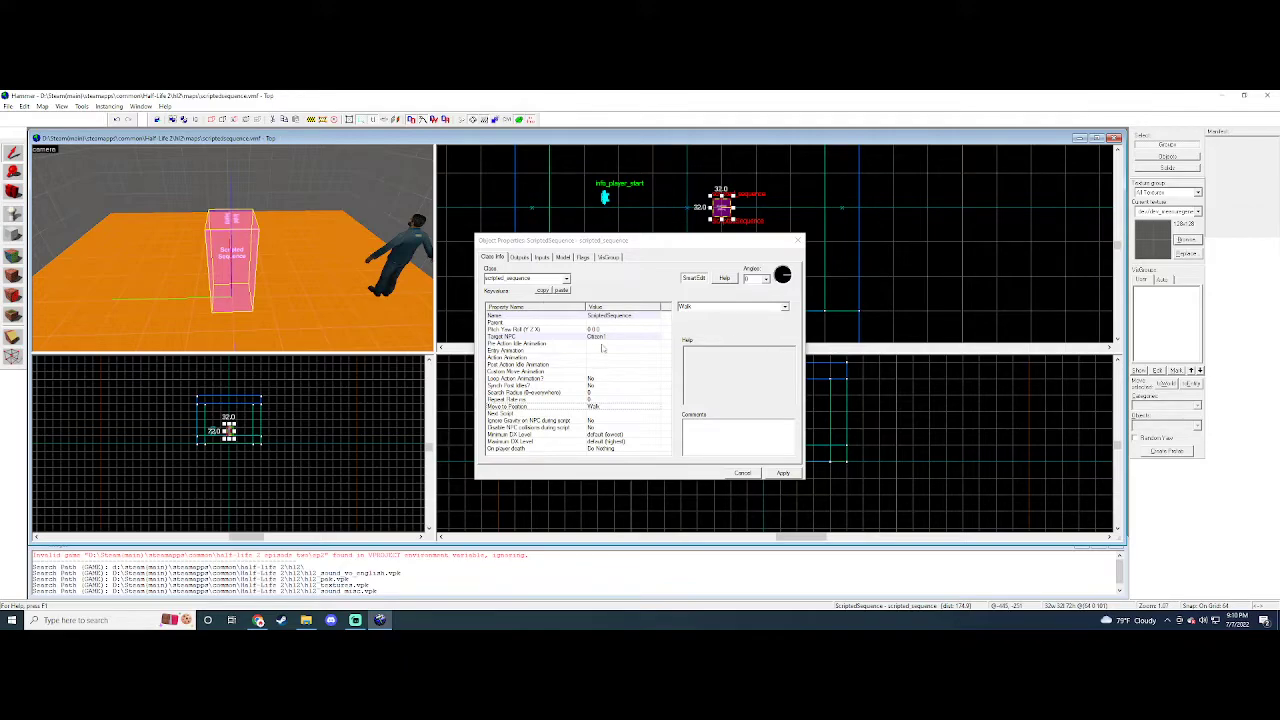
- Examine the scripted sequence's Next Script, Ignore Gravity on NPC during script and Disable NPC collisions during script properties and their help
{"action": "left_click", "coordinate": [572, 414]}
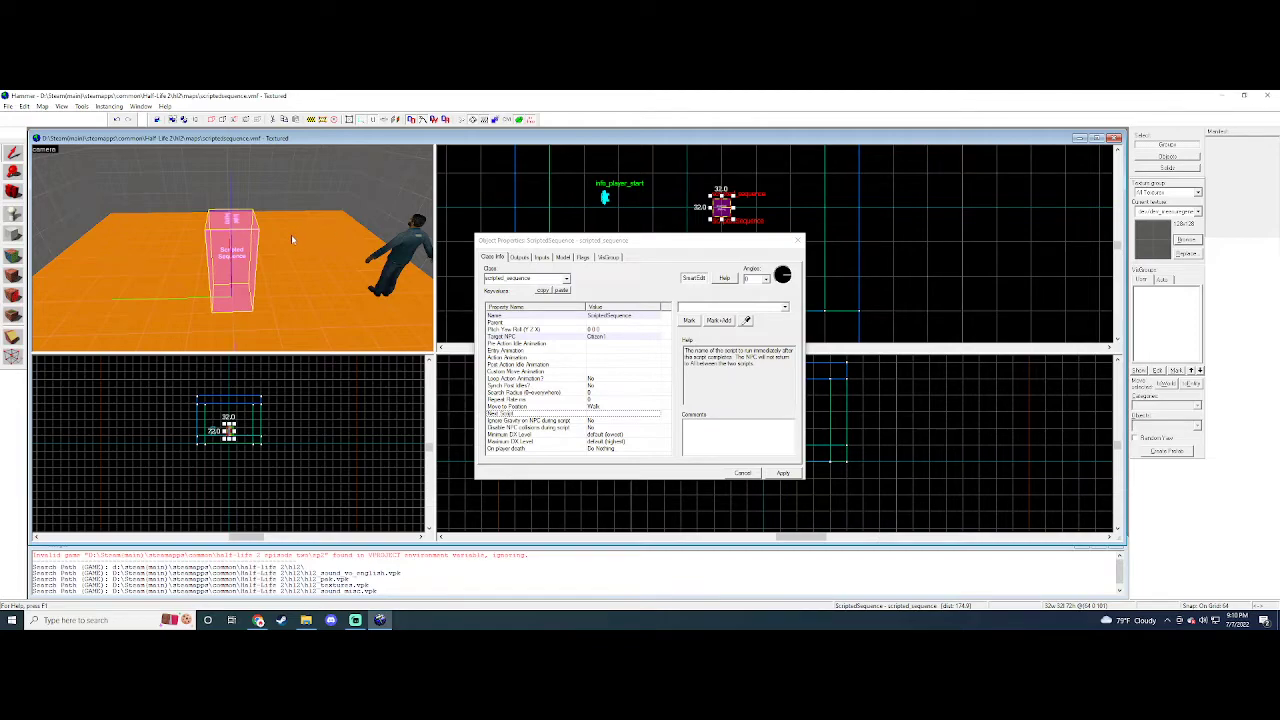
{"action": "left_click", "coordinate": [548, 421]}
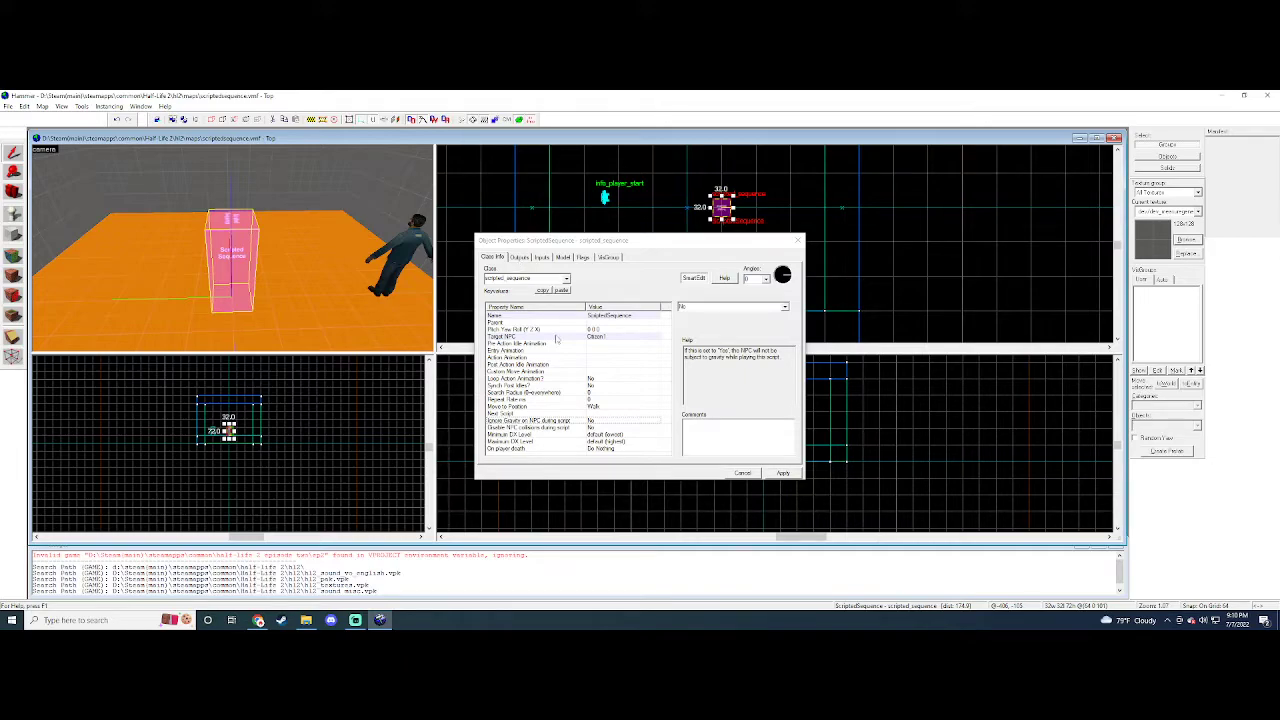
{"action": "left_click", "coordinate": [565, 427]}
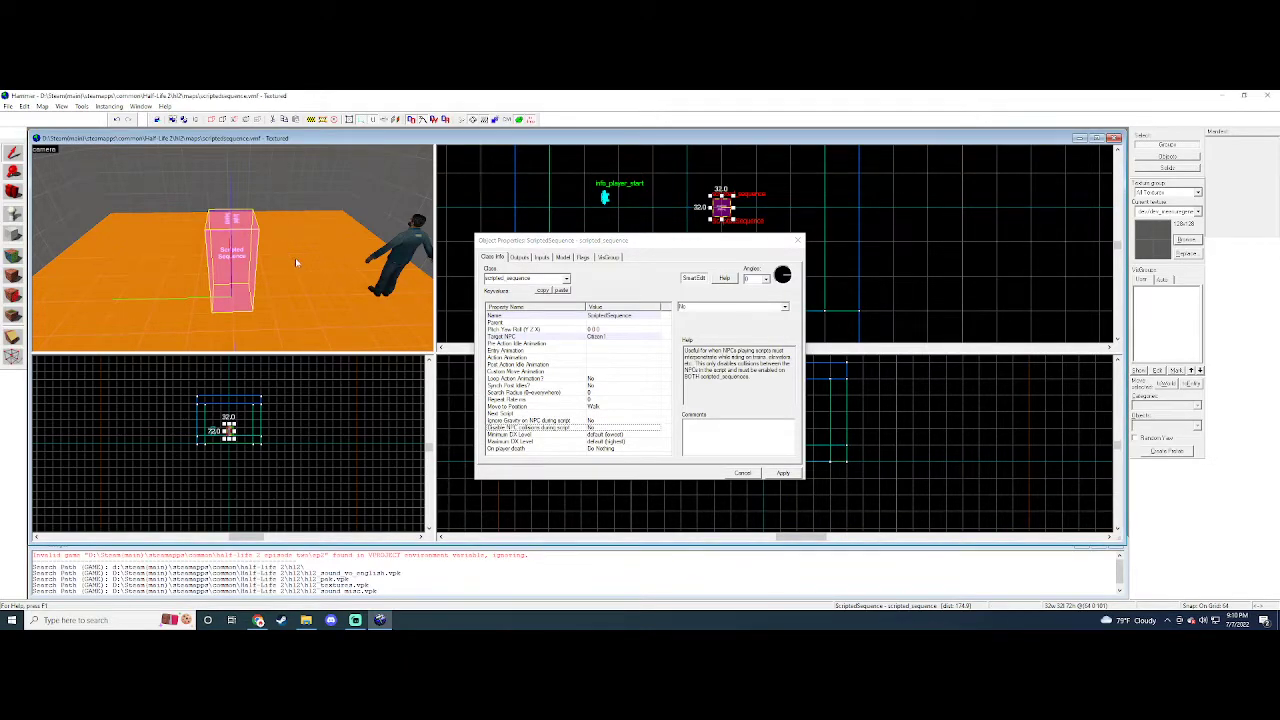
{"action": "key", "text": "Right"}
{"action": "key", "text": "a"}
{"action": "key", "text": "a"}
{"action": "key", "text": "Right"}
{"action": "key", "text": "Up"}
{"action": "key", "text": "Down"}
{"action": "key", "text": "d"}
{"action": "key", "text": "Left"}
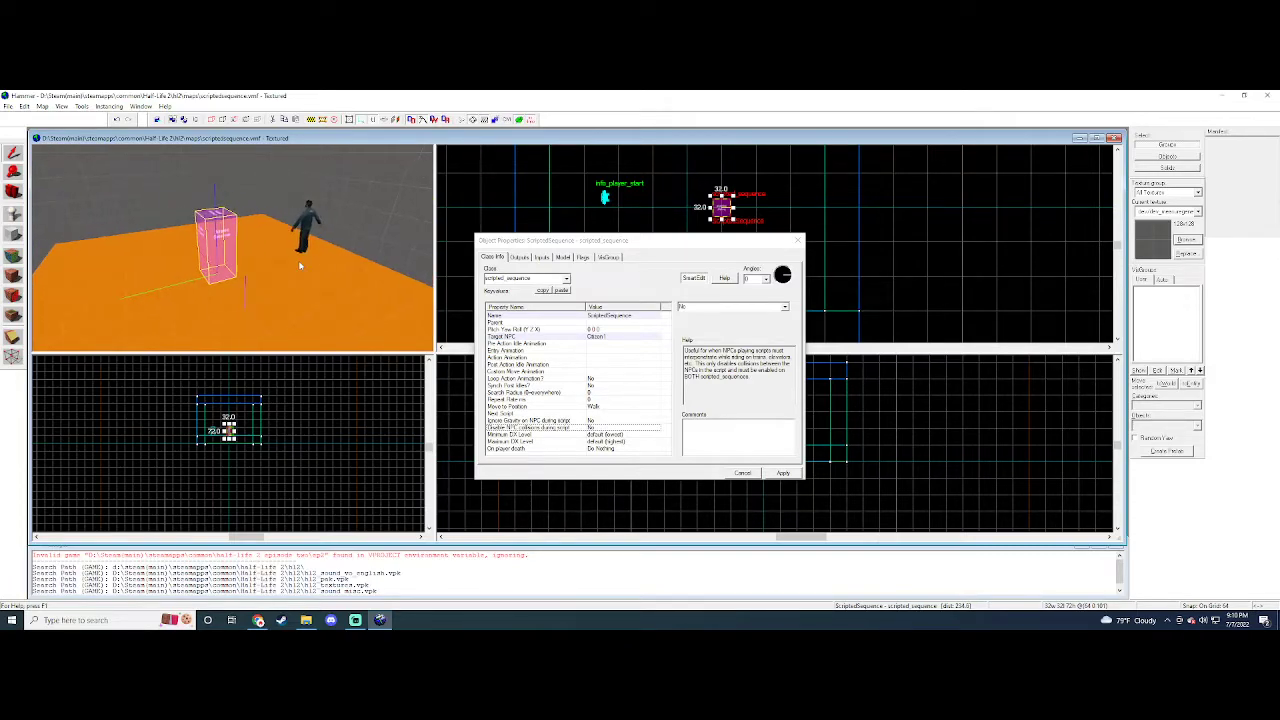
{"action": "key", "text": "Down"}
{"action": "key", "text": "a"}
{"action": "key", "text": "Right"}
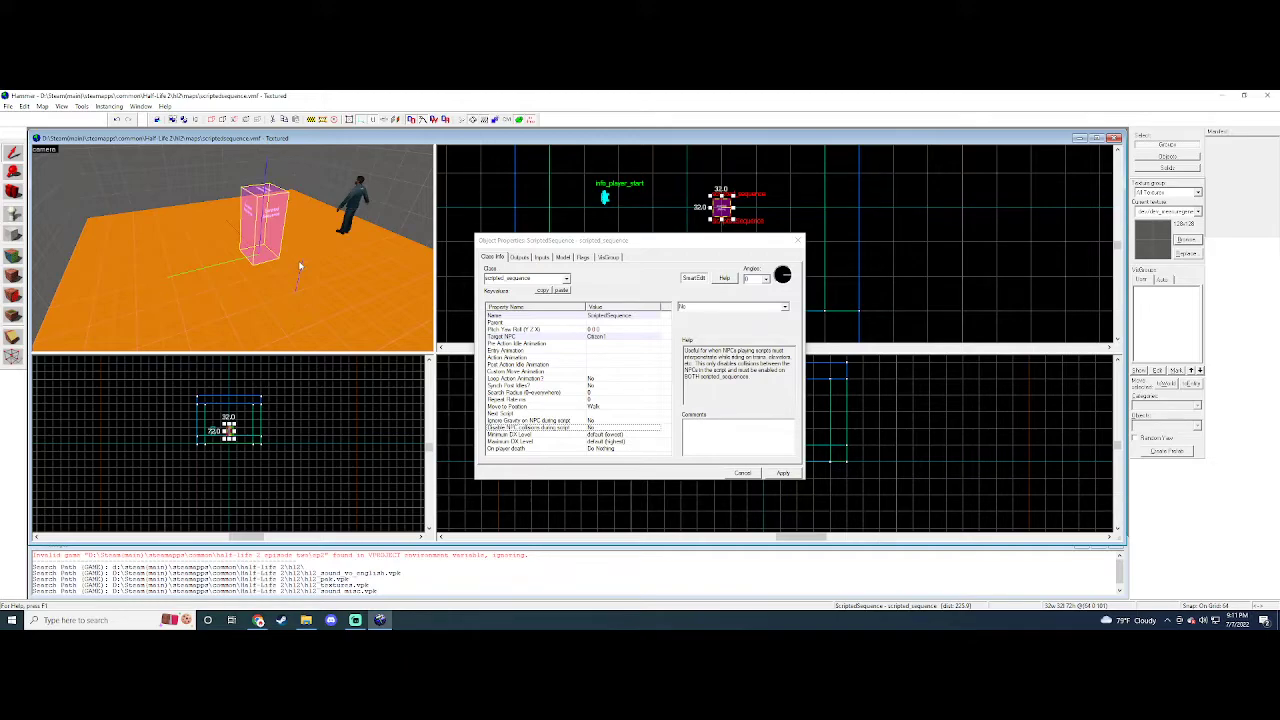
- Examine the Minimum DX Level, Maximum DX Level and On player death properties, and view the citizen and player start around the sequence
{"action": "left_click", "coordinate": [582, 436]}
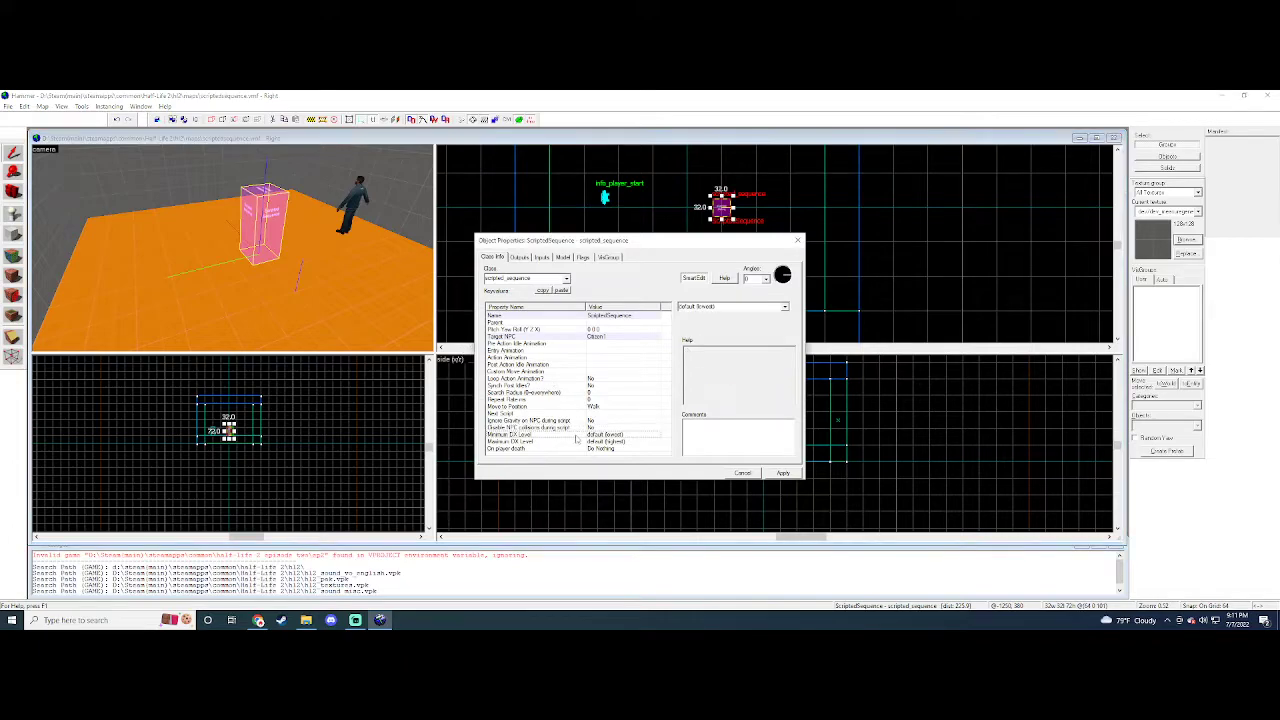
{"action": "left_click", "coordinate": [577, 441]}
{"action": "left_click", "coordinate": [573, 449]}
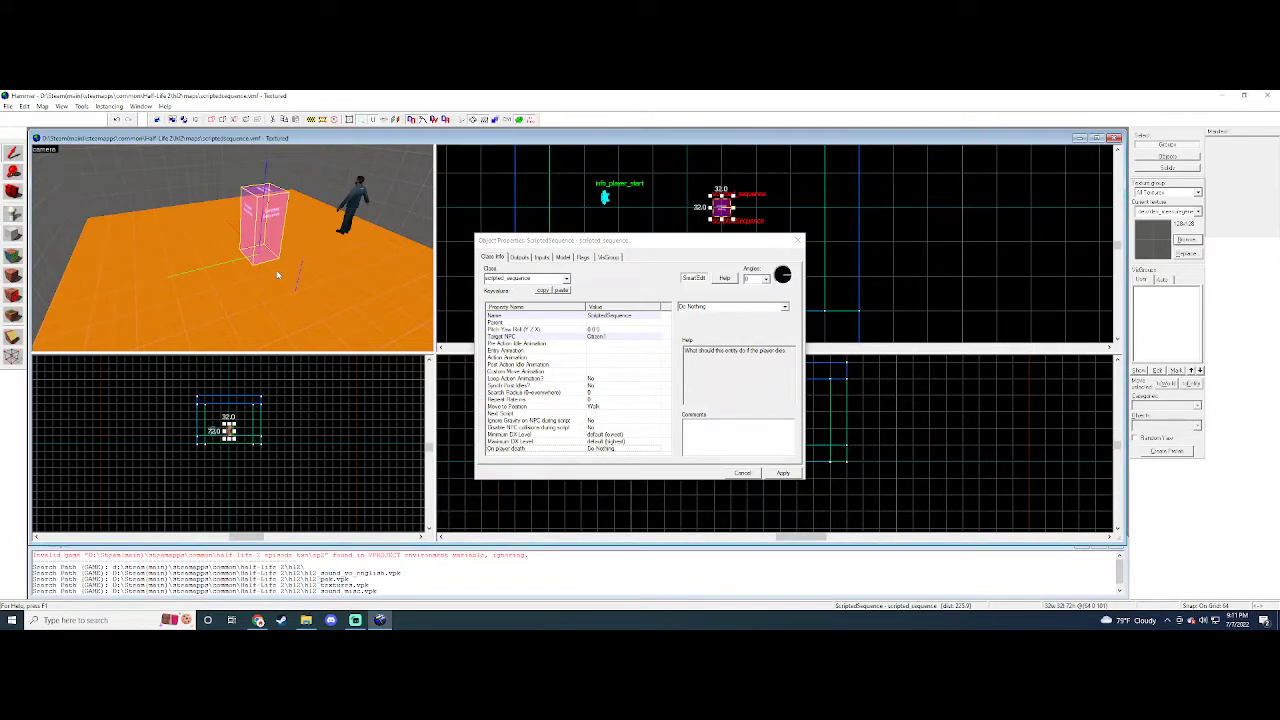
{"action": "key", "text": "a"}
{"action": "key", "text": "Right"}
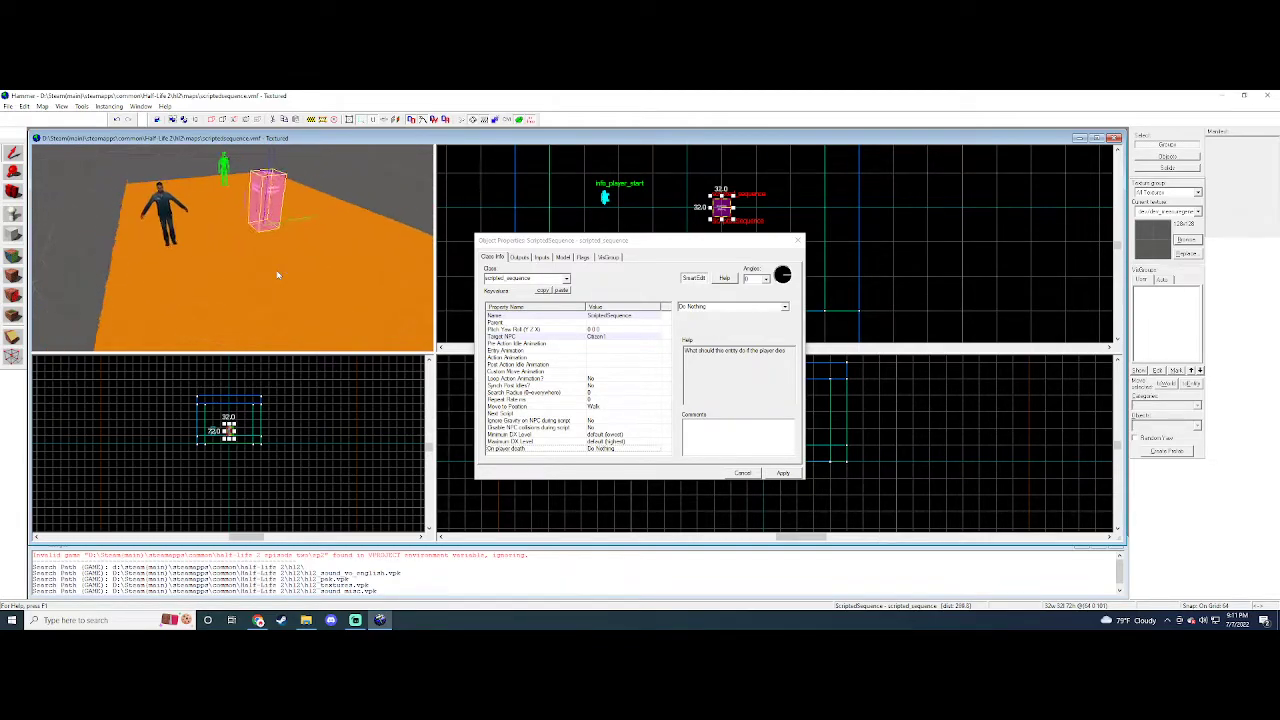
{"action": "key", "text": "a"}
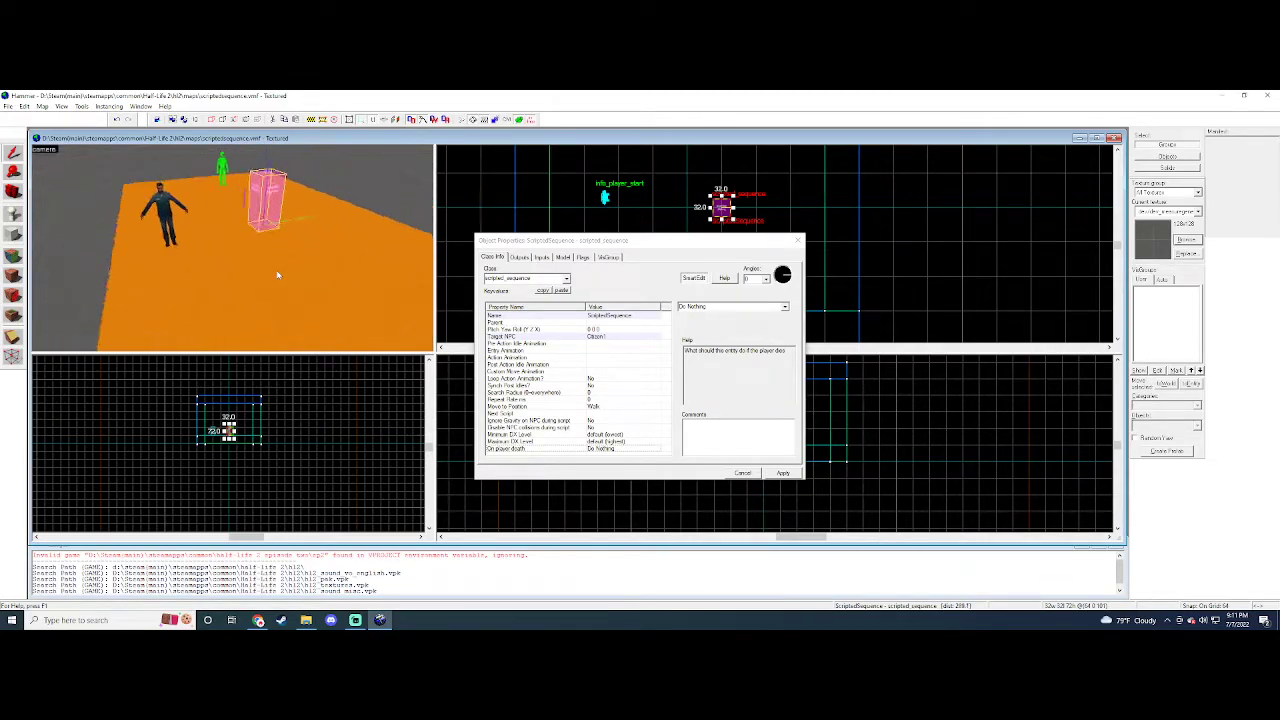
{"action": "key", "text": "a"}
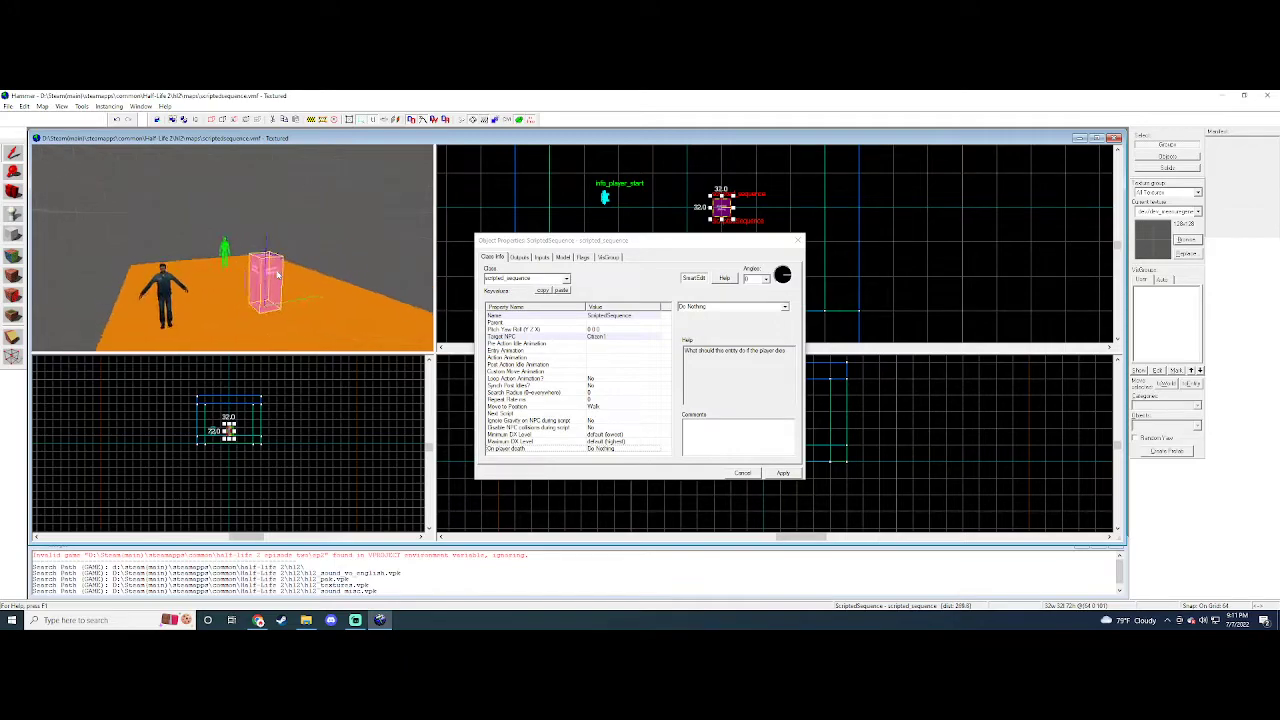
{"action": "key", "text": "Right"}
{"action": "key", "text": "a"}
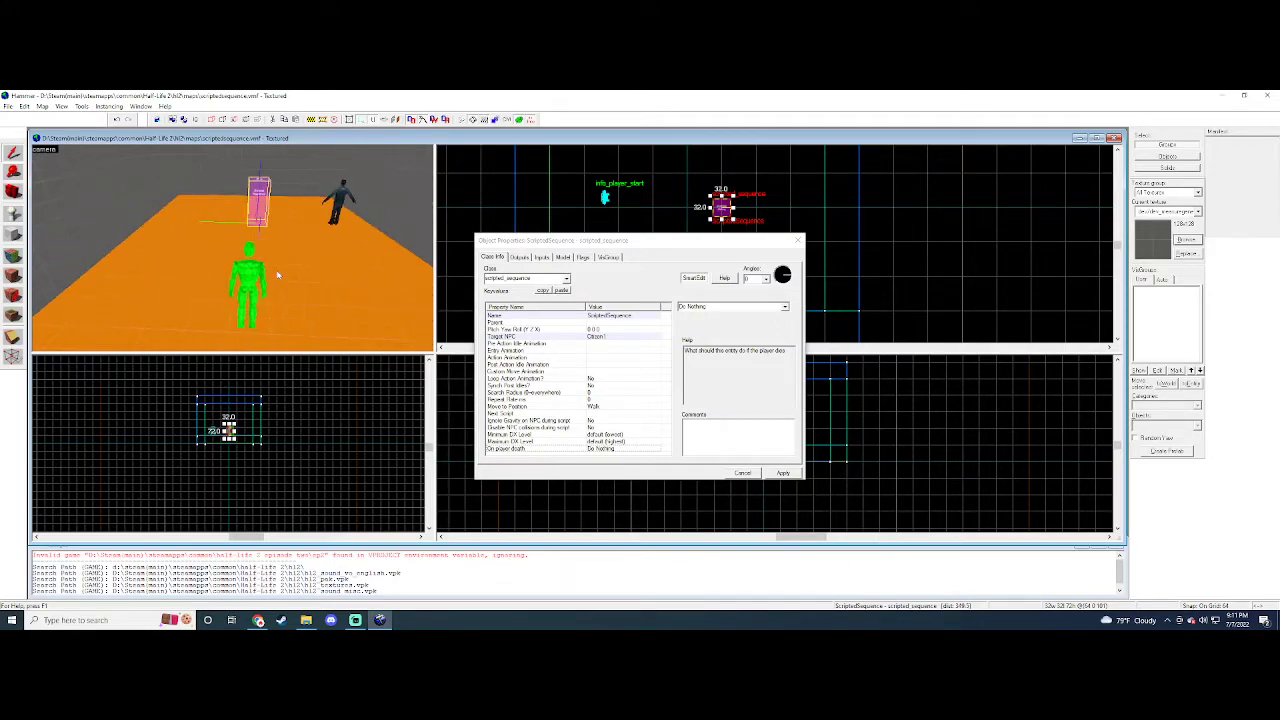
- Review the On player death options, keep Do Nothing, and look over the player start, citizen and scripted sequence in the 3D view
{"action": "left_click", "coordinate": [785, 306]}
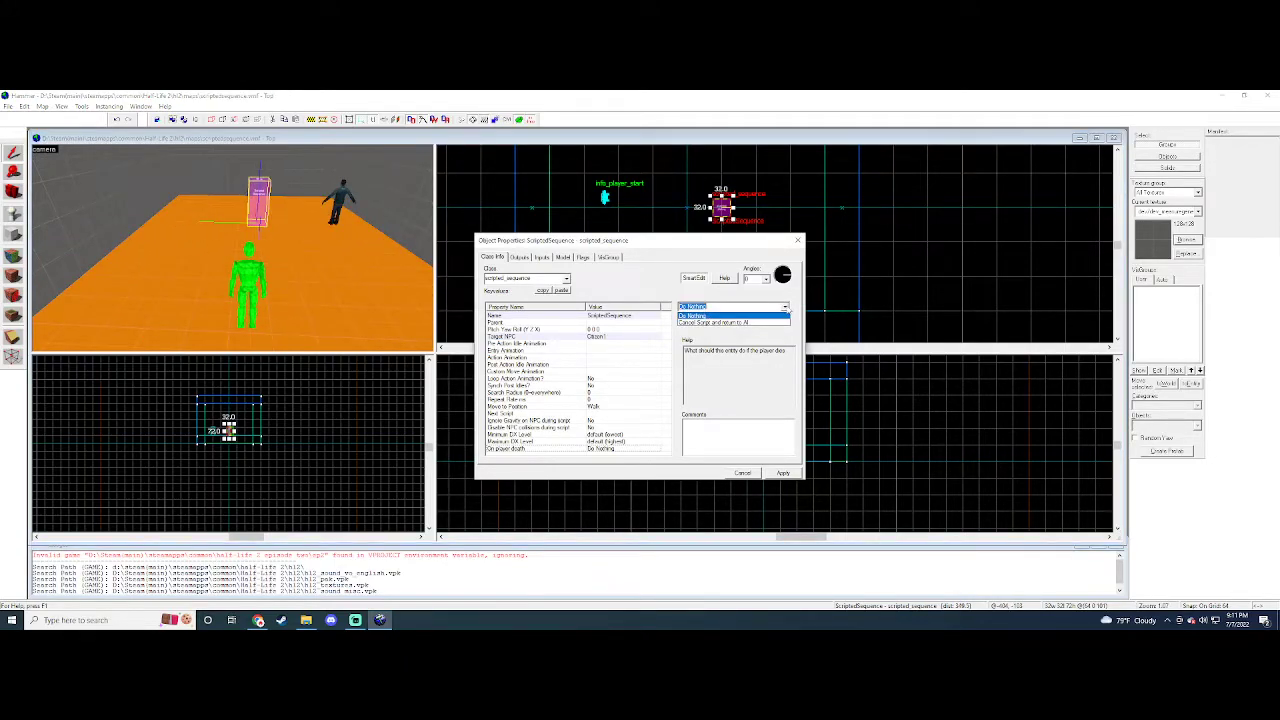
{"action": "left_click", "coordinate": [787, 308]}
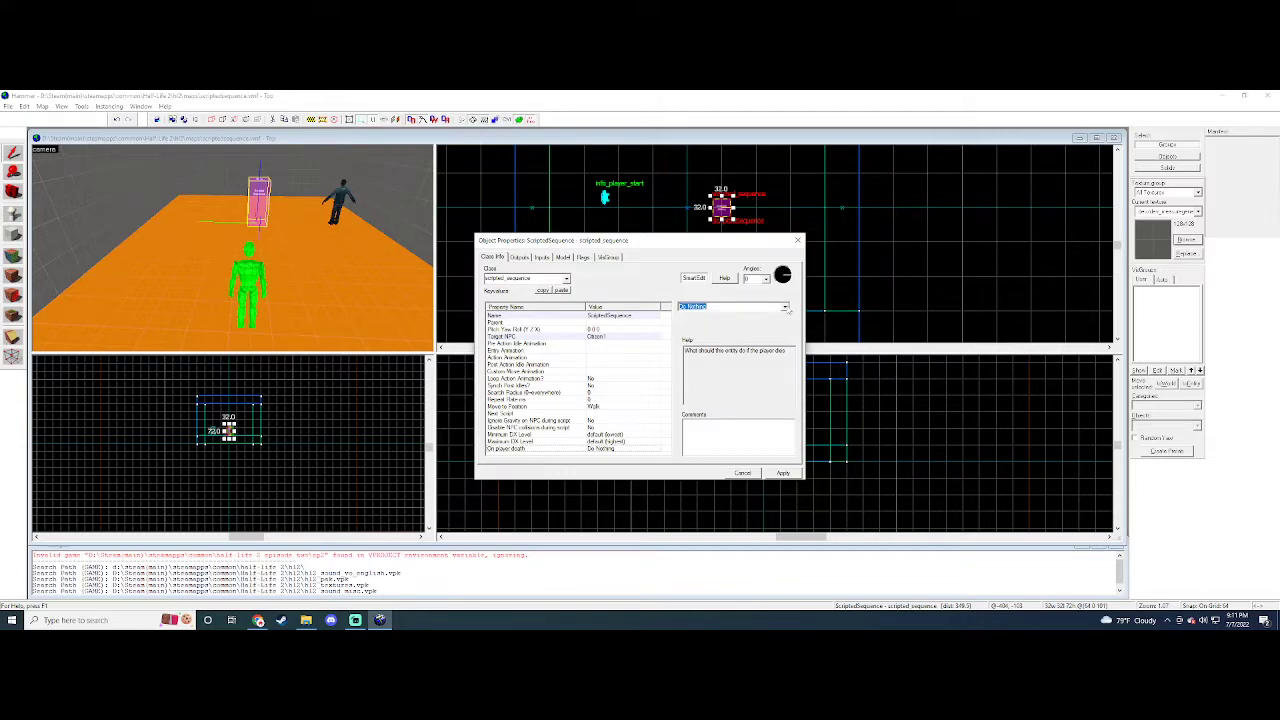
{"action": "left_click", "coordinate": [786, 308]}
{"action": "left_click", "coordinate": [771, 316]}
{"action": "left_click", "coordinate": [308, 229]}
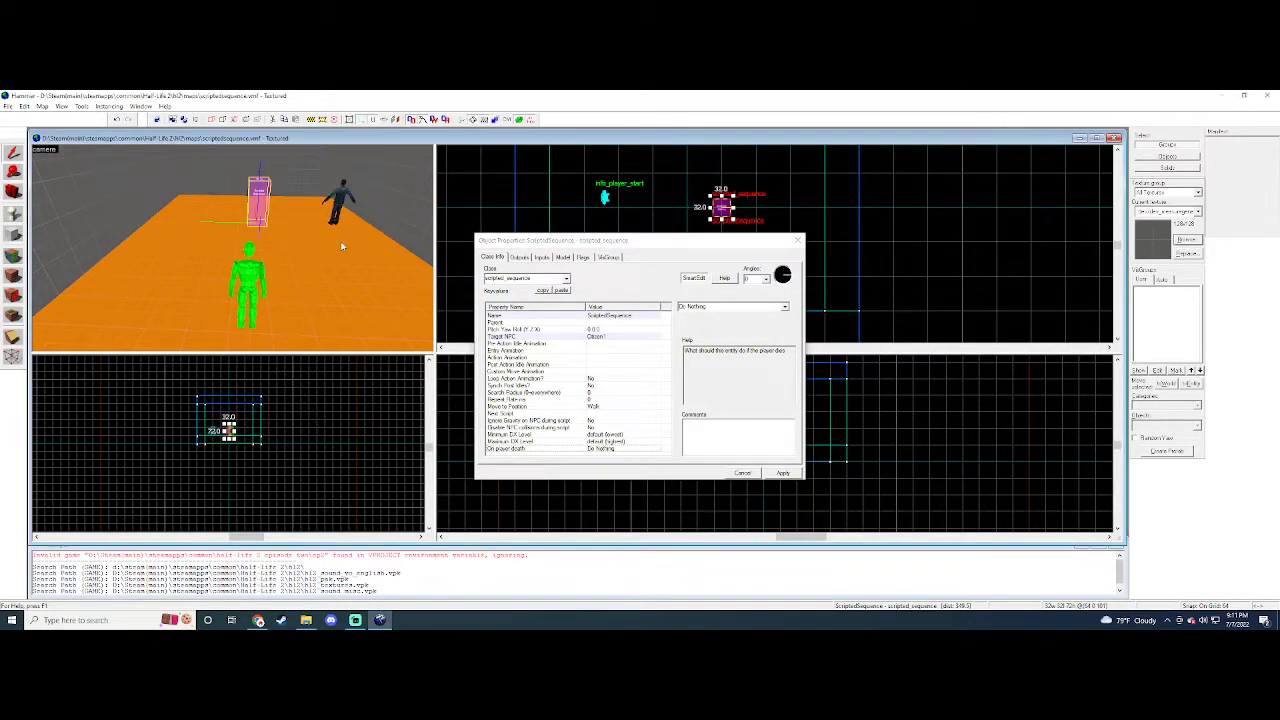
{"action": "key", "text": "d"}
{"action": "key", "text": "Left"}
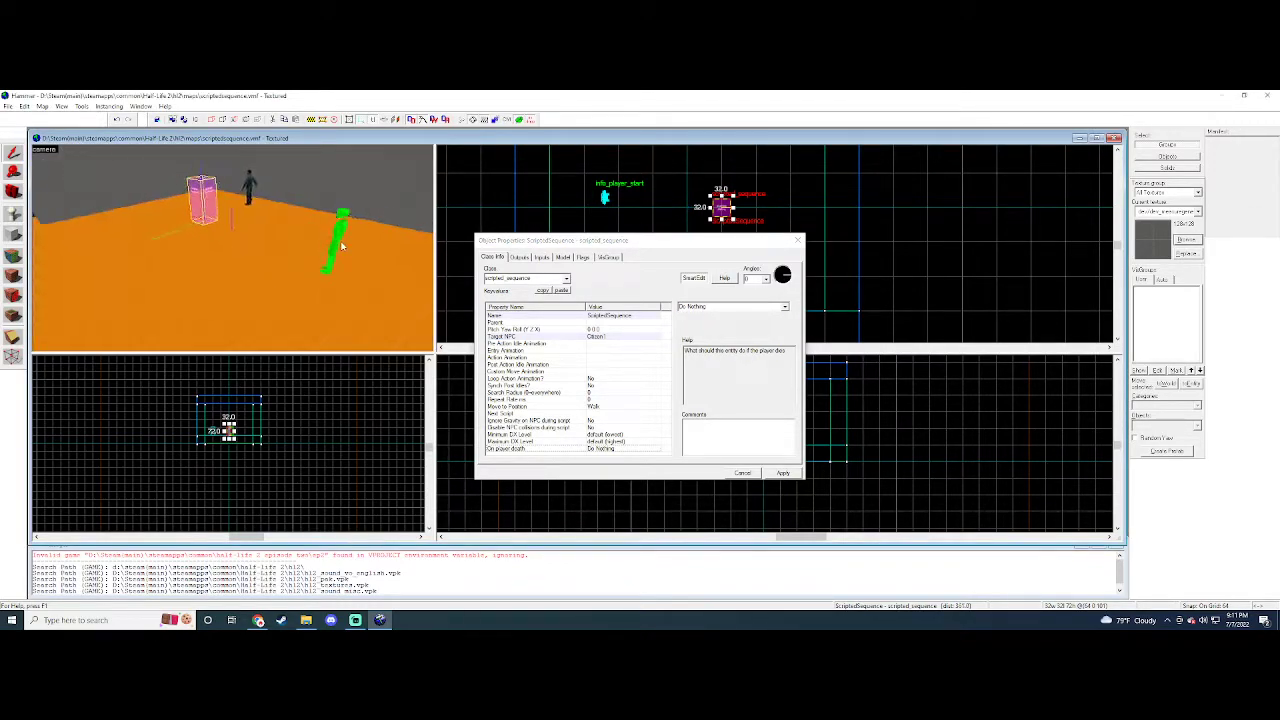
{"action": "key", "text": "d"}
{"action": "key", "text": "Left"}
{"action": "key", "text": "Right"}
{"action": "key", "text": "Up"}
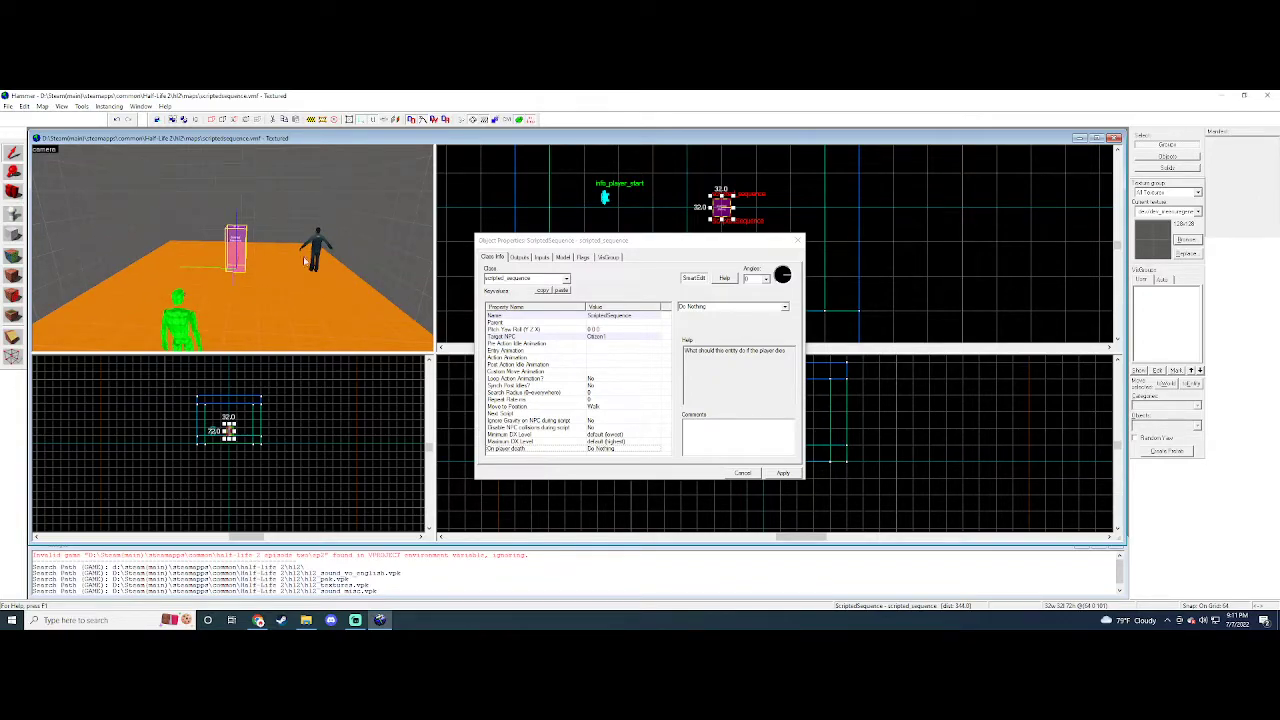
- Look through the scripted sequence's model settings and open its list of flags
{"action": "left_click", "coordinate": [525, 260]}
{"action": "left_click", "coordinate": [563, 257]}
{"action": "left_click", "coordinate": [583, 257]}
{"action": "left_click", "coordinate": [492, 257]}
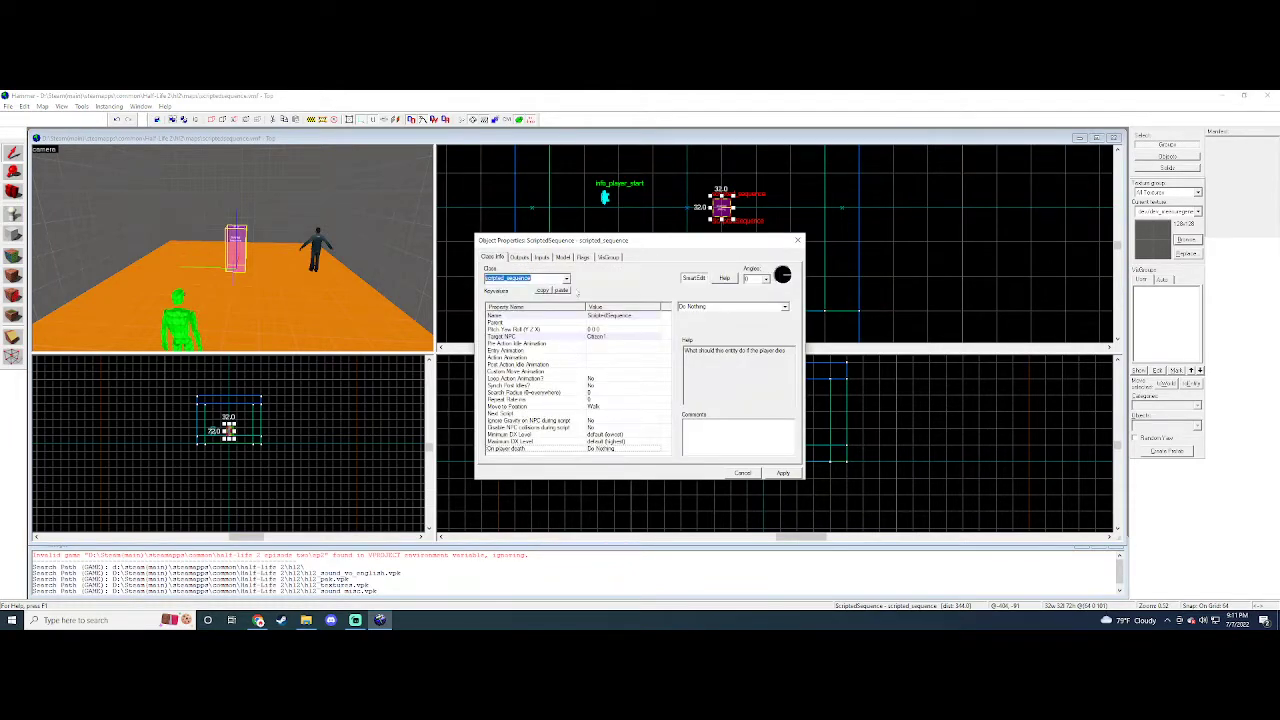
{"action": "left_click", "coordinate": [549, 260]}
{"action": "left_click", "coordinate": [563, 257]}
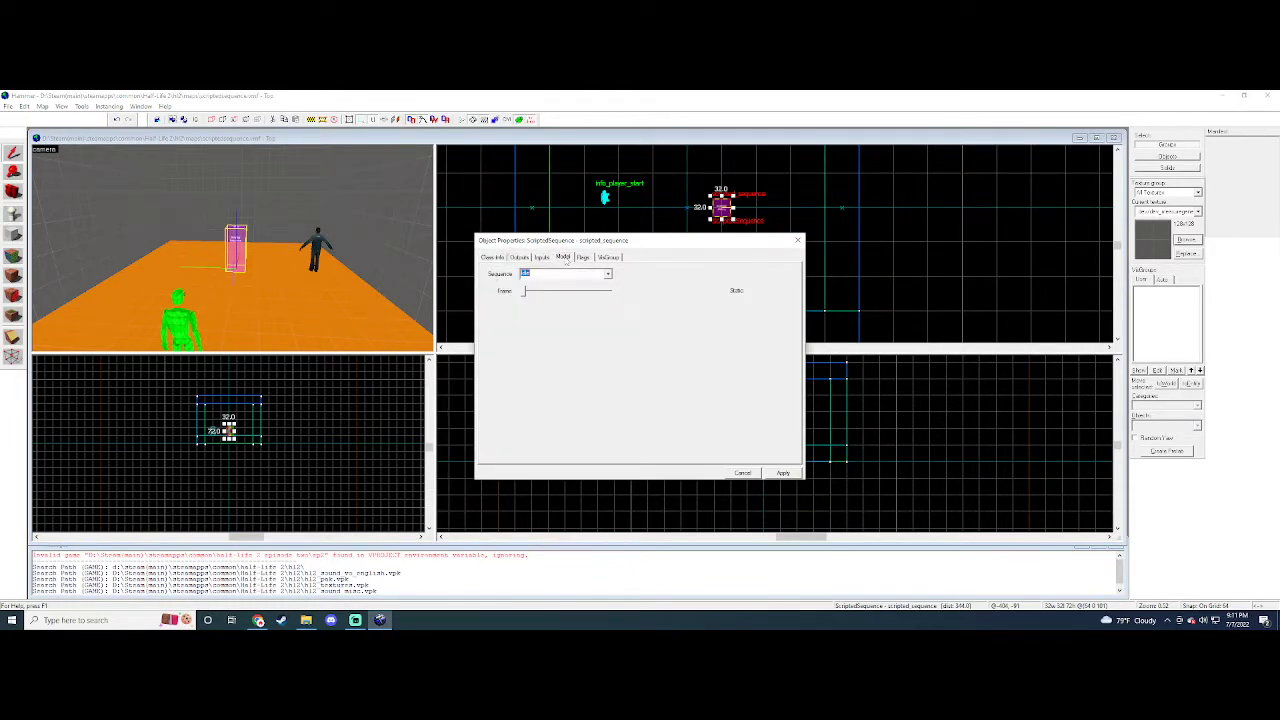
{"action": "left_click", "coordinate": [583, 257]}
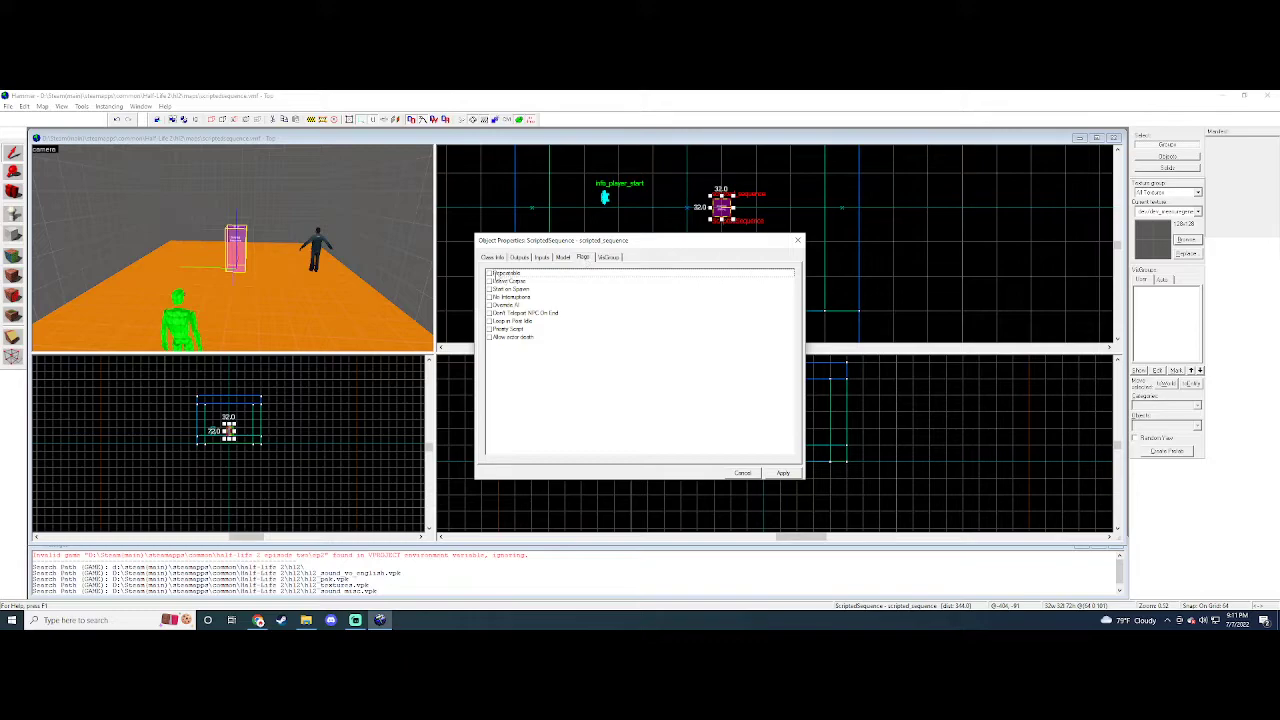
- Try enabling the Repeatable and Leave Corpse flags on the scripted sequence, and clear both
{"action": "left_click", "coordinate": [490, 273]}
{"action": "left_click", "coordinate": [495, 280]}
{"action": "left_click", "coordinate": [496, 273]}
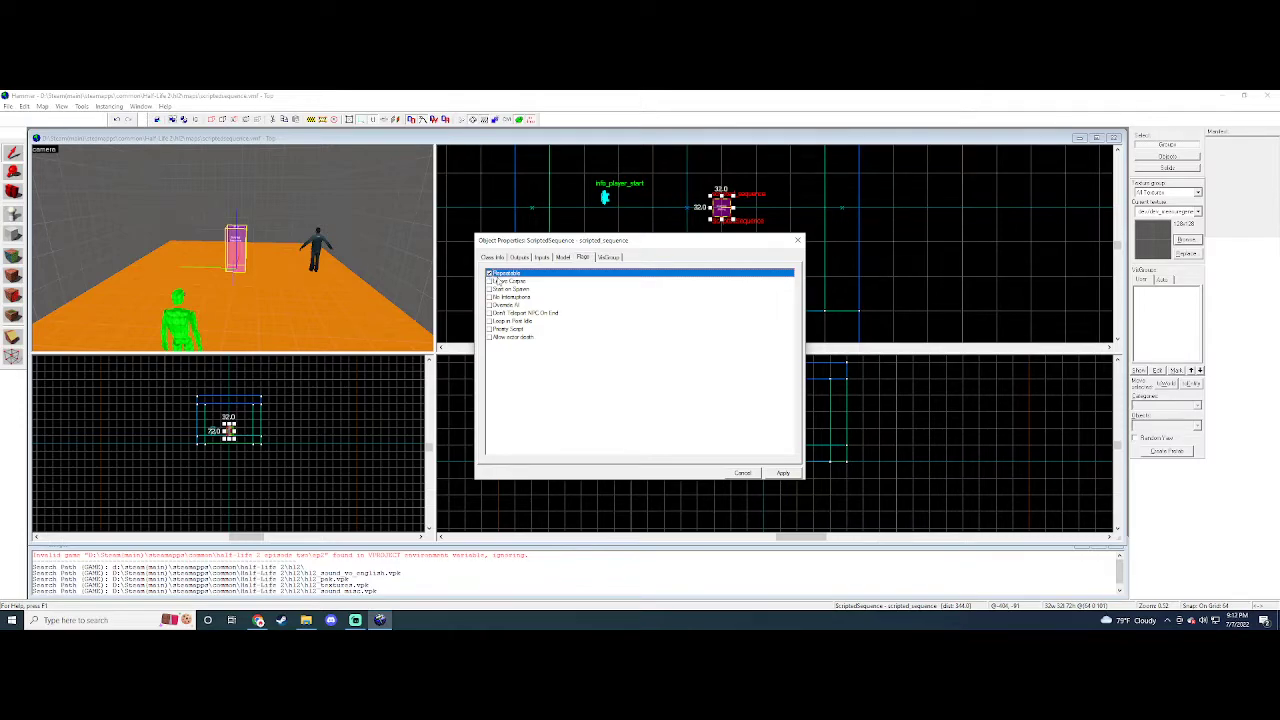
{"action": "left_click", "coordinate": [495, 281]}
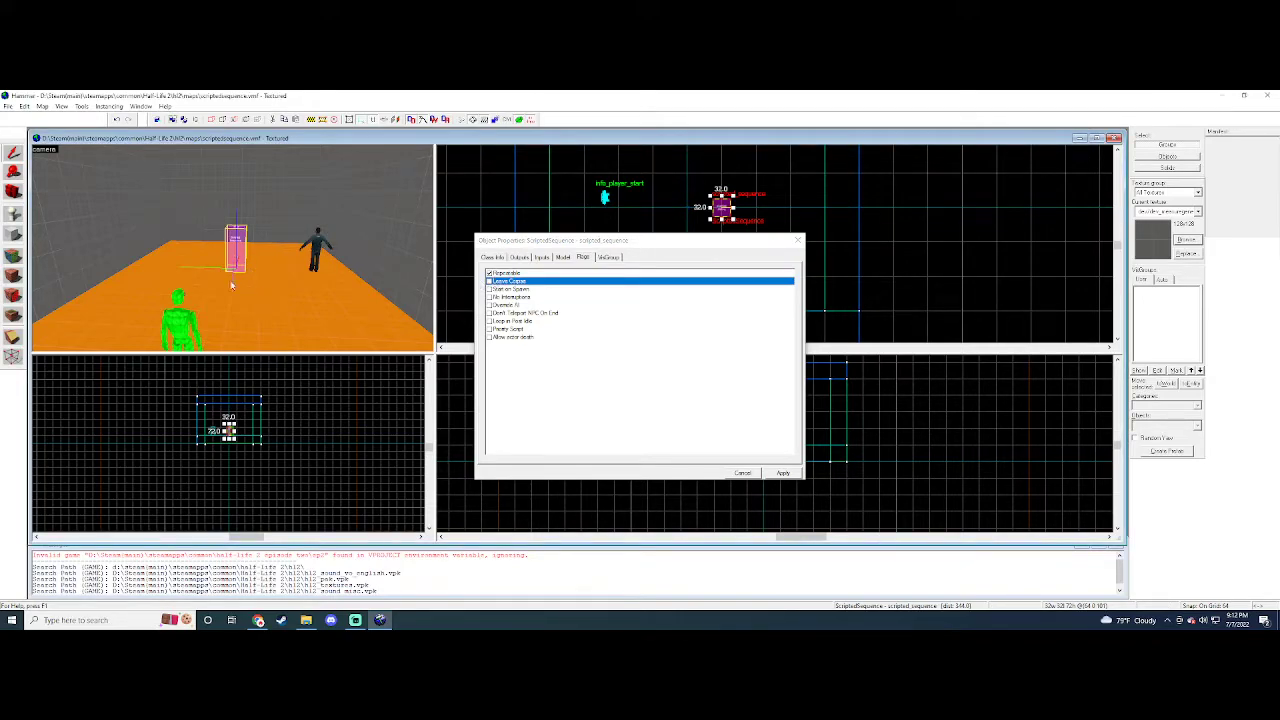
{"action": "left_click", "coordinate": [489, 281]}
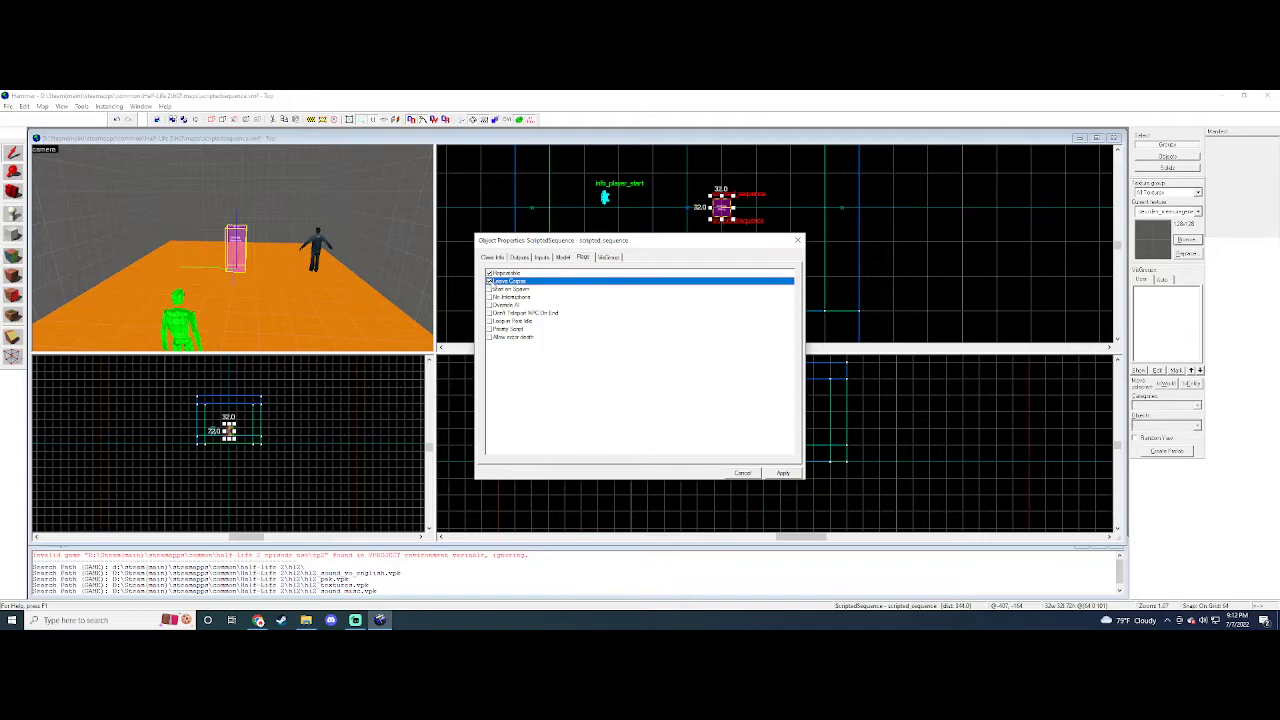
{"action": "left_click", "coordinate": [489, 273]}
- Examine the Start on Spawn, No Interruptions and Override AI flags with the citizen and scripted sequence in view
{"action": "left_click", "coordinate": [493, 289]}
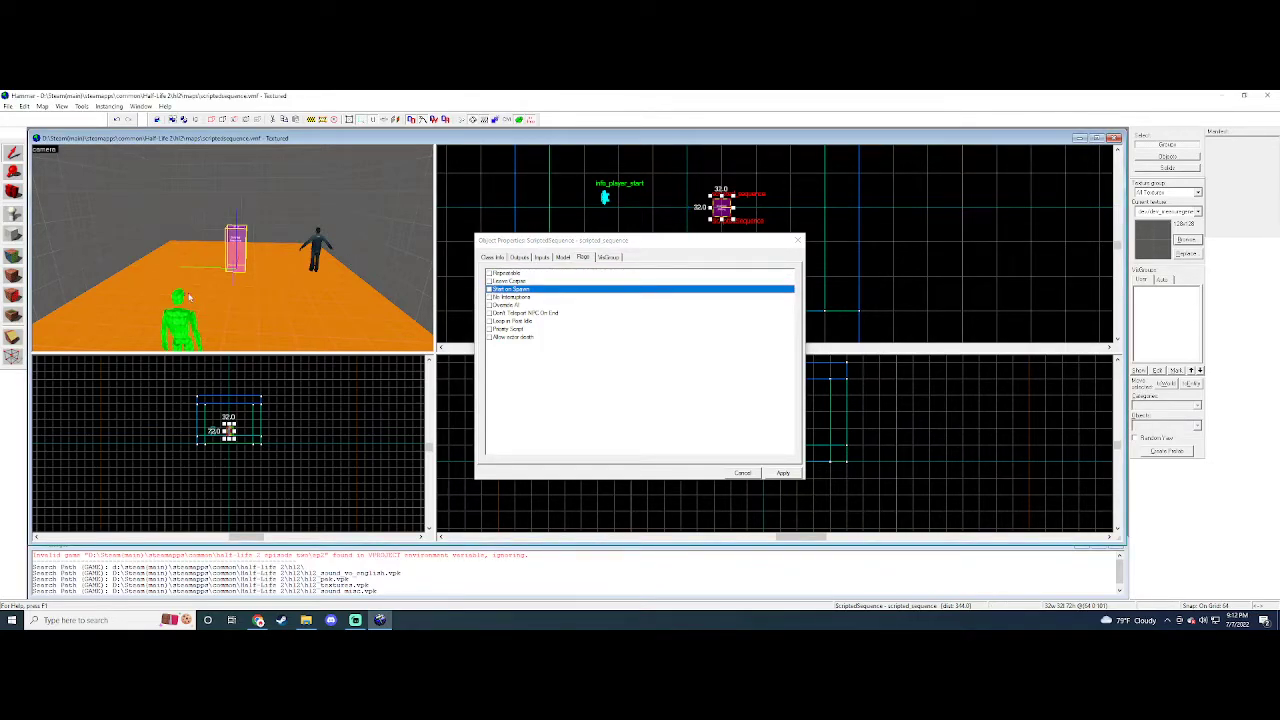
{"action": "left_click", "coordinate": [512, 297]}
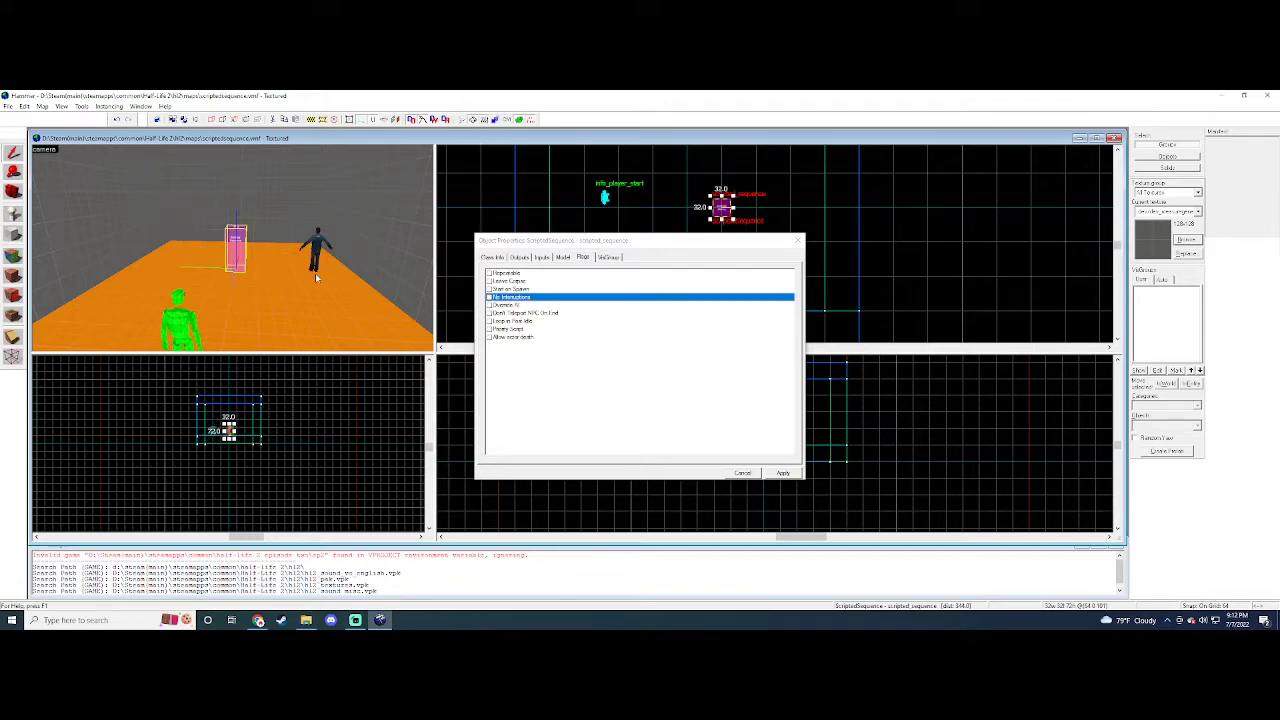
{"action": "left_click", "coordinate": [518, 305]}
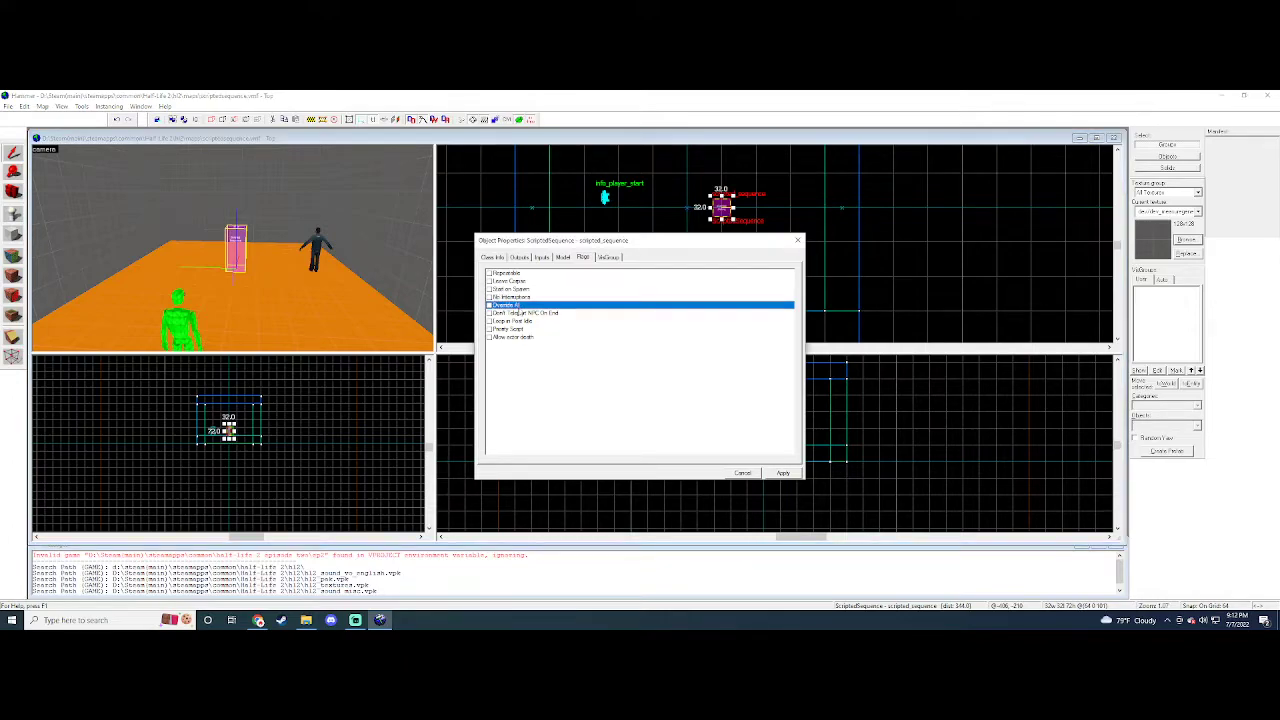
{"action": "left_click", "coordinate": [397, 280]}
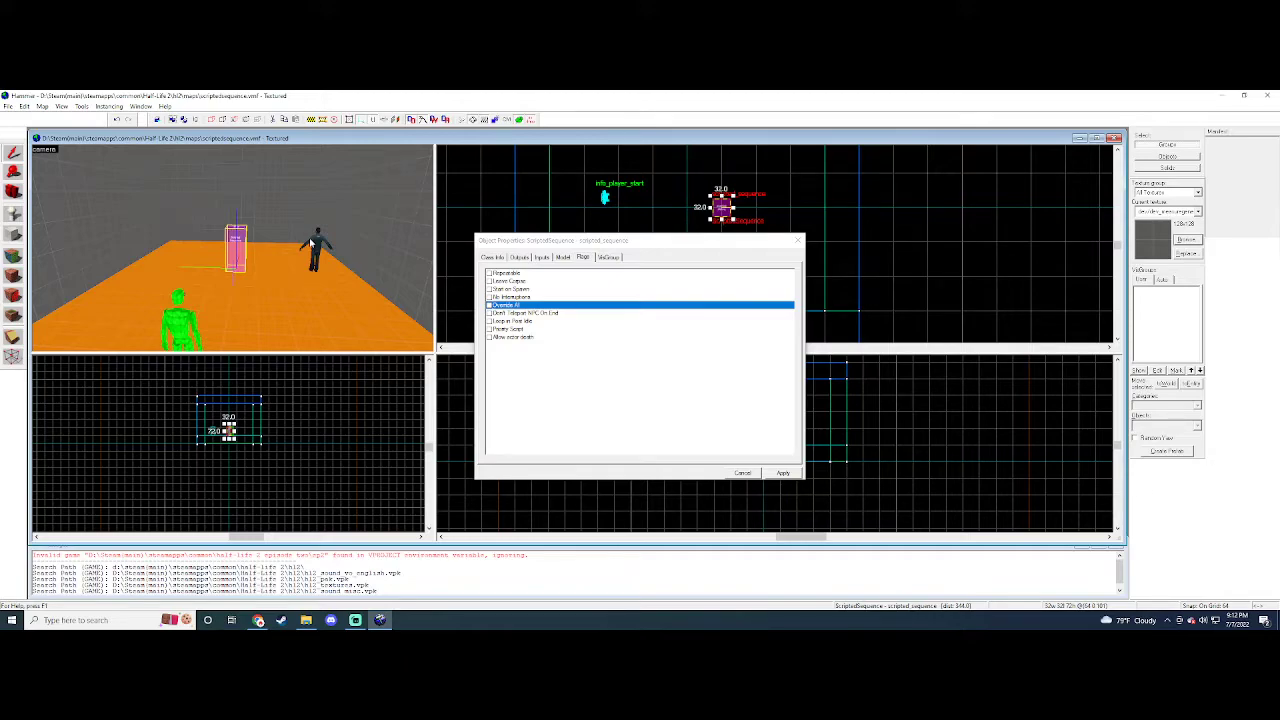
{"action": "key", "text": "w"}
{"action": "key", "text": "Right"}
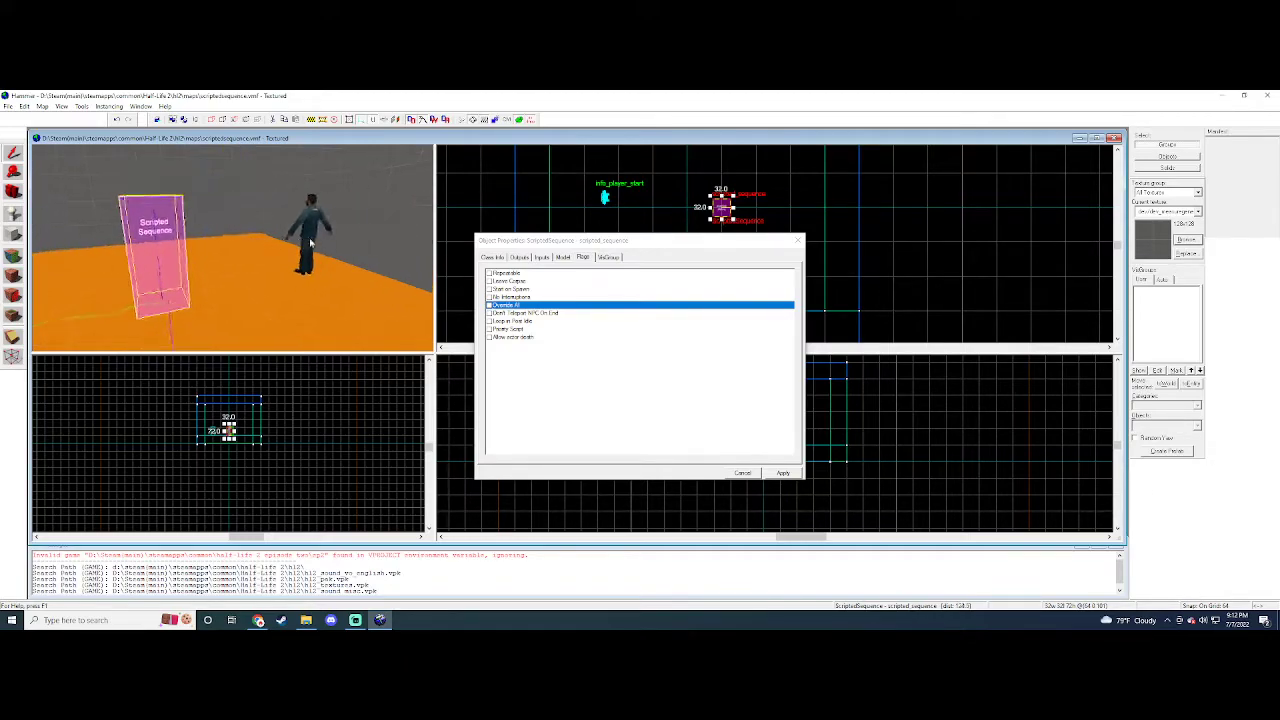
{"action": "key", "text": "s"}
{"action": "key", "text": "Left"}
{"action": "key", "text": "Right"}
{"action": "key", "text": "s"}
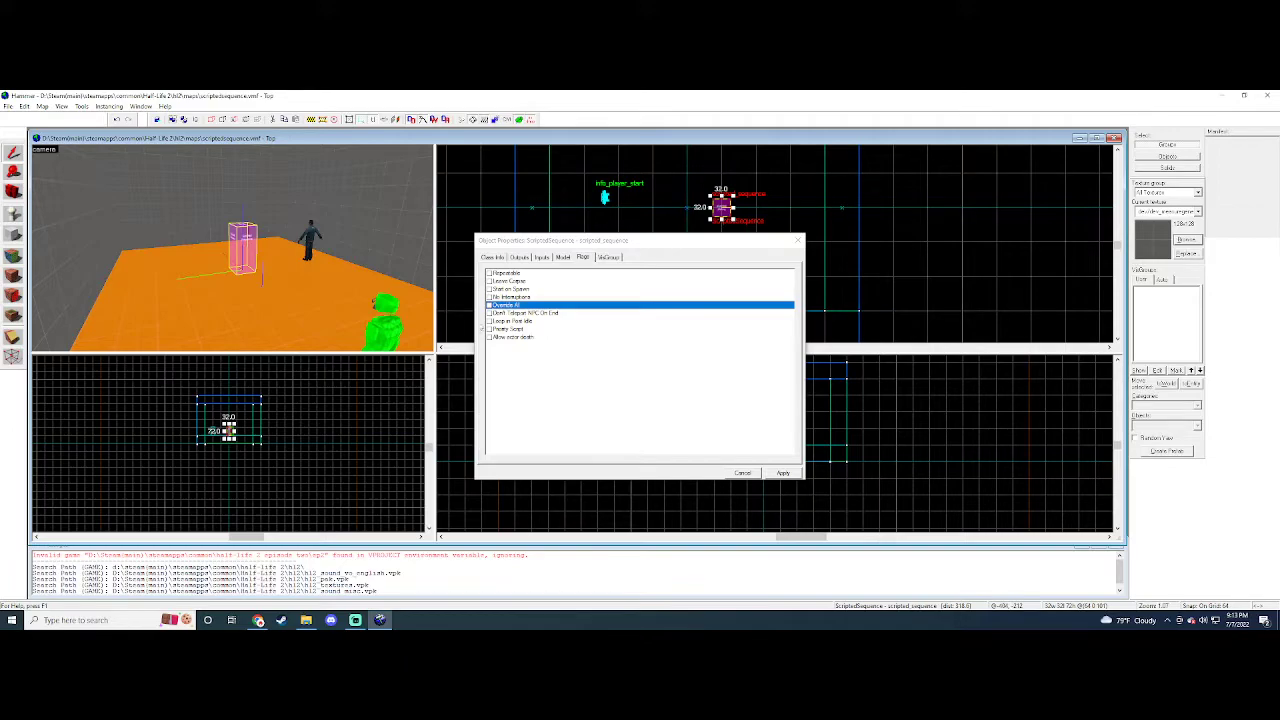
- Examine the Loop in Post Idle flag and inspect the scripted sequence's location in the 3D view
{"action": "left_click", "coordinate": [517, 321]}
{"action": "left_click", "coordinate": [251, 261]}
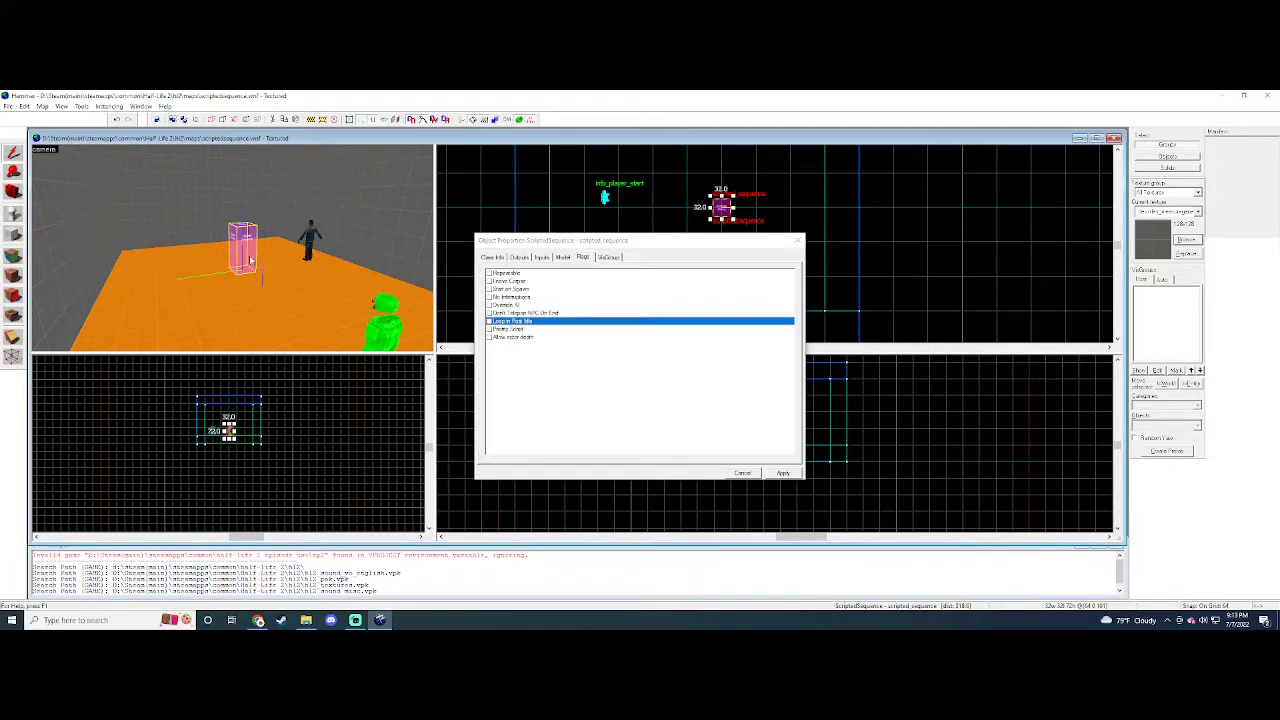
{"action": "key", "text": "w"}
{"action": "key", "text": "Left"}
{"action": "key", "text": "d"}
{"action": "key", "text": "Right"}
{"action": "key", "text": "s"}
{"action": "key", "text": "d"}
{"action": "key", "text": "Left"}
{"action": "key", "text": "Right"}
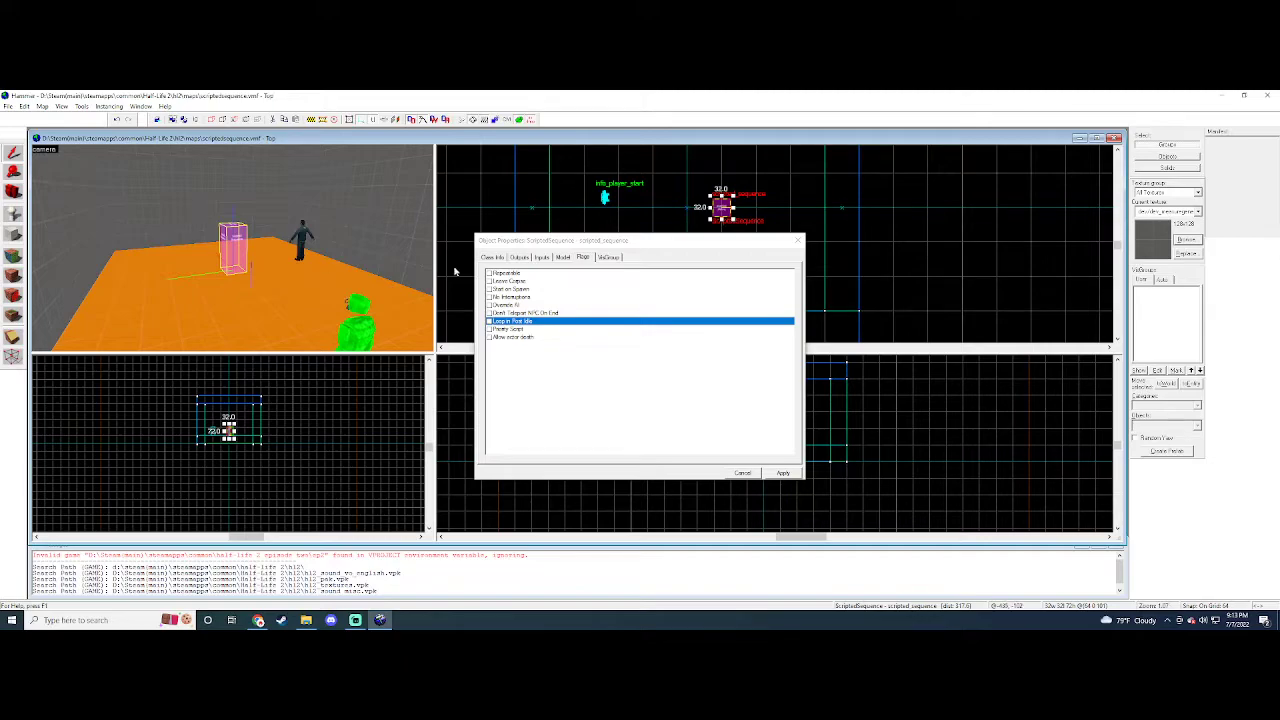
- Examine the Priority Script and Allow actor death flags while viewing the sequence, citizen and player start from several angles
{"action": "left_click", "coordinate": [514, 329]}
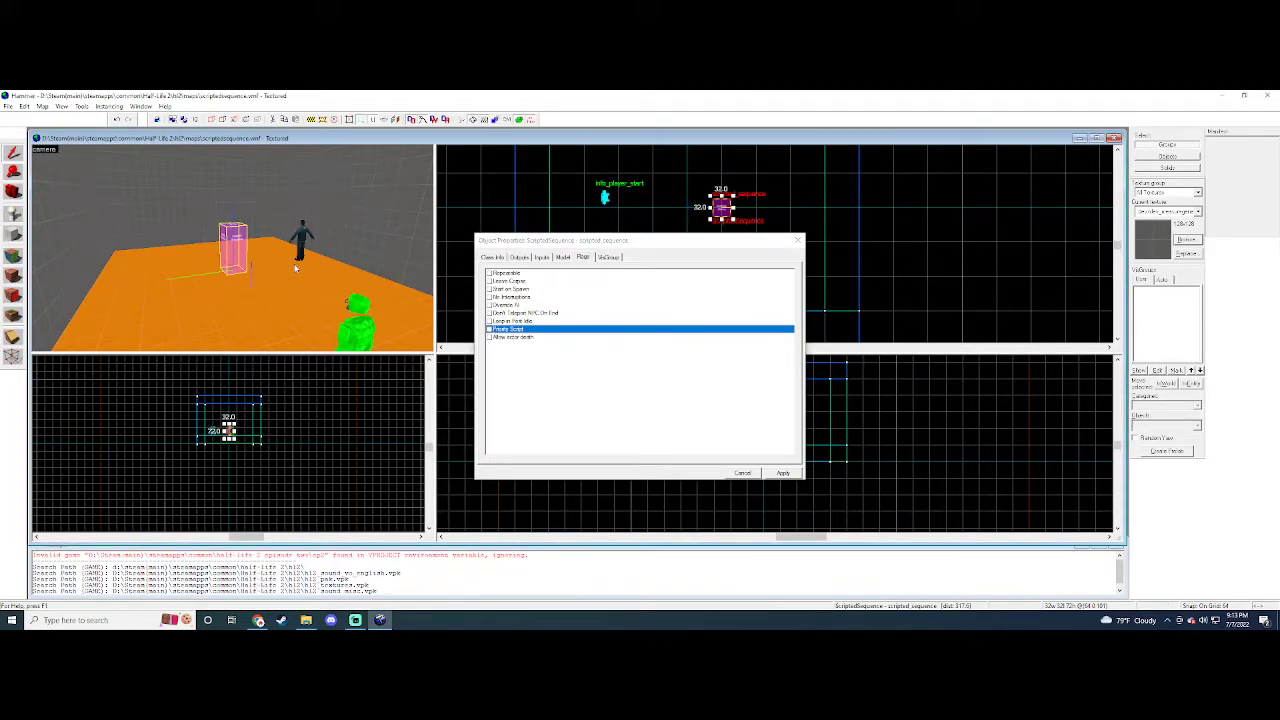
{"action": "key", "text": "w"}
{"action": "key", "text": "s"}
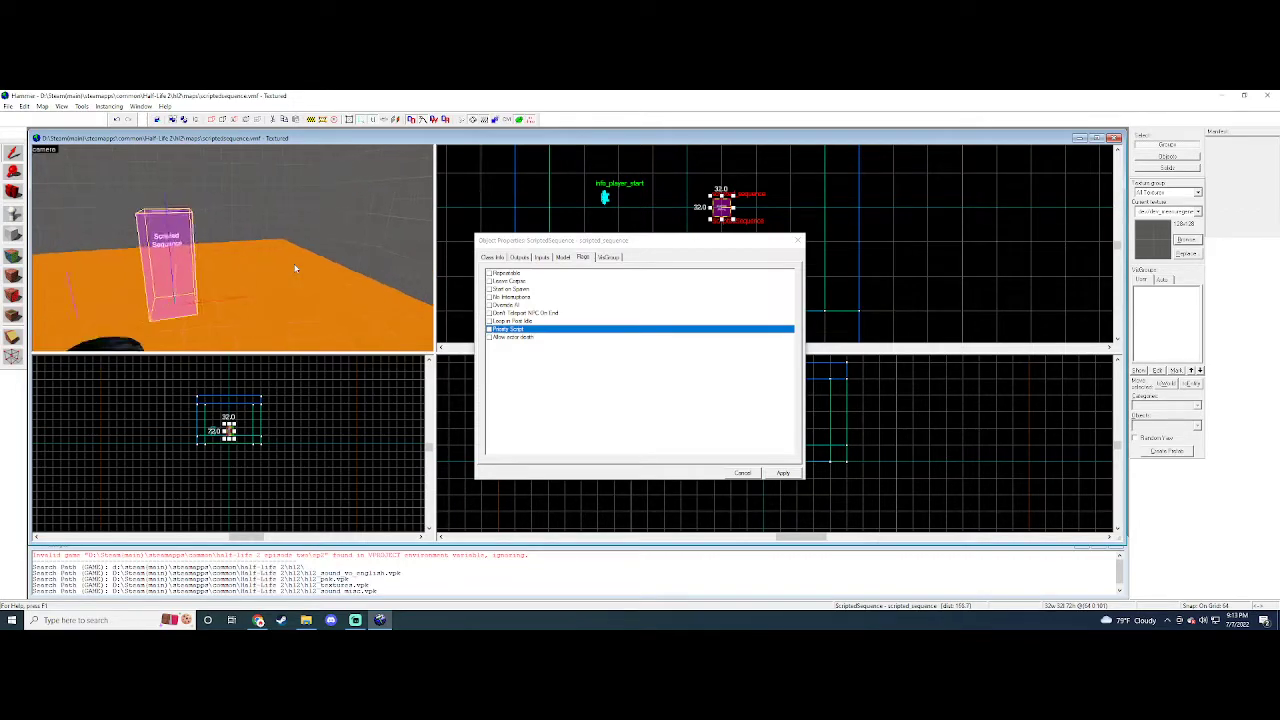
{"action": "key", "text": "w"}
{"action": "key", "text": "s"}
{"action": "key", "text": "w"}
{"action": "key", "text": "a"}
{"action": "key", "text": "a"}
{"action": "key", "text": "d"}
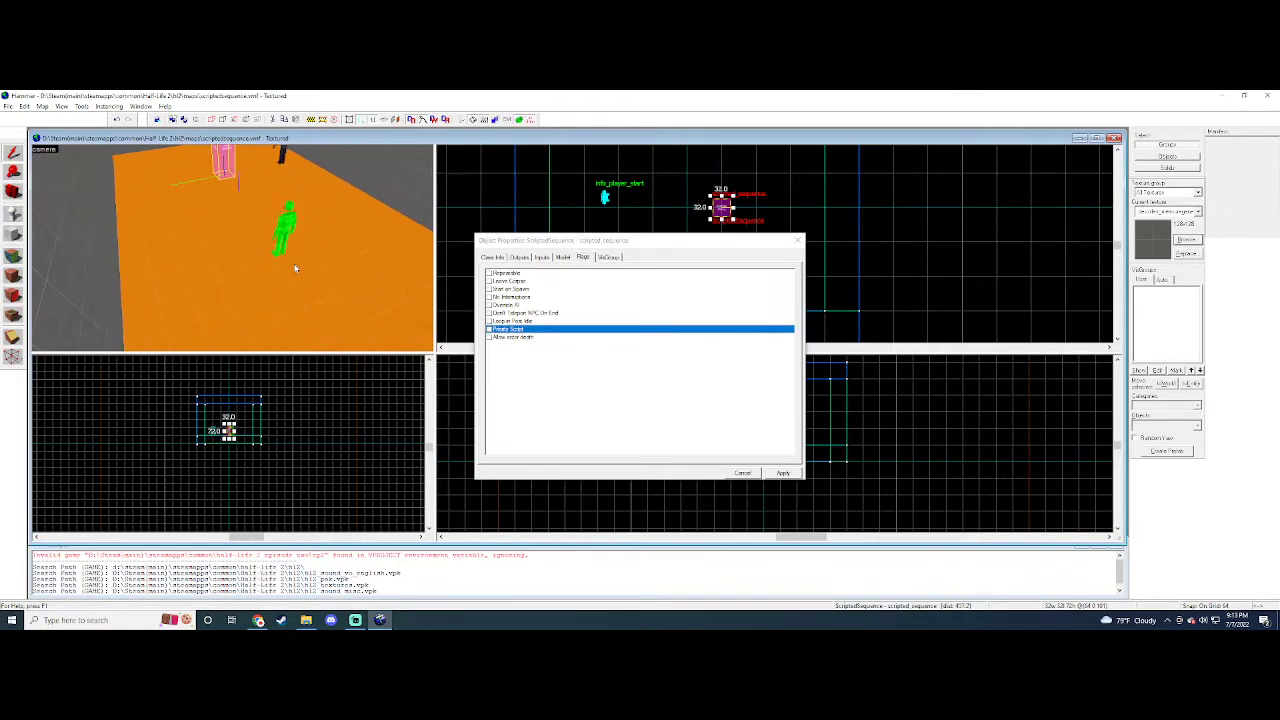
{"action": "key", "text": "w"}
{"action": "key", "text": "s"}
{"action": "key", "text": "w"}
{"action": "key", "text": "s"}
{"action": "key", "text": "s"}
{"action": "key", "text": "Down"}
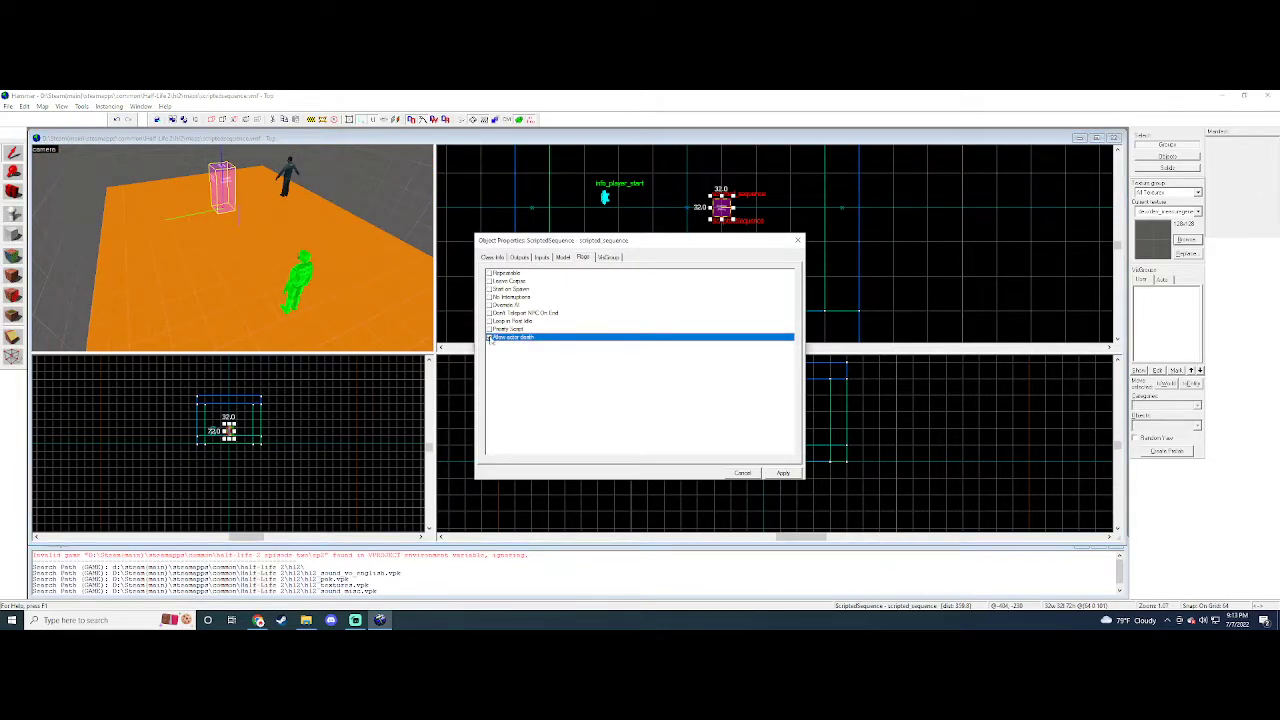
{"action": "key", "text": "w"}
{"action": "key", "text": "Up"}
{"action": "key", "text": "Right"}
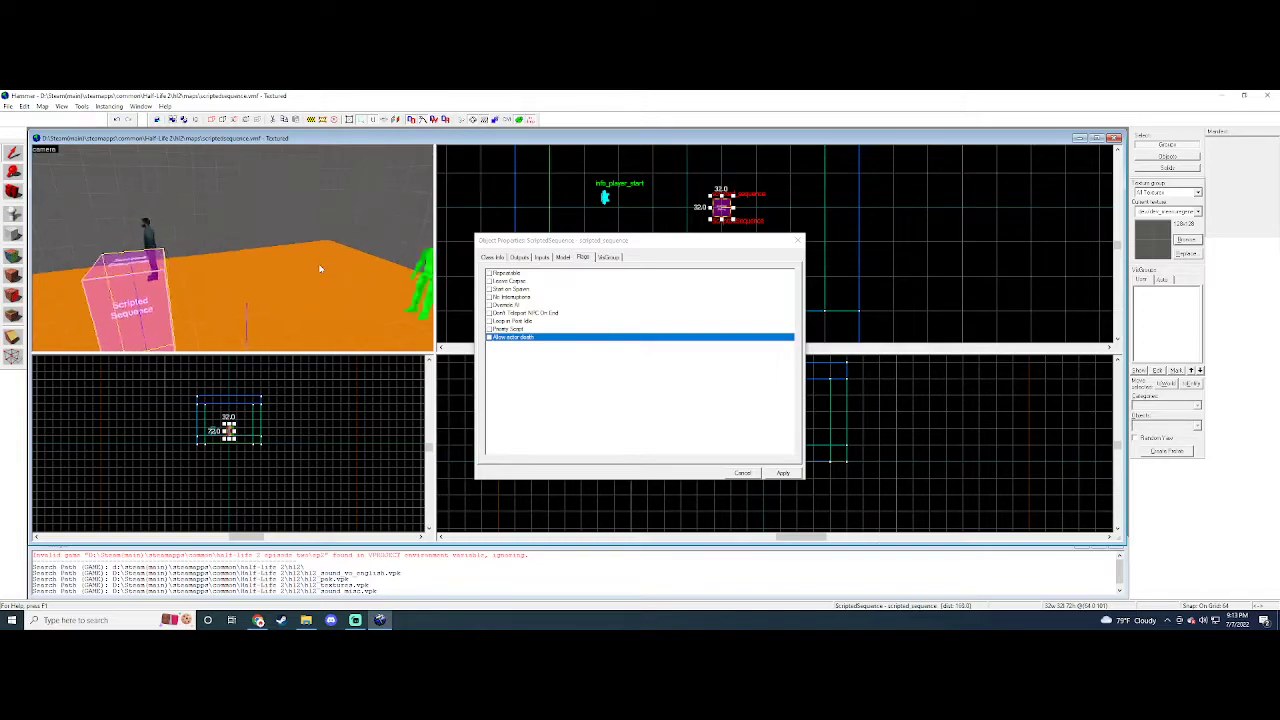
- Inspect the scripted sequence, citizen and player start from several angles in the 3D view
{"action": "key", "text": "Right"}
{"action": "key", "text": "s"}
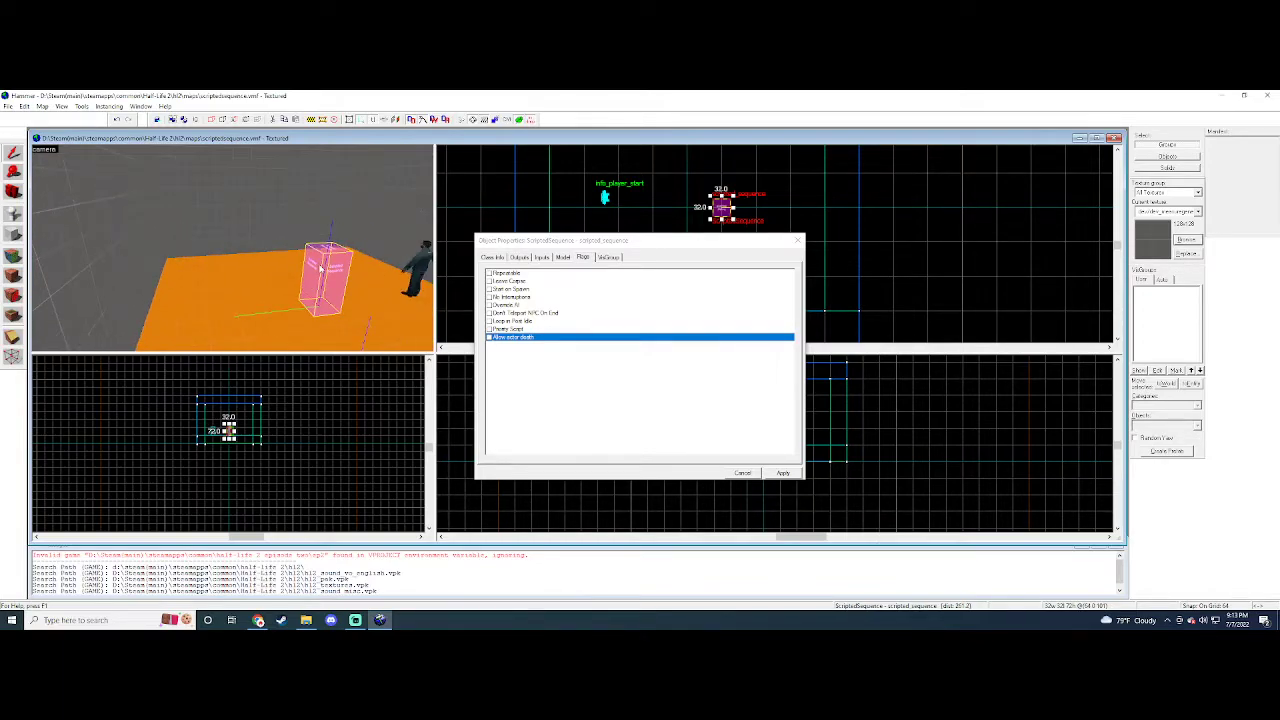
{"action": "key", "text": "Up"}
{"action": "key", "text": "s"}
{"action": "key", "text": "w"}
{"action": "key", "text": "a"}
{"action": "key", "text": "Down"}
{"action": "key", "text": "Right"}
{"action": "key", "text": "a"}
{"action": "key", "text": "Right"}
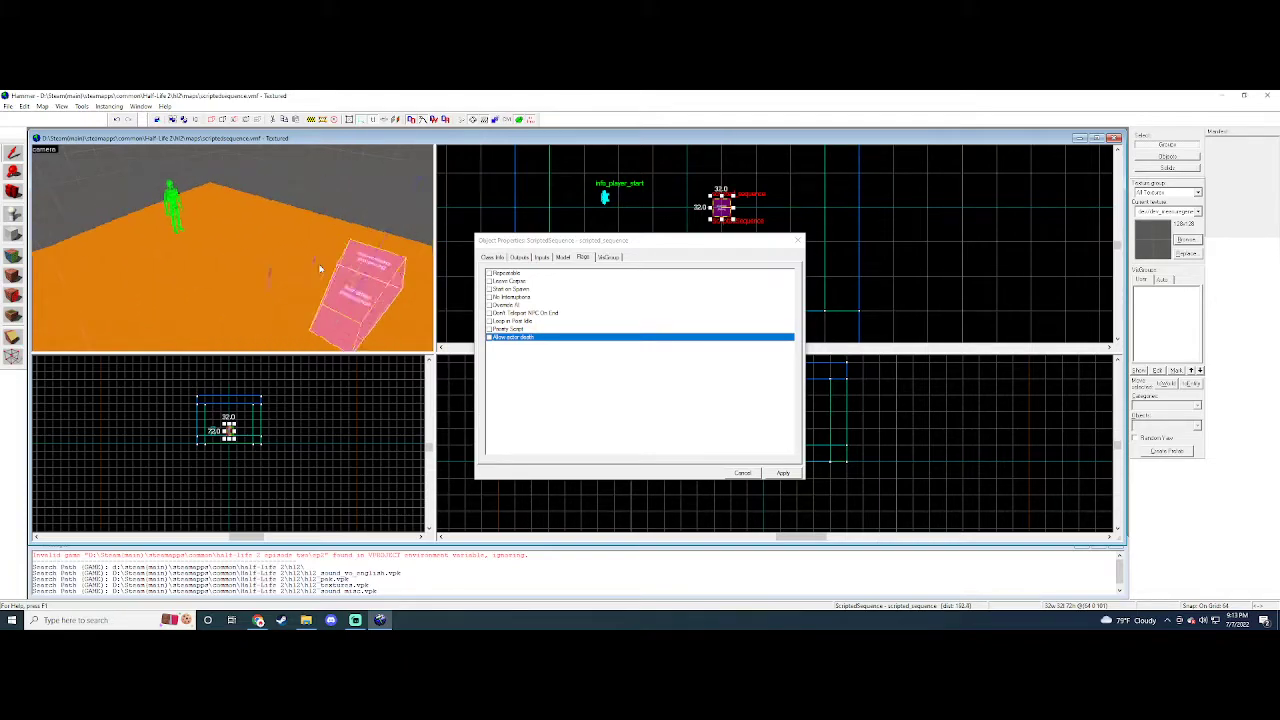
{"action": "key", "text": "a"}
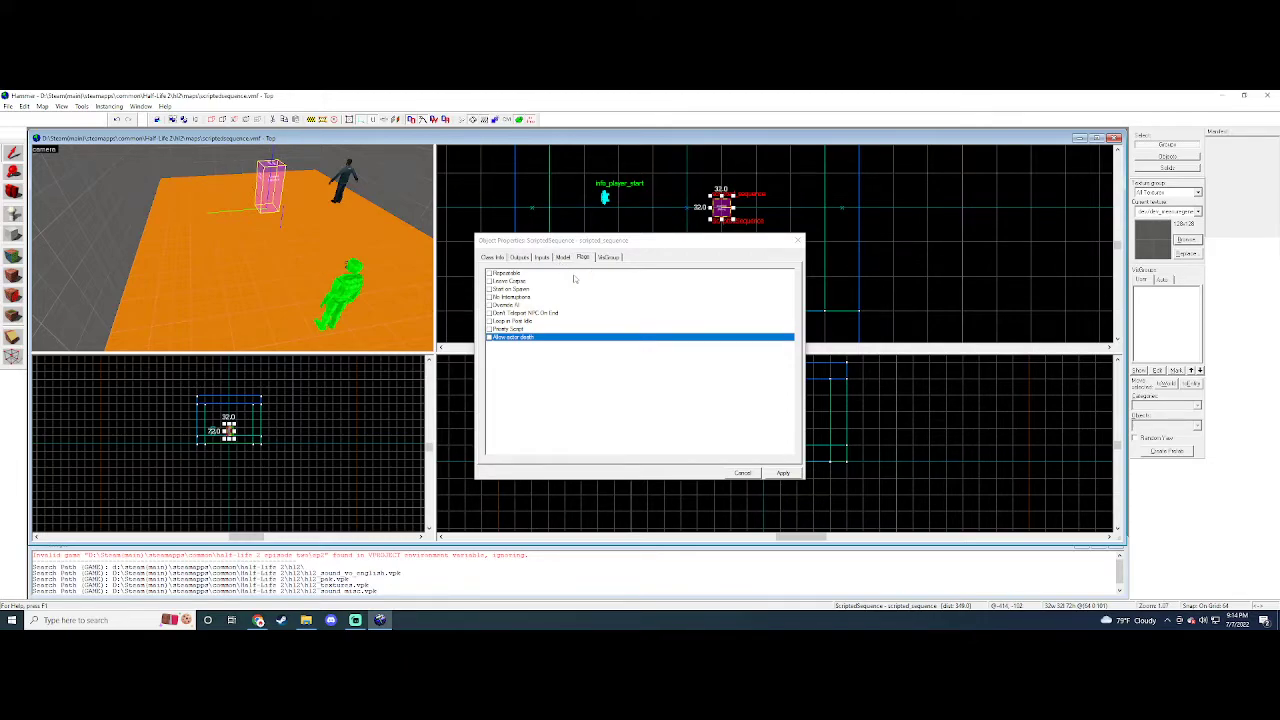
{"action": "key", "text": "Up"}
{"action": "key", "text": "d"}
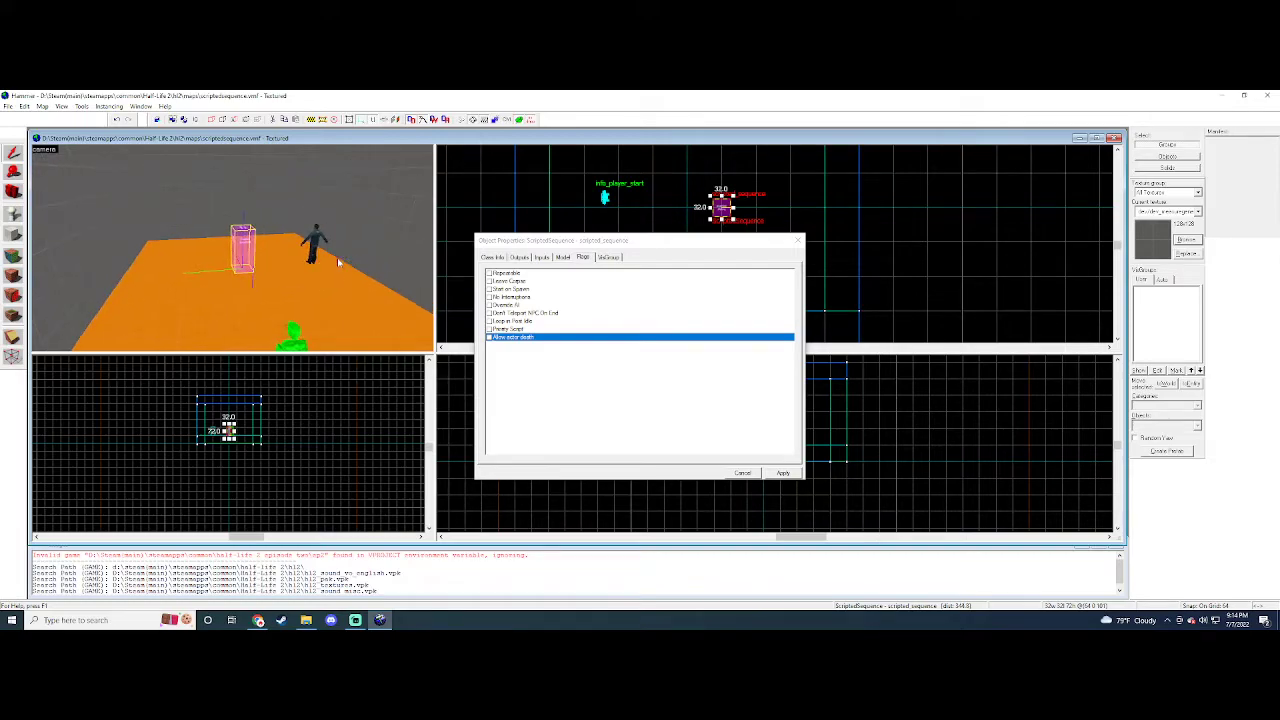
{"action": "key", "text": "Left"}
{"action": "key", "text": "d"}
{"action": "key", "text": "Left"}
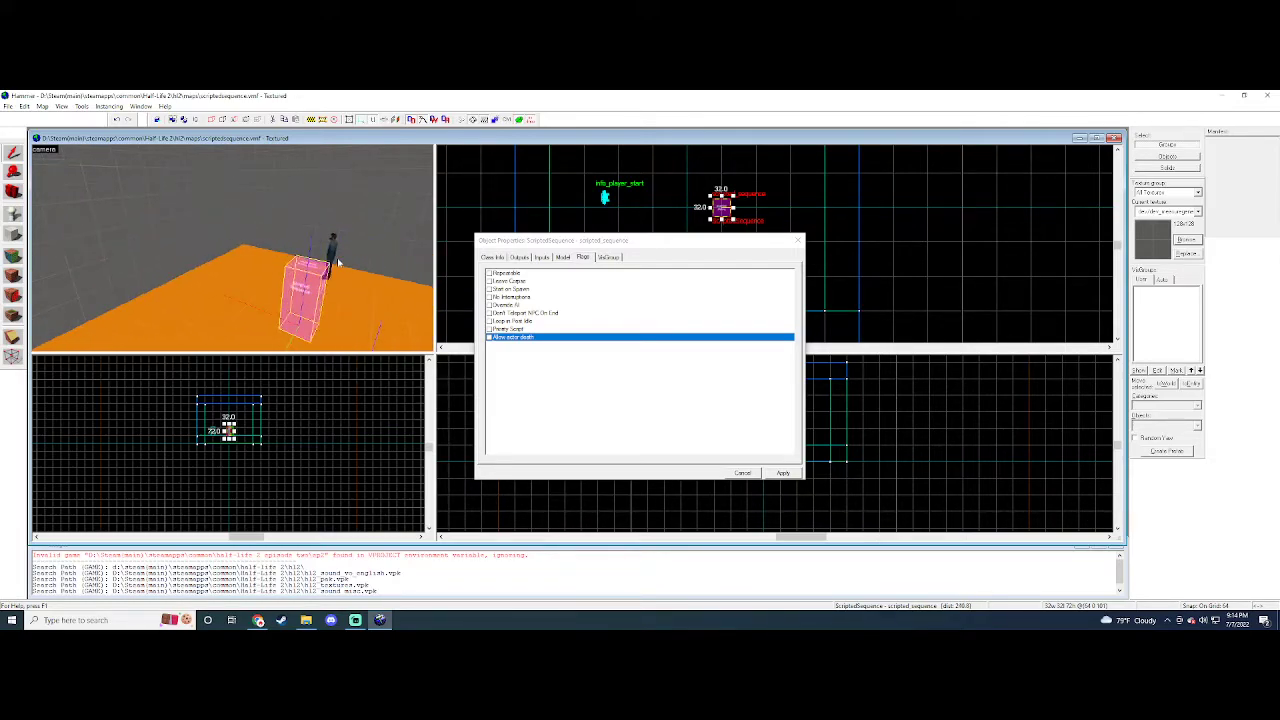
{"action": "key", "text": "Down"}
{"action": "key", "text": "a"}
{"action": "key", "text": "Right"}
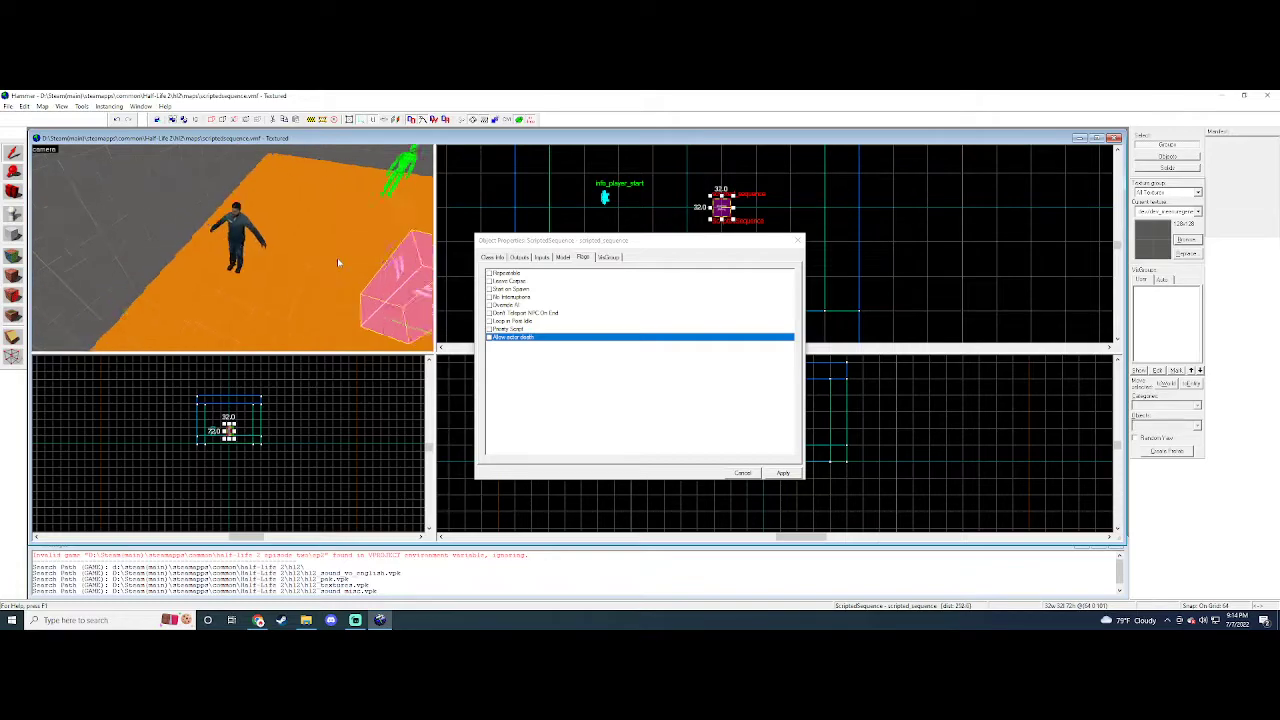
- Read the help descriptions of the scripted sequence's Action Animation, Pre Action Idle Animation and Entry Animation properties
{"action": "left_click", "coordinate": [488, 258]}
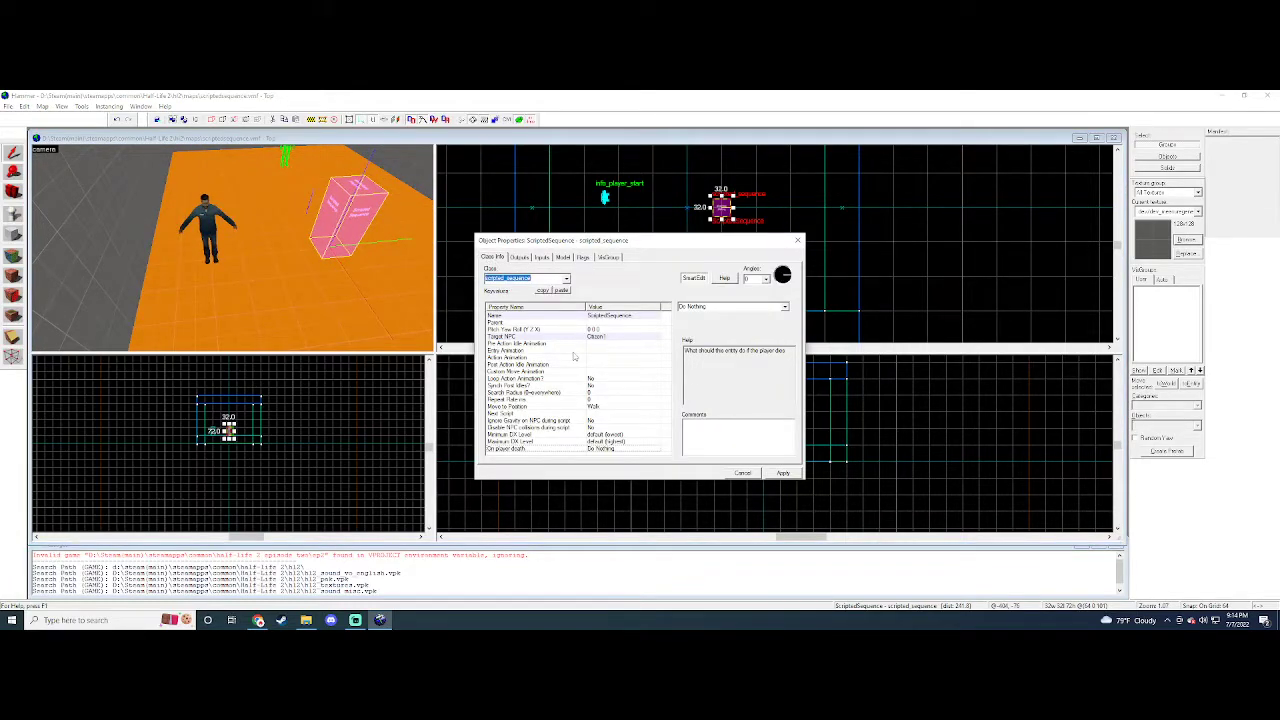
{"action": "left_click", "coordinate": [579, 355]}
{"action": "left_click", "coordinate": [584, 357]}
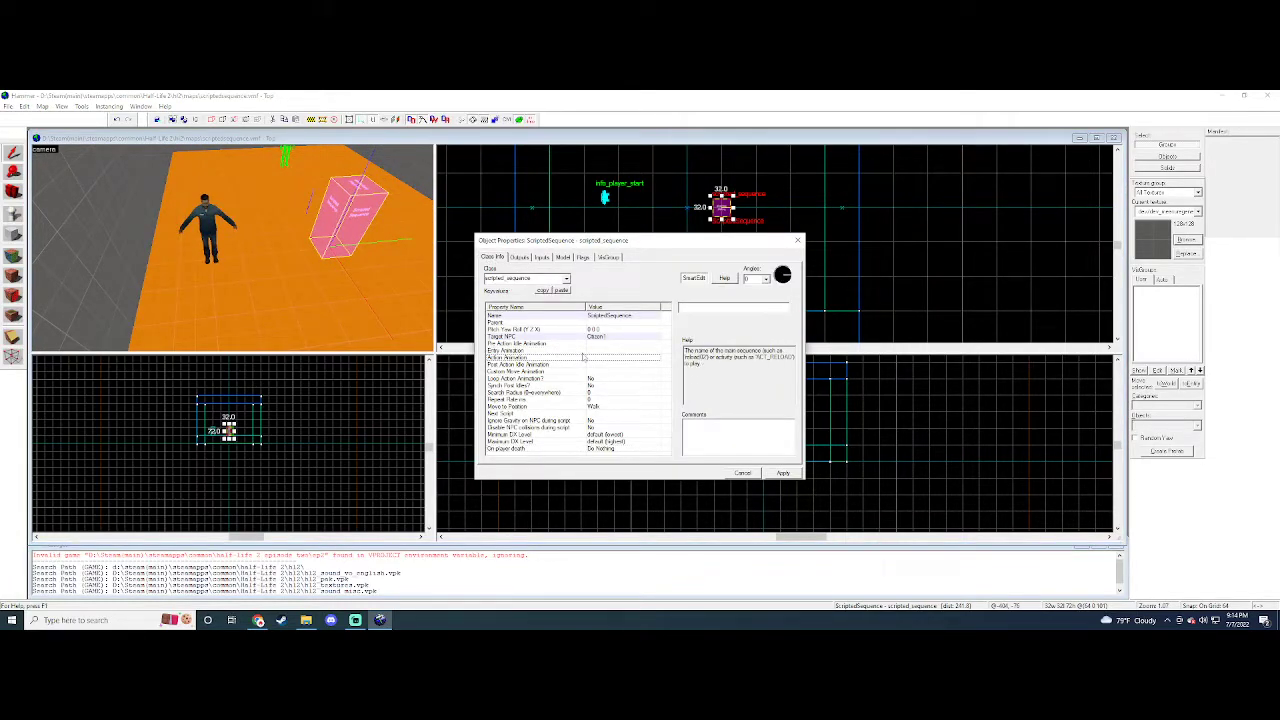
{"action": "left_click", "coordinate": [291, 265]}
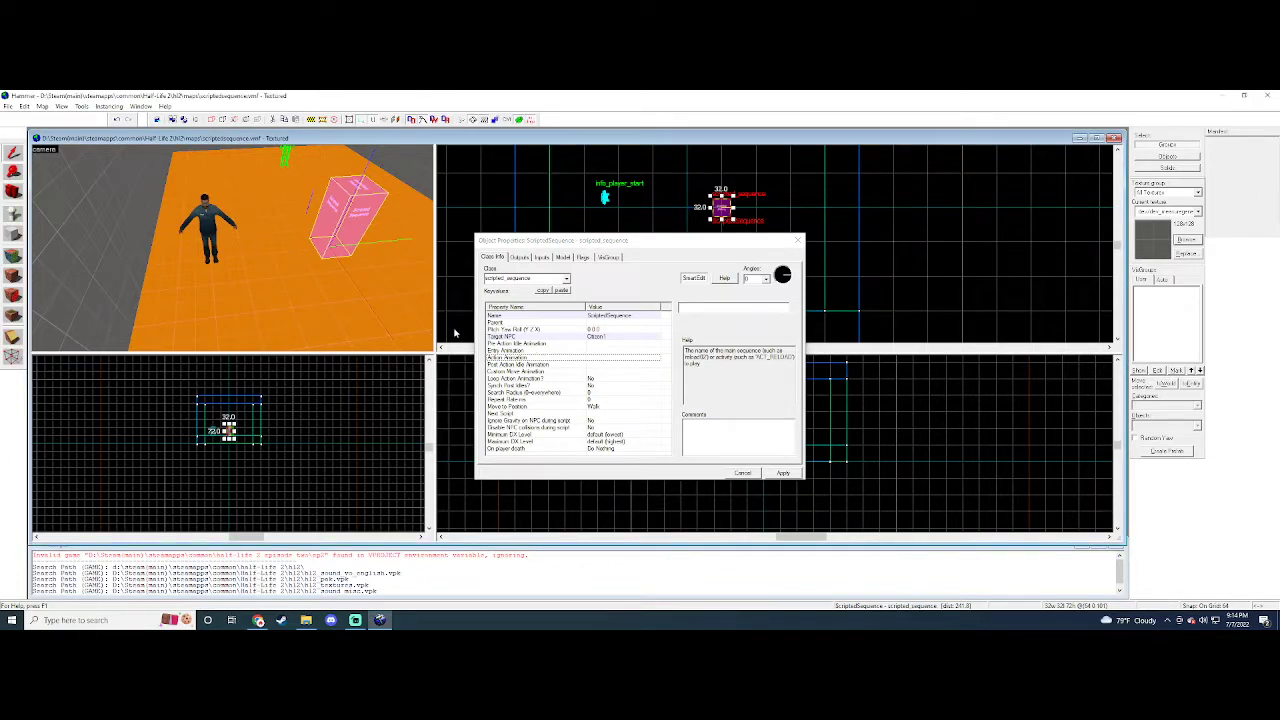
{"action": "left_click", "coordinate": [535, 357]}
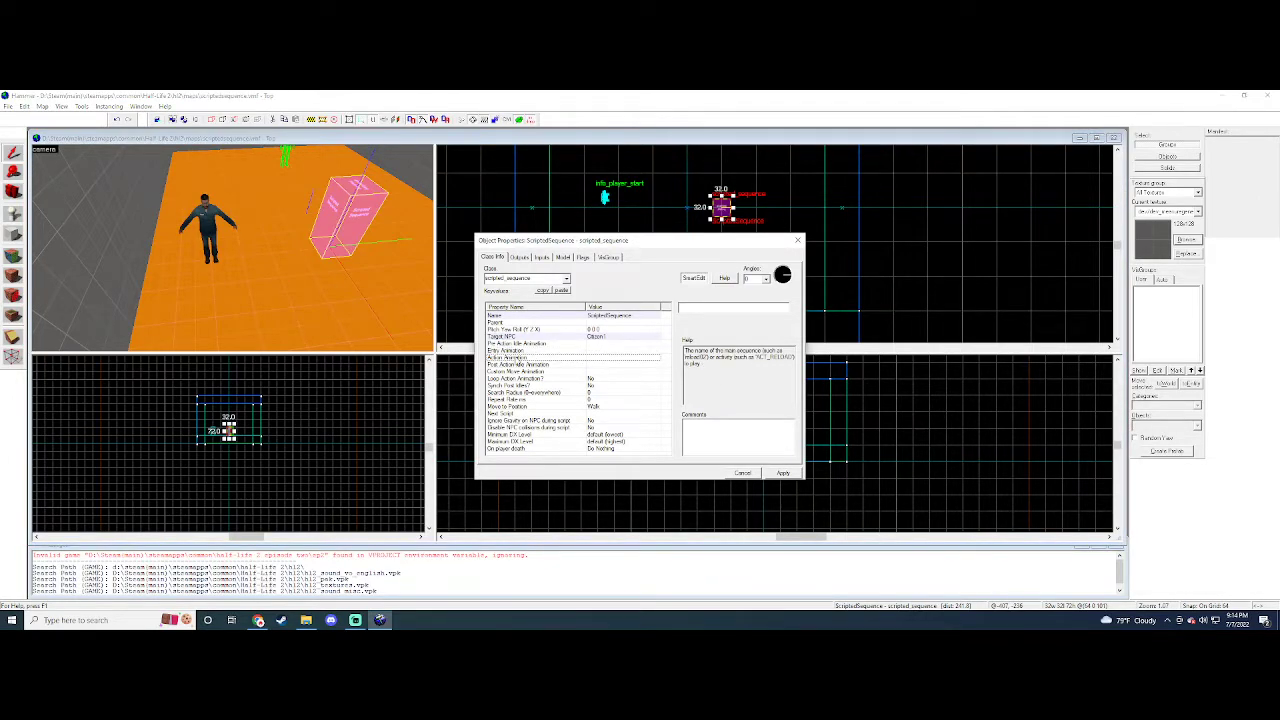
{"action": "left_click", "coordinate": [517, 344]}
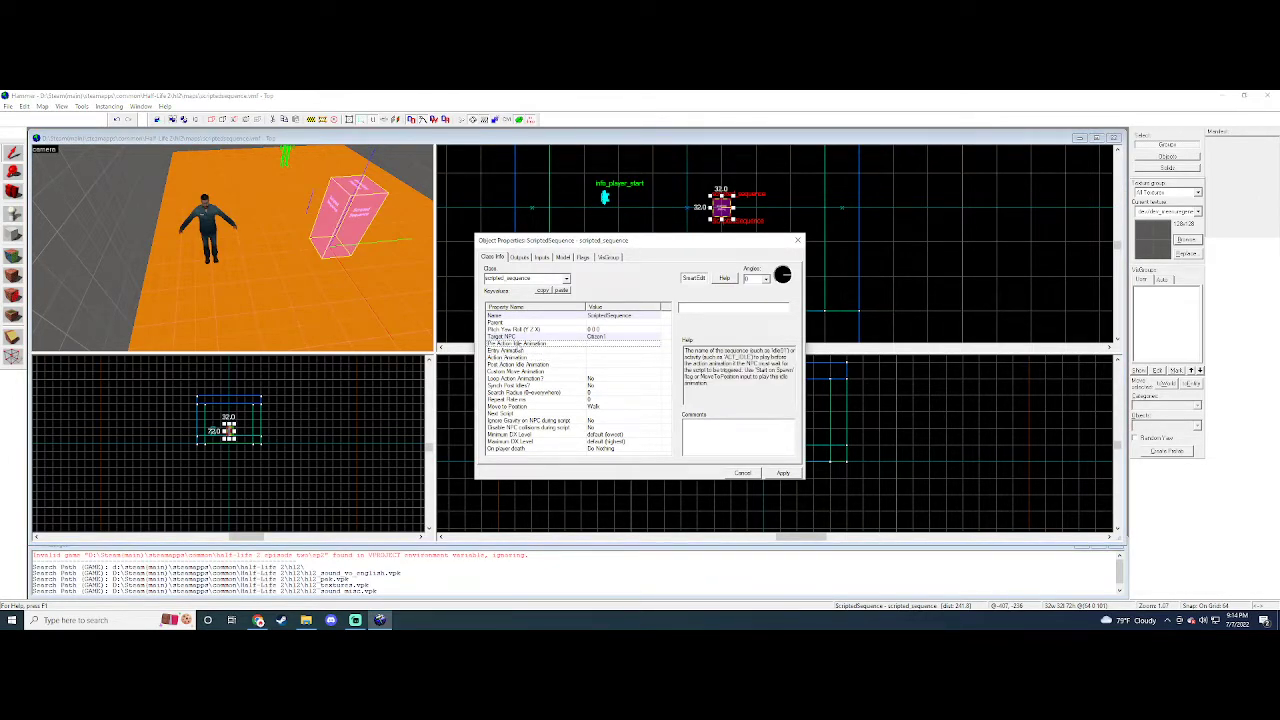
{"action": "left_click", "coordinate": [525, 352]}
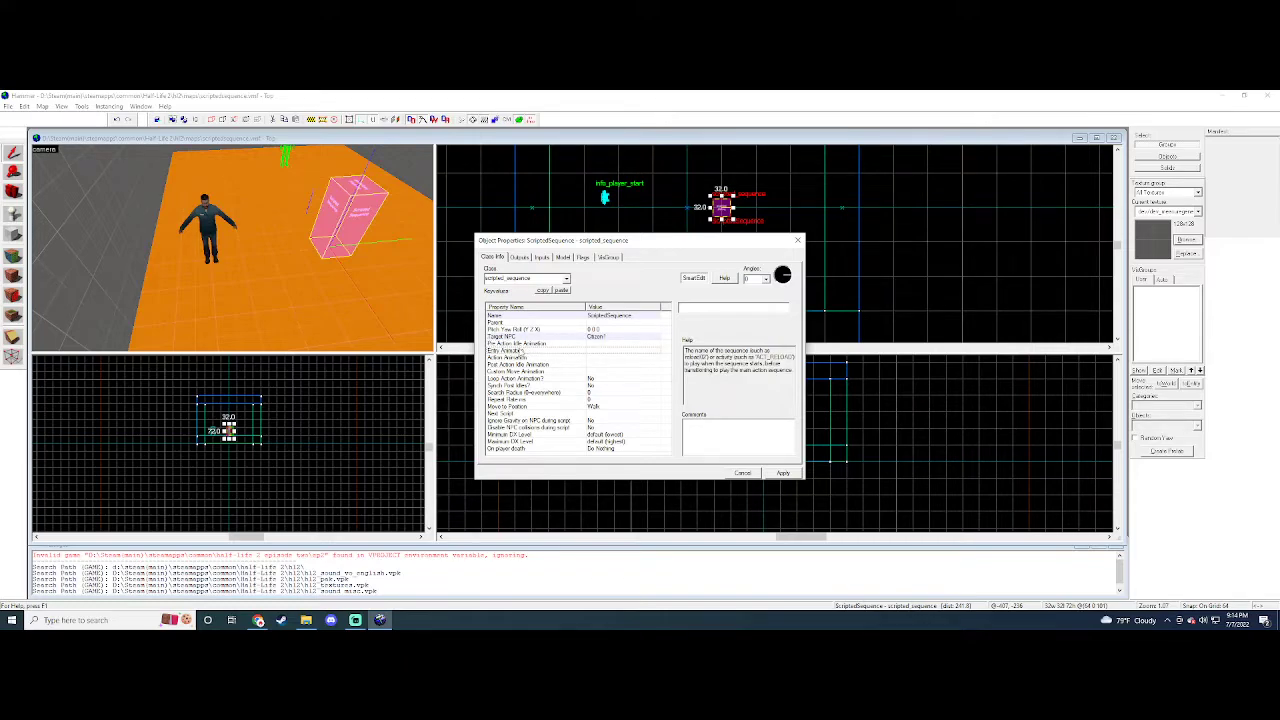
- Select the citizen, browse its list of model animation sequences, and return to its class properties
{"action": "left_click", "coordinate": [285, 272]}
{"action": "left_click", "coordinate": [216, 226]}
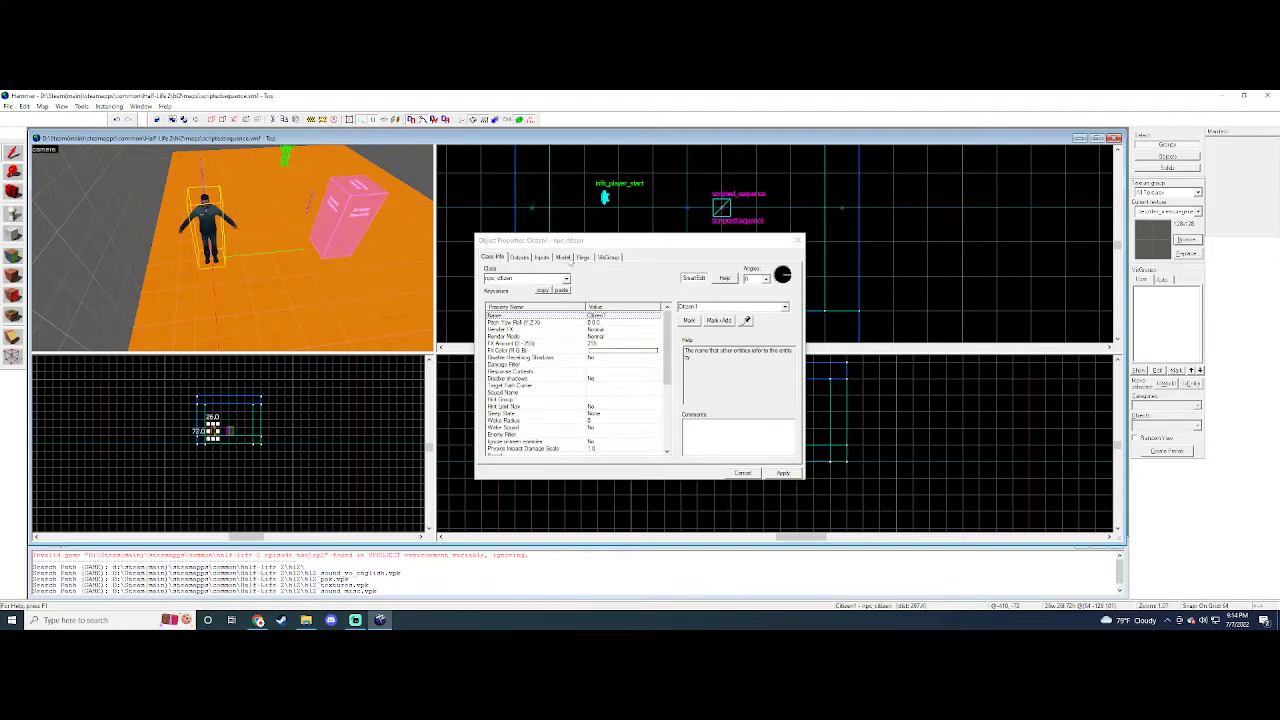
{"action": "left_click", "coordinate": [569, 259]}
{"action": "left_click", "coordinate": [607, 274]}
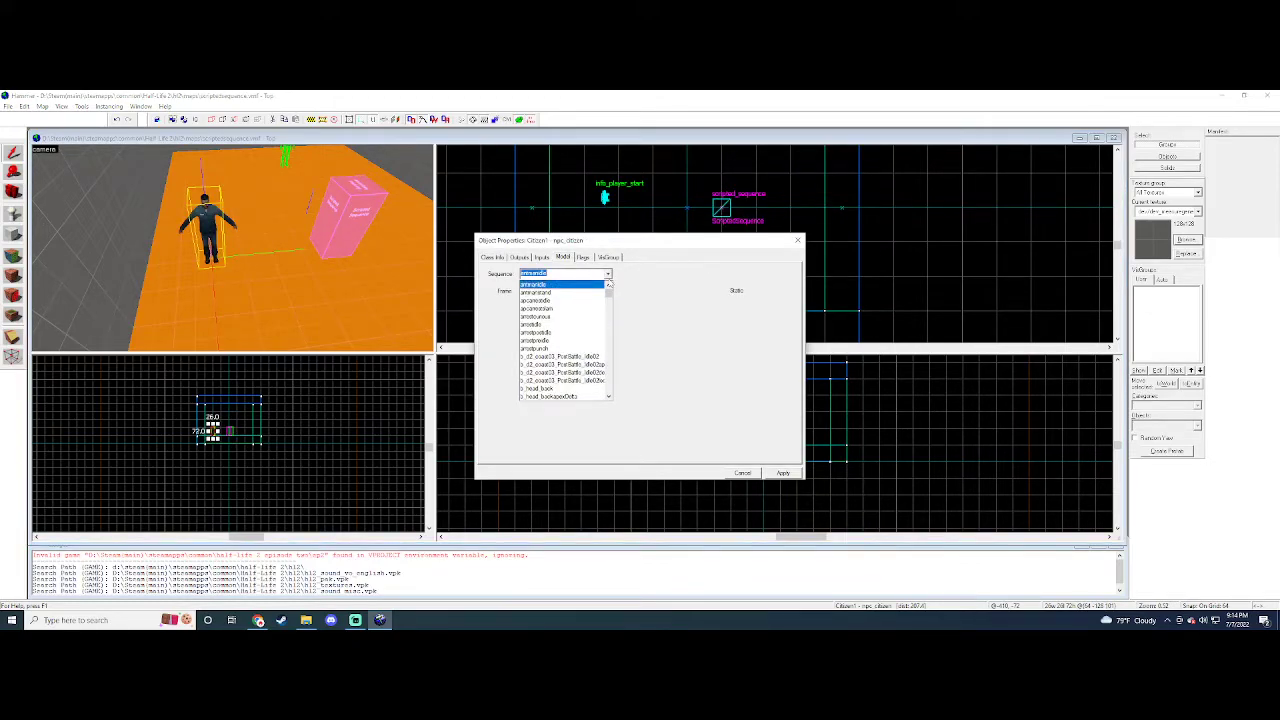
{"action": "scroll", "coordinate": [592, 320], "scroll_direction": "down", "scroll_amount": 10}
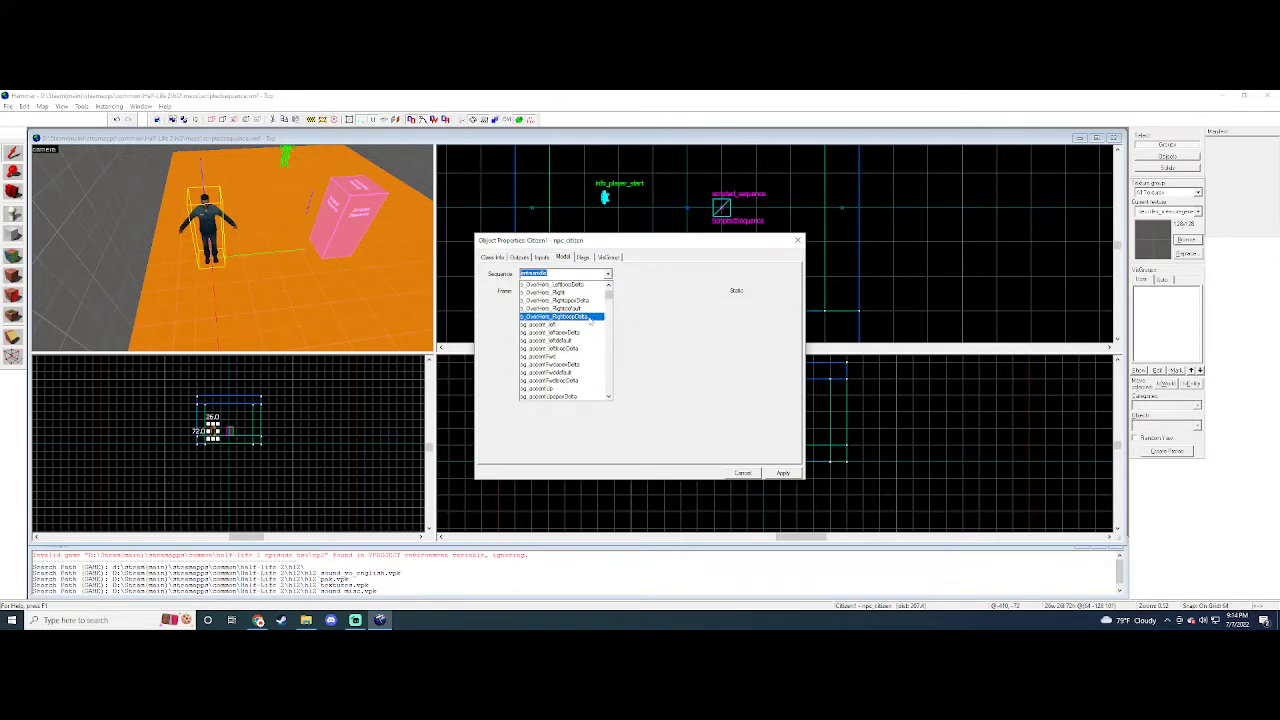
{"action": "left_click", "coordinate": [696, 311]}
{"action": "left_click", "coordinate": [490, 257]}
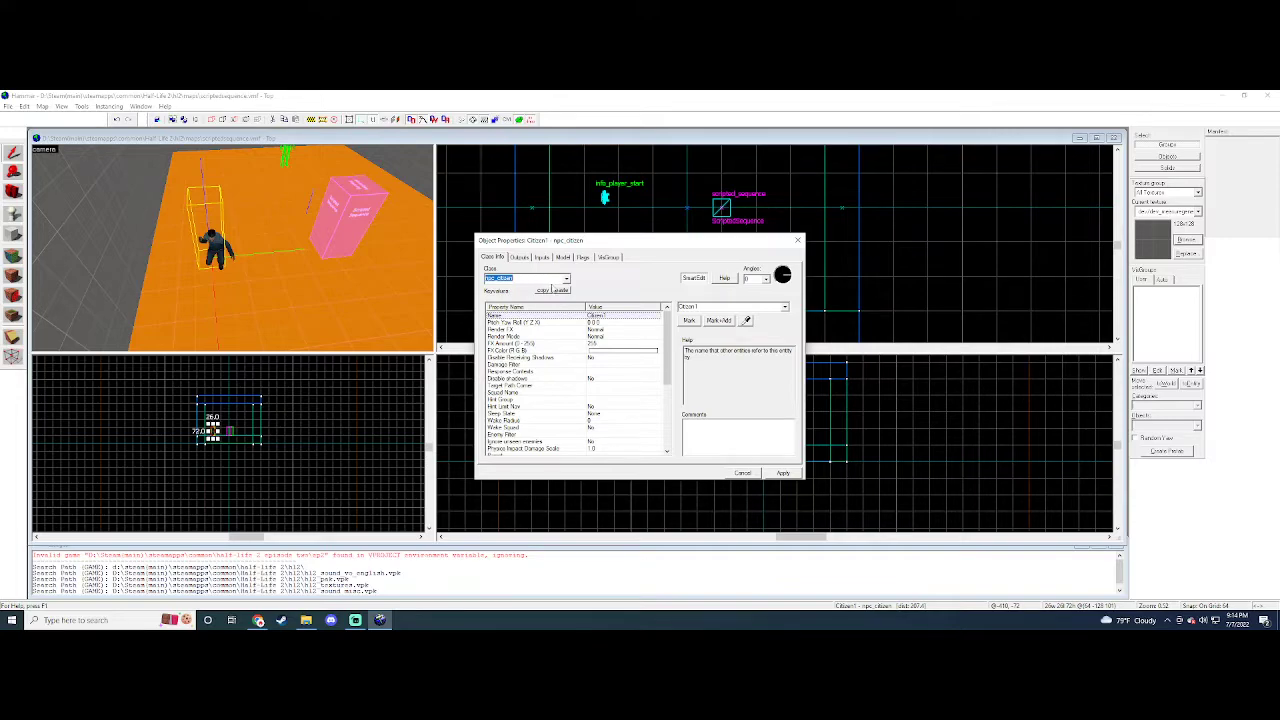
- Select the scripted sequence and inspect its location relative to the citizen and player start
{"action": "left_click", "coordinate": [362, 230]}
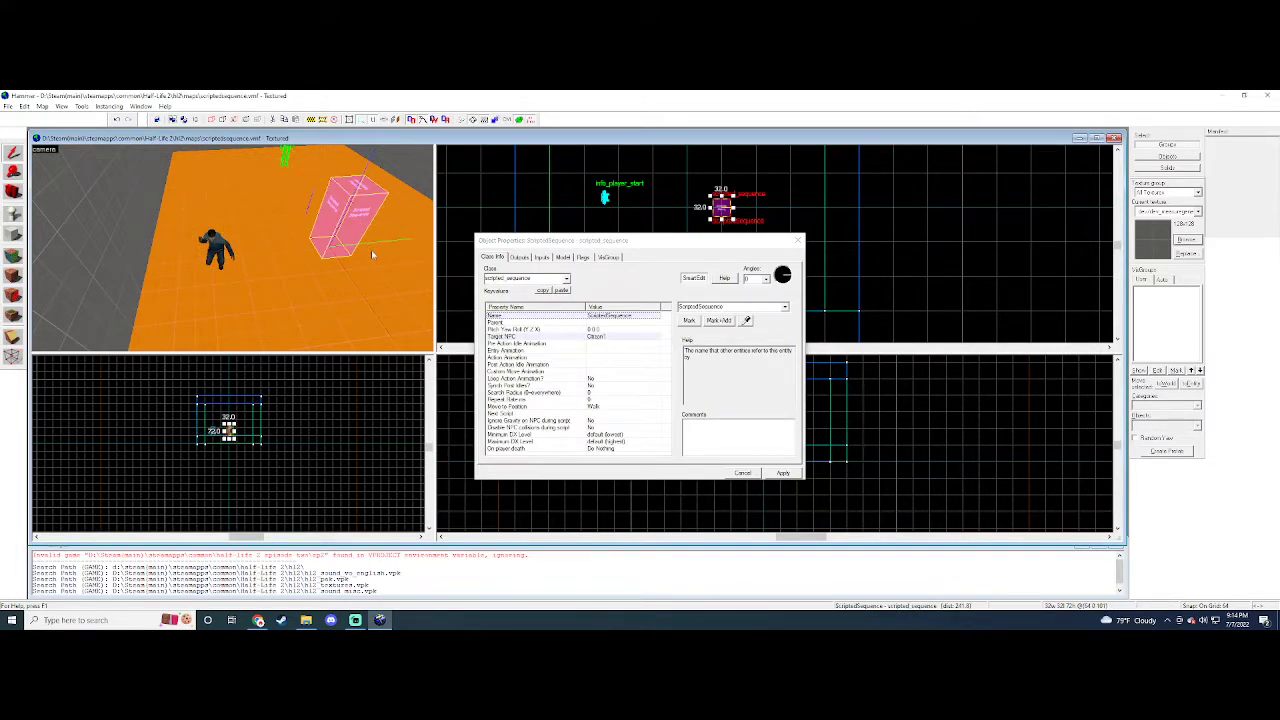
{"action": "key", "text": "d"}
{"action": "key", "text": "Left"}
{"action": "key", "text": "d"}
{"action": "key", "text": "Left"}
{"action": "key", "text": "Up"}
{"action": "key", "text": "a"}
{"action": "key", "text": "s"}
{"action": "key", "text": "a"}
{"action": "key", "text": "Right"}
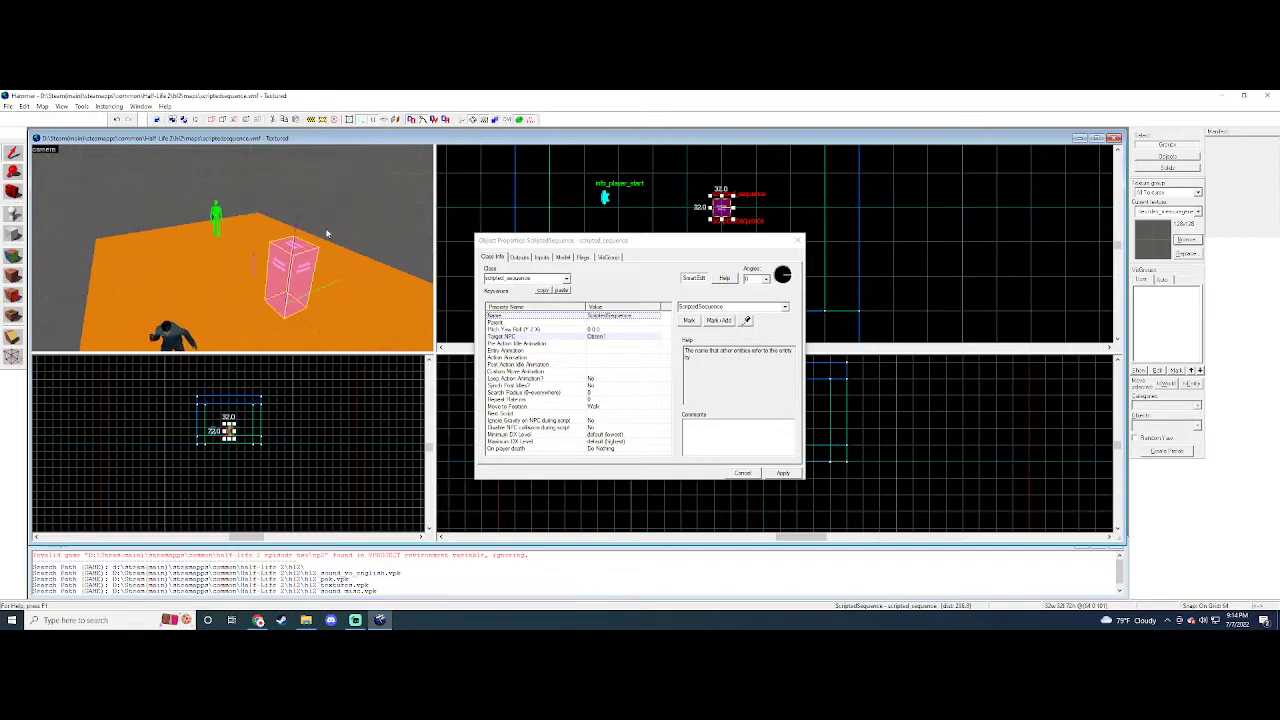
{"action": "key", "text": "Down"}
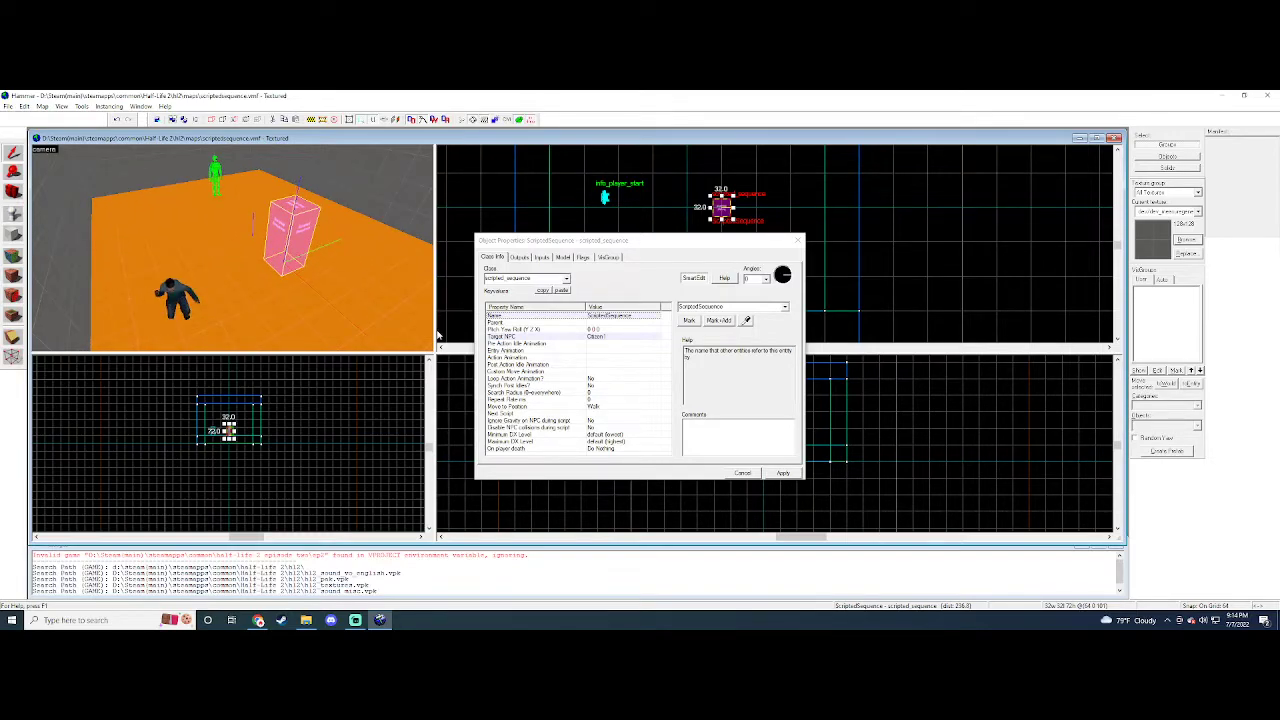
- Compare the help descriptions of the scripted sequence's Post Action Idle Animation and Action Animation properties
{"action": "left_click", "coordinate": [530, 365]}
{"action": "left_click", "coordinate": [530, 358]}
{"action": "left_click", "coordinate": [530, 364]}
{"action": "left_click", "coordinate": [530, 358]}
{"action": "left_click", "coordinate": [346, 330]}
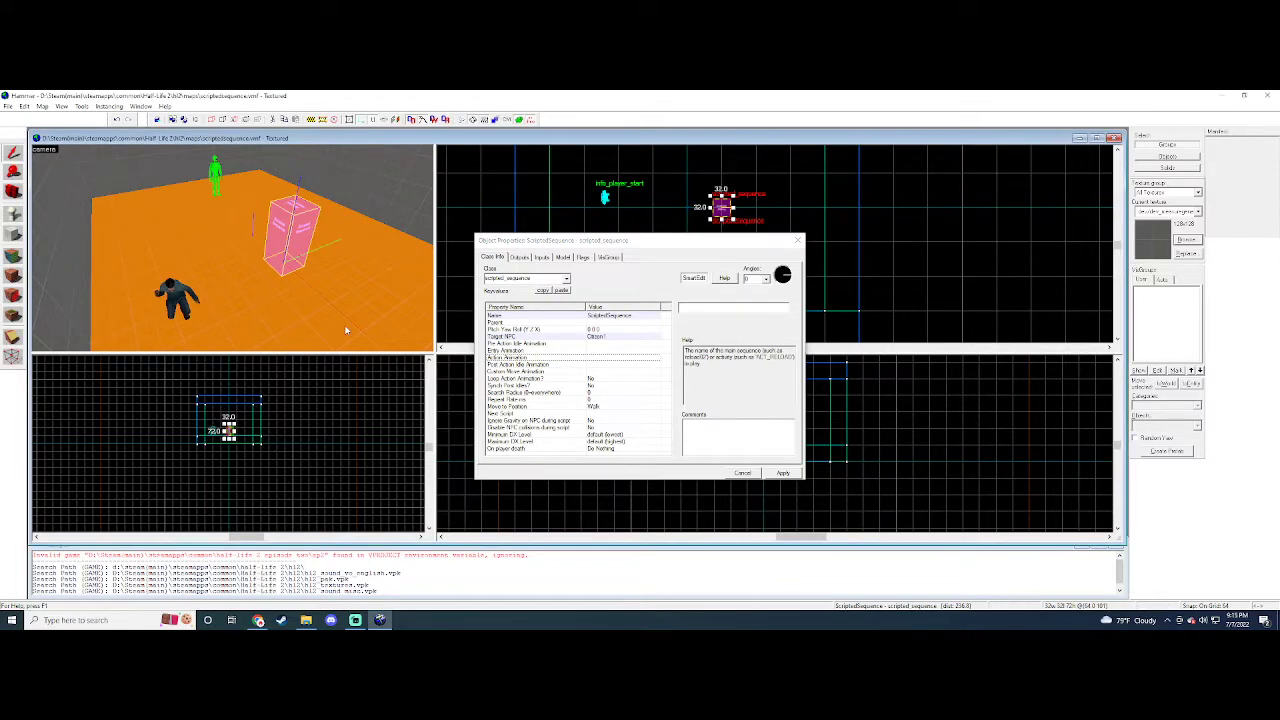
- Look over the citizen's outputs and inputs, and return to the scripted sequence's Action Animation property
{"action": "left_click", "coordinate": [180, 300]}
{"action": "left_click", "coordinate": [519, 257]}
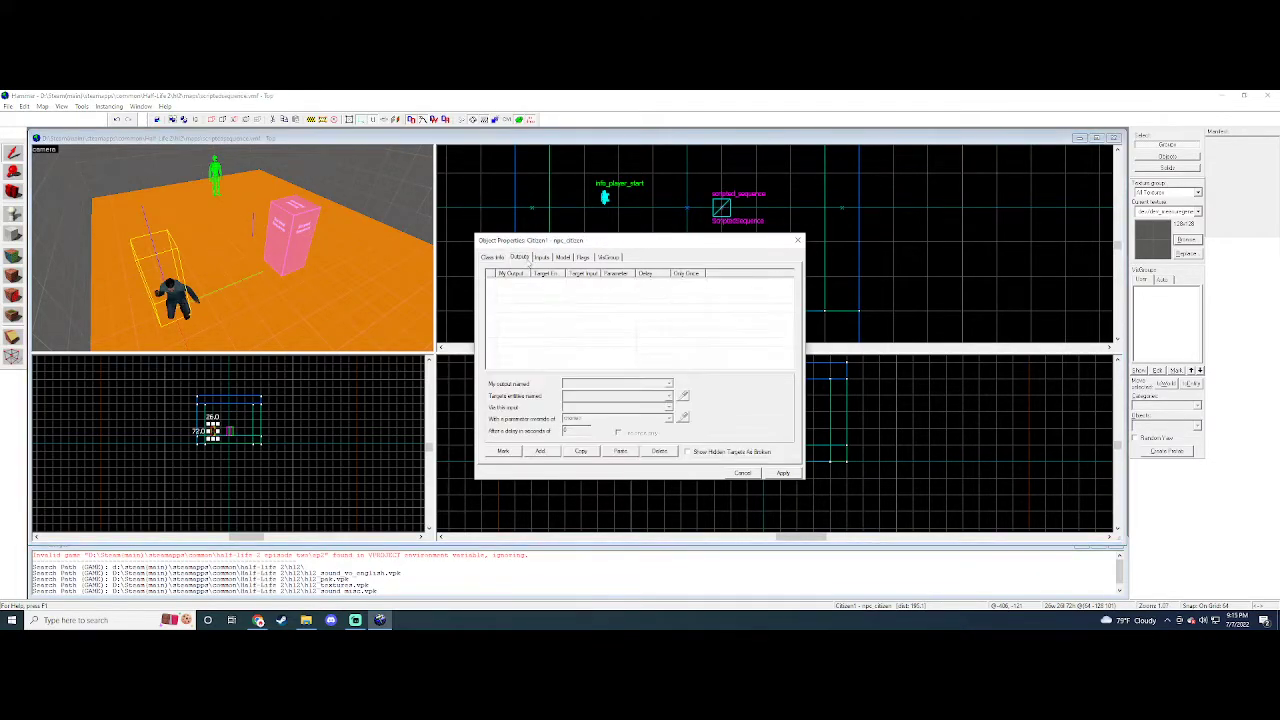
{"action": "left_click", "coordinate": [541, 257]}
{"action": "left_click", "coordinate": [721, 207]}
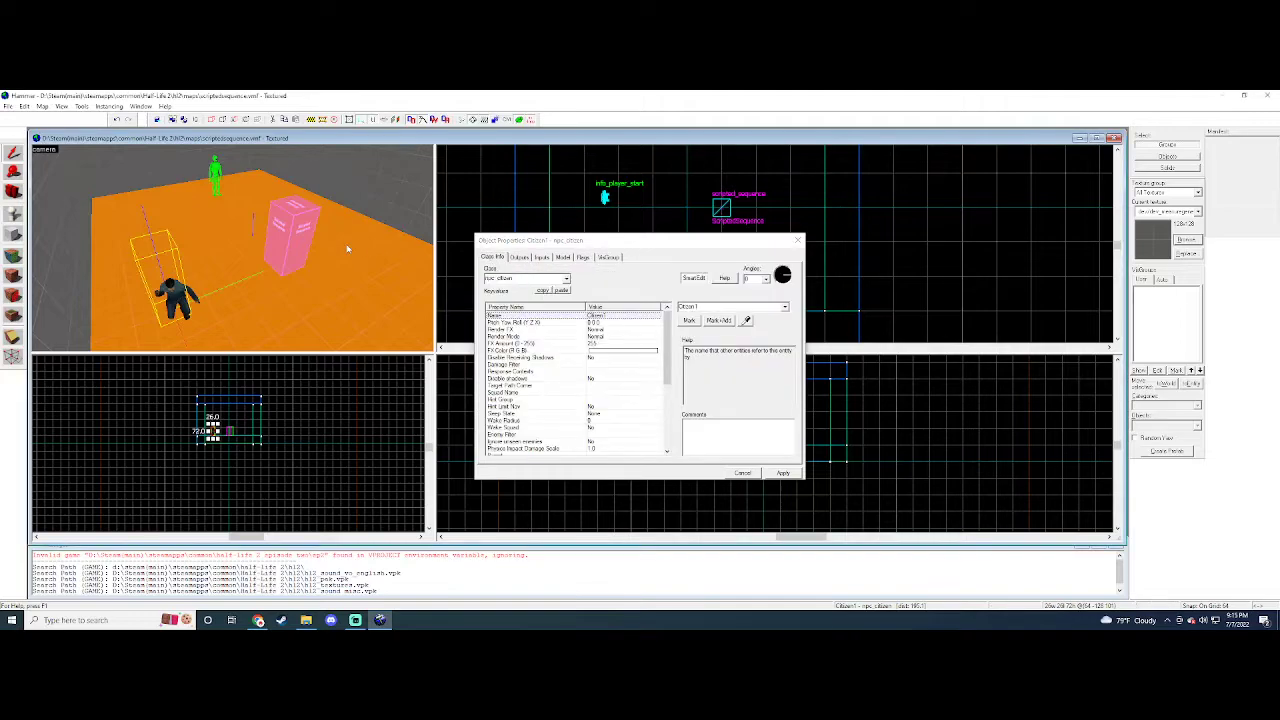
{"action": "left_click", "coordinate": [587, 357]}
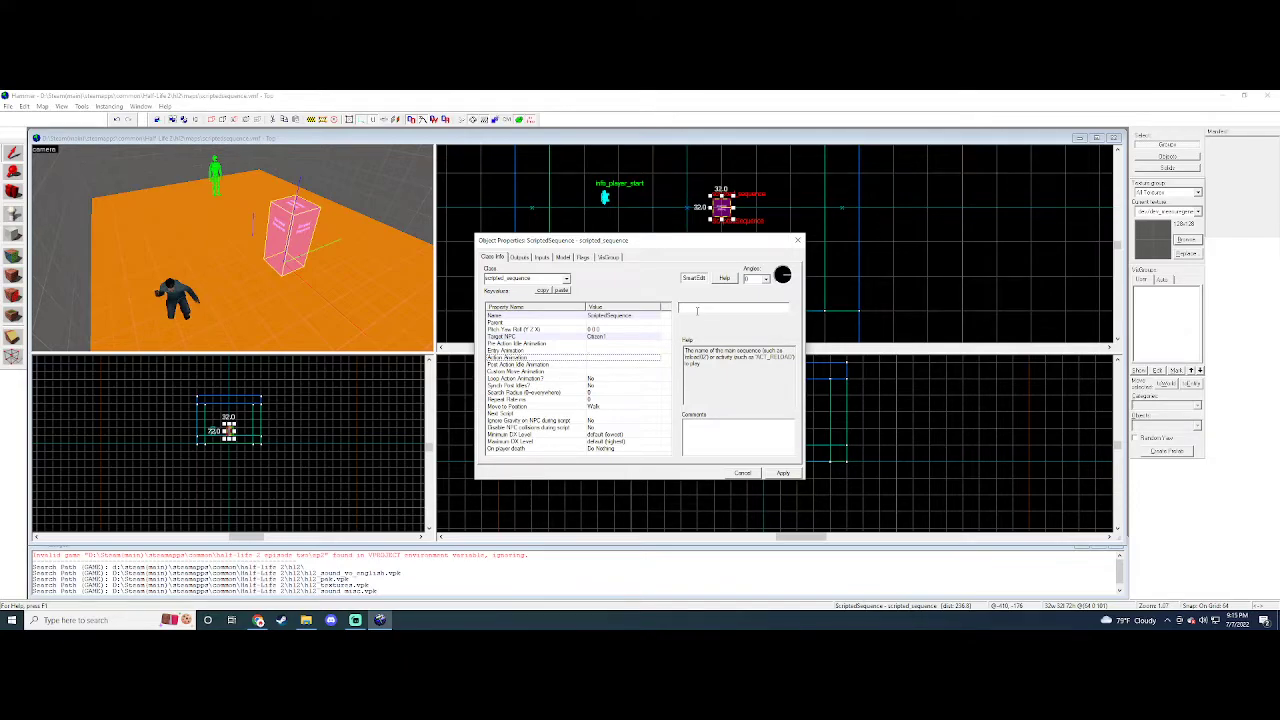
- Preview one of the d1_town05_Leon_Lean_Table animations on the citizen's model
{"action": "left_click", "coordinate": [187, 291]}
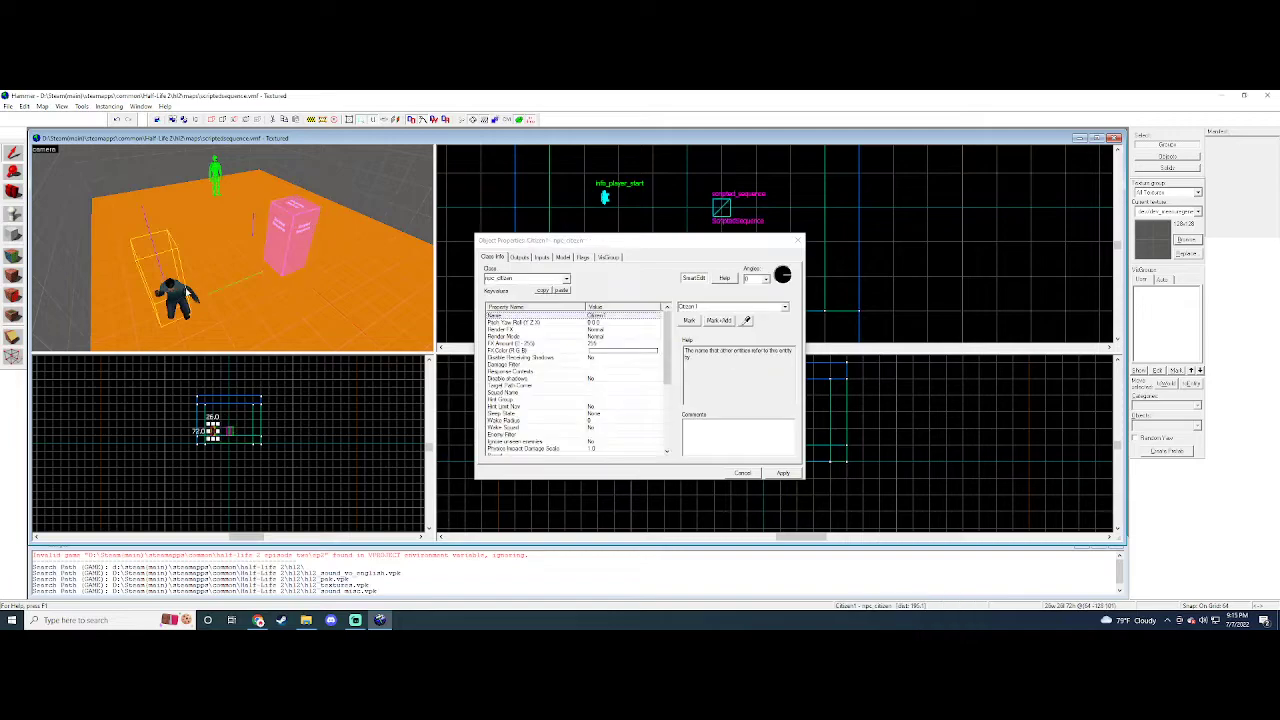
{"action": "left_click", "coordinate": [565, 259]}
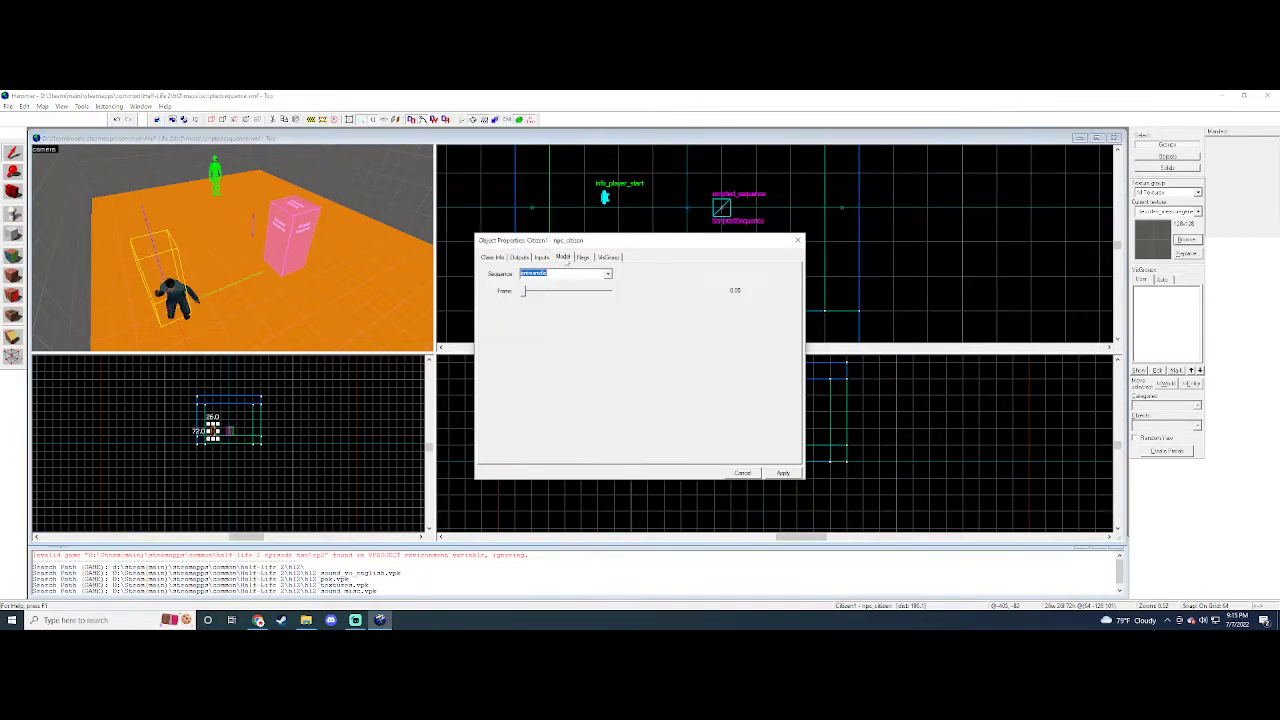
{"action": "left_click", "coordinate": [607, 274]}
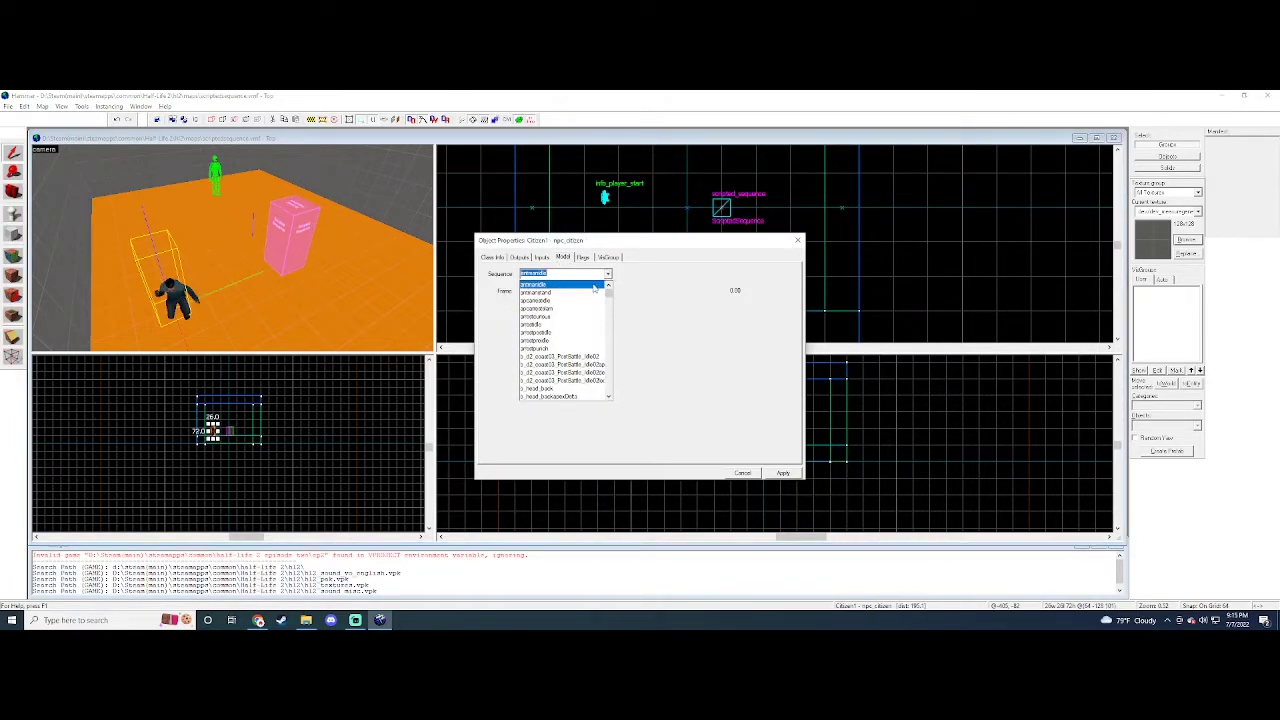
{"action": "scroll", "coordinate": [584, 292], "scroll_direction": "down", "scroll_amount": 10}
{"action": "scroll", "coordinate": [566, 318], "scroll_direction": "down", "scroll_amount": 10}
{"action": "scroll", "coordinate": [566, 320], "scroll_direction": "down", "scroll_amount": 6}
{"action": "left_click", "coordinate": [560, 324]}
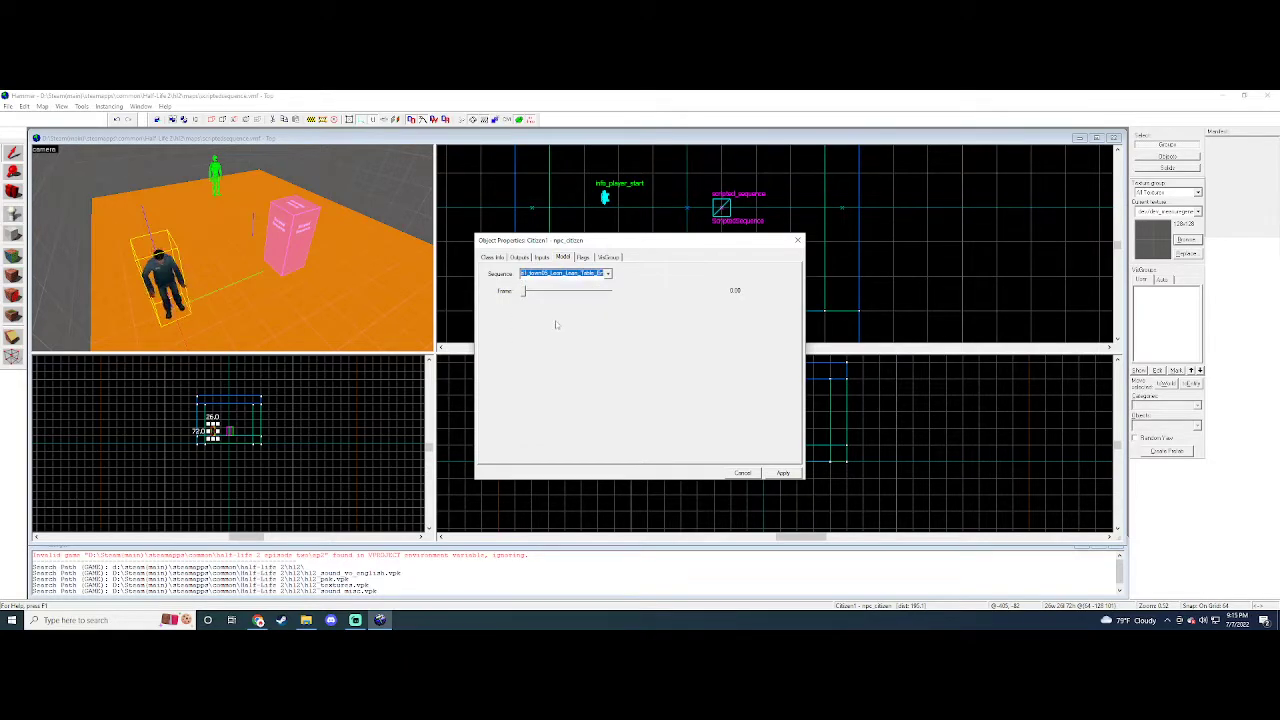
- Preview the d1_town05_Wounded_Idle_2 and DuckUnder animations on the citizen's model
{"action": "left_click", "coordinate": [607, 273]}
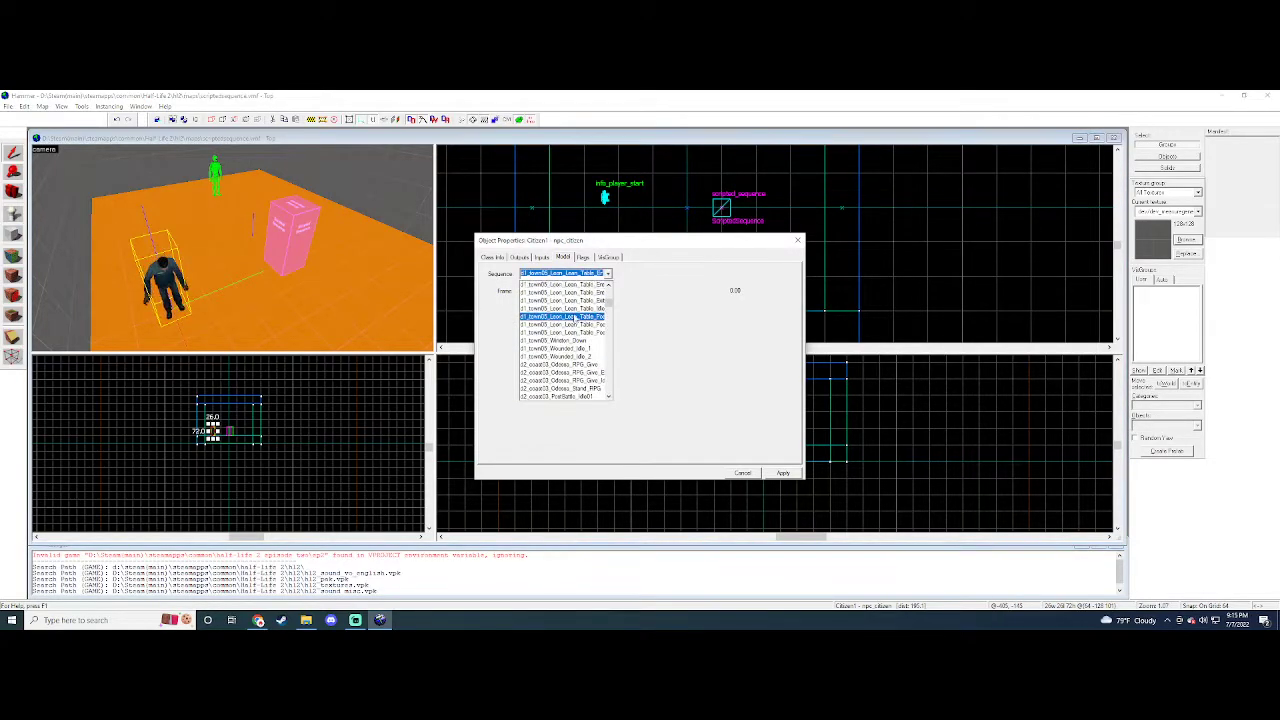
{"action": "left_click", "coordinate": [564, 356]}
{"action": "left_click", "coordinate": [607, 273]}
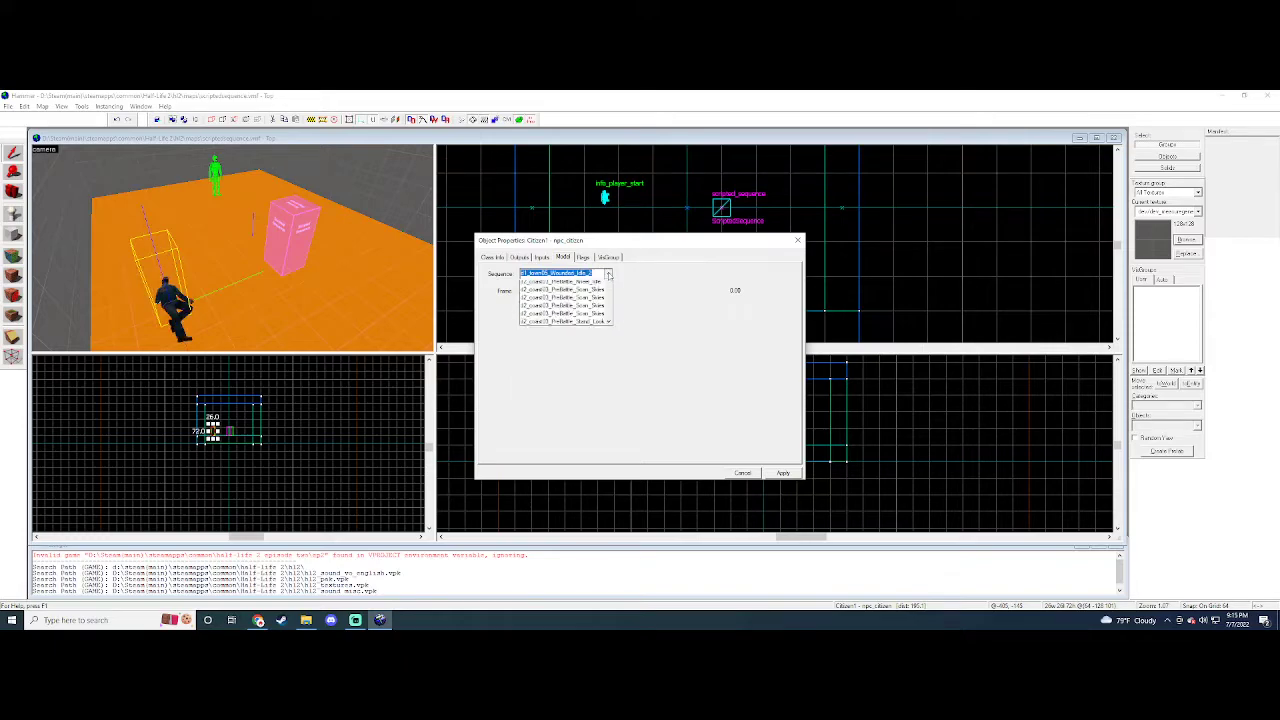
{"action": "scroll", "coordinate": [562, 340], "scroll_direction": "down", "scroll_amount": 5}
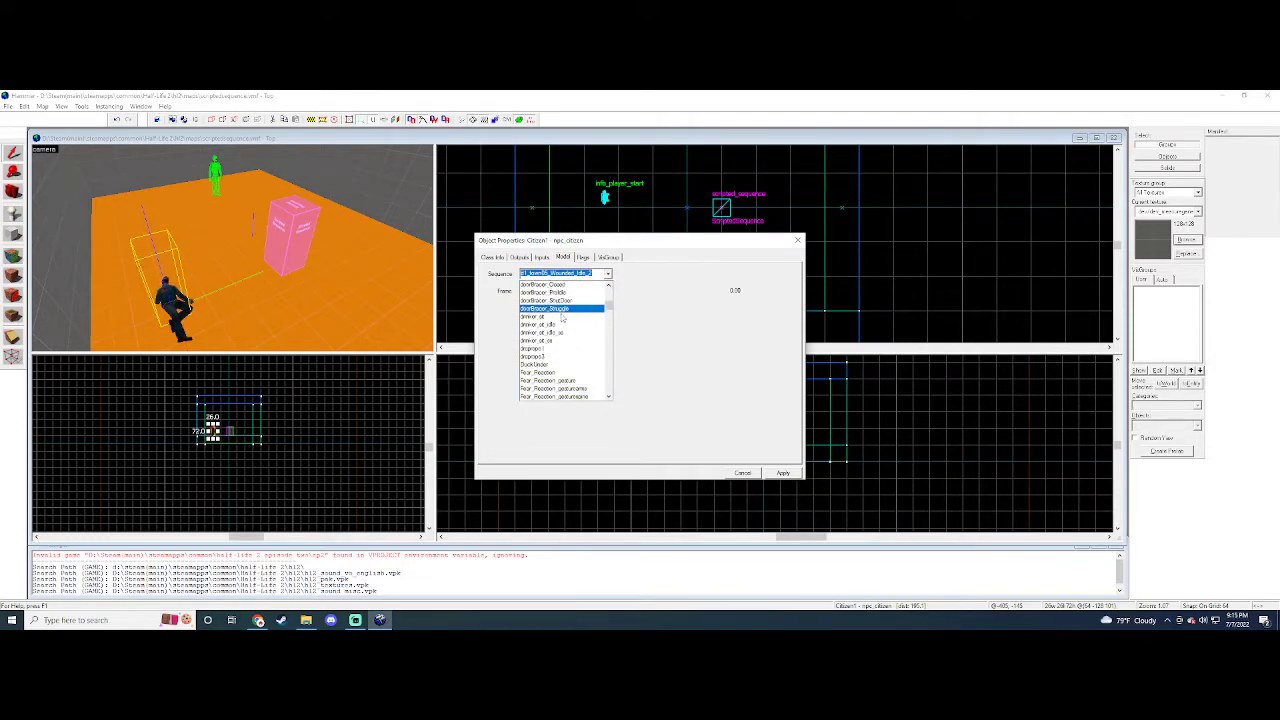
{"action": "left_click", "coordinate": [560, 364]}
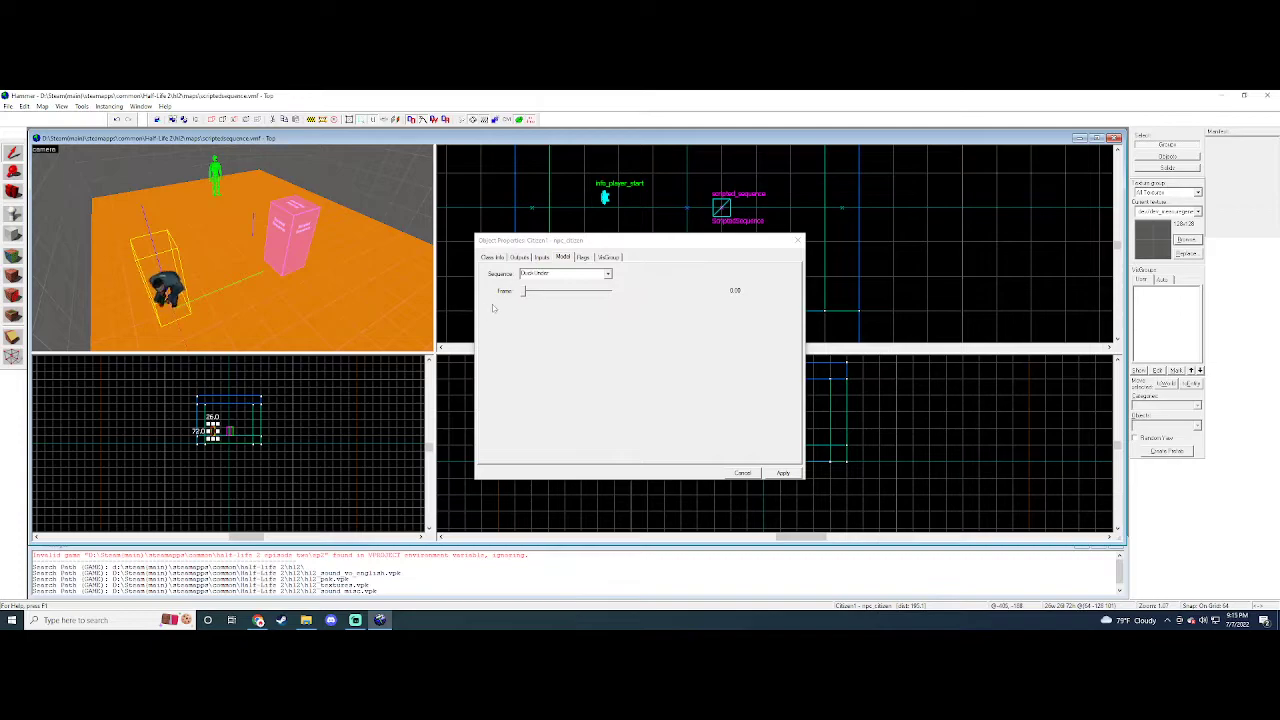
- Preview the forcescanner animation on the citizen's model and keep it as the displayed sequence
{"action": "left_click", "coordinate": [607, 273]}
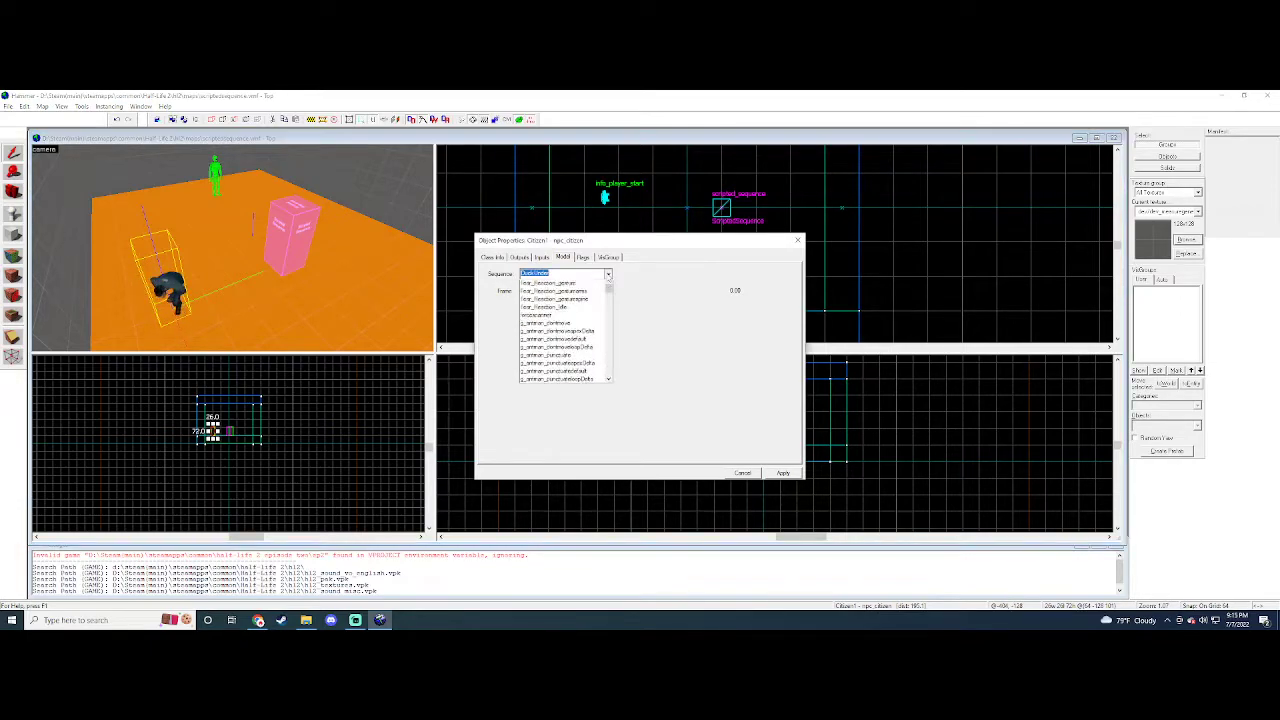
{"action": "left_click", "coordinate": [572, 328]}
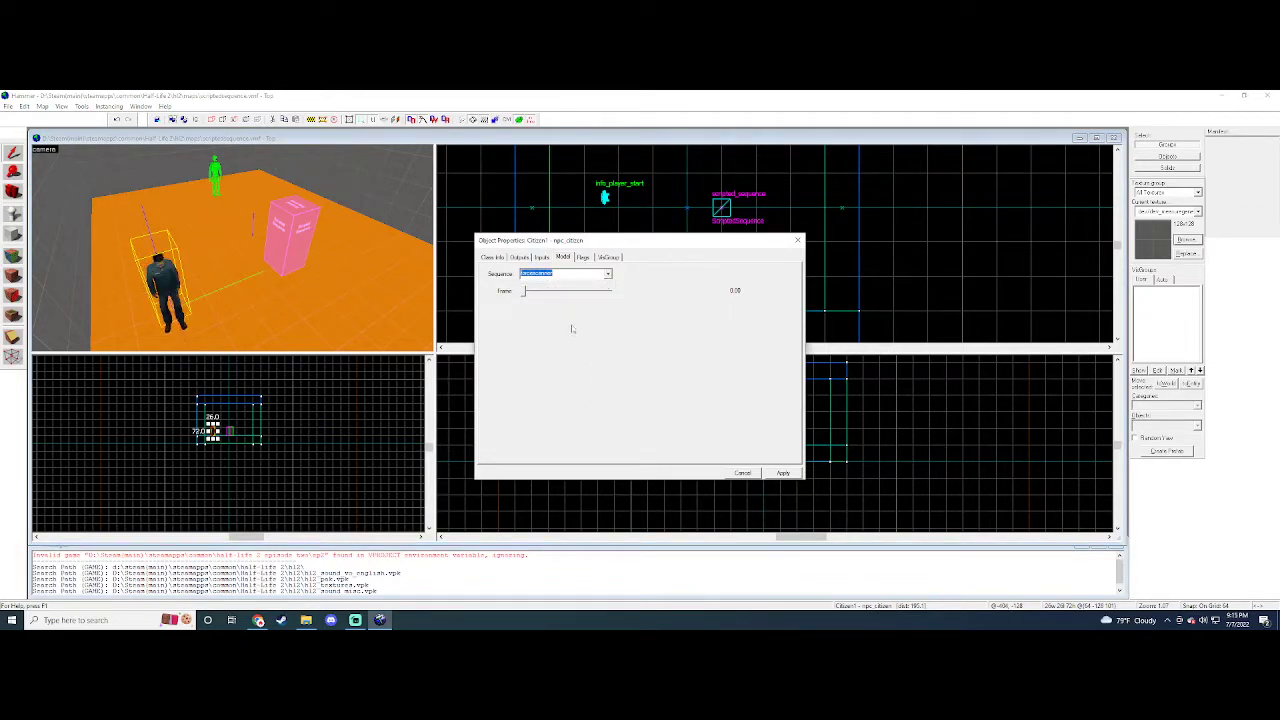
{"action": "left_click", "coordinate": [607, 273]}
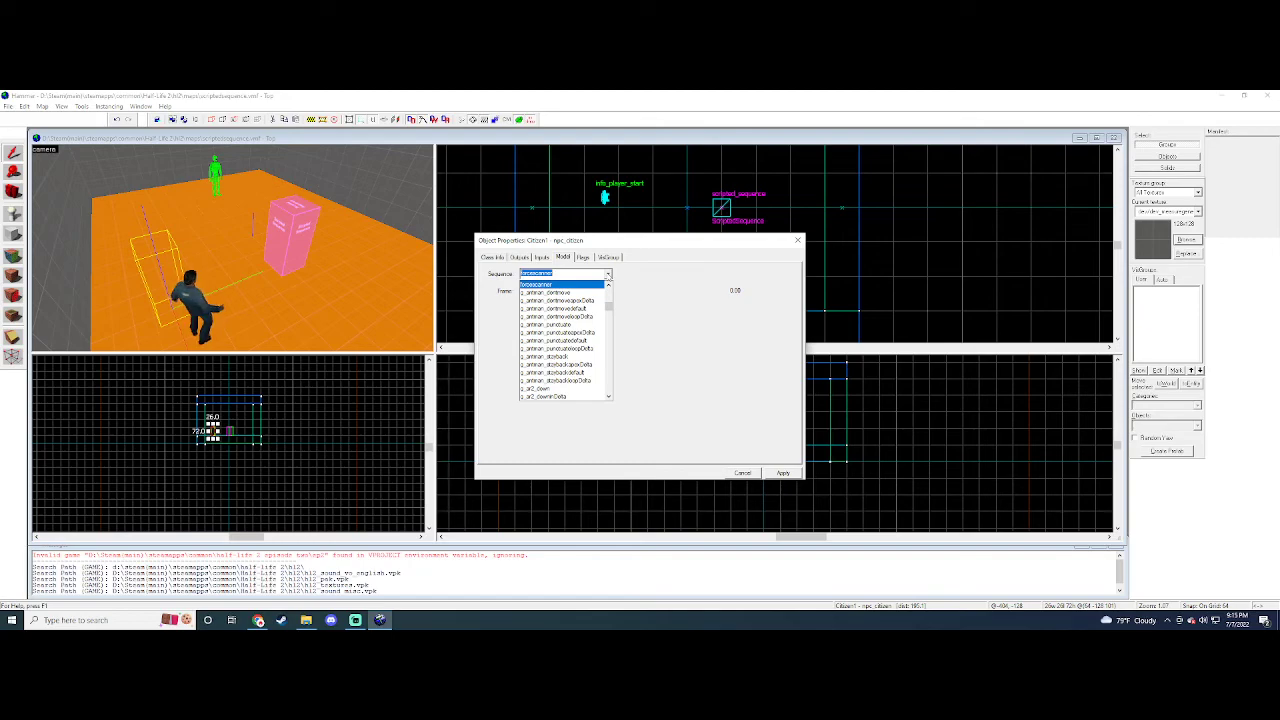
{"action": "left_click", "coordinate": [635, 276]}
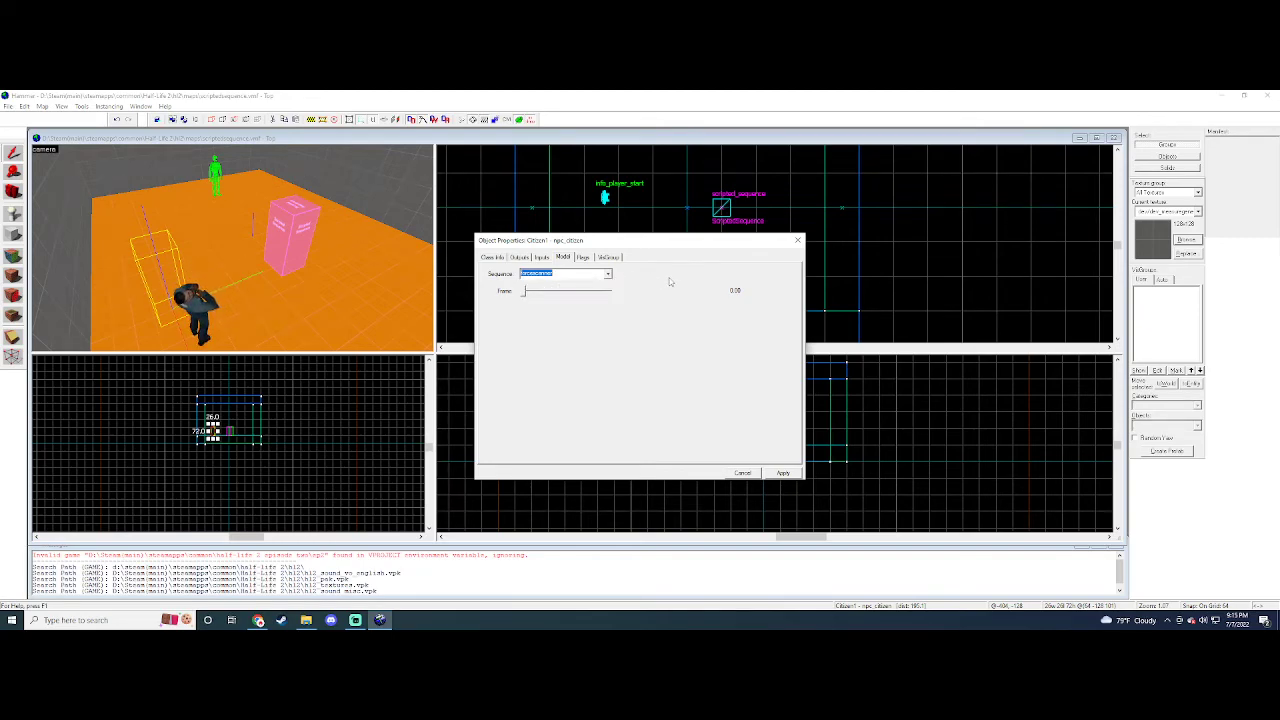
- Preview the g_ar2_down and g_armsout_high animations on the citizen's model
{"action": "left_click", "coordinate": [607, 273]}
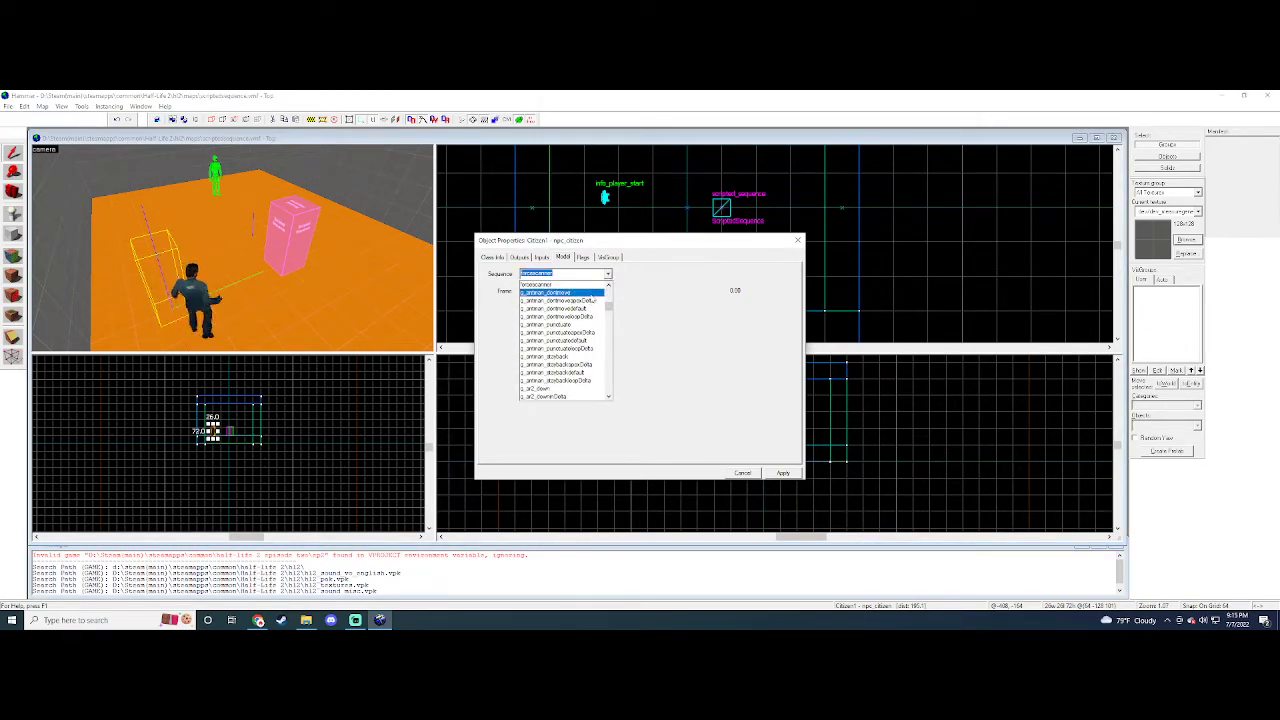
{"action": "scroll", "coordinate": [565, 305], "scroll_direction": "down", "scroll_amount": 2}
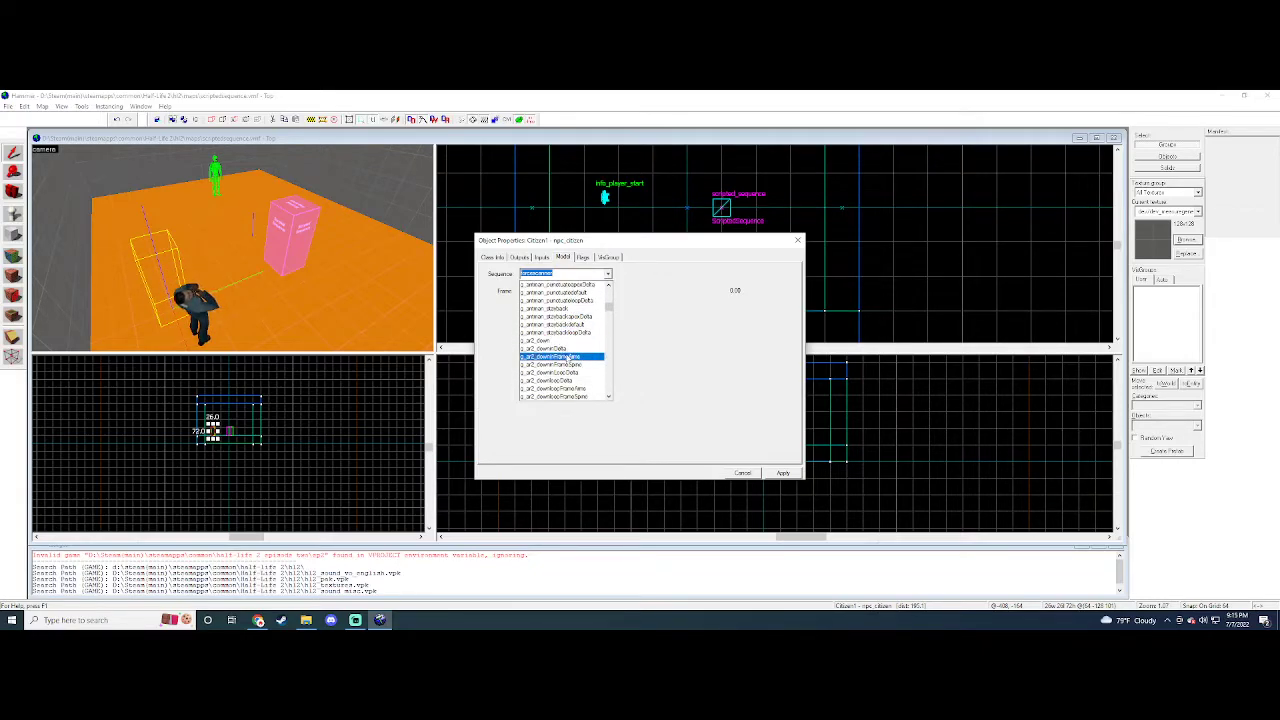
{"action": "left_click", "coordinate": [570, 345]}
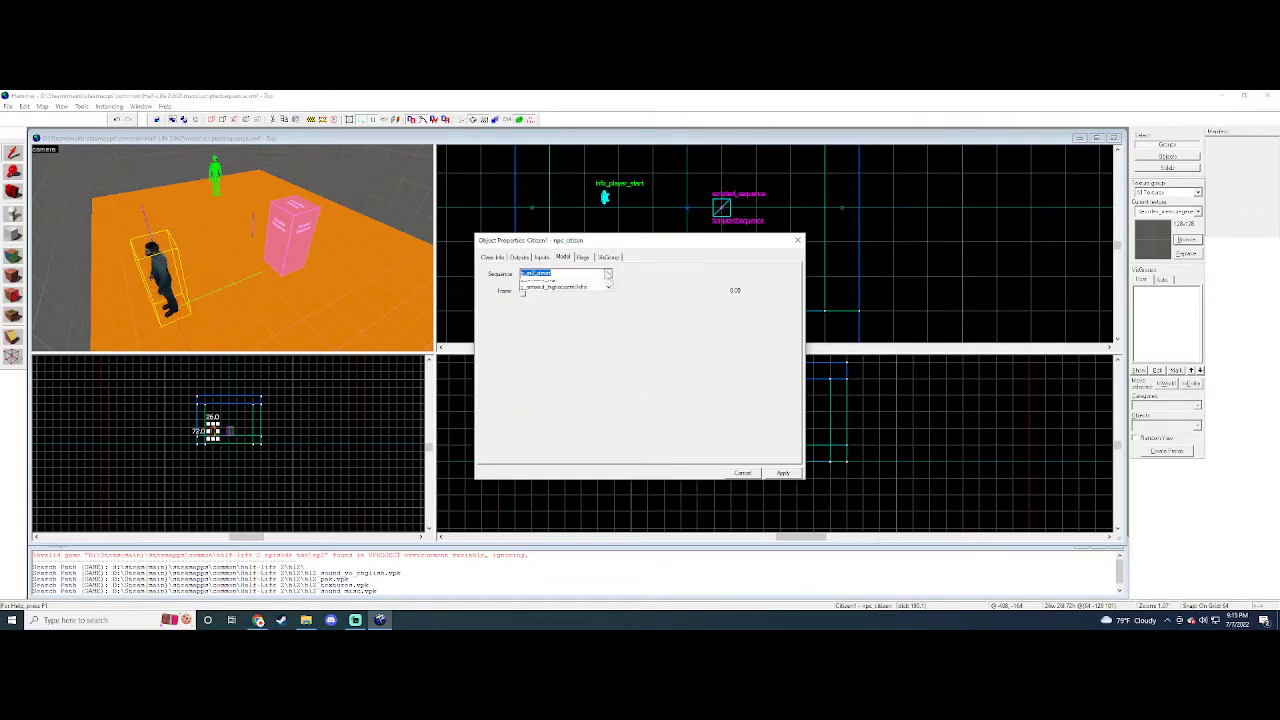
{"action": "scroll", "coordinate": [565, 330], "scroll_direction": "down", "scroll_amount": 2}
{"action": "left_click", "coordinate": [570, 337]}
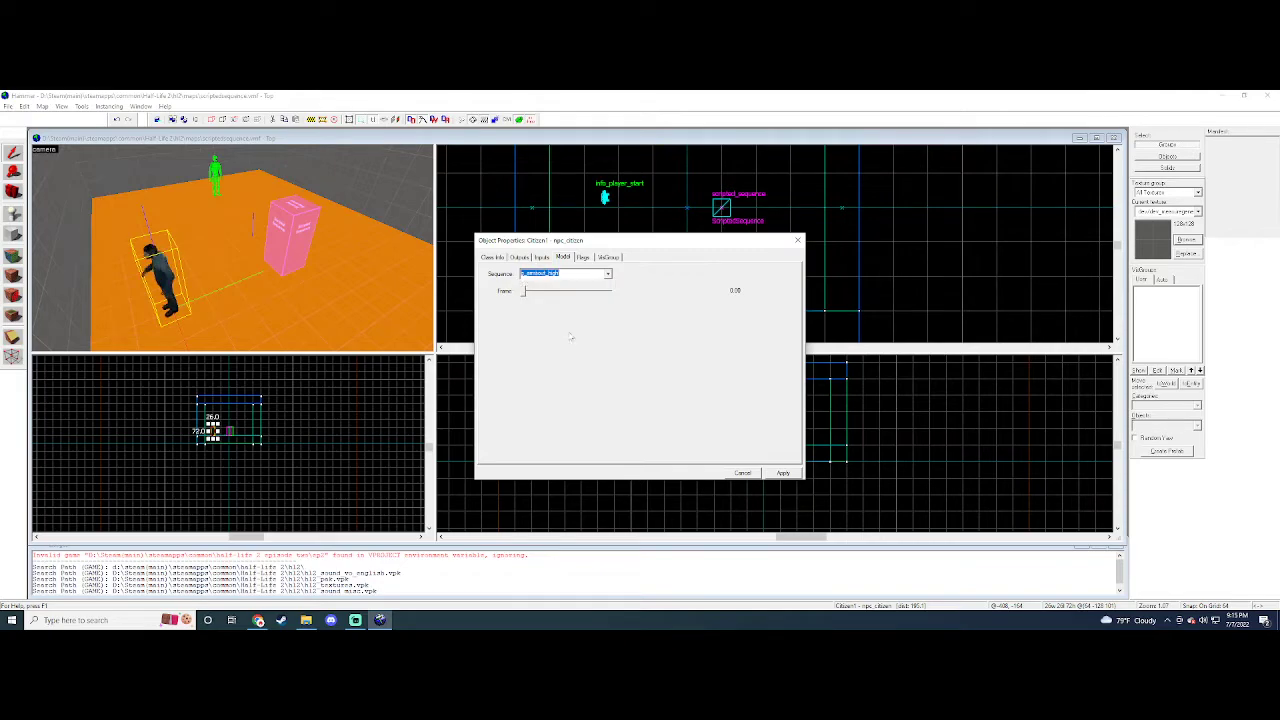
{"action": "left_click", "coordinate": [351, 269]}
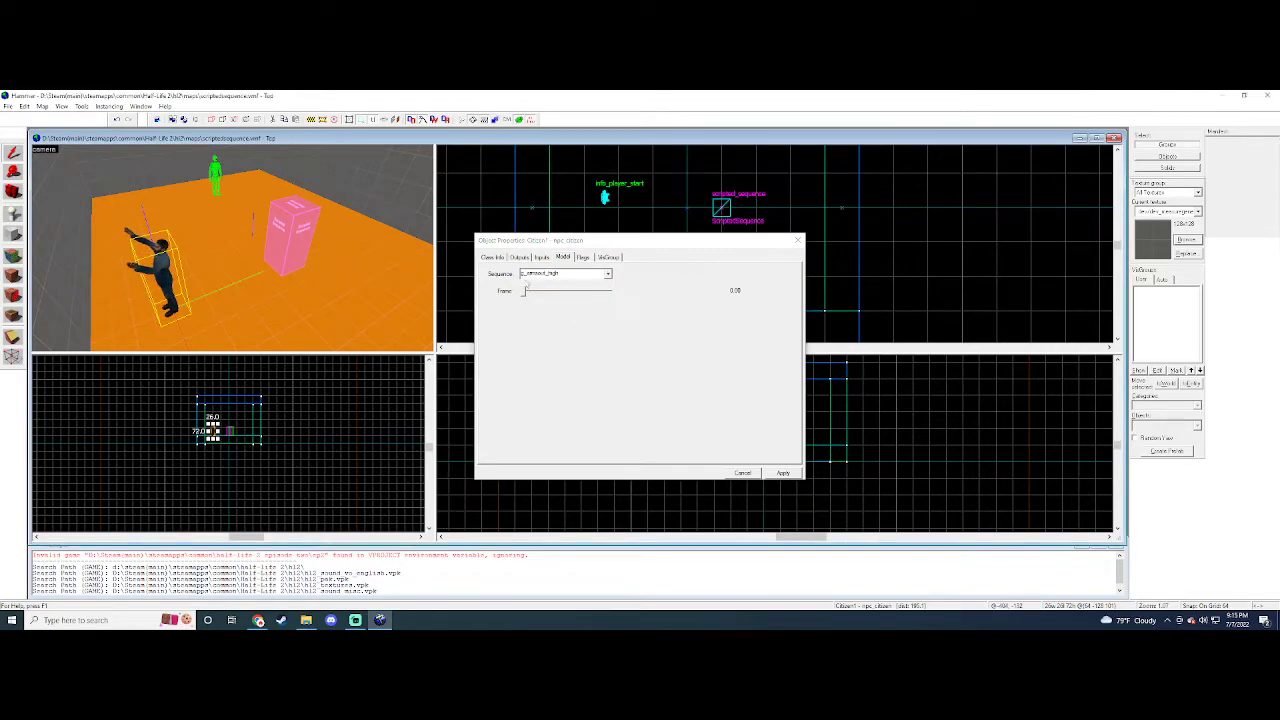
- Preview the g_armsout_highapexArms and g_armsupaccentDelta animations on the citizen, viewing the second one up close
{"action": "left_click", "coordinate": [600, 273]}
{"action": "left_click", "coordinate": [595, 301]}
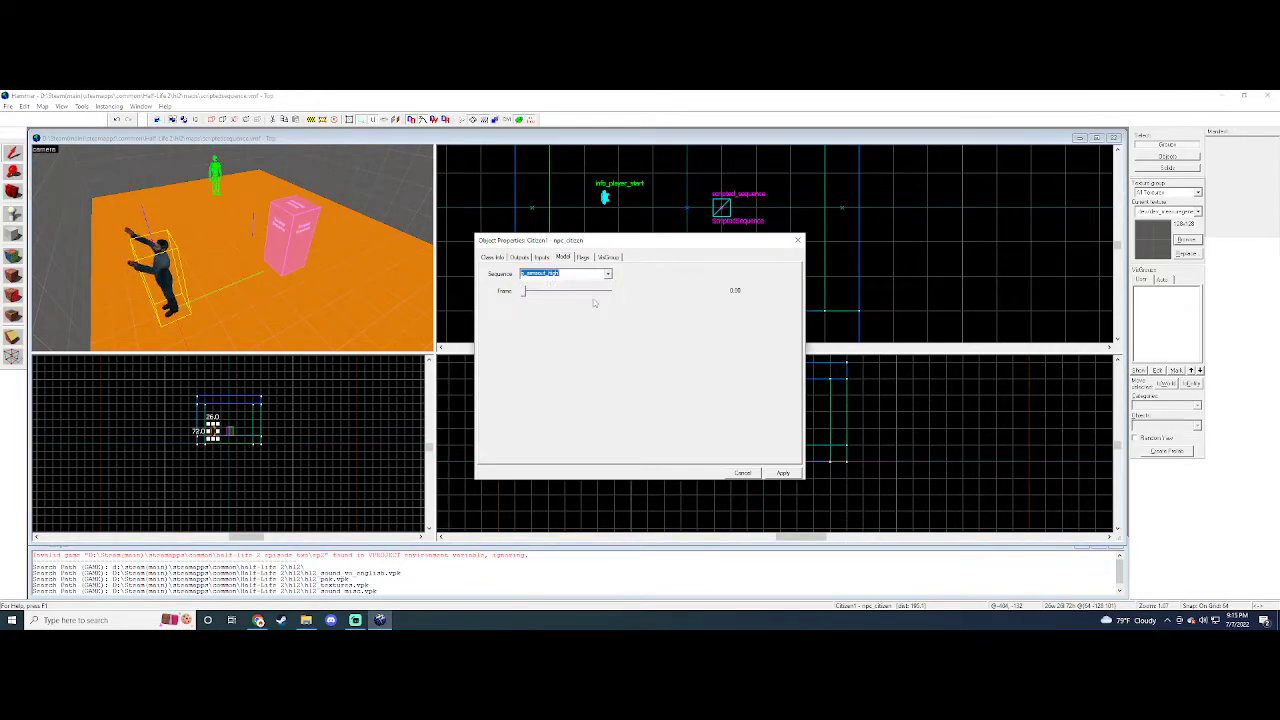
{"action": "left_click", "coordinate": [351, 277]}
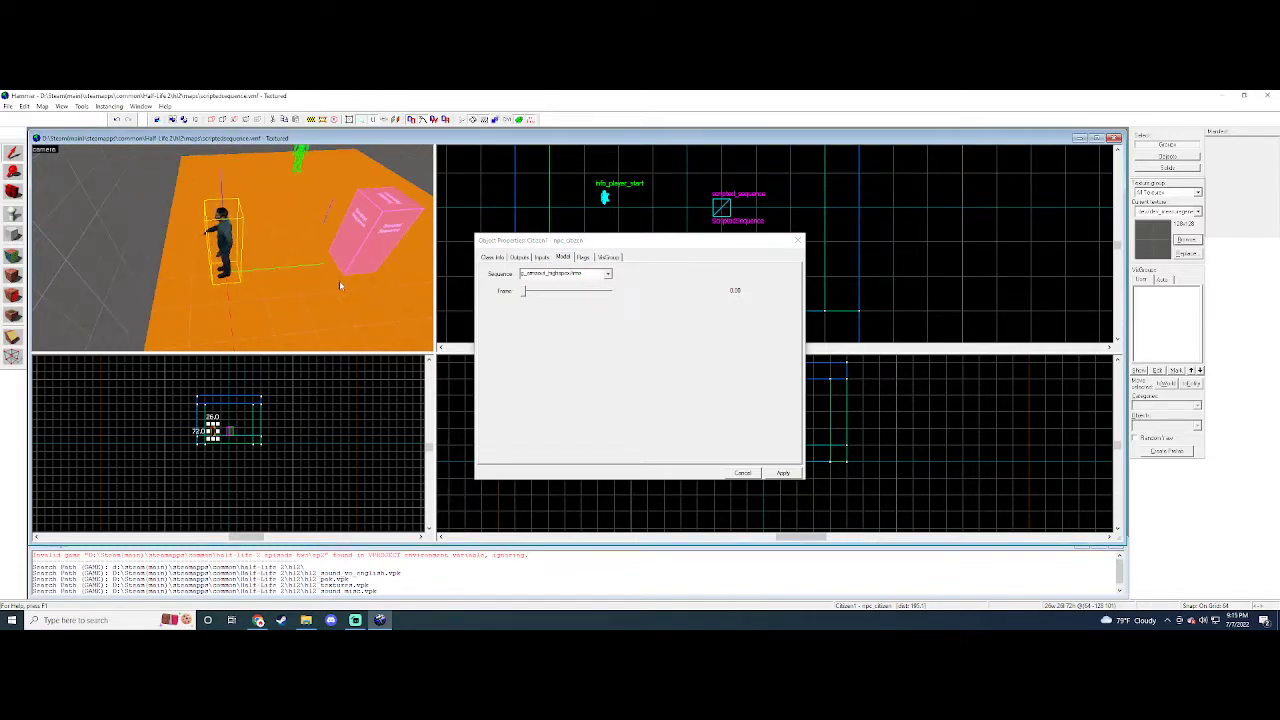
{"action": "left_click", "coordinate": [607, 273]}
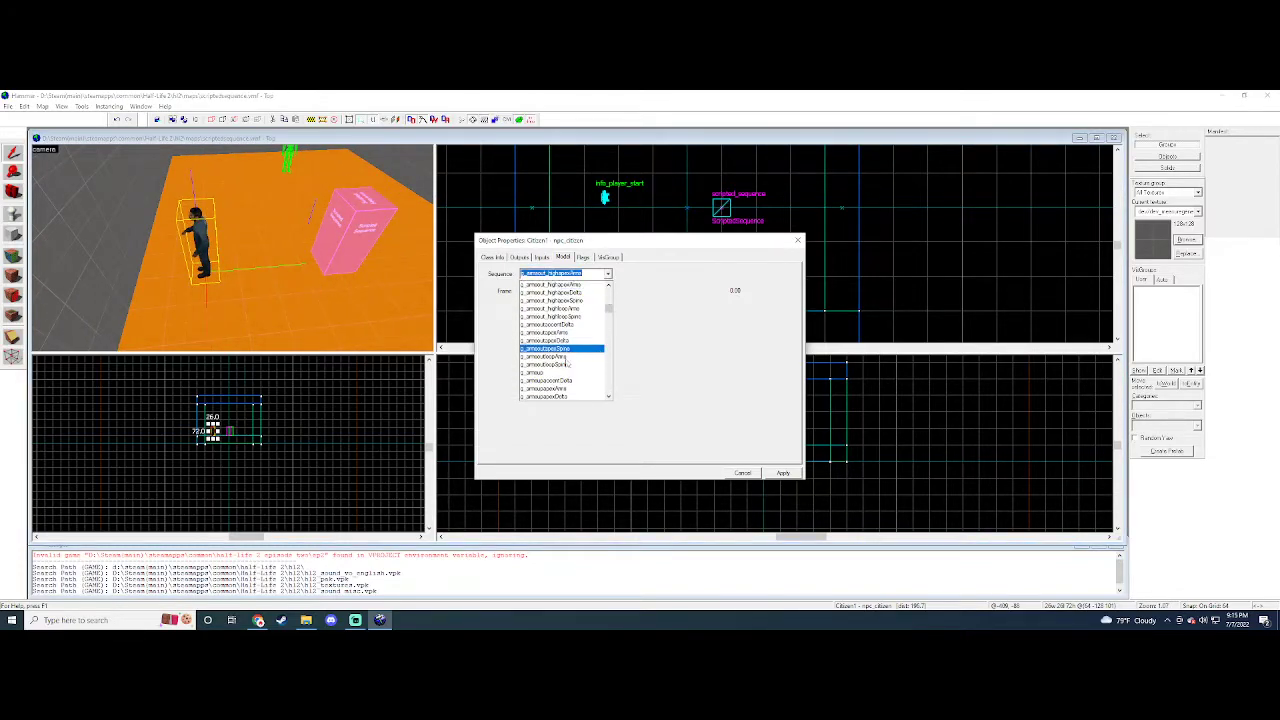
{"action": "left_click", "coordinate": [575, 337]}
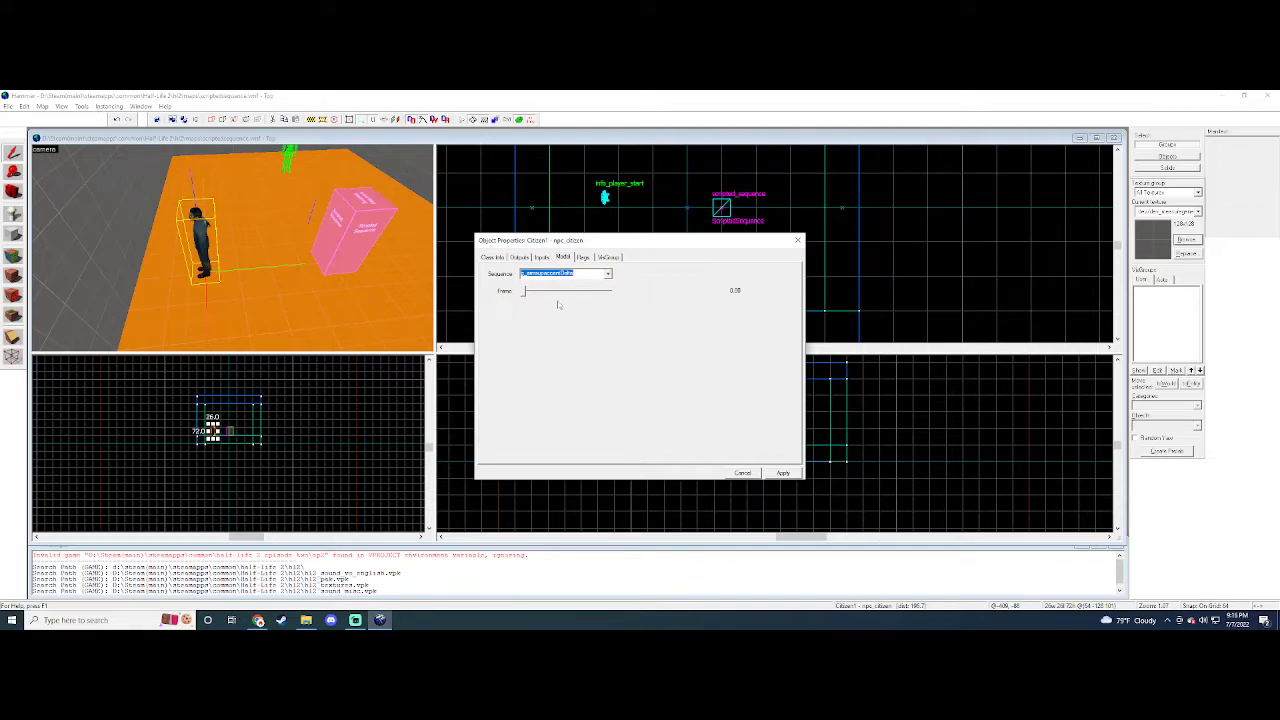
{"action": "left_click", "coordinate": [355, 280]}
{"action": "key", "text": "w"}
{"action": "key", "text": "s"}
{"action": "key", "text": "w"}
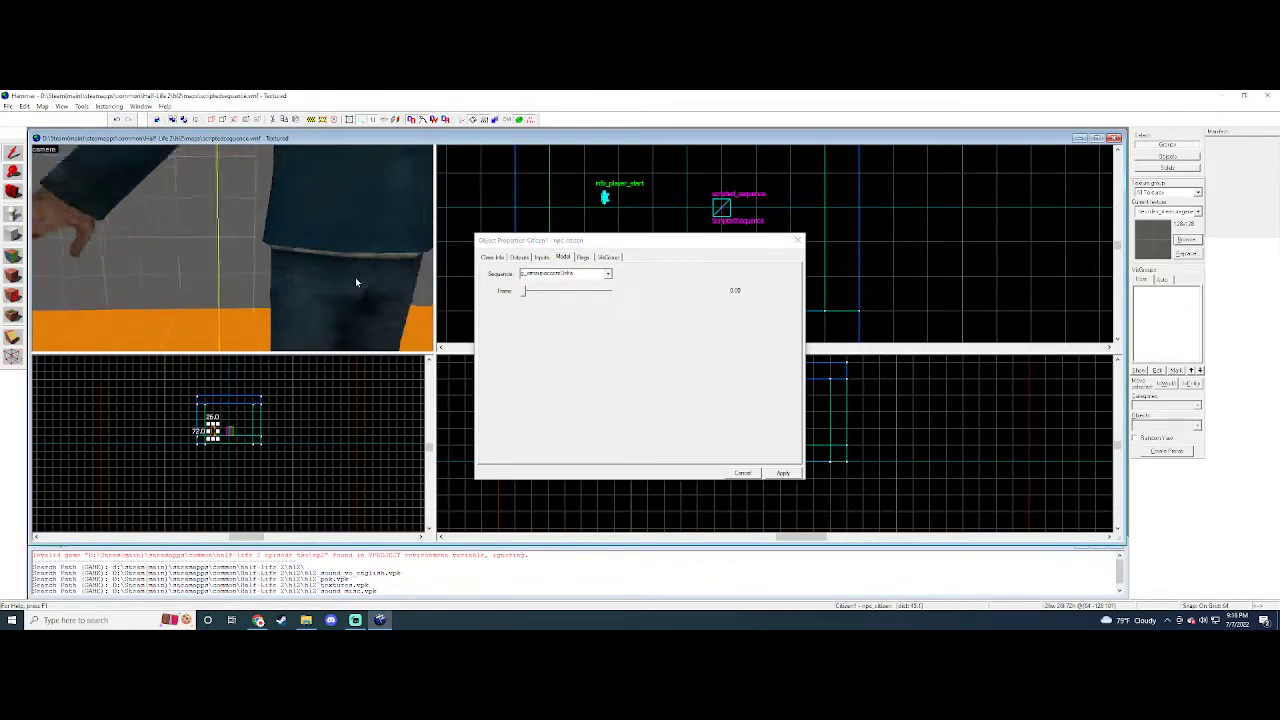
{"action": "key", "text": "s"}
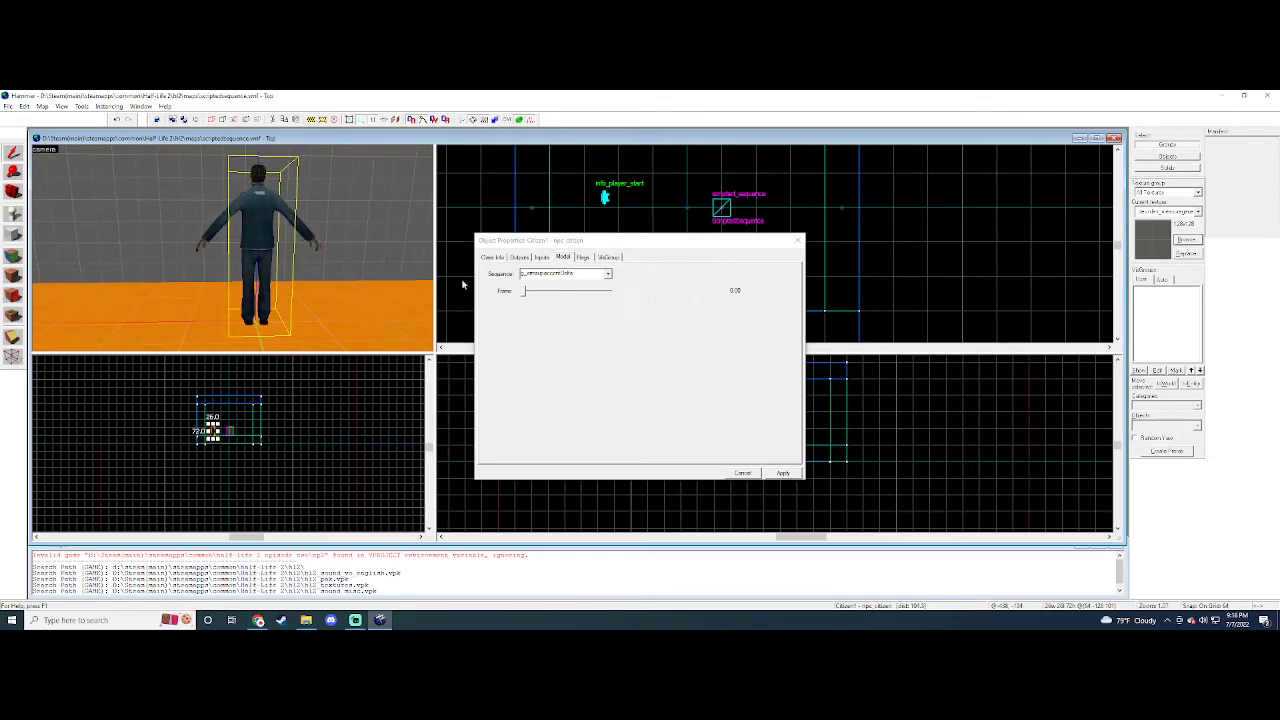
- Preview the g_armsupapexArms animation on the citizen's model and view the pose from several angles
{"action": "left_click", "coordinate": [590, 273]}
{"action": "left_click", "coordinate": [590, 293]}
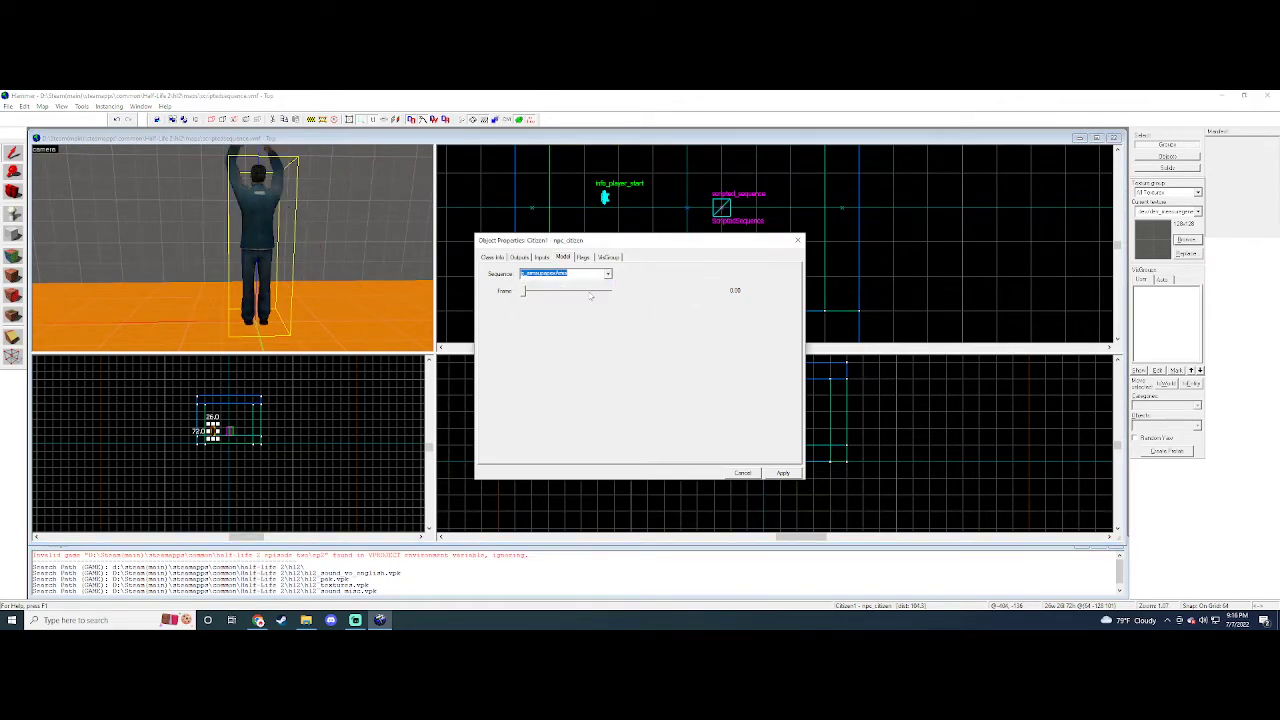
{"action": "key", "text": "Up"}
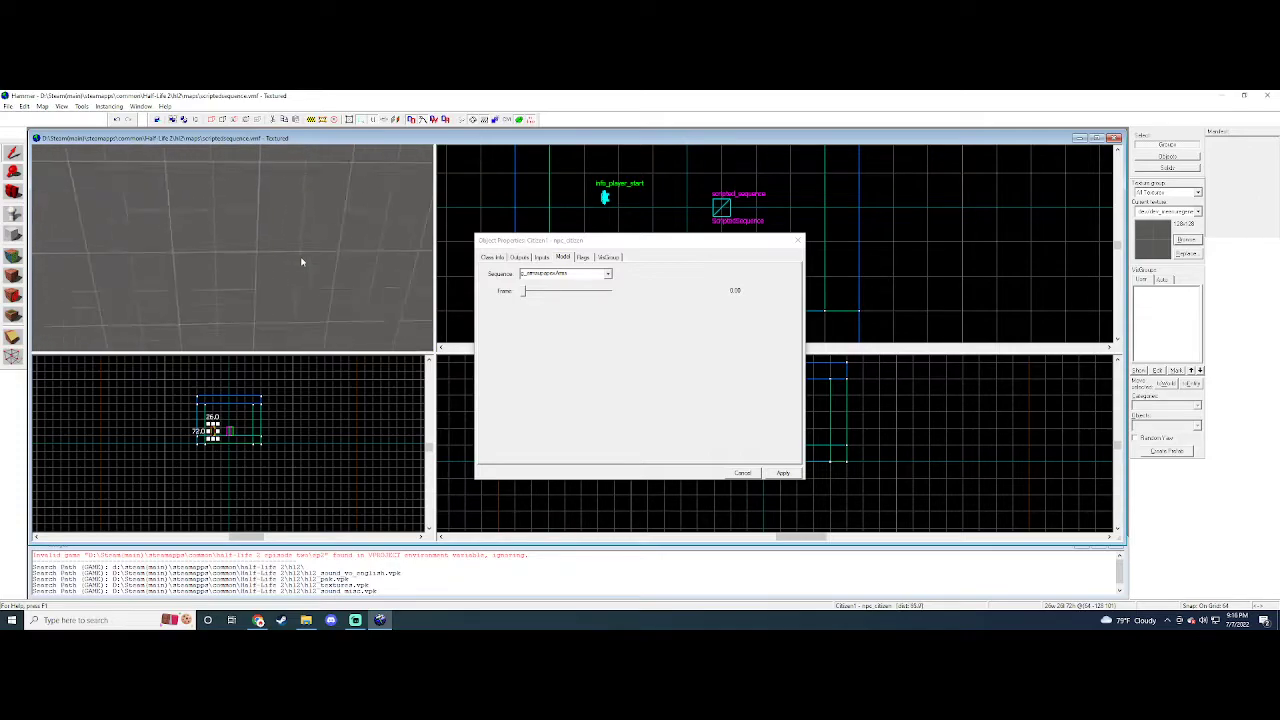
{"action": "key", "text": "Down"}
{"action": "key", "text": "a"}
{"action": "key", "text": "Right"}
{"action": "key", "text": "Down"}
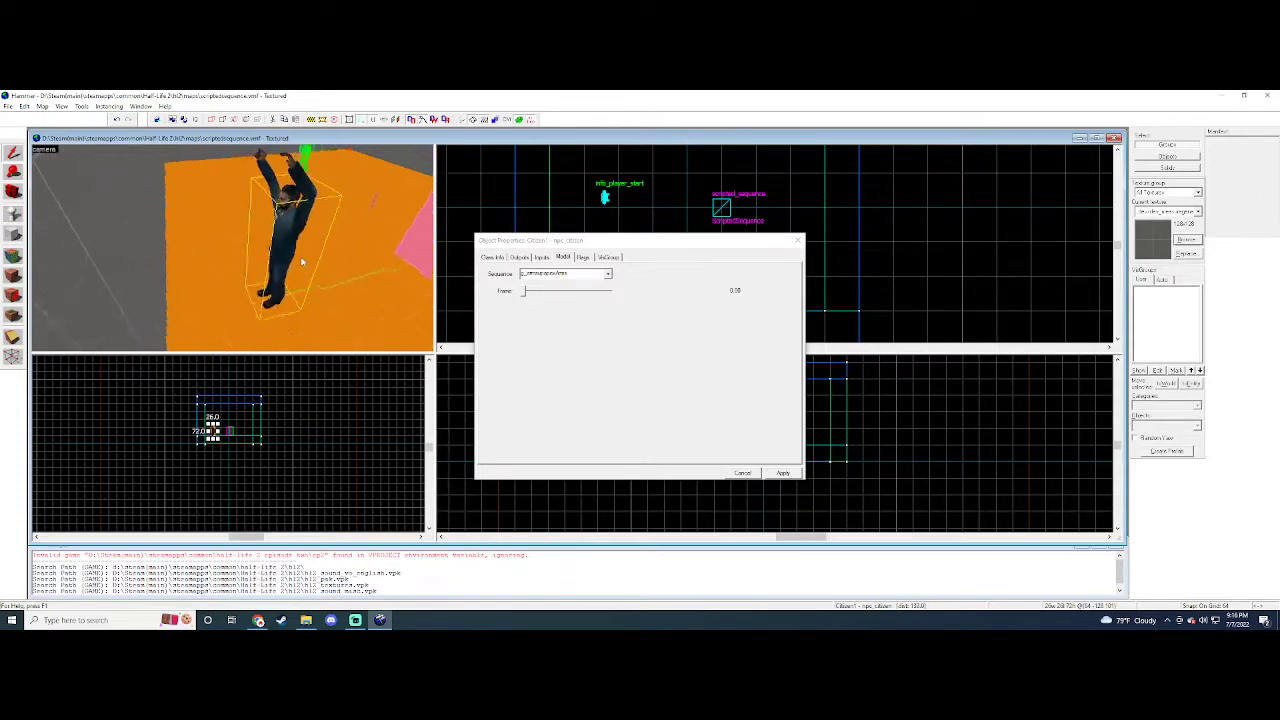
{"action": "key", "text": "d"}
{"action": "key", "text": "Left"}
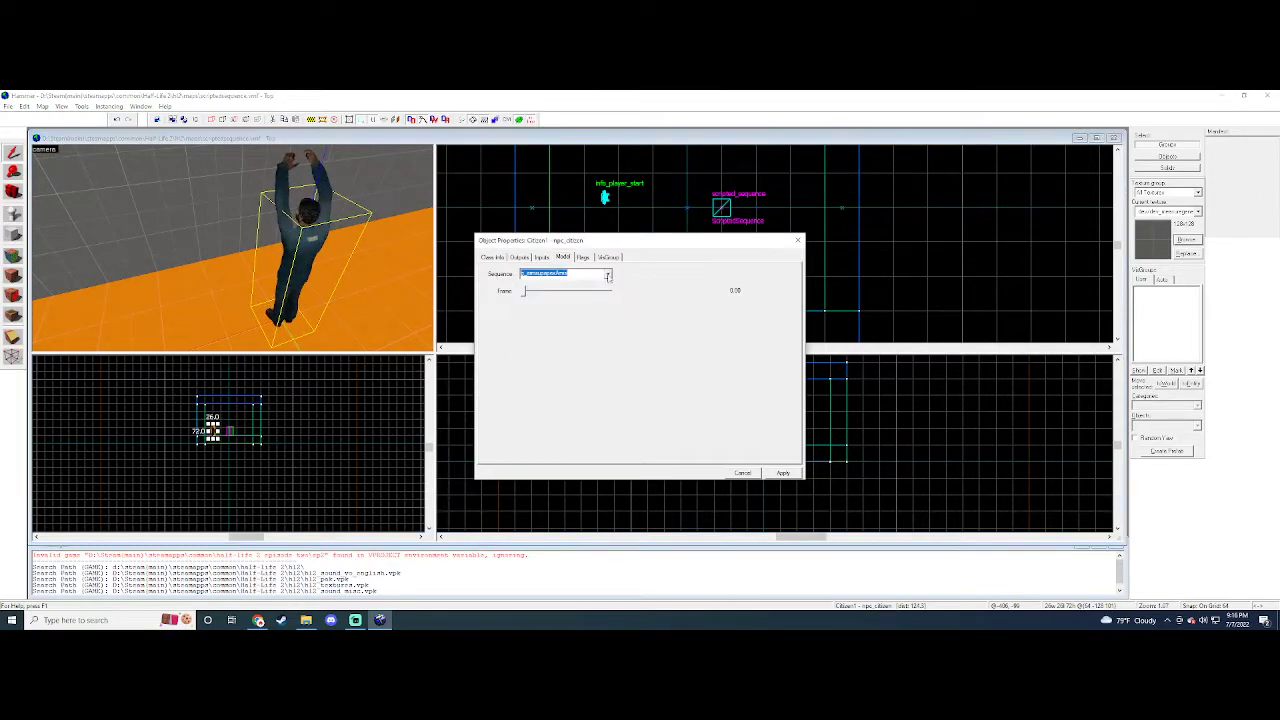
- Preview further gesture animations on the citizen's model, including g_buttonpush_rifle and g_clap
{"action": "left_click", "coordinate": [607, 274]}
{"action": "left_click", "coordinate": [560, 385]}
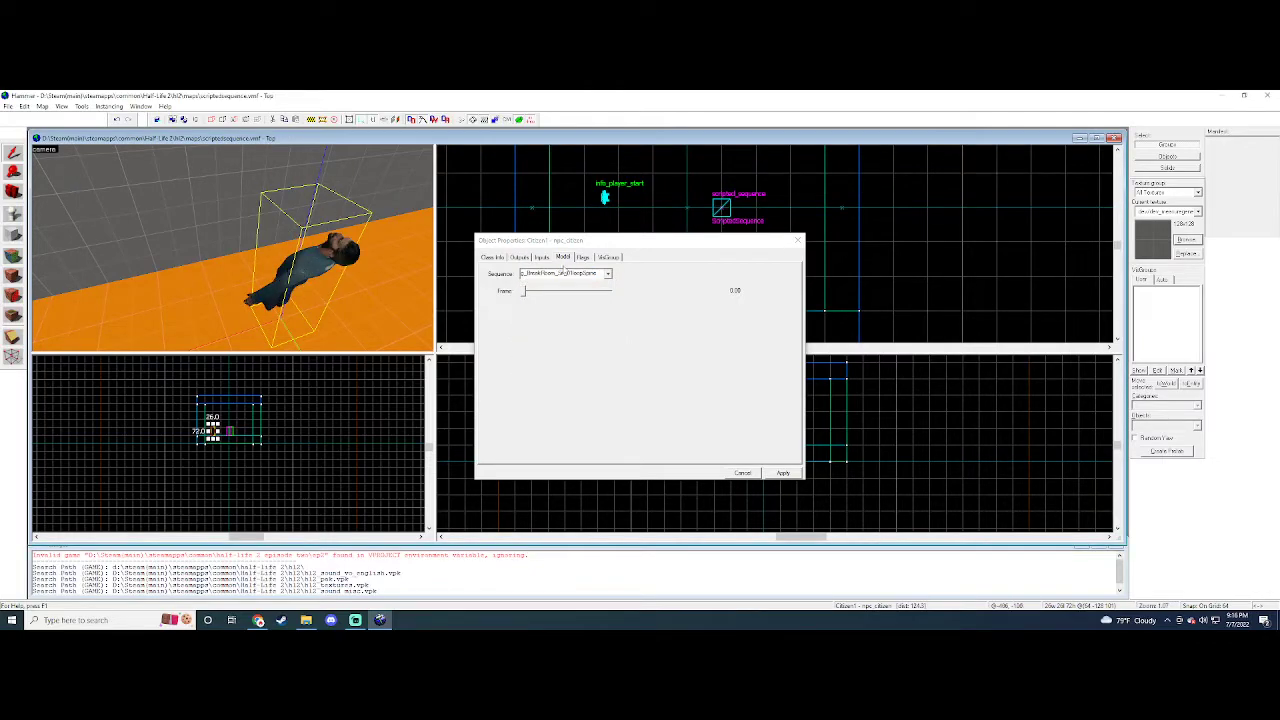
{"action": "left_click", "coordinate": [606, 275]}
{"action": "scroll", "coordinate": [569, 353], "scroll_direction": "down", "scroll_amount": 4}
{"action": "left_click", "coordinate": [569, 350]}
{"action": "left_click", "coordinate": [607, 275]}
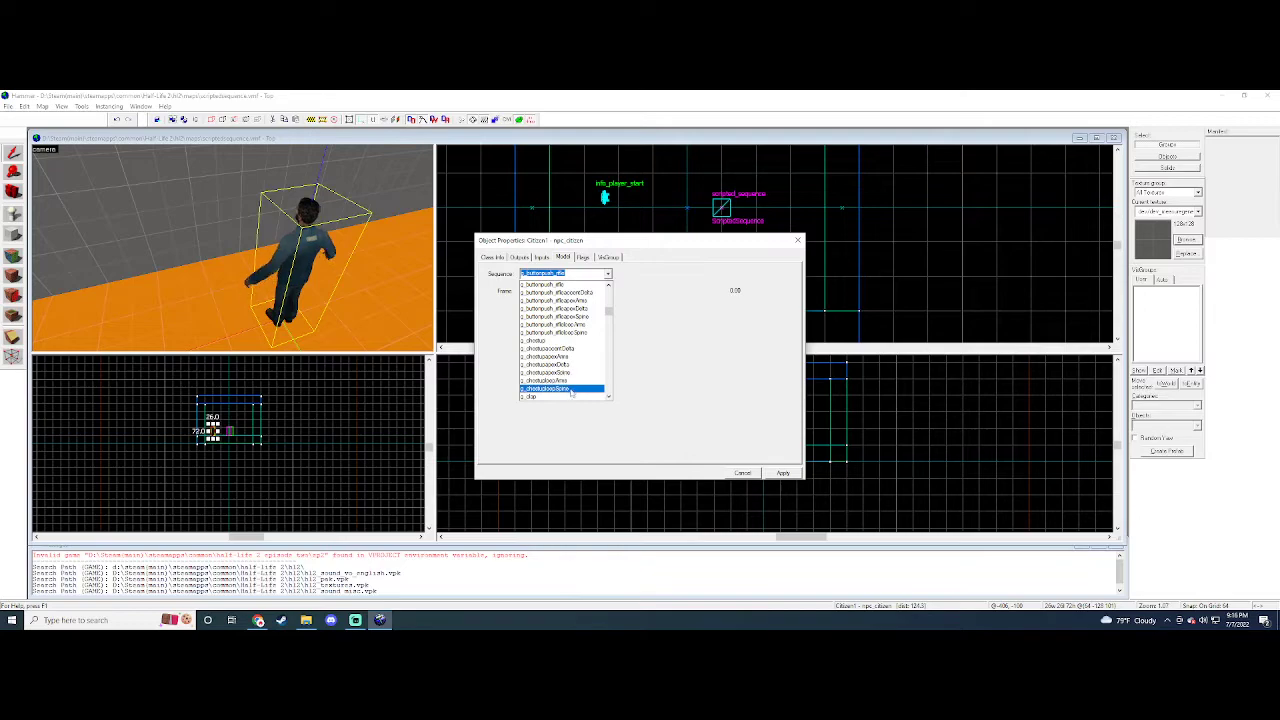
{"action": "left_click", "coordinate": [570, 396]}
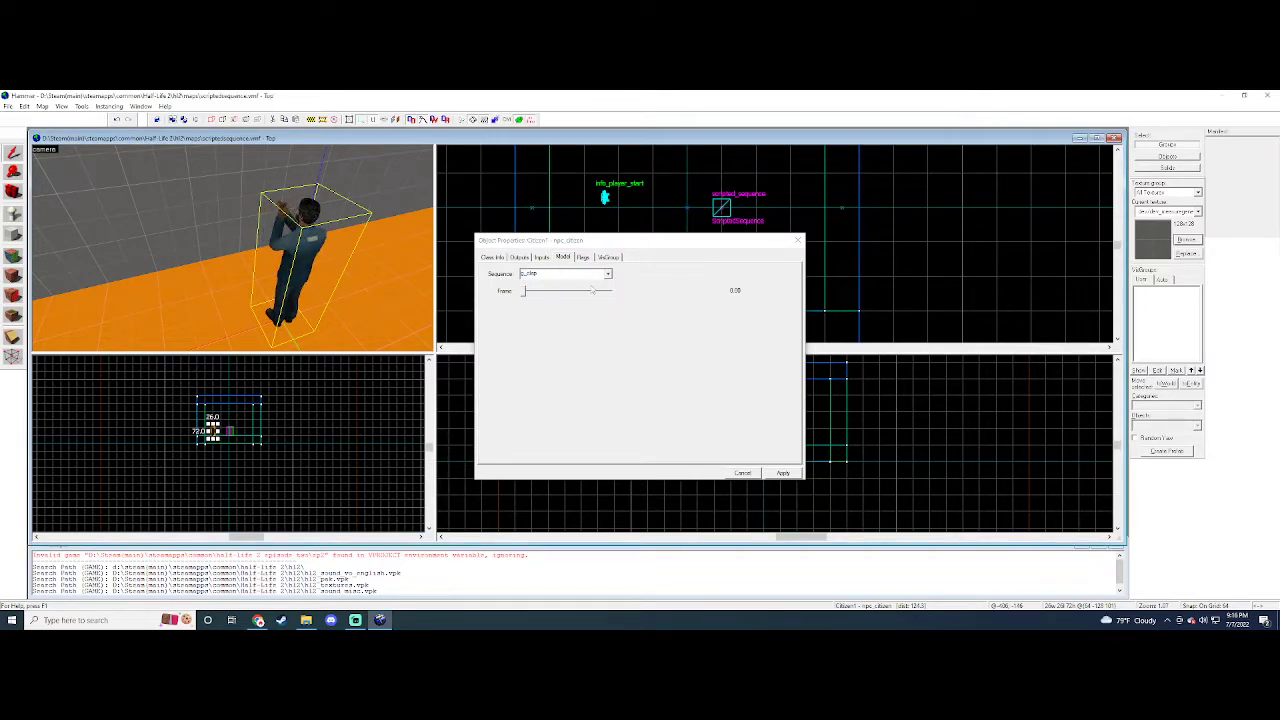
- Preview the g_d2_coast03_PostBattle_Idle01 and g_claploopArms animations on the citizen's model
{"action": "left_click", "coordinate": [607, 274]}
{"action": "scroll", "coordinate": [569, 349], "scroll_direction": "down", "scroll_amount": 1}
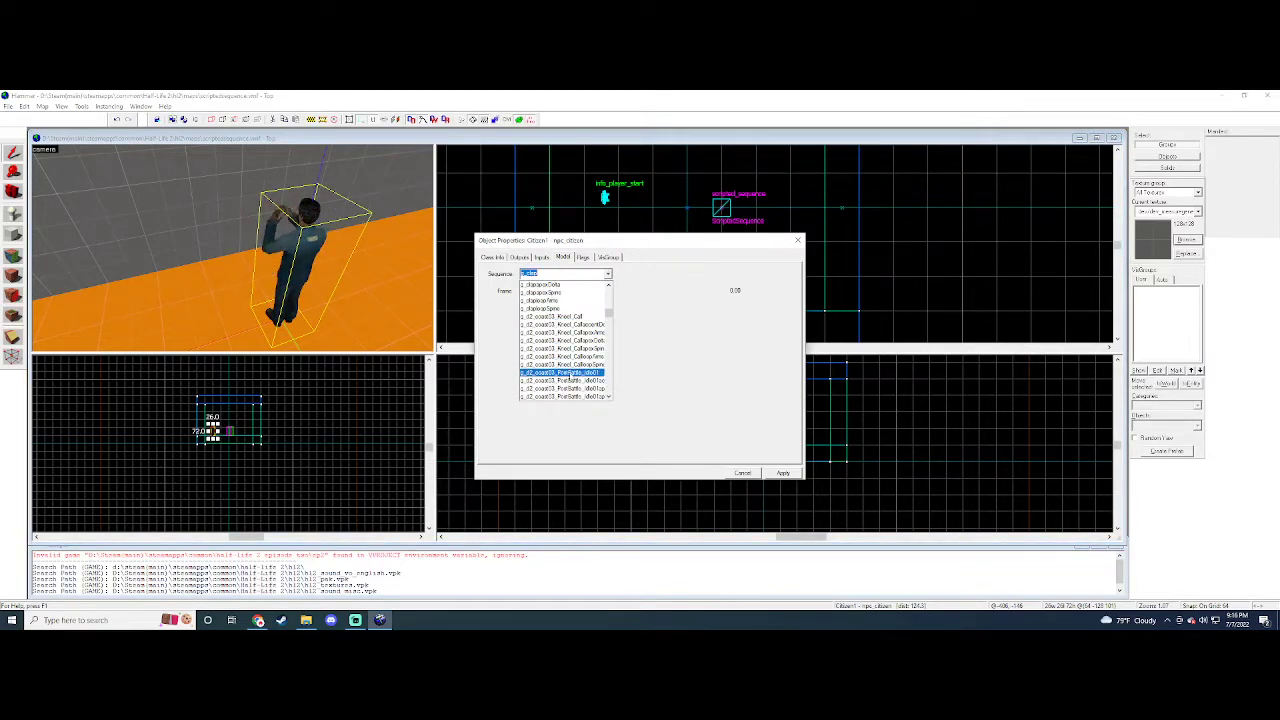
{"action": "left_click", "coordinate": [569, 371]}
{"action": "left_click", "coordinate": [580, 274]}
{"action": "scroll", "coordinate": [585, 316], "scroll_direction": "up", "scroll_amount": 2}
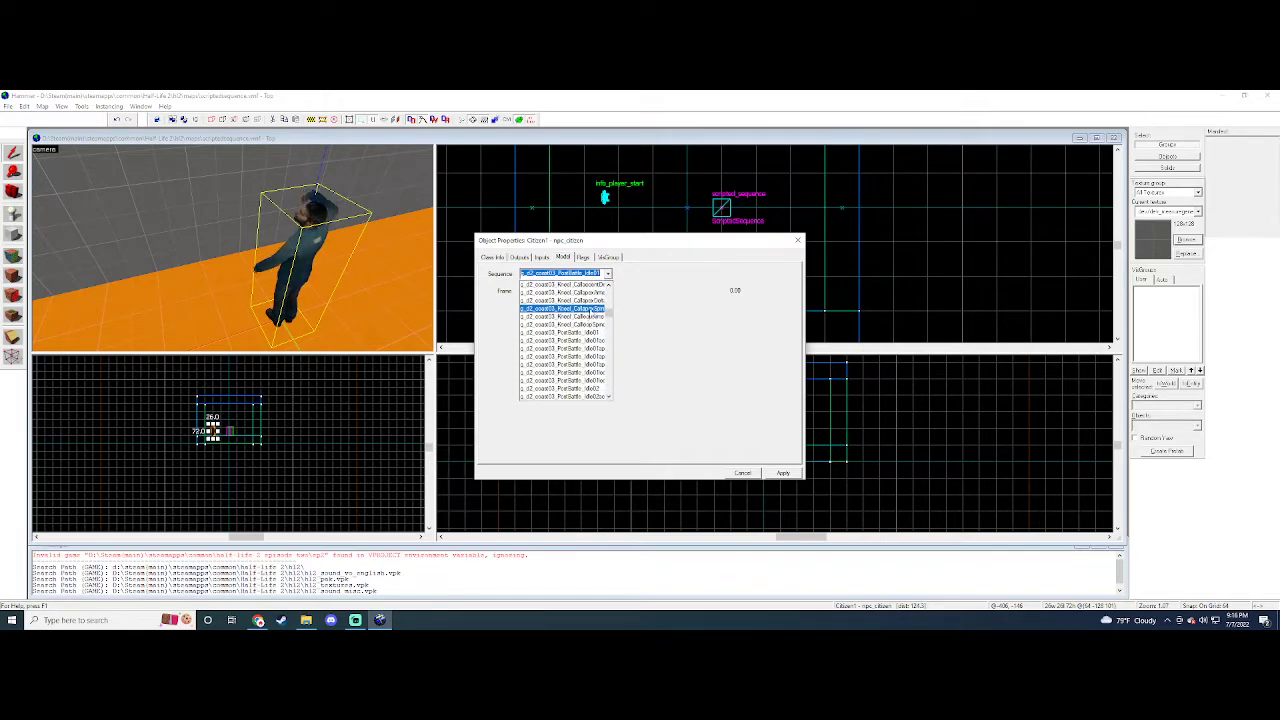
{"action": "scroll", "coordinate": [580, 316], "scroll_direction": "up", "scroll_amount": 4}
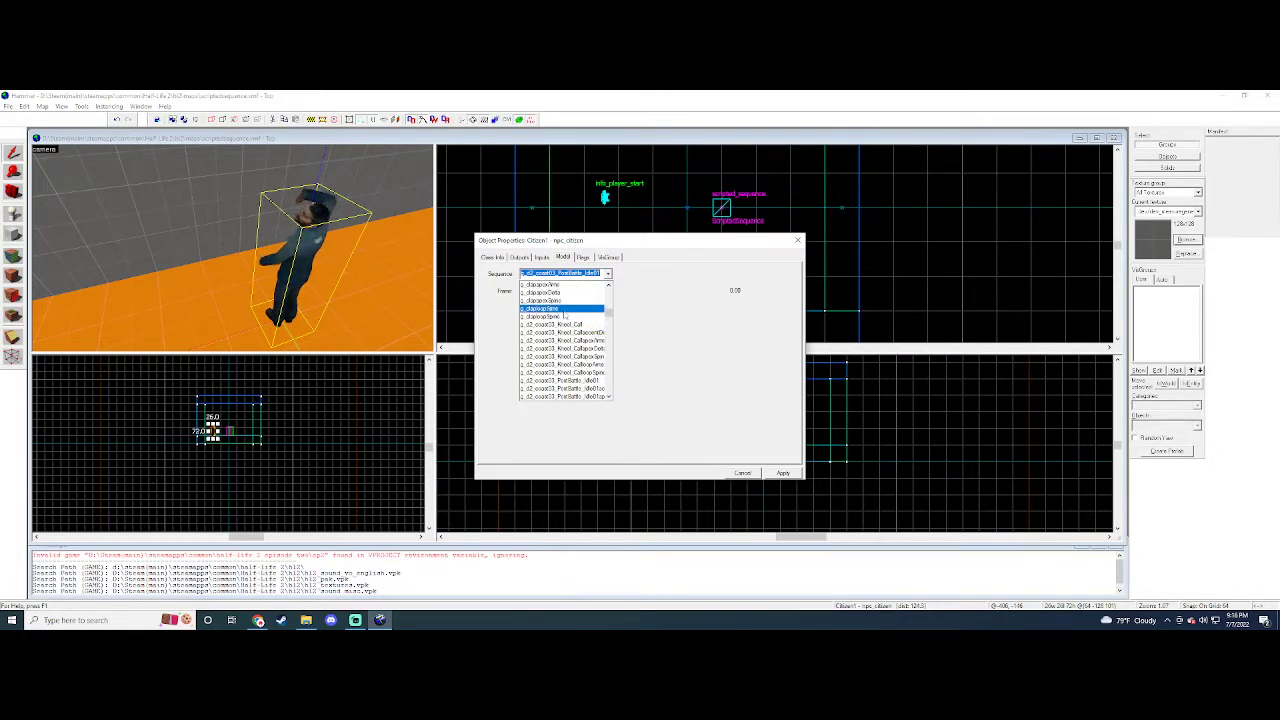
{"action": "left_click", "coordinate": [562, 332]}
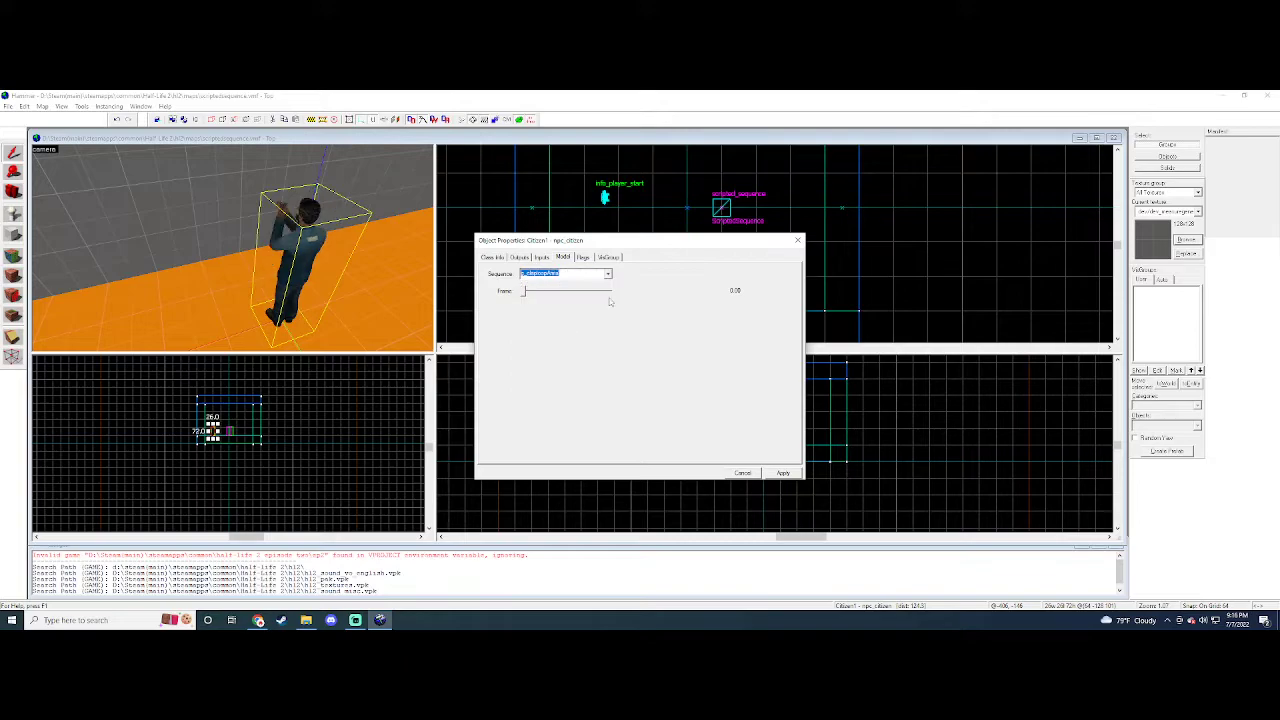
- Step through the sequences around g_claploopArms to g_clapapexSpine and examine the citizen's pose from the front
{"action": "left_click", "coordinate": [607, 273]}
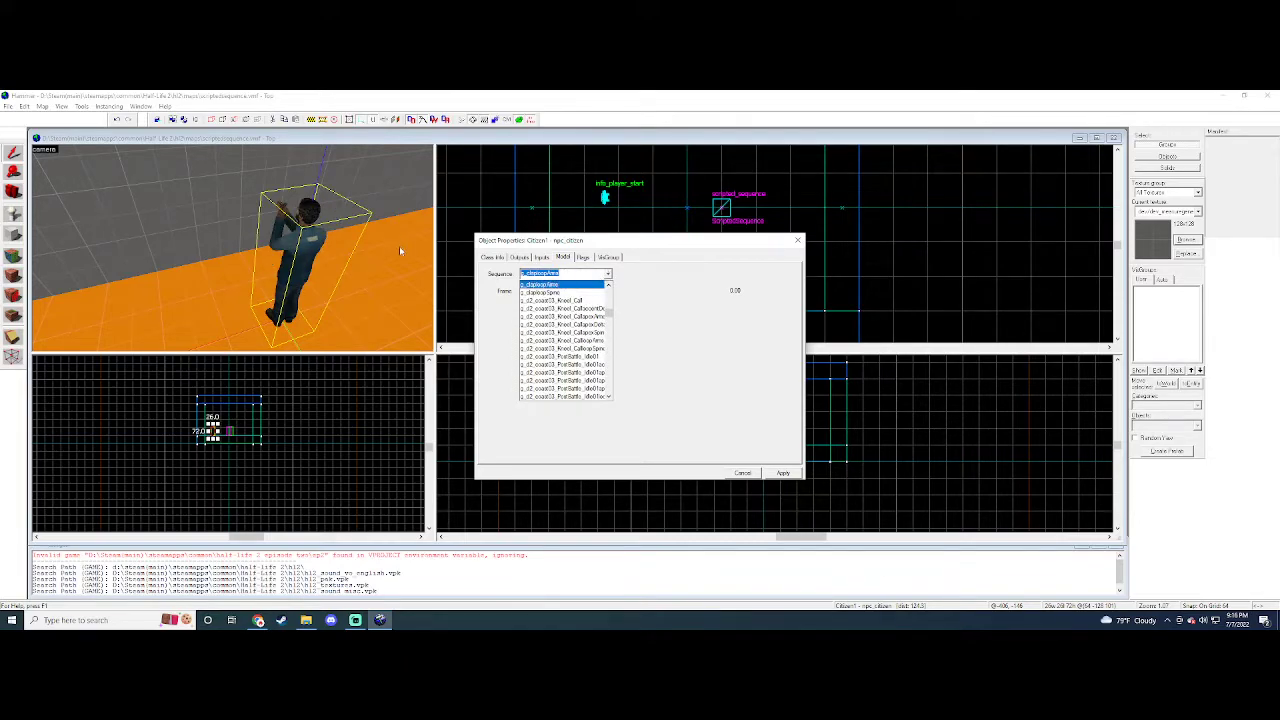
{"action": "key", "text": "Up"}
{"action": "key", "text": "Down"}
{"action": "key", "text": "Down"}
{"action": "key", "text": "Up"}
{"action": "key", "text": "Up"}
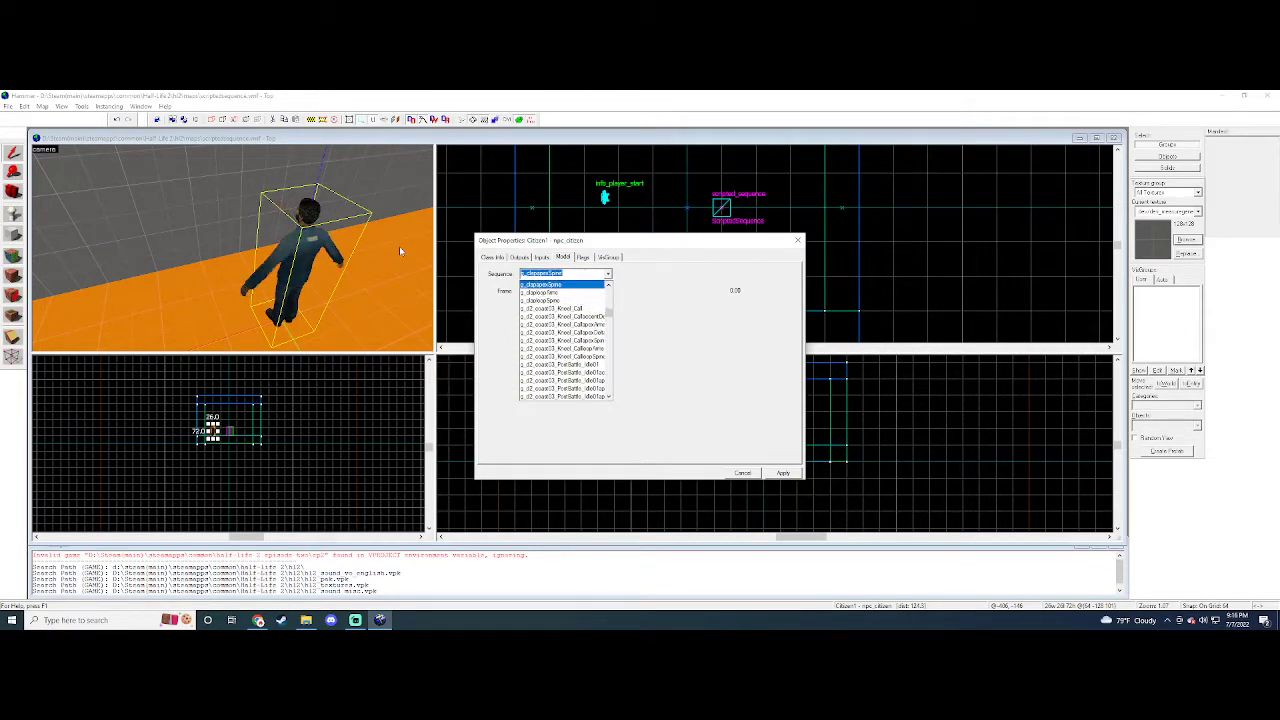
{"action": "left_click", "coordinate": [399, 250]}
{"action": "key", "text": "d"}
{"action": "key", "text": "Left"}
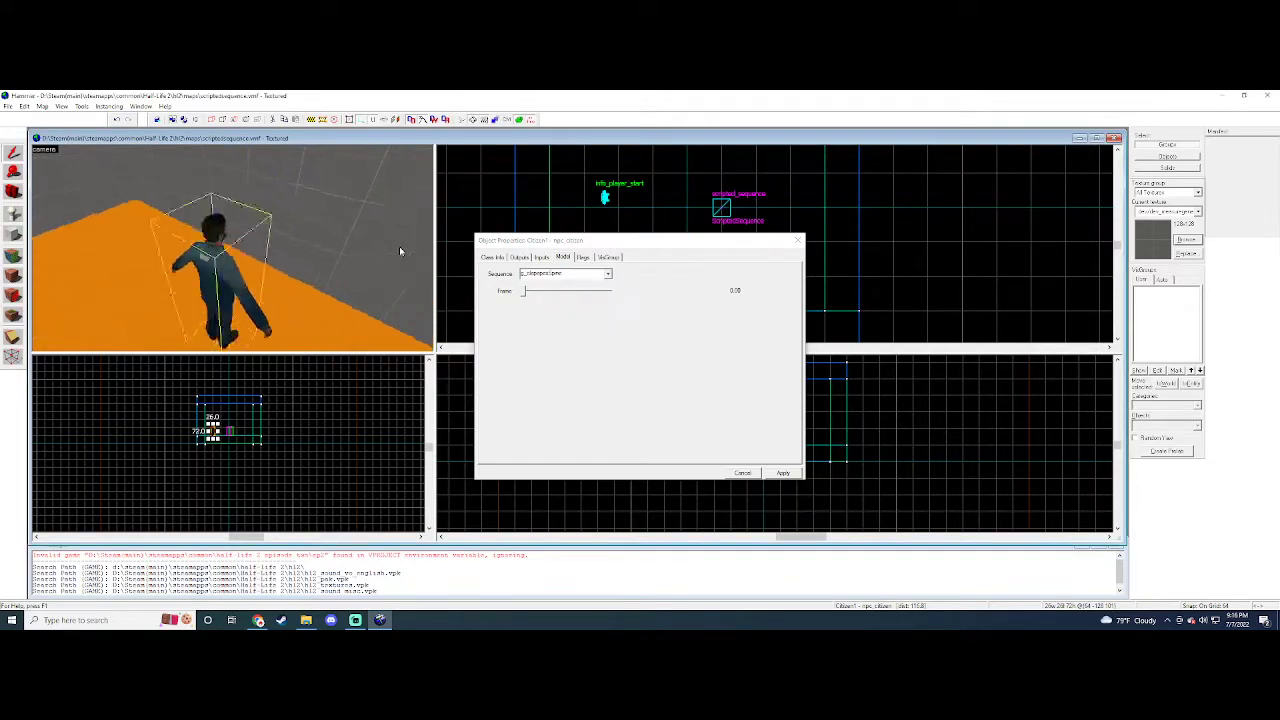
{"action": "key", "text": "d"}
{"action": "key", "text": "Down"}
{"action": "key", "text": "Left"}
- Choose g_clap as the citizen model's displayed sequence and copy the sequence name
{"action": "left_click", "coordinate": [607, 273]}
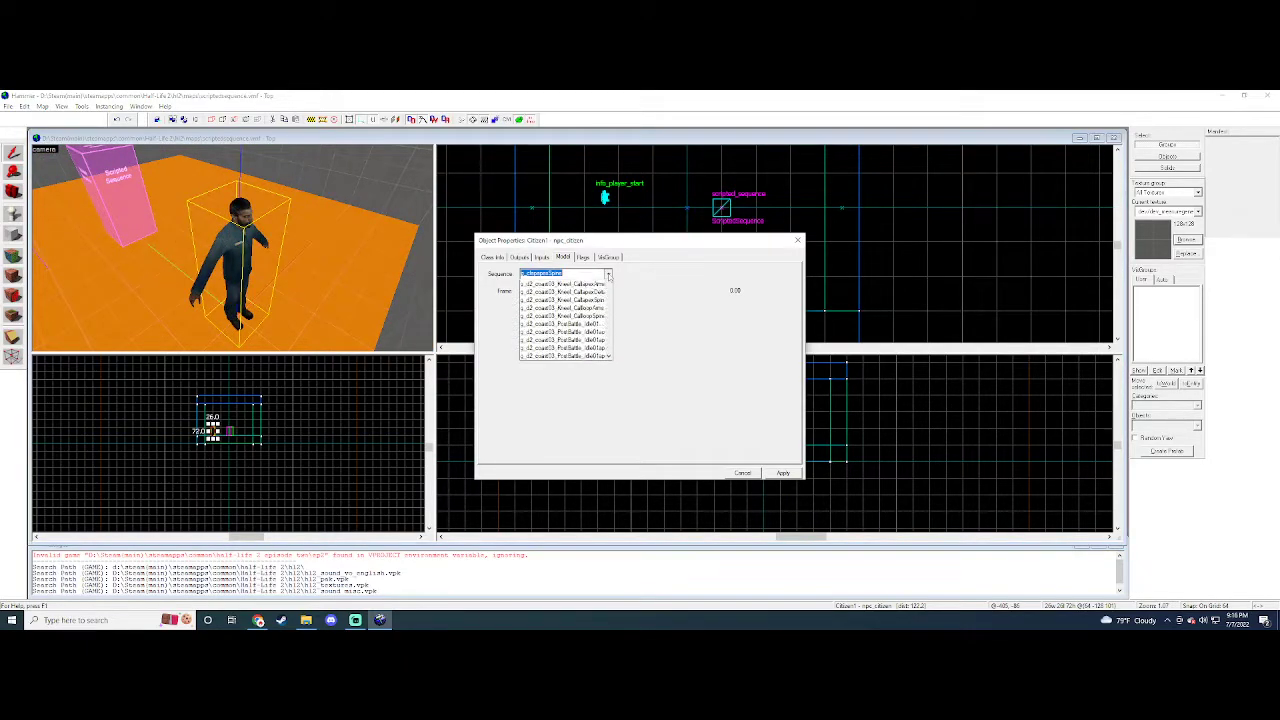
{"action": "left_click", "coordinate": [571, 316]}
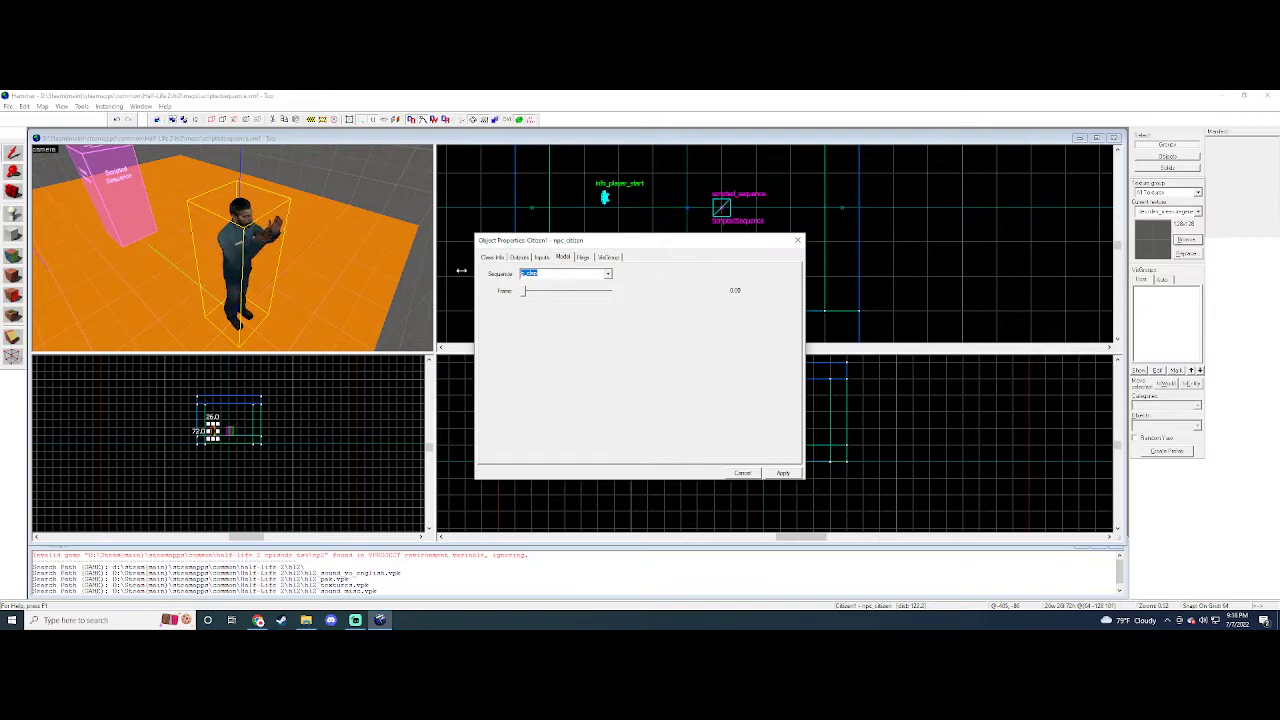
{"action": "left_click", "coordinate": [272, 254]}
{"action": "key", "text": "z"}
{"action": "key", "text": "a"}
{"action": "key", "text": "z"}
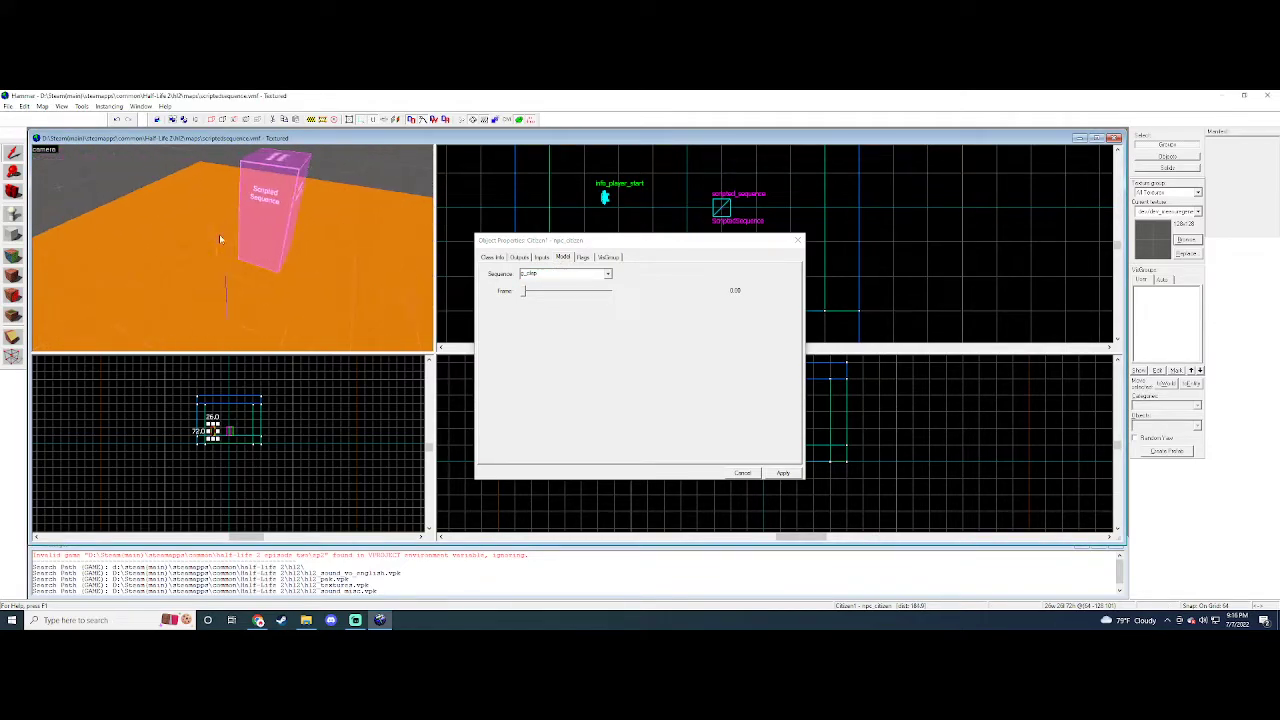
{"action": "left_click", "coordinate": [546, 272]}
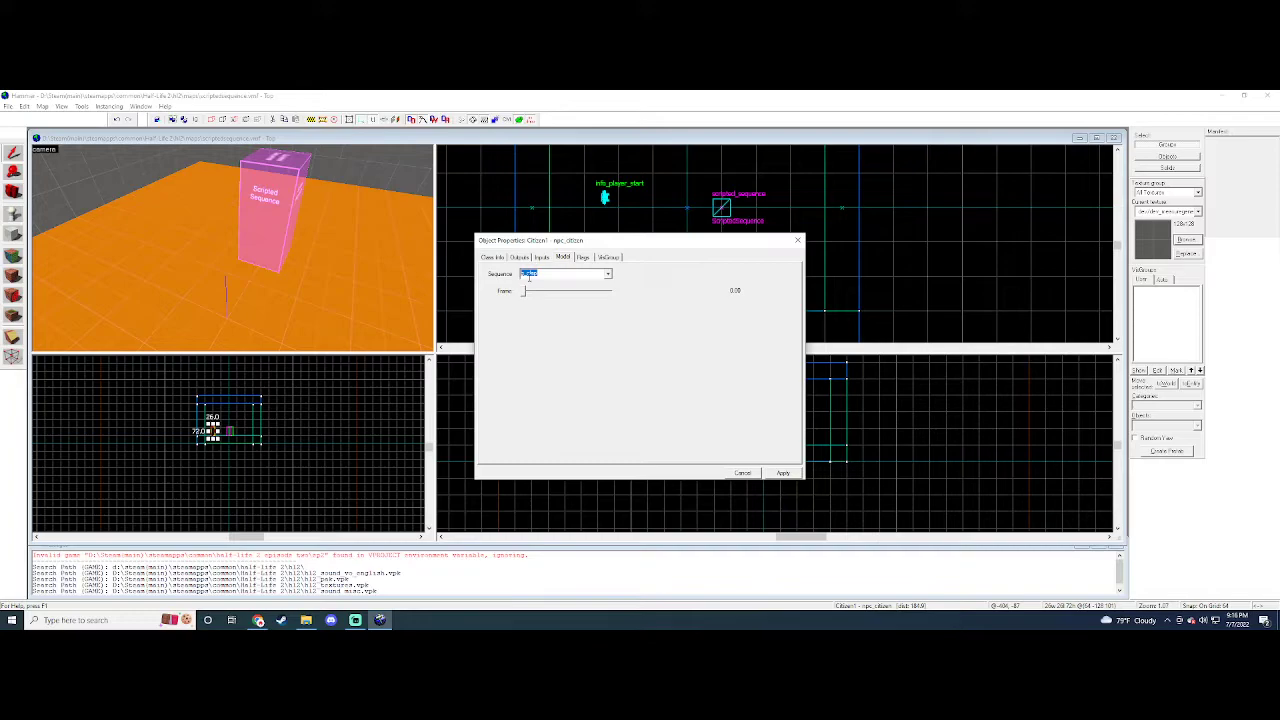
{"action": "right_click", "coordinate": [539, 273]}
{"action": "left_click", "coordinate": [562, 306]}
- Set the scripted sequence's Action Animation to g_clap, apply it and close the object's properties
{"action": "left_click", "coordinate": [293, 215]}
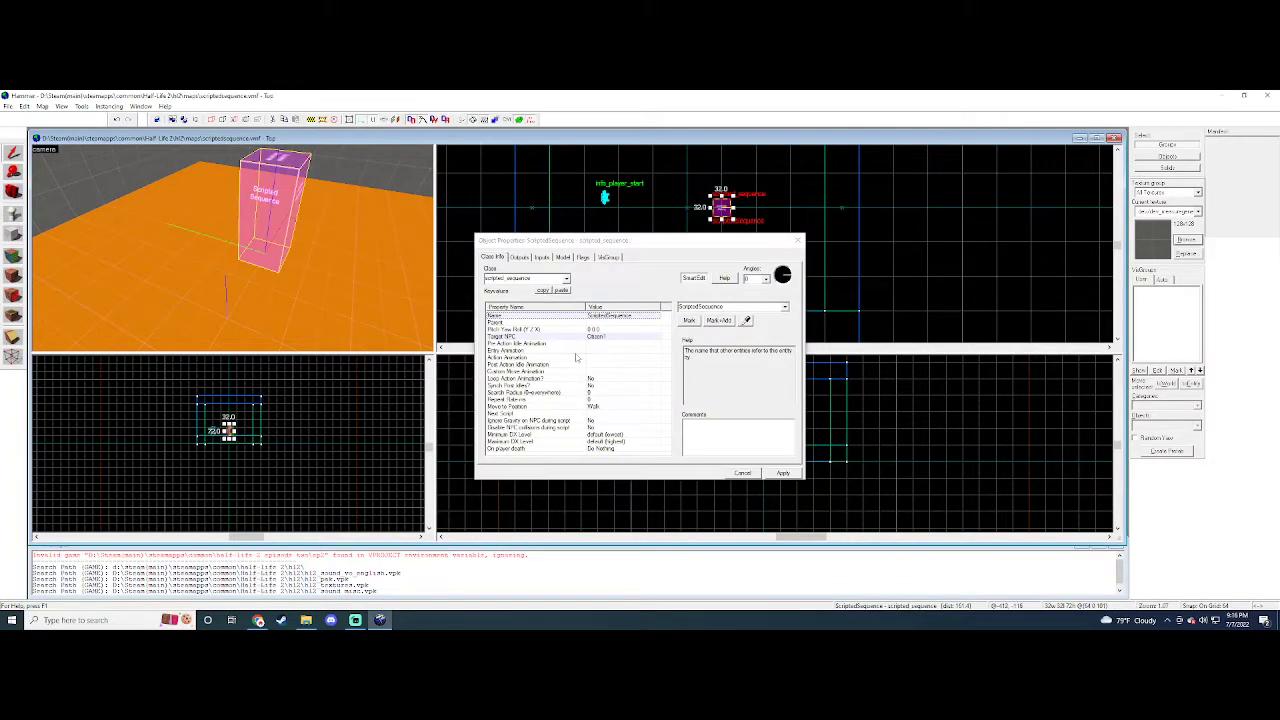
{"action": "left_click", "coordinate": [576, 357]}
{"action": "type", "text": "g_sleep"}
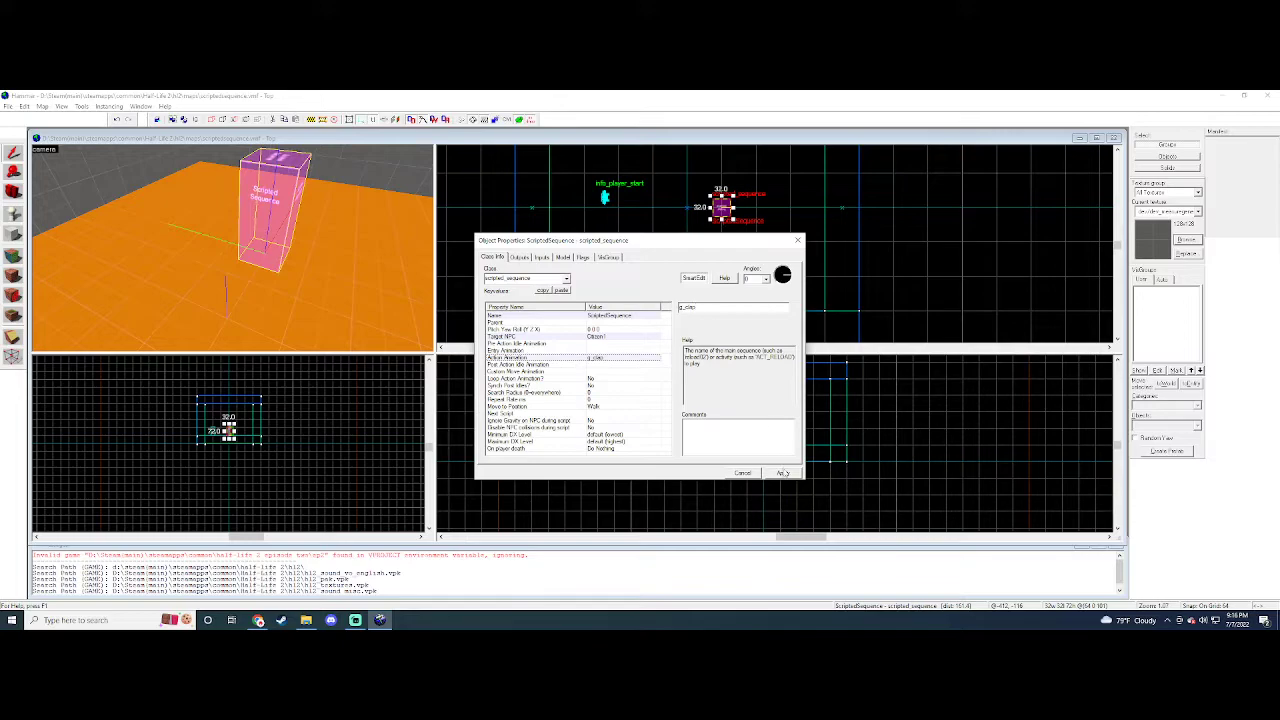
{"action": "left_click", "coordinate": [797, 240]}
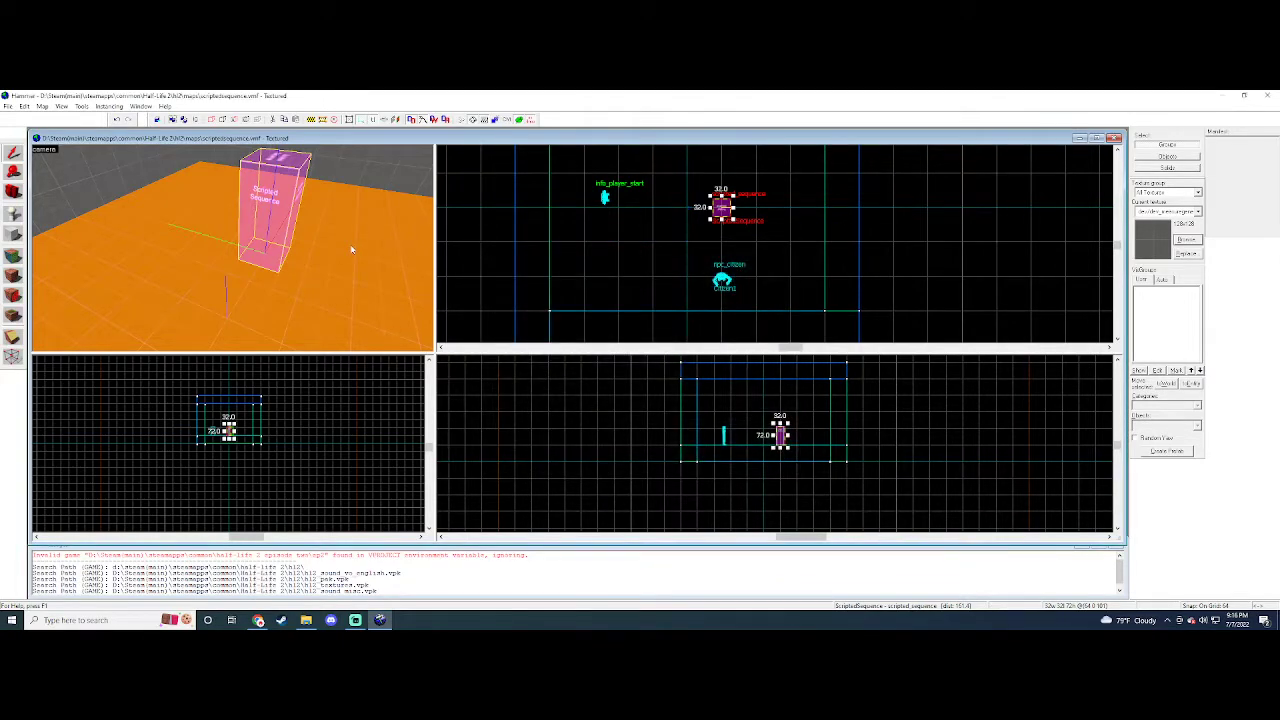
- Create a 16 by 16 unit block about 23 units tall on the floor just in front of info_player_start
{"action": "key", "text": "z"}
{"action": "key", "text": "s"}
{"action": "key", "text": "z"}
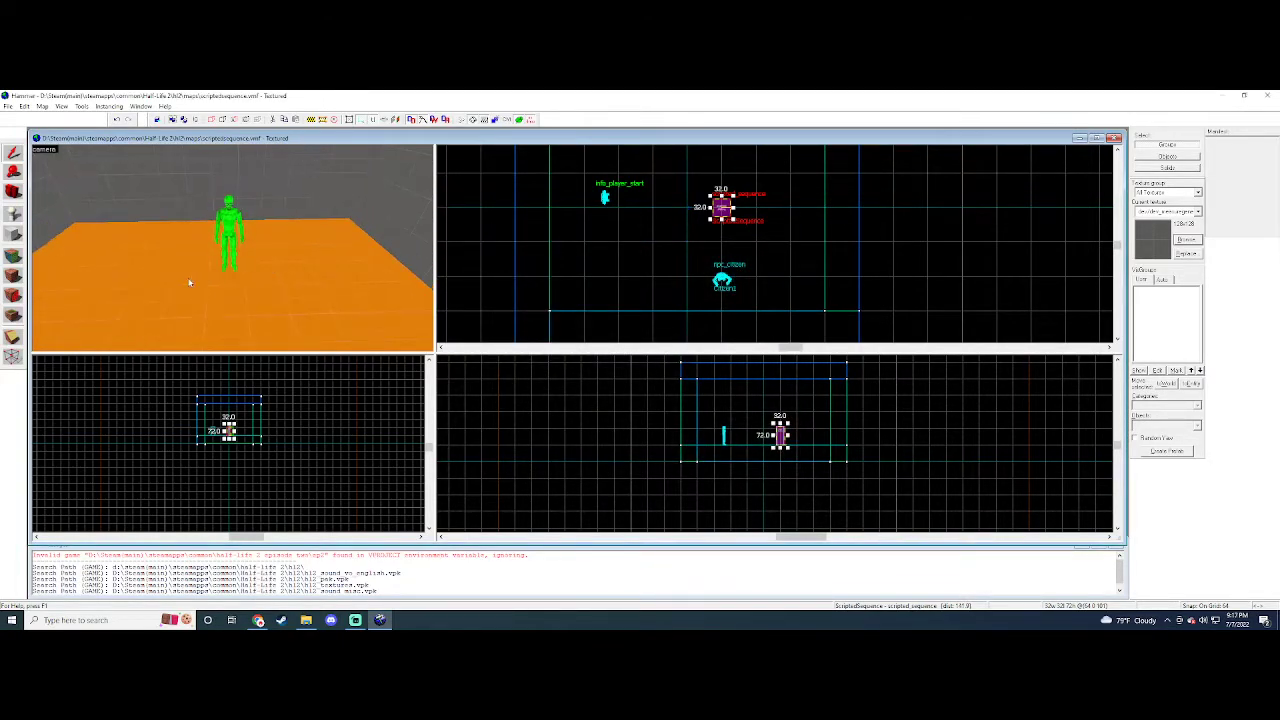
{"action": "left_click", "coordinate": [12, 234]}
{"action": "scroll", "coordinate": [735, 253], "scroll_direction": "down", "scroll_amount": 4}
{"action": "scroll", "coordinate": [700, 236], "scroll_direction": "up", "scroll_amount": 6}
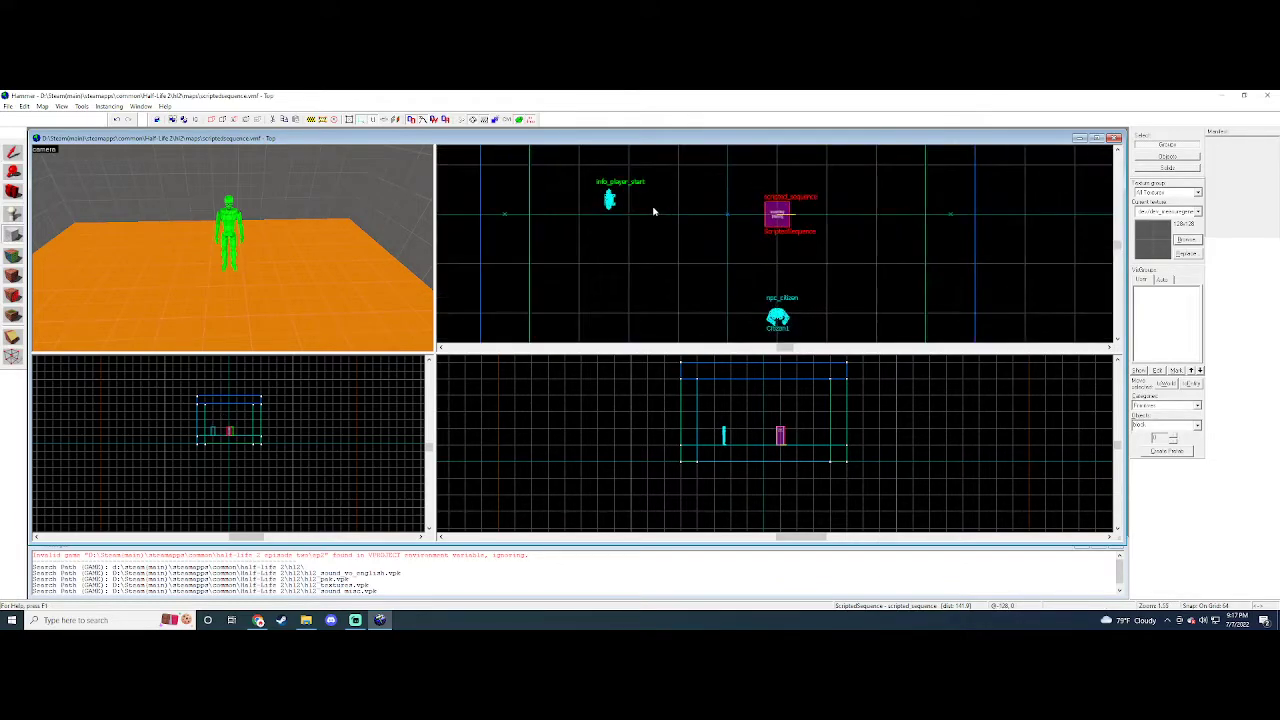
{"action": "scroll", "coordinate": [654, 211], "scroll_direction": "down", "scroll_amount": 3}
{"action": "key", "text": "["}
{"action": "key", "text": "["}
{"action": "scroll", "coordinate": [644, 210], "scroll_direction": "up", "scroll_amount": 3}
{"action": "left_click", "coordinate": [652, 246]}
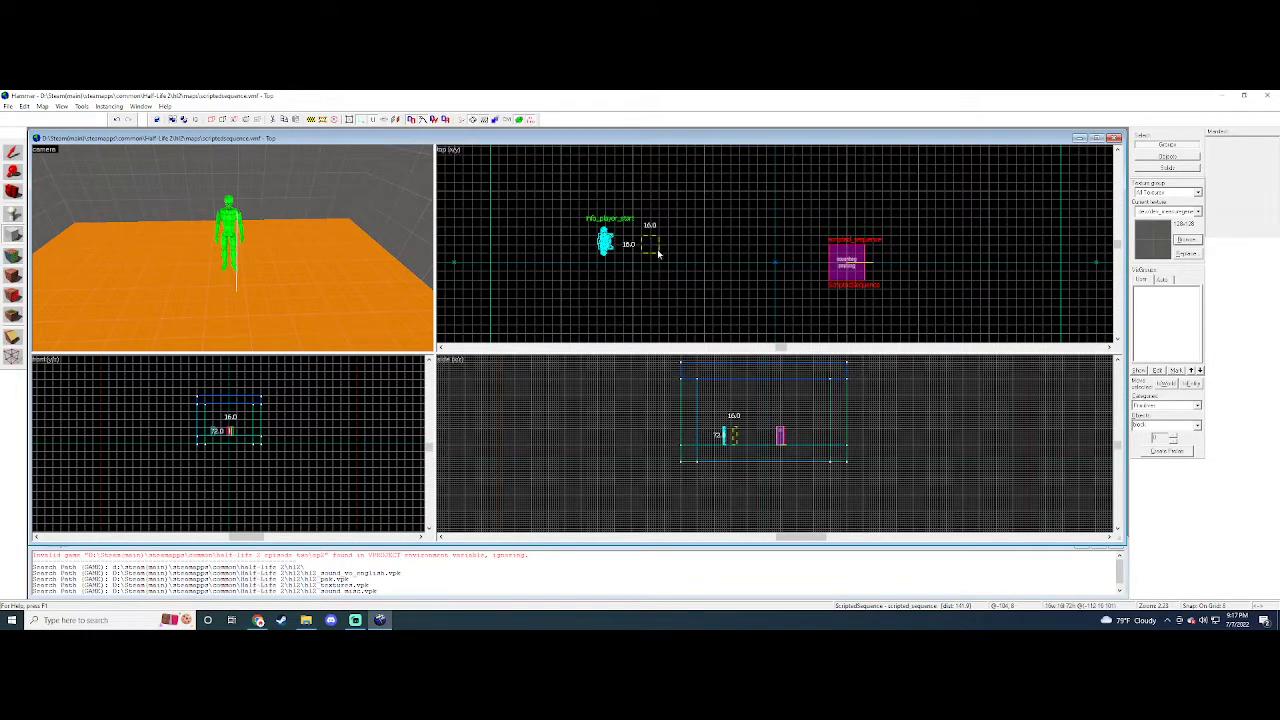
{"action": "key", "text": "Return"}
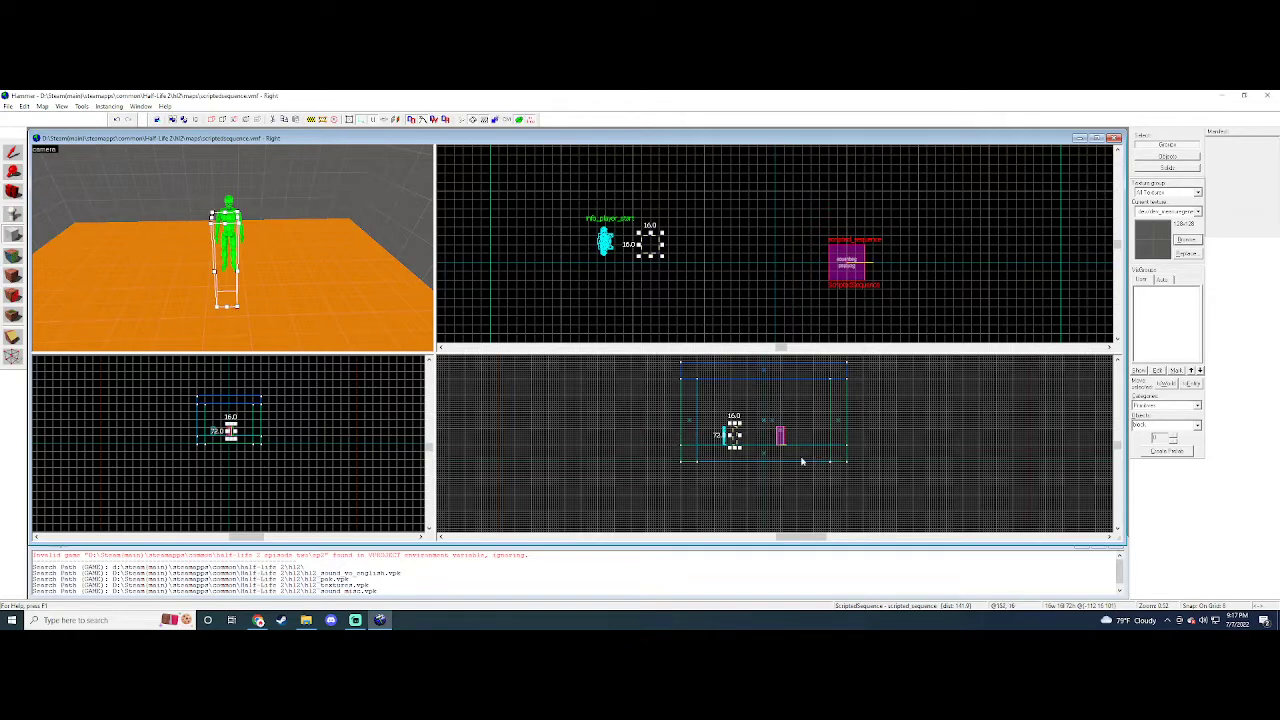
{"action": "scroll", "coordinate": [752, 435], "scroll_direction": "up", "scroll_amount": 3}
{"action": "left_click_drag", "start_coordinate": [688, 393], "coordinate": [689, 437]}
{"action": "key", "text": "Return"}
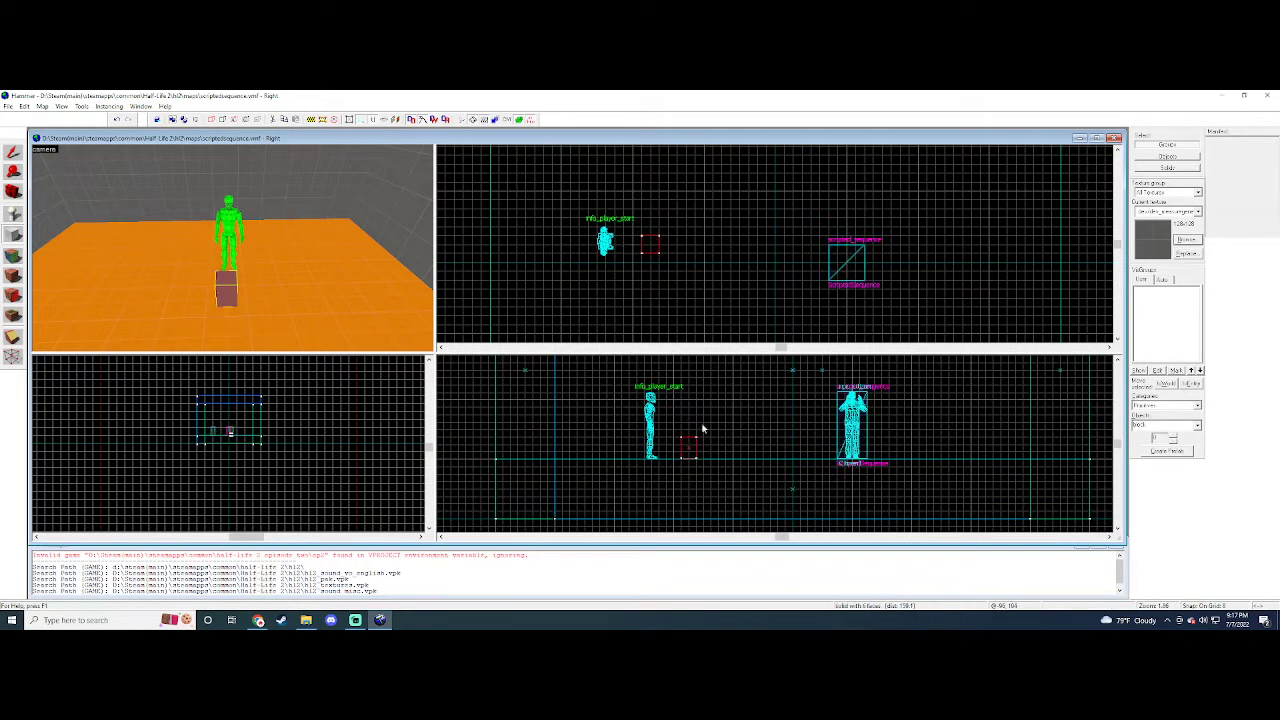
- Resize the new block to 24 by 24 units and 39 units tall, and make the orange dev measure texture current
{"action": "left_click", "coordinate": [14, 152]}
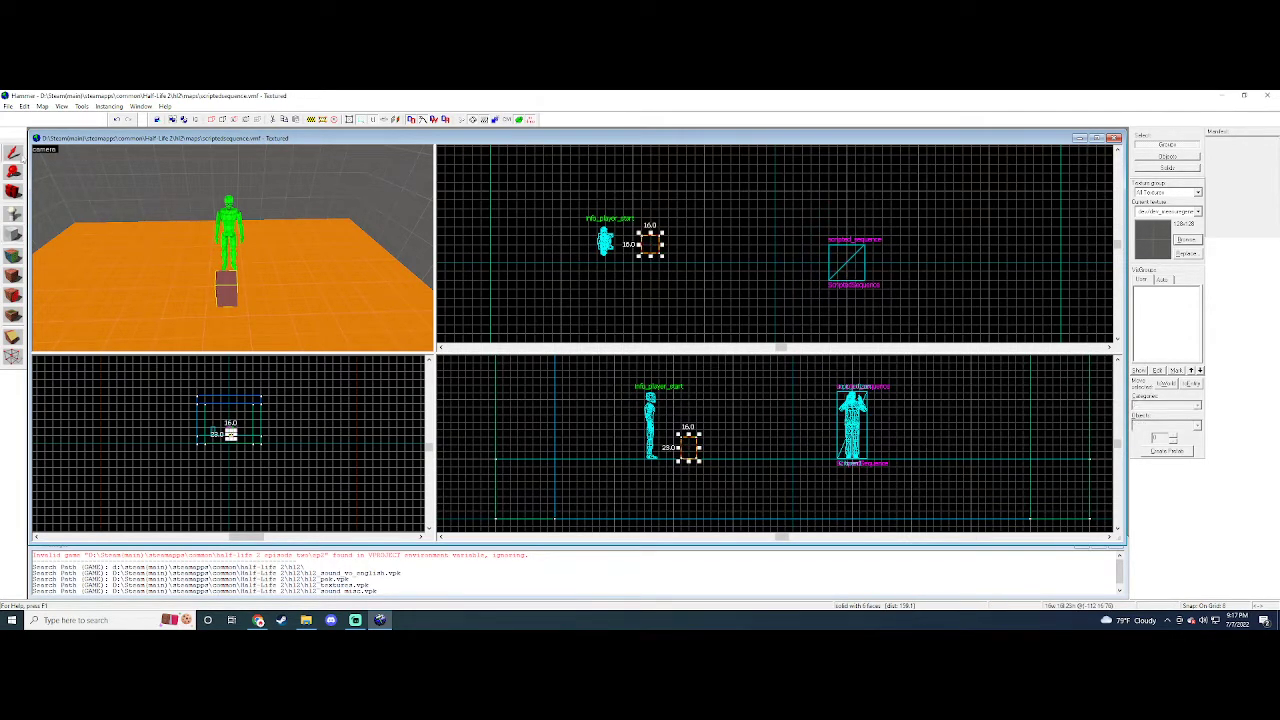
{"action": "left_click_drag", "start_coordinate": [688, 437], "coordinate": [688, 418]}
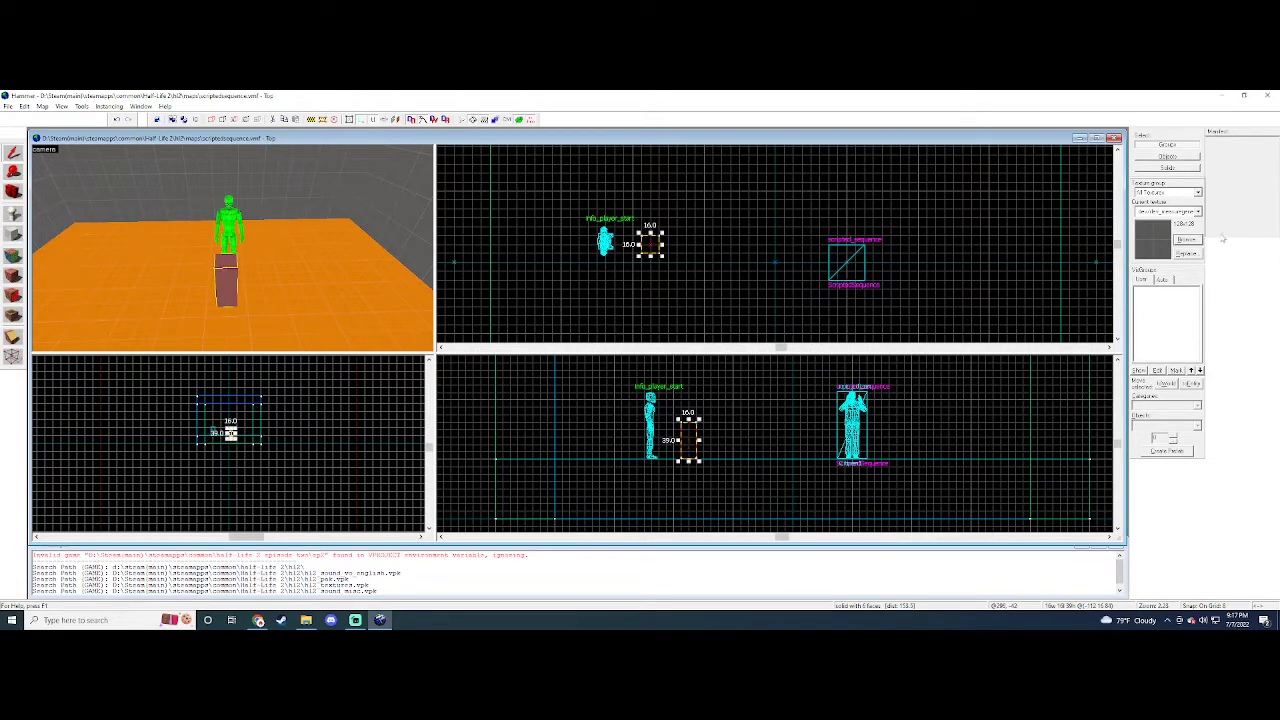
{"action": "left_click", "coordinate": [1188, 241]}
{"action": "double_click", "coordinate": [443, 310]}
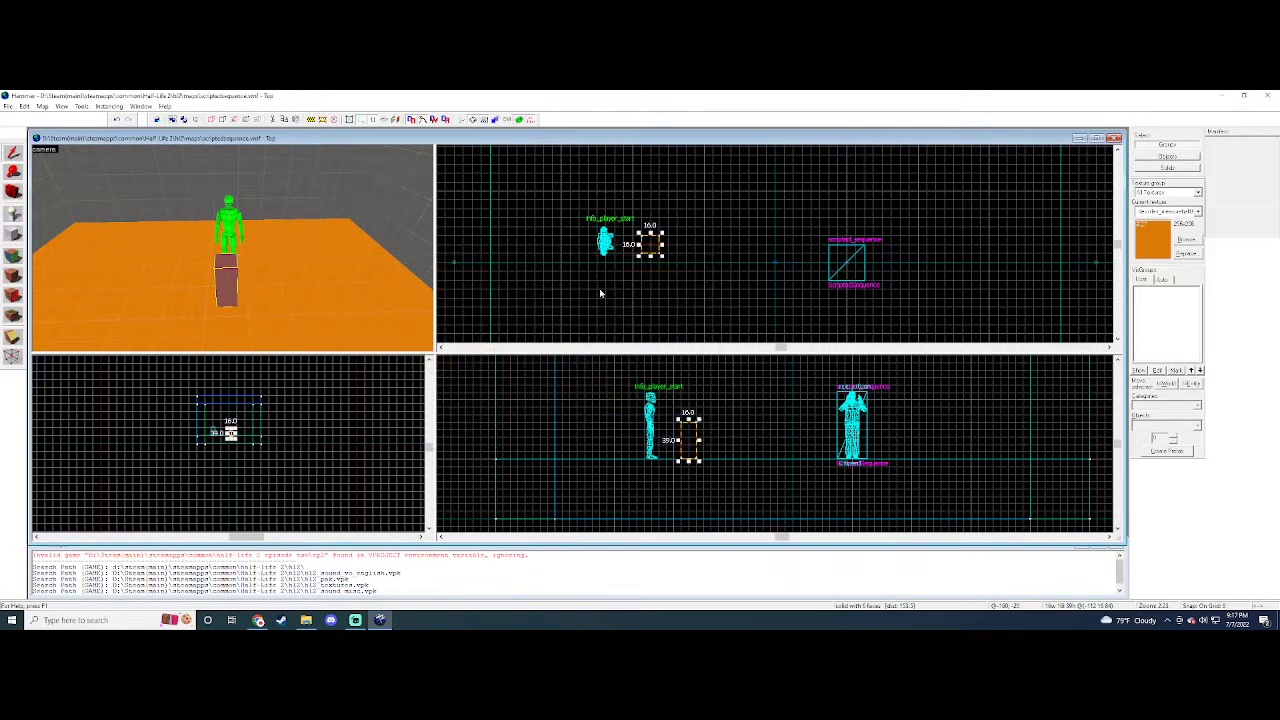
{"action": "scroll", "coordinate": [654, 254], "scroll_direction": "up", "scroll_amount": 6}
{"action": "left_click_drag", "start_coordinate": [676, 264], "coordinate": [702, 284]}
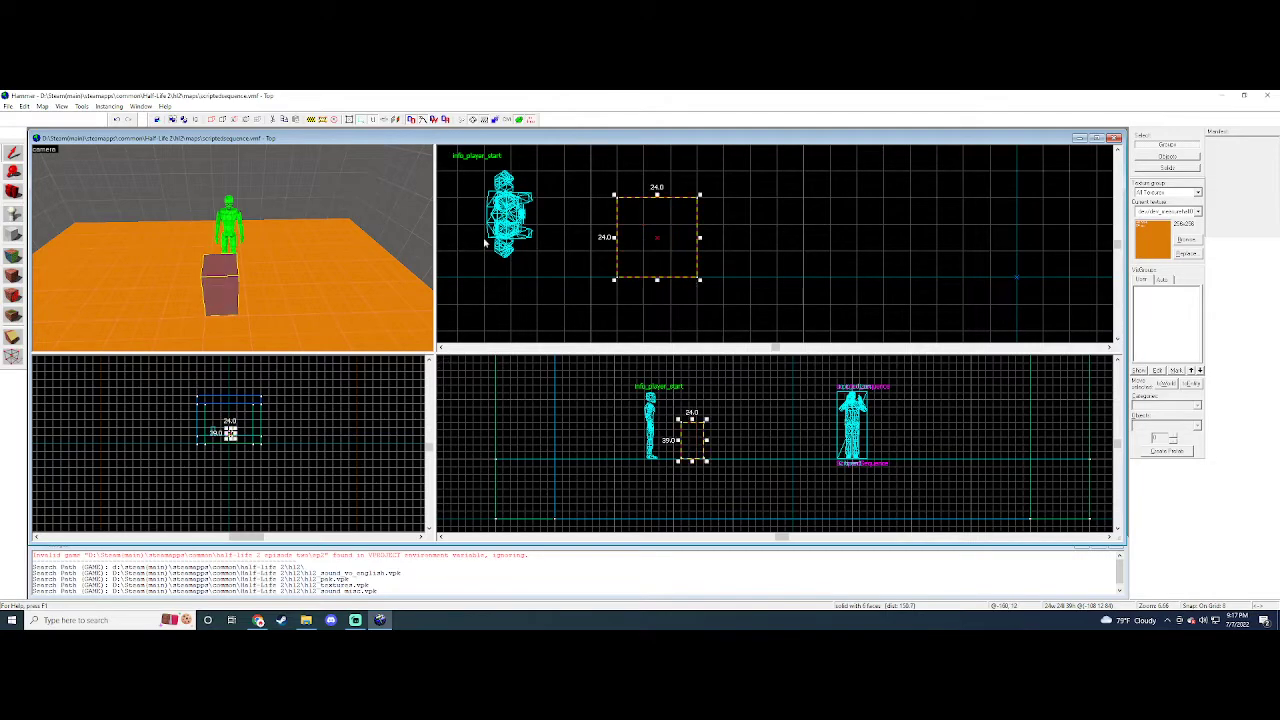
- Create an 8 by 8 by 8 unit orange cube centred on top of the pedestal block
{"action": "left_click", "coordinate": [13, 236]}
{"action": "left_click_drag", "start_coordinate": [643, 224], "coordinate": [668, 249]}
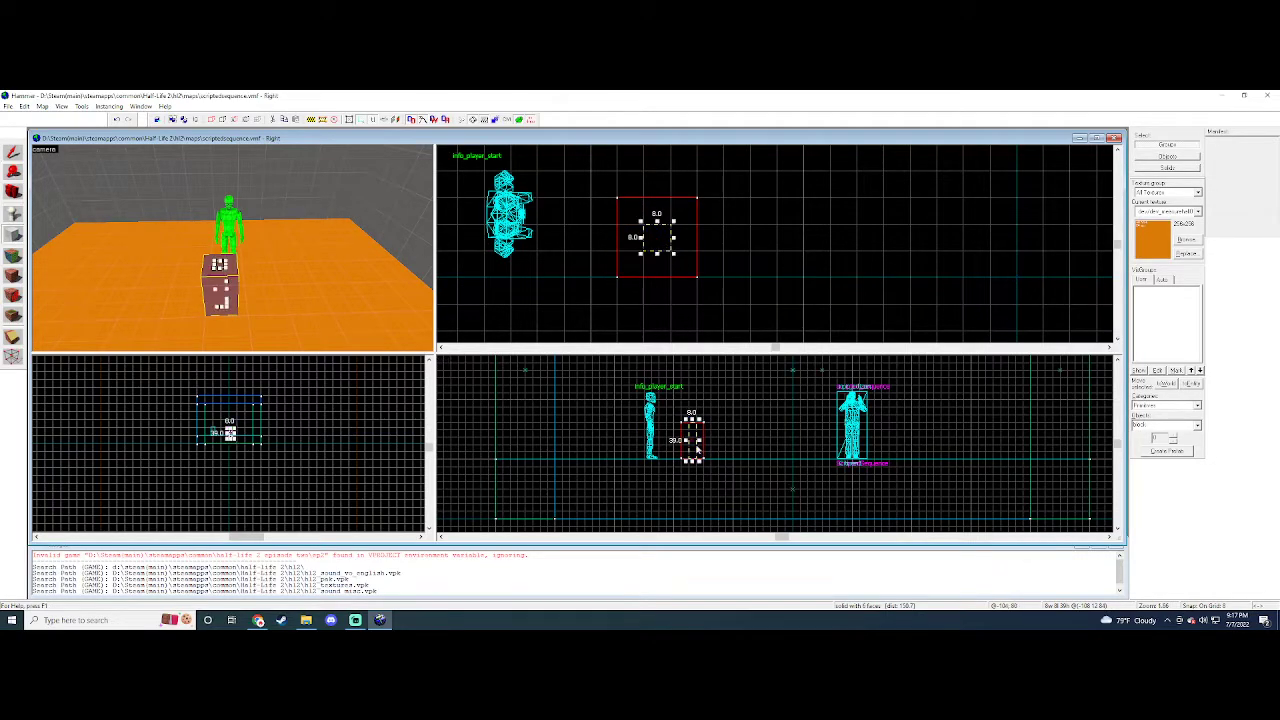
{"action": "scroll", "coordinate": [695, 447], "scroll_direction": "up", "scroll_amount": 4}
{"action": "left_click_drag", "start_coordinate": [689, 468], "coordinate": [693, 395]}
{"action": "left_click_drag", "start_coordinate": [661, 287], "coordinate": [660, 252]}
{"action": "left_click_drag", "start_coordinate": [658, 192], "coordinate": [660, 222]}
{"action": "key", "text": "Return"}
- Tie the orange cube to an entity and set its class to func_button
{"action": "key", "text": "z"}
{"action": "key", "text": "a"}
{"action": "key", "text": "z"}
{"action": "key", "text": "ctrl+t"}
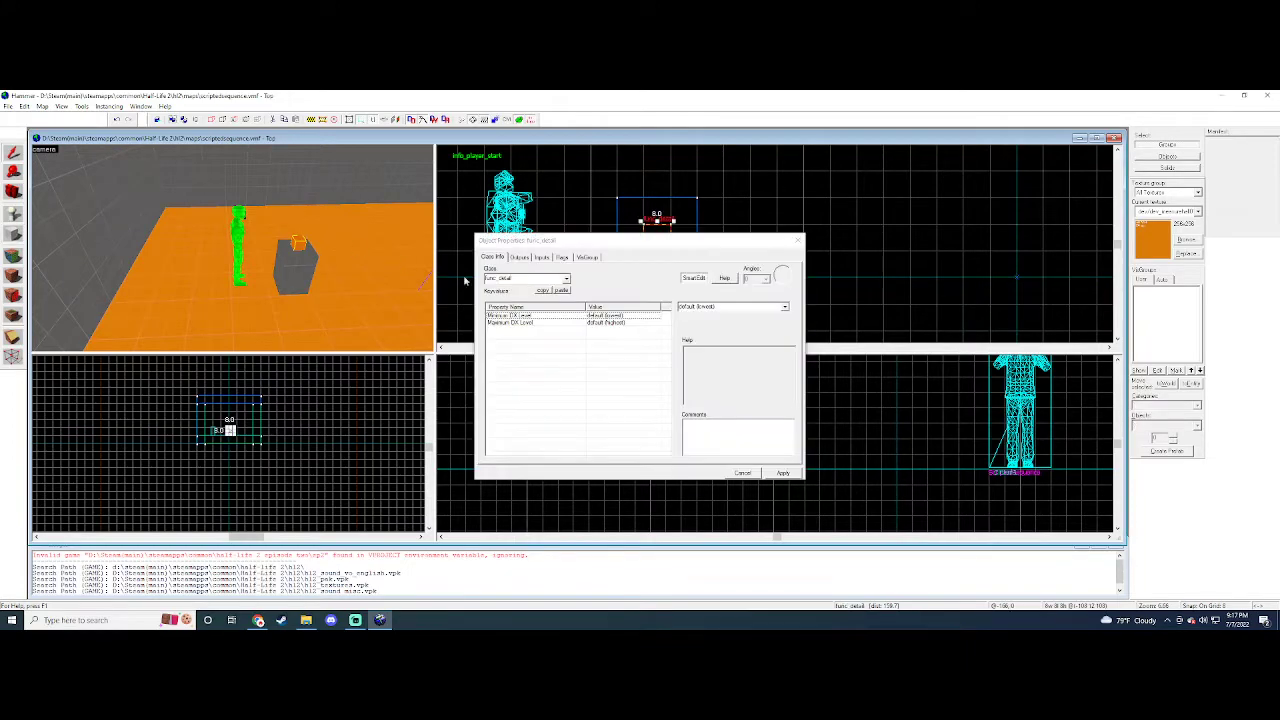
{"action": "left_click", "coordinate": [520, 281]}
{"action": "type", "text": "func_btu"}
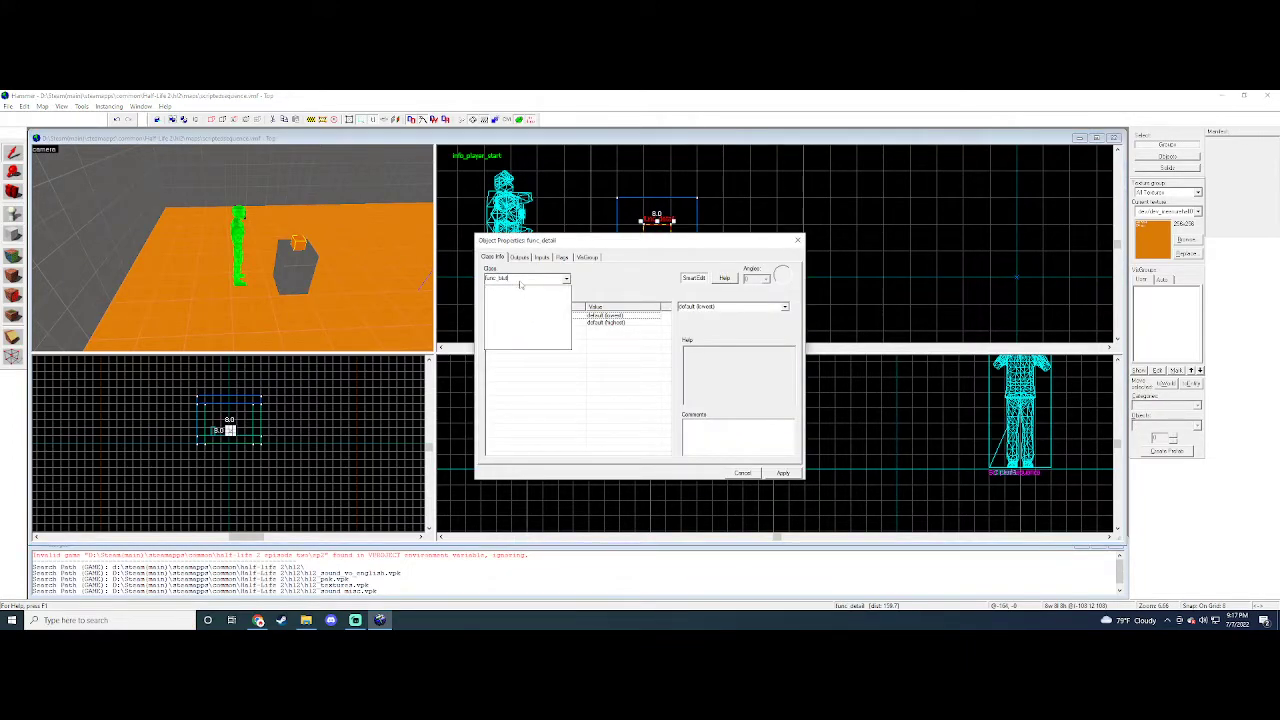
{"action": "key", "text": "BackSpace"}
{"action": "type", "text": "ut"}
{"action": "left_click", "coordinate": [517, 289]}
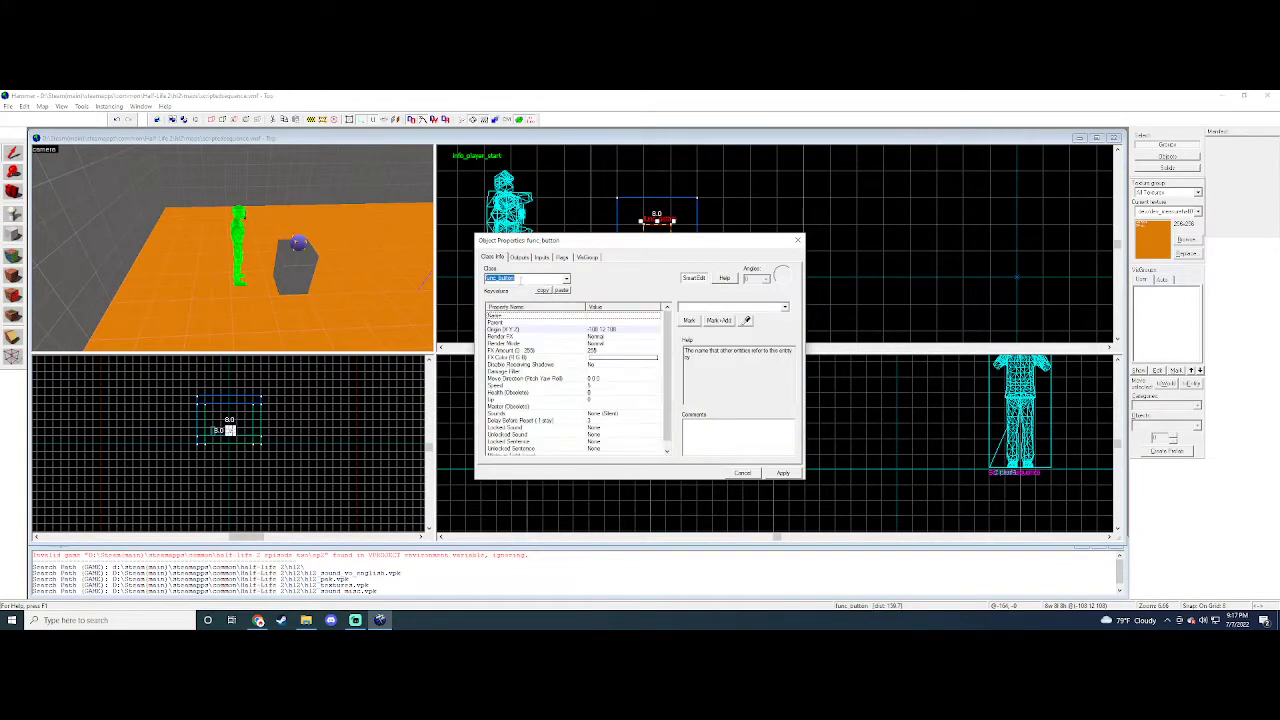
- Enable the func_button's Don't Move flag and review its remaining keyvalues
{"action": "left_click", "coordinate": [563, 258]}
{"action": "left_click", "coordinate": [489, 273]}
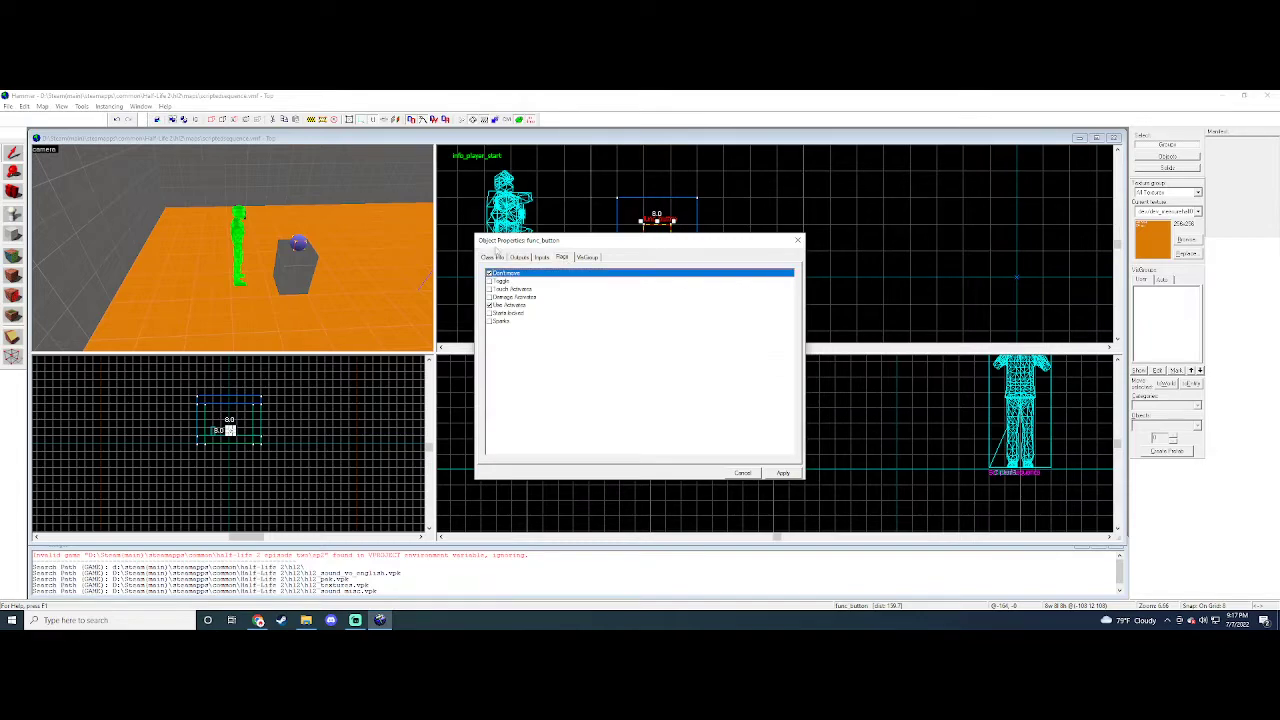
{"action": "left_click", "coordinate": [493, 258]}
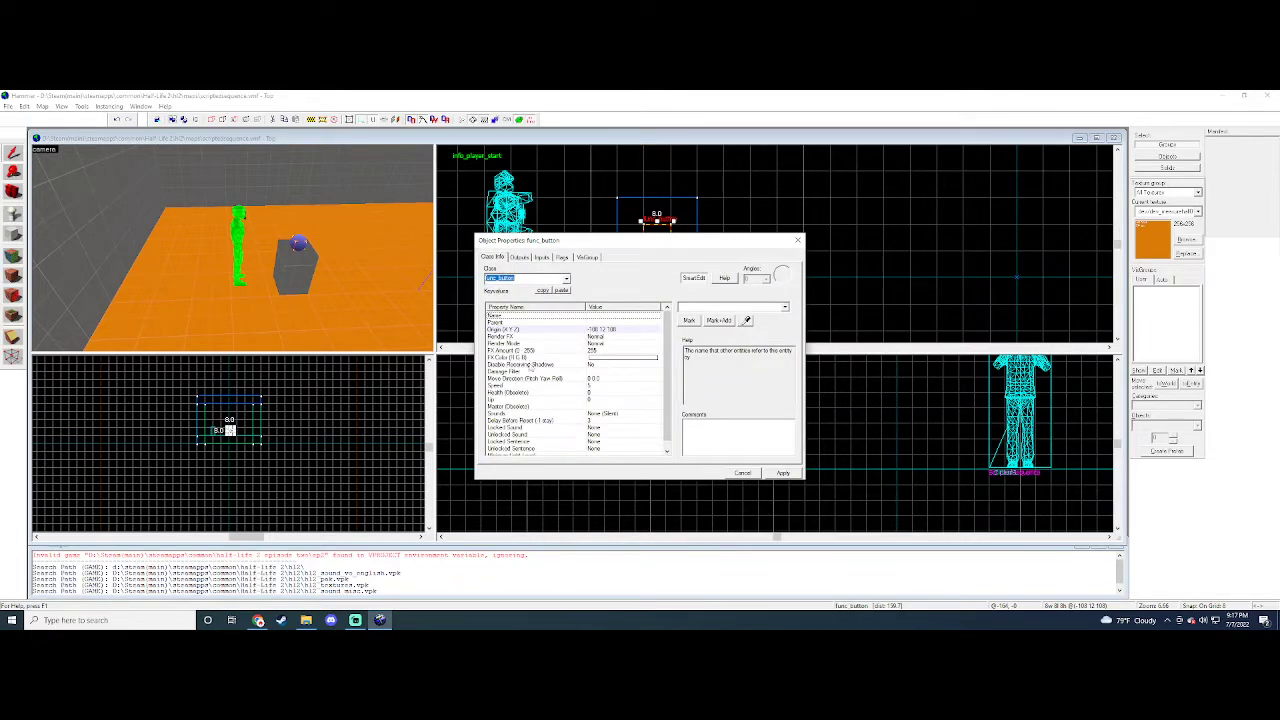
{"action": "left_click", "coordinate": [554, 323]}
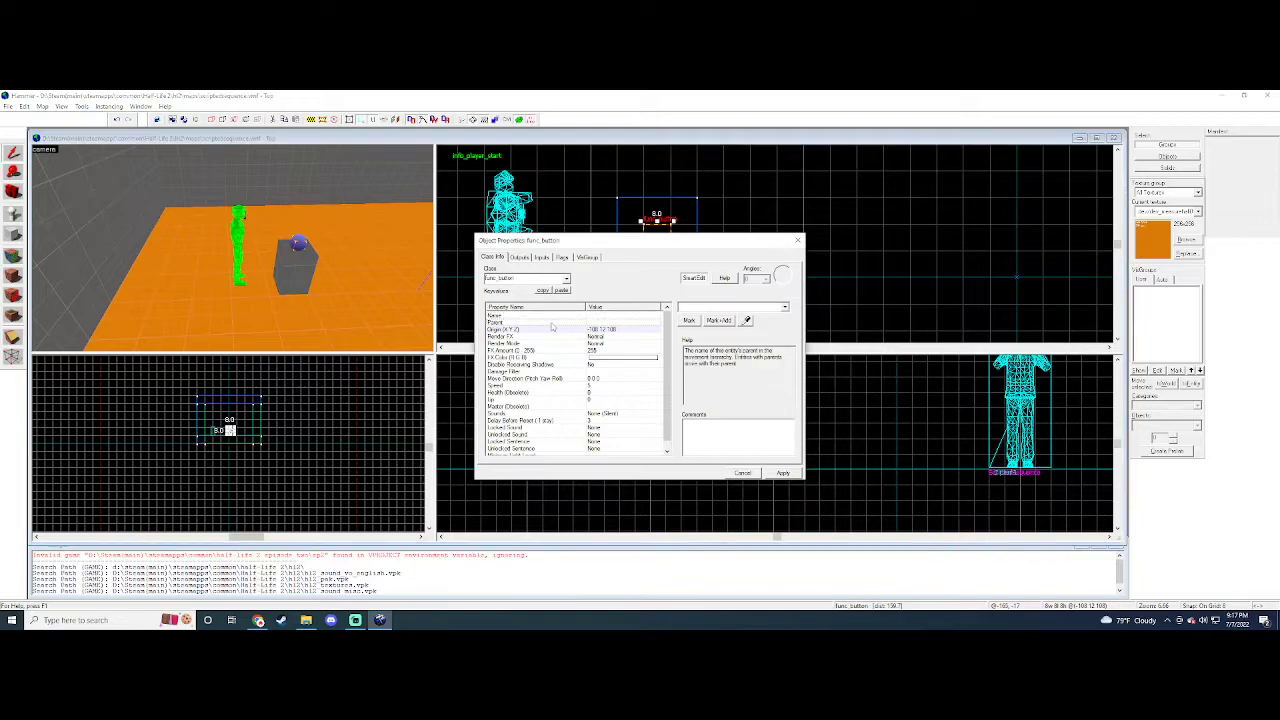
{"action": "scroll", "coordinate": [572, 362], "scroll_direction": "down", "scroll_amount": 1}
{"action": "scroll", "coordinate": [572, 364], "scroll_direction": "up", "scroll_amount": 1}
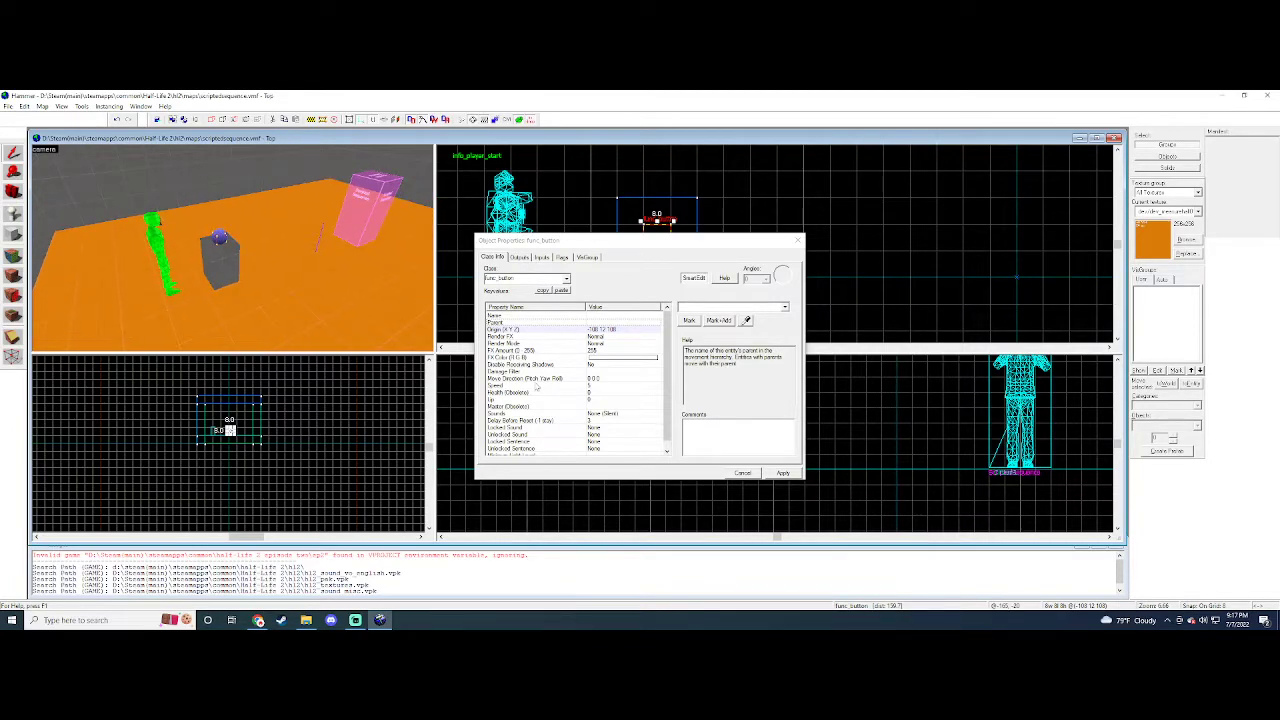
{"action": "scroll", "coordinate": [550, 374], "scroll_direction": "down", "scroll_amount": 1}
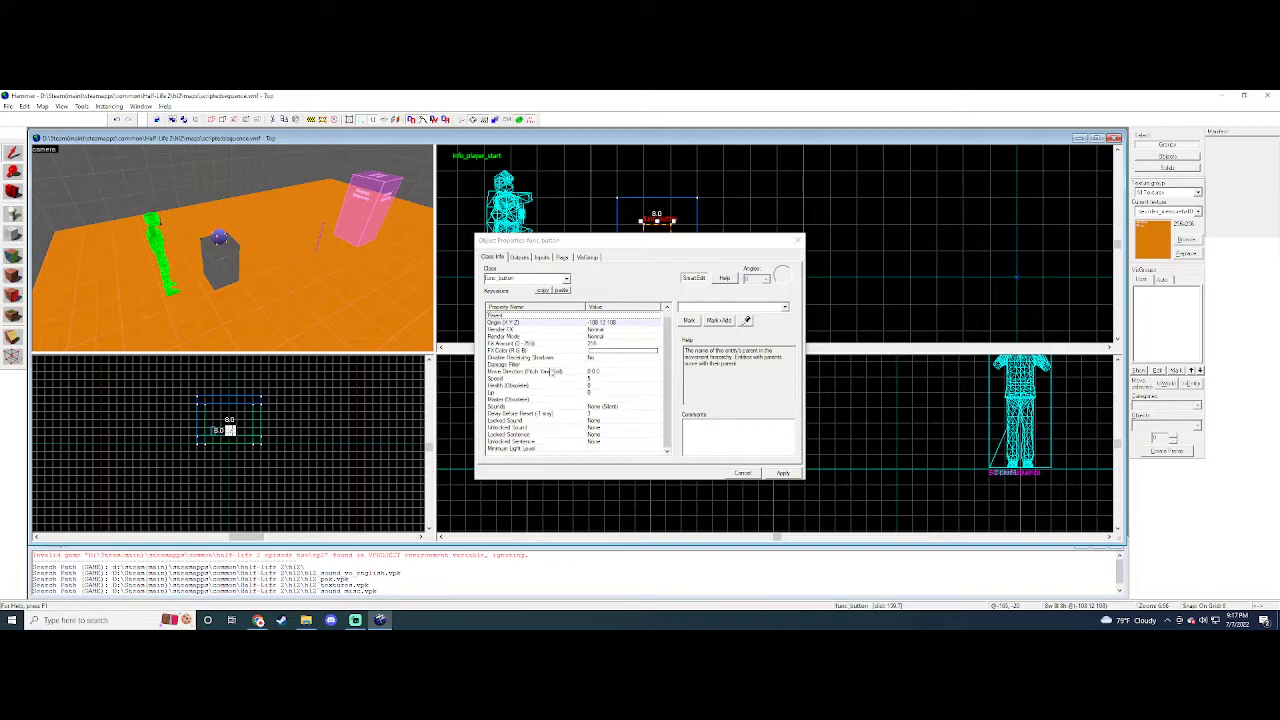
- Add an OnPressed output to the button that sends BeginSequence to ScriptedSequence, apply it and close the properties
{"action": "left_click", "coordinate": [519, 257]}
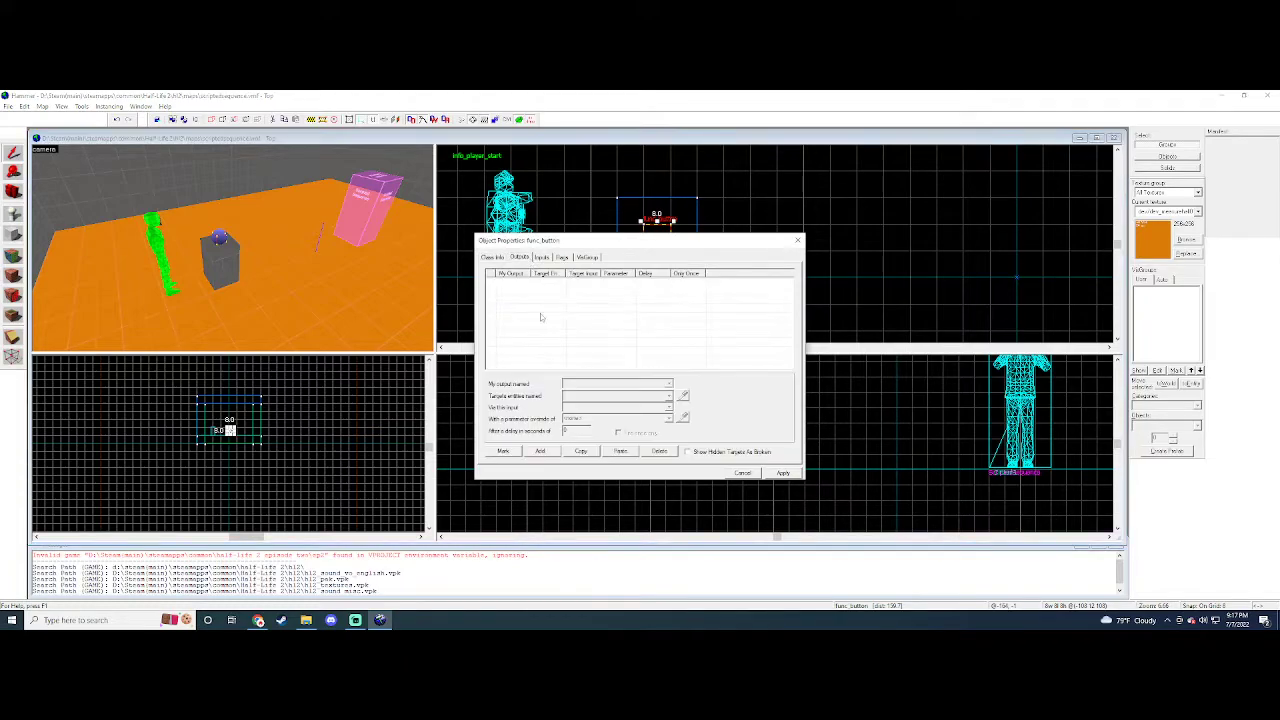
{"action": "left_click", "coordinate": [541, 452]}
{"action": "type", "text": "ScriptedSequence"}
{"action": "left_click", "coordinate": [611, 407]}
{"action": "left_click", "coordinate": [615, 407]}
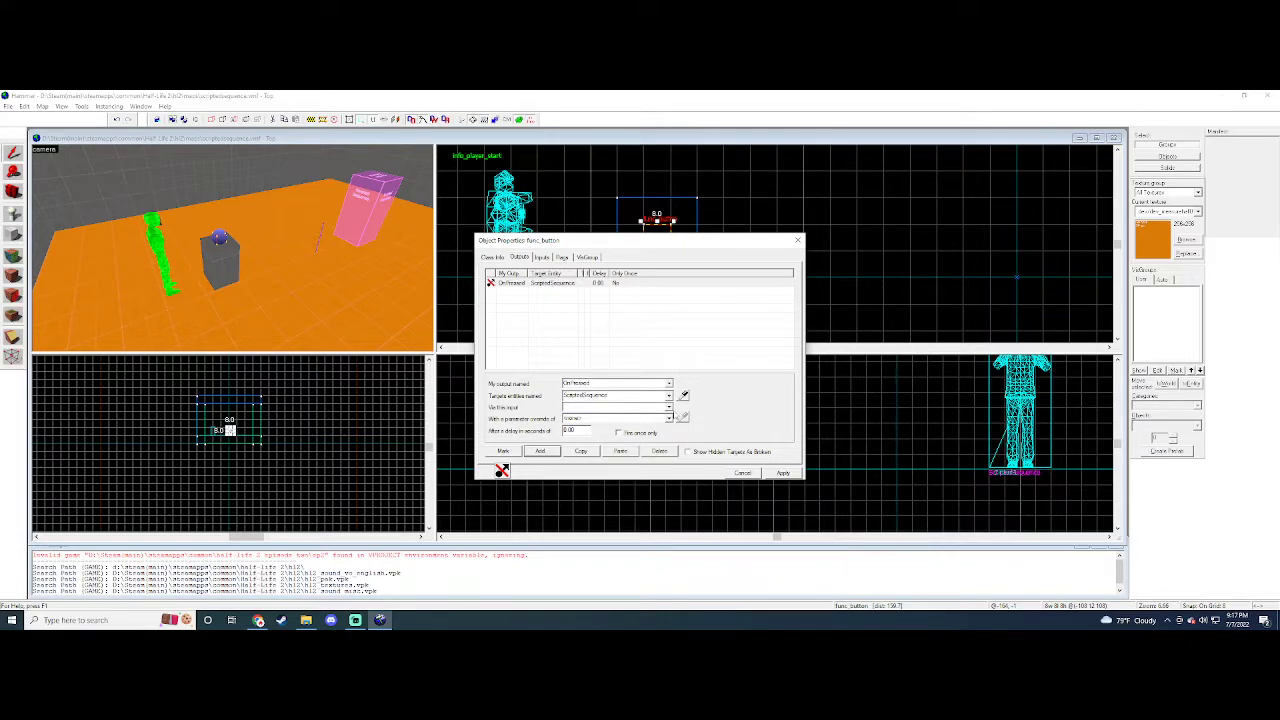
{"action": "left_click", "coordinate": [615, 407]}
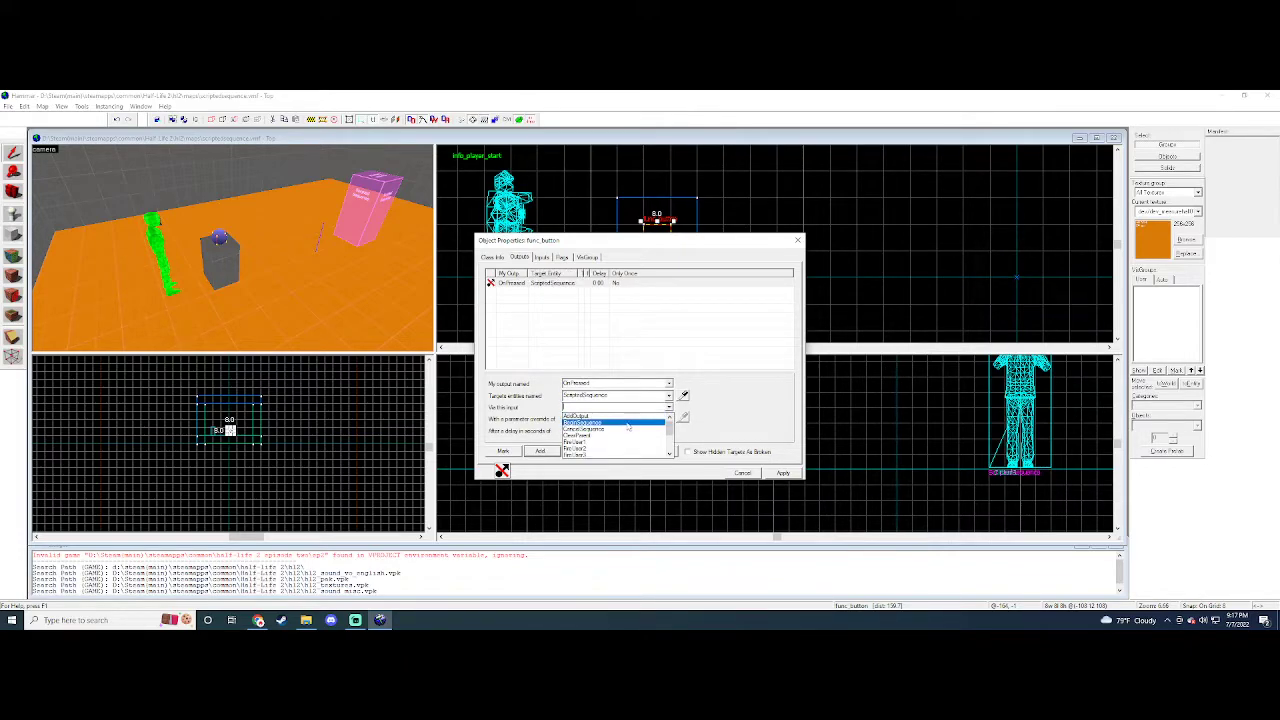
{"action": "scroll", "coordinate": [626, 427], "scroll_direction": "down", "scroll_amount": 2}
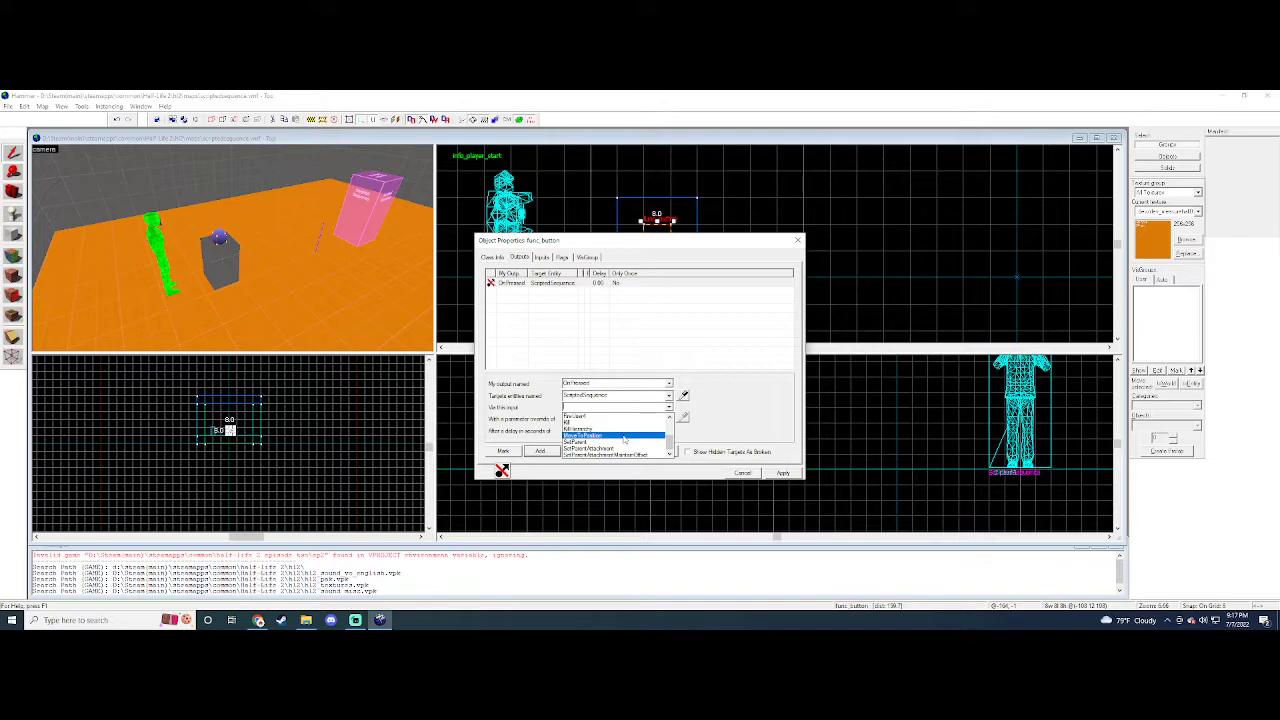
{"action": "scroll", "coordinate": [615, 434], "scroll_direction": "up", "scroll_amount": 3}
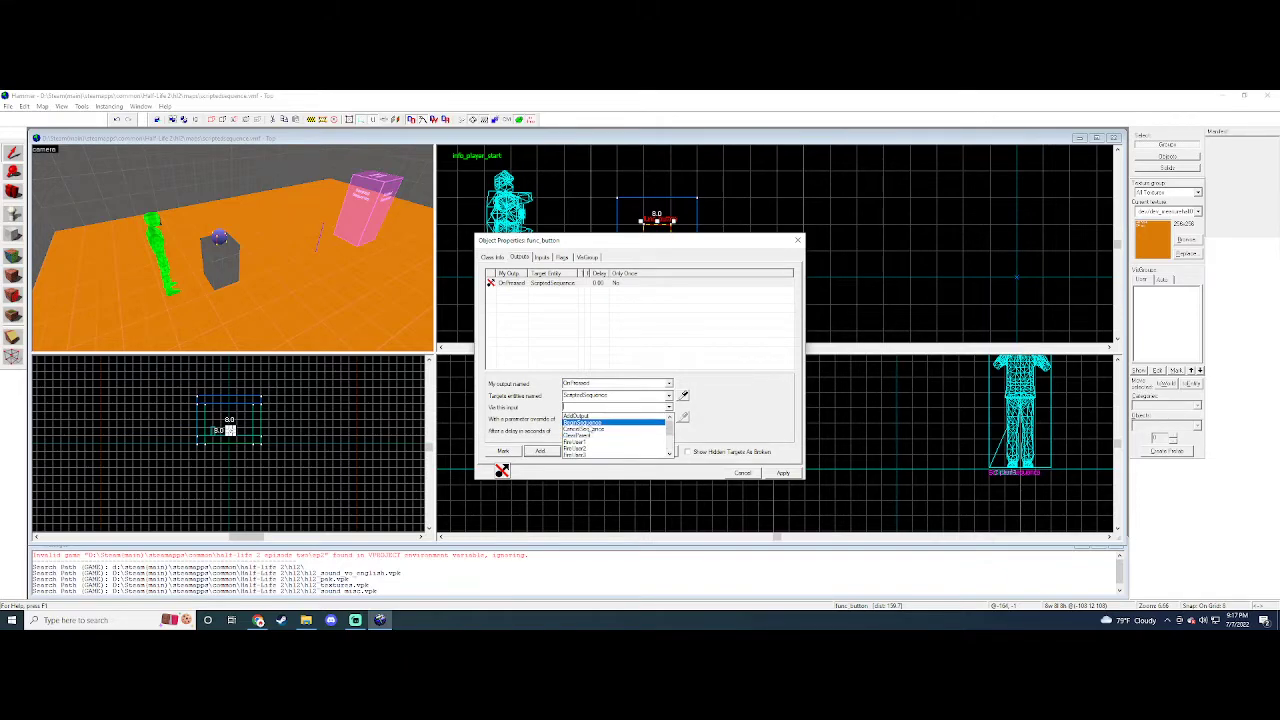
{"action": "left_click", "coordinate": [601, 424]}
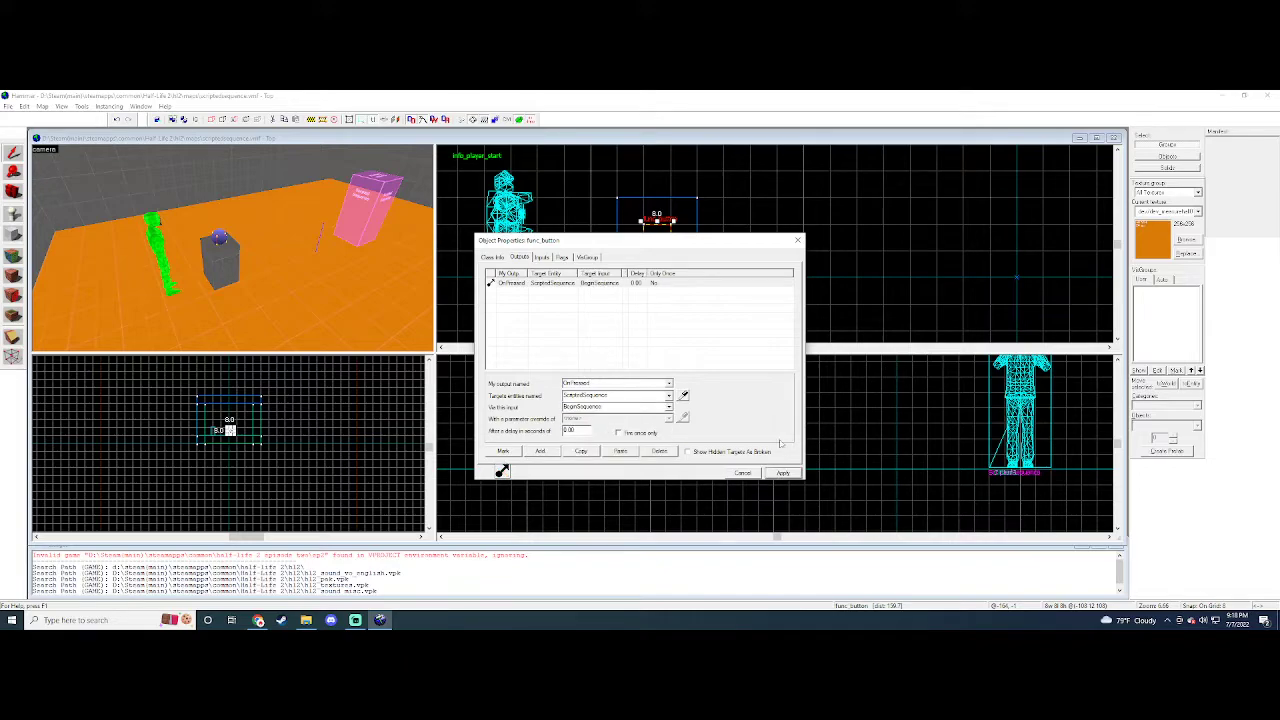
{"action": "left_click", "coordinate": [793, 243]}
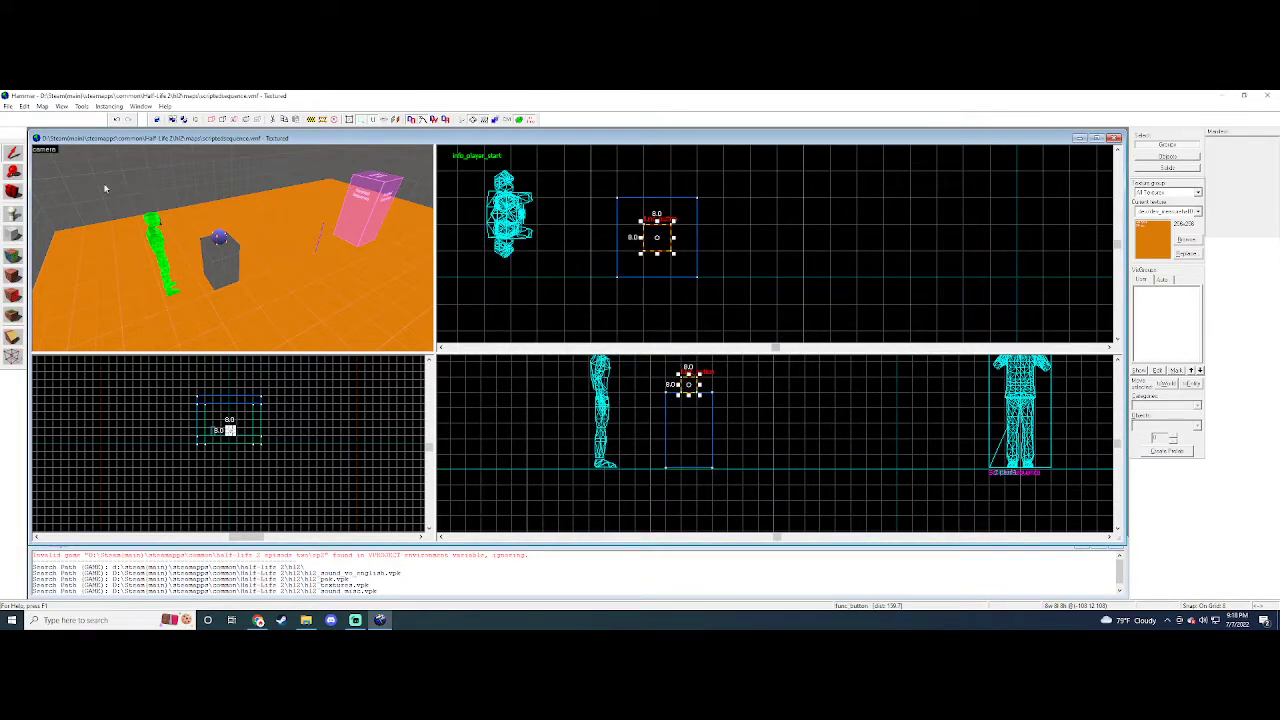
- Compile and run the map with BSP set to normal and VIS and RAD set to fast
{"action": "left_click", "coordinate": [10, 106]}
{"action": "left_click", "coordinate": [35, 218]}
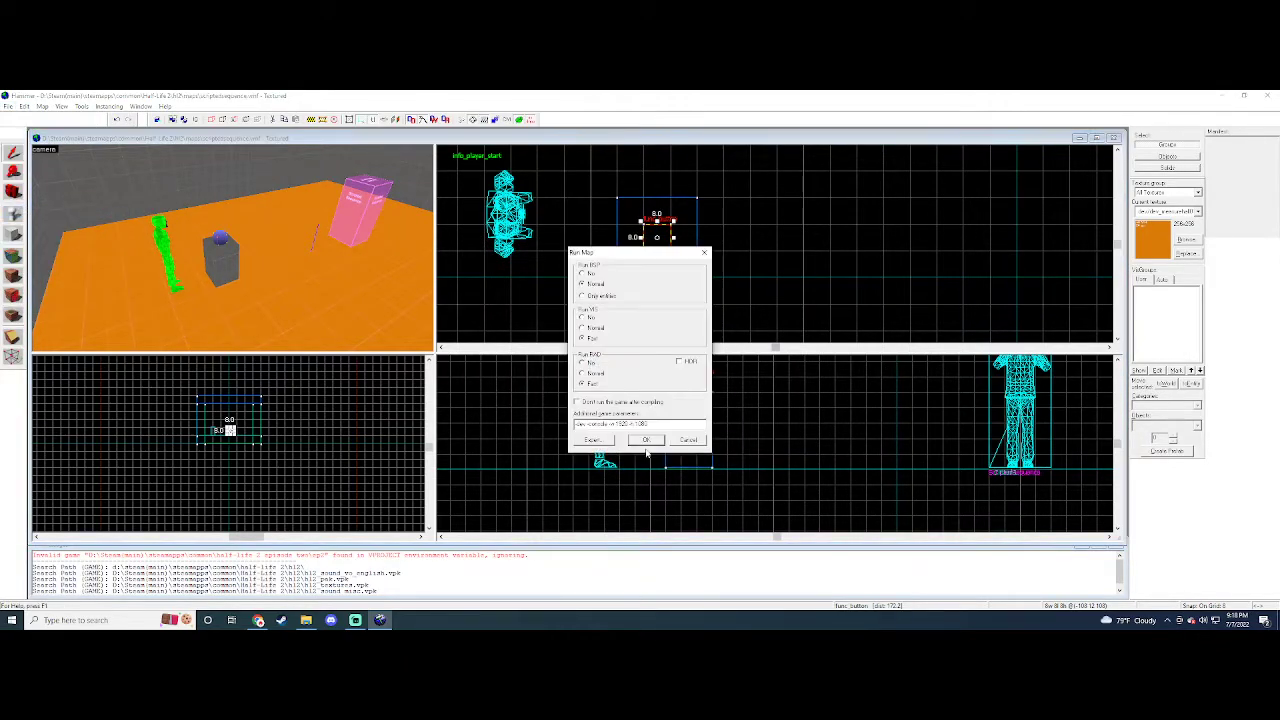
{"action": "left_click", "coordinate": [646, 440]}
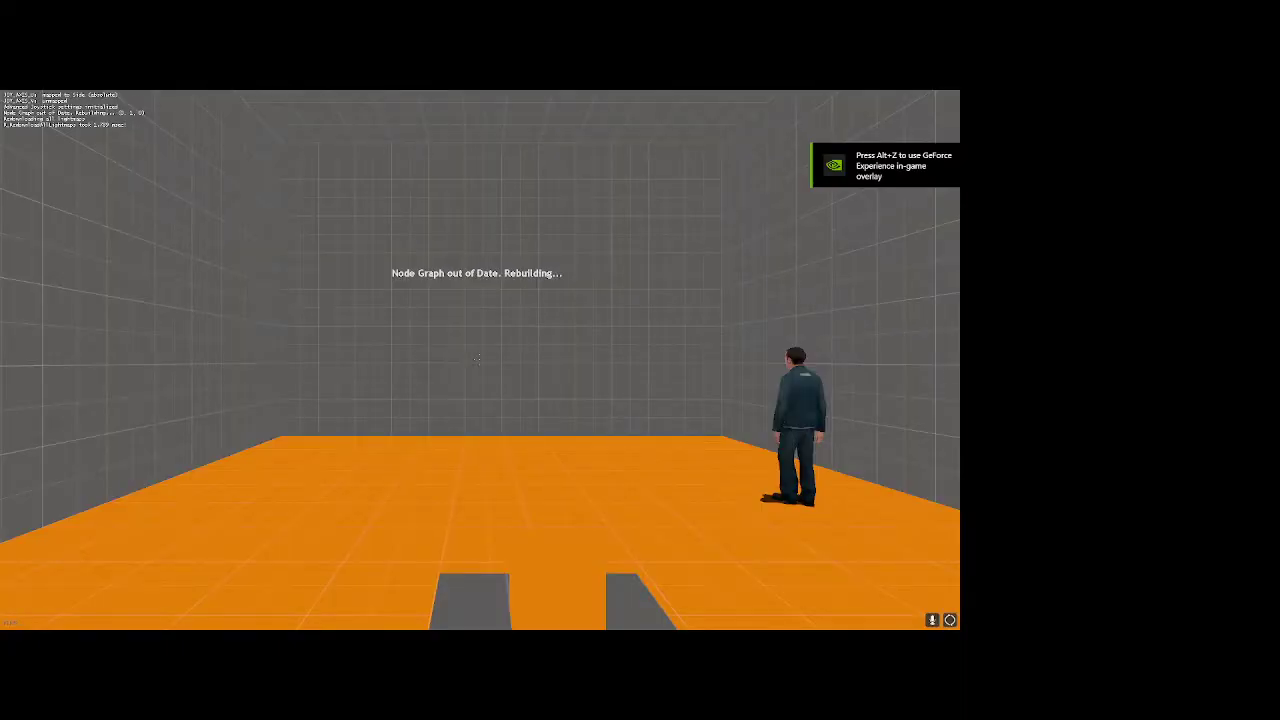
- Walk to the pedestal in the game, use the orange button and watch the citizen perform the sequence
{"action": "key", "text": "a"}
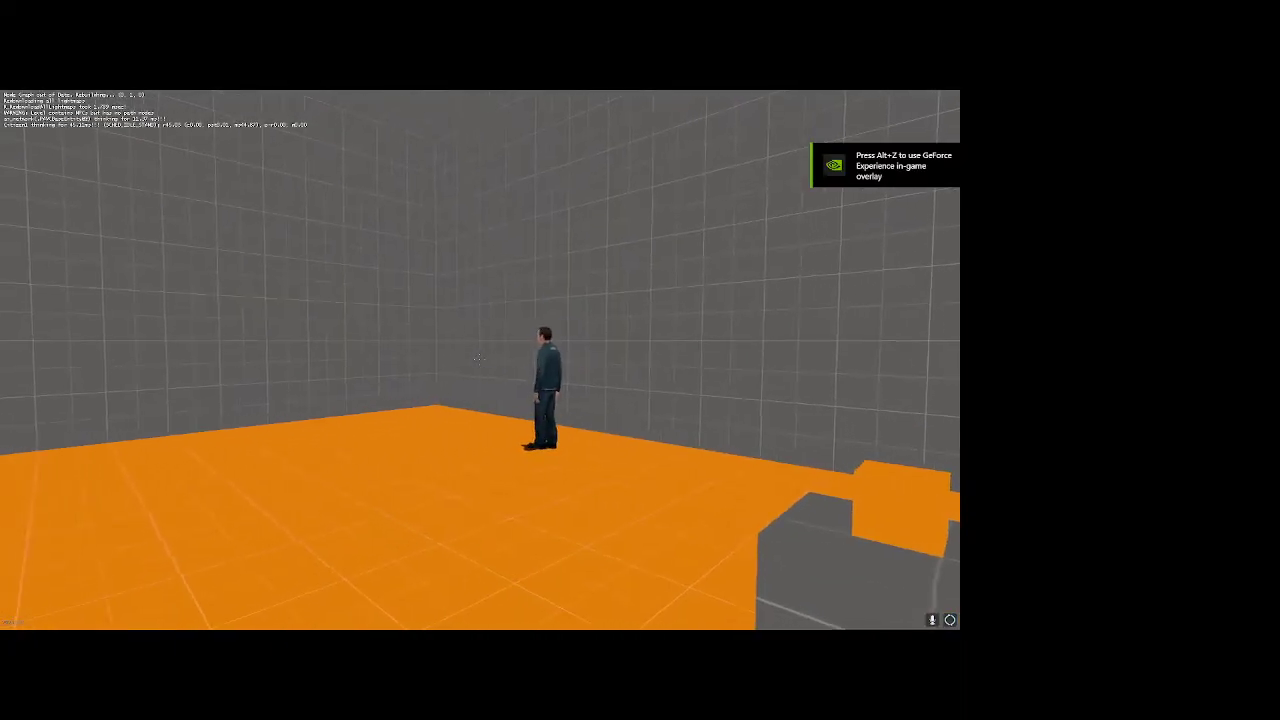
{"action": "key", "text": "d"}
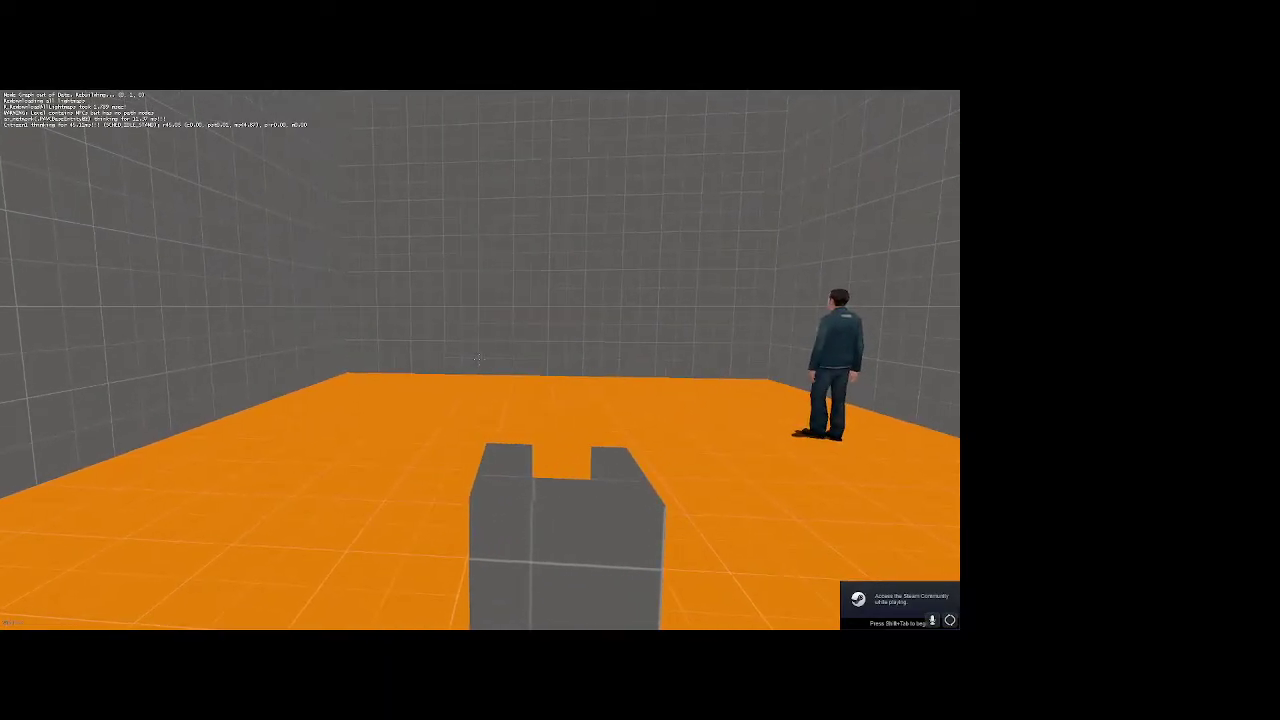
{"action": "key", "text": "w"}
{"action": "key", "text": "s"}
{"action": "key", "text": "a"}
{"action": "key", "text": "a"}
{"action": "key", "text": "w"}
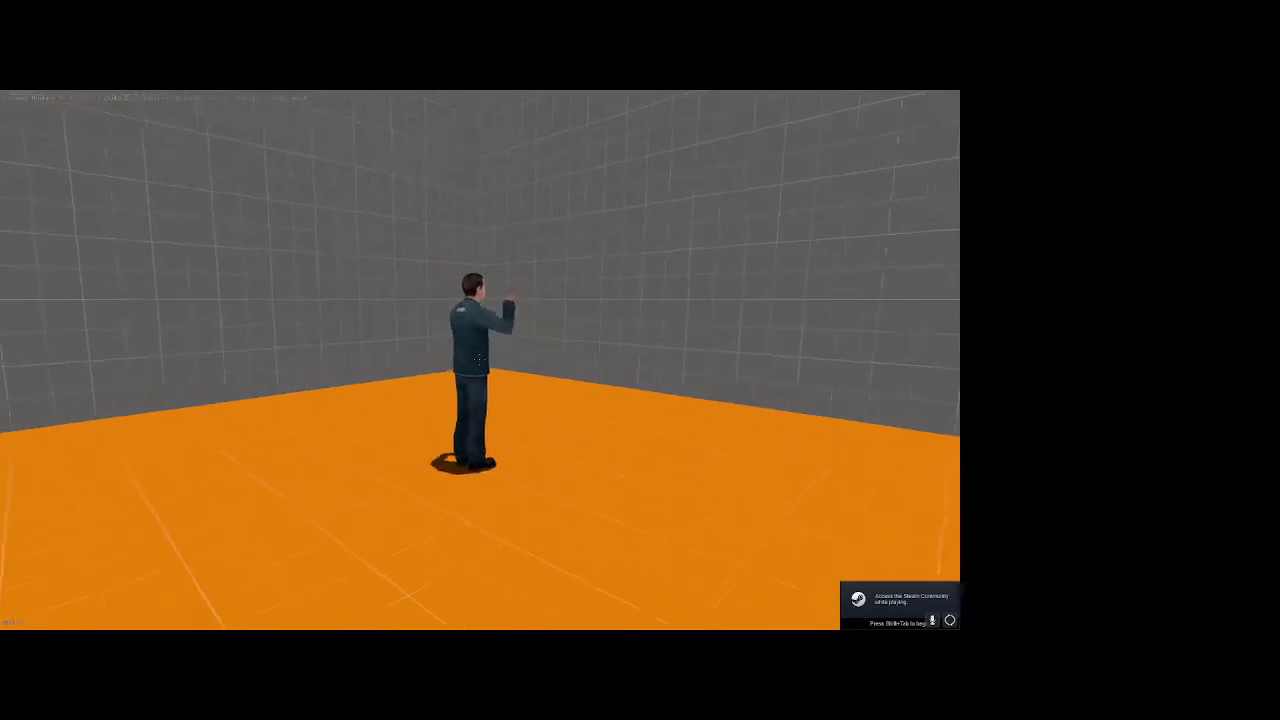
- Move around the citizen, interact with him and return to the pedestal to check his behaviour after the sequence
{"action": "key", "text": "w"}
{"action": "key", "text": "a"}
{"action": "key", "text": "d"}
{"action": "key", "text": "s"}
{"action": "key", "text": "s"}
{"action": "key", "text": "w"}
{"action": "key", "text": "e"}
{"action": "key", "text": "d"}
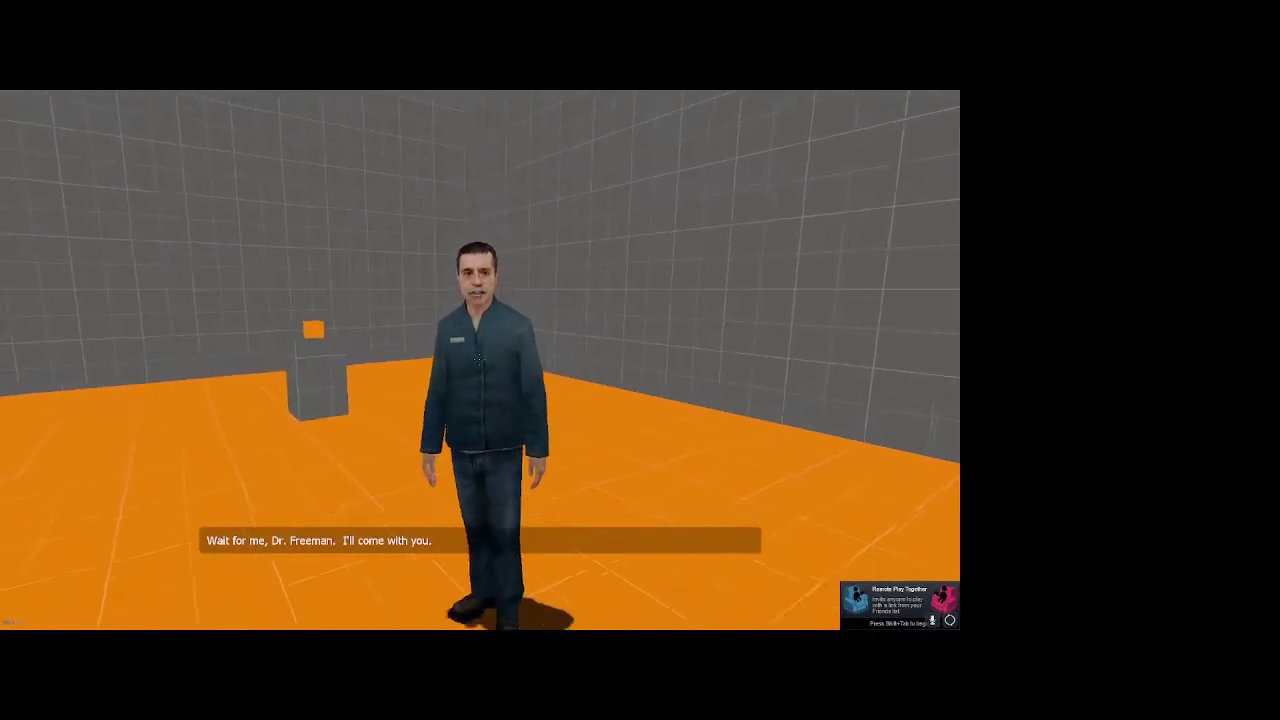
{"action": "key", "text": "s"}
{"action": "key", "text": "w"}
{"action": "key", "text": "a"}
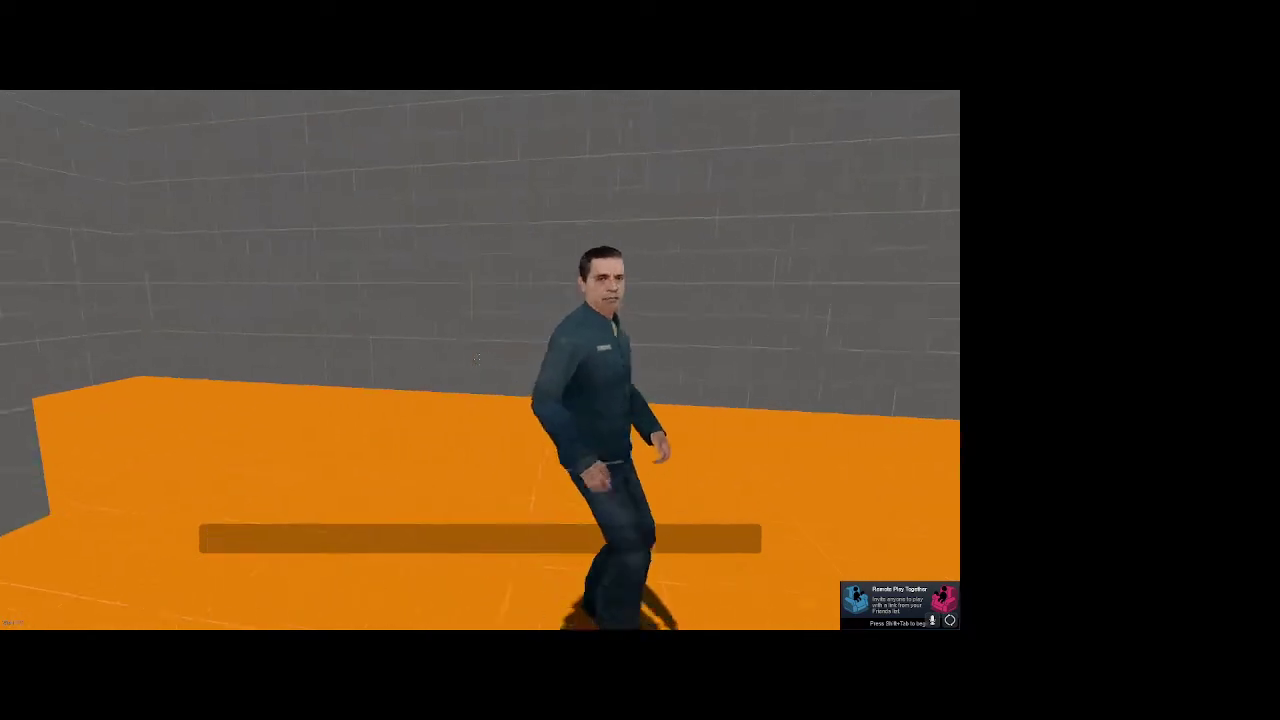
{"action": "key", "text": "s"}
{"action": "key", "text": "a"}
{"action": "key", "text": "w"}
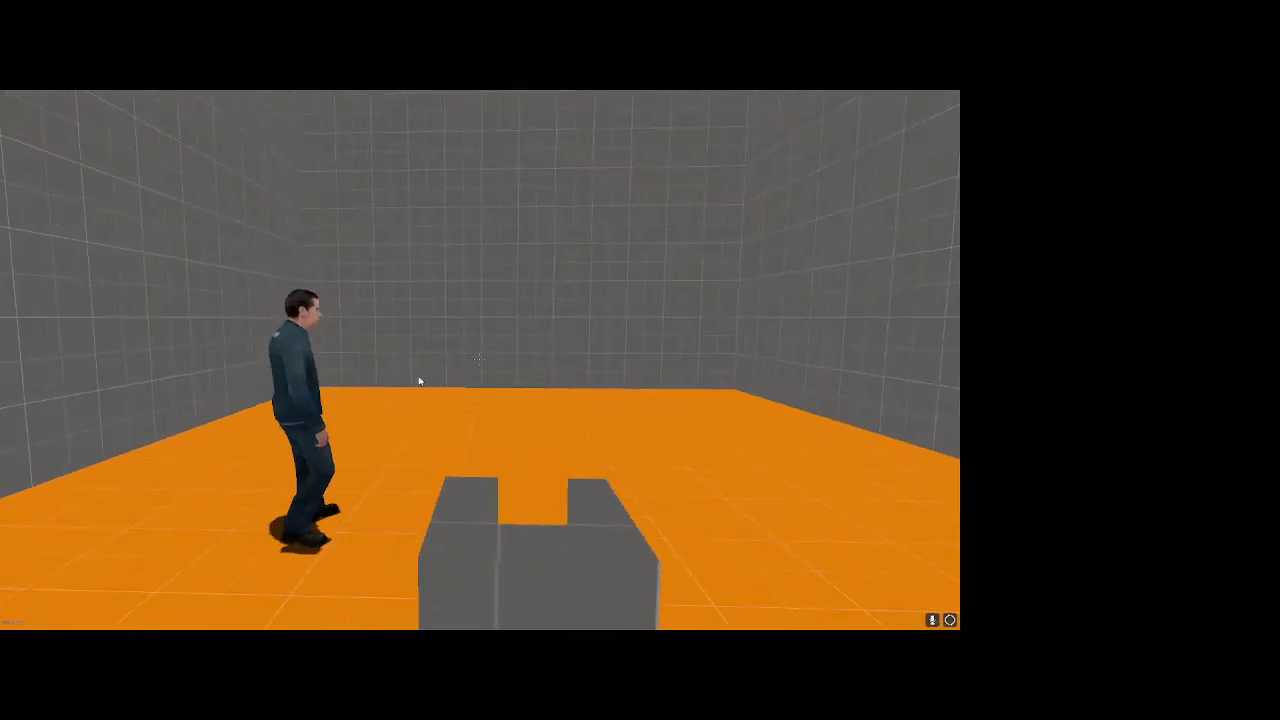
- Quit the test game and return to the map in Hammer
{"action": "key", "text": "Escape"}
{"action": "left_click", "coordinate": [80, 457]}
{"action": "left_click", "coordinate": [489, 374]}
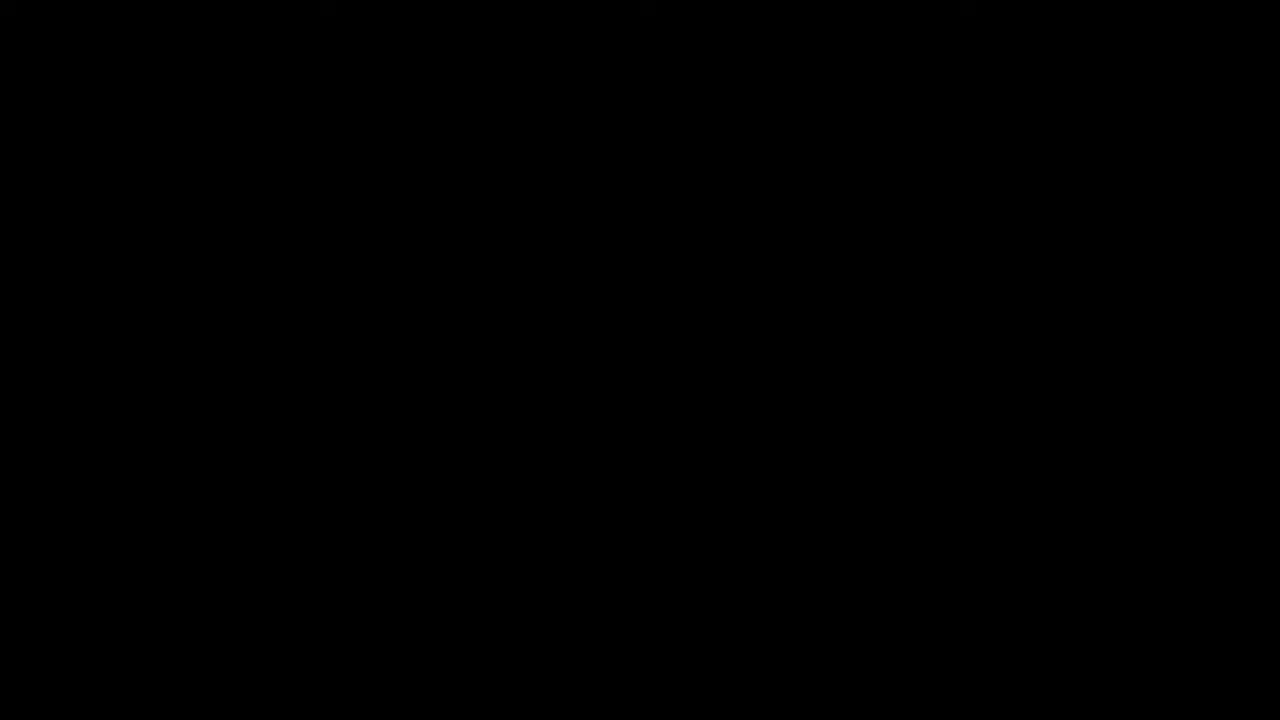
{"action": "key", "text": "Right"}
{"action": "key", "text": "a"}
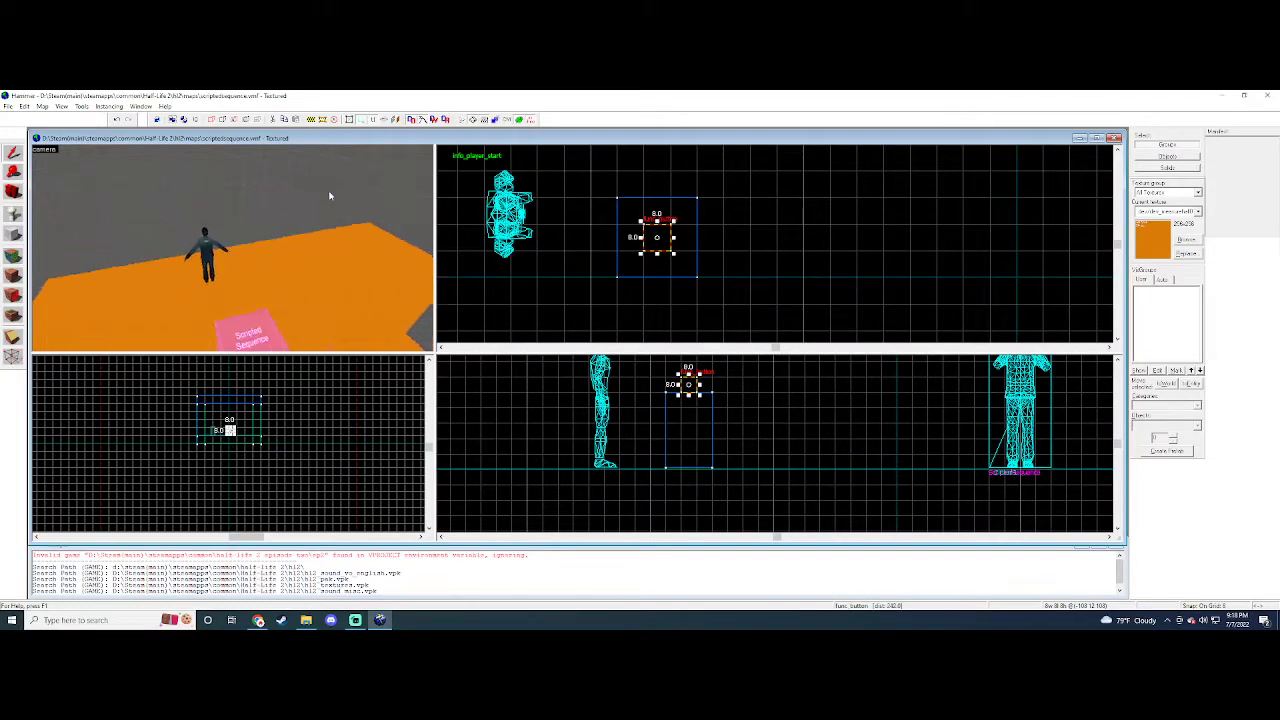
- Delete the citizen NPC and the scripted_sequence entity from the room
{"action": "key", "text": "w"}
{"action": "key", "text": "a"}
{"action": "key", "text": "Right"}
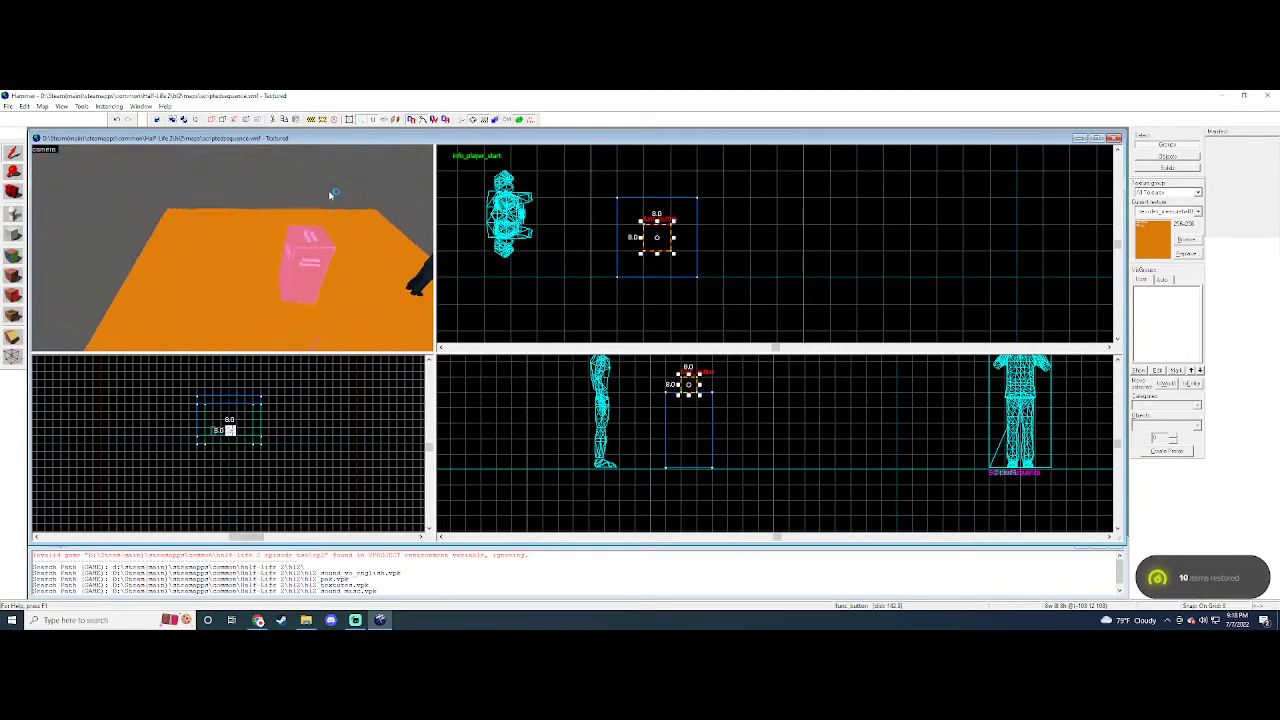
{"action": "key", "text": "Up"}
{"action": "key", "text": "d"}
{"action": "key", "text": "Left"}
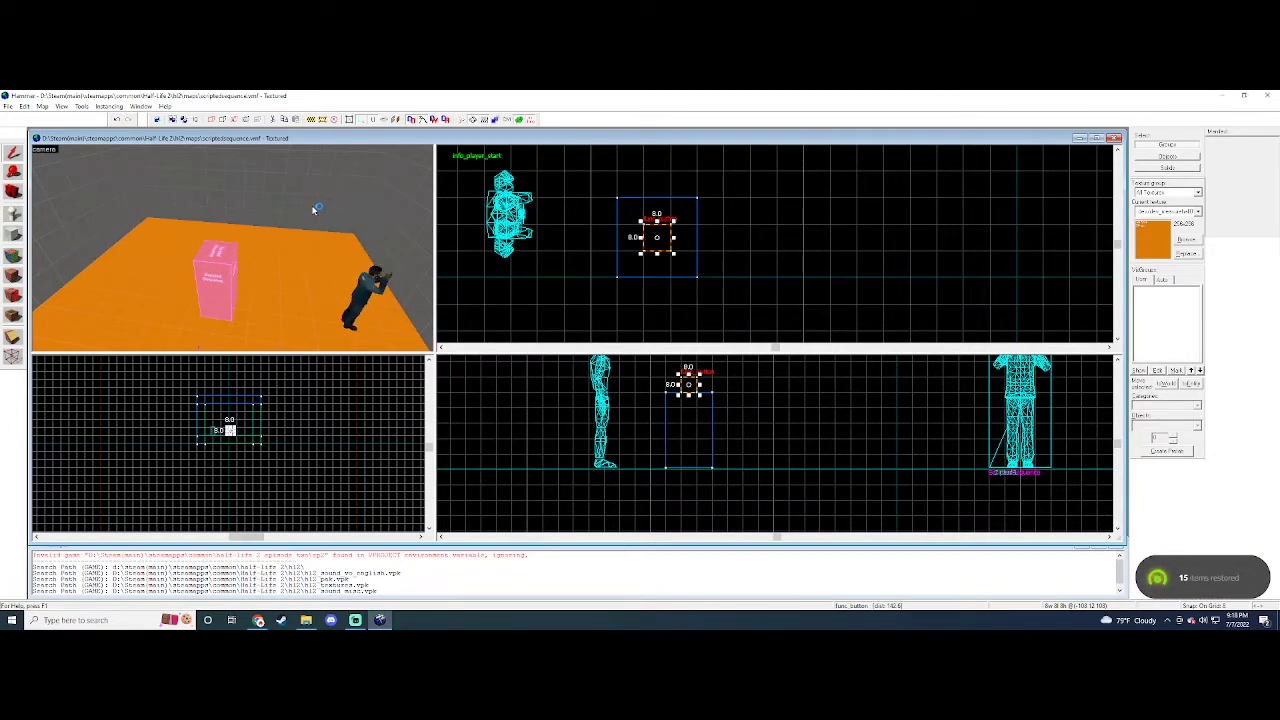
{"action": "key", "text": "d"}
{"action": "left_click", "coordinate": [307, 285]}
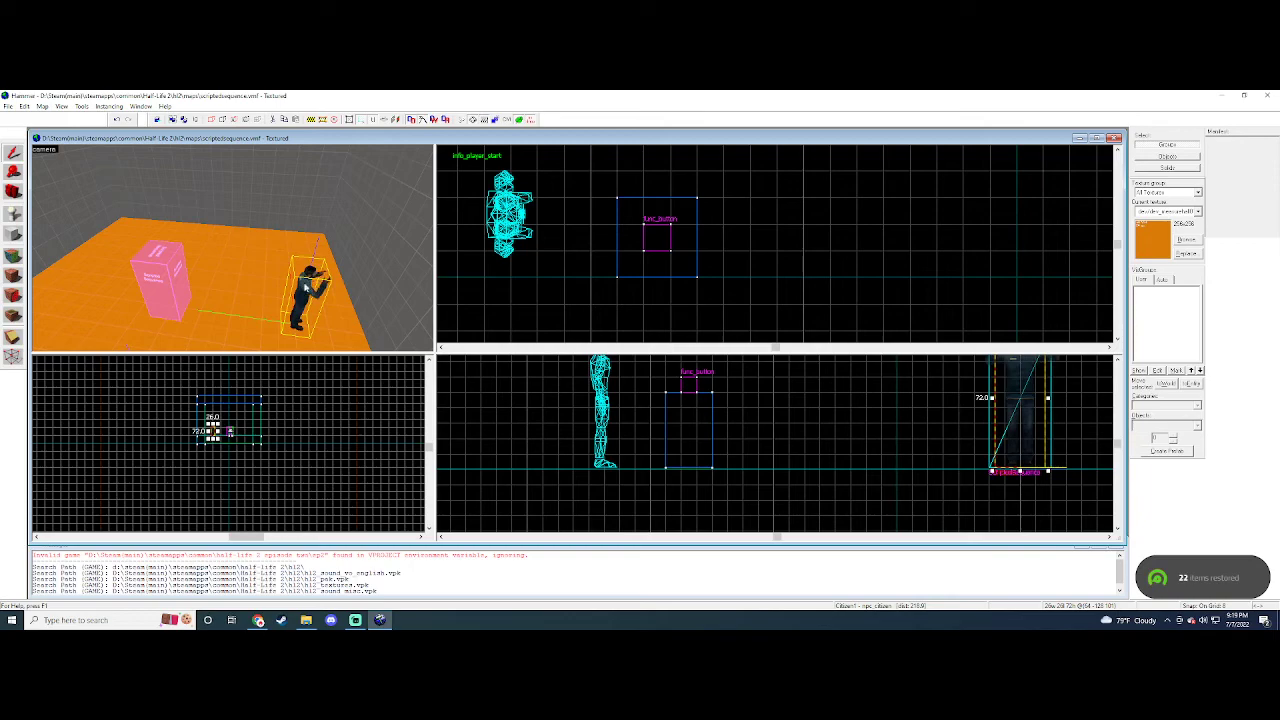
{"action": "key", "text": "Delete"}
{"action": "left_click", "coordinate": [150, 272]}
{"action": "key", "text": "Delete"}
- Delete the func_button and the pedestal block beneath it
{"action": "key", "text": "a"}
{"action": "key", "text": "w"}
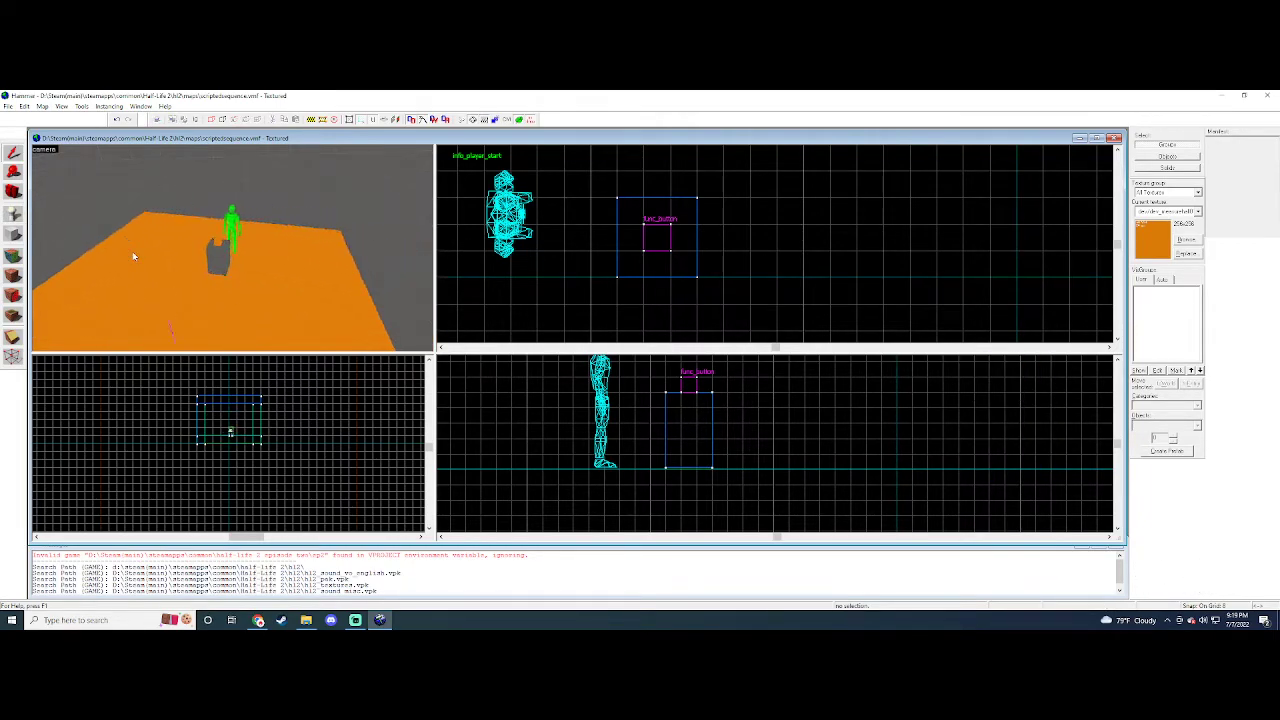
{"action": "key", "text": "d"}
{"action": "key", "text": "Left"}
{"action": "key", "text": "a"}
{"action": "left_click", "coordinate": [294, 258]}
{"action": "key", "text": "Delete"}
{"action": "left_click", "coordinate": [294, 265]}
{"action": "key", "text": "Delete"}
- Place a new entity on the floor near the player start and change its class to item_suit
{"action": "left_click", "coordinate": [13, 213]}
{"action": "left_click", "coordinate": [188, 266]}
{"action": "left_click", "coordinate": [13, 152]}
{"action": "key", "text": "alt+Return"}
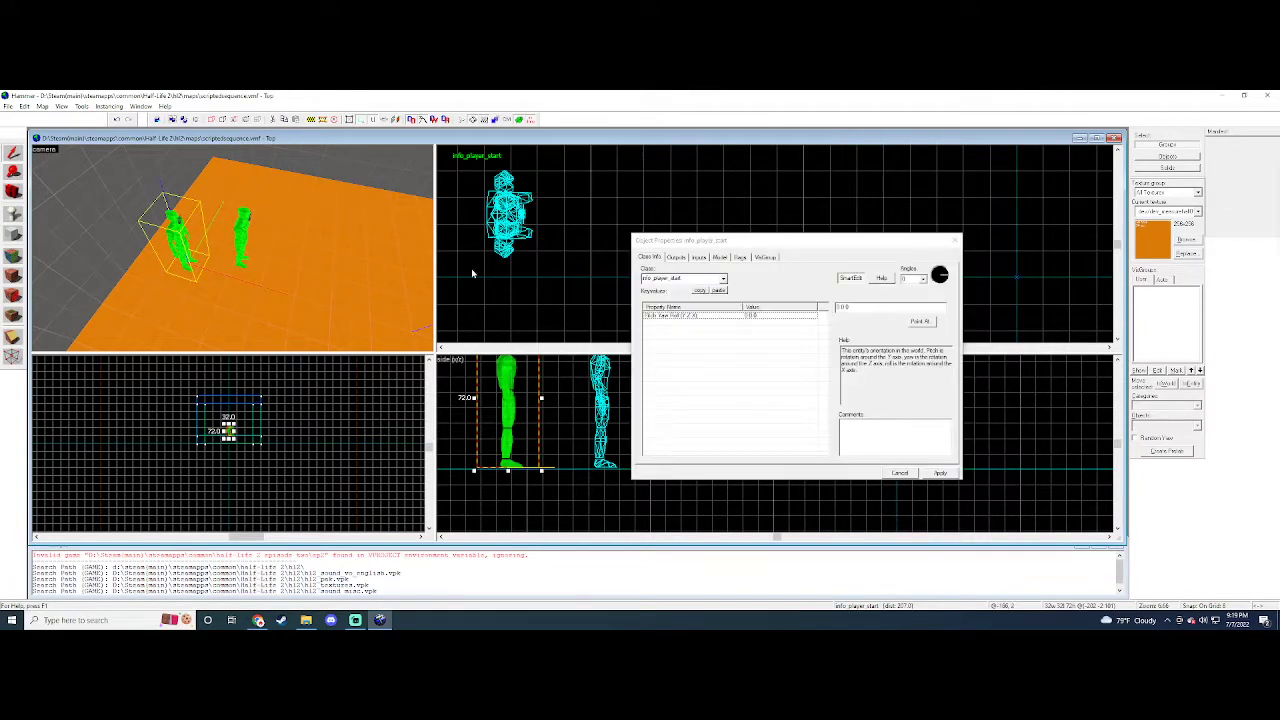
{"action": "left_click_drag", "start_coordinate": [657, 278], "coordinate": [698, 283]}
{"action": "double_click", "coordinate": [692, 280]}
{"action": "type", "text": "nb"}
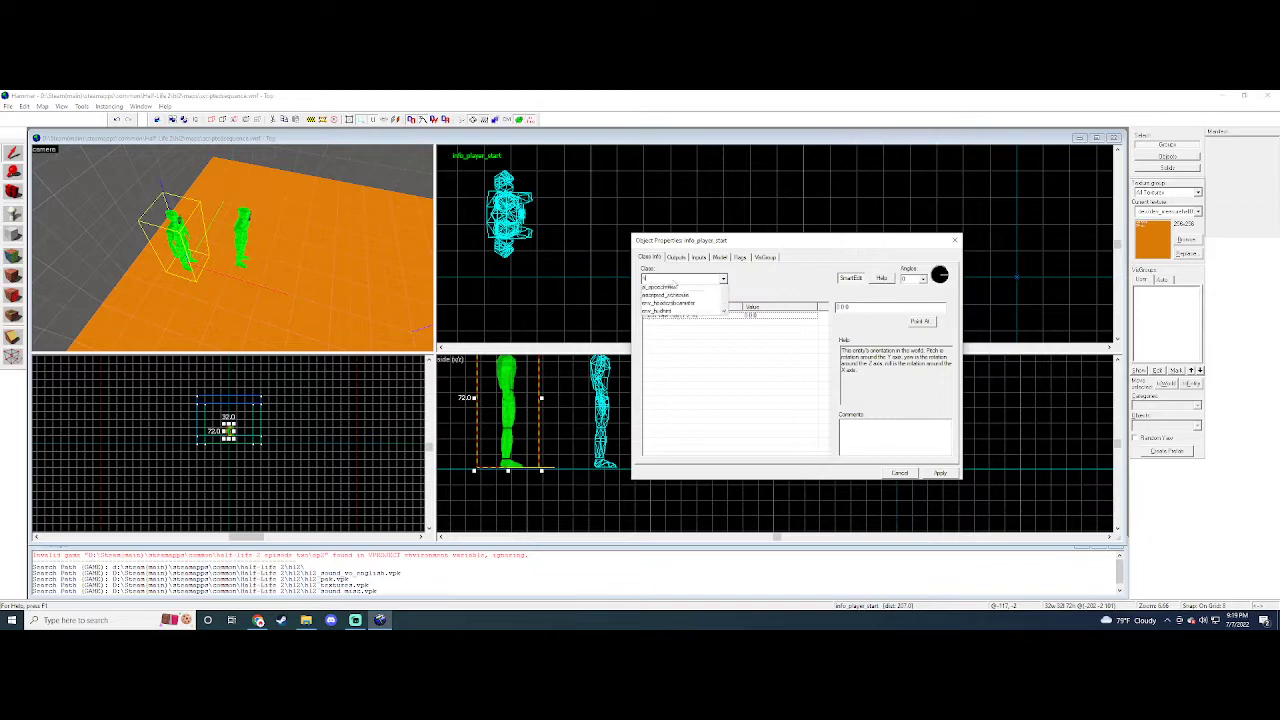
{"action": "key", "text": "BackSpace"}
{"action": "type", "text": "pv"}
{"action": "key", "text": "BackSpace"}
{"action": "key", "text": "BackSpace"}
{"action": "key", "text": "BackSpace"}
{"action": "type", "text": "suit"}
{"action": "left_click", "coordinate": [704, 289]}
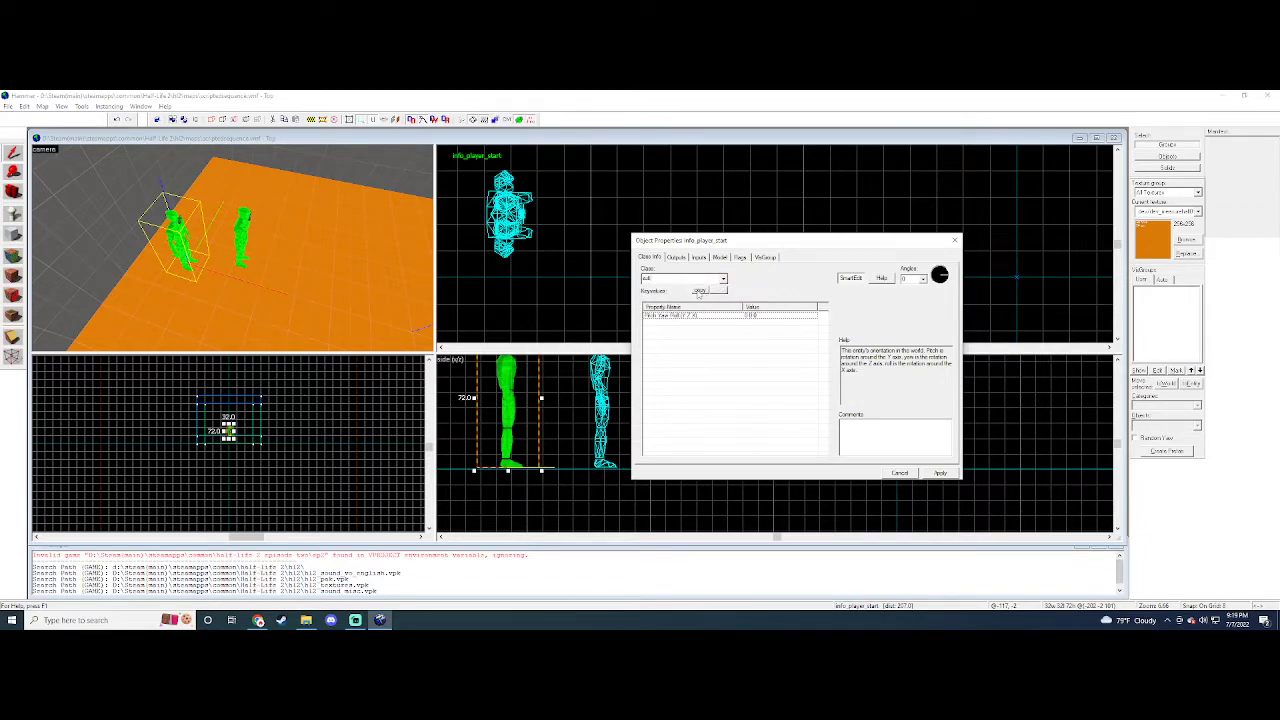
{"action": "left_click", "coordinate": [954, 240]}
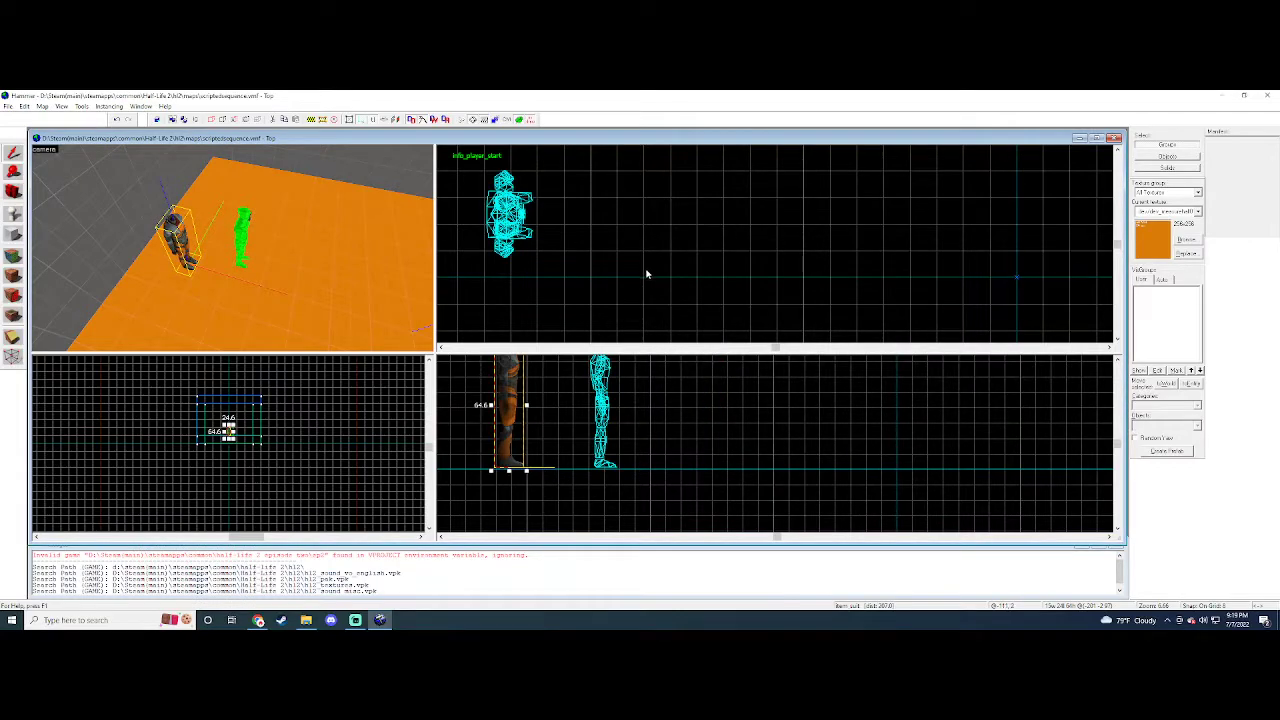
- Move the suit onto the player start position
{"action": "scroll", "coordinate": [612, 316], "scroll_direction": "down", "scroll_amount": 2}
{"action": "left_click_drag", "start_coordinate": [509, 410], "coordinate": [604, 413]}
{"action": "left_click_drag", "start_coordinate": [556, 295], "coordinate": [553, 254]}
- Place another entity on the floor, change its class to weapon_smg1 and move it to the player start
{"action": "key", "text": "d"}
{"action": "left_click", "coordinate": [14, 215]}
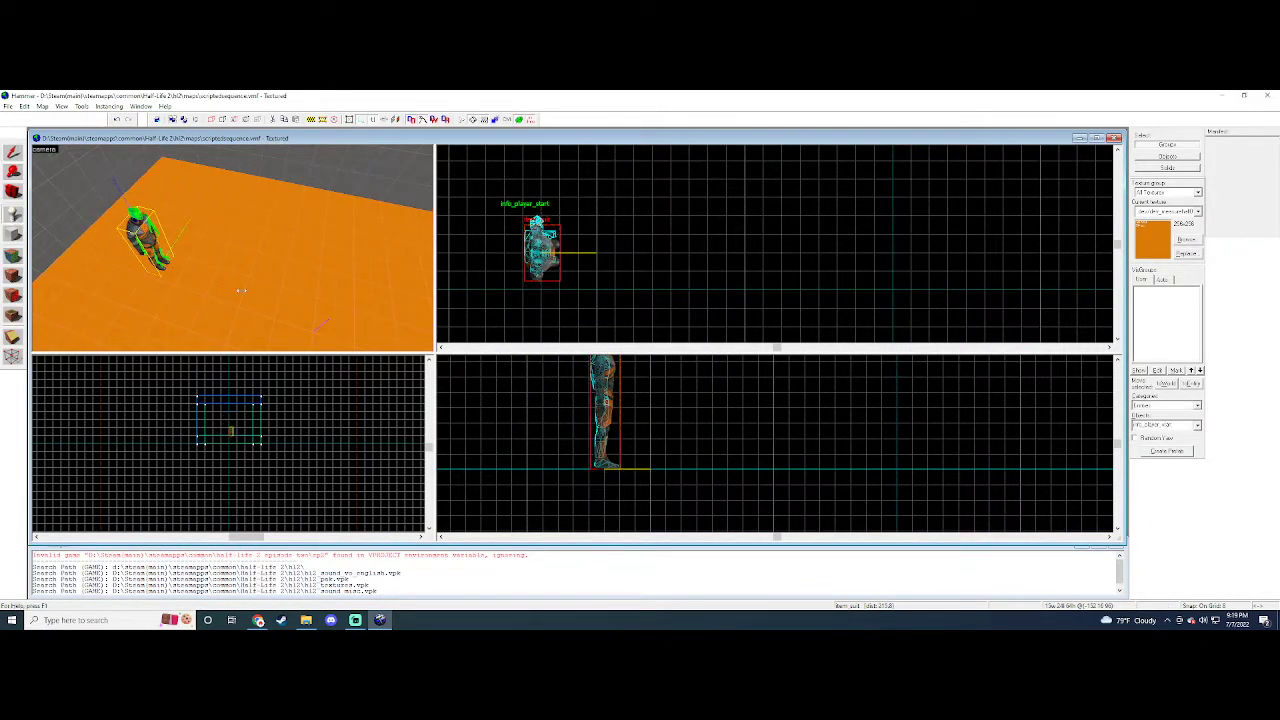
{"action": "left_click", "coordinate": [255, 298]}
{"action": "left_click", "coordinate": [14, 154]}
{"action": "double_click", "coordinate": [262, 274]}
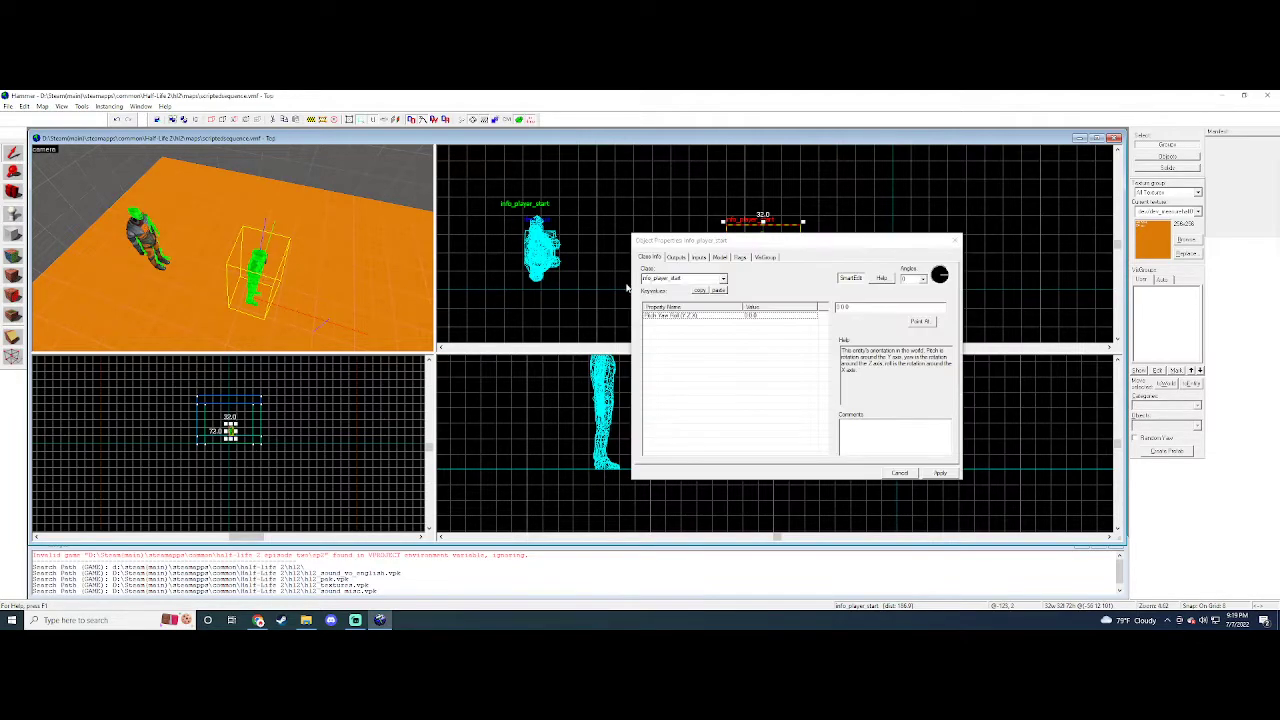
{"action": "left_click", "coordinate": [671, 279]}
{"action": "type", "text": "amg"}
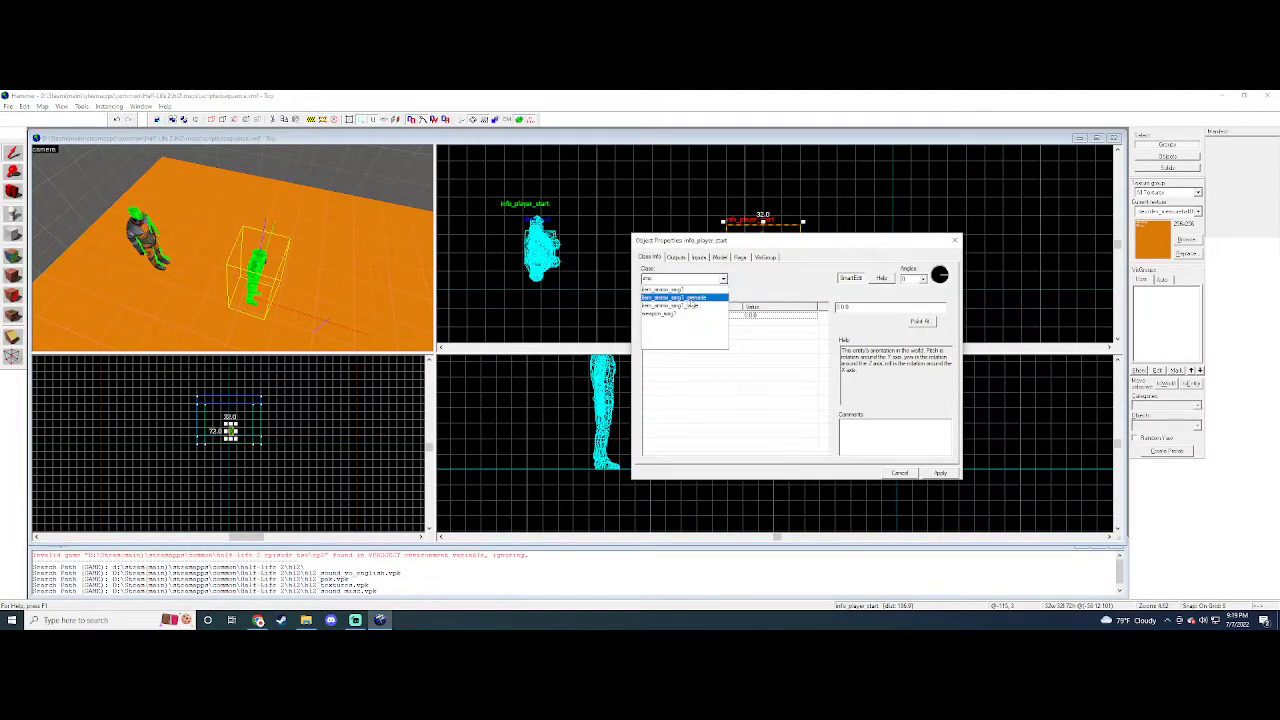
{"action": "left_click", "coordinate": [665, 315]}
{"action": "left_click", "coordinate": [942, 473]}
{"action": "left_click", "coordinate": [954, 240]}
{"action": "scroll", "coordinate": [797, 254], "scroll_direction": "up", "scroll_amount": 2}
{"action": "left_click_drag", "start_coordinate": [754, 262], "coordinate": [476, 256]}
- Place a further entity in front of the player start and change its class to item_ammo_smg1
{"action": "left_click", "coordinate": [13, 214]}
{"action": "left_click", "coordinate": [284, 308]}
{"action": "left_click", "coordinate": [13, 153]}
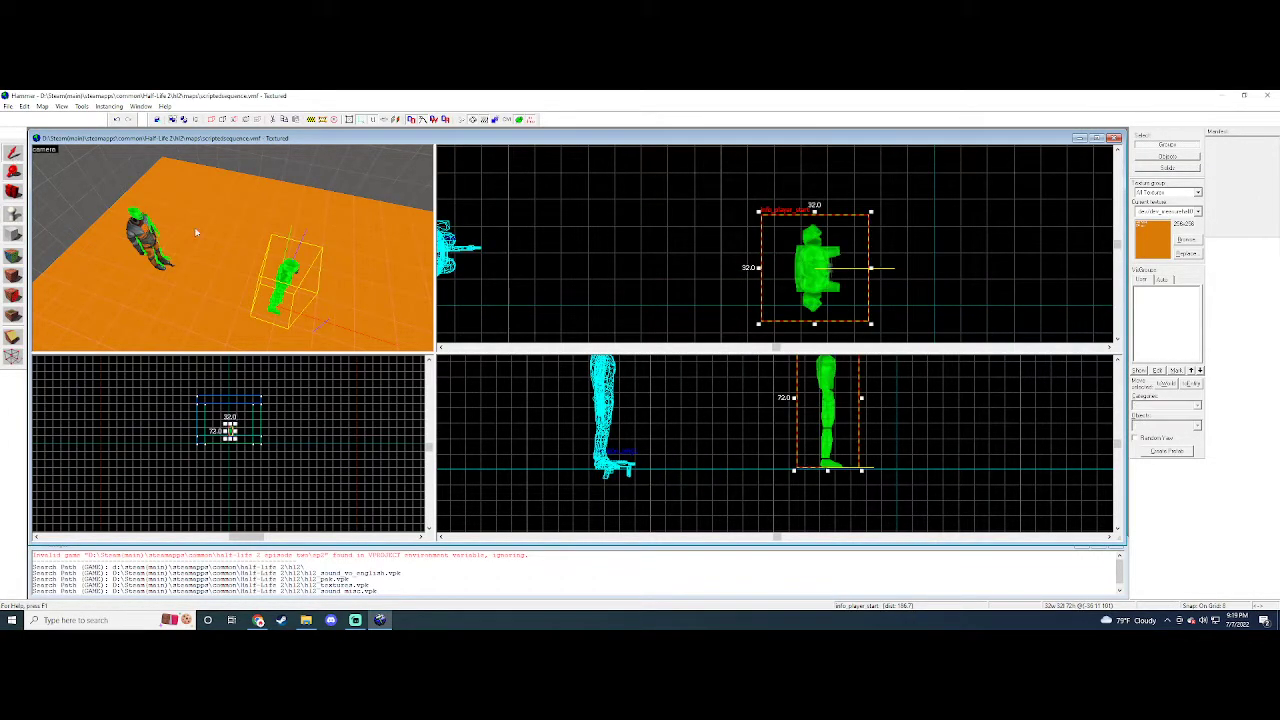
{"action": "double_click", "coordinate": [282, 280]}
{"action": "double_click", "coordinate": [700, 279]}
{"action": "type", "text": "smg"}
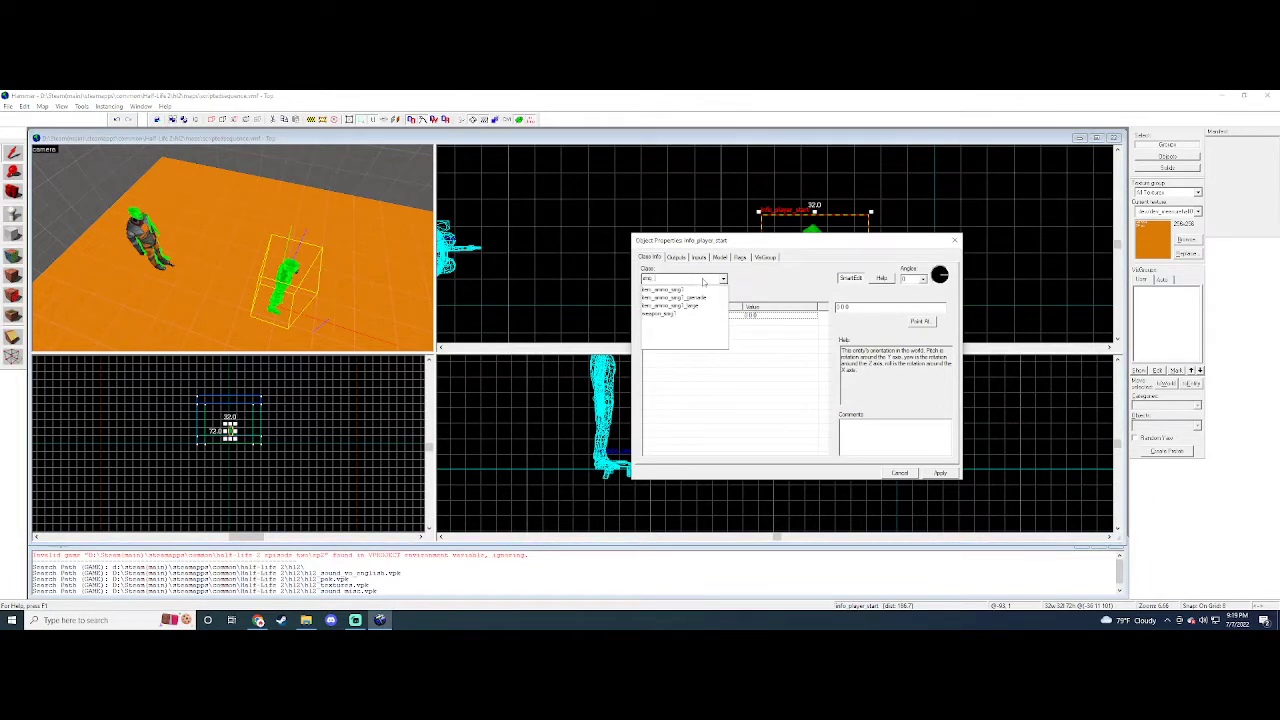
{"action": "left_click", "coordinate": [680, 289]}
{"action": "left_click", "coordinate": [945, 473]}
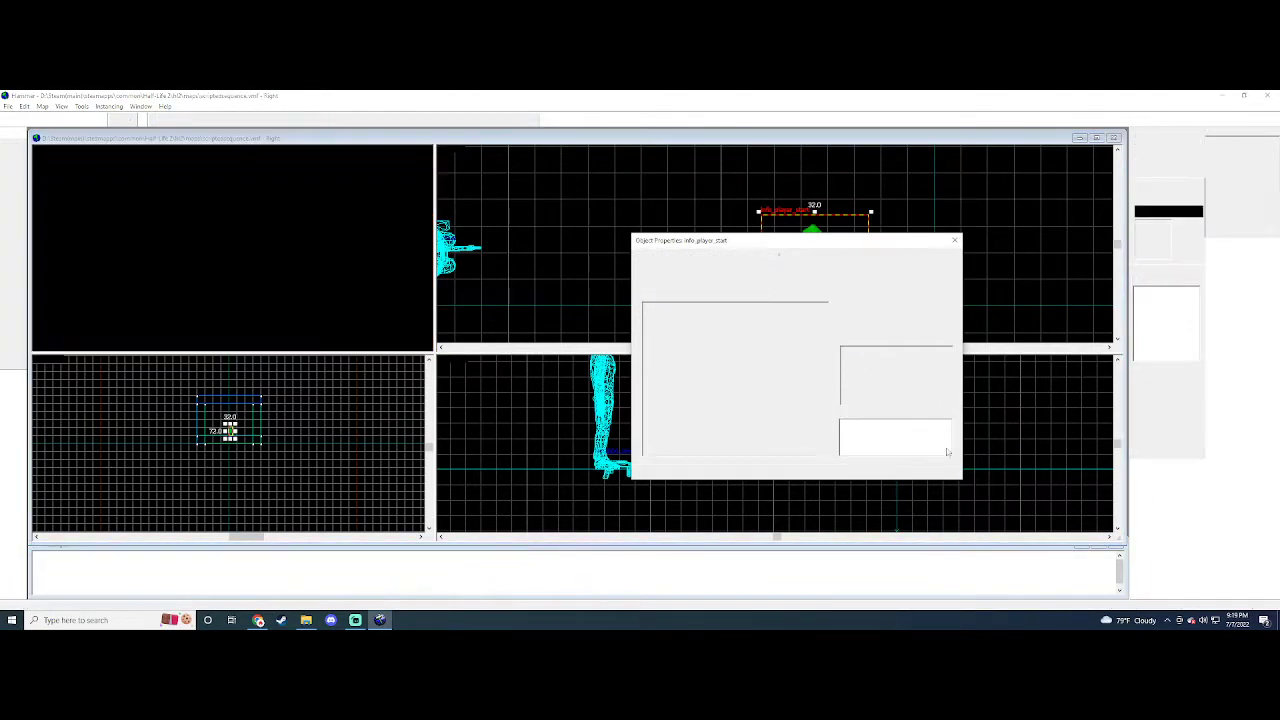
{"action": "left_click", "coordinate": [952, 240]}
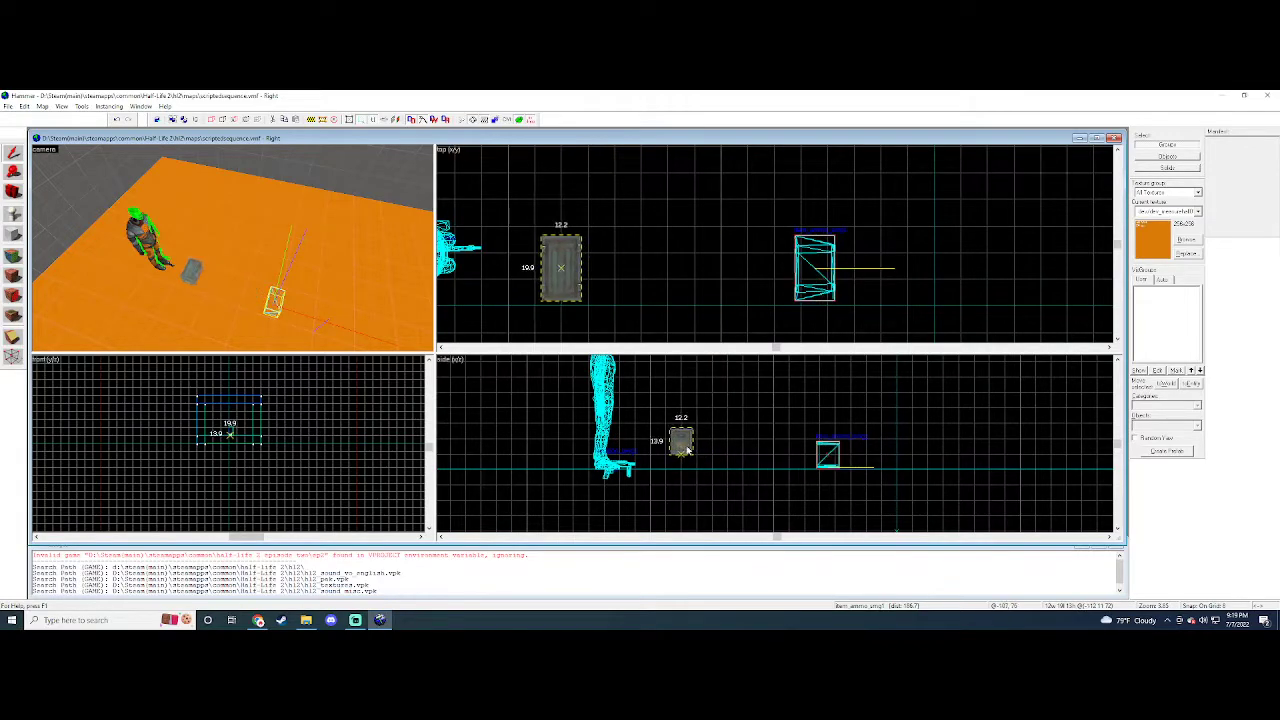
- Move the SMG ammo onto the player start and paste a copy of it there
{"action": "mouse_move", "coordinate": [618, 456]}
{"action": "left_mouse_down"}
{"action": "mouse_move", "coordinate": [604, 456]}
{"action": "mouse_move", "coordinate": [645, 446]}
{"action": "mouse_move", "coordinate": [604, 458]}
{"action": "left_mouse_up"}
{"action": "key", "text": "ctrl+c"}
{"action": "key", "text": "ctrl+v"}
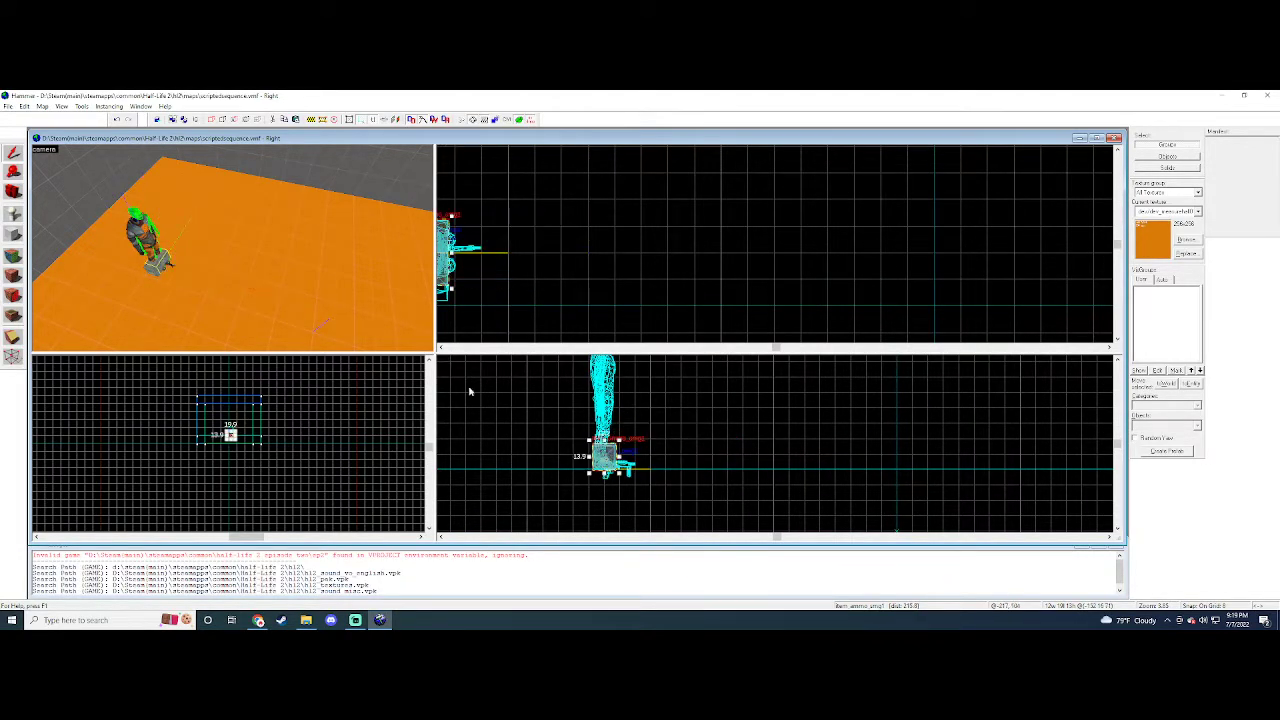
- Place a new entity on the floor beyond the player start and set its class to npc_combine_s
{"action": "key", "text": "Right"}
{"action": "key", "text": "d"}
{"action": "left_click", "coordinate": [13, 213]}
{"action": "left_click", "coordinate": [116, 242]}
{"action": "left_click", "coordinate": [13, 152]}
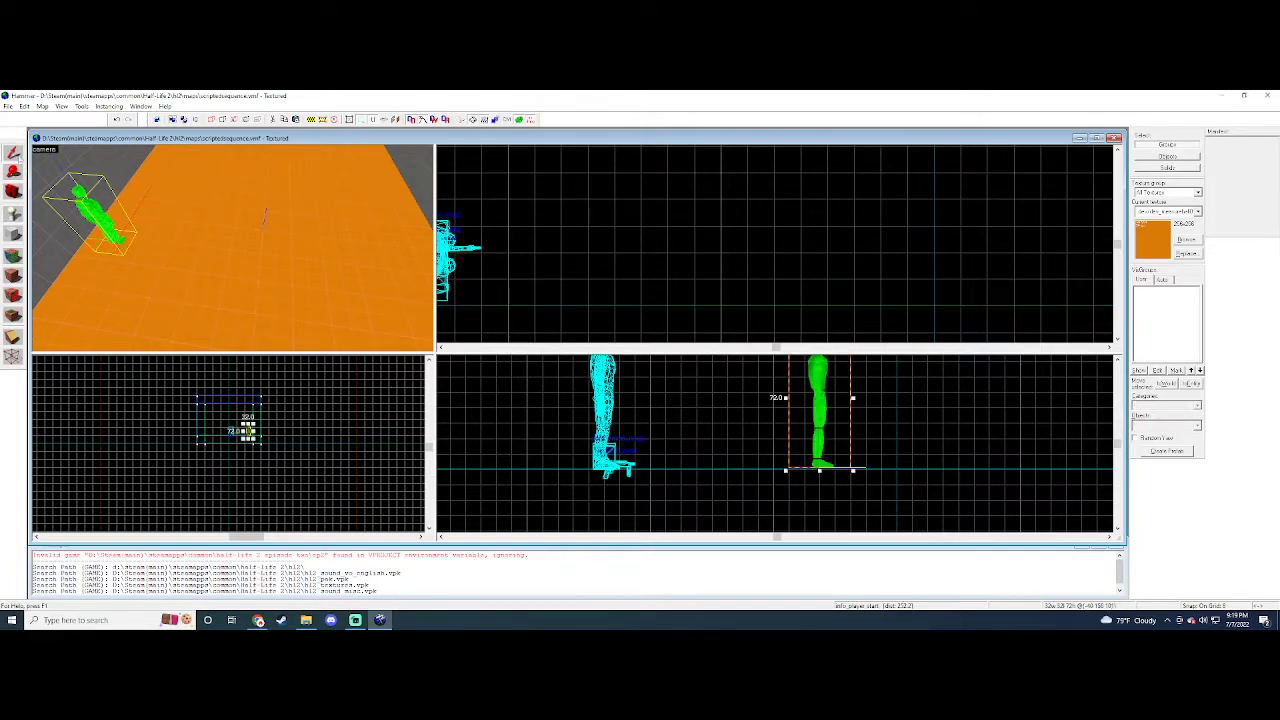
{"action": "double_click", "coordinate": [89, 213]}
{"action": "double_click", "coordinate": [680, 280]}
{"action": "type", "text": "combine"}
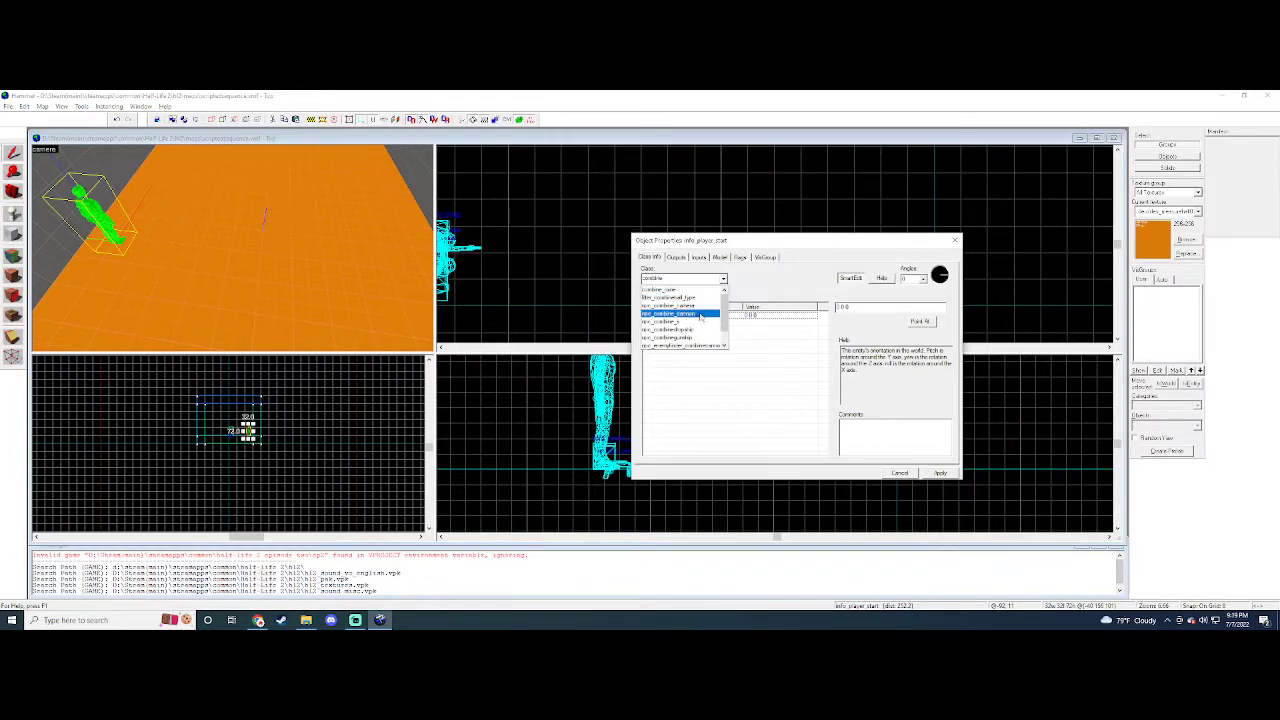
{"action": "left_click", "coordinate": [668, 321]}
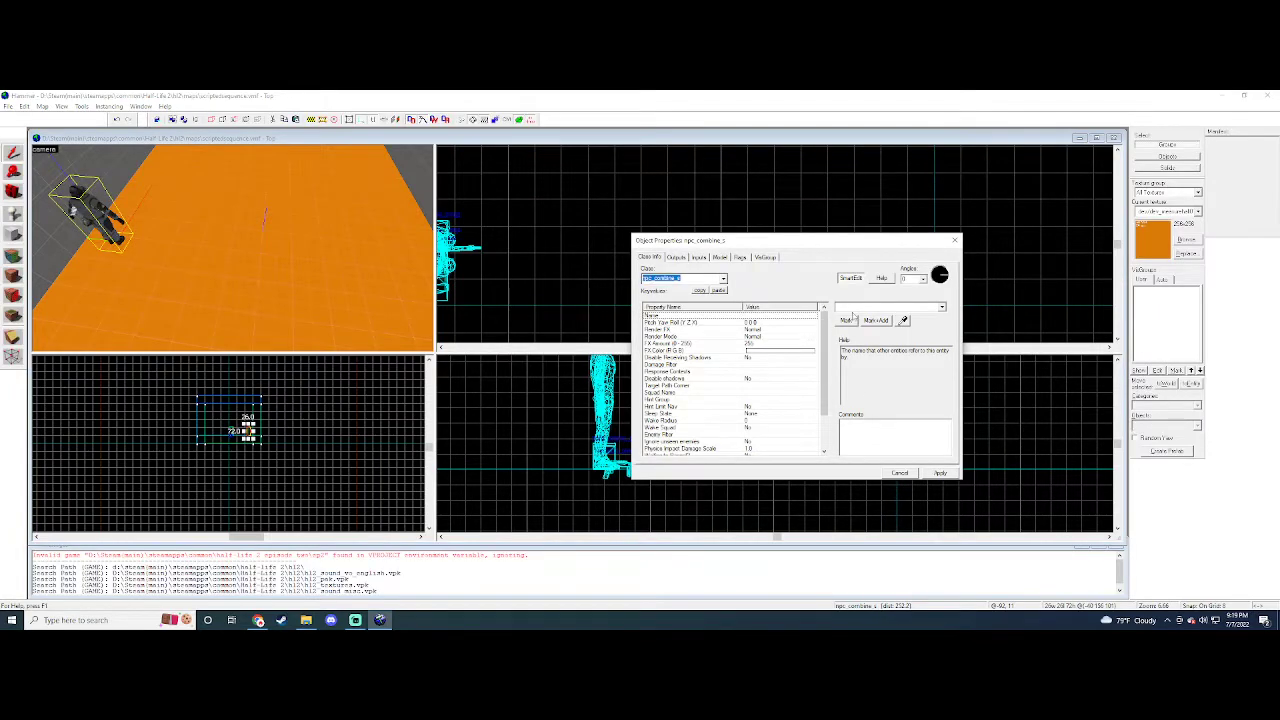
- Name the Combine soldier soldier1 and close its properties
{"action": "left_click", "coordinate": [853, 312]}
{"action": "type", "text": "sold"}
{"action": "type", "text": "eir1"}
{"action": "key", "text": "Return"}
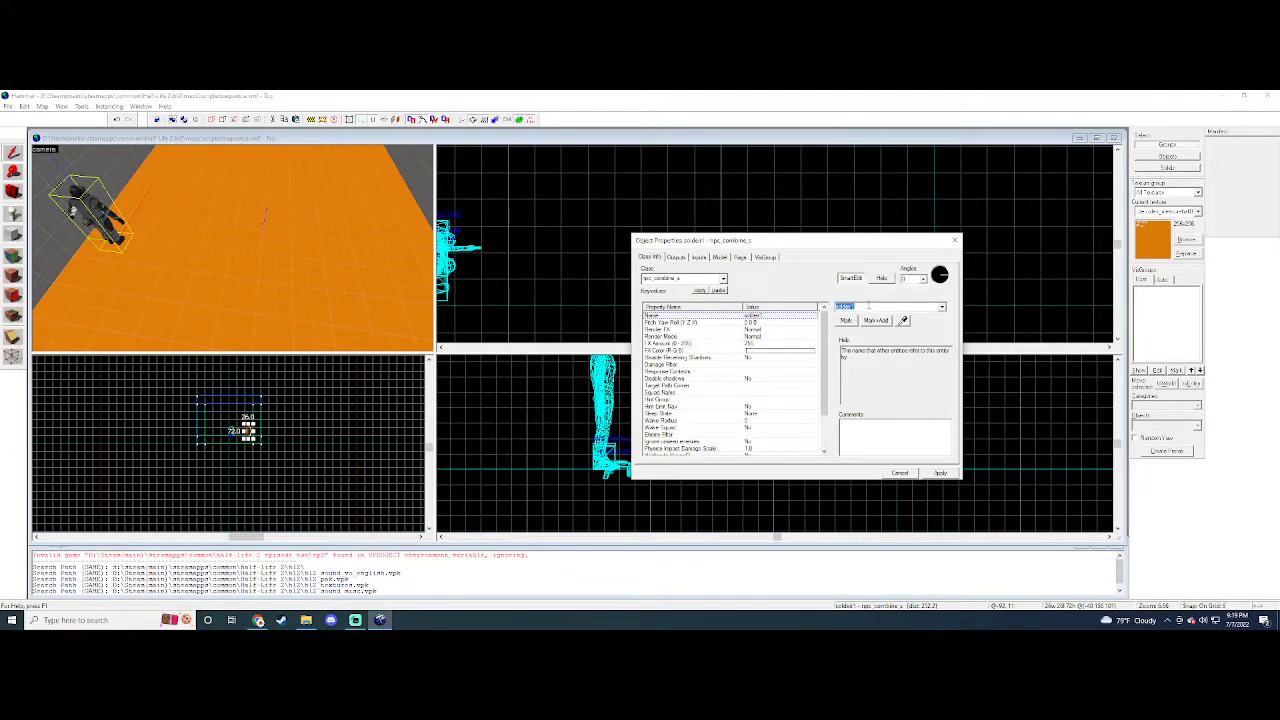
{"action": "key", "text": "BackSpace"}
{"action": "key", "text": "BackSpace"}
{"action": "type", "text": "ier1"}
{"action": "key", "text": "Return"}
{"action": "left_click", "coordinate": [955, 240]}
- Paste two copies of the Combine soldier and line all three up in a row at floor level
{"action": "left_click_drag", "start_coordinate": [818, 436], "coordinate": [762, 419]}
{"action": "key", "text": "ctrl+v"}
{"action": "scroll", "coordinate": [662, 262], "scroll_direction": "down", "scroll_amount": 6}
{"action": "left_click_drag", "start_coordinate": [662, 267], "coordinate": [670, 237]}
{"action": "key", "text": "ctrl+v"}
{"action": "left_click_drag", "start_coordinate": [683, 306], "coordinate": [665, 275]}
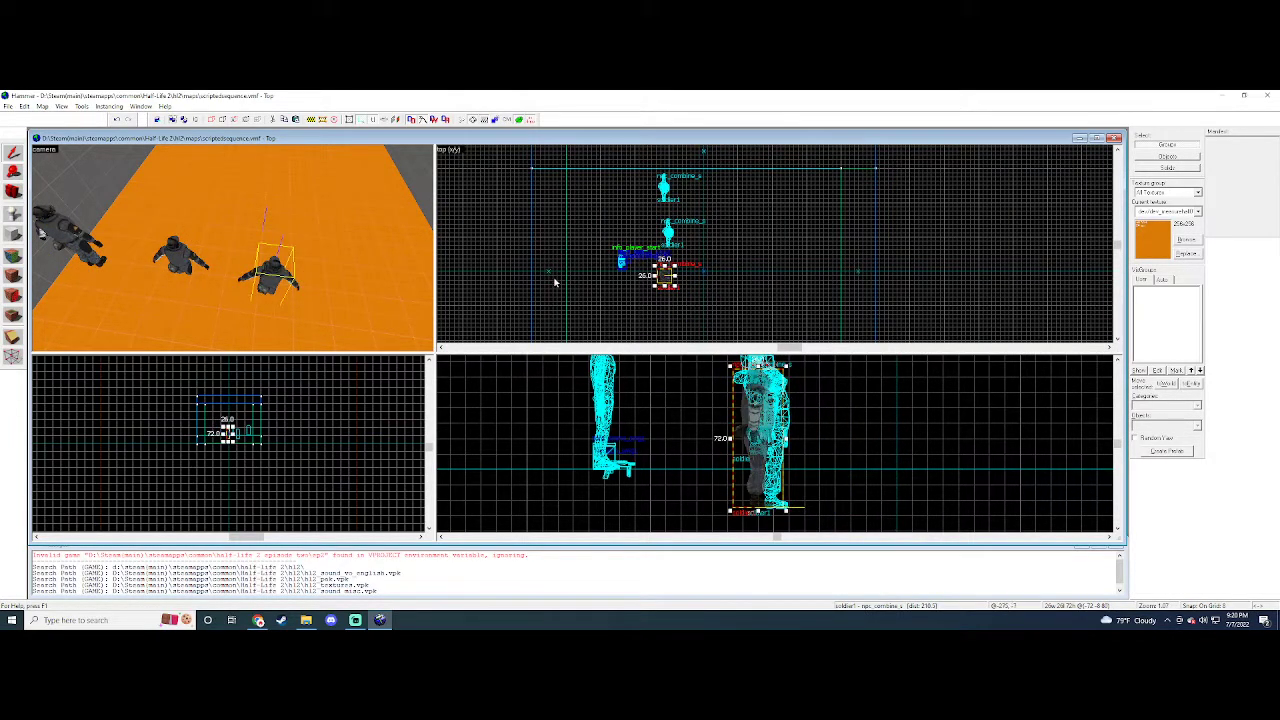
{"action": "left_click_drag", "start_coordinate": [784, 456], "coordinate": [746, 380]}
- Rename the middle Combine soldier soldier2 and the one at the far end of the row soldier3
{"action": "left_click", "coordinate": [176, 248]}
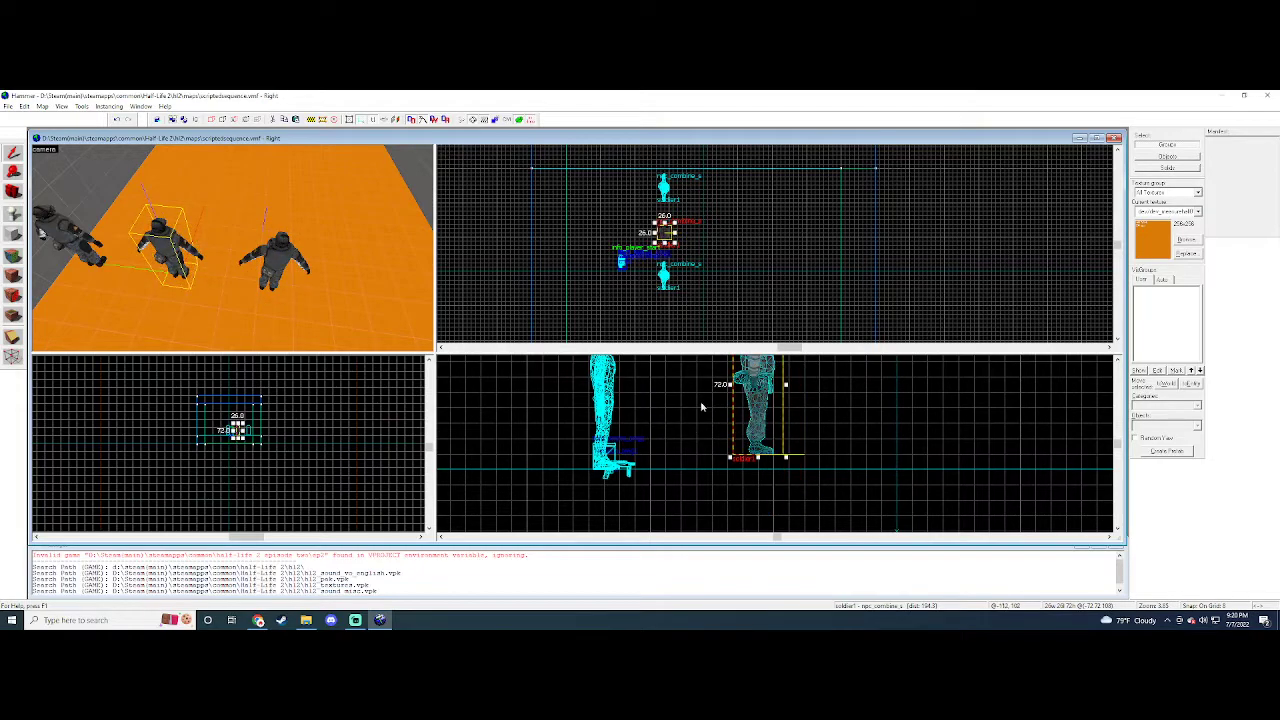
{"action": "scroll", "coordinate": [652, 390], "scroll_direction": "down", "scroll_amount": 6}
{"action": "left_click", "coordinate": [186, 251]}
{"action": "double_click", "coordinate": [176, 251]}
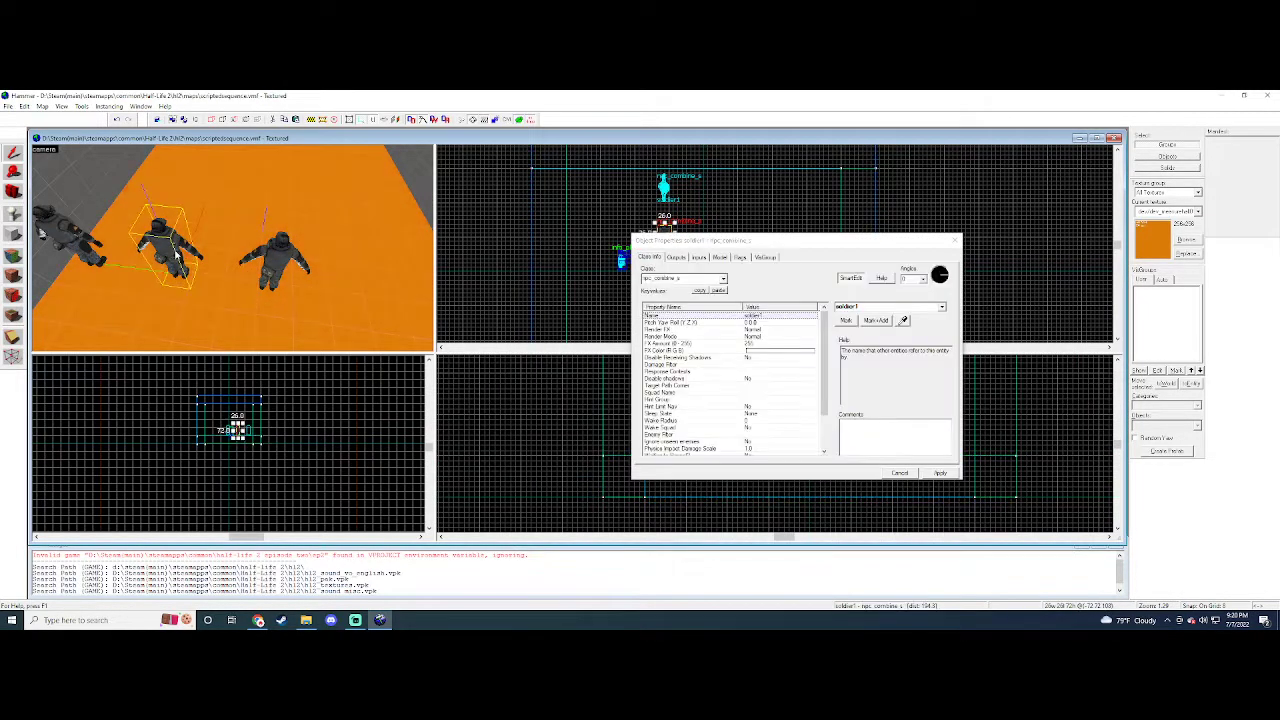
{"action": "key", "text": "BackSpace"}
{"action": "type", "text": "2"}
{"action": "left_click", "coordinate": [283, 251]}
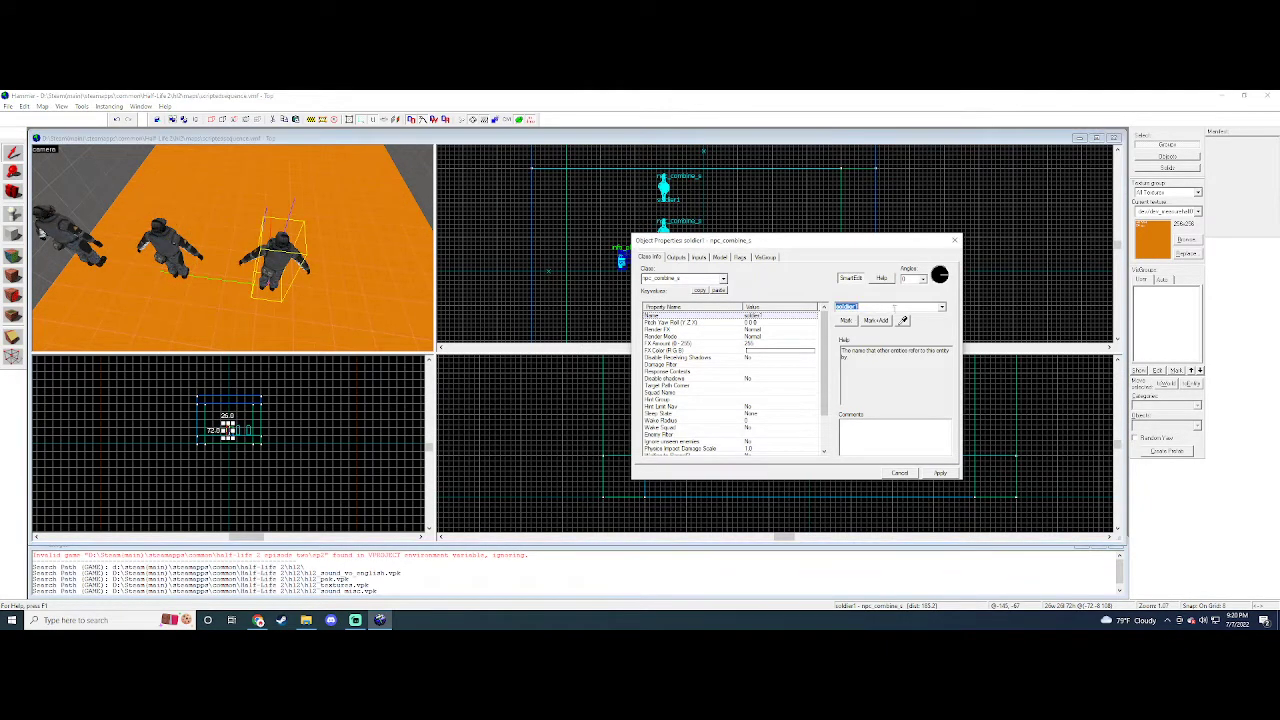
{"action": "key", "text": "BackSpace"}
{"action": "type", "text": "3"}
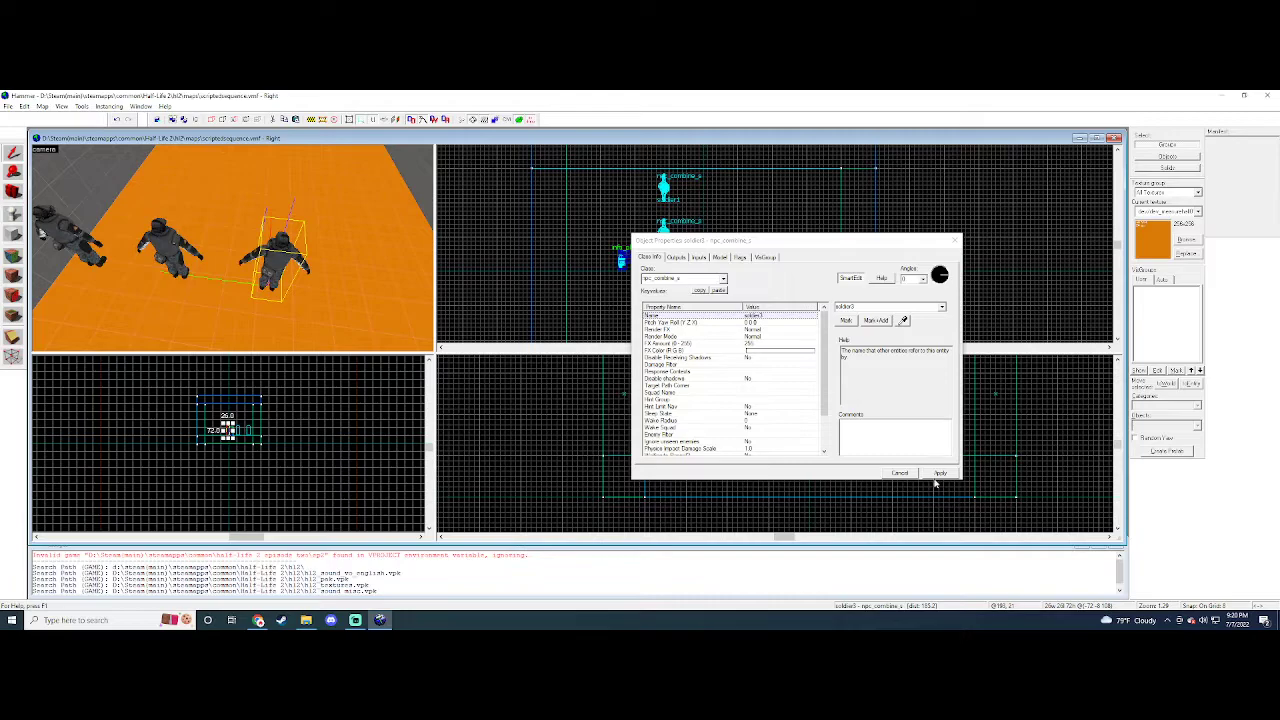
{"action": "left_click", "coordinate": [955, 240]}
- Place a new entity on the floor across from the soldiers and set its class to npc_citizen
{"action": "key", "text": "z"}
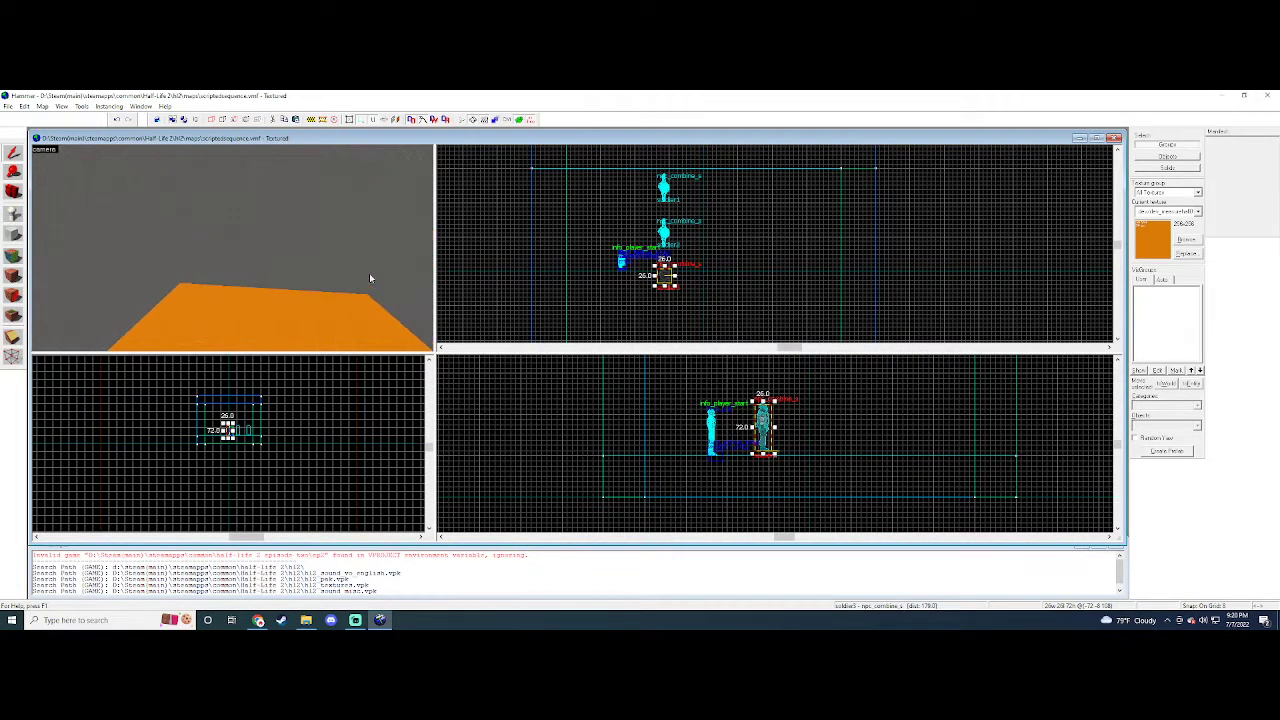
{"action": "key", "text": "a"}
{"action": "key", "text": "d"}
{"action": "left_click", "coordinate": [16, 215]}
{"action": "left_click", "coordinate": [229, 221]}
{"action": "left_click", "coordinate": [14, 154]}
{"action": "double_click", "coordinate": [226, 198]}
{"action": "double_click", "coordinate": [697, 280]}
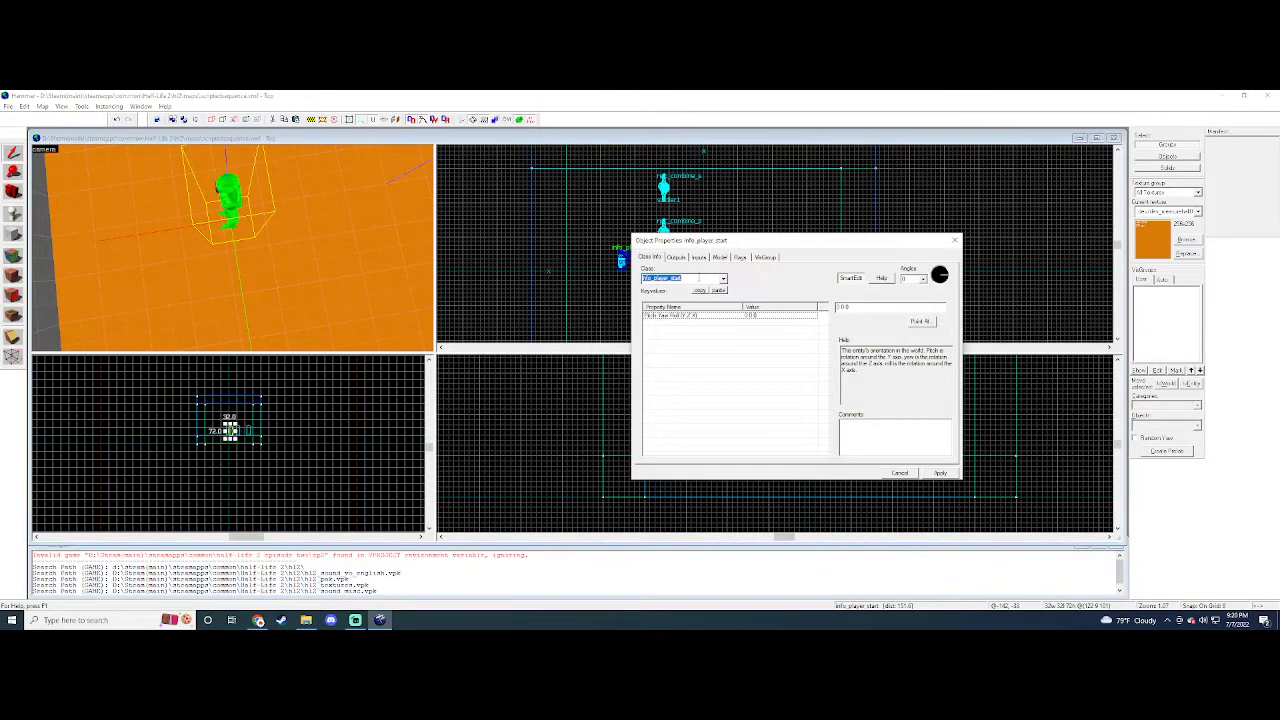
{"action": "type", "text": "npc_citizen"}
{"action": "key", "text": "Return"}
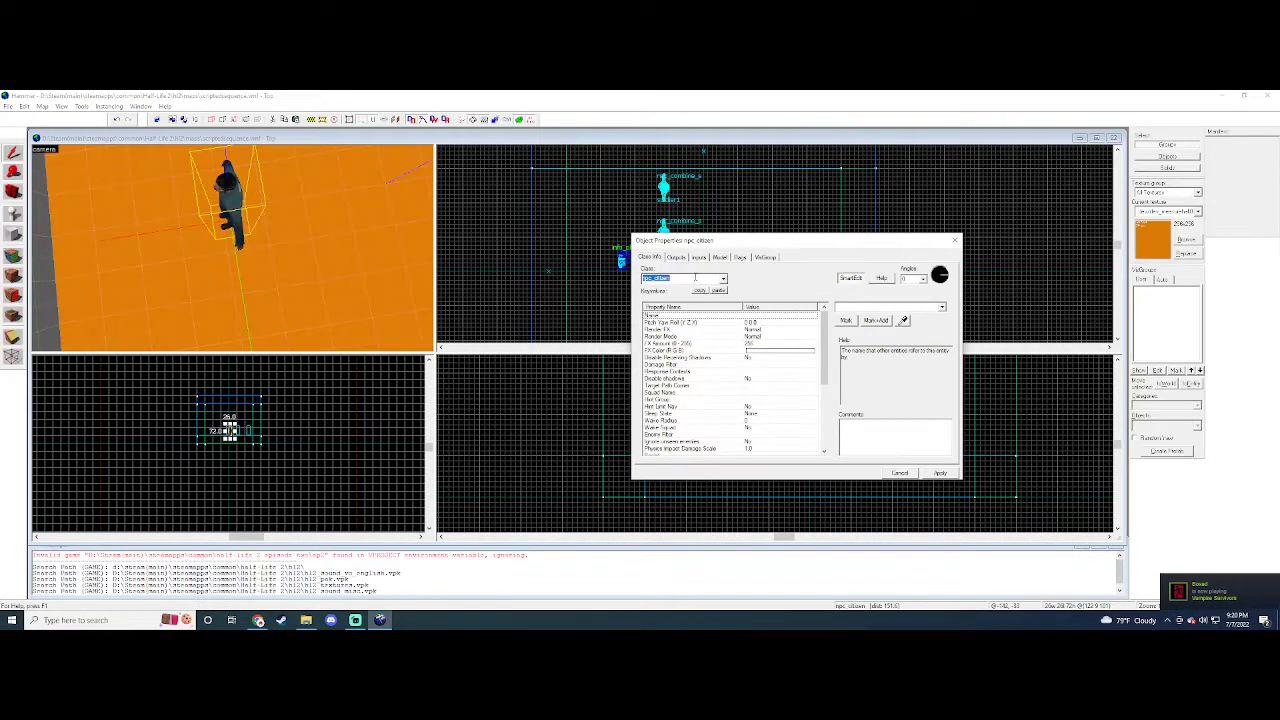
- Enable the Wait For Script flag on the new citizen and apply the change
{"action": "left_click", "coordinate": [740, 258]}
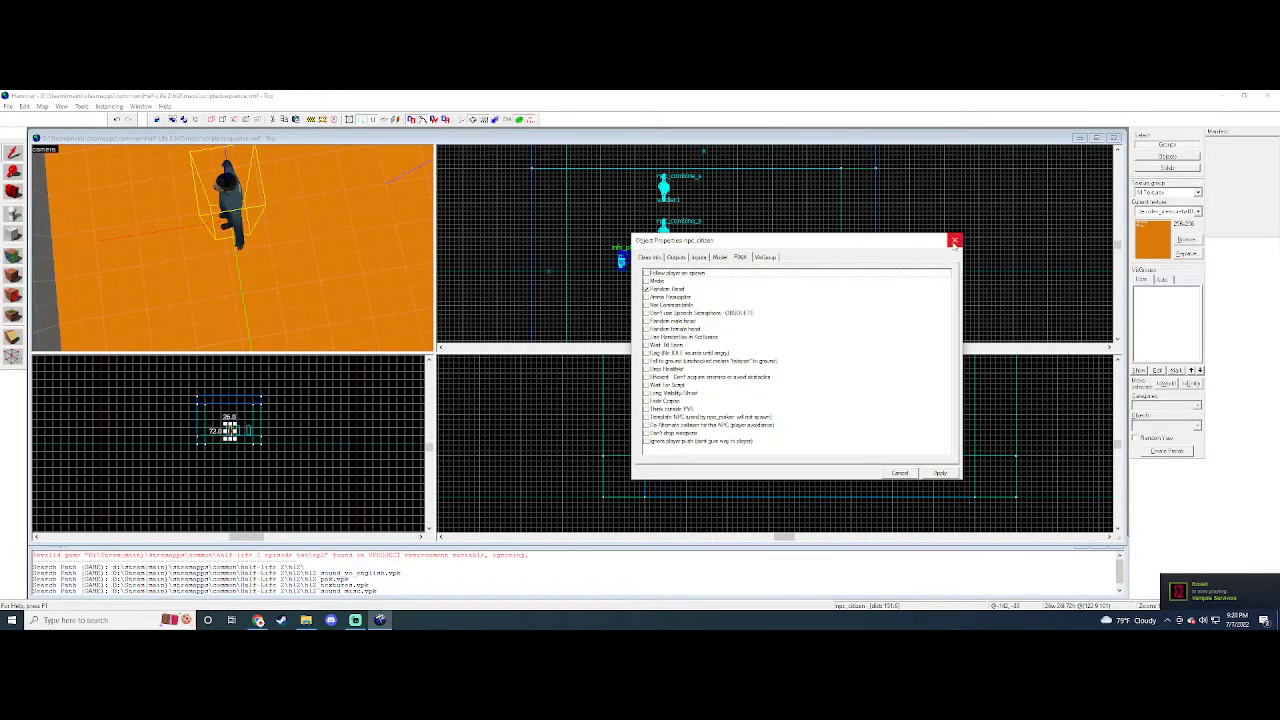
{"action": "left_click", "coordinate": [719, 257]}
{"action": "left_click", "coordinate": [740, 257]}
{"action": "left_click", "coordinate": [648, 291]}
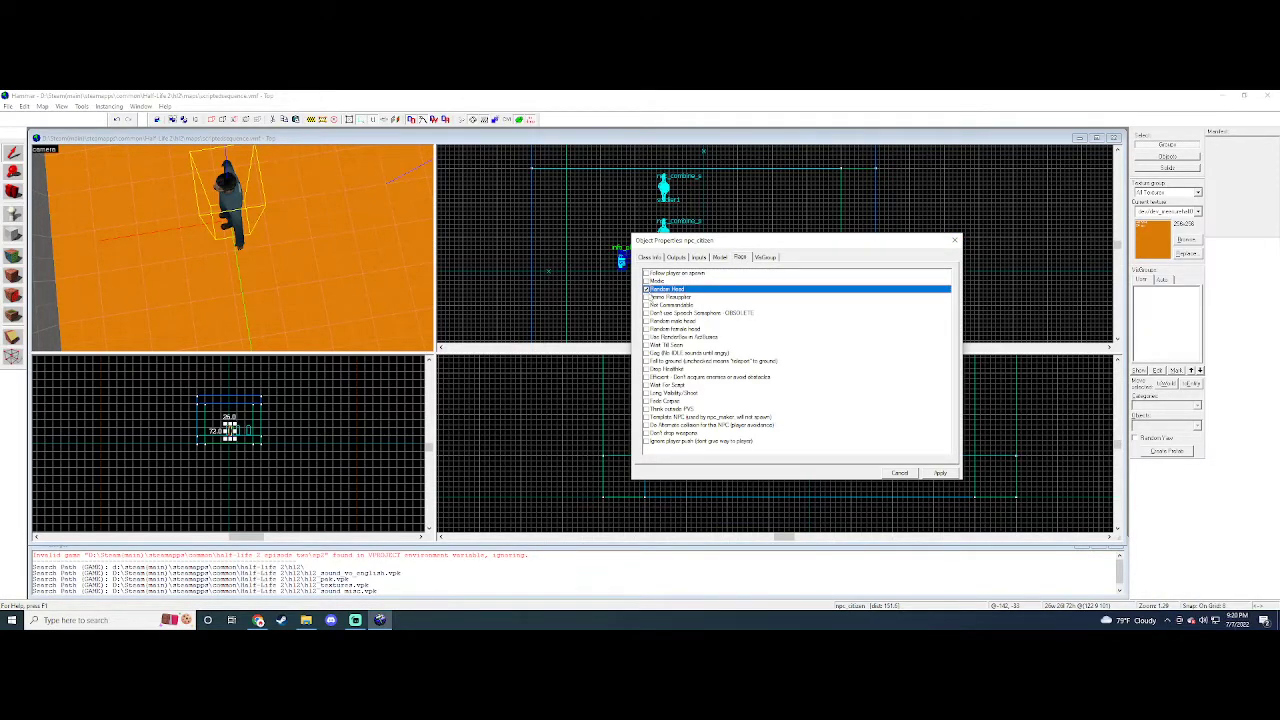
{"action": "left_click", "coordinate": [647, 386]}
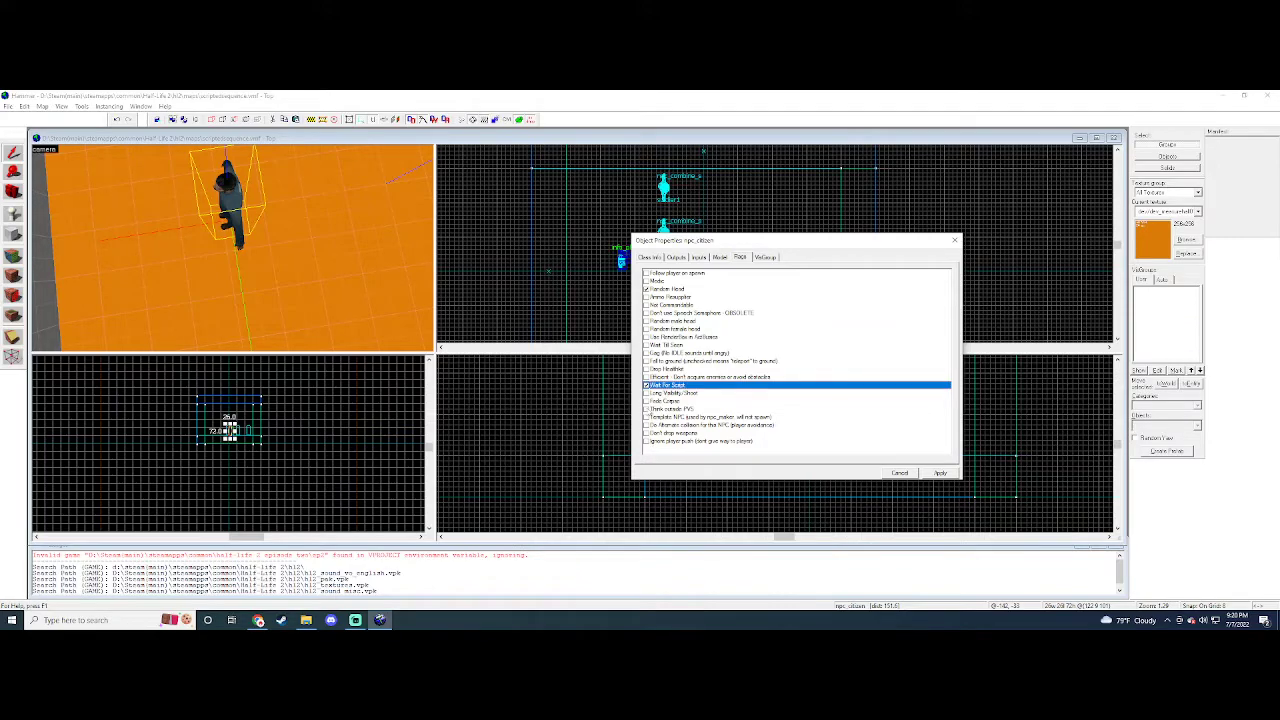
{"action": "left_click", "coordinate": [921, 356]}
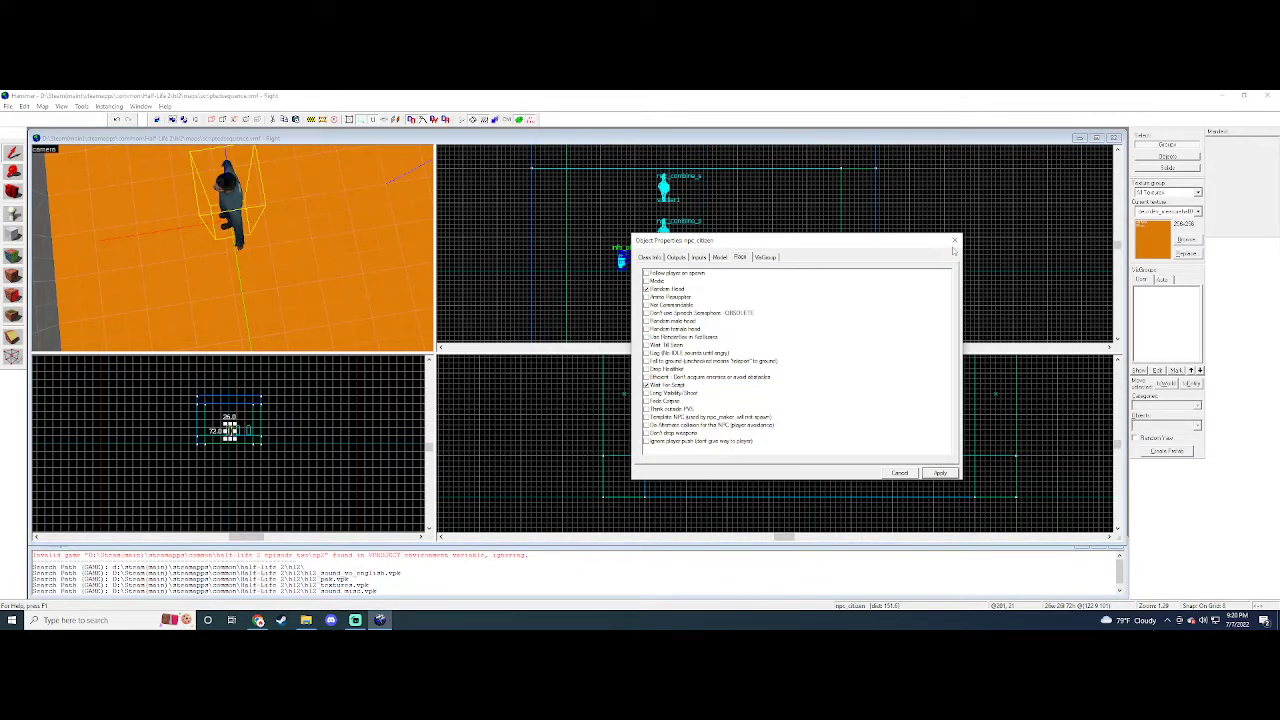
{"action": "left_click", "coordinate": [646, 384]}
{"action": "left_click", "coordinate": [938, 472]}
{"action": "left_click", "coordinate": [954, 240]}
- Place a new entity on the floor beside the citizen and set its class to scripted_sequence
{"action": "key", "text": "d"}
{"action": "key", "text": "a"}
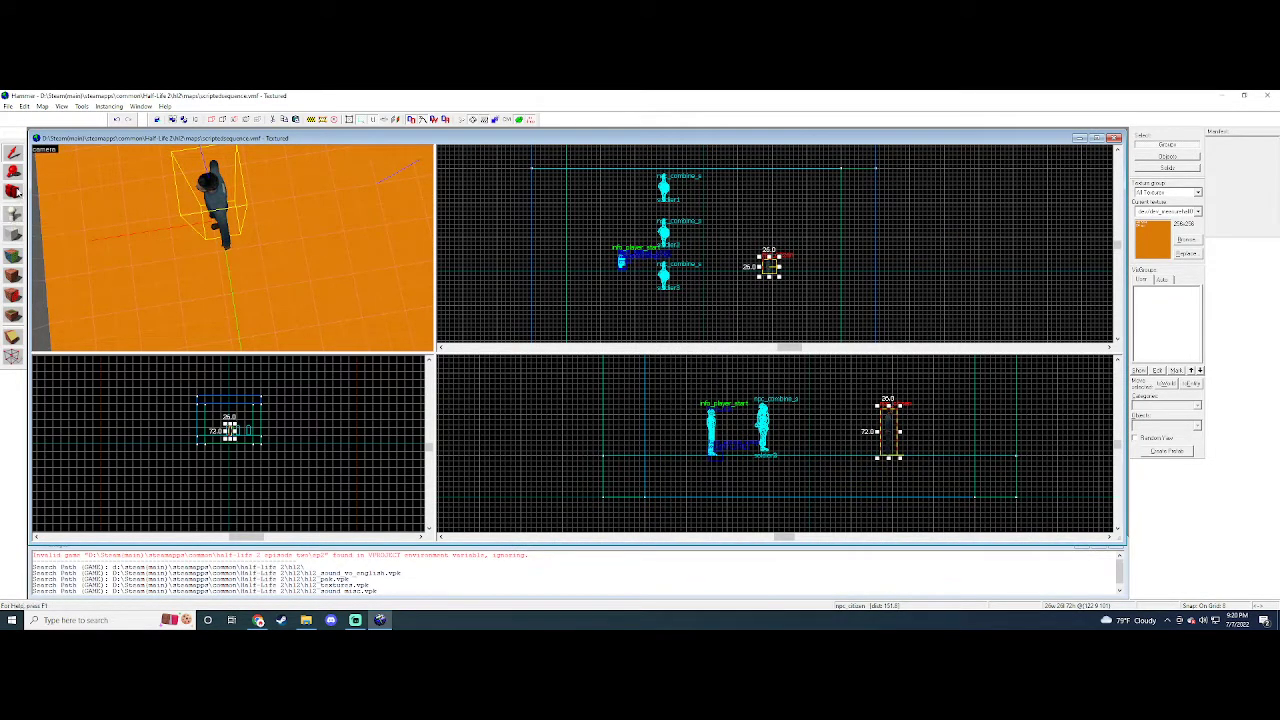
{"action": "left_click", "coordinate": [16, 214]}
{"action": "left_click", "coordinate": [272, 268]}
{"action": "left_click", "coordinate": [14, 154]}
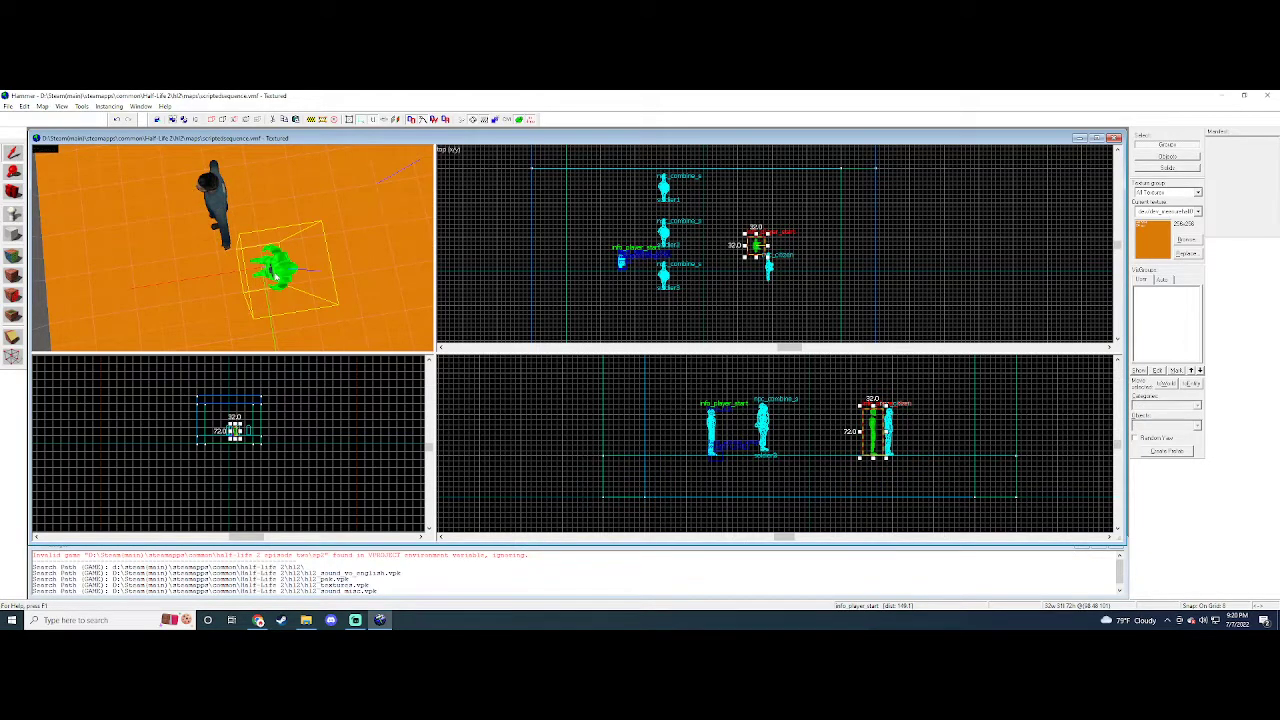
{"action": "key", "text": "alt+Return"}
{"action": "left_click", "coordinate": [699, 279]}
{"action": "type", "text": "scripted"}
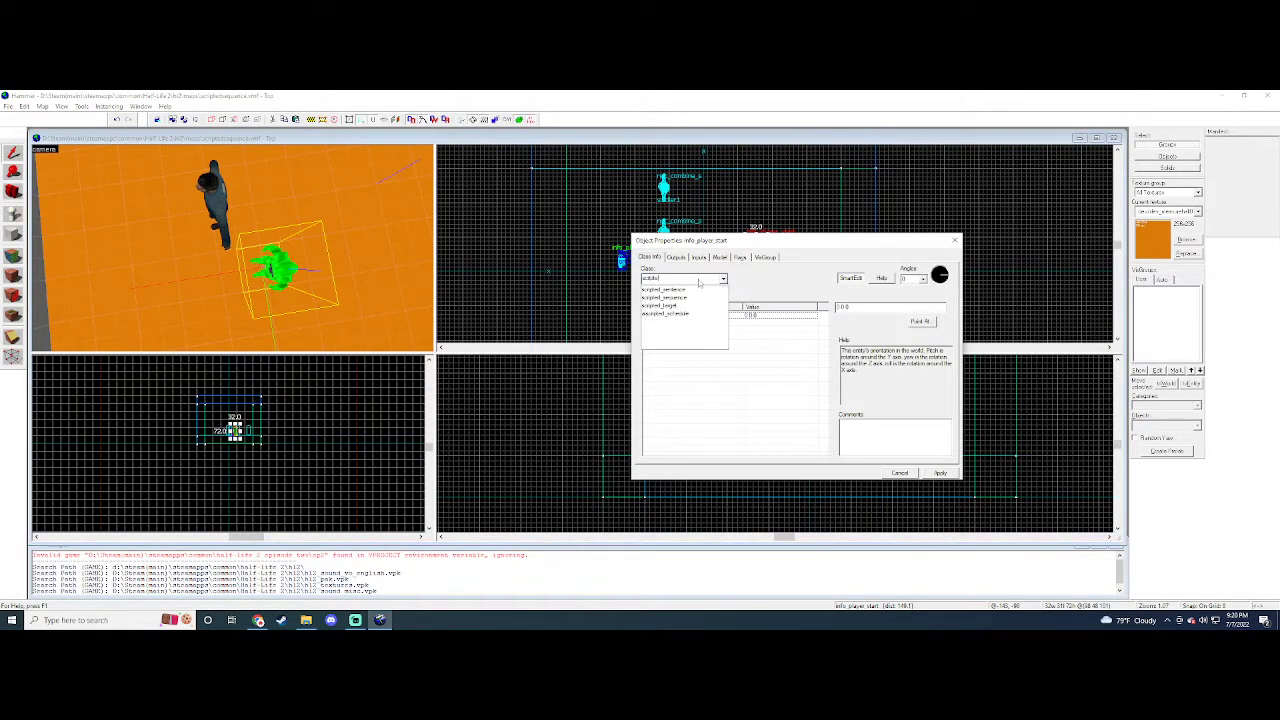
{"action": "left_click", "coordinate": [665, 297]}
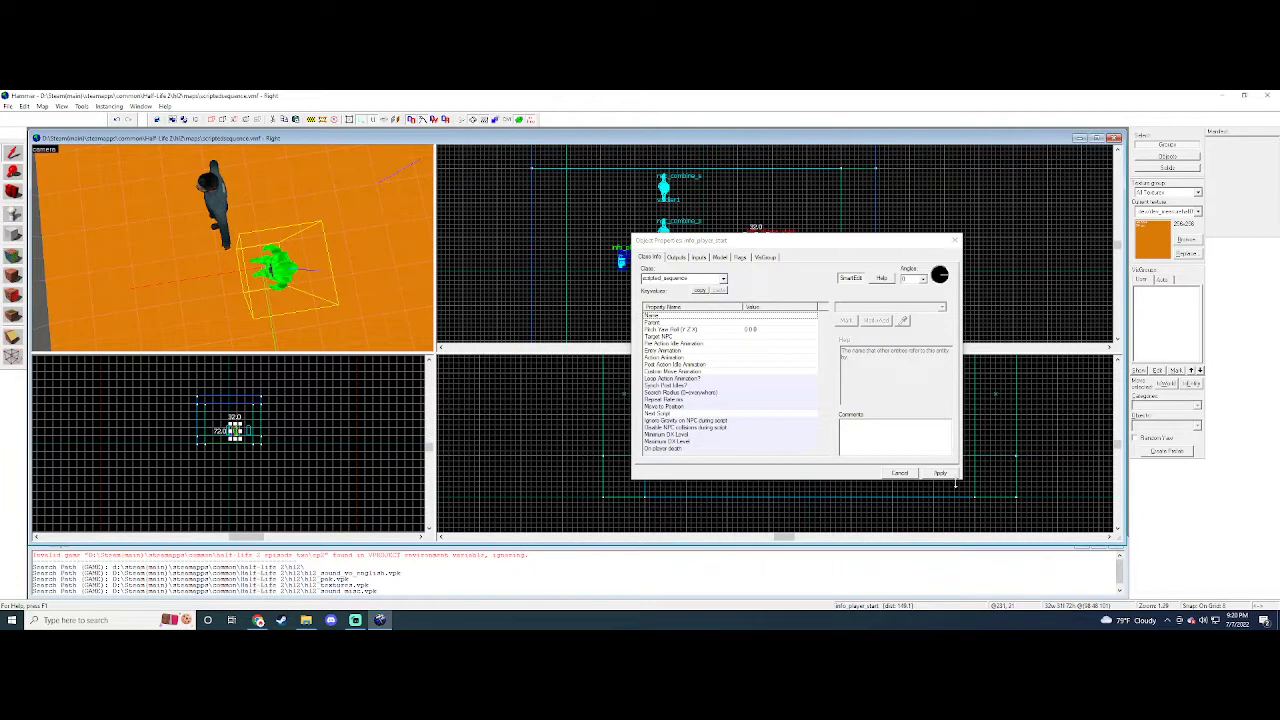
{"action": "left_click", "coordinate": [940, 472]}
- Move the scripted_sequence onto the citizen so both share the same spot
{"action": "left_click", "coordinate": [955, 240]}
{"action": "left_click_drag", "start_coordinate": [879, 430], "coordinate": [891, 426]}
{"action": "scroll", "coordinate": [891, 426], "scroll_direction": "up", "scroll_amount": 5}
{"action": "scroll", "coordinate": [779, 248], "scroll_direction": "up", "scroll_amount": 4}
{"action": "left_click_drag", "start_coordinate": [764, 246], "coordinate": [762, 289]}
{"action": "key", "text": "Up"}
{"action": "key", "text": "Left"}
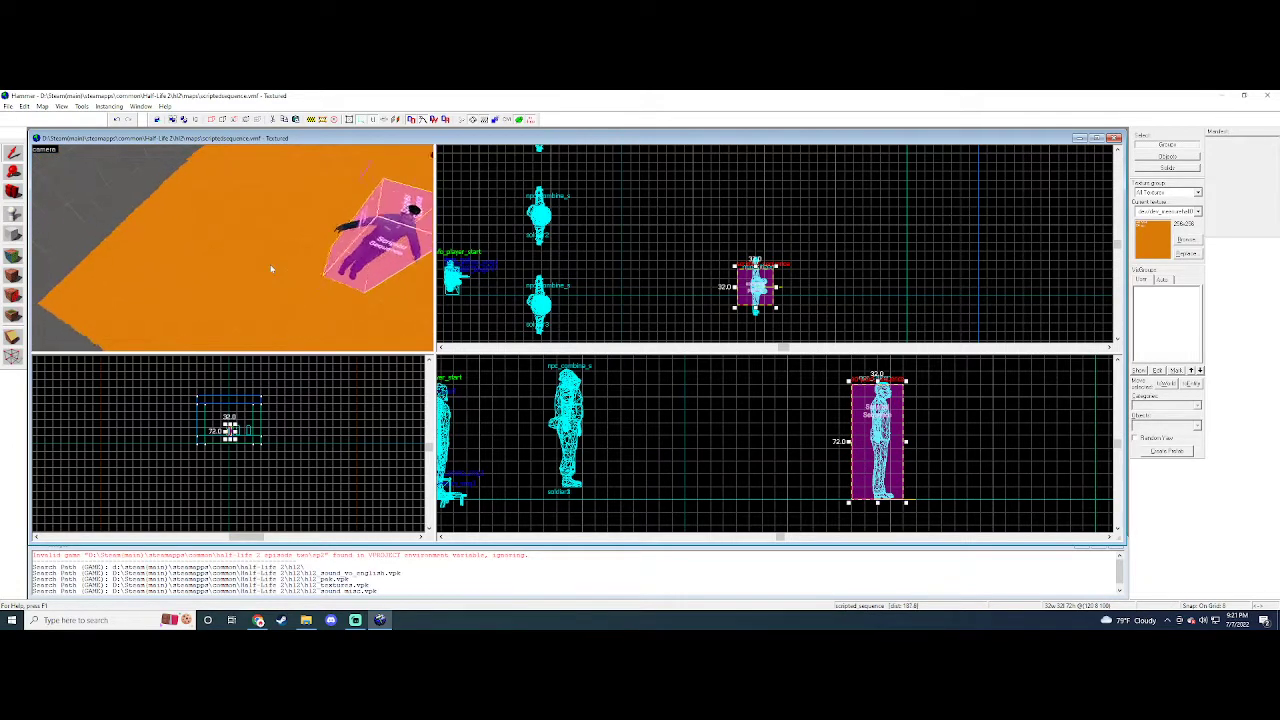
- Enable the Repeatable, Override AI and Don't Teleport NPC On End flags on the scripted_sequence and apply them
{"action": "key", "text": "d"}
{"action": "key", "text": "a"}
{"action": "key", "text": "s"}
{"action": "key", "text": "d"}
{"action": "key", "text": "w"}
{"action": "key", "text": "Down"}
{"action": "key", "text": "Down"}
{"action": "key", "text": "Right"}
{"action": "key", "text": "s"}
{"action": "left_click", "coordinate": [208, 289]}
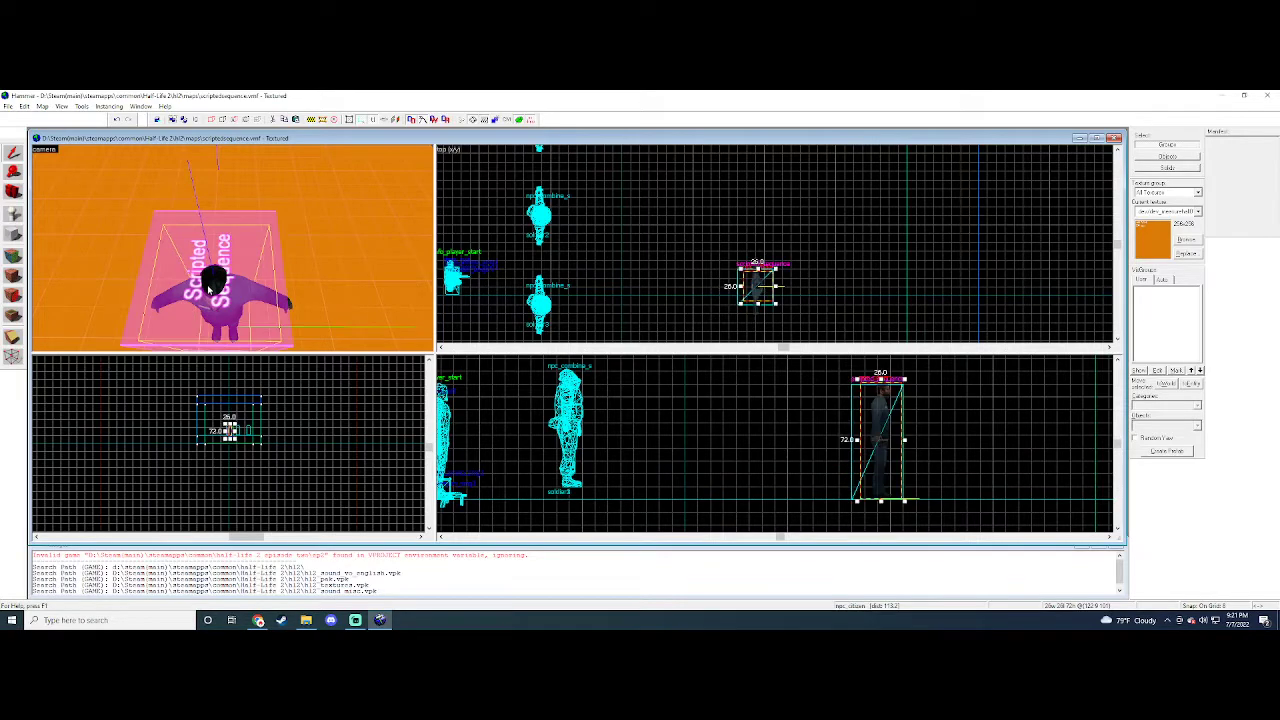
{"action": "double_click", "coordinate": [210, 287]}
{"action": "left_click", "coordinate": [239, 222]}
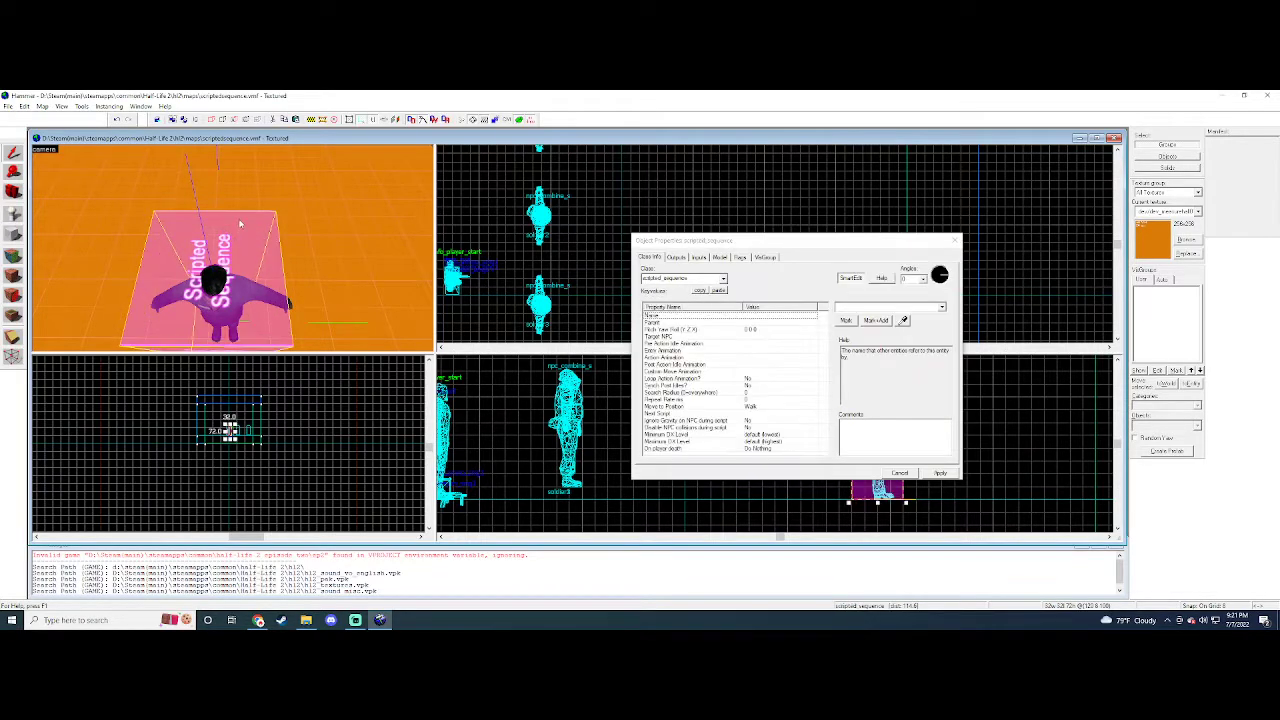
{"action": "left_click", "coordinate": [740, 257]}
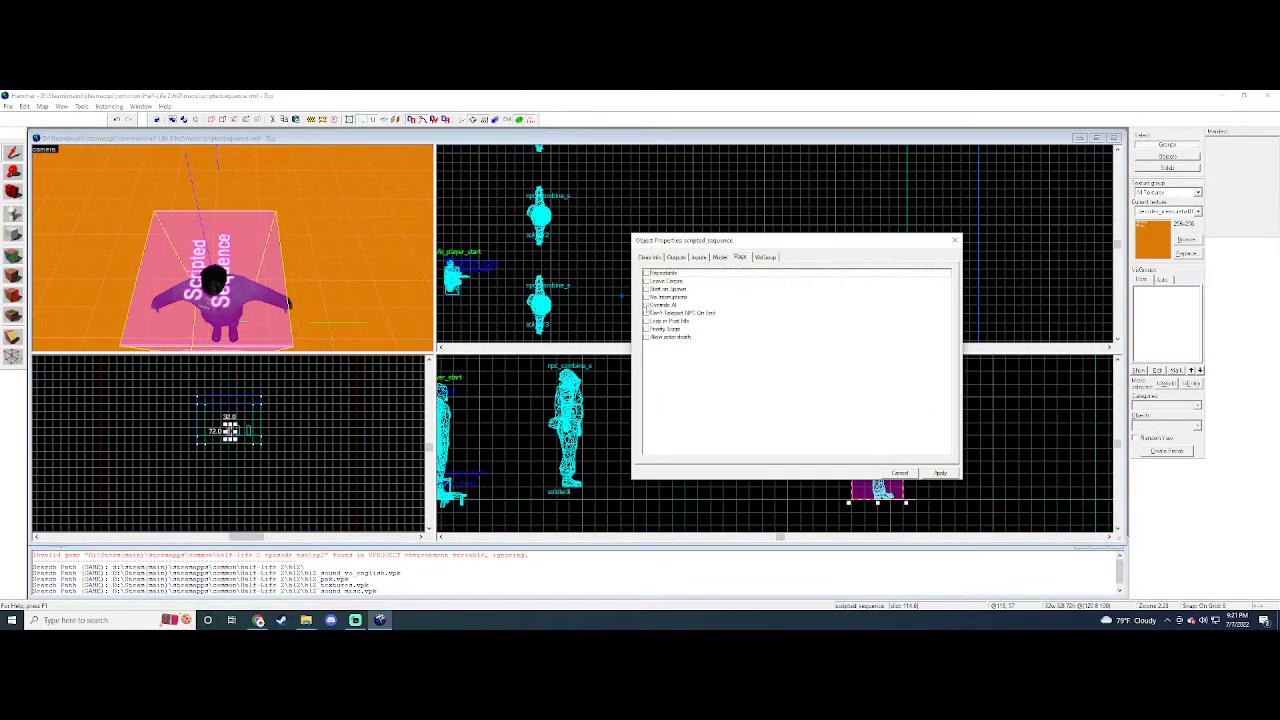
{"action": "left_click", "coordinate": [646, 305]}
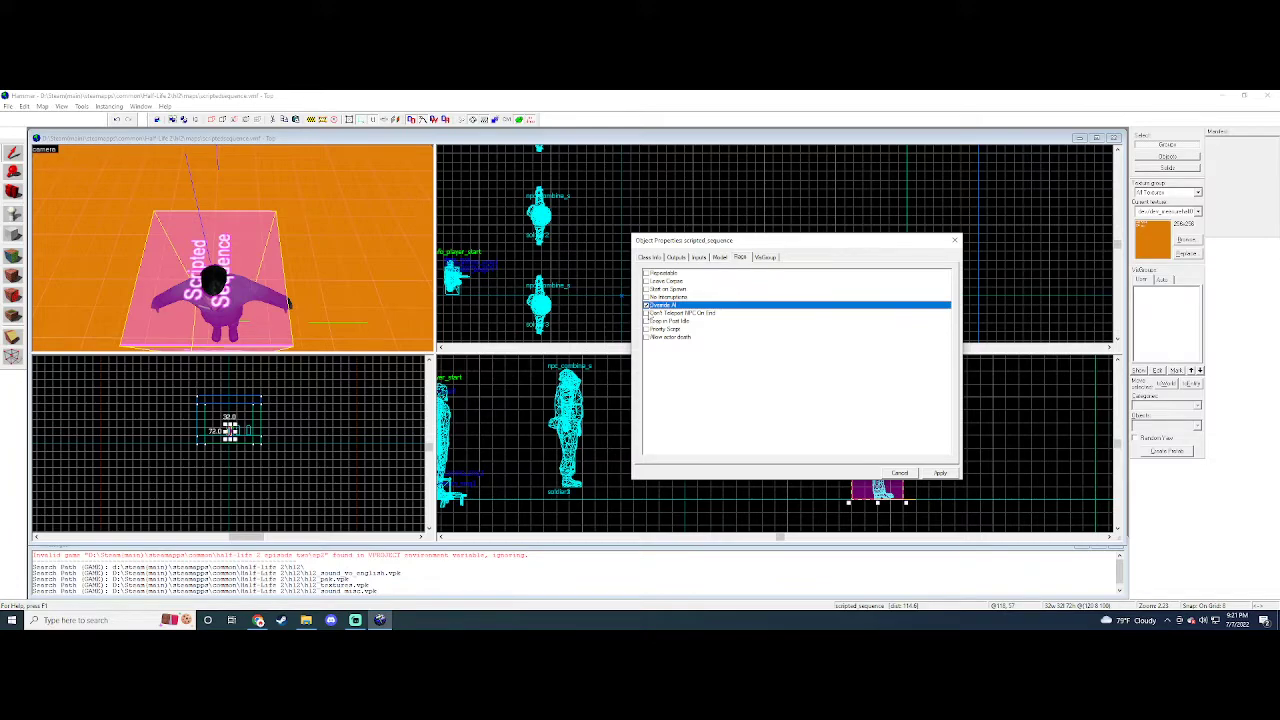
{"action": "left_click", "coordinate": [647, 314]}
{"action": "left_click", "coordinate": [646, 337]}
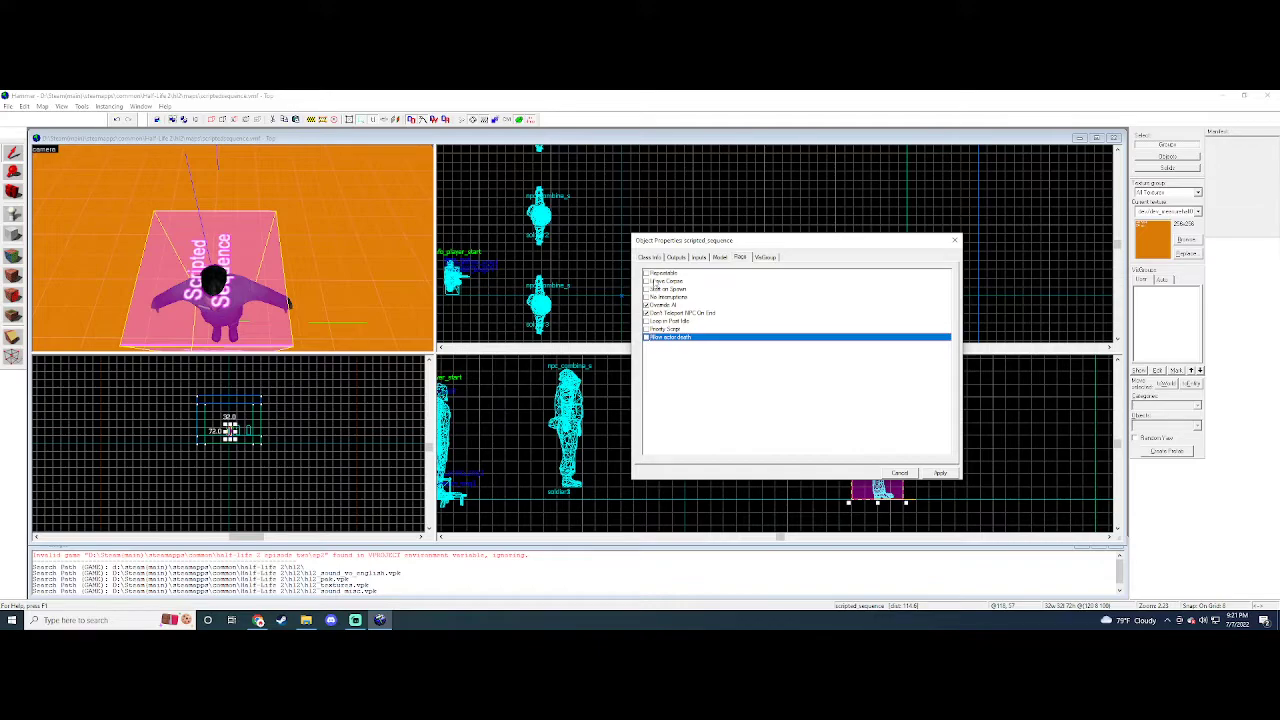
{"action": "left_click", "coordinate": [655, 281]}
{"action": "left_click", "coordinate": [655, 275]}
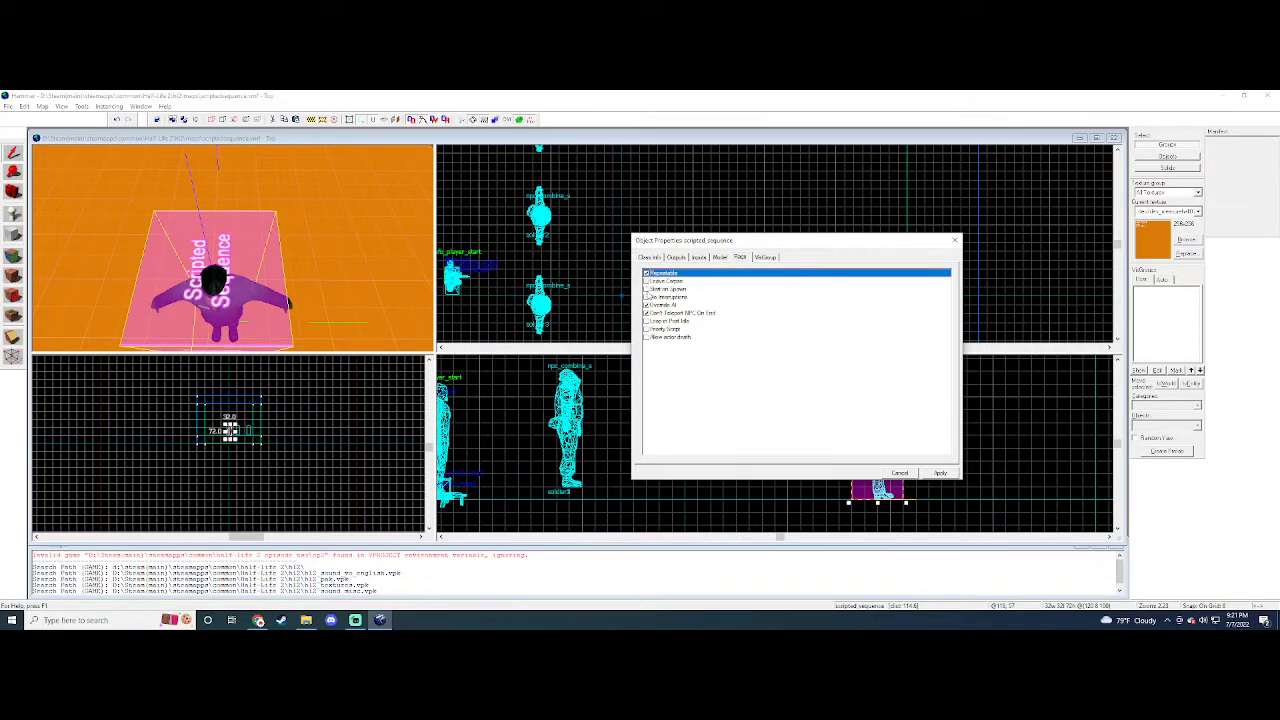
{"action": "left_click", "coordinate": [940, 473]}
- Set the citizen's model sequence to d1_town05_Winston_Down, copy the sequence name and apply the change
{"action": "left_click", "coordinate": [649, 257]}
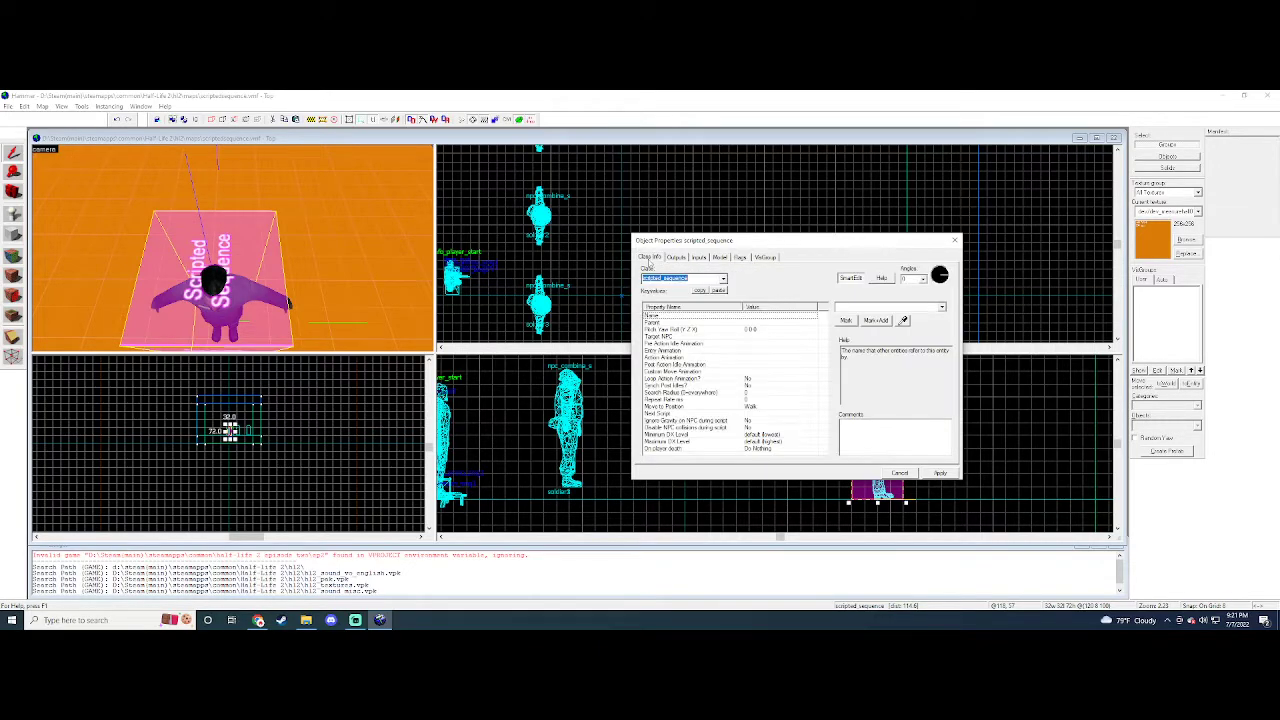
{"action": "left_click", "coordinate": [741, 358]}
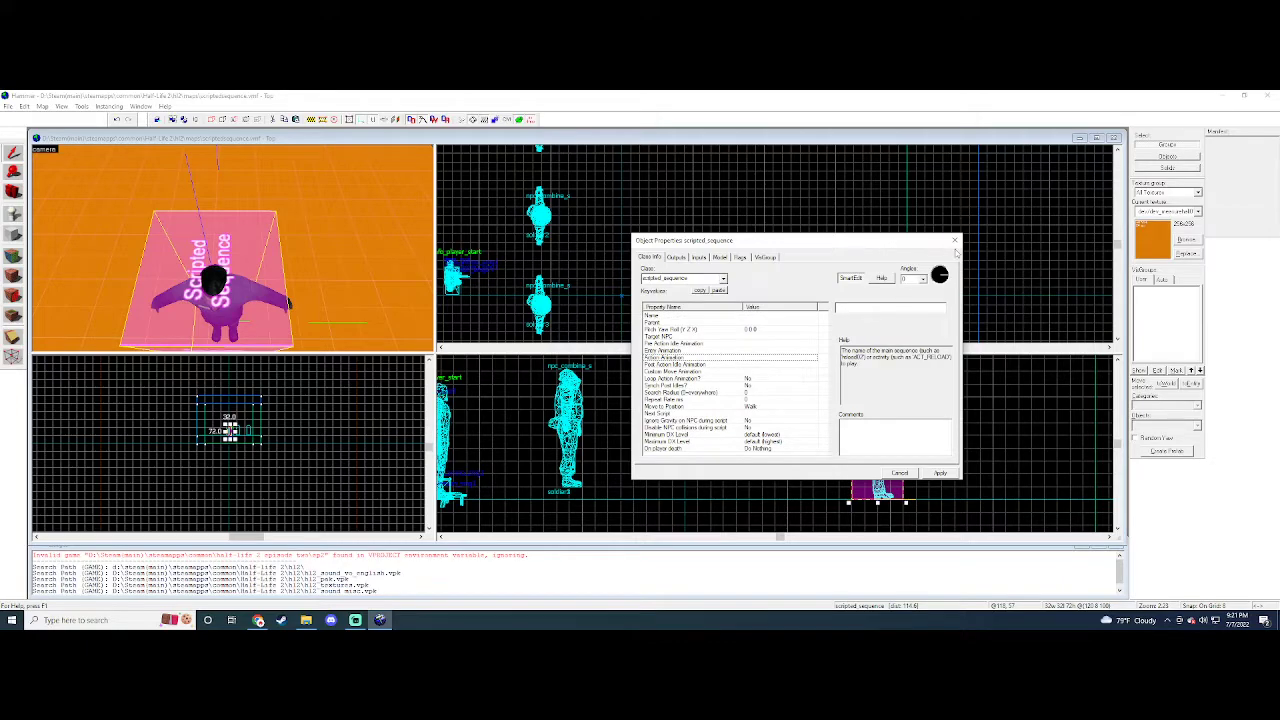
{"action": "left_click", "coordinate": [955, 240]}
{"action": "double_click", "coordinate": [215, 283]}
{"action": "left_click", "coordinate": [699, 257]}
{"action": "left_click", "coordinate": [720, 257]}
{"action": "left_click", "coordinate": [766, 274]}
{"action": "type", "text": "winst"}
{"action": "key", "text": "Return"}
{"action": "key", "text": "ctrl+c"}
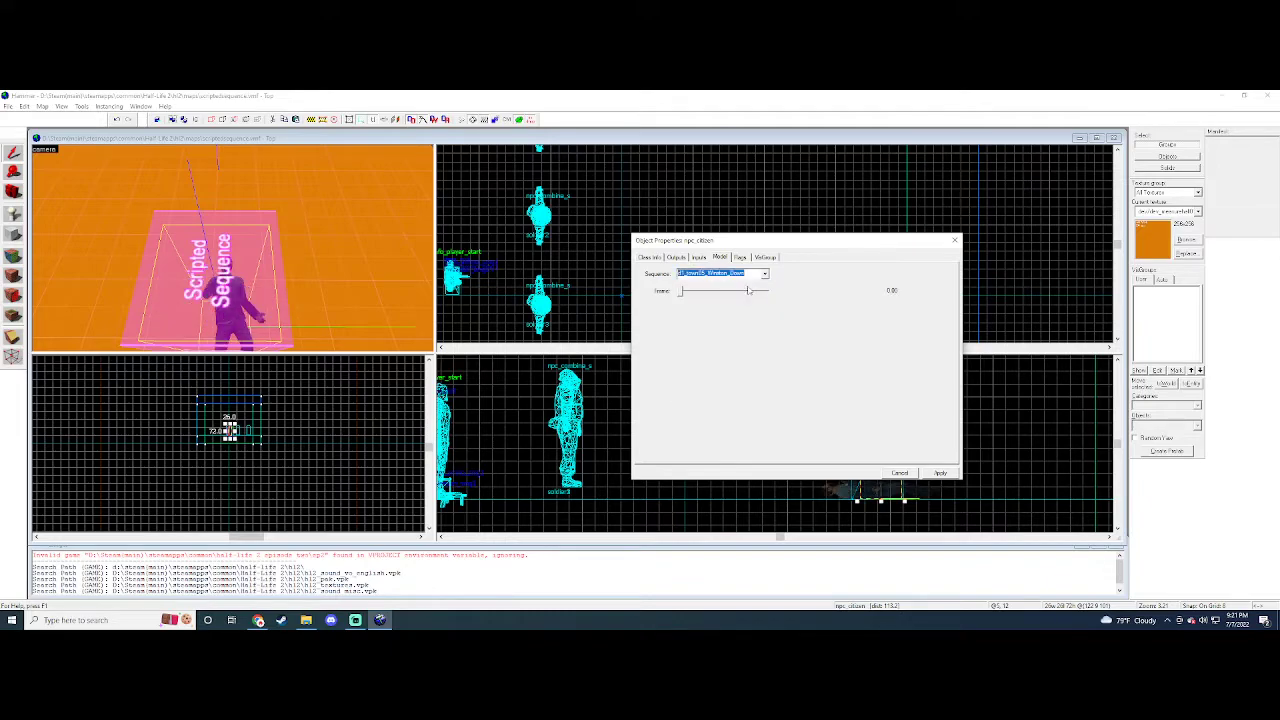
{"action": "left_click", "coordinate": [929, 474]}
{"action": "left_click", "coordinate": [953, 241]}
- Open the scripted_sequence's Action Animation property for editing
{"action": "key", "text": "s"}
{"action": "key", "text": "d"}
{"action": "left_click", "coordinate": [215, 271]}
{"action": "double_click", "coordinate": [215, 271]}
{"action": "left_click", "coordinate": [746, 356]}
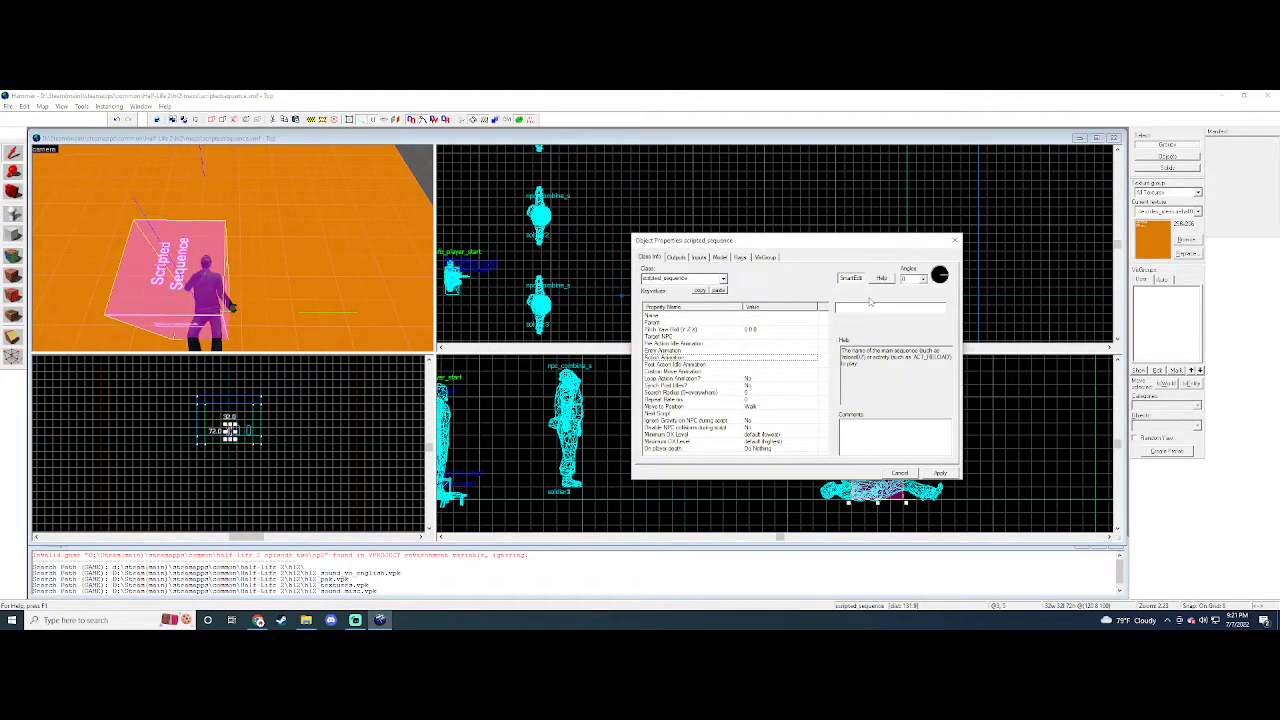
- Set the scripted_sequence's Action Animation to the copied d1_town05_Winston_Down animation and apply it
{"action": "key", "text": "ctrl+v"}
{"action": "left_click", "coordinate": [940, 473]}
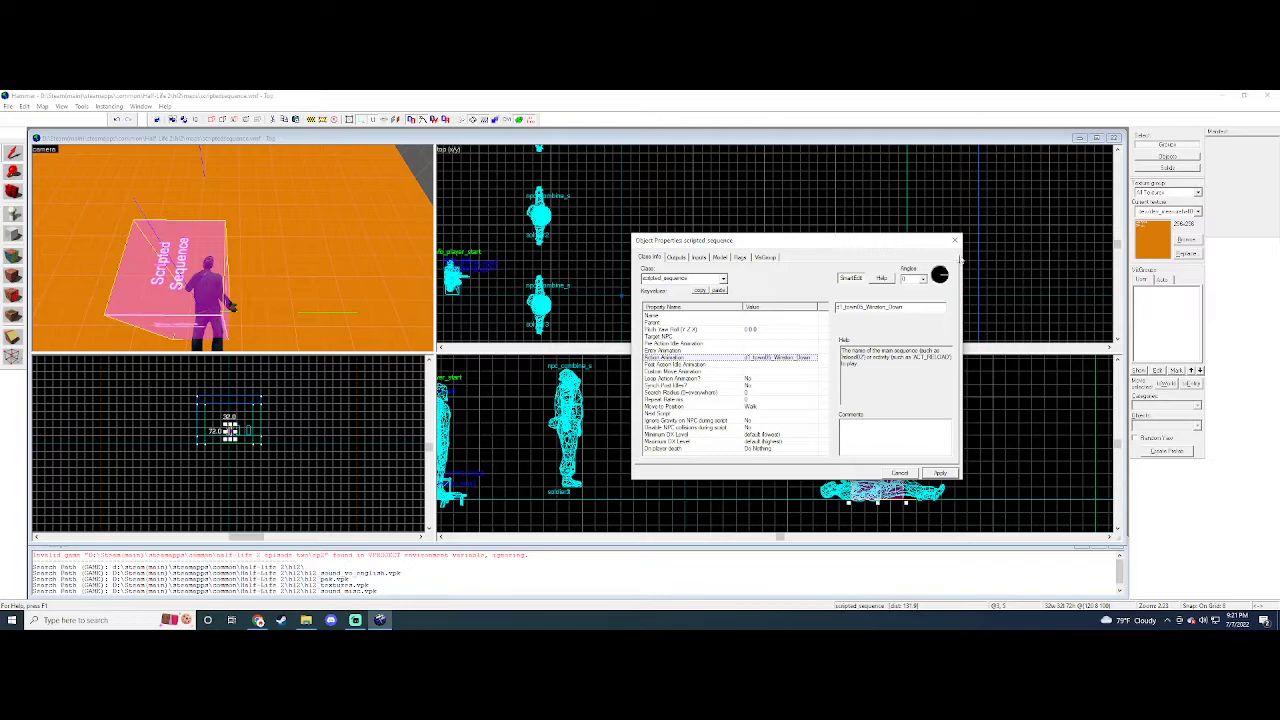
{"action": "left_click", "coordinate": [955, 241]}
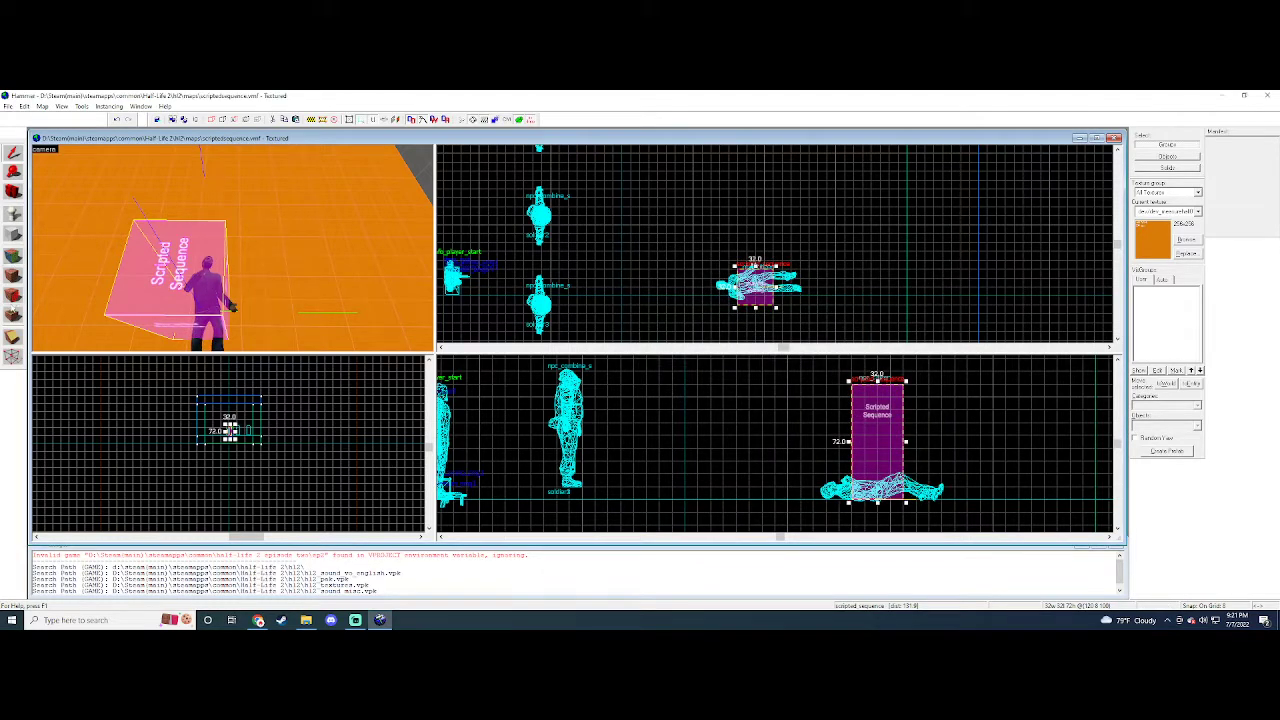
- Filter the textures for "blood", choose a bloodstain decal and place it on the floor beside the lying citizen
{"action": "left_click", "coordinate": [12, 298]}
{"action": "left_click", "coordinate": [1186, 240]}
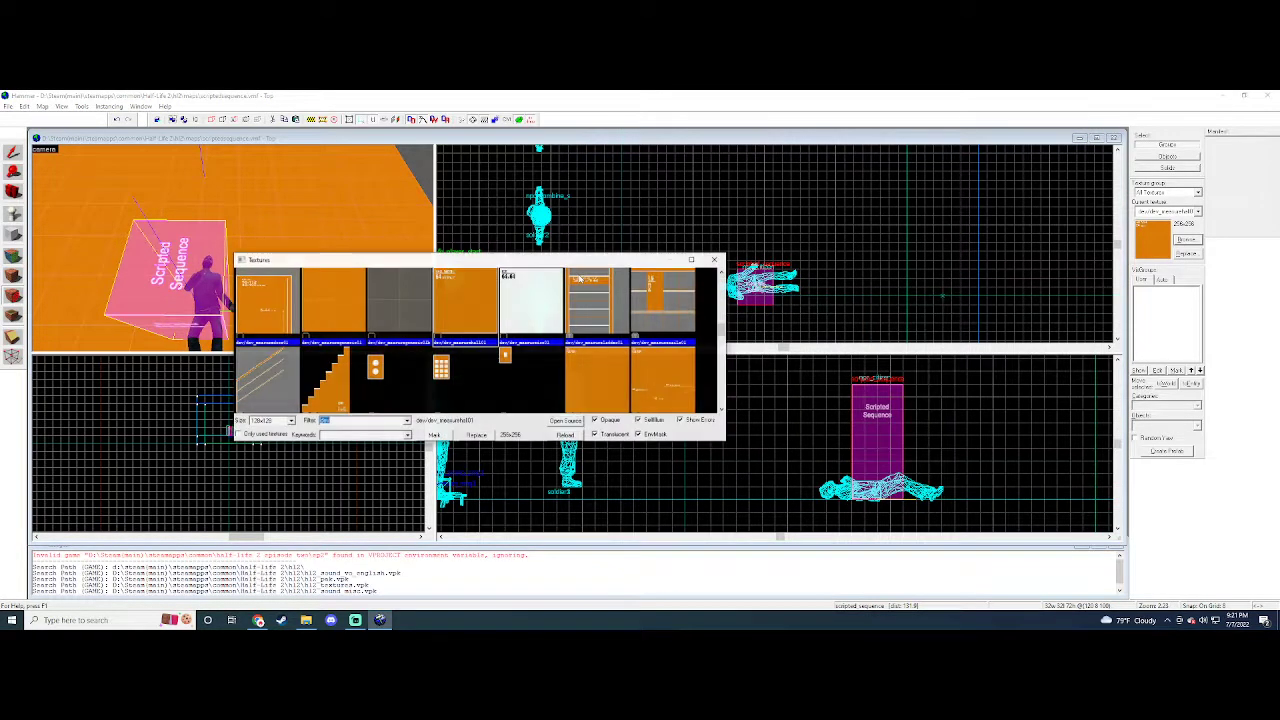
{"action": "type", "text": "blood"}
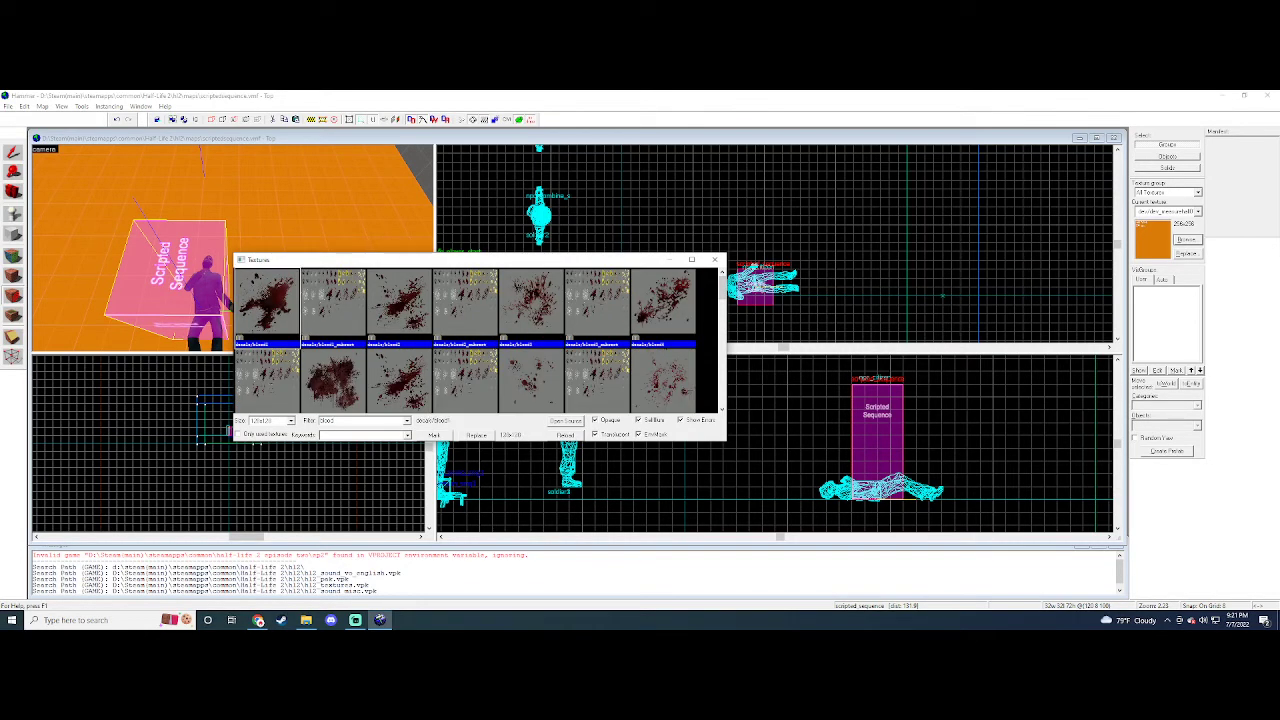
{"action": "double_click", "coordinate": [267, 340]}
{"action": "left_click", "coordinate": [248, 312]}
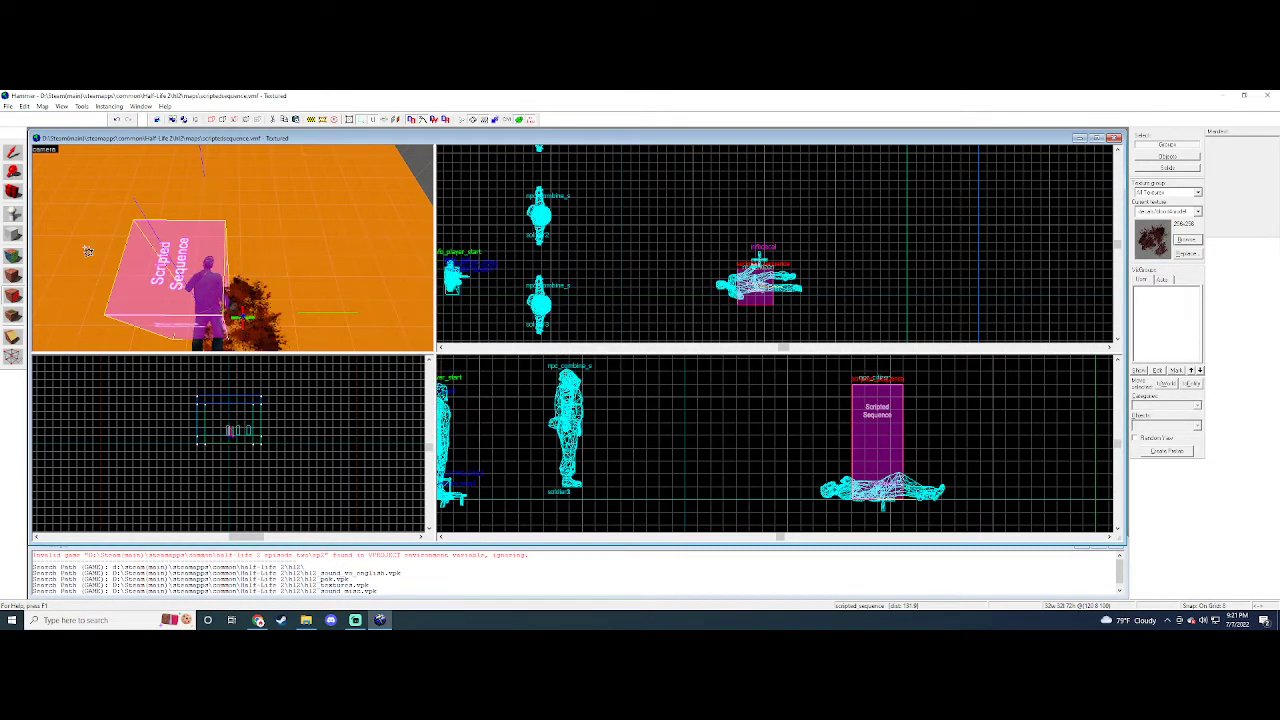
- Move the blood decal underneath the lying citizen's upper body
{"action": "left_click", "coordinate": [12, 153]}
{"action": "left_click", "coordinate": [243, 316]}
{"action": "scroll", "coordinate": [801, 266], "scroll_direction": "up", "scroll_amount": 2}
{"action": "left_click_drag", "start_coordinate": [741, 253], "coordinate": [738, 292]}
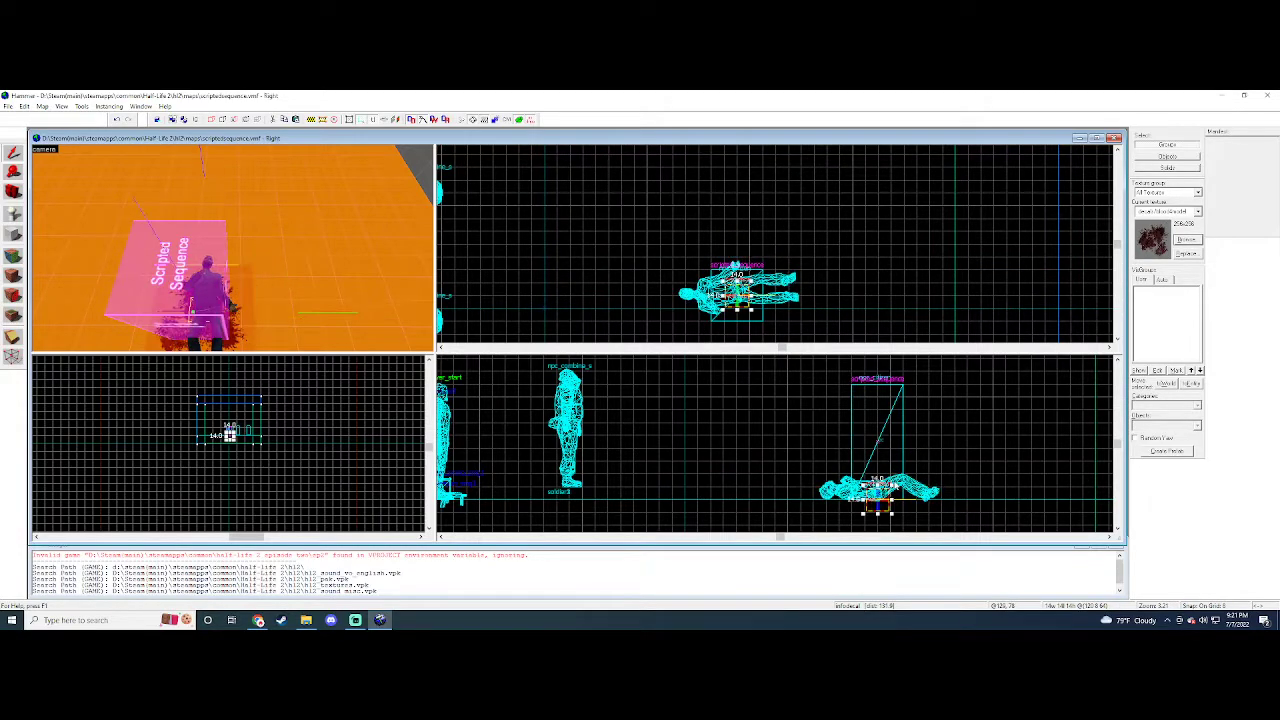
{"action": "left_click_drag", "start_coordinate": [881, 502], "coordinate": [867, 502]}
{"action": "key", "text": "a"}
{"action": "key", "text": "Right"}
{"action": "key", "text": "a"}
{"action": "key", "text": "Right"}
{"action": "key", "text": "s"}
{"action": "key", "text": "Up"}
{"action": "key", "text": "Down"}
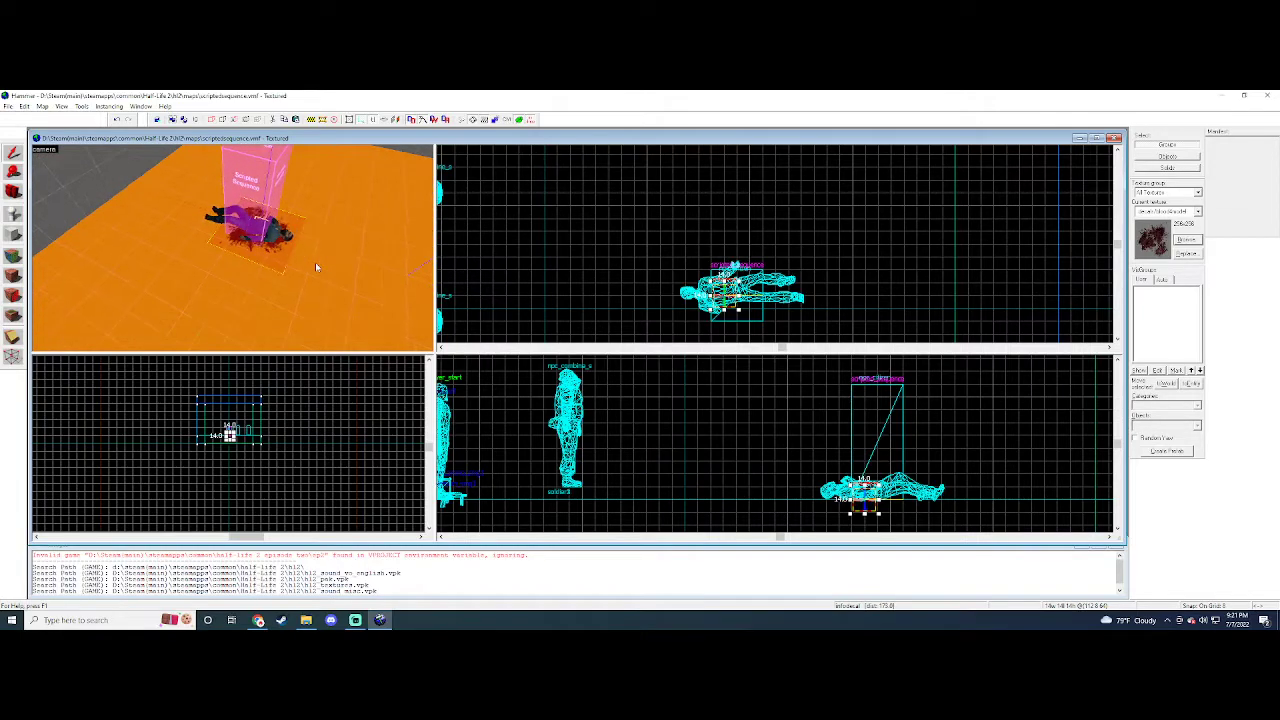
{"action": "key", "text": "d"}
{"action": "key", "text": "Left"}
- Place a new entity on the floor near the citizen and change its class to scripted_sequence
{"action": "left_click", "coordinate": [13, 215]}
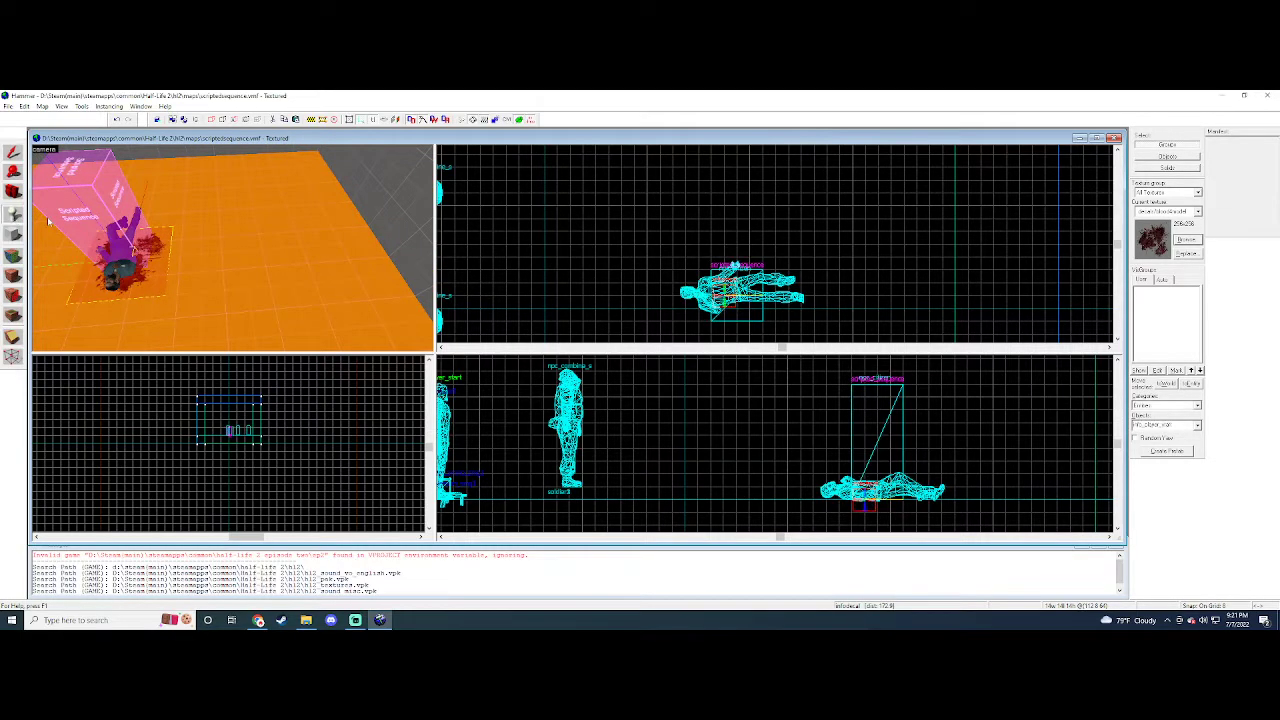
{"action": "left_click", "coordinate": [235, 268]}
{"action": "key", "text": "alt+Return"}
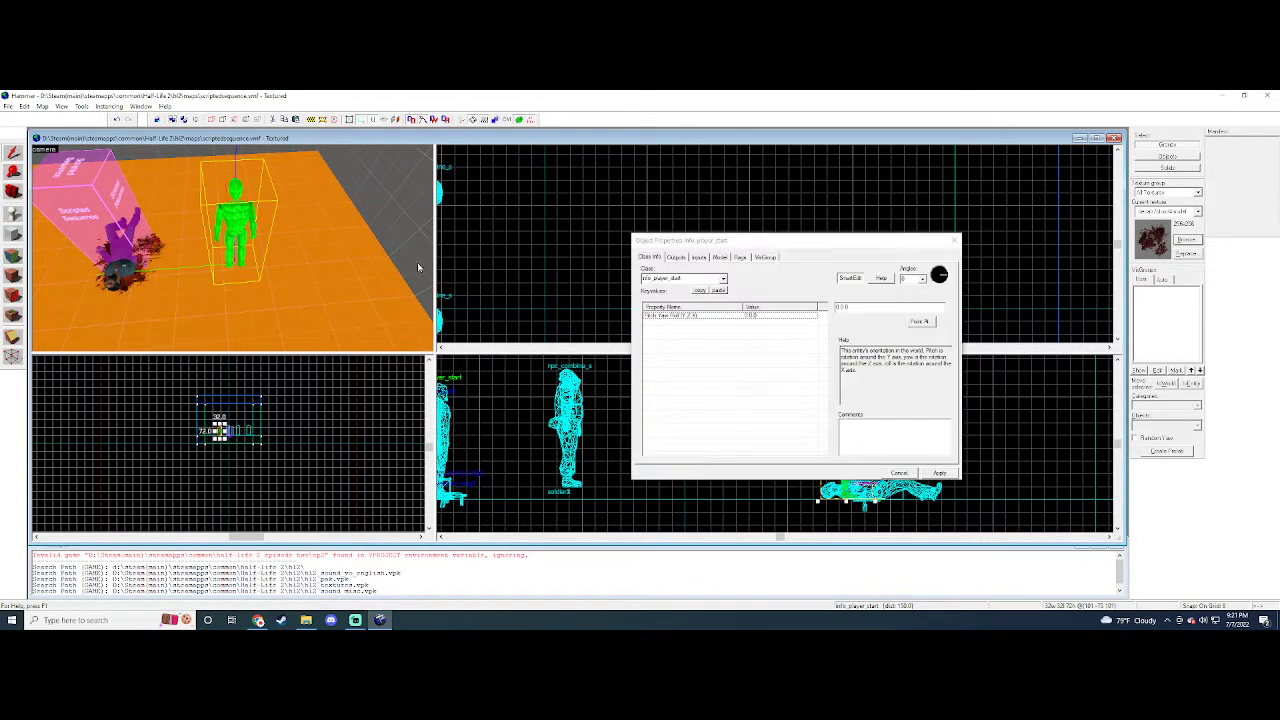
{"action": "double_click", "coordinate": [691, 281]}
{"action": "type", "text": "scripted"}
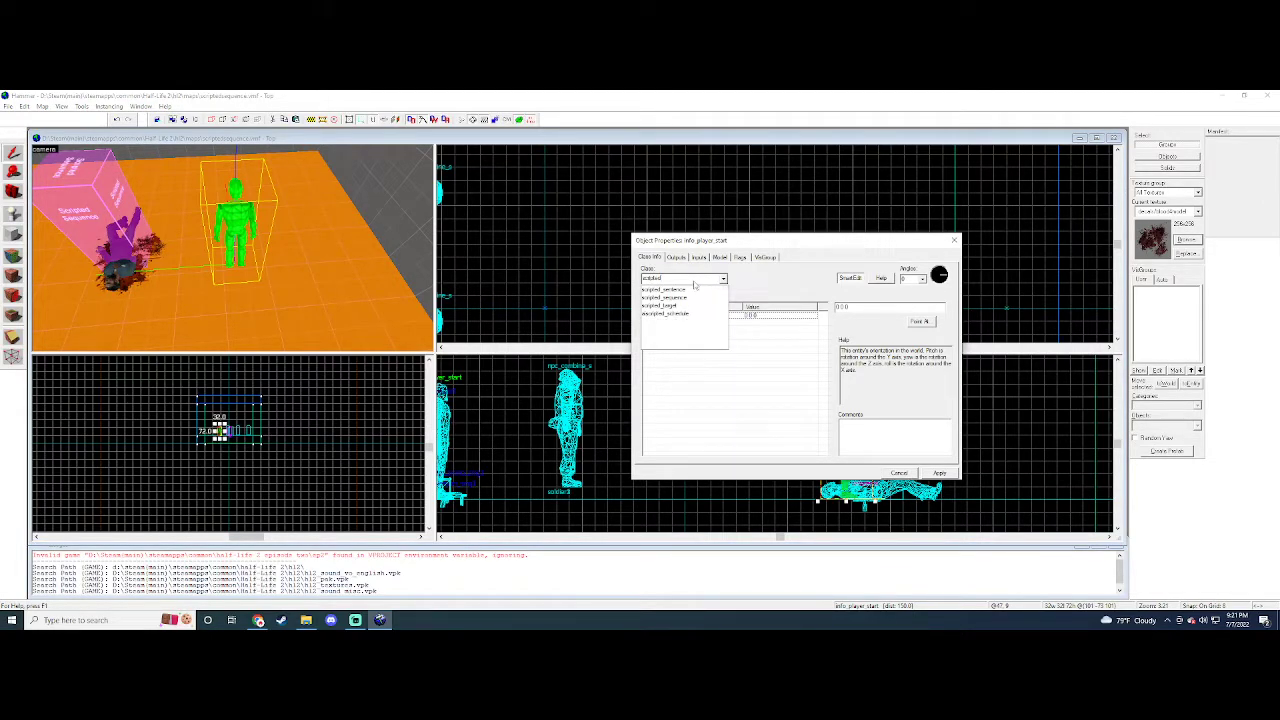
{"action": "left_click", "coordinate": [695, 297]}
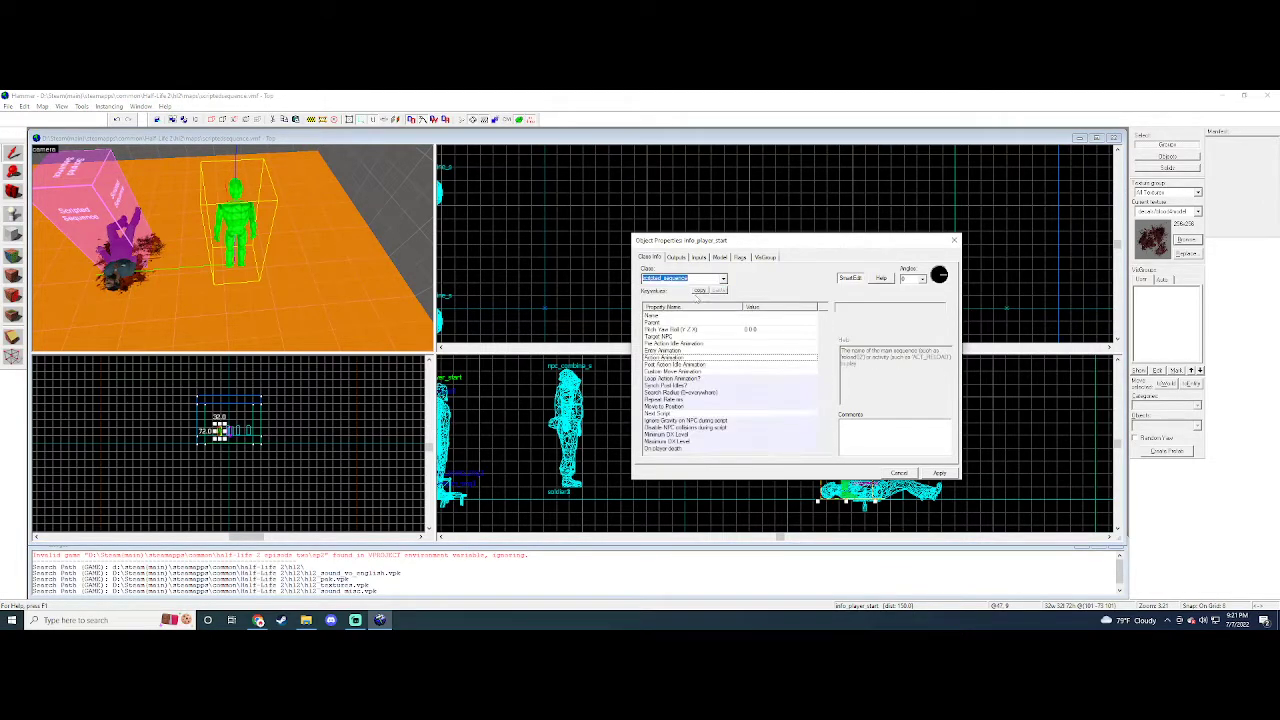
{"action": "key", "text": "Return"}
{"action": "left_click", "coordinate": [953, 240]}
{"action": "scroll", "coordinate": [886, 438], "scroll_direction": "down", "scroll_amount": 3}
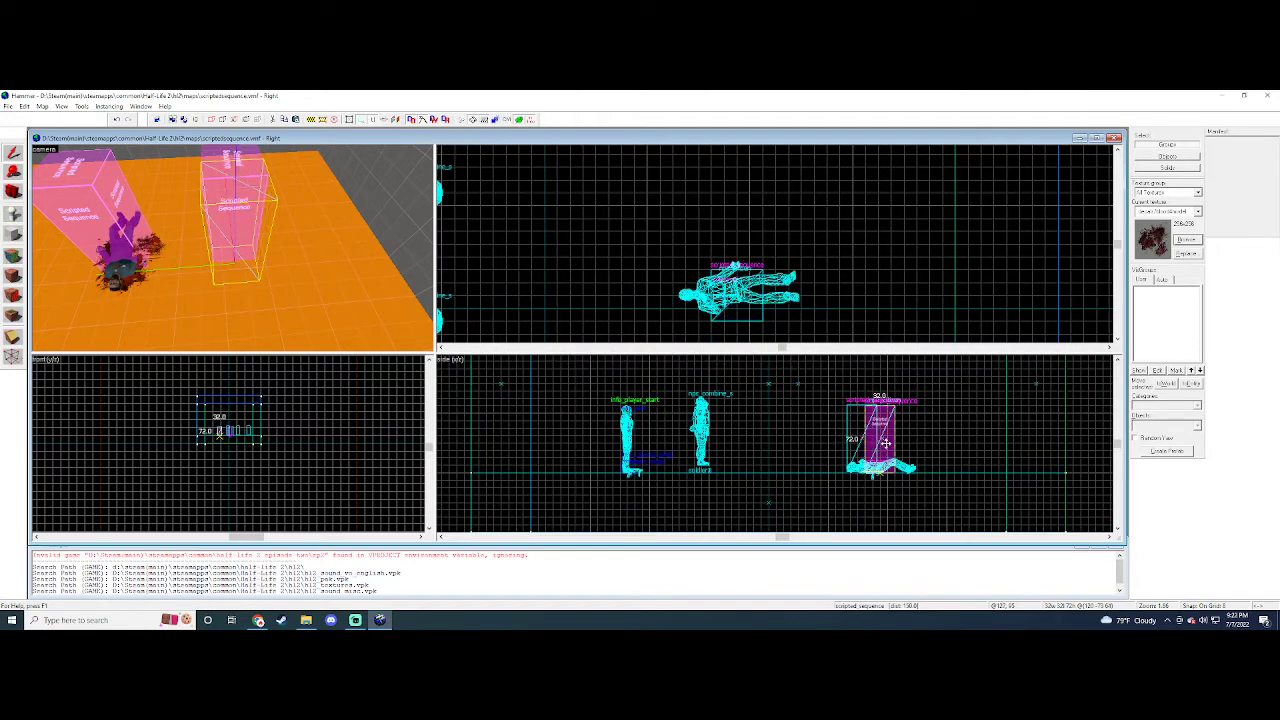
- Name the lying npc_citizen "winston"
{"action": "key", "text": "alt+Return"}
{"action": "left_click", "coordinate": [110, 226]}
{"action": "key", "text": "a"}
{"action": "left_click", "coordinate": [268, 280]}
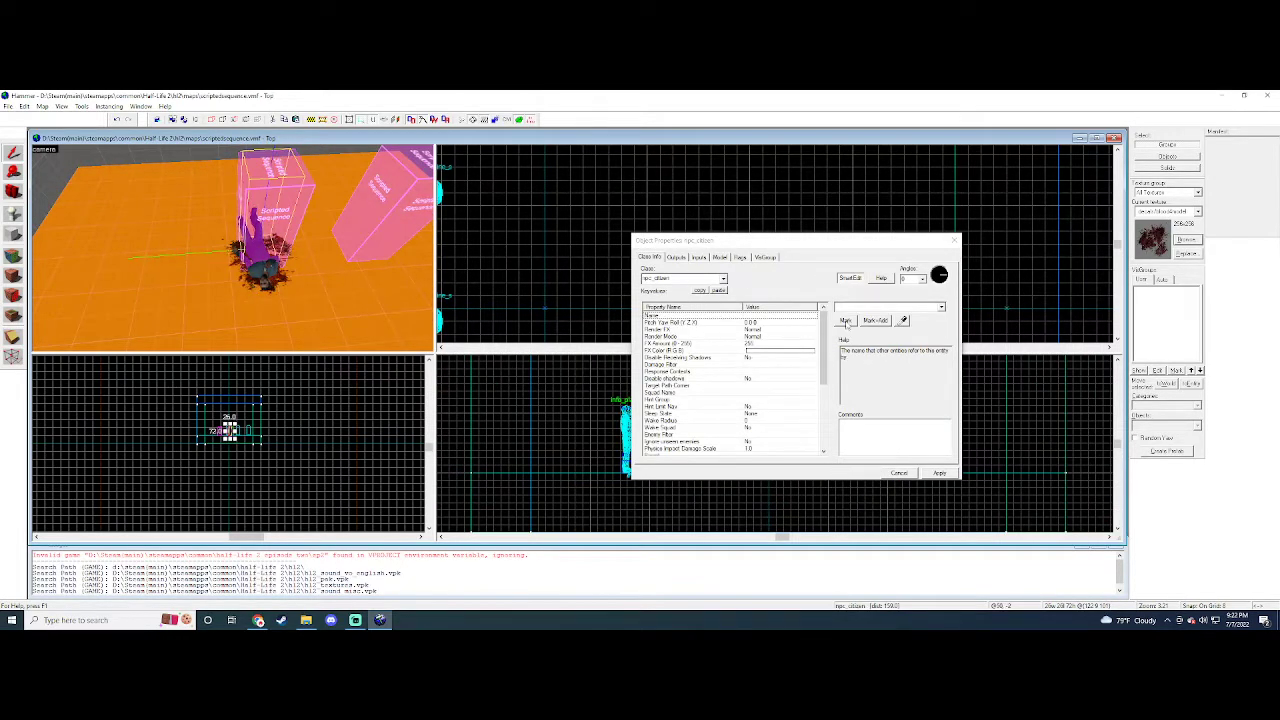
{"action": "left_click", "coordinate": [888, 307]}
{"action": "type", "text": "winston"}
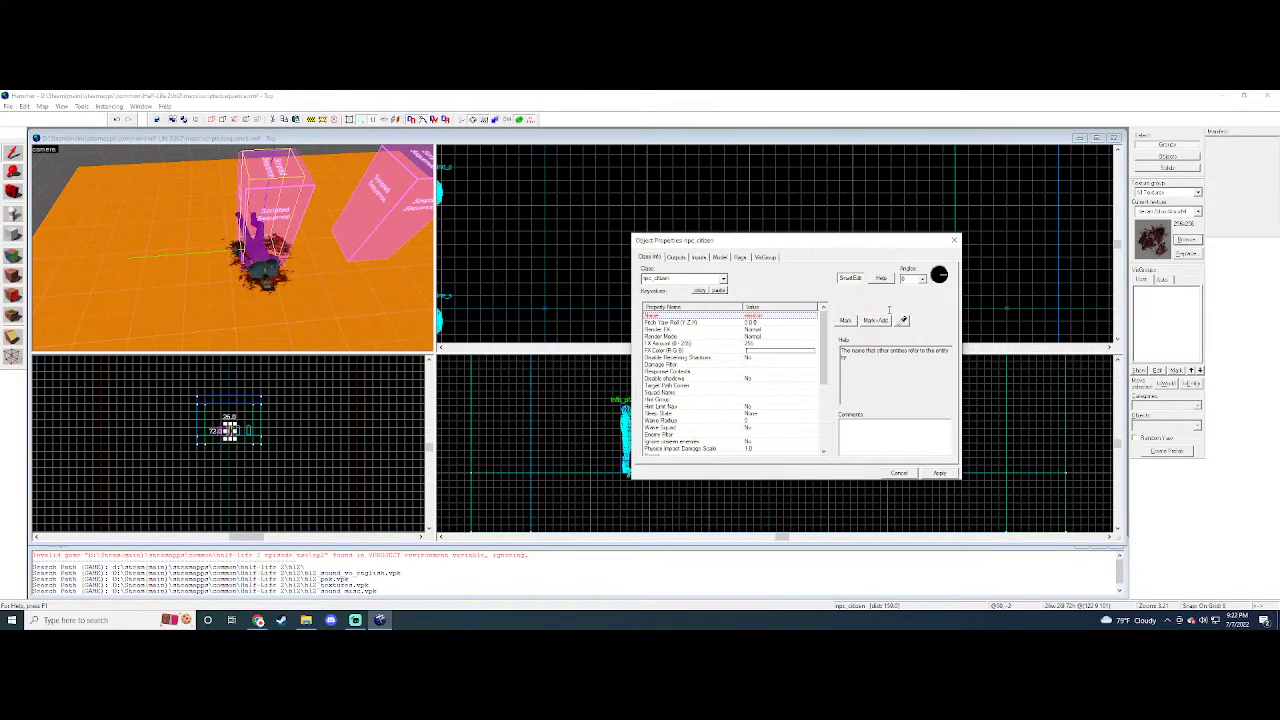
- Set the Target NPC of the scripted_sequence over the lying citizen to "winston"
{"action": "left_click", "coordinate": [260, 222]}
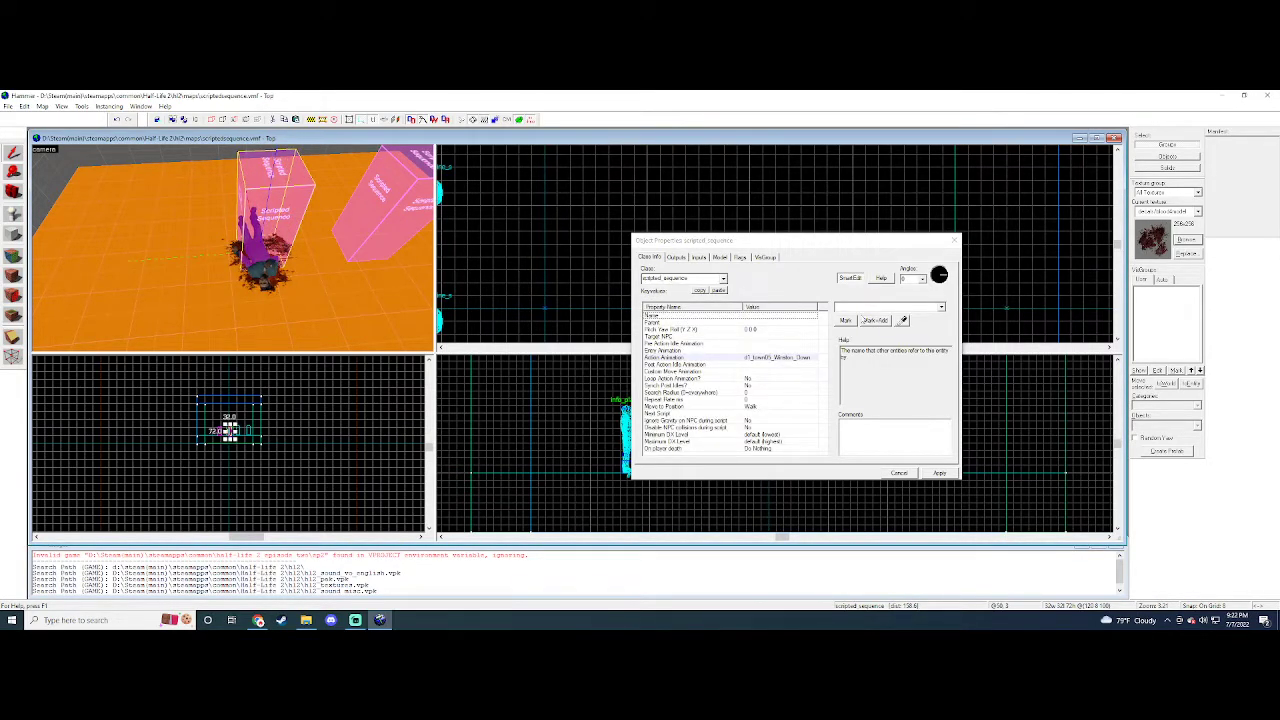
{"action": "left_click", "coordinate": [860, 305]}
{"action": "left_click", "coordinate": [733, 337]}
{"action": "type", "text": "winston"}
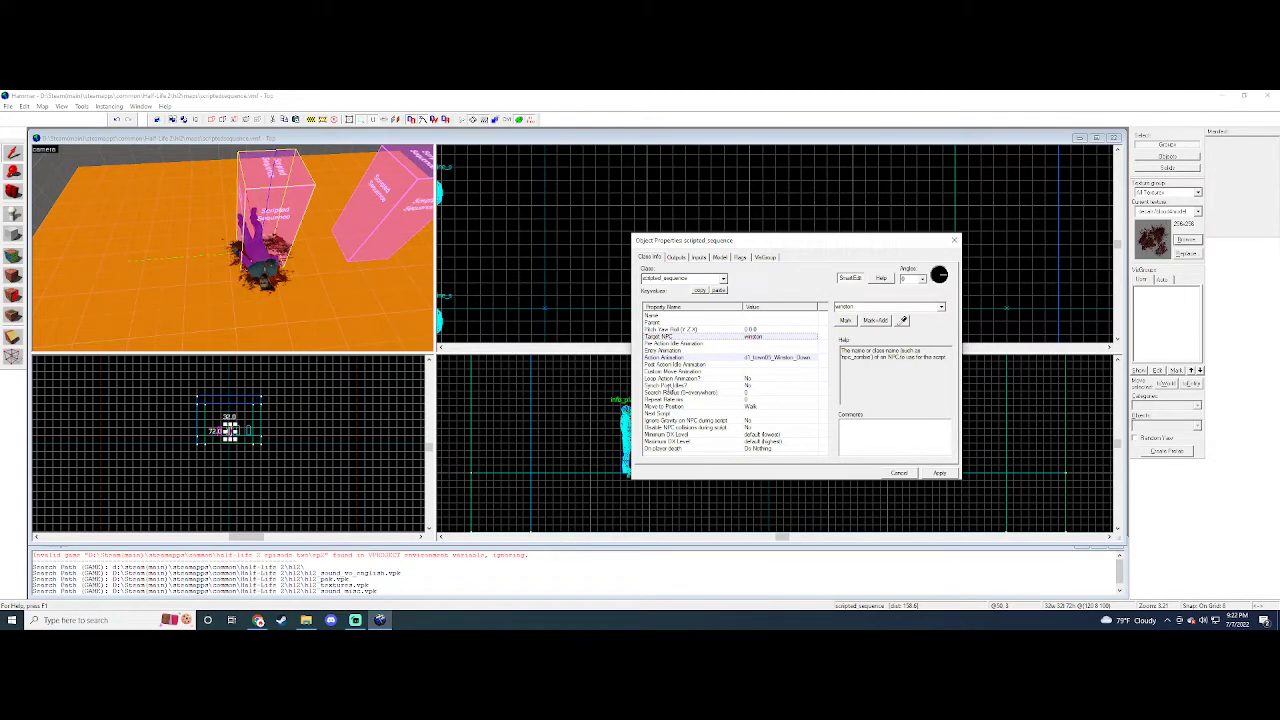
- Set Loop Action Animation to Yes for the citizen's scripted_sequence and apply it
{"action": "left_click", "coordinate": [670, 380]}
{"action": "left_click", "coordinate": [940, 307]}
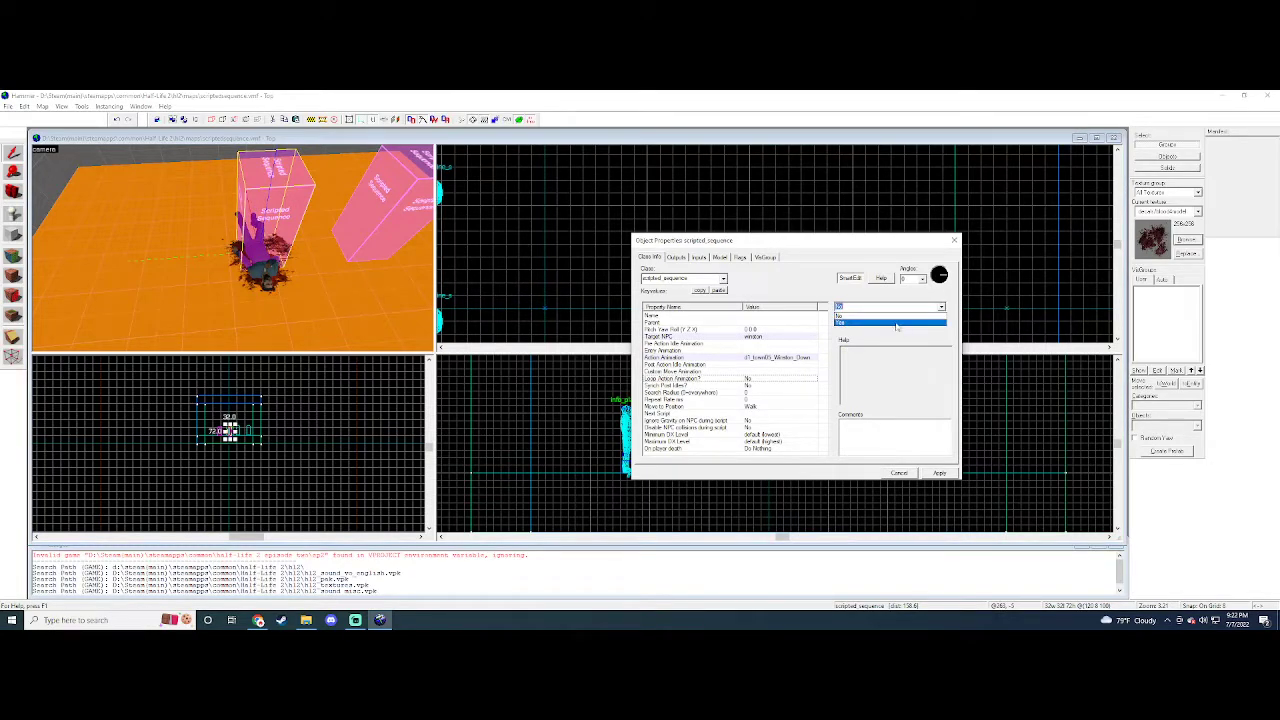
{"action": "left_click", "coordinate": [896, 326]}
{"action": "left_click", "coordinate": [940, 473]}
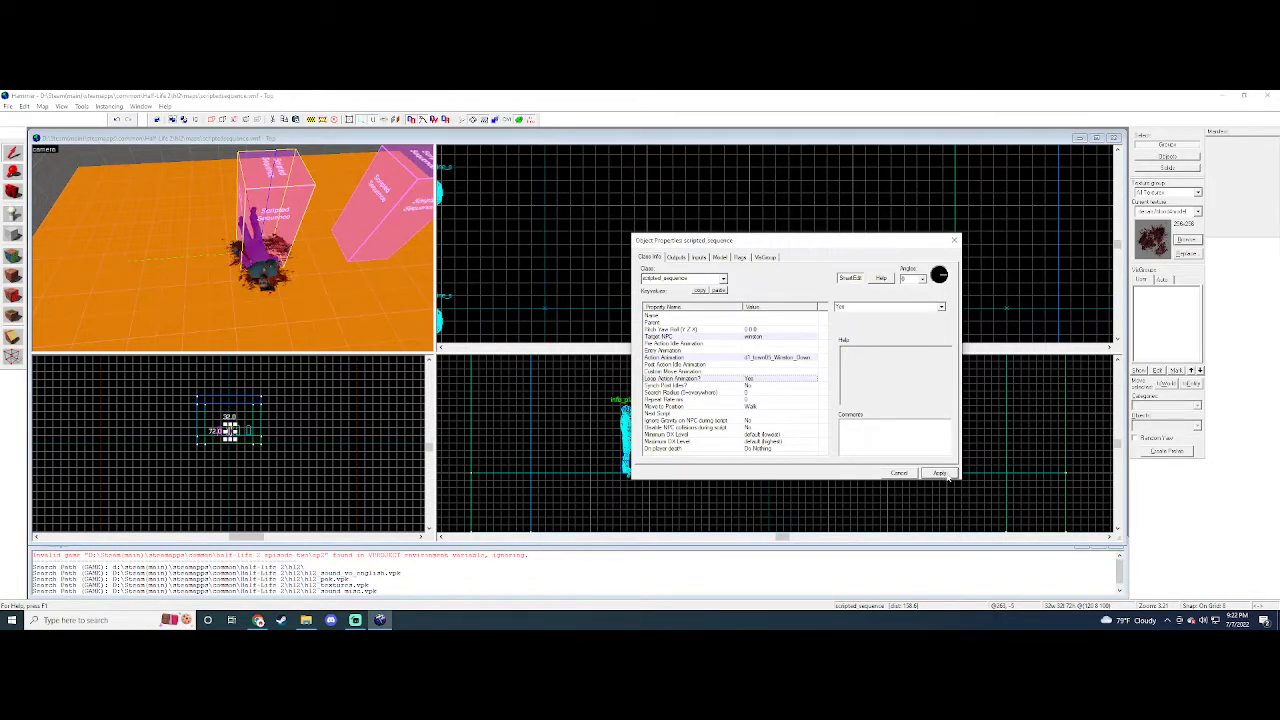
- Set Move to Position to Instantaneous for the citizen's scripted_sequence, apply it and close the properties
{"action": "left_click", "coordinate": [734, 408]}
{"action": "left_click", "coordinate": [940, 307]}
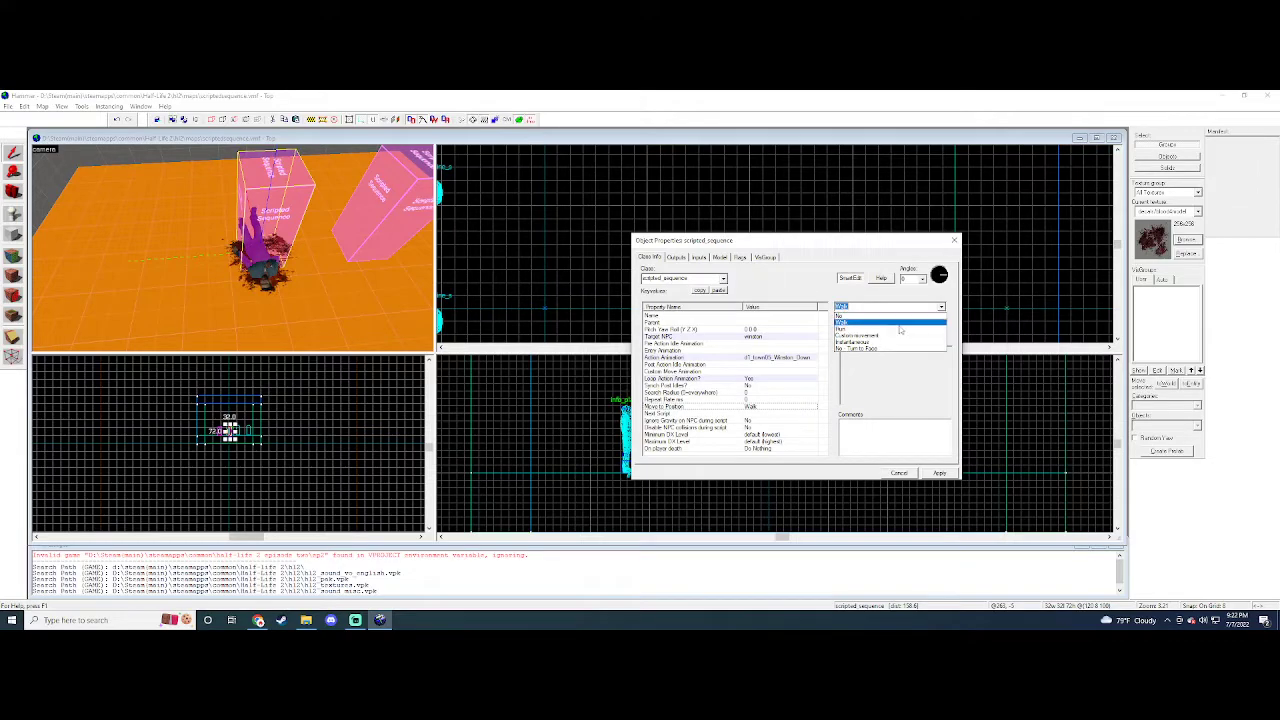
{"action": "left_click", "coordinate": [868, 343]}
{"action": "left_click", "coordinate": [940, 473]}
{"action": "left_click", "coordinate": [530, 368]}
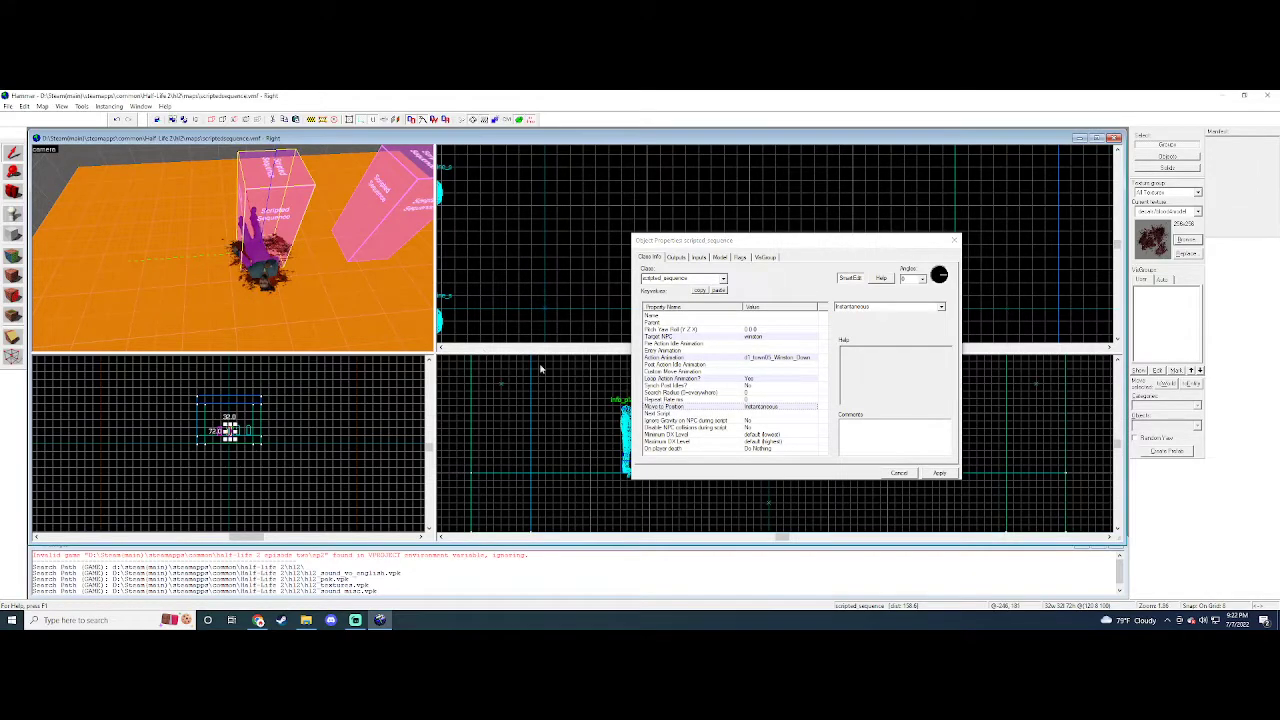
{"action": "left_click", "coordinate": [954, 240]}
- Move the second scripted_sequence closer to the lying citizen in the top view
{"action": "key", "text": "d"}
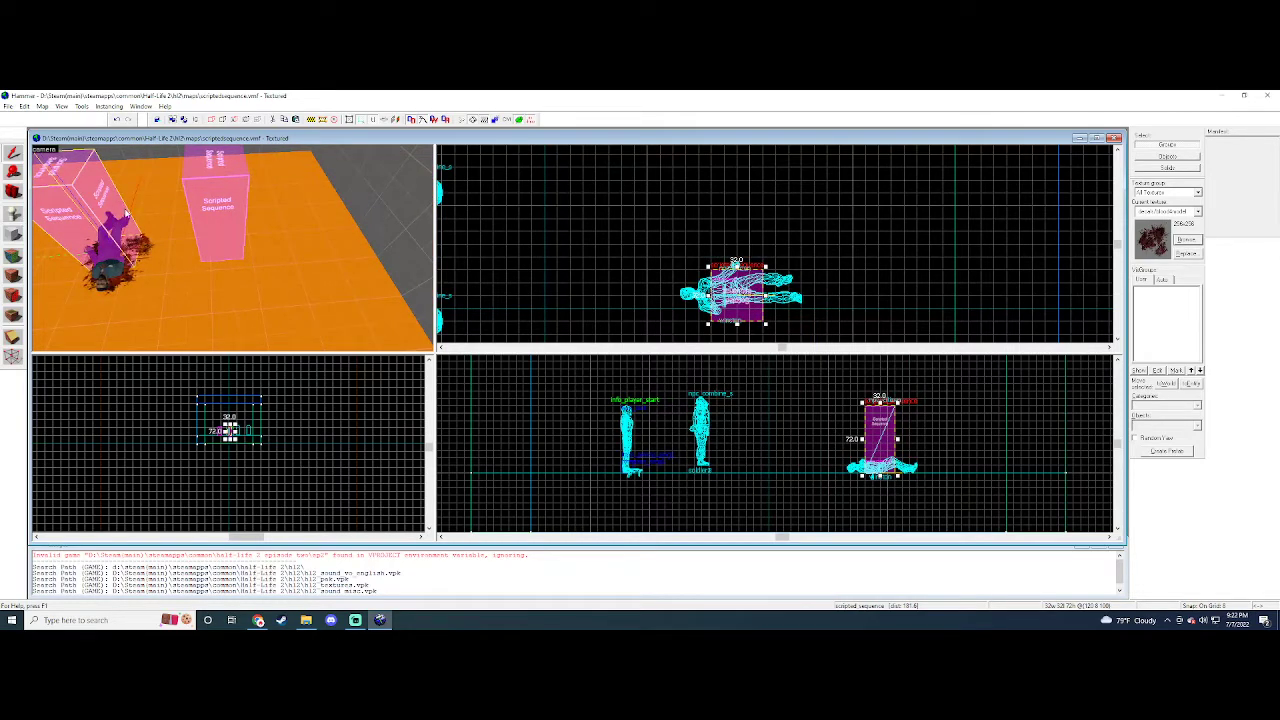
{"action": "key", "text": "a"}
{"action": "left_click", "coordinate": [238, 198]}
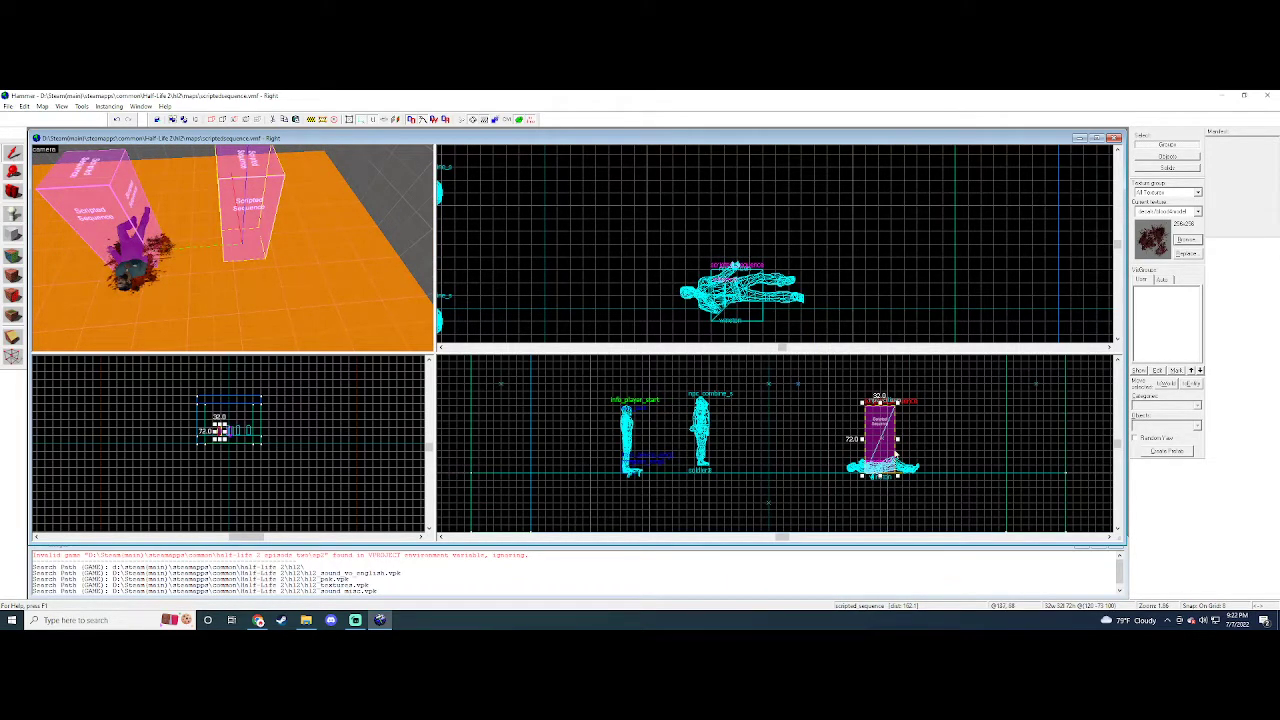
{"action": "scroll", "coordinate": [682, 269], "scroll_direction": "down", "scroll_amount": 7}
{"action": "scroll", "coordinate": [697, 308], "scroll_direction": "up", "scroll_amount": 6}
{"action": "left_click_drag", "start_coordinate": [696, 318], "coordinate": [696, 263]}
- Place another entity on the floor near the two scripted sequences and change its class to npc_citizen
{"action": "key", "text": "a"}
{"action": "left_click", "coordinate": [13, 214]}
{"action": "left_click", "coordinate": [328, 281]}
{"action": "key", "text": "shift+s"}
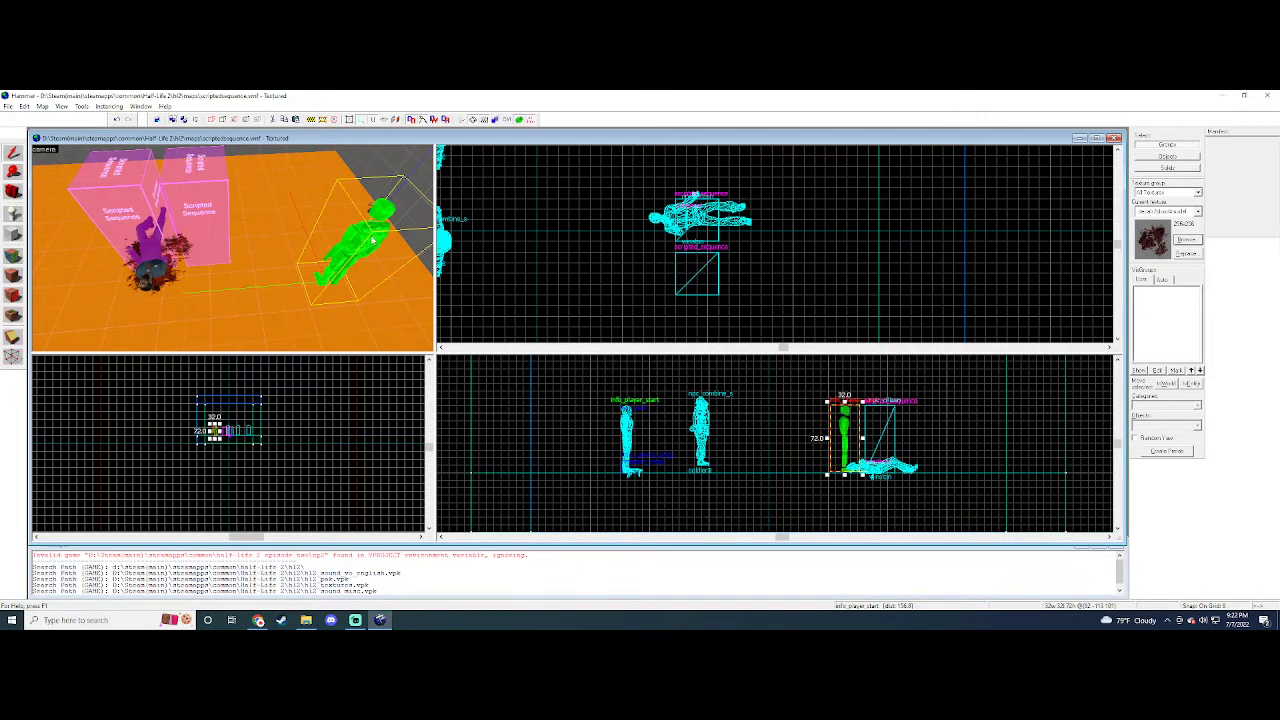
{"action": "double_click", "coordinate": [372, 240]}
{"action": "left_click", "coordinate": [693, 279]}
{"action": "key", "text": "ctrl+a"}
{"action": "type", "text": "npc"}
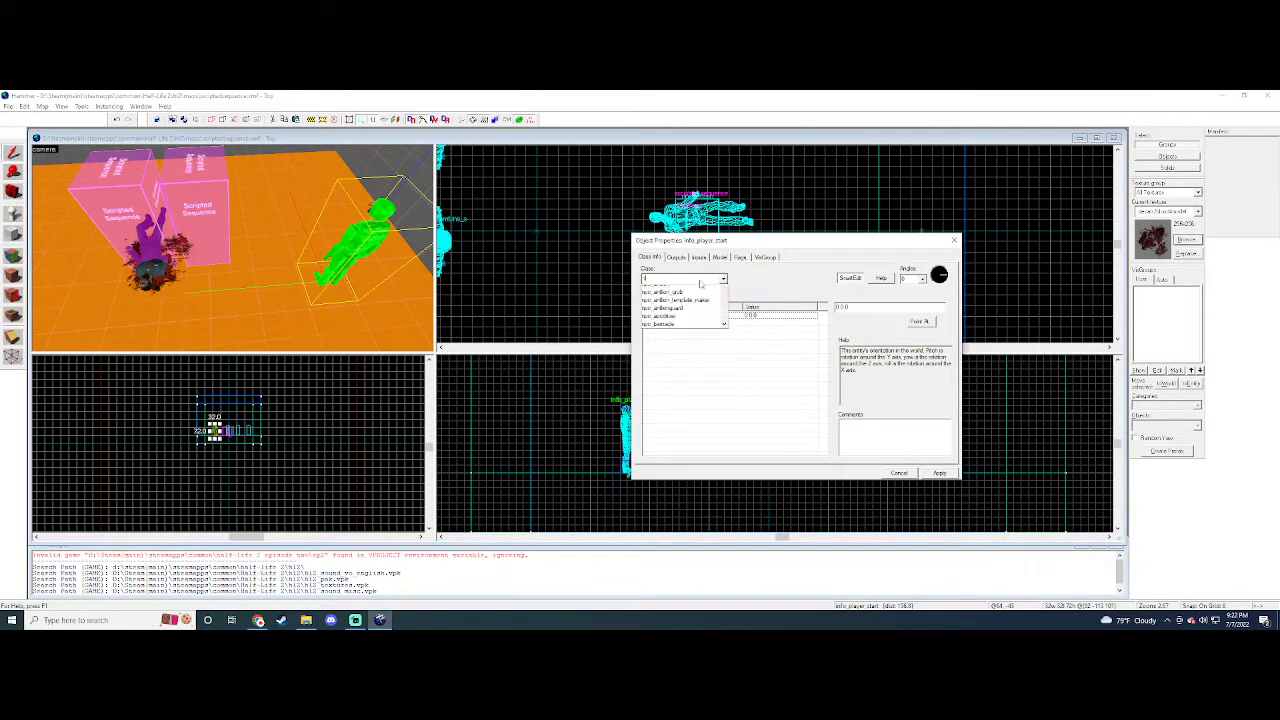
{"action": "type", "text": "_citizen"}
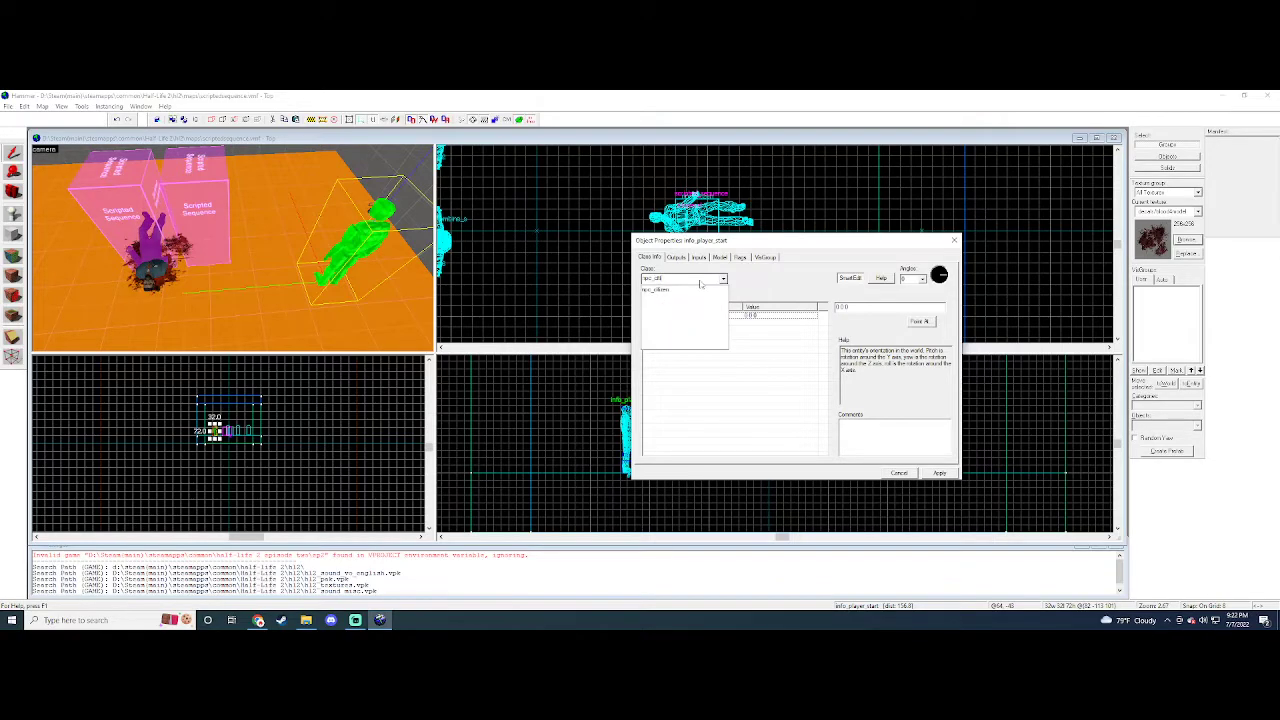
{"action": "key", "text": "Return"}
- Examine the new citizen's flags and class properties
{"action": "left_click", "coordinate": [683, 278]}
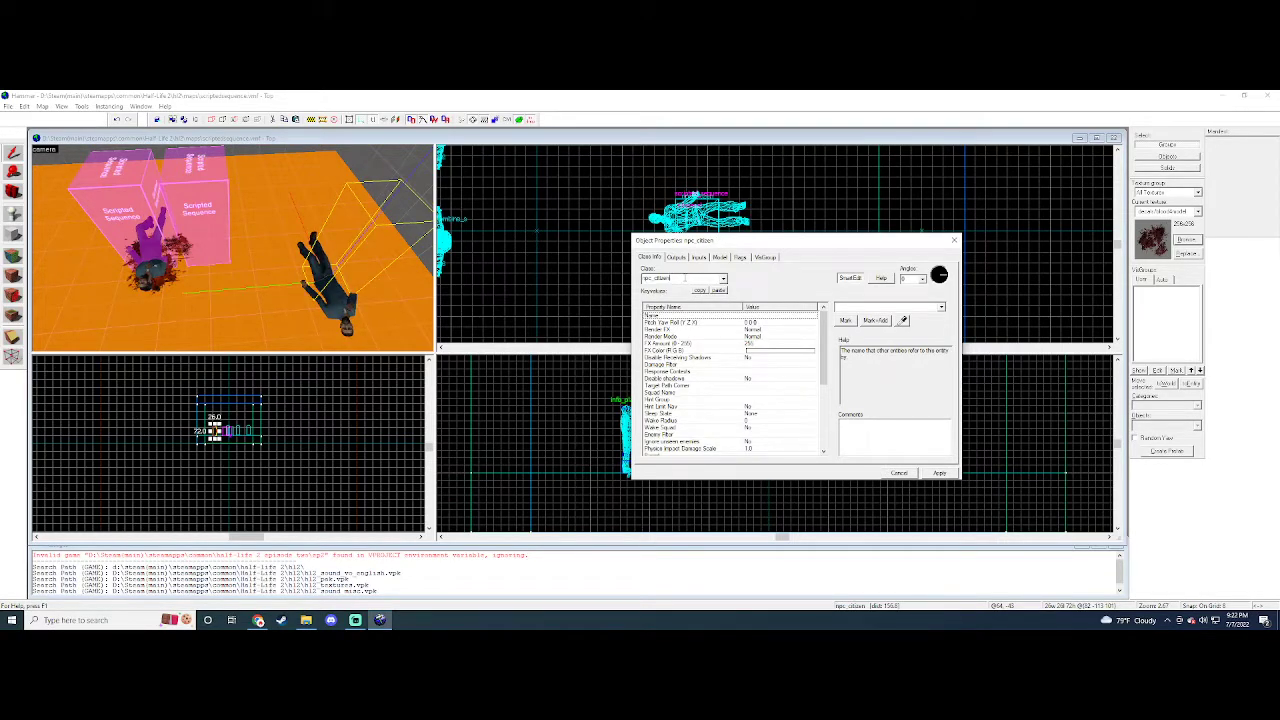
{"action": "scroll", "coordinate": [734, 377], "scroll_direction": "down", "scroll_amount": 1}
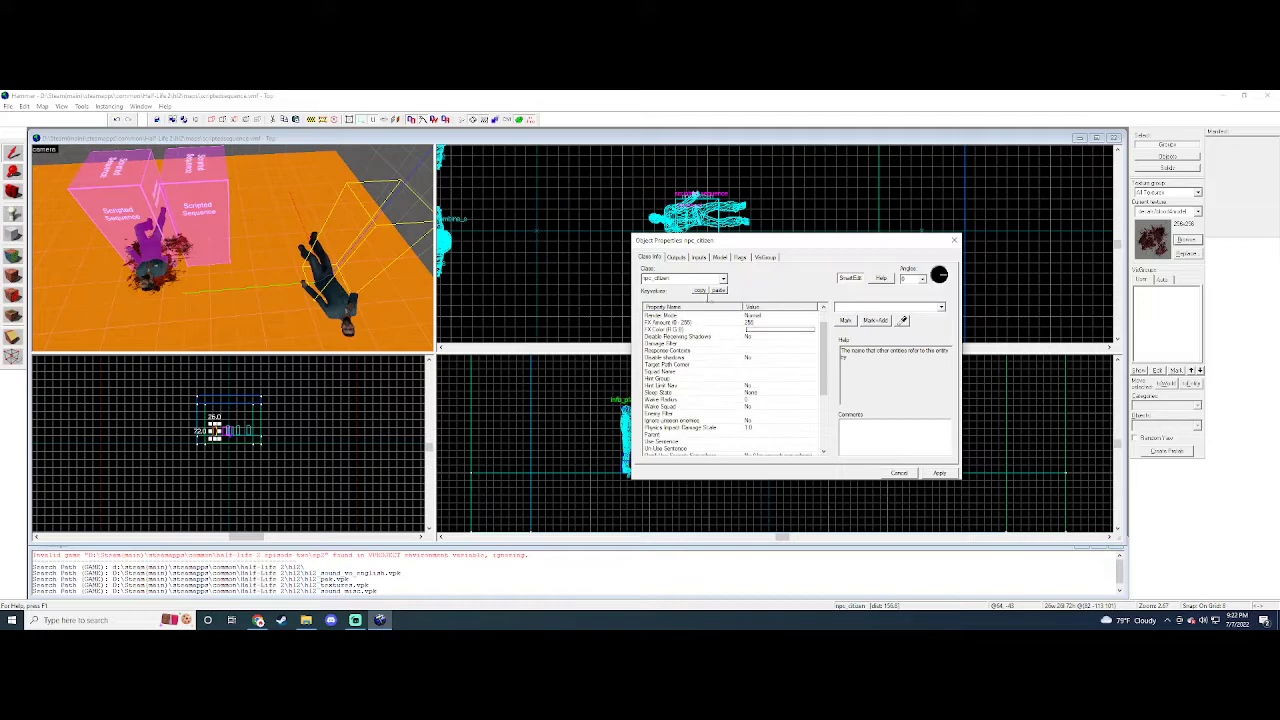
{"action": "left_click", "coordinate": [740, 257]}
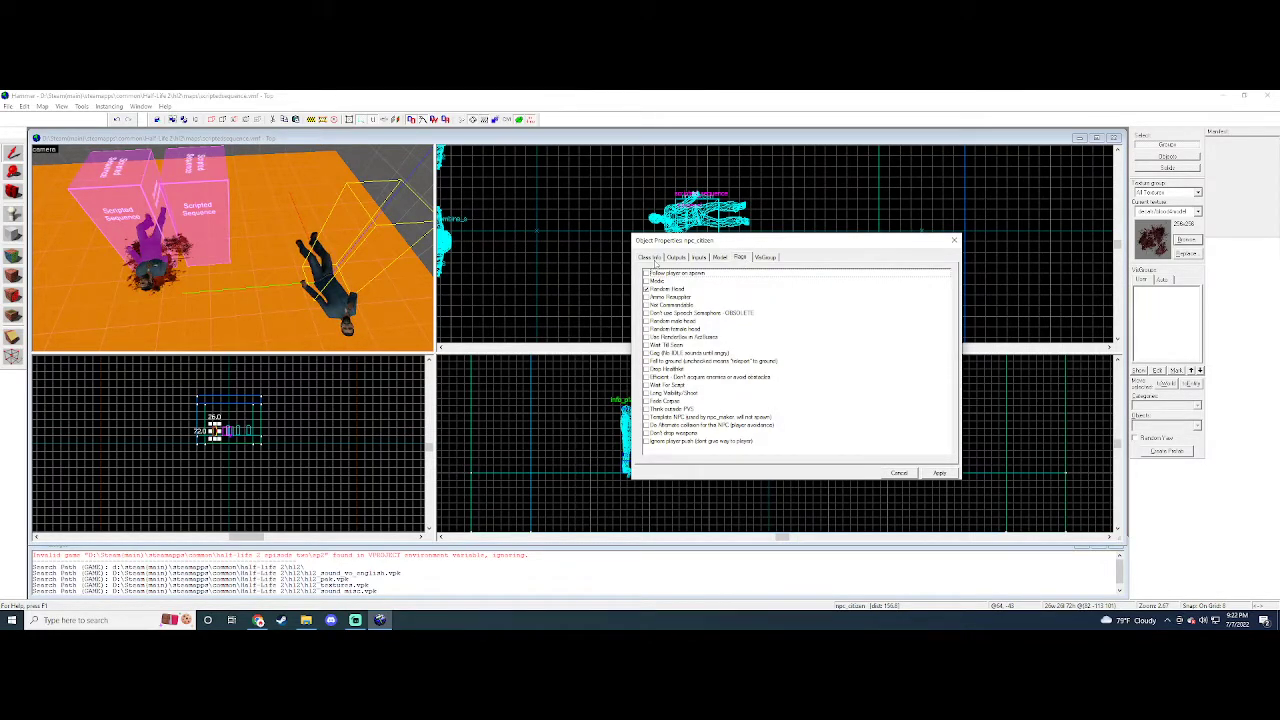
{"action": "left_click", "coordinate": [655, 259]}
{"action": "scroll", "coordinate": [712, 370], "scroll_direction": "down", "scroll_amount": 4}
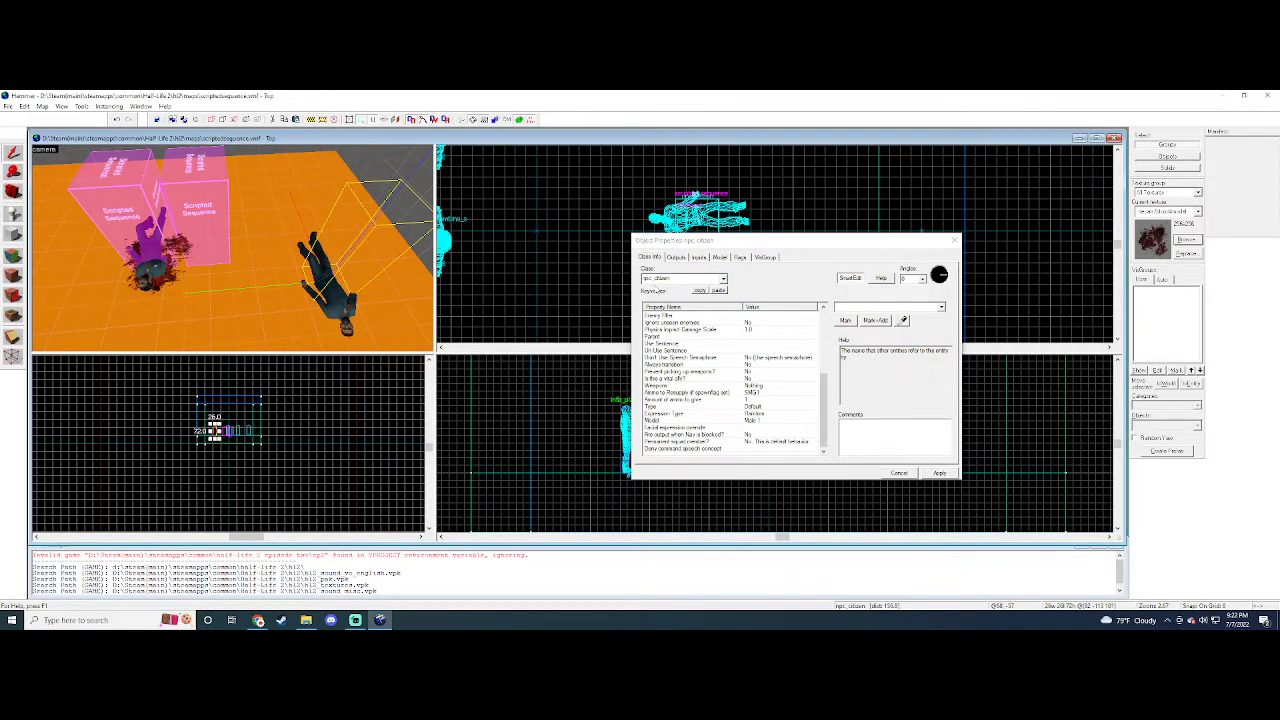
{"action": "left_click", "coordinate": [670, 279]}
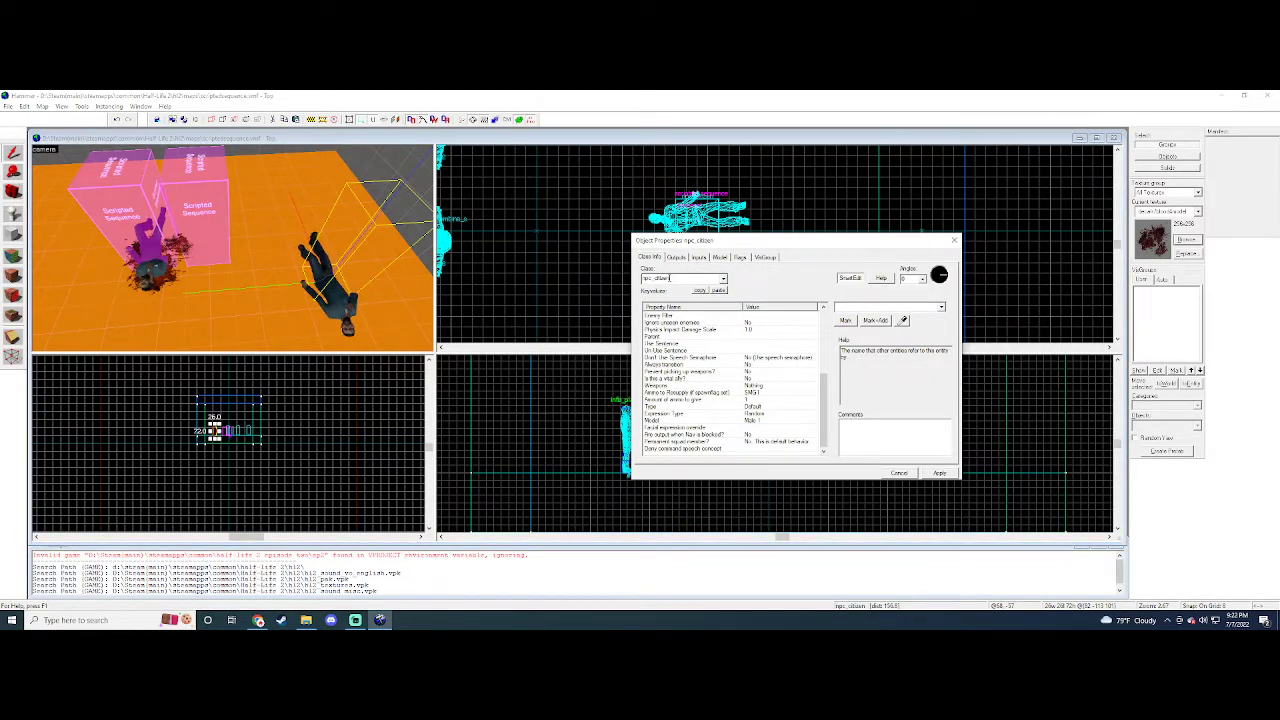
{"action": "key", "text": "BackSpace"}
{"action": "key", "text": "BackSpace"}
{"action": "key", "text": "BackSpace"}
{"action": "key", "text": "BackSpace"}
{"action": "key", "text": "BackSpace"}
{"action": "key", "text": "BackSpace"}
{"action": "key", "text": "BackSpace"}
{"action": "type", "text": "re"}
{"action": "key", "text": "BackSpace"}
{"action": "key", "text": "BackSpace"}
{"action": "type", "text": "ci"}
{"action": "key", "text": "Return"}
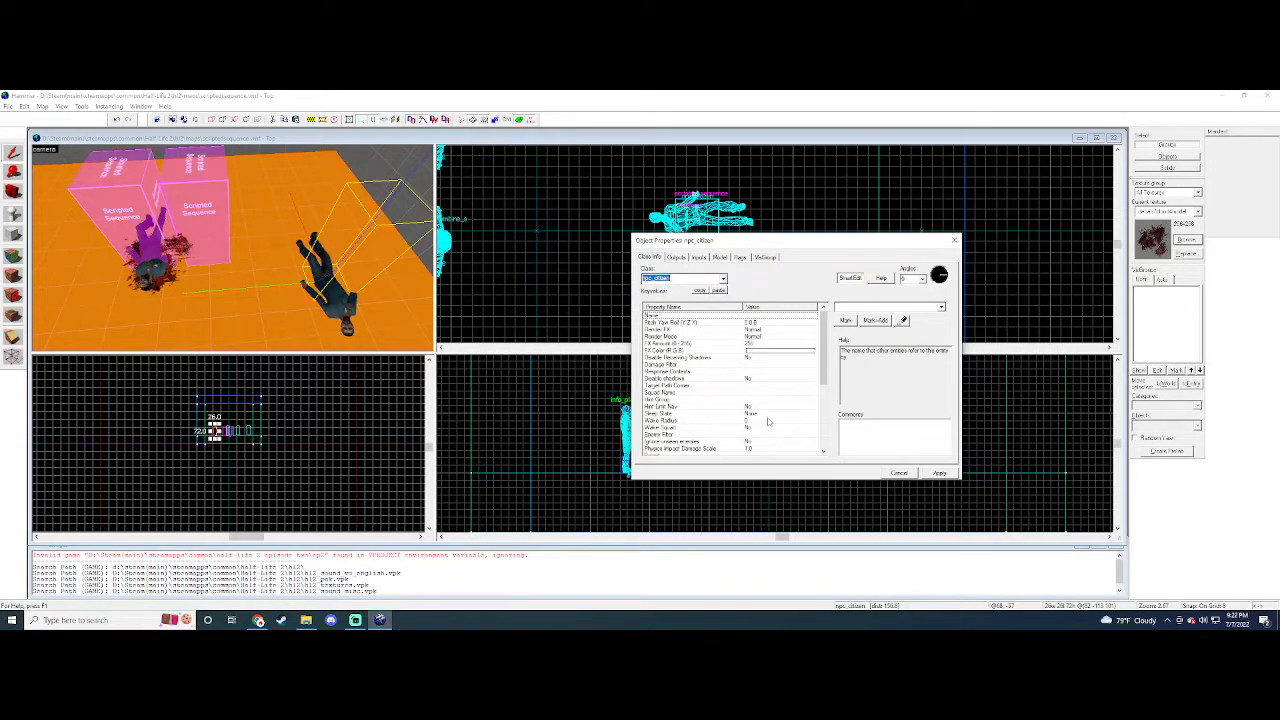
- Name the new npc_citizen "winstonkneel"
{"action": "left_click", "coordinate": [846, 307]}
{"action": "type", "text": "winston"}
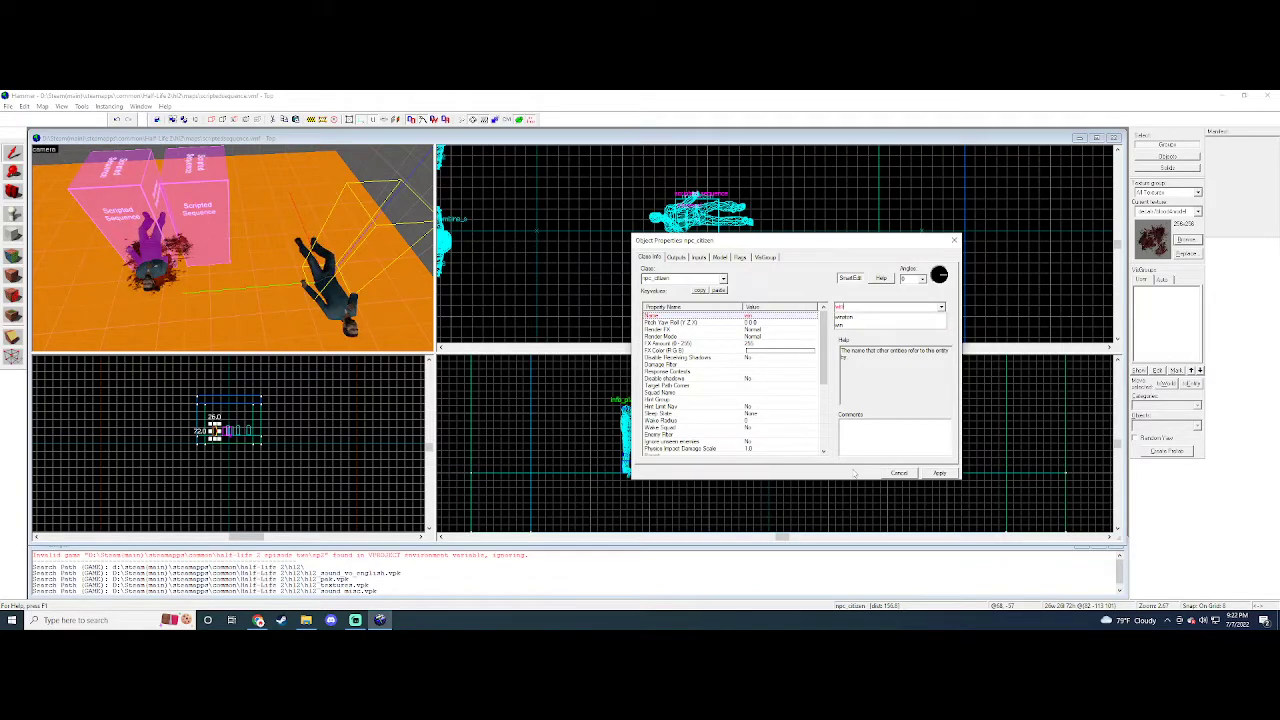
{"action": "type", "text": "kneel"}
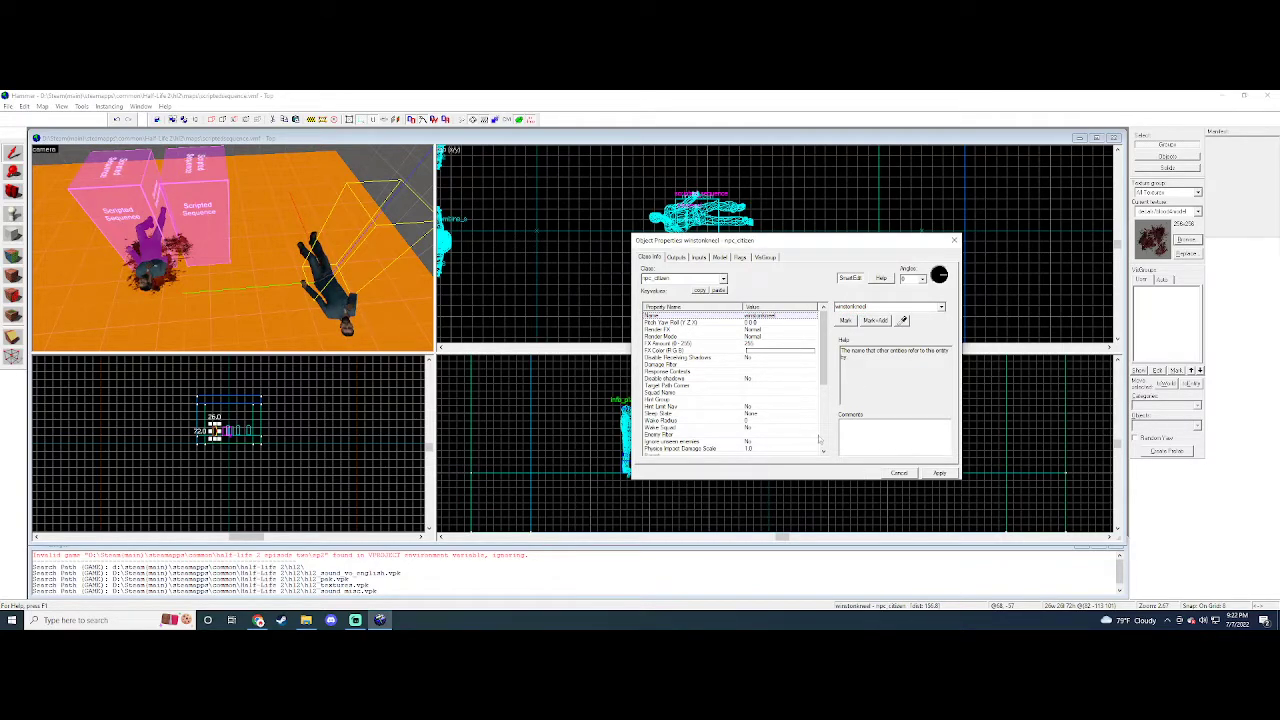
- Find the kneel animations for the winstonkneel citizen and set its model sequence to d1_town05_Daniels_Kneel_Entry
{"action": "left_click", "coordinate": [720, 257]}
{"action": "left_click", "coordinate": [765, 274]}
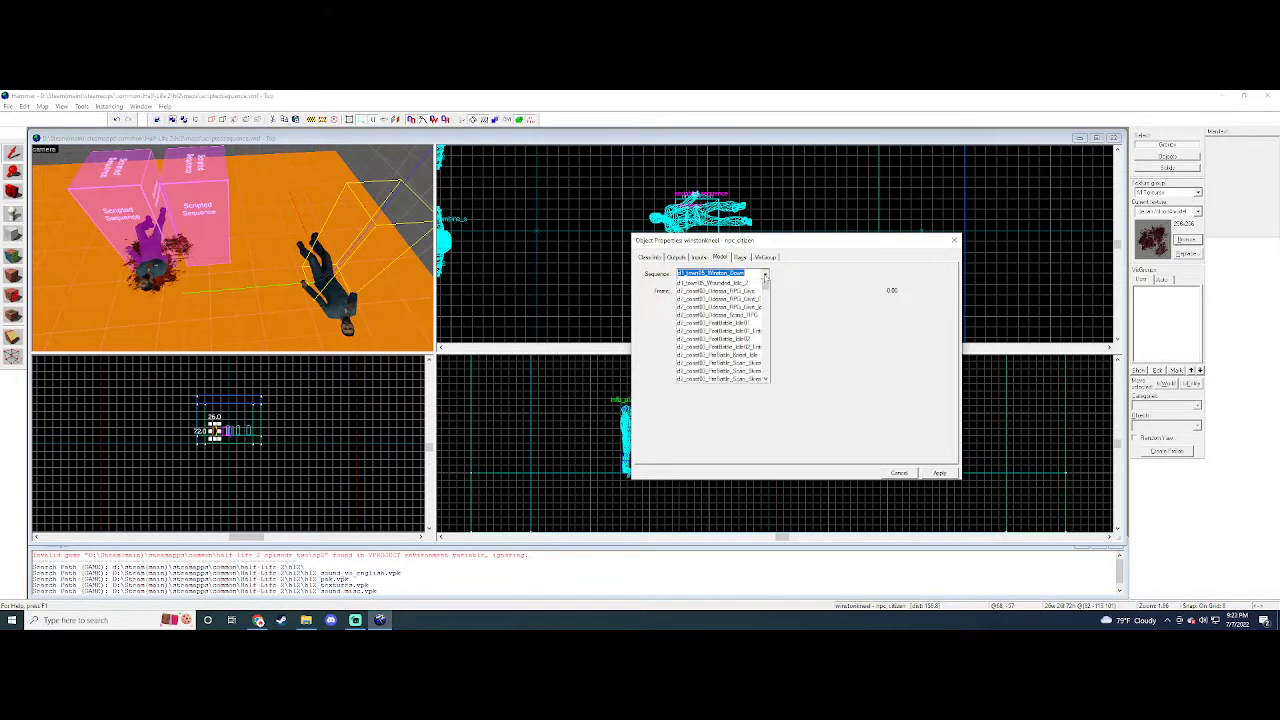
{"action": "type", "text": "kneel"}
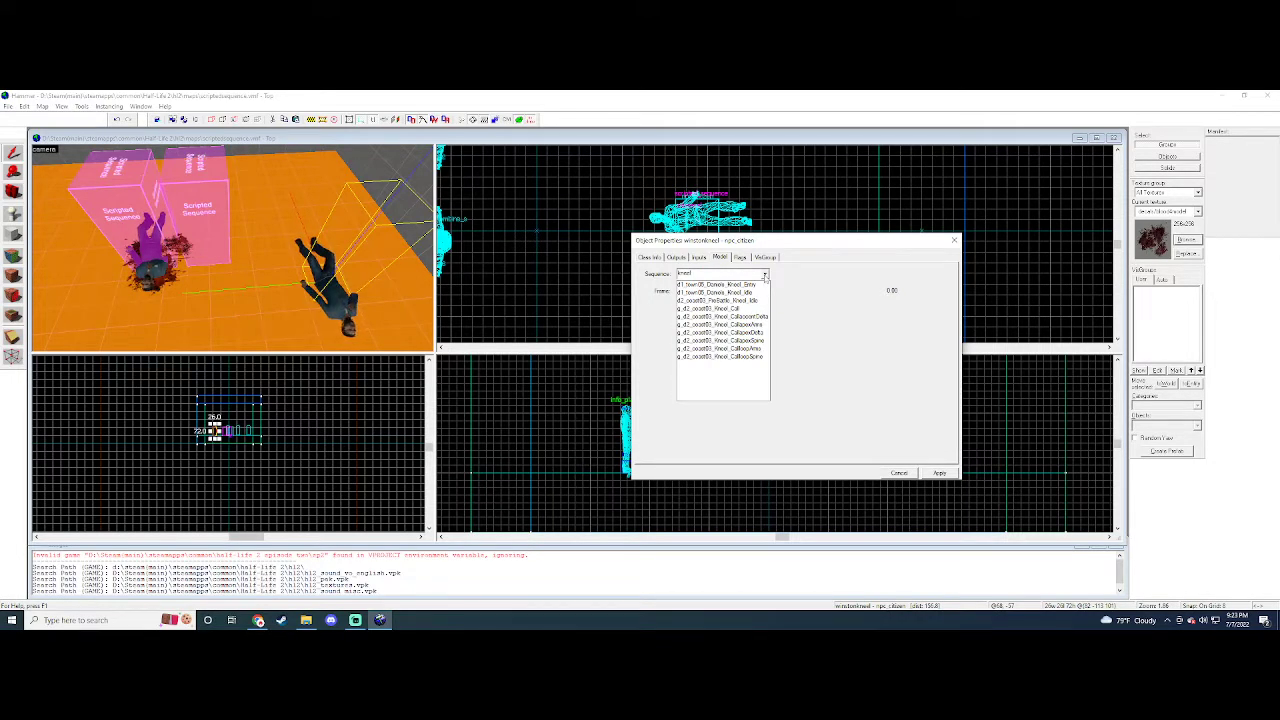
{"action": "left_click", "coordinate": [760, 285]}
{"action": "left_click", "coordinate": [297, 286]}
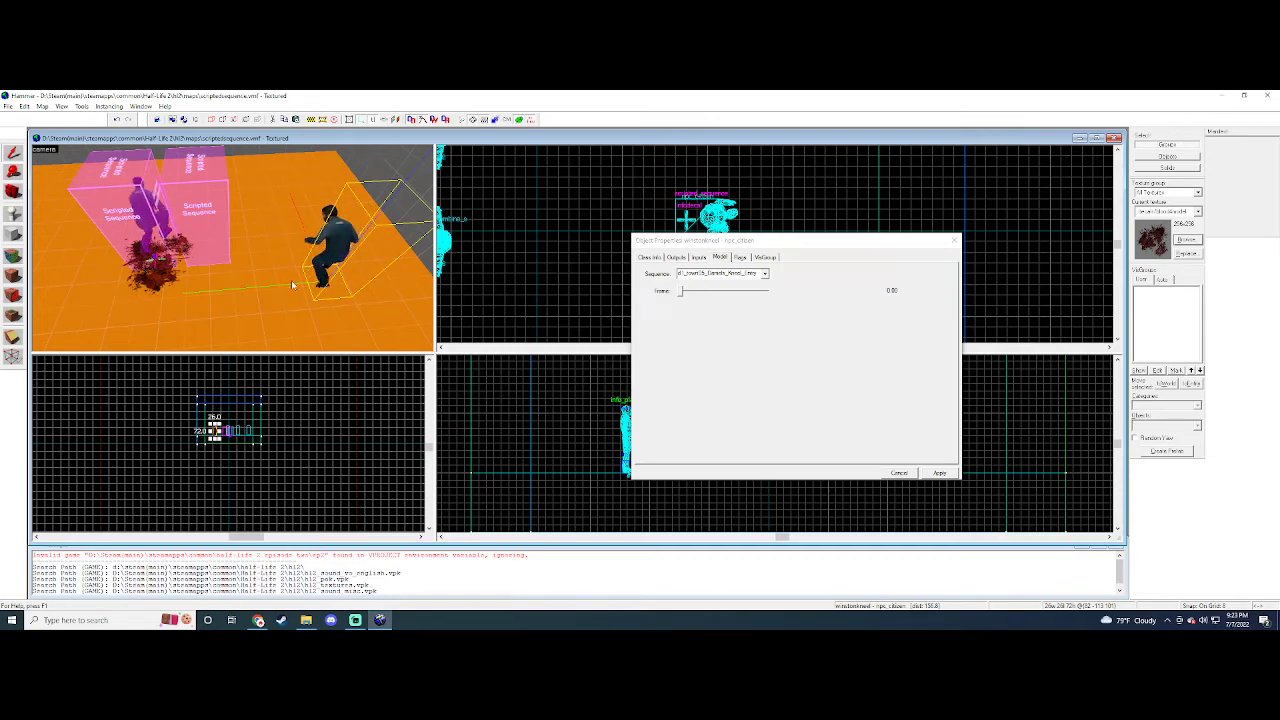
- Copy the d1_town05_Daniels_Kneel_Entry sequence name and preview the d1_town05_Daniels_Kneel_Idle sequence on the citizen
{"action": "left_click", "coordinate": [764, 273]}
{"action": "key", "text": "ctrl+c"}
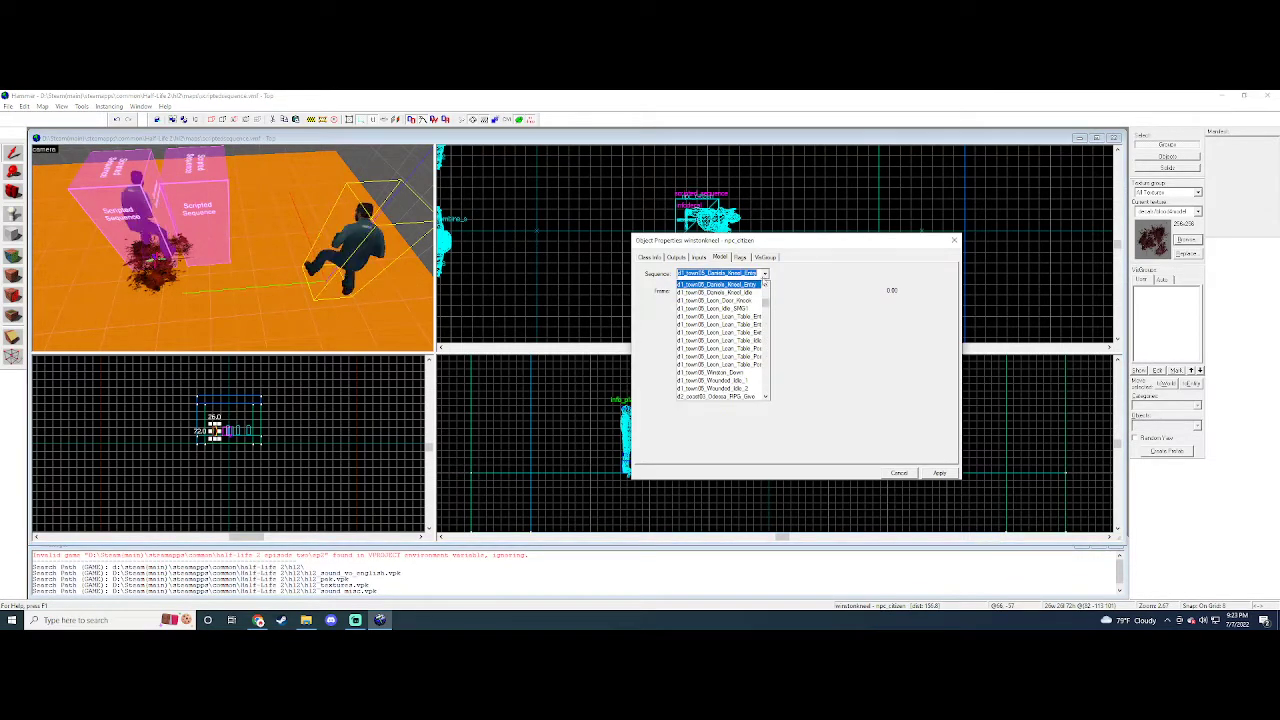
{"action": "left_click", "coordinate": [745, 292]}
{"action": "left_click", "coordinate": [764, 273]}
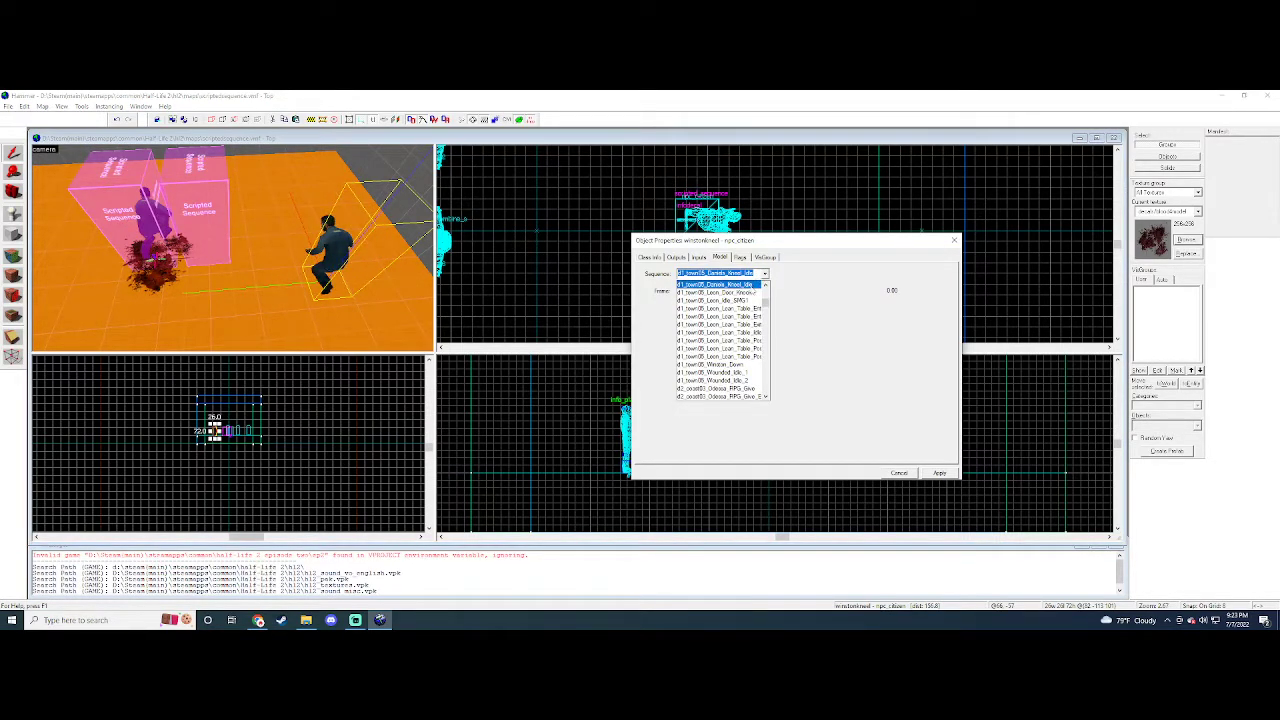
{"action": "scroll", "coordinate": [718, 322], "scroll_direction": "up", "scroll_amount": 1}
{"action": "left_click", "coordinate": [717, 324]}
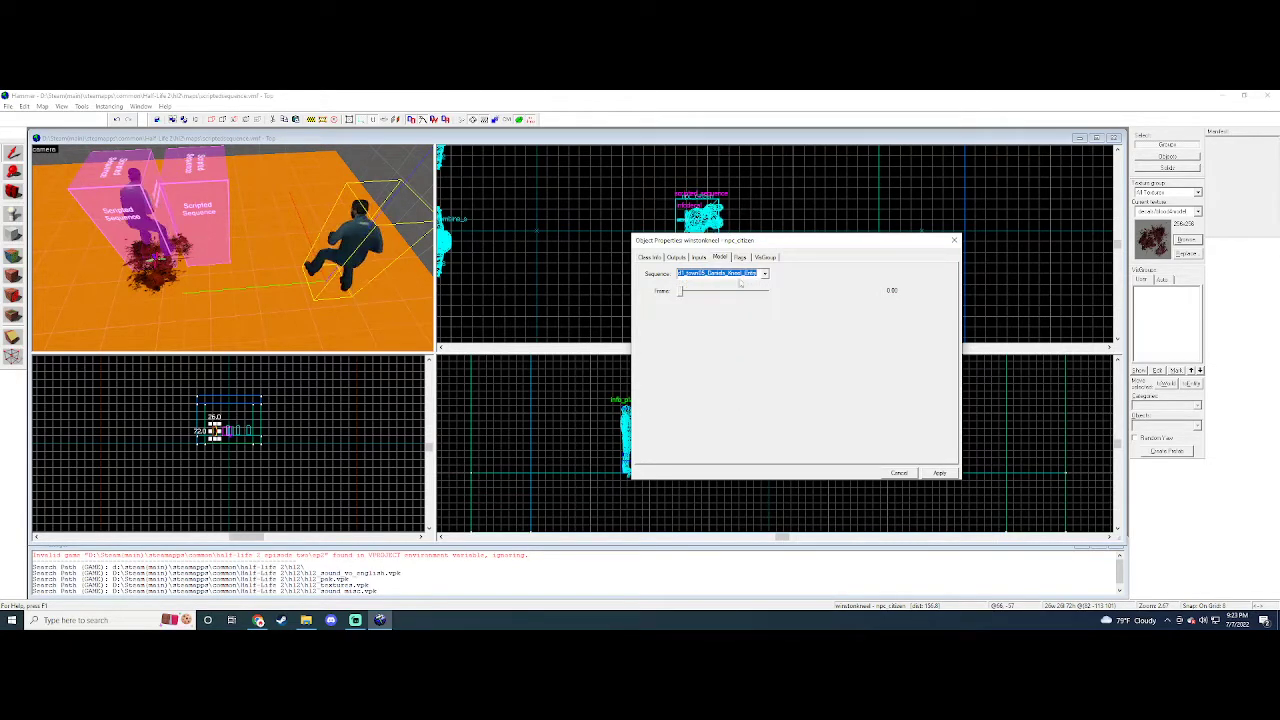
- Set the second scripted_sequence's Entry Animation to the copied d1_town05_Daniels_Kneel_Entry
{"action": "left_click", "coordinate": [649, 257]}
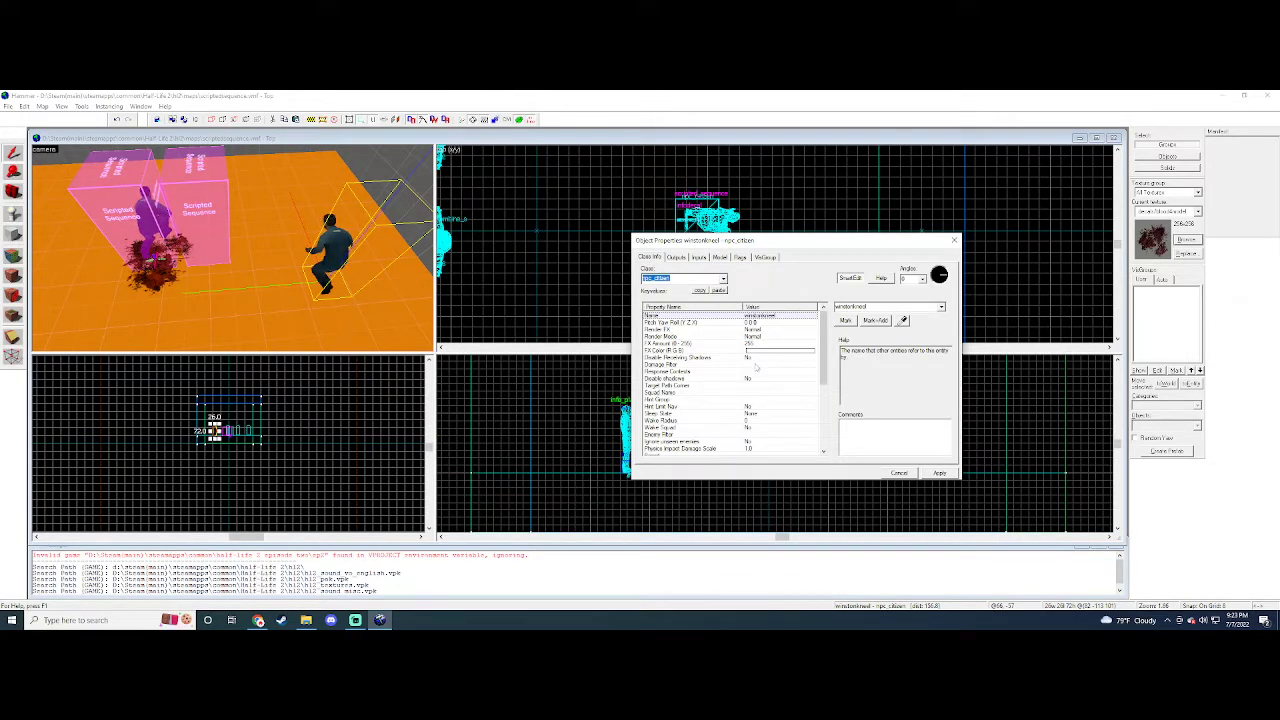
{"action": "left_click", "coordinate": [200, 210]}
{"action": "left_click", "coordinate": [708, 370]}
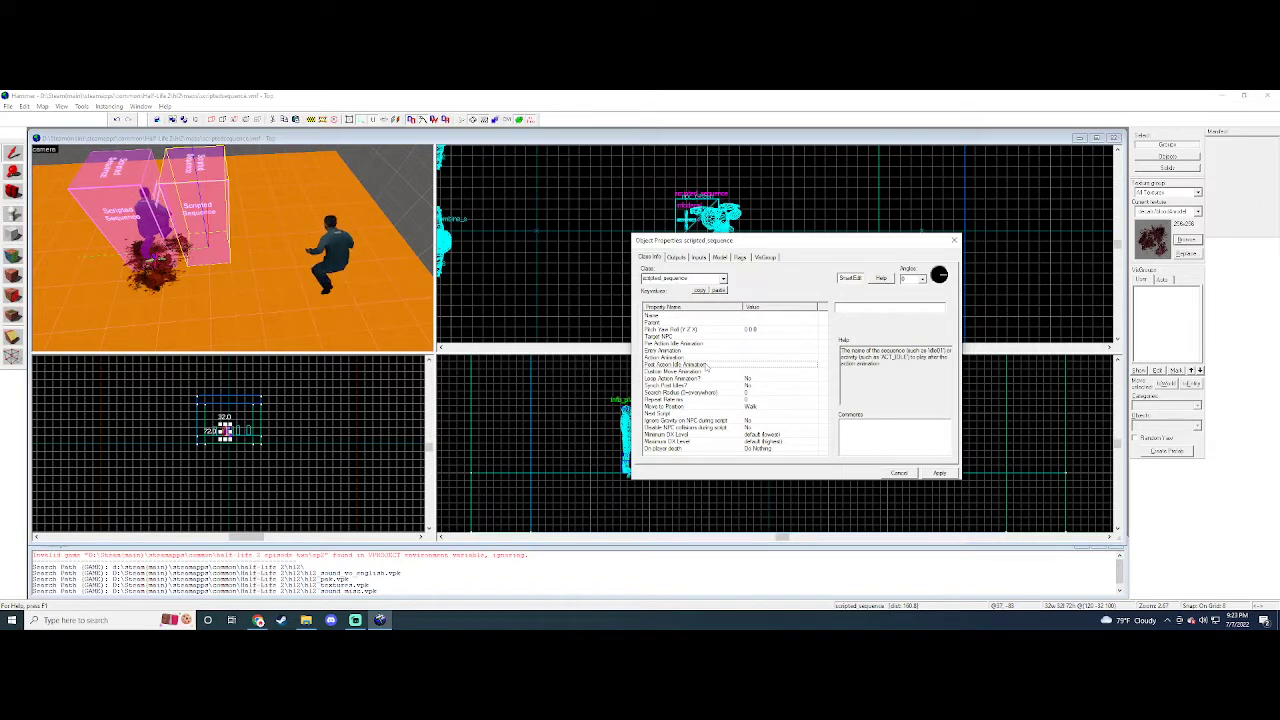
{"action": "left_click", "coordinate": [741, 352]}
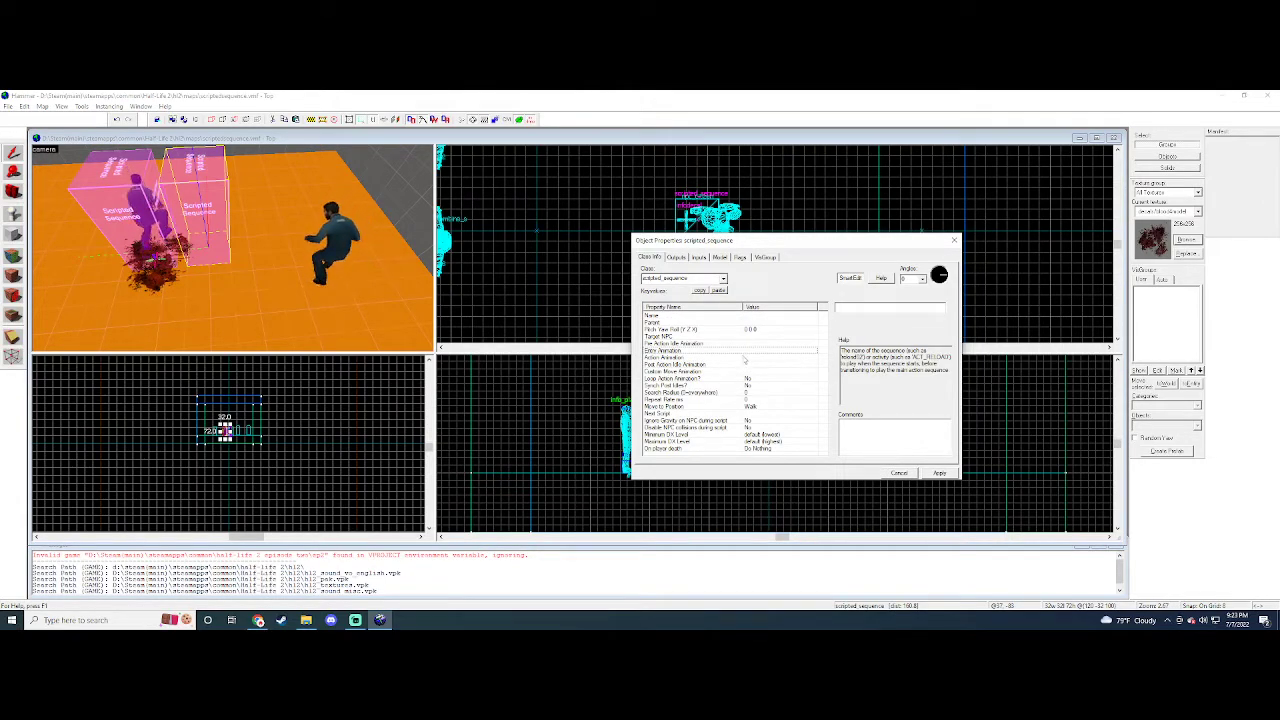
{"action": "left_click", "coordinate": [844, 309]}
{"action": "key", "text": "ctrl+v"}
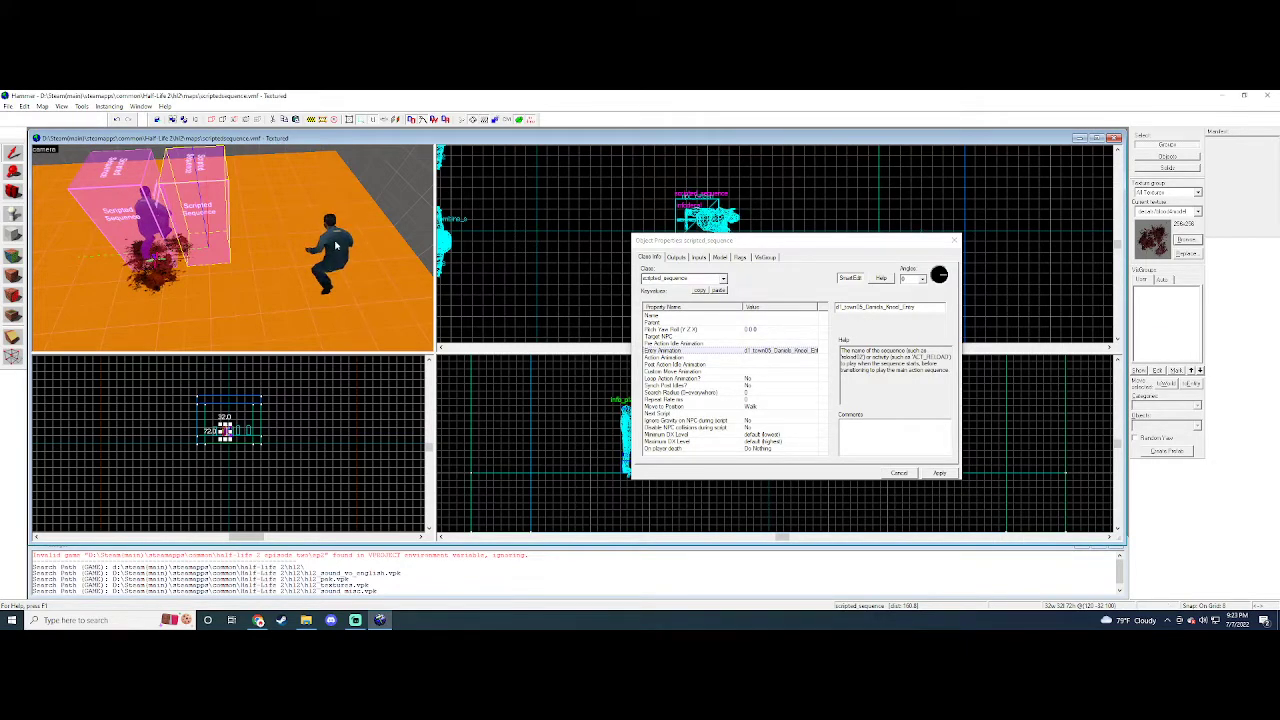
- Switch the winstonkneel citizen's model sequence to d1_town05_Daniels_Kneel_Idle
{"action": "left_click", "coordinate": [330, 245]}
{"action": "left_click", "coordinate": [739, 257]}
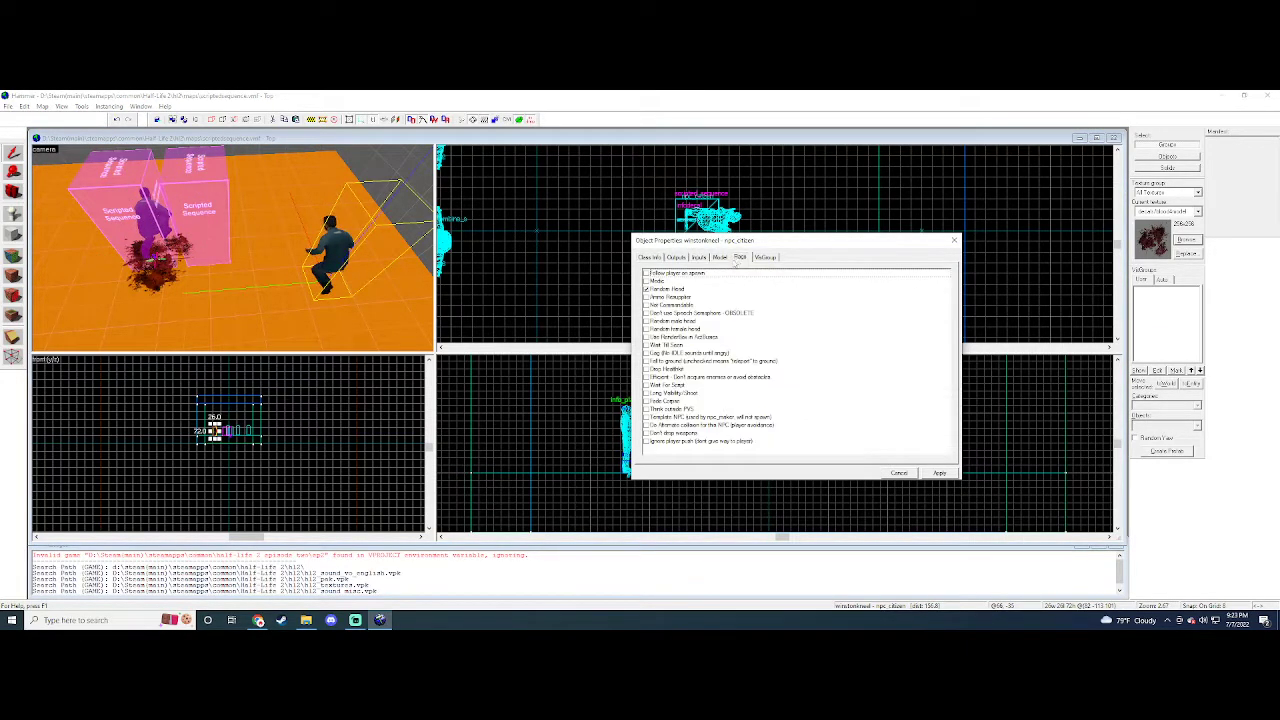
{"action": "left_click", "coordinate": [719, 257]}
{"action": "left_click", "coordinate": [765, 273]}
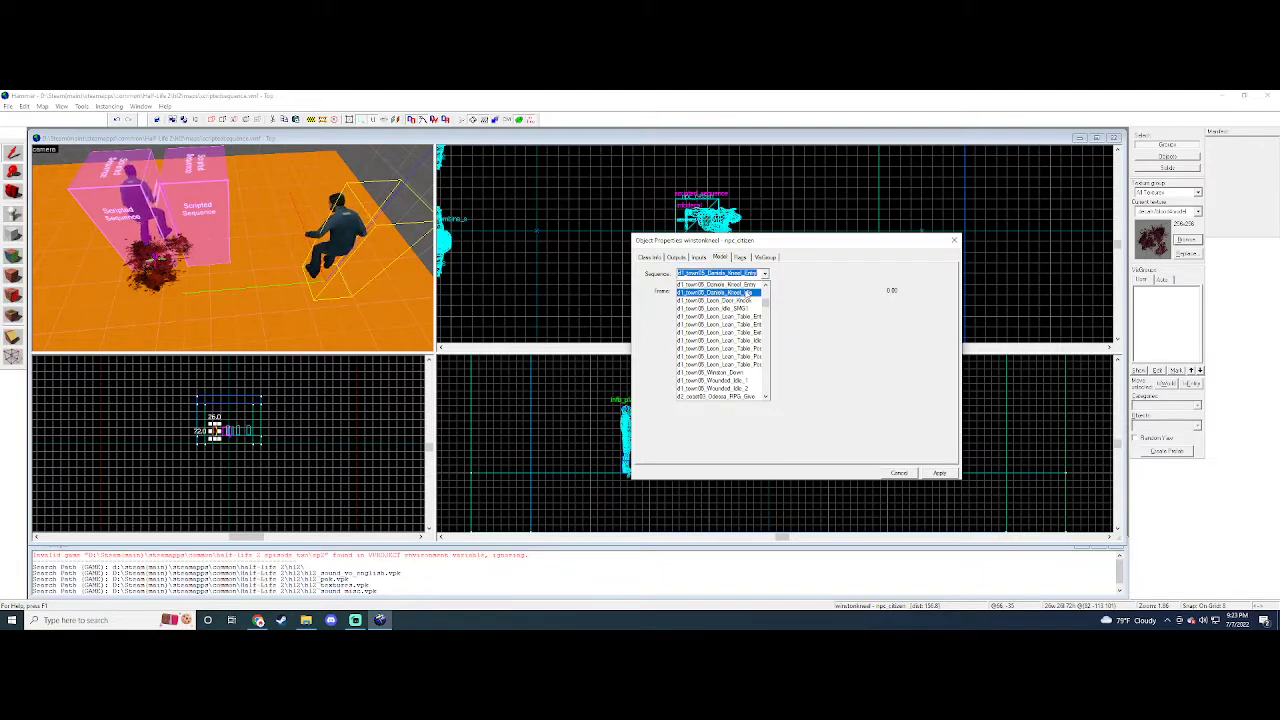
{"action": "left_click", "coordinate": [748, 290]}
- Set the second scripted_sequence's Action Animation to d1_town05_Daniels_Kneel_Idle and apply it
{"action": "left_click", "coordinate": [650, 257]}
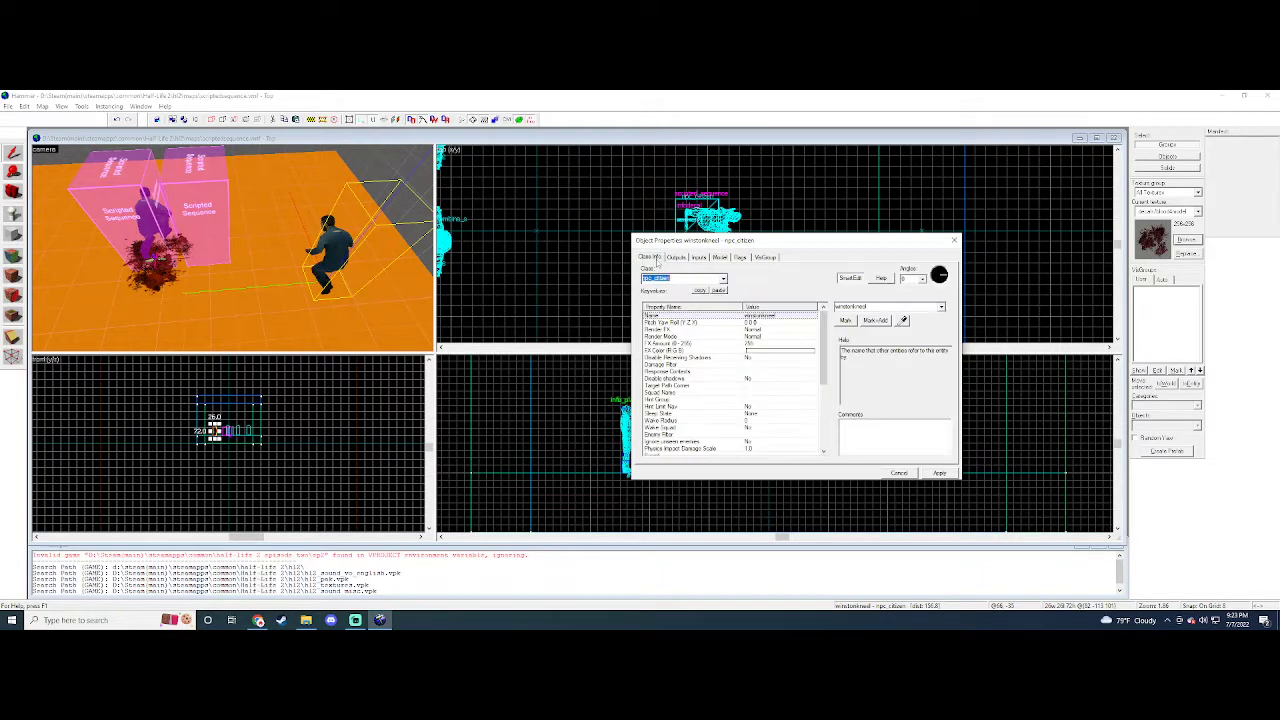
{"action": "left_click", "coordinate": [698, 257]}
{"action": "left_click", "coordinate": [676, 257]}
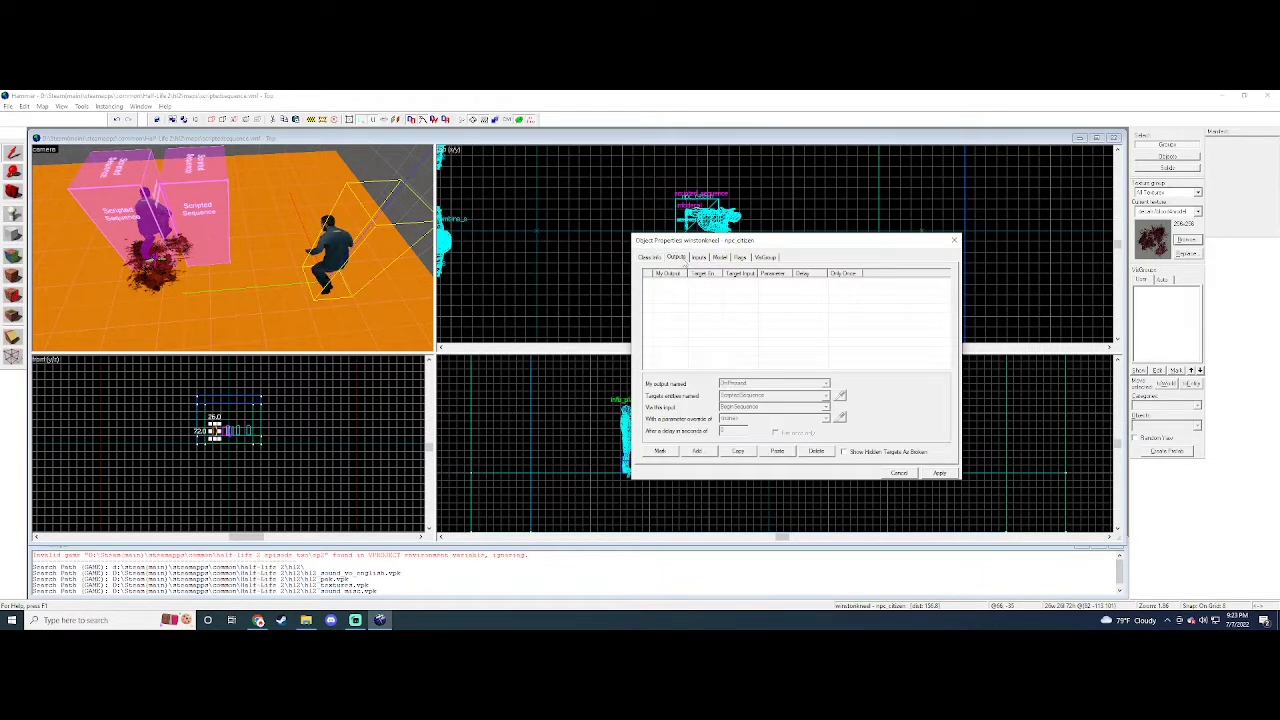
{"action": "left_click", "coordinate": [739, 257]}
{"action": "left_click", "coordinate": [190, 205]}
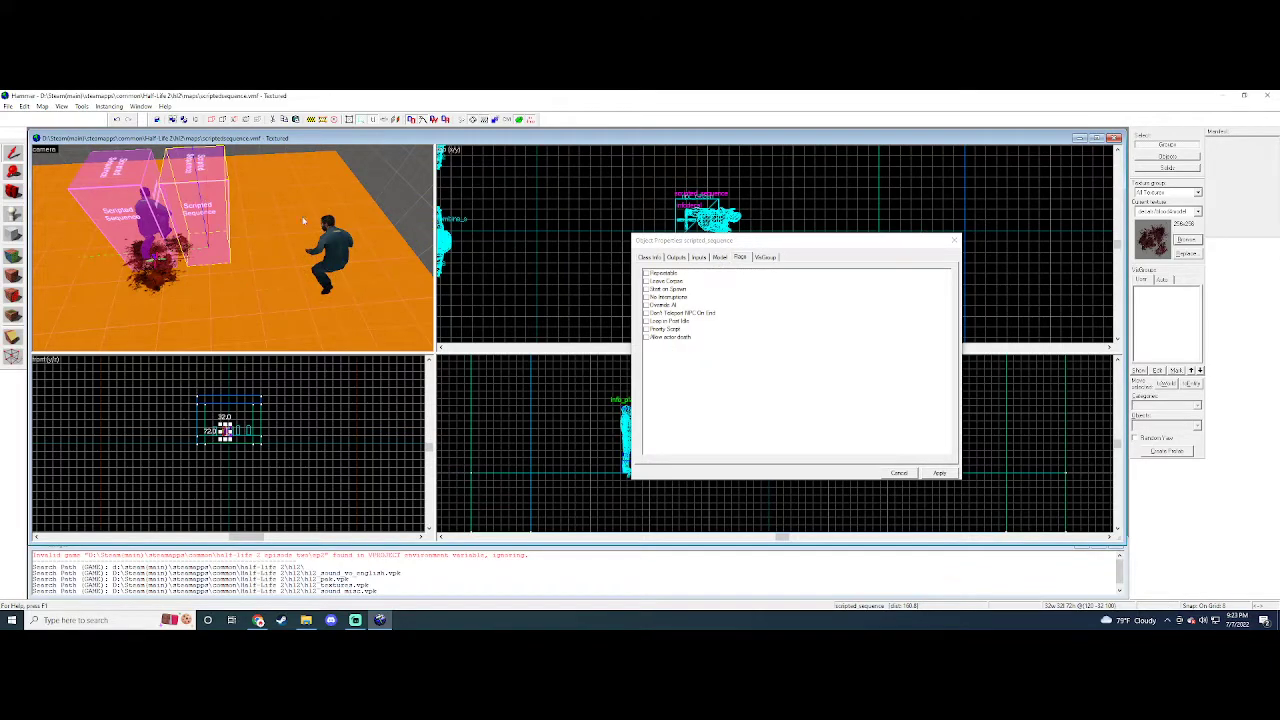
{"action": "left_click", "coordinate": [650, 257]}
{"action": "left_click", "coordinate": [765, 358]}
{"action": "type", "text": "d1_town05_Daniels_Kneel_Idle"}
{"action": "left_click", "coordinate": [939, 472]}
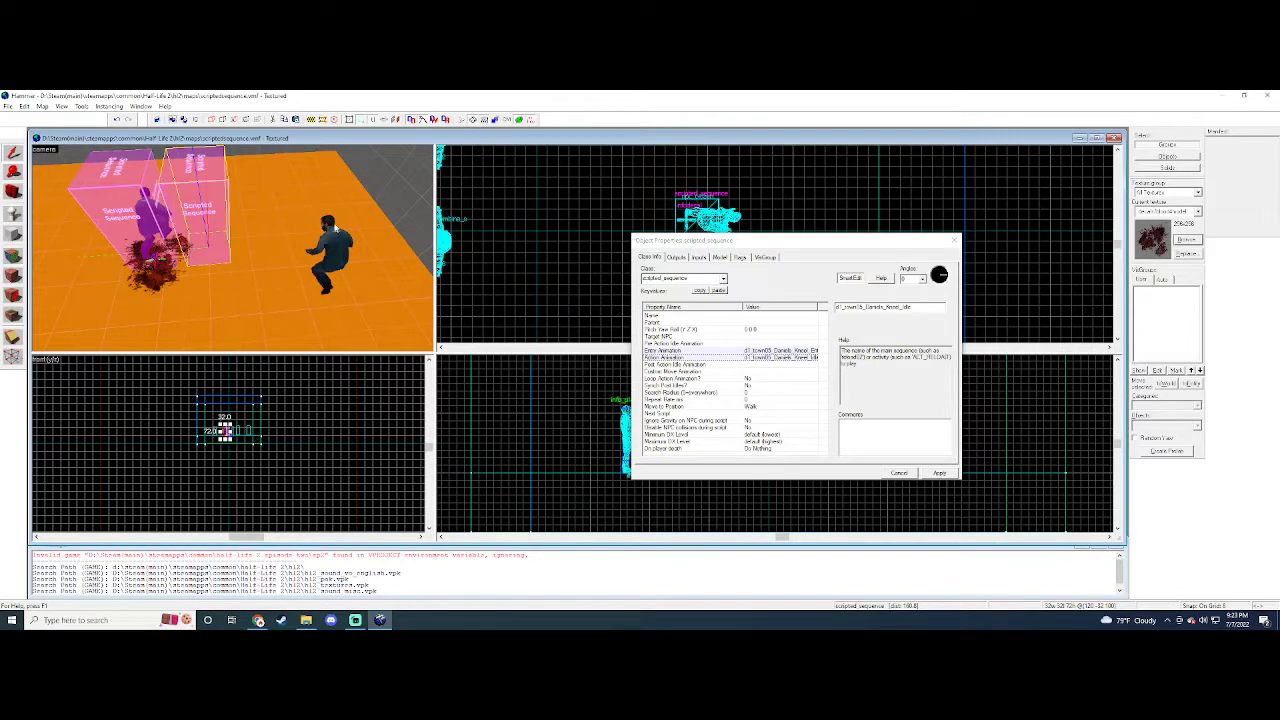
- Rename the kneeling npc_citizen to "daniels"
{"action": "left_click", "coordinate": [333, 243]}
{"action": "double_click", "coordinate": [864, 308]}
{"action": "type", "text": "daniel"}
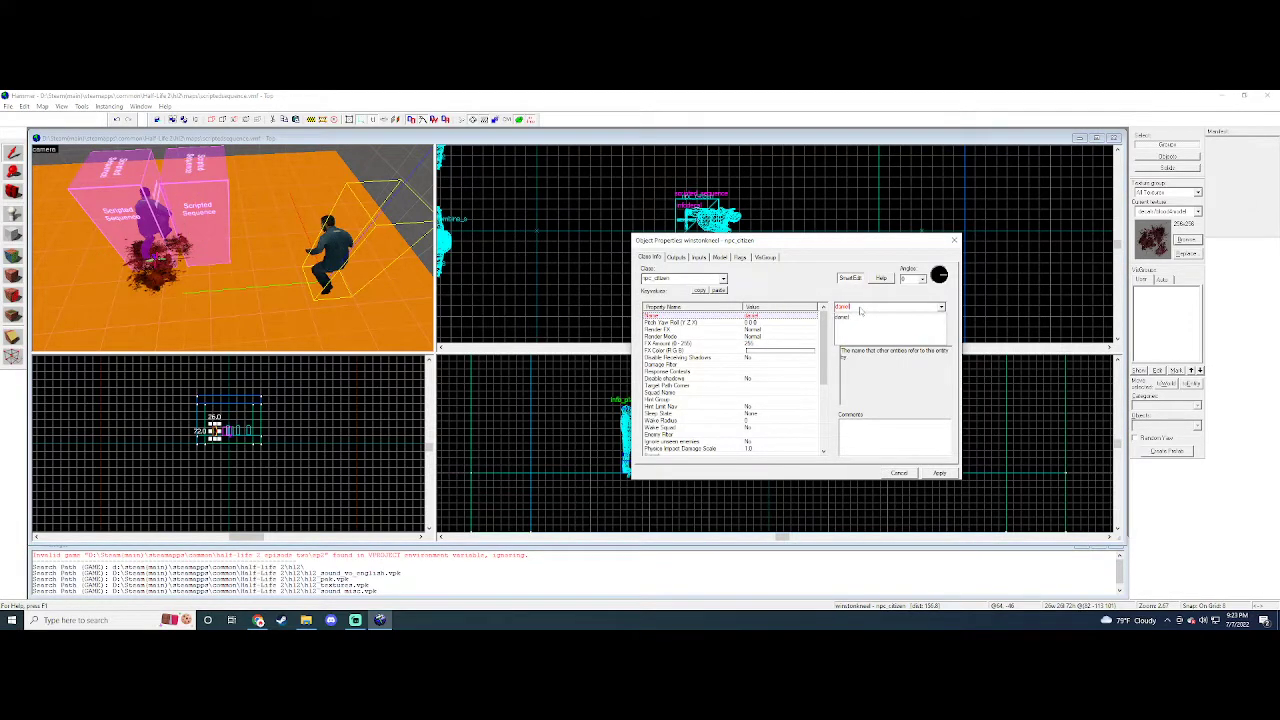
{"action": "key", "text": "Return"}
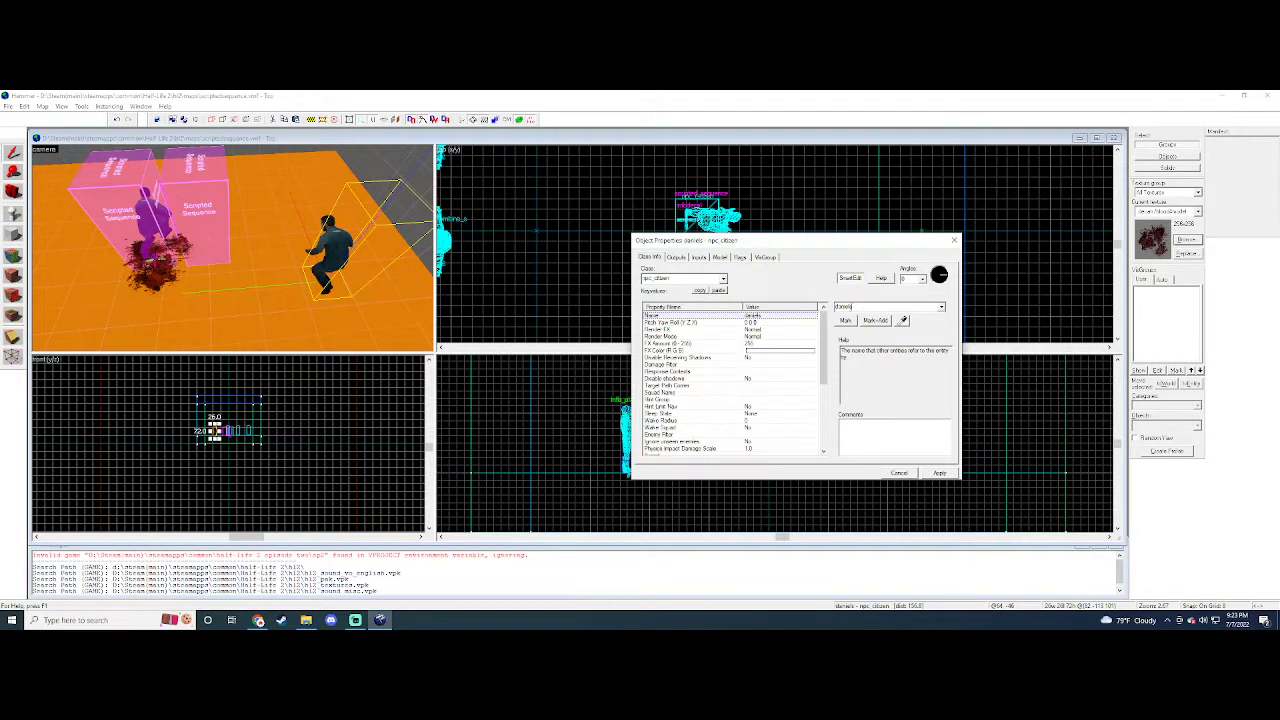
- Name the second scripted_sequence "daniels" and apply the change
{"action": "left_click", "coordinate": [209, 230]}
{"action": "left_click", "coordinate": [848, 307]}
{"action": "type", "text": "daniels"}
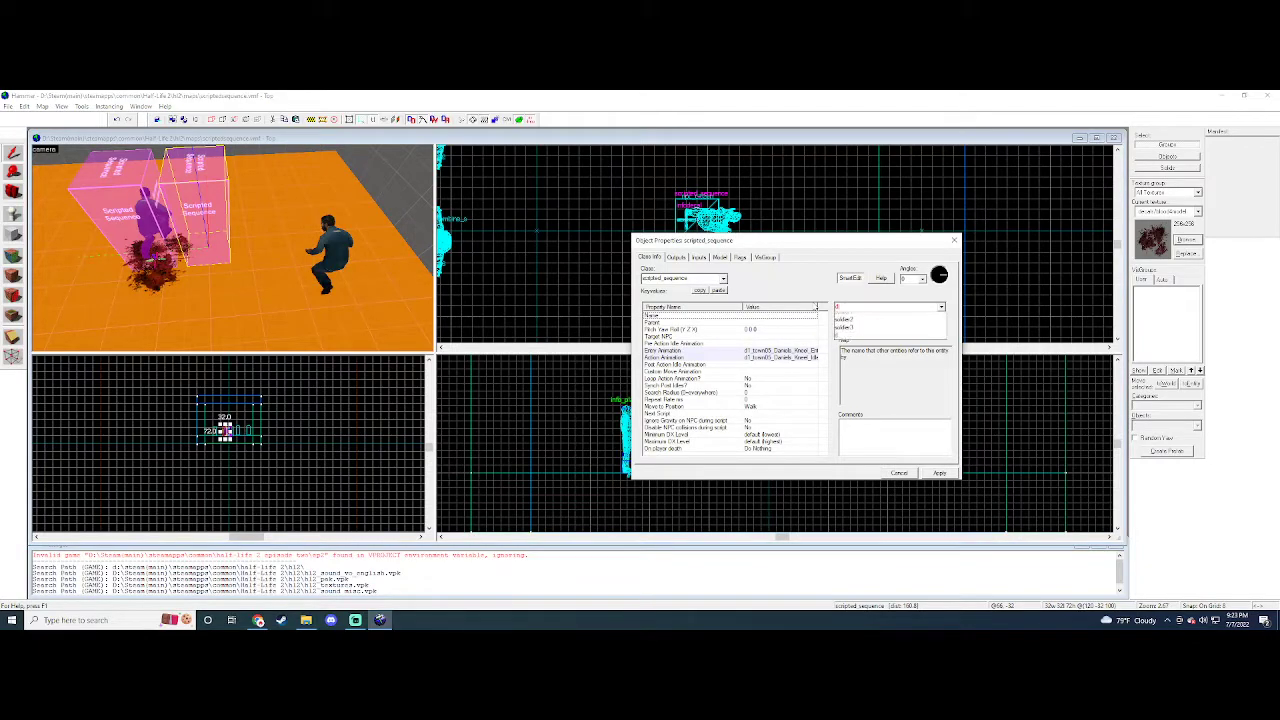
{"action": "key", "text": "Return"}
{"action": "left_click", "coordinate": [943, 473]}
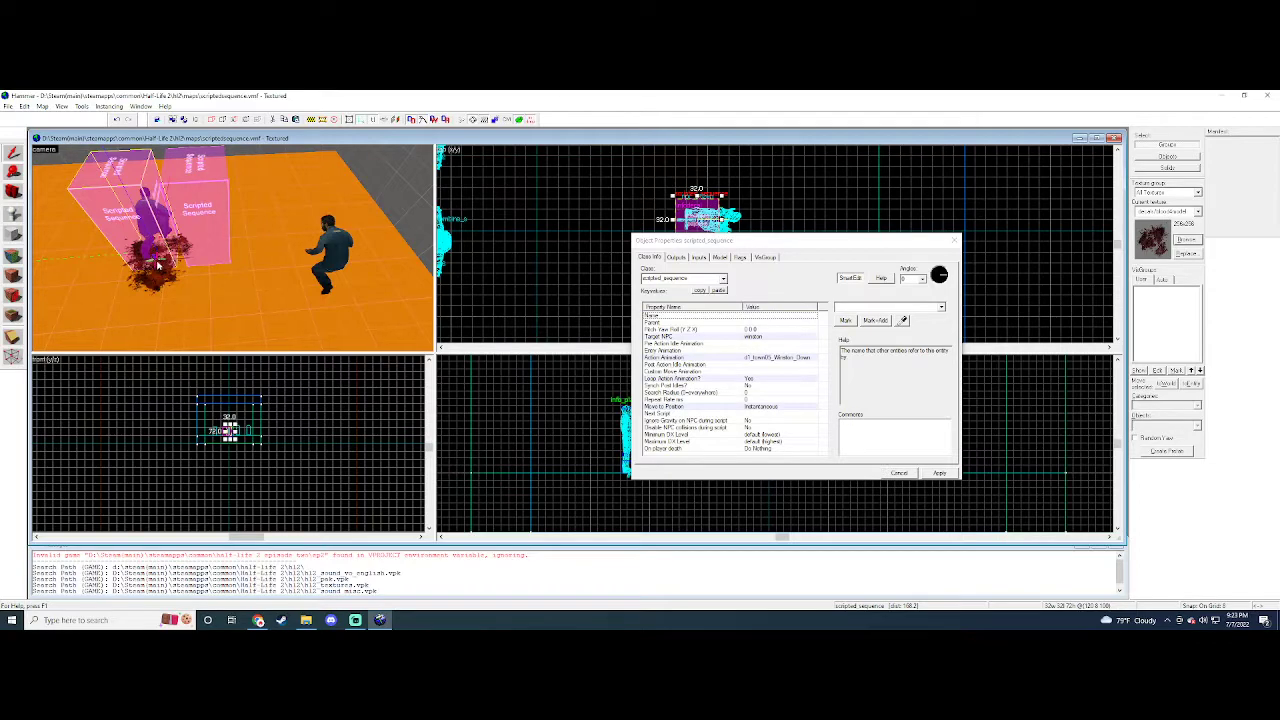
- Review the available flags of the scripted_sequence named daniels
{"action": "left_click", "coordinate": [180, 258]}
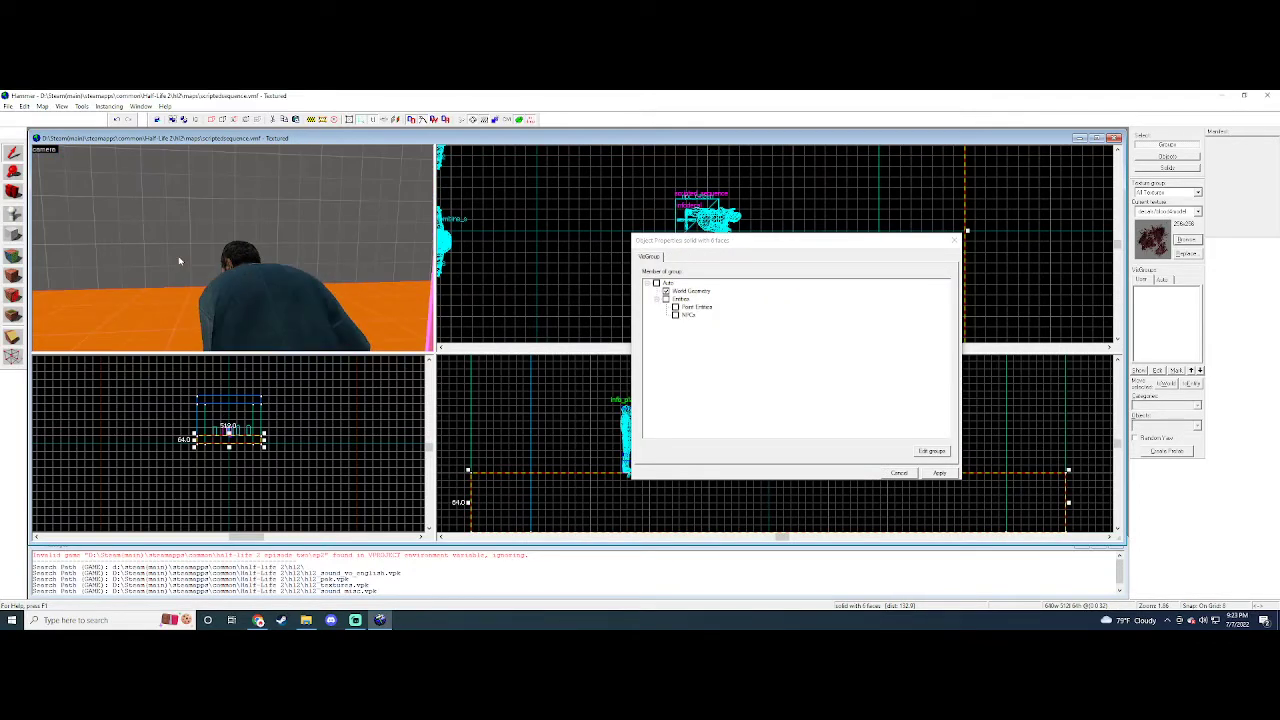
{"action": "left_click", "coordinate": [285, 315]}
{"action": "key", "text": "s"}
{"action": "key", "text": "d"}
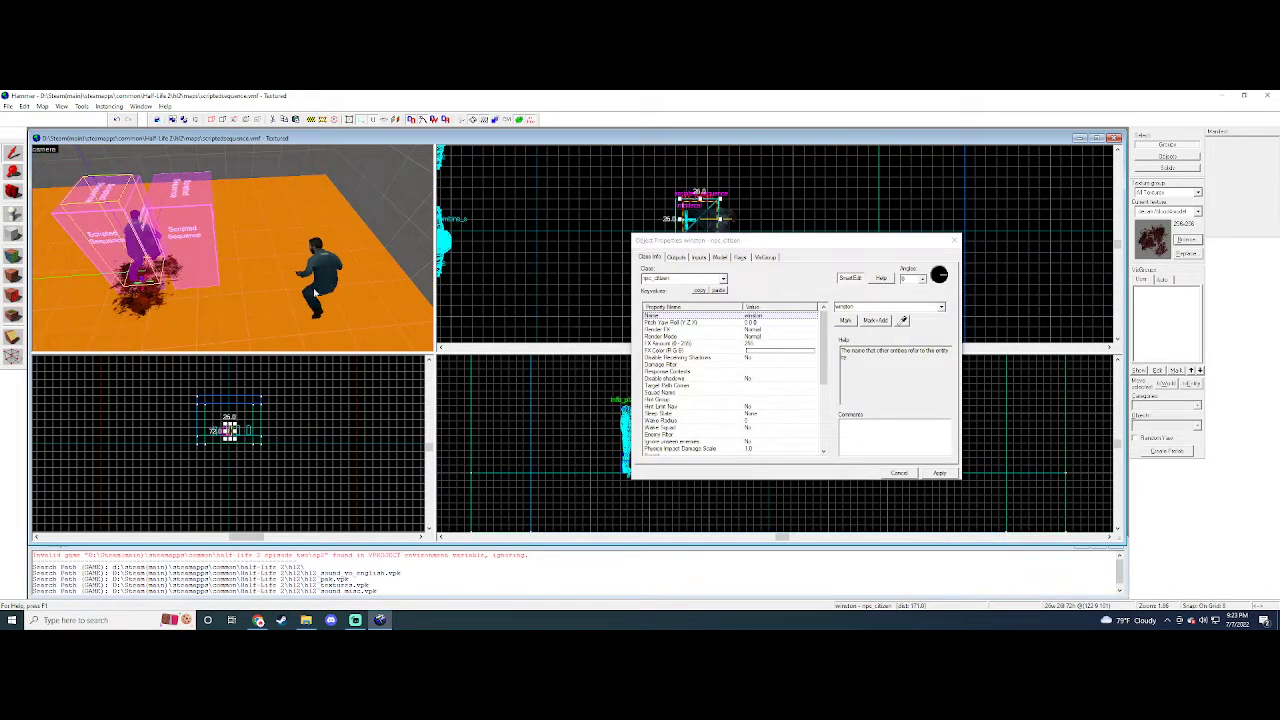
{"action": "left_click", "coordinate": [200, 245]}
{"action": "left_click", "coordinate": [720, 257]}
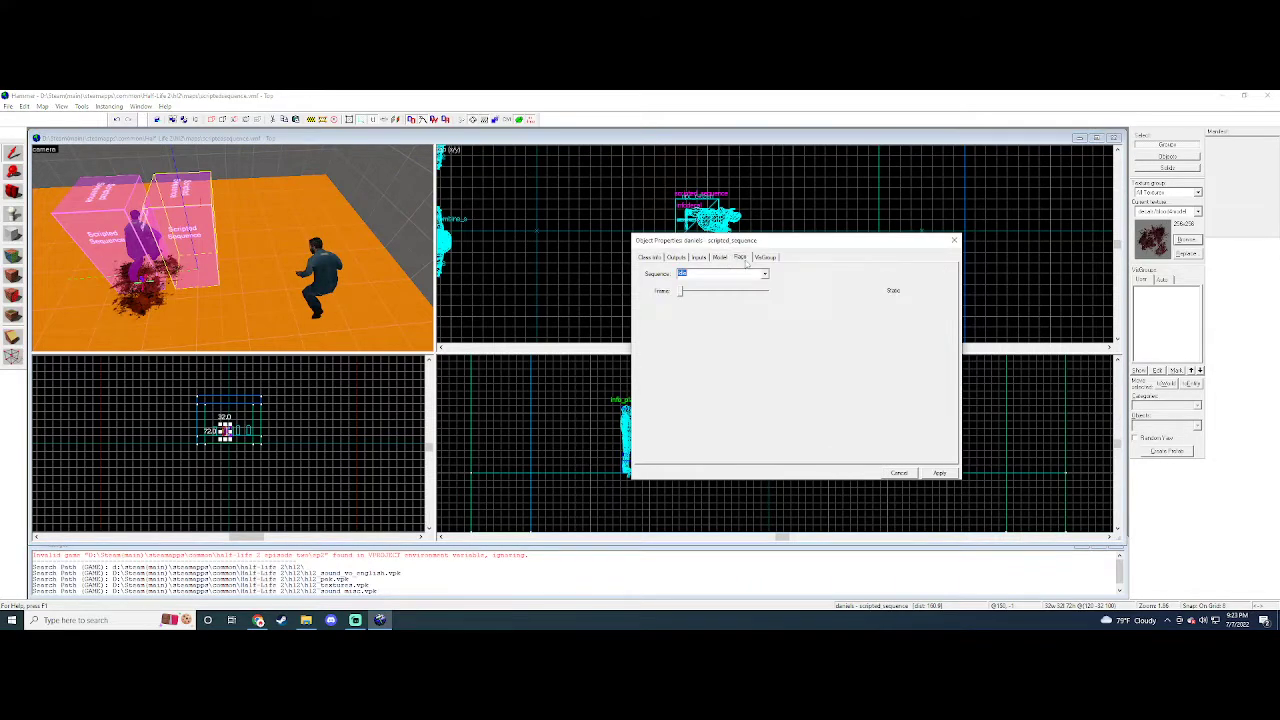
{"action": "left_click", "coordinate": [740, 257]}
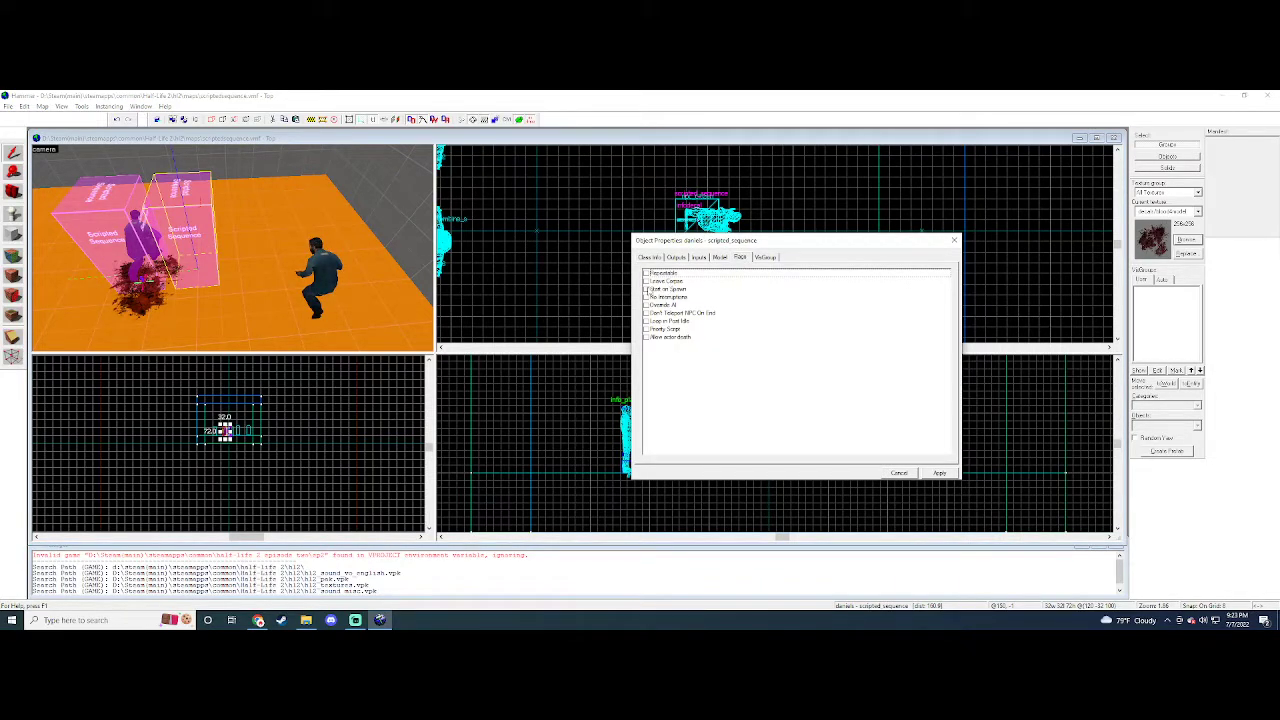
{"action": "left_click", "coordinate": [646, 337]}
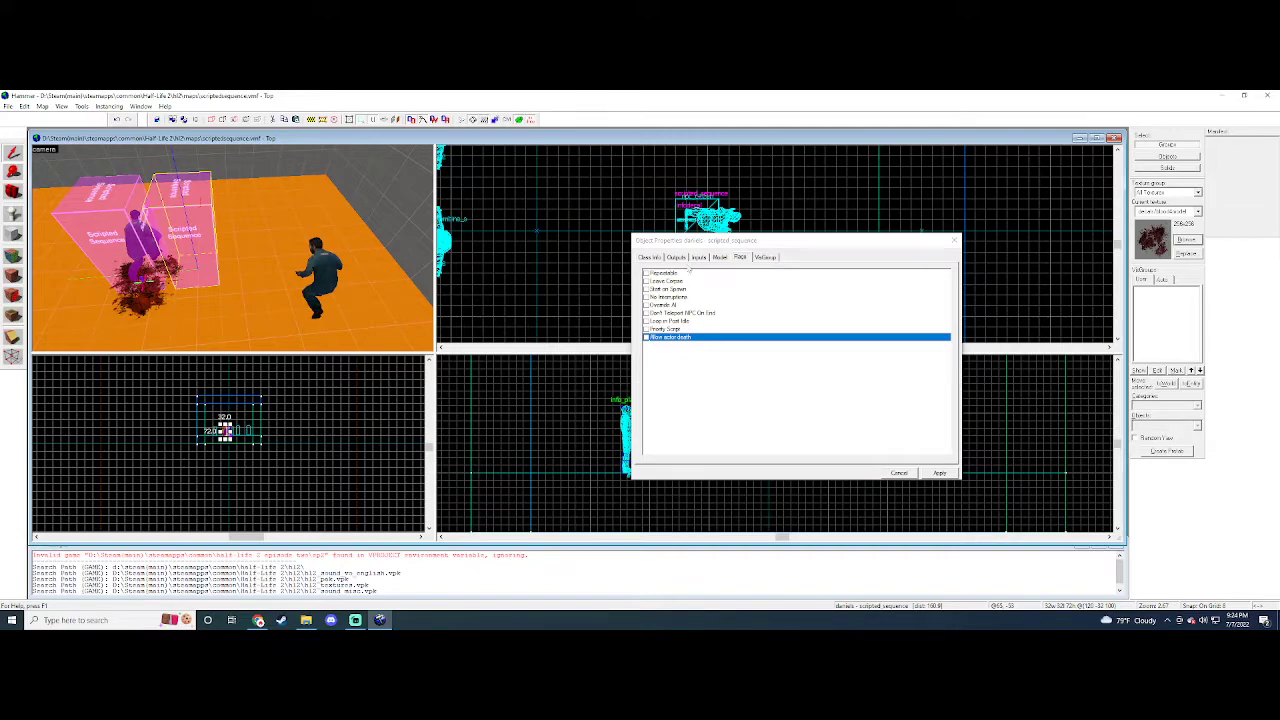
- Set the daniels scripted_sequence's Move to Position option to Run
{"action": "key", "text": "Left"}
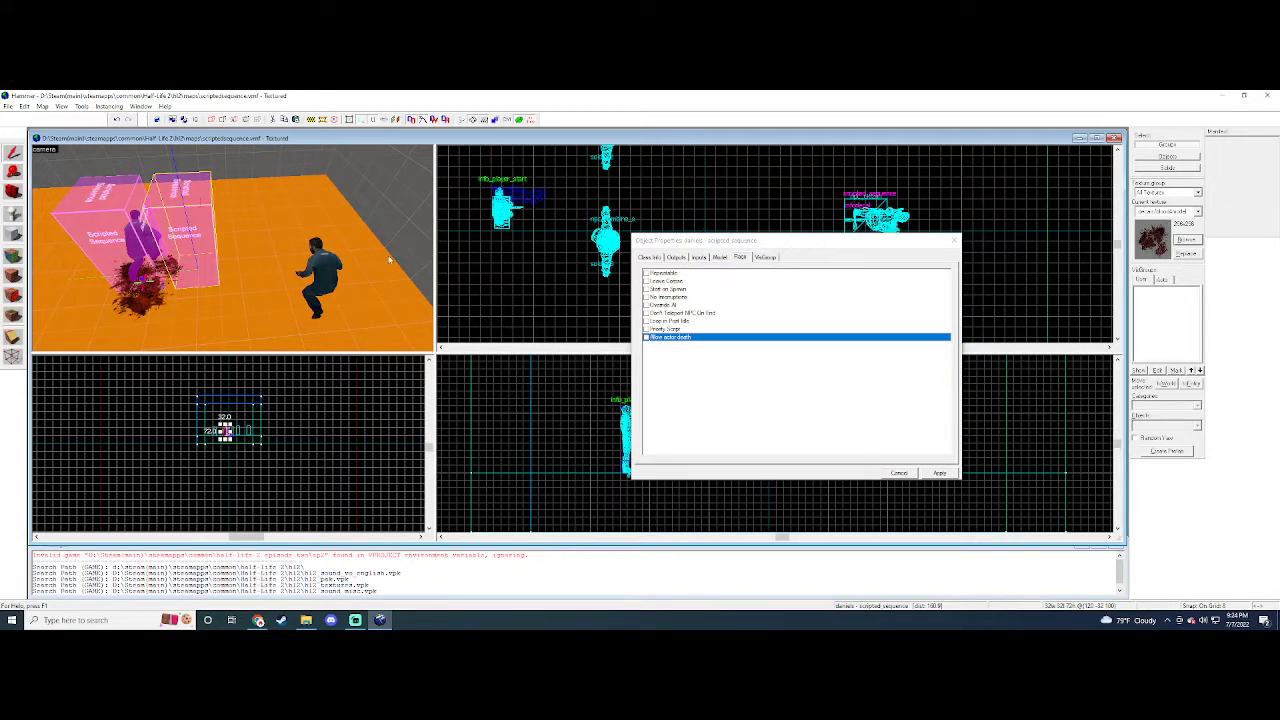
{"action": "key", "text": "a"}
{"action": "key", "text": "d"}
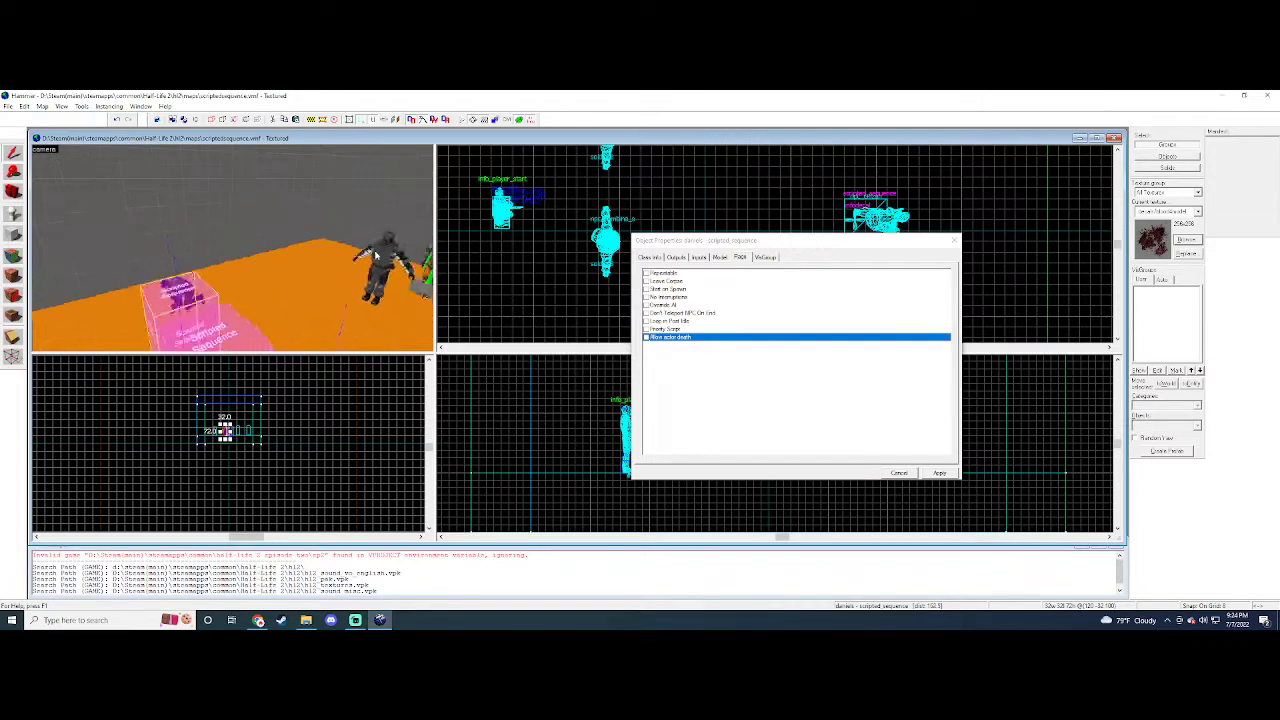
{"action": "key", "text": "a"}
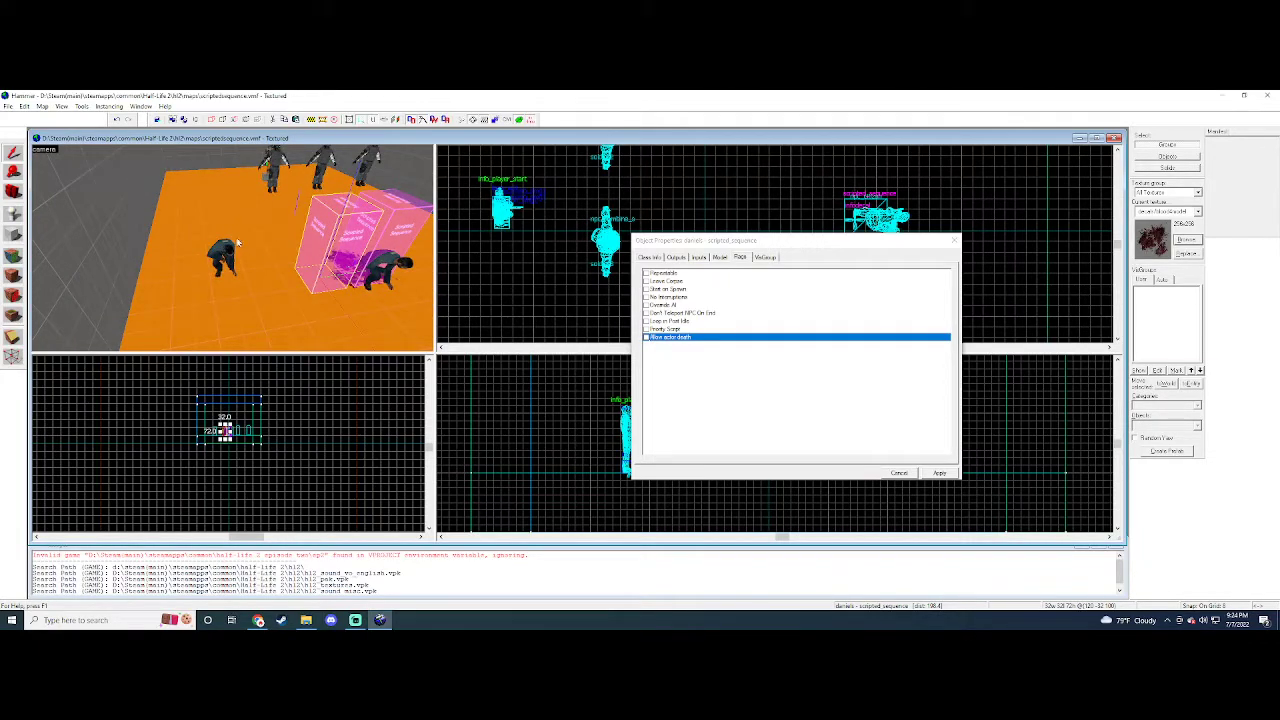
{"action": "left_click", "coordinate": [658, 259]}
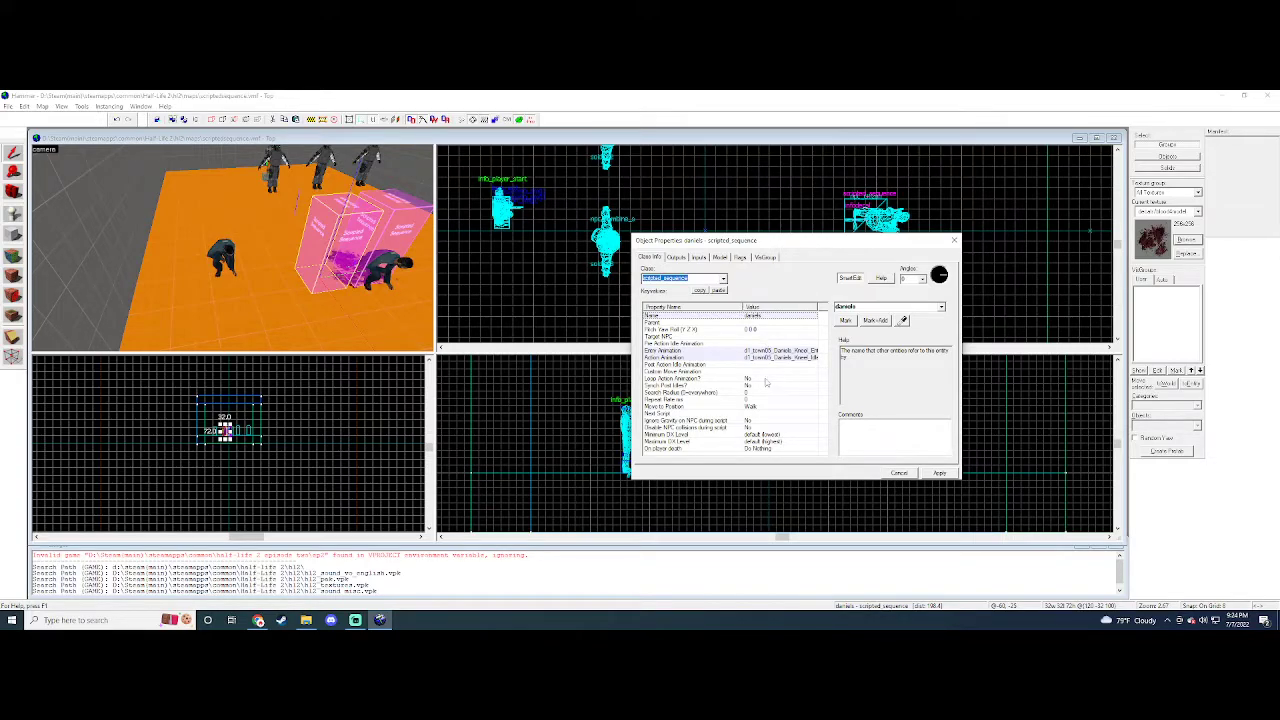
{"action": "left_click", "coordinate": [760, 407]}
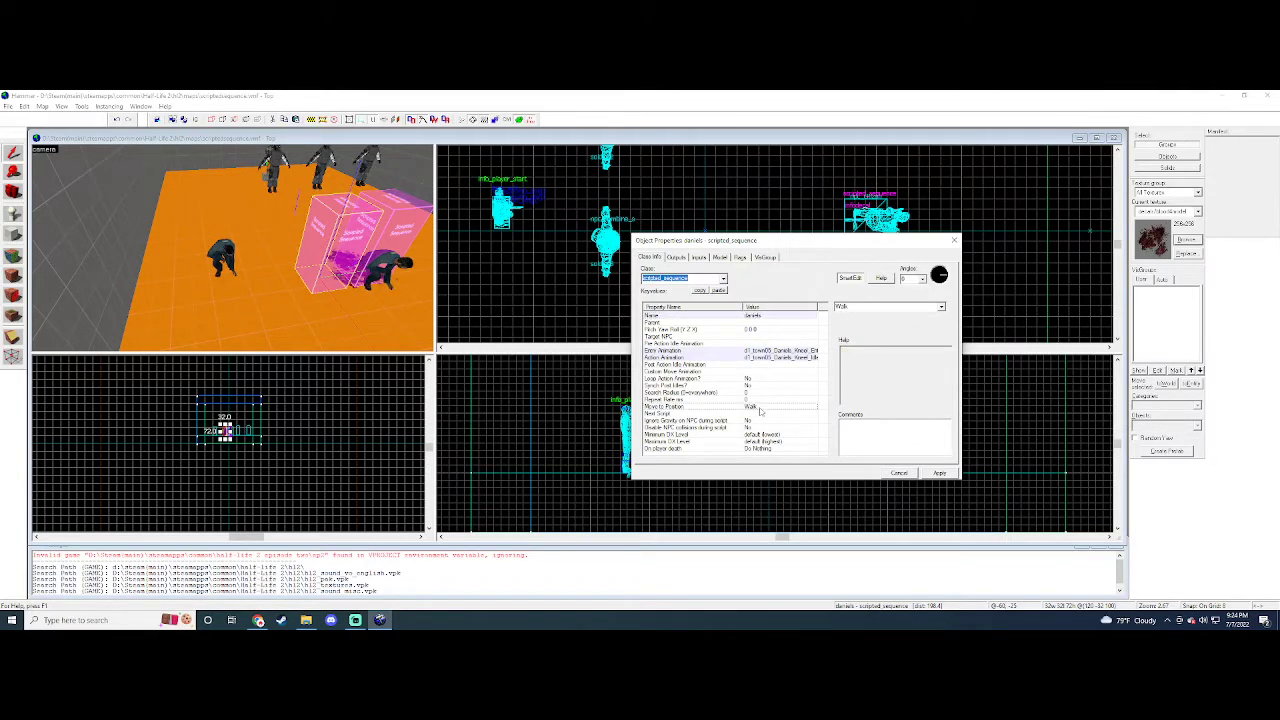
{"action": "left_click", "coordinate": [940, 308]}
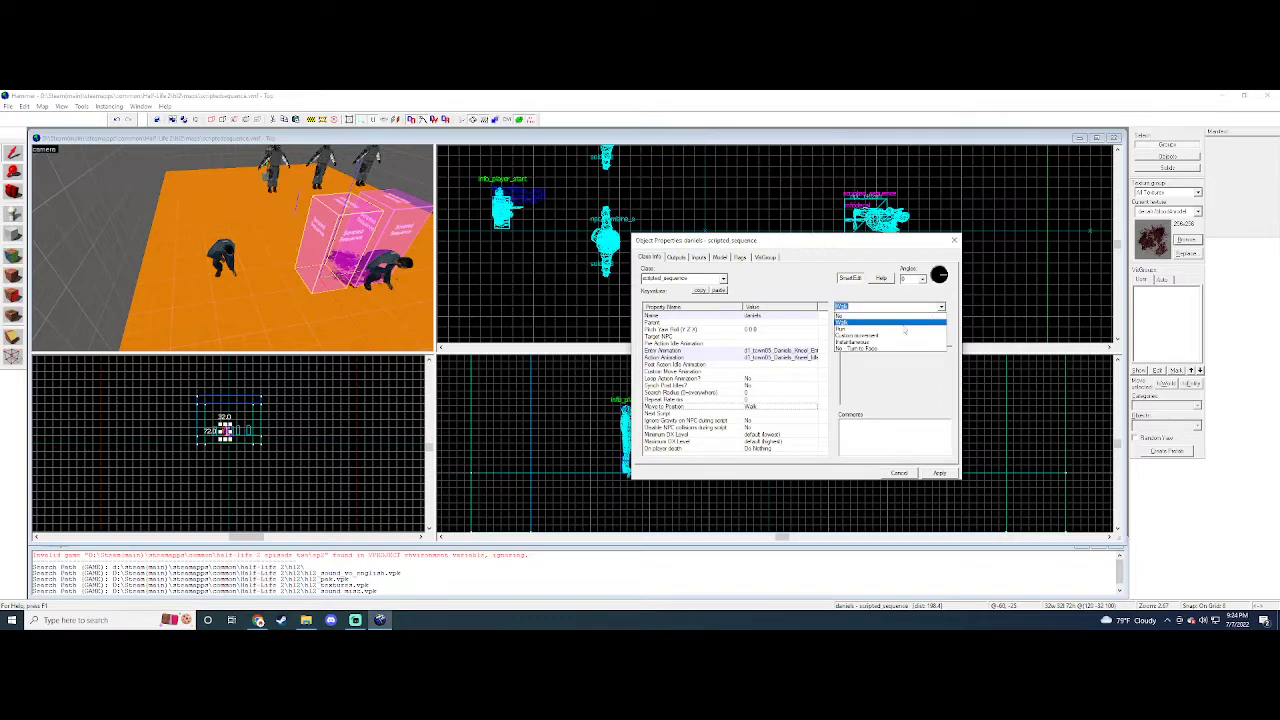
{"action": "left_click", "coordinate": [906, 329]}
{"action": "left_click", "coordinate": [519, 304]}
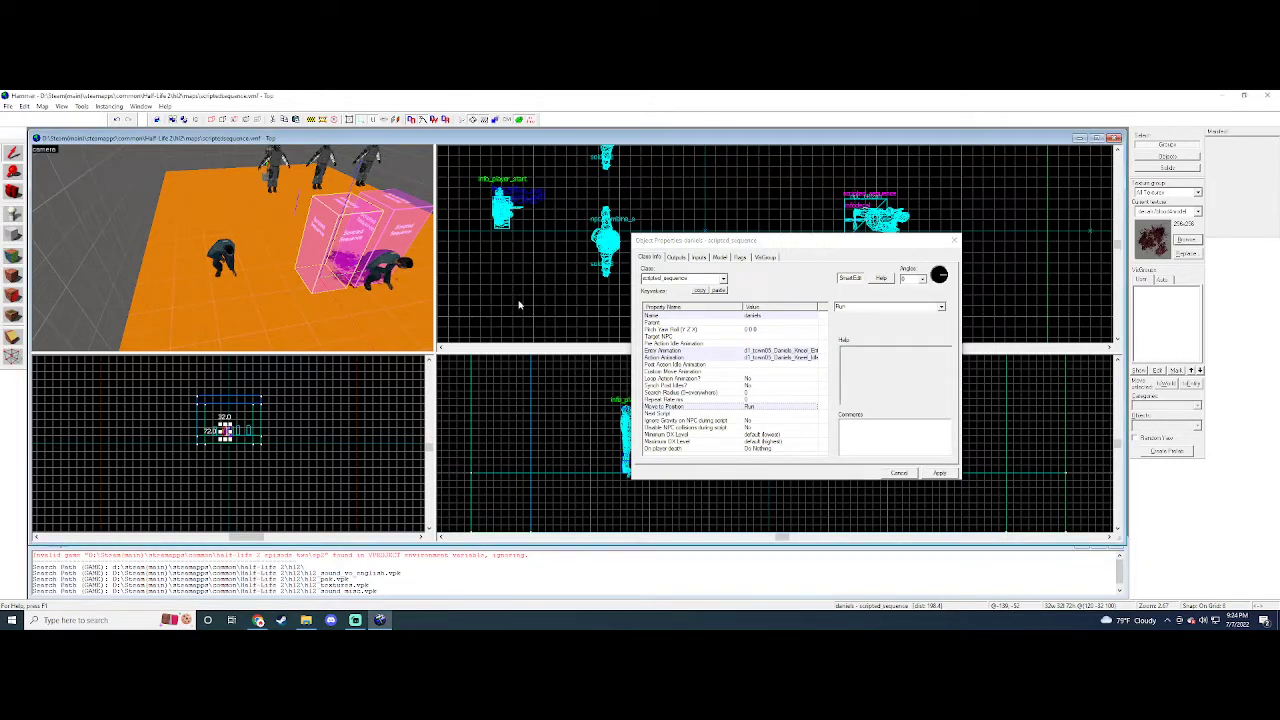
- Set the weapon of the npc_citizen daniels to SMG1
{"action": "key", "text": "Left"}
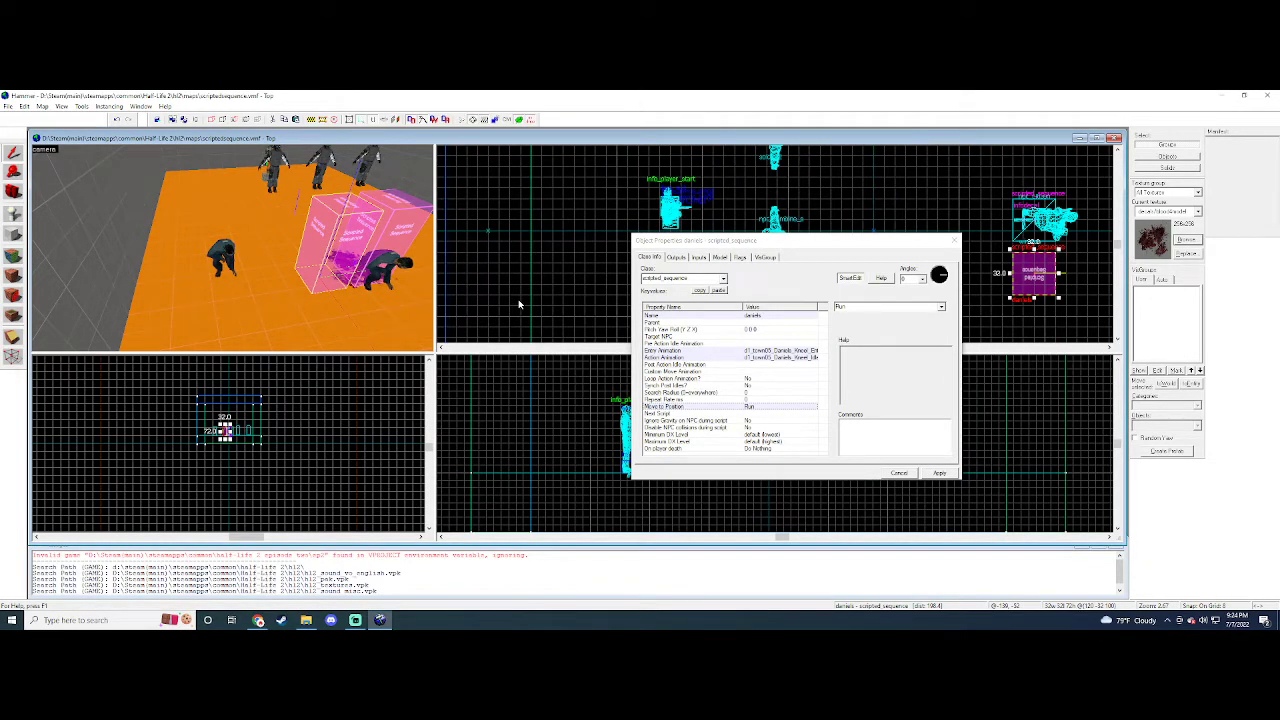
{"action": "key", "text": "Right"}
{"action": "left_click", "coordinate": [222, 256]}
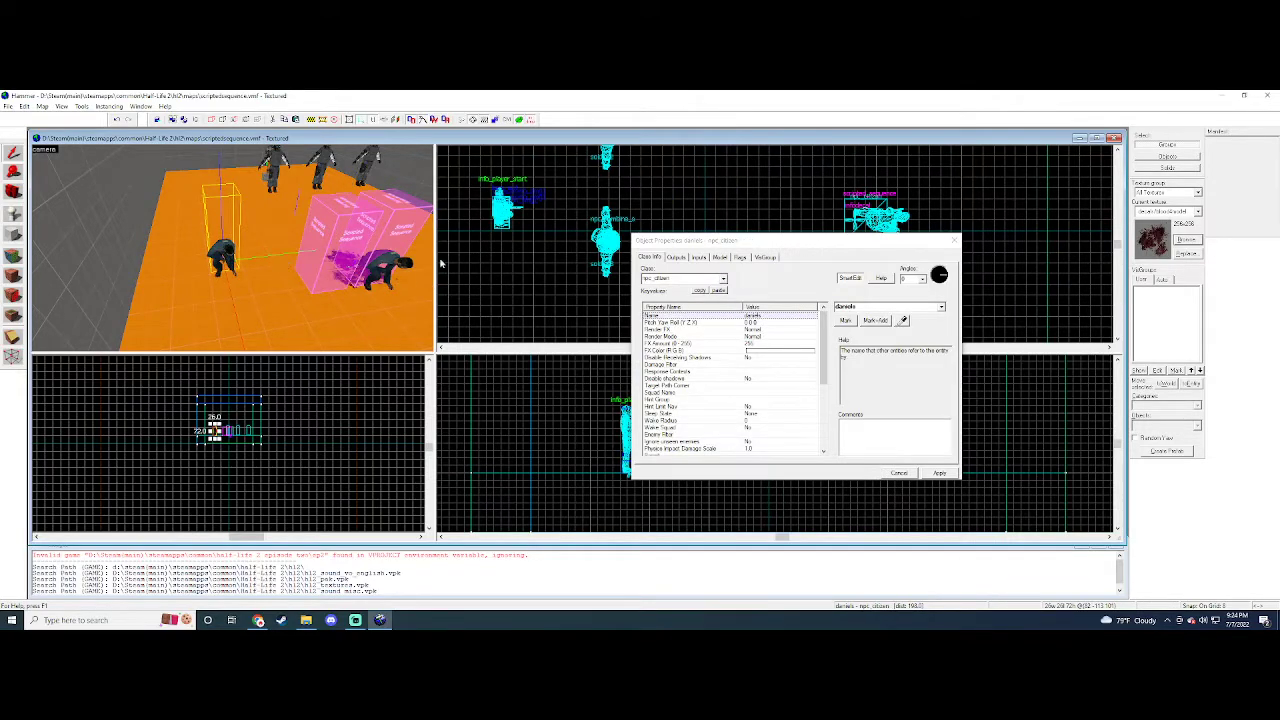
{"action": "scroll", "coordinate": [764, 403], "scroll_direction": "down", "scroll_amount": 2}
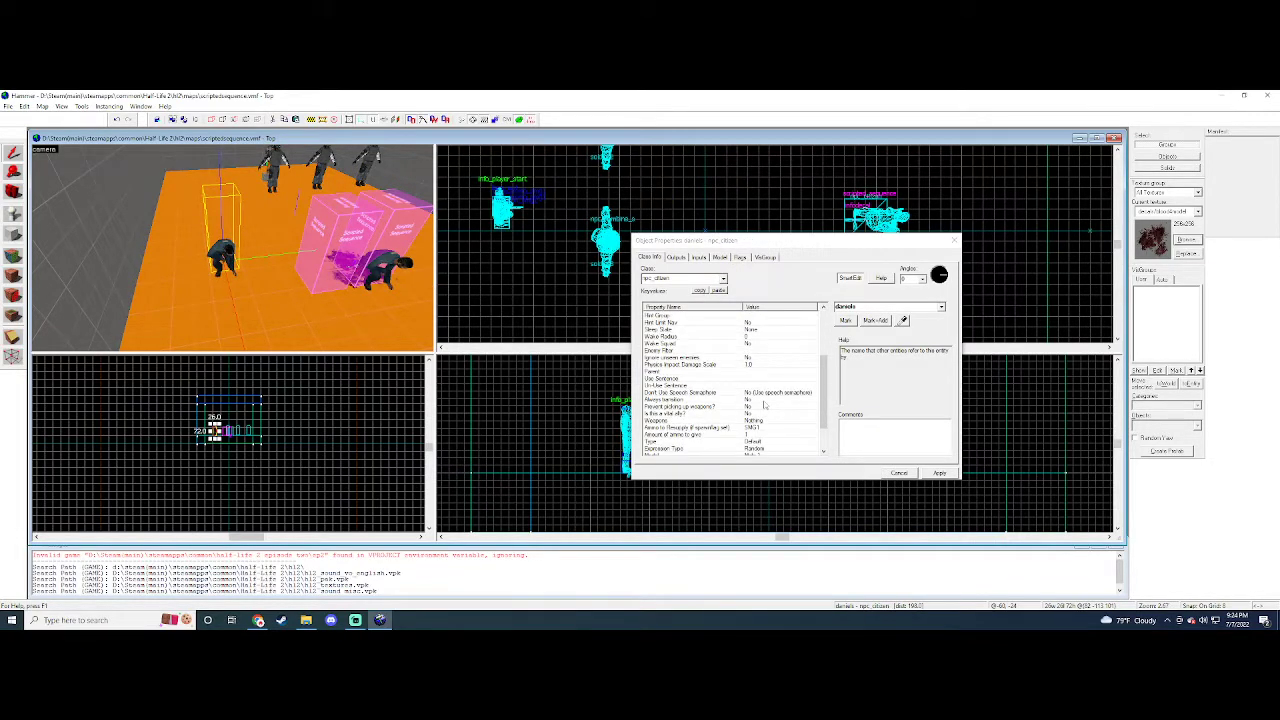
{"action": "left_click", "coordinate": [757, 400]}
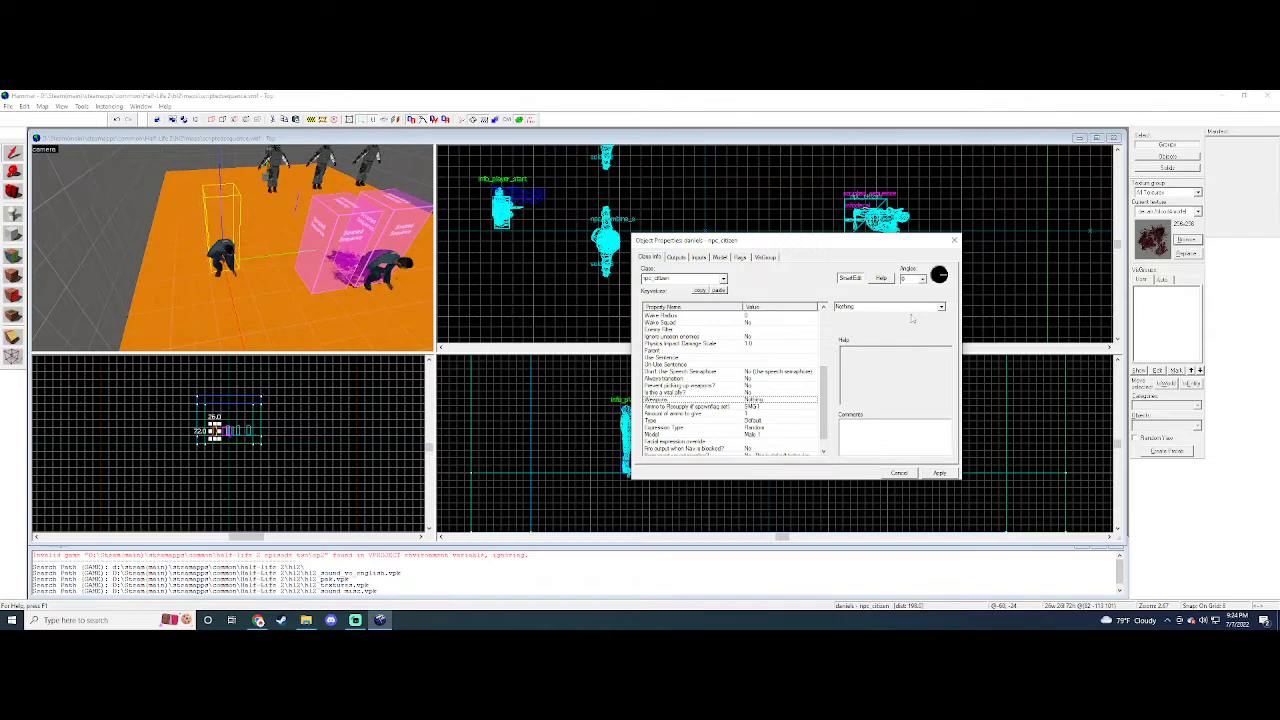
{"action": "left_click", "coordinate": [941, 307]}
{"action": "left_click", "coordinate": [882, 316]}
{"action": "scroll", "coordinate": [775, 410], "scroll_direction": "up", "scroll_amount": 2}
{"action": "scroll", "coordinate": [772, 410], "scroll_direction": "down", "scroll_amount": 3}
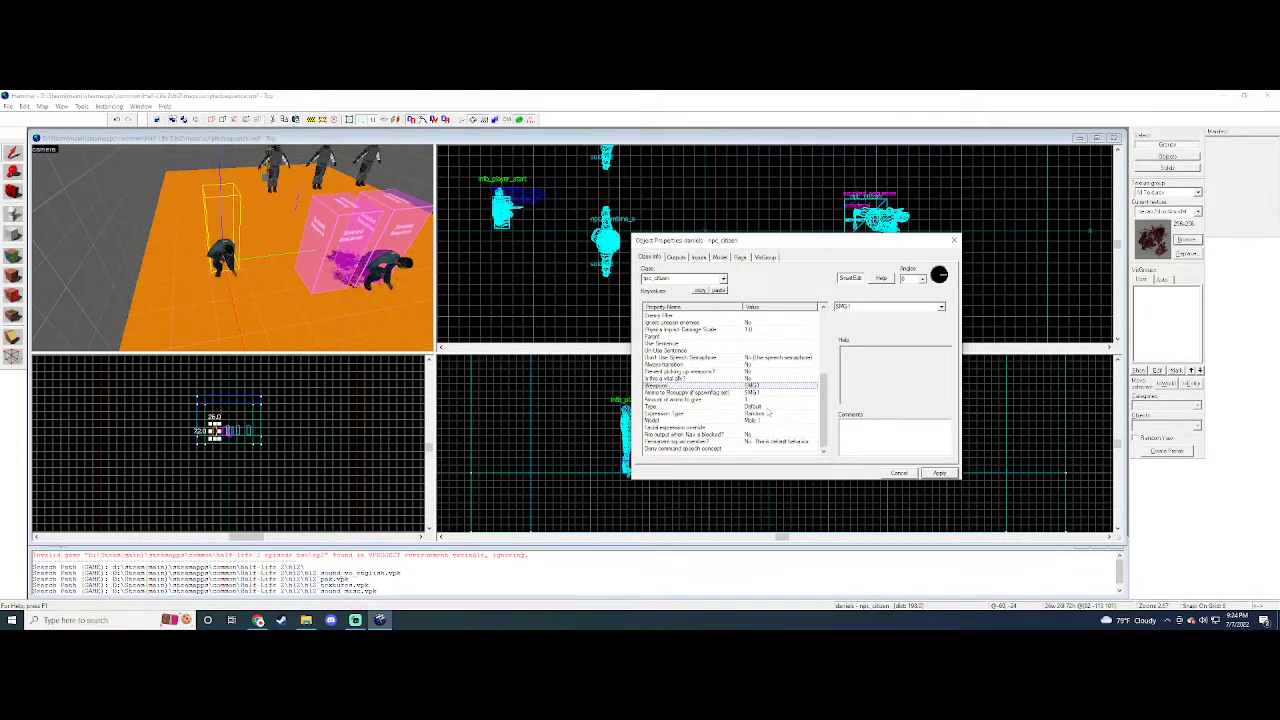
- Clear the name of the daniels scripted_sequence, set its Target NPC to daniels, and apply the change
{"action": "left_click", "coordinate": [335, 240]}
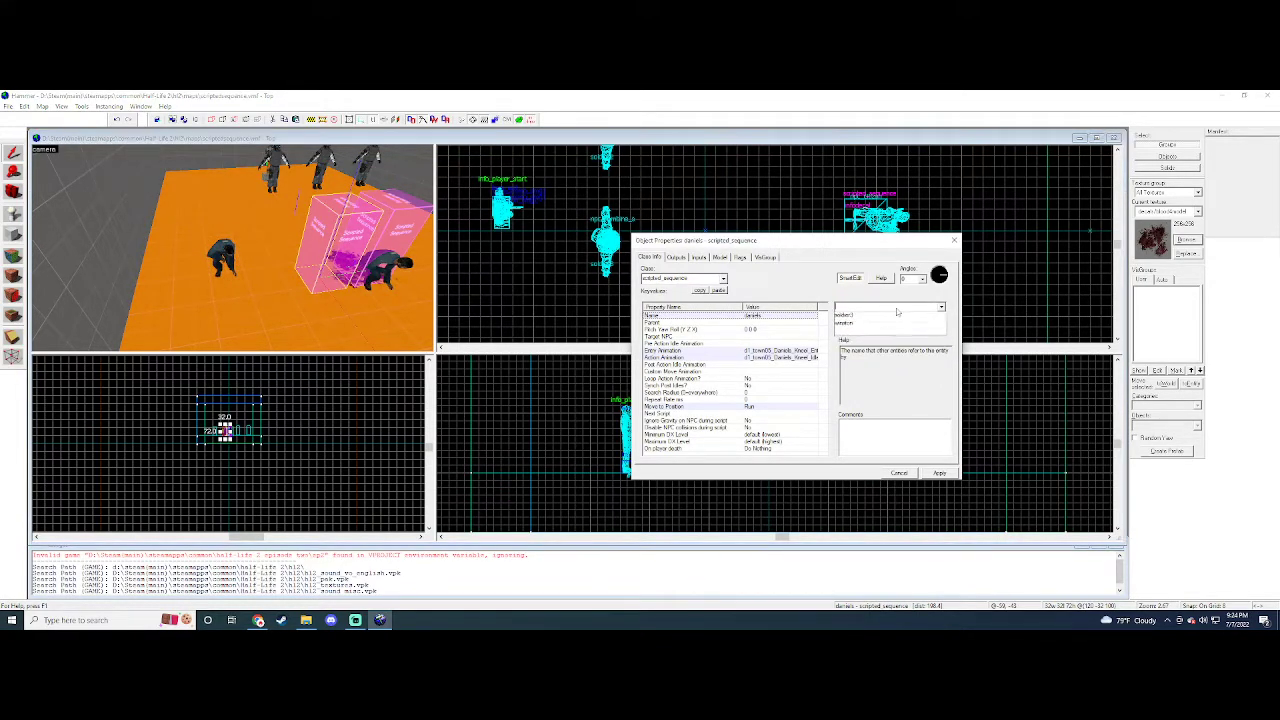
{"action": "left_click", "coordinate": [804, 322]}
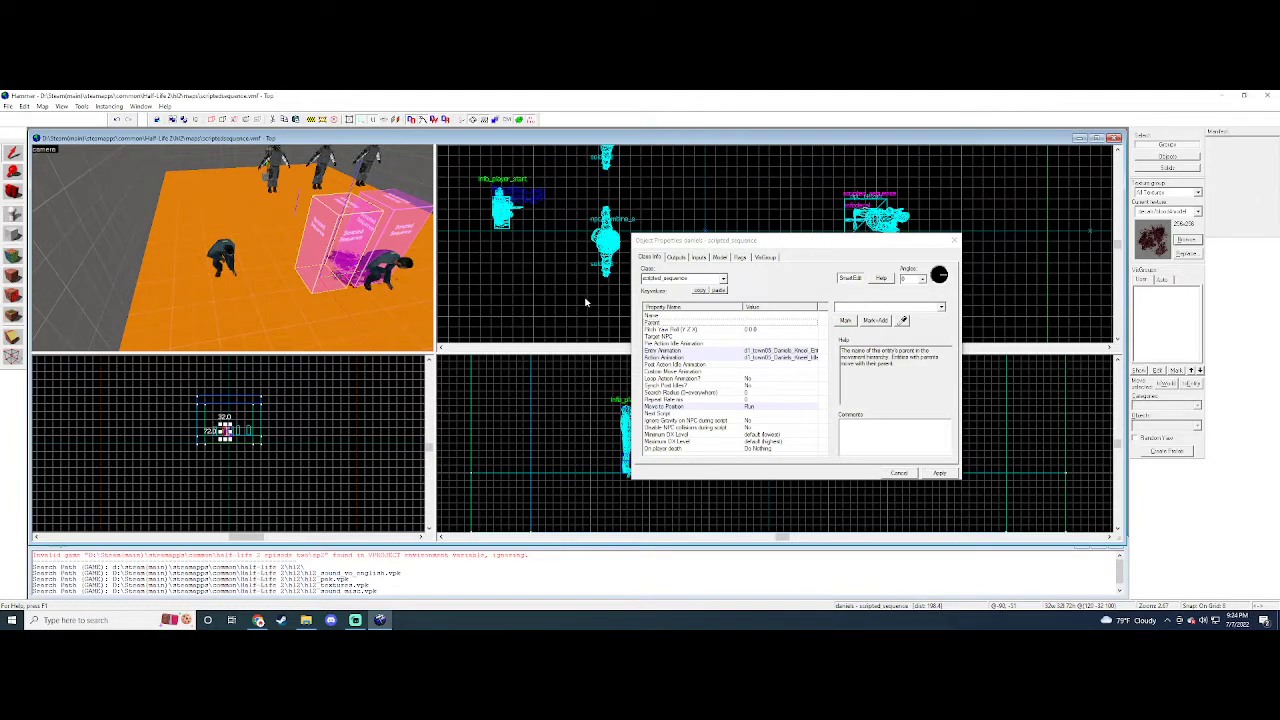
{"action": "left_click", "coordinate": [673, 338]}
{"action": "left_click", "coordinate": [865, 306]}
{"action": "type", "text": "dan"}
{"action": "left_click", "coordinate": [873, 317]}
{"action": "left_click", "coordinate": [940, 473]}
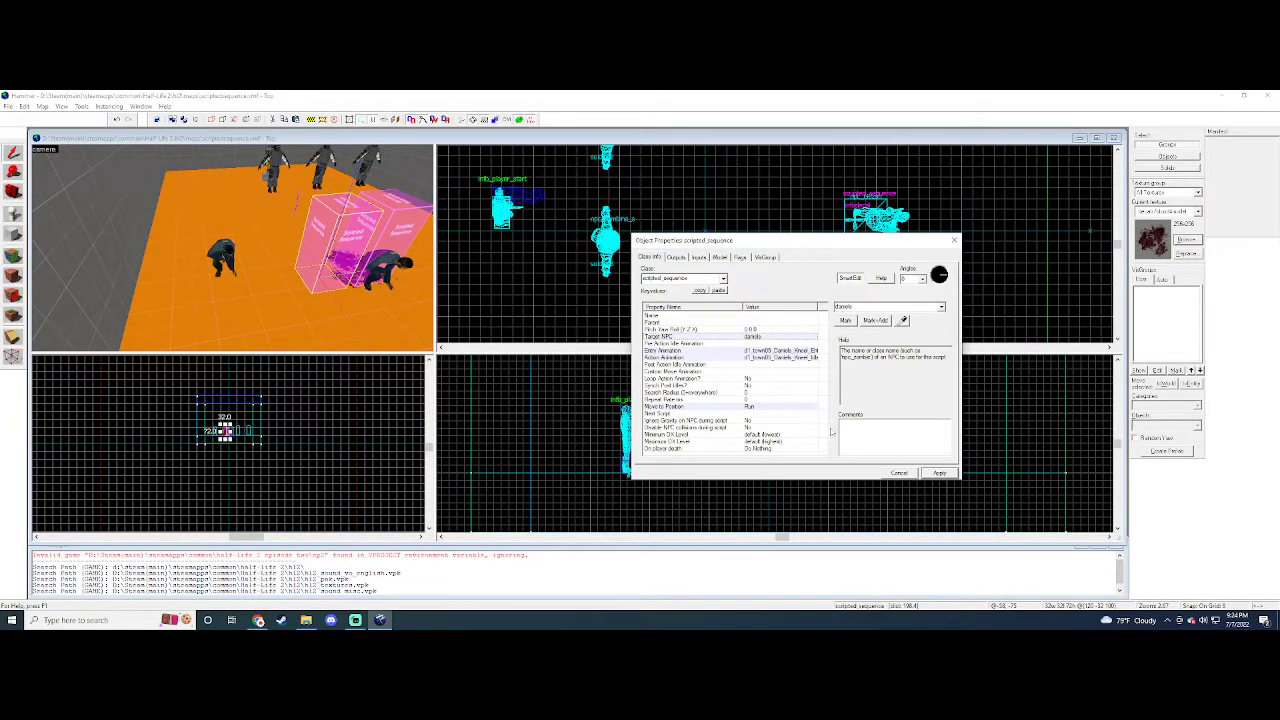
- Compare the flags of the two scripted_sequence entities beside the blood decal and close their properties
{"action": "left_click", "coordinate": [222, 258]}
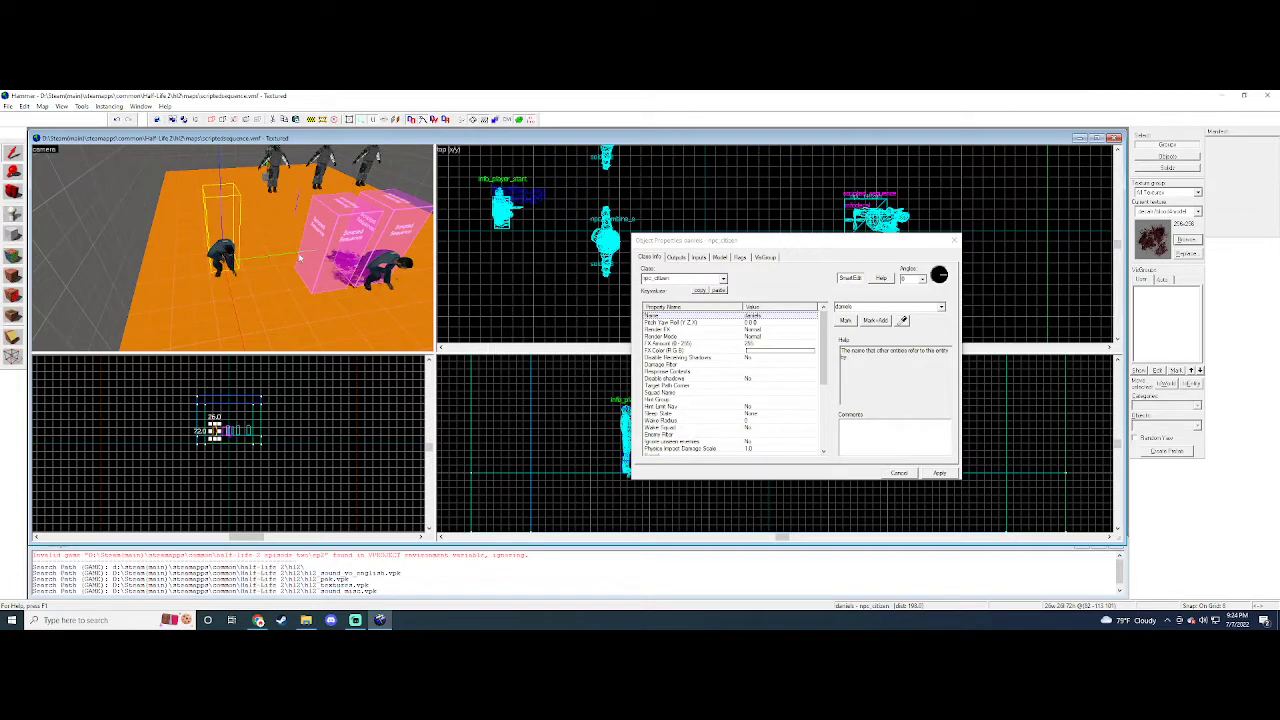
{"action": "left_click", "coordinate": [391, 265]}
{"action": "left_click", "coordinate": [231, 259]}
{"action": "key", "text": "z"}
{"action": "key", "text": "d"}
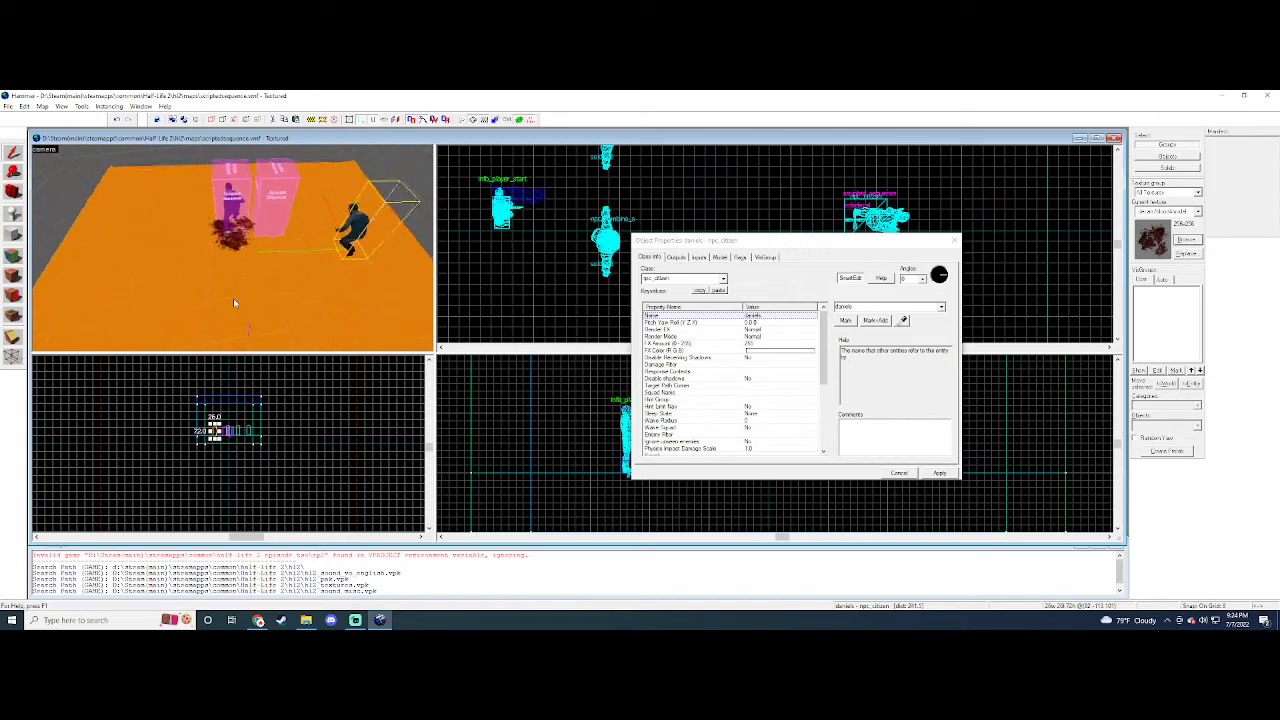
{"action": "left_click", "coordinate": [620, 255]}
{"action": "left_click", "coordinate": [750, 259]}
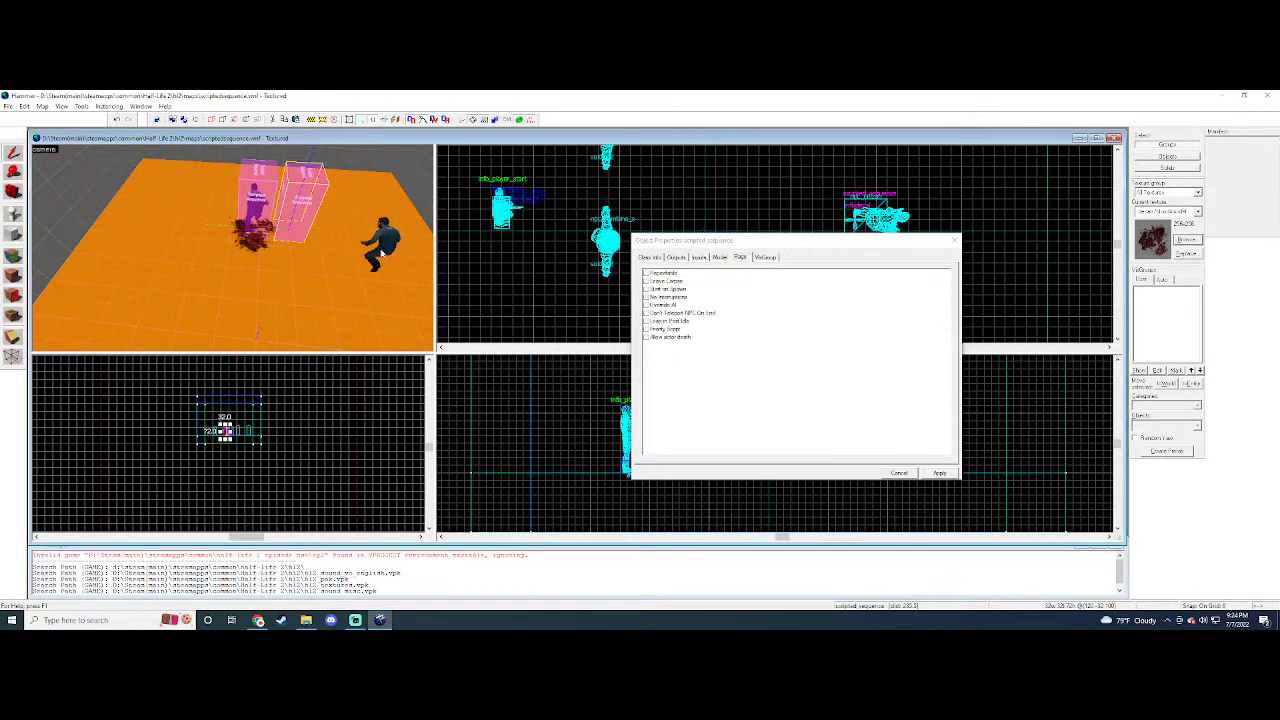
{"action": "key", "text": "a"}
{"action": "key", "text": "d"}
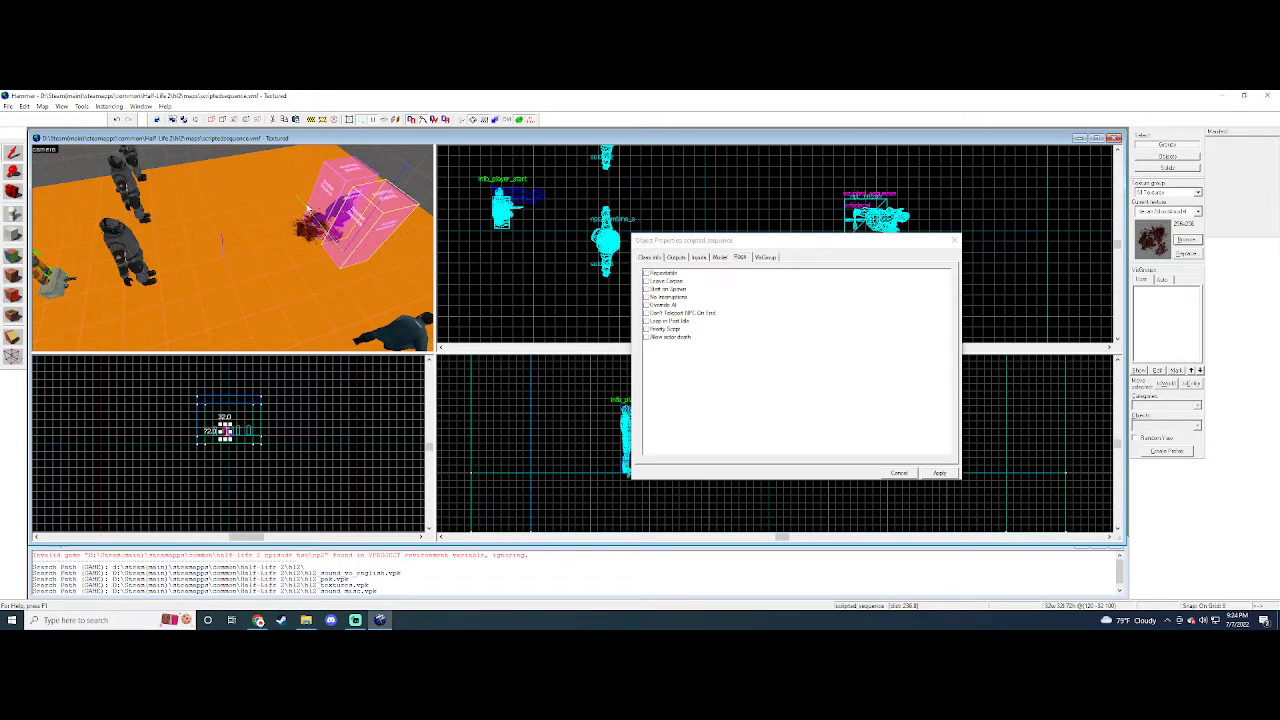
{"action": "left_click", "coordinate": [337, 197]}
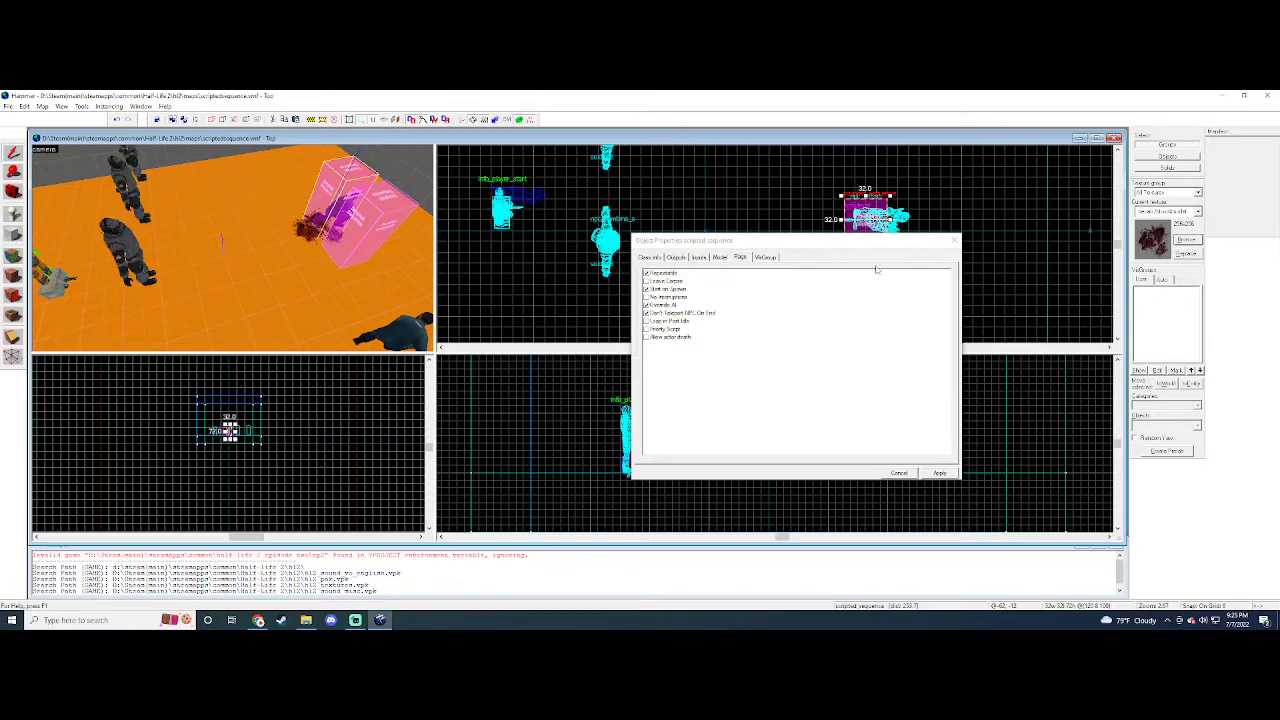
{"action": "left_click", "coordinate": [955, 240]}
- Place a new info_player_start entity on the floor between the nearest soldier and the kneeling citizen
{"action": "key", "text": "z"}
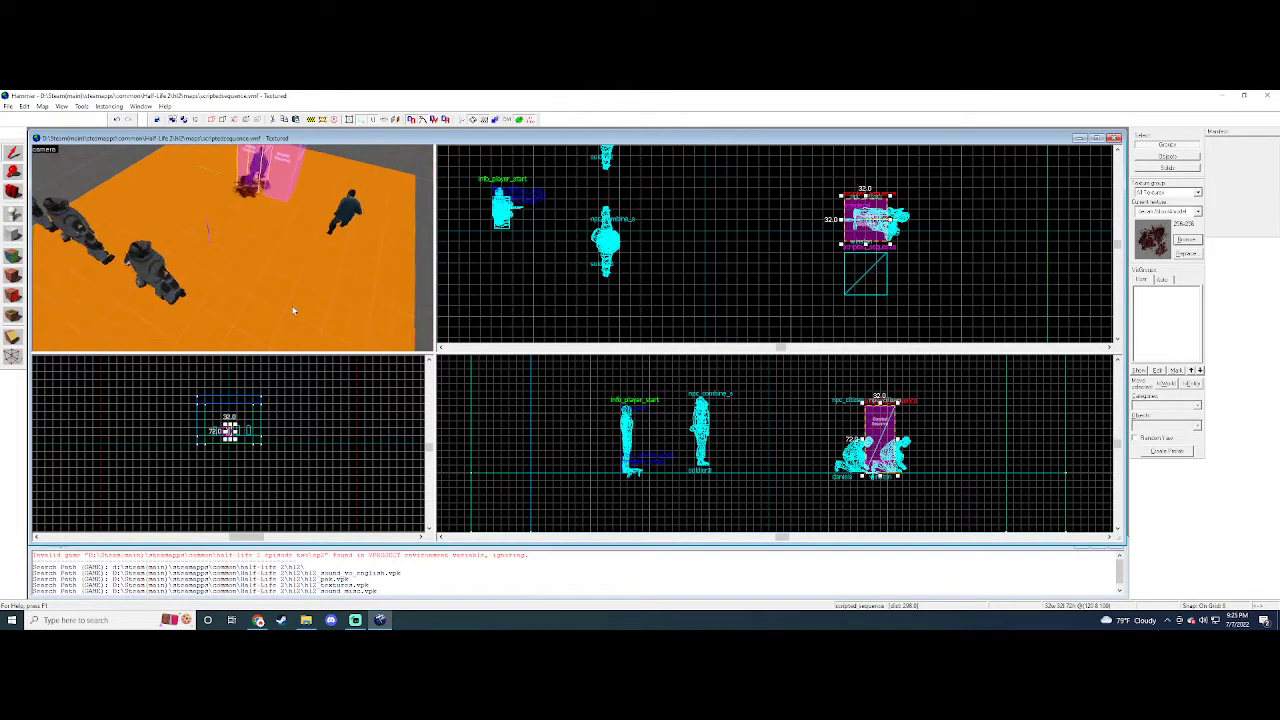
{"action": "key", "text": "z"}
{"action": "left_click", "coordinate": [13, 213]}
{"action": "left_click", "coordinate": [298, 268]}
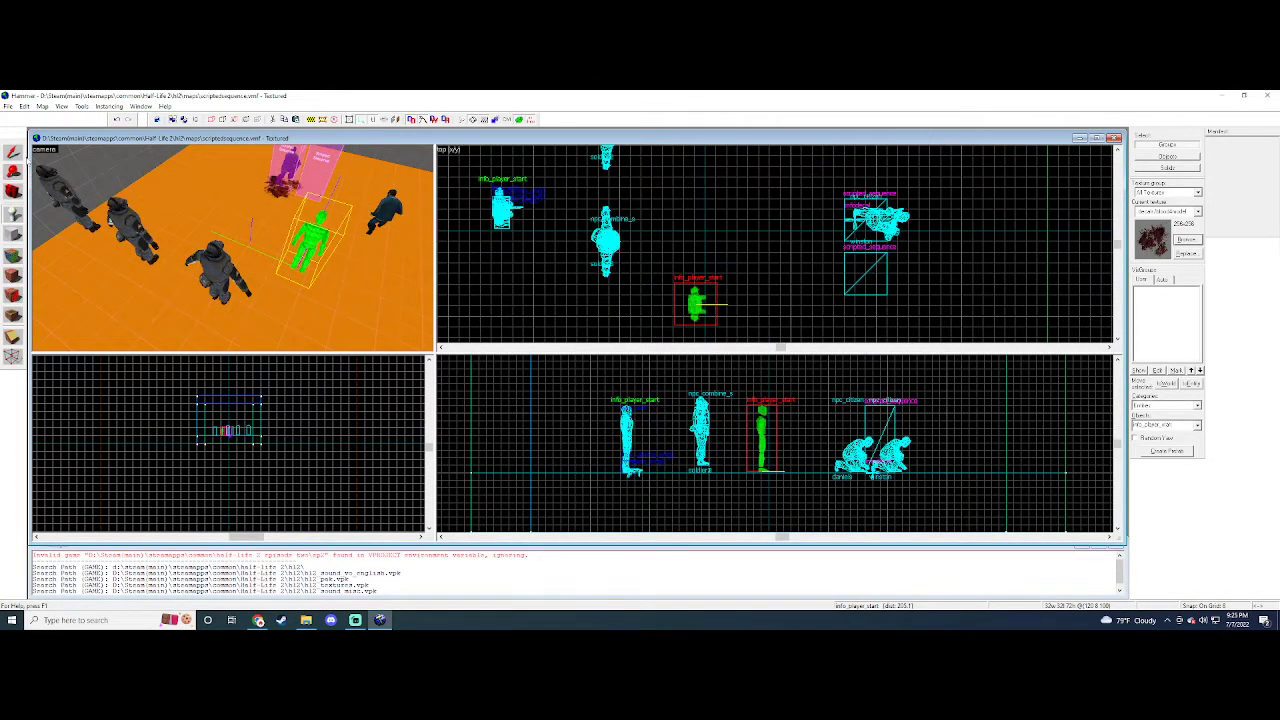
{"action": "key", "text": "shift+s"}
- Name the scripted_sequence that targets daniels "kneelsequence"
{"action": "key", "text": "alt+Return"}
{"action": "left_click", "coordinate": [316, 172]}
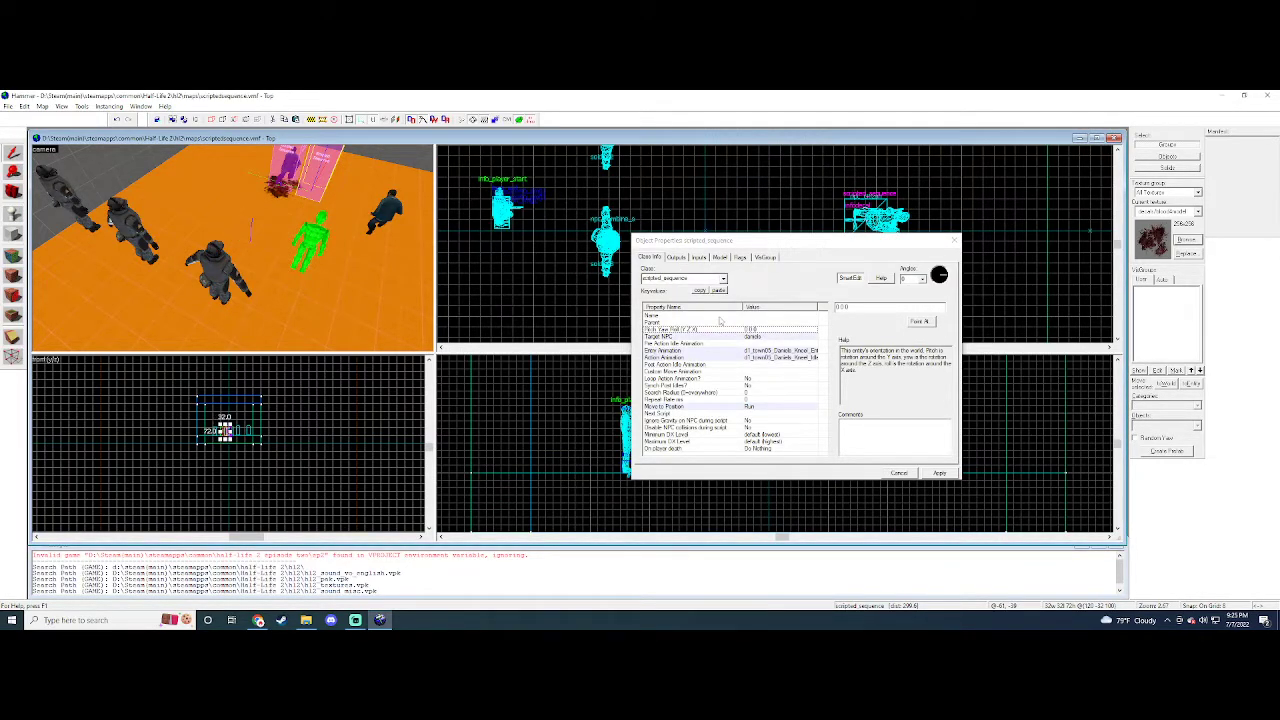
{"action": "left_click", "coordinate": [716, 316]}
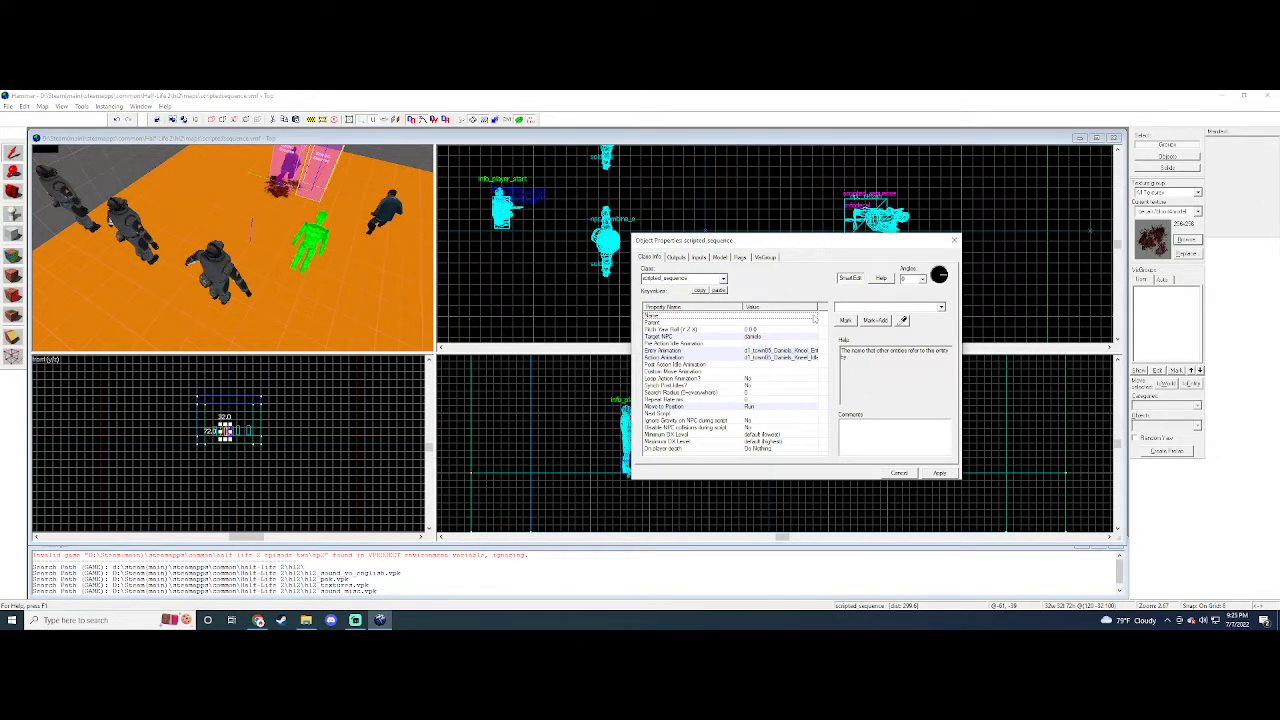
{"action": "type", "text": "kneelsequence"}
- Change the newly placed info_player_start to a math_counter and set its Maximum Legal Value to 3
{"action": "left_click", "coordinate": [318, 236]}
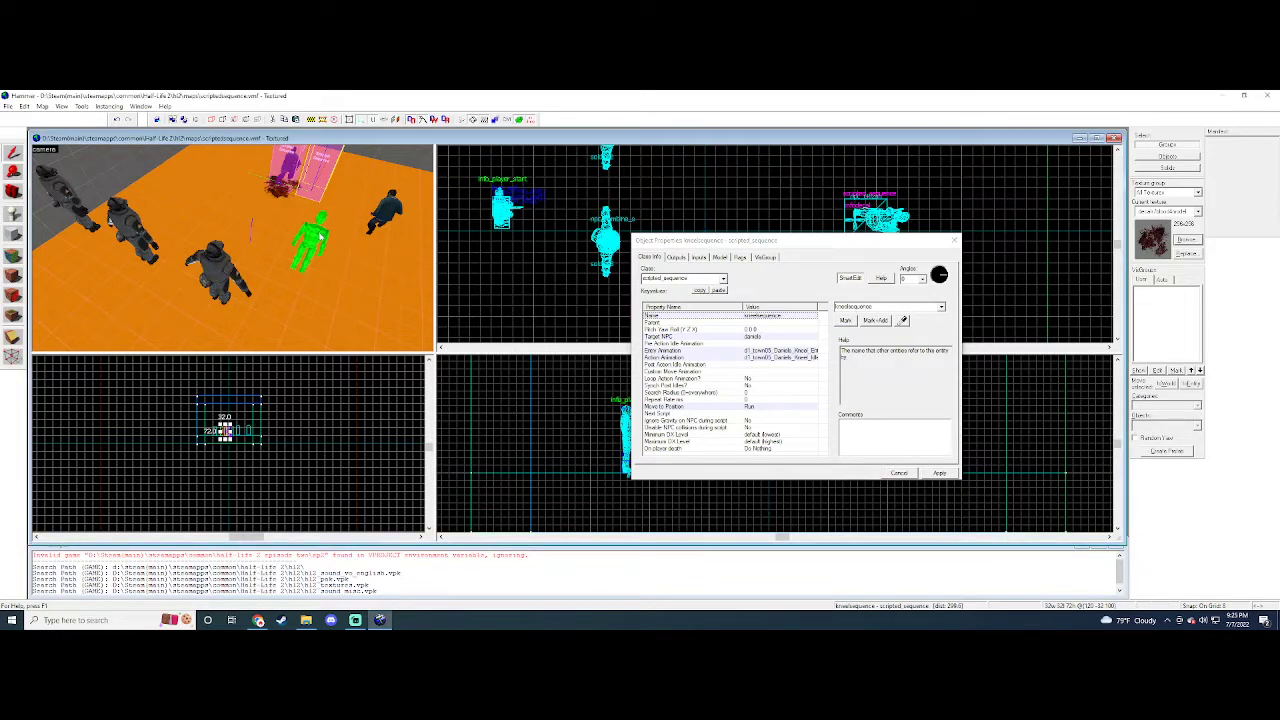
{"action": "double_click", "coordinate": [700, 278]}
{"action": "type", "text": "math_cao"}
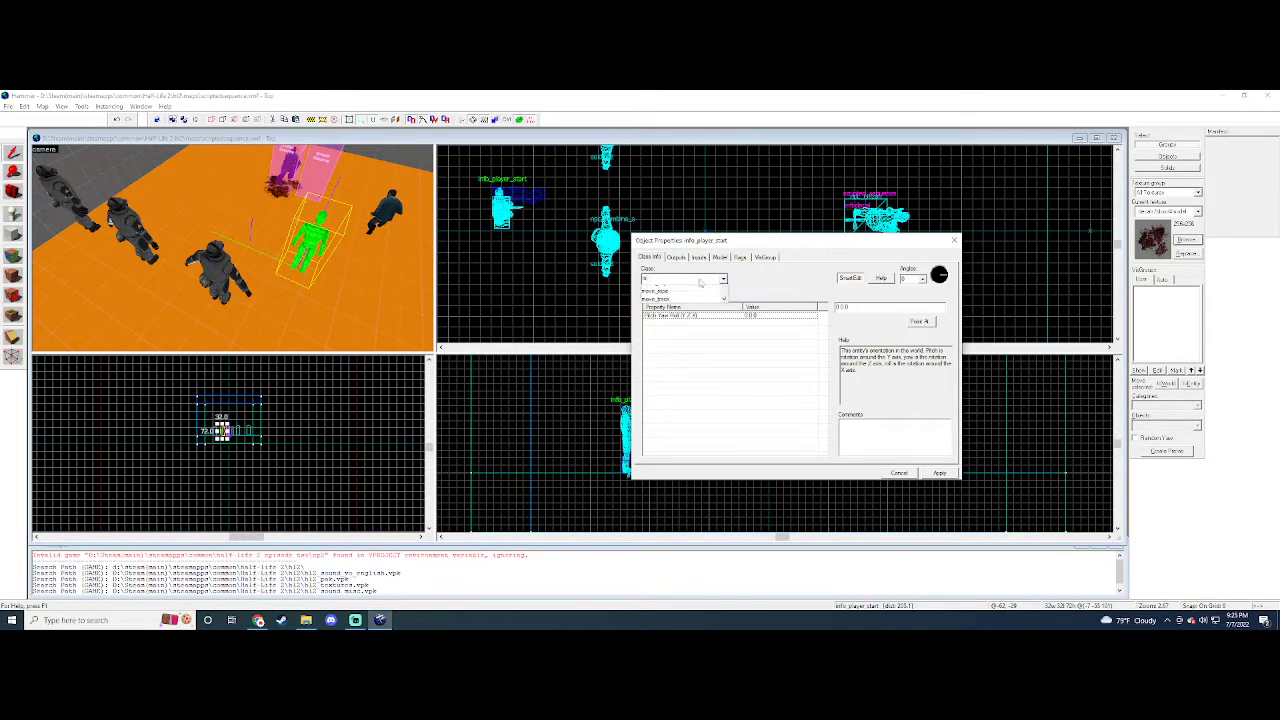
{"action": "type", "text": "nter"}
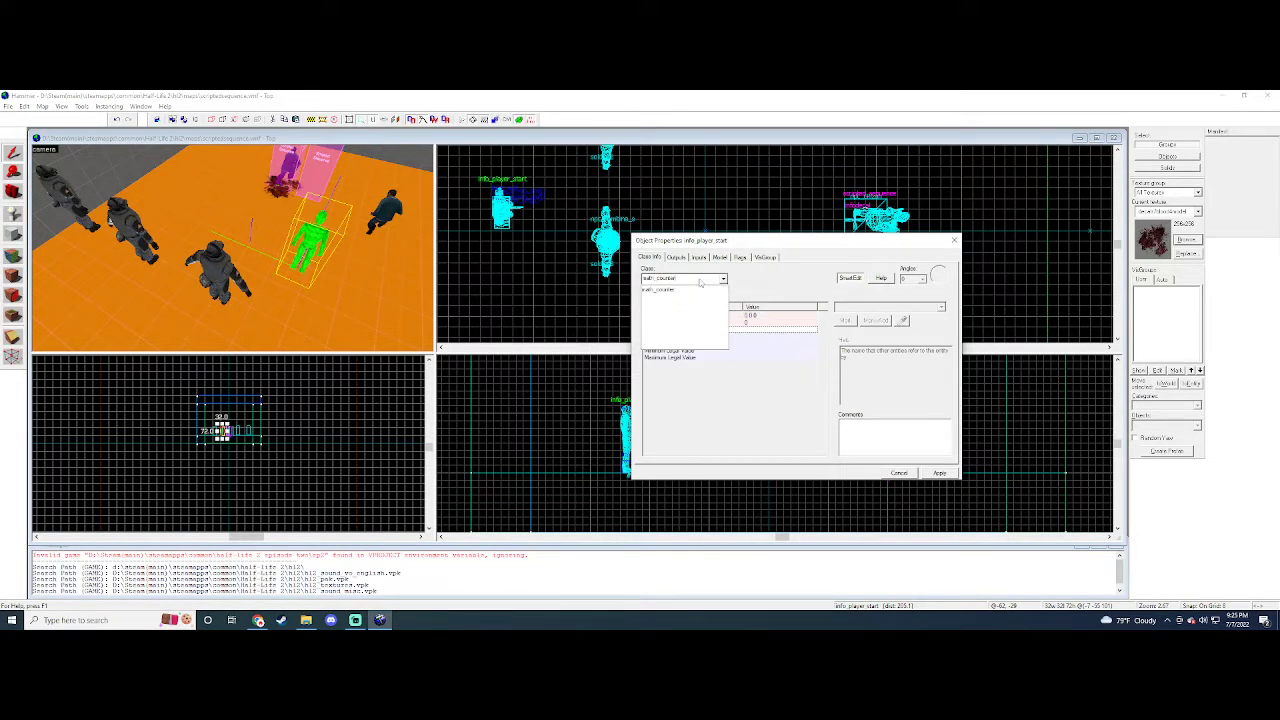
{"action": "key", "text": "Return"}
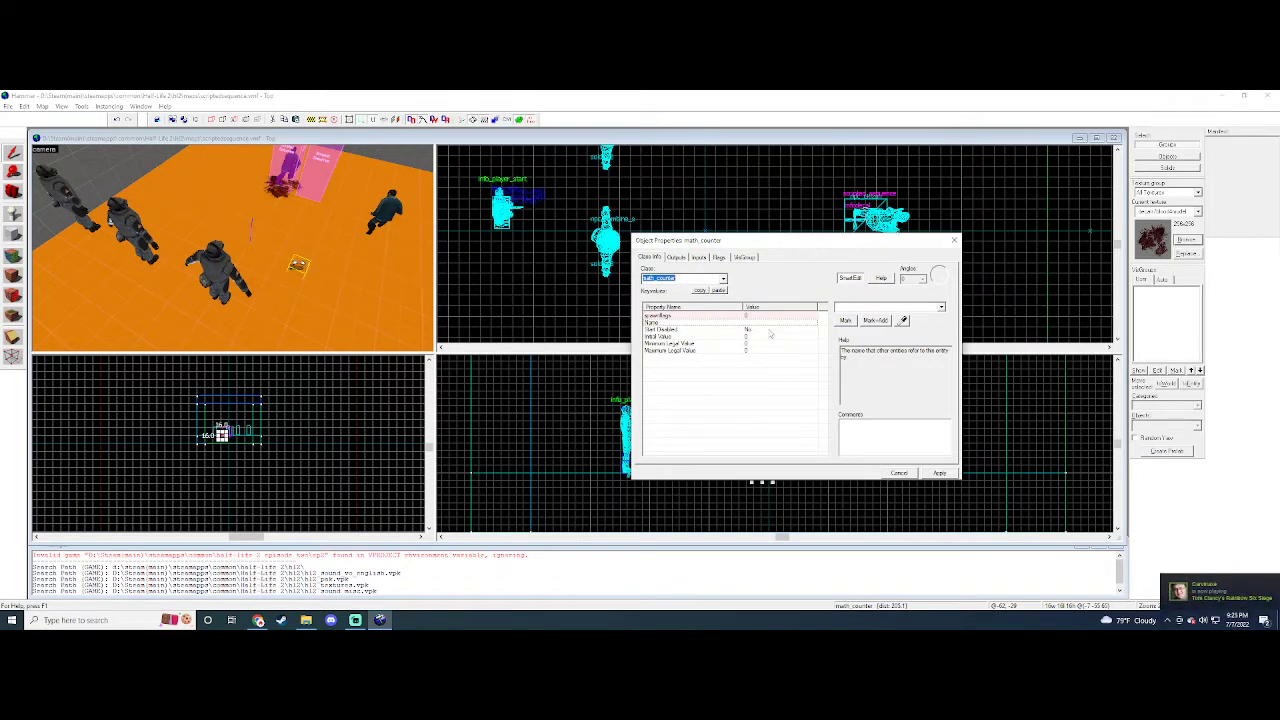
{"action": "left_click", "coordinate": [760, 349]}
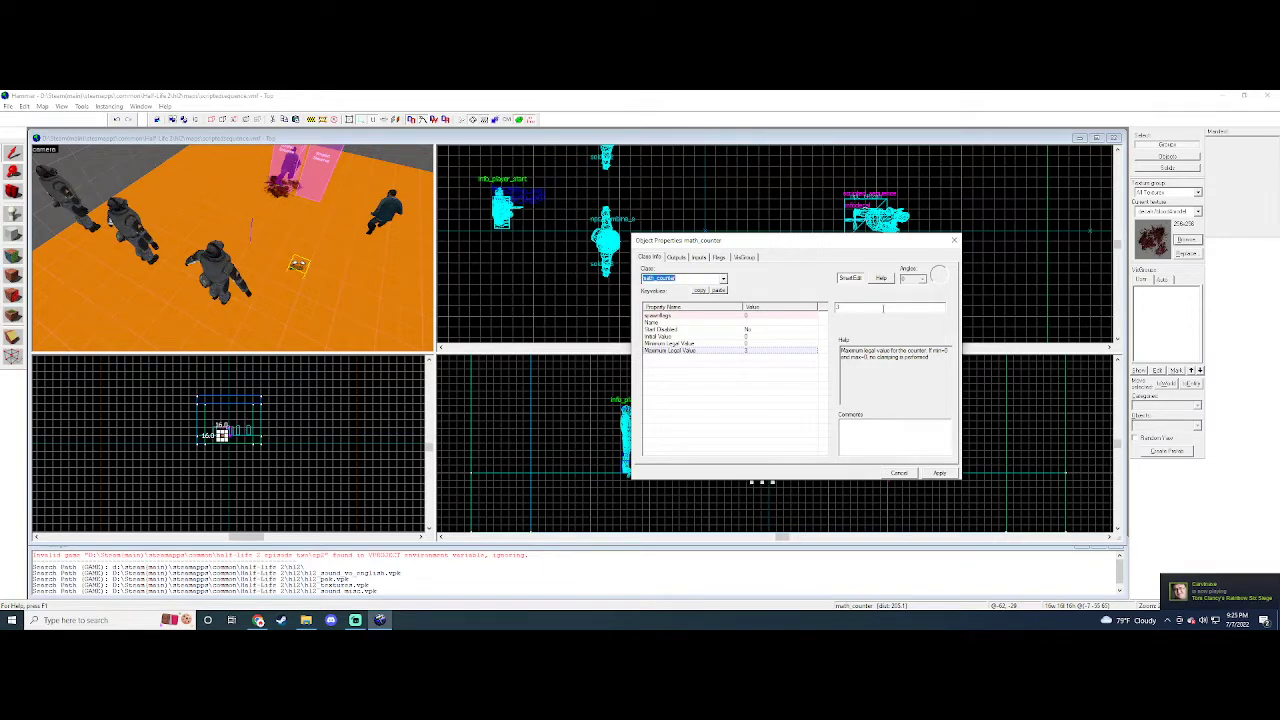
- Add an output to the math_counter that fires on OnHitMax
{"action": "left_click", "coordinate": [677, 258]}
{"action": "left_click", "coordinate": [697, 451]}
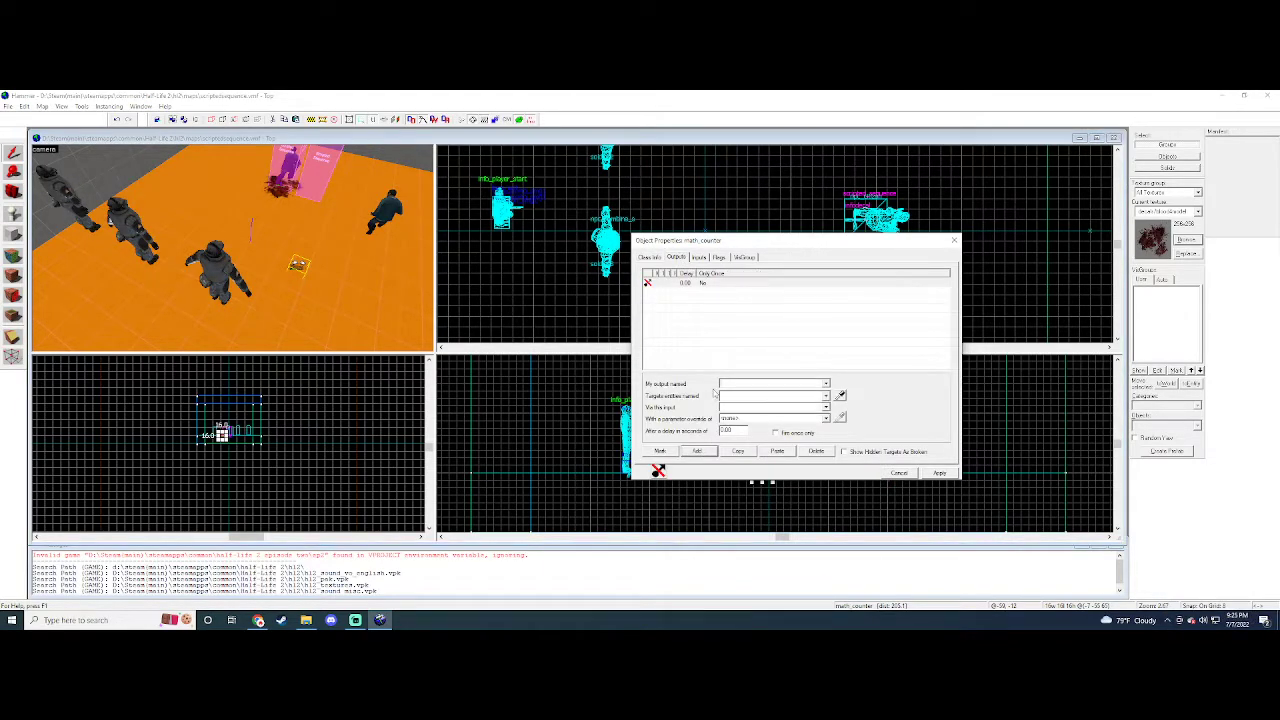
{"action": "type", "text": "On"}
{"action": "key", "text": "BackSpace"}
{"action": "key", "text": "BackSpace"}
{"action": "key", "text": "BackSpace"}
{"action": "left_click", "coordinate": [826, 385]}
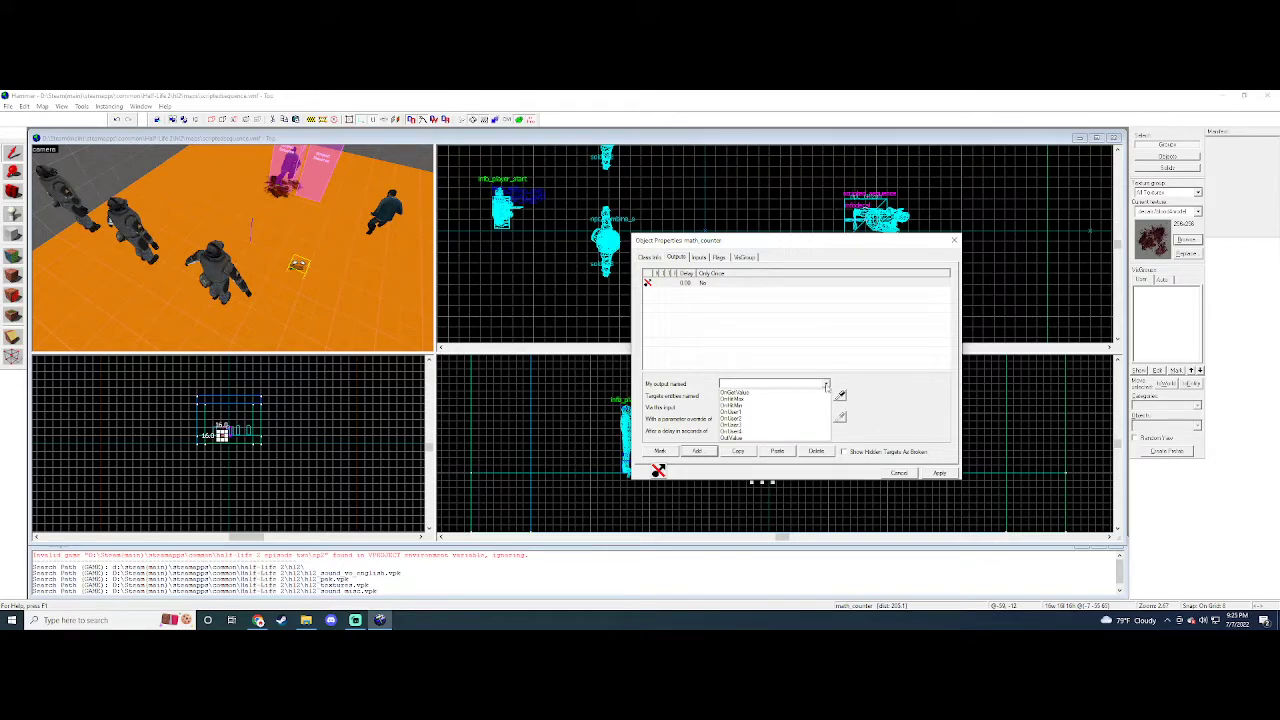
{"action": "left_click", "coordinate": [826, 385]}
{"action": "left_click", "coordinate": [826, 385]}
{"action": "left_click", "coordinate": [777, 400]}
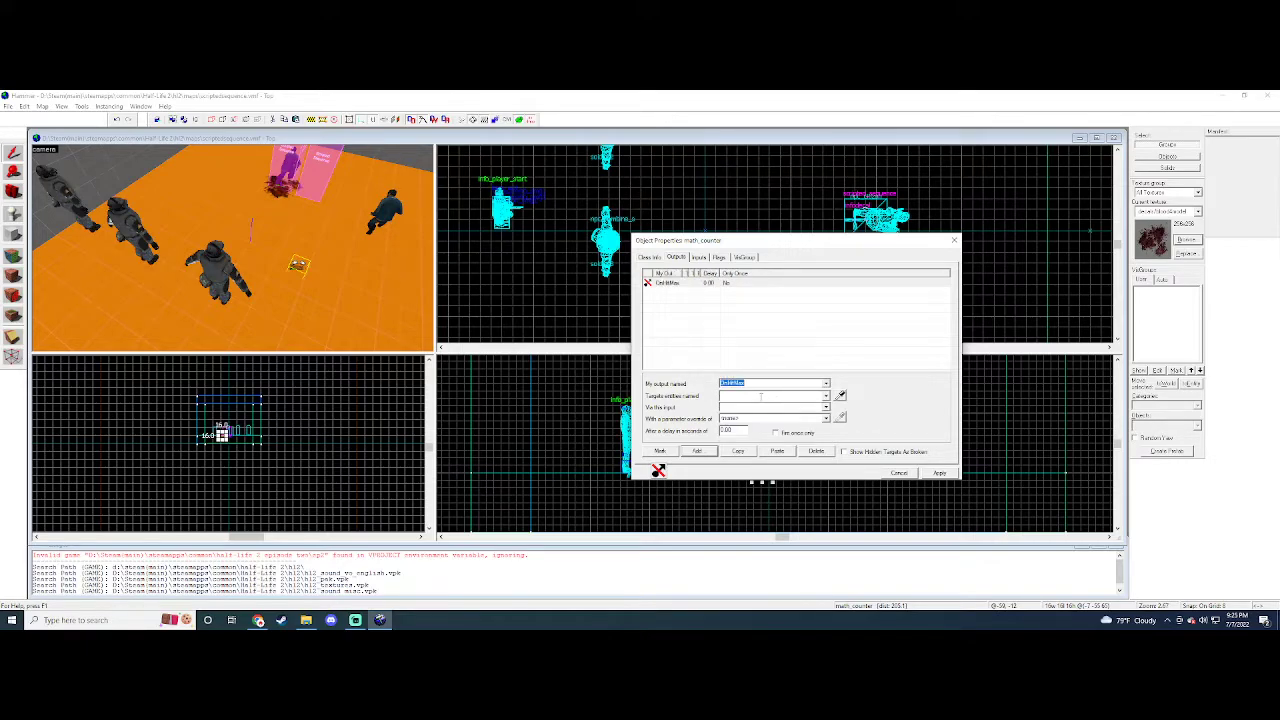
- Target the math_counter's OnHitMax output at kneelsequence with the BeginSequence input
{"action": "left_click", "coordinate": [761, 397]}
{"action": "type", "text": "s"}
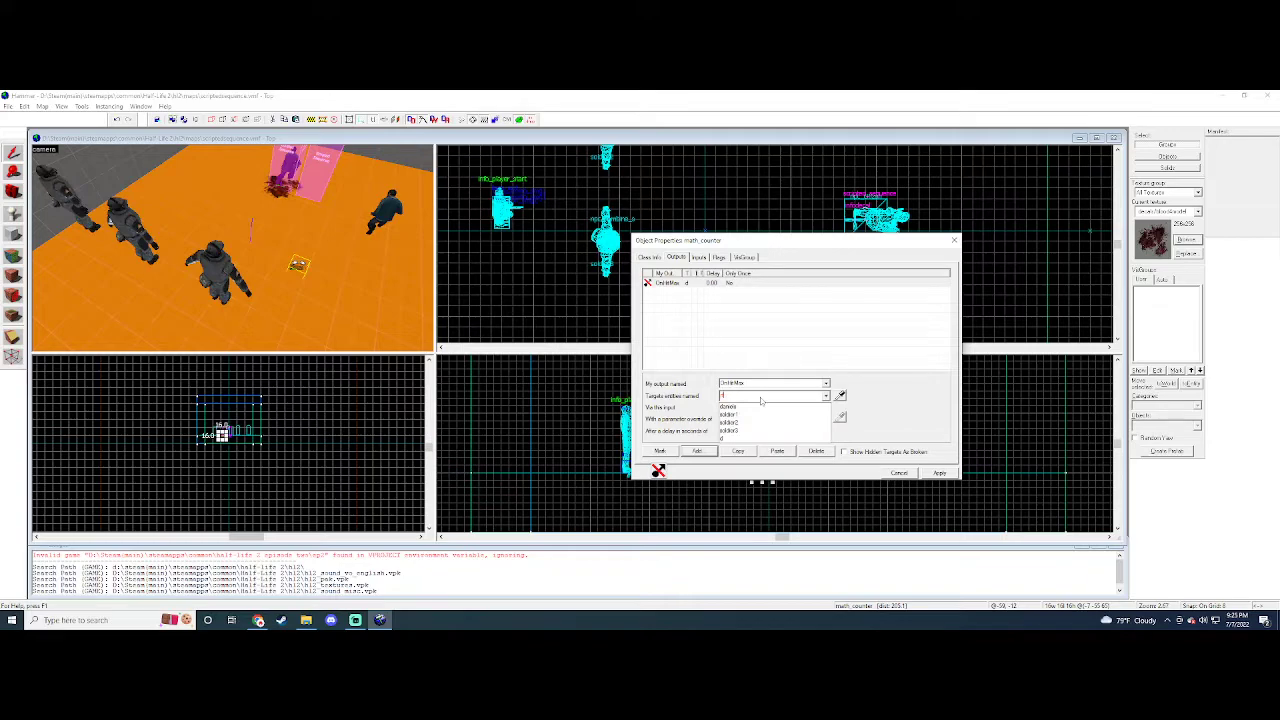
{"action": "type", "text": "eque"}
{"action": "left_click", "coordinate": [761, 405]}
{"action": "left_click", "coordinate": [826, 407]}
{"action": "left_click", "coordinate": [790, 422]}
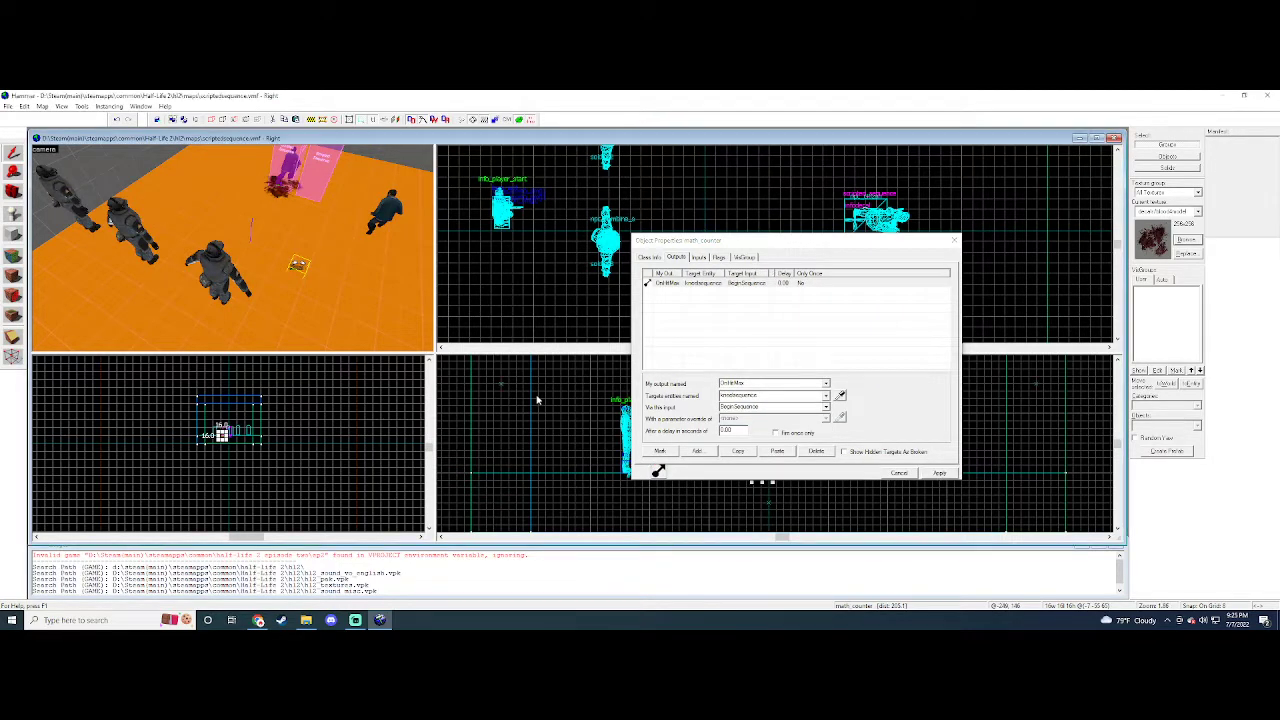
- Add an OnDeath output to the npc_combine_s soldier nearest the math_counter
{"action": "left_click", "coordinate": [214, 262]}
{"action": "left_click", "coordinate": [699, 451]}
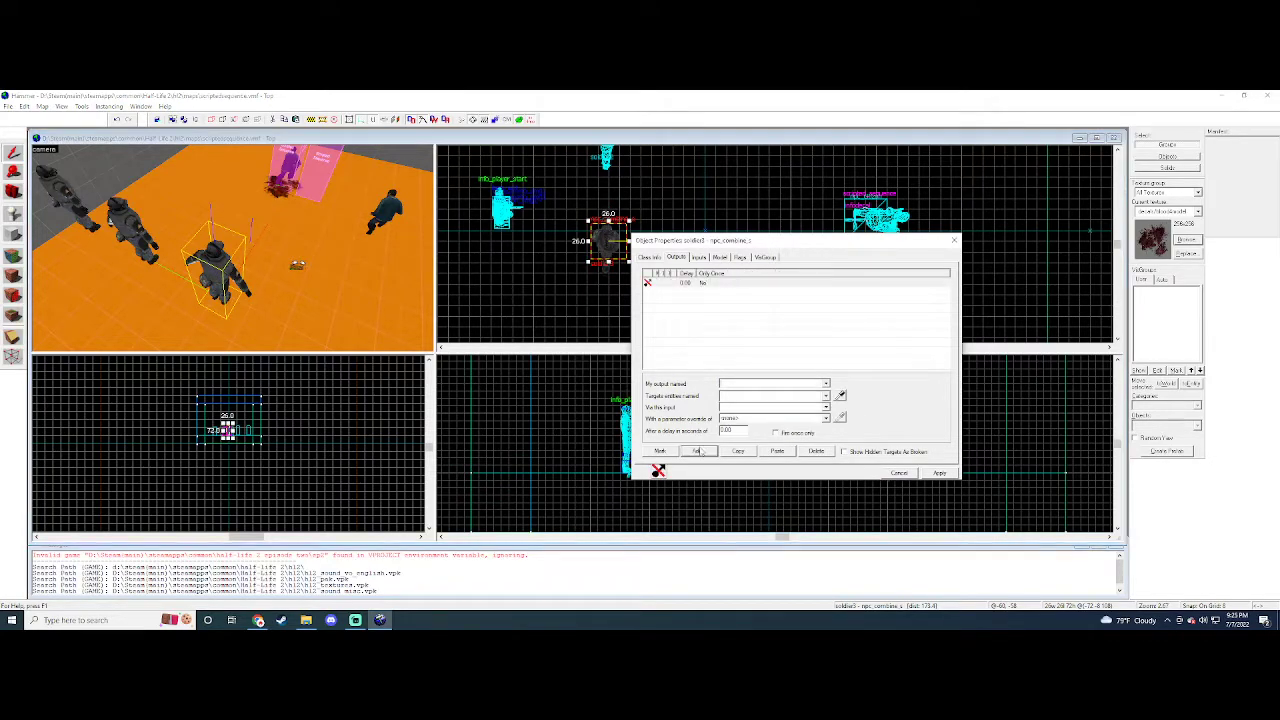
{"action": "type", "text": "OnDeat"}
{"action": "left_click", "coordinate": [761, 400]}
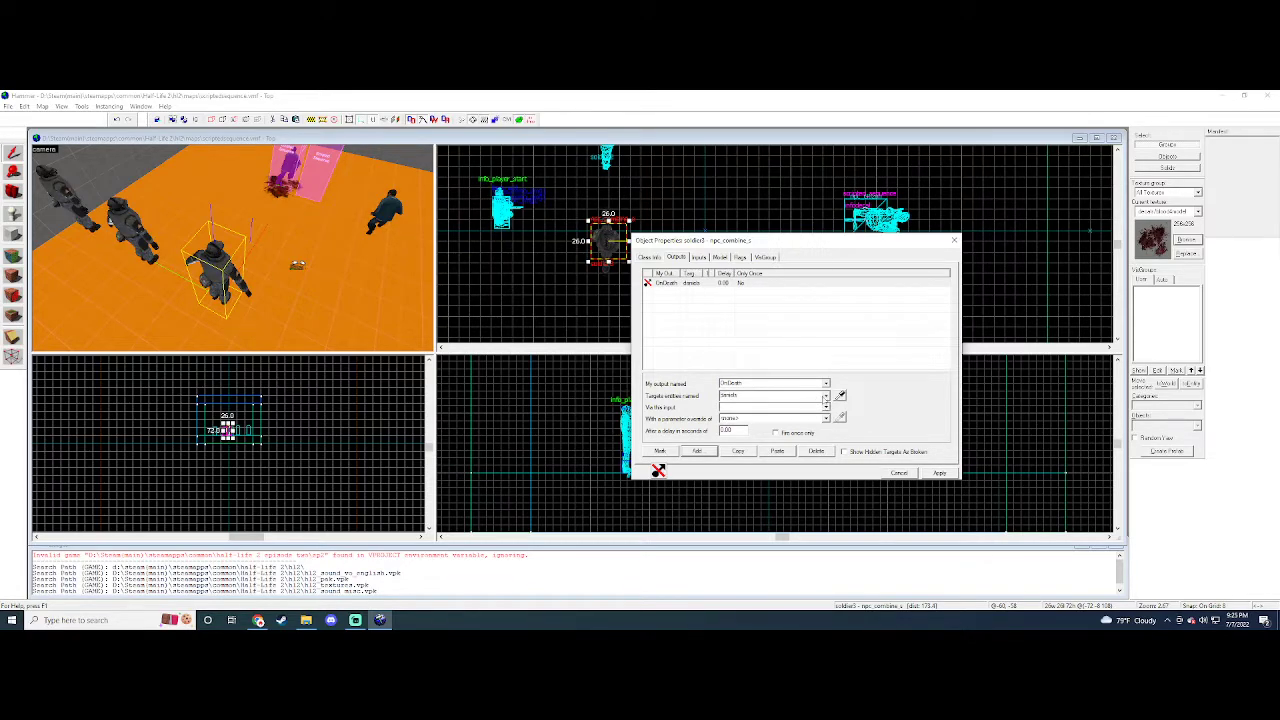
{"action": "left_click", "coordinate": [826, 396]}
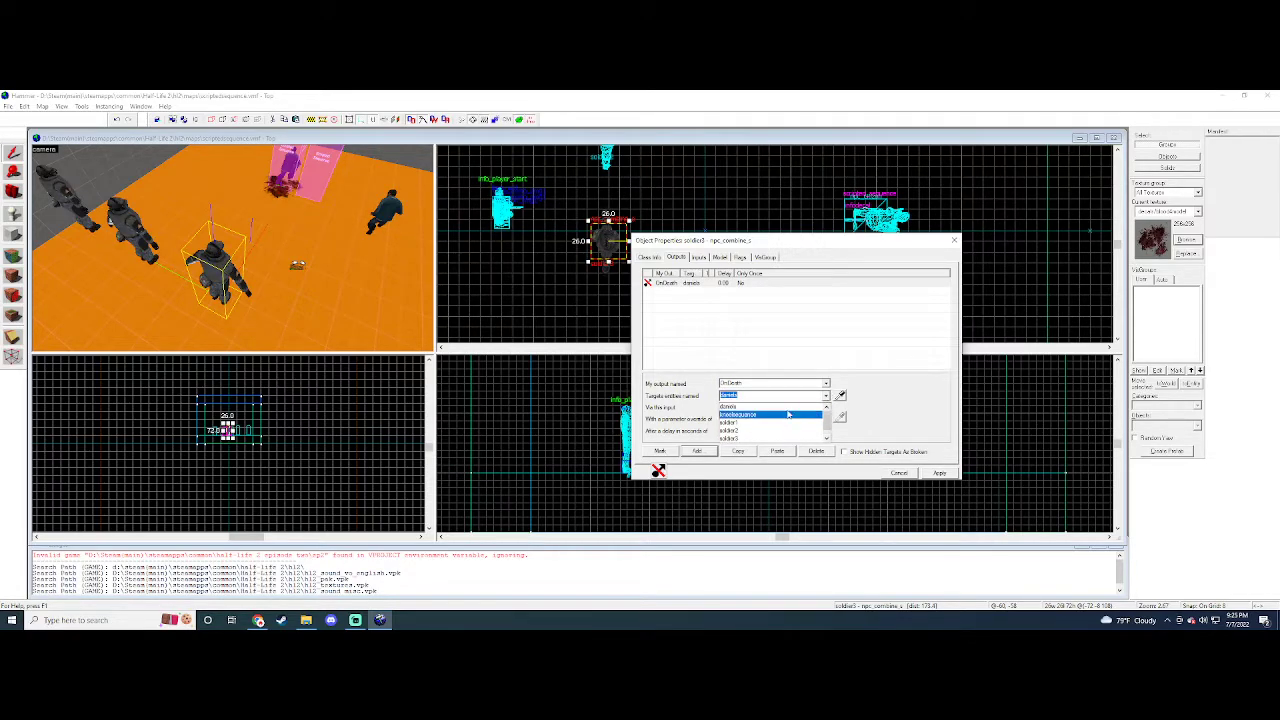
- Name the math_counter "mathcombine"
{"action": "left_click", "coordinate": [300, 268]}
{"action": "left_click", "coordinate": [298, 265]}
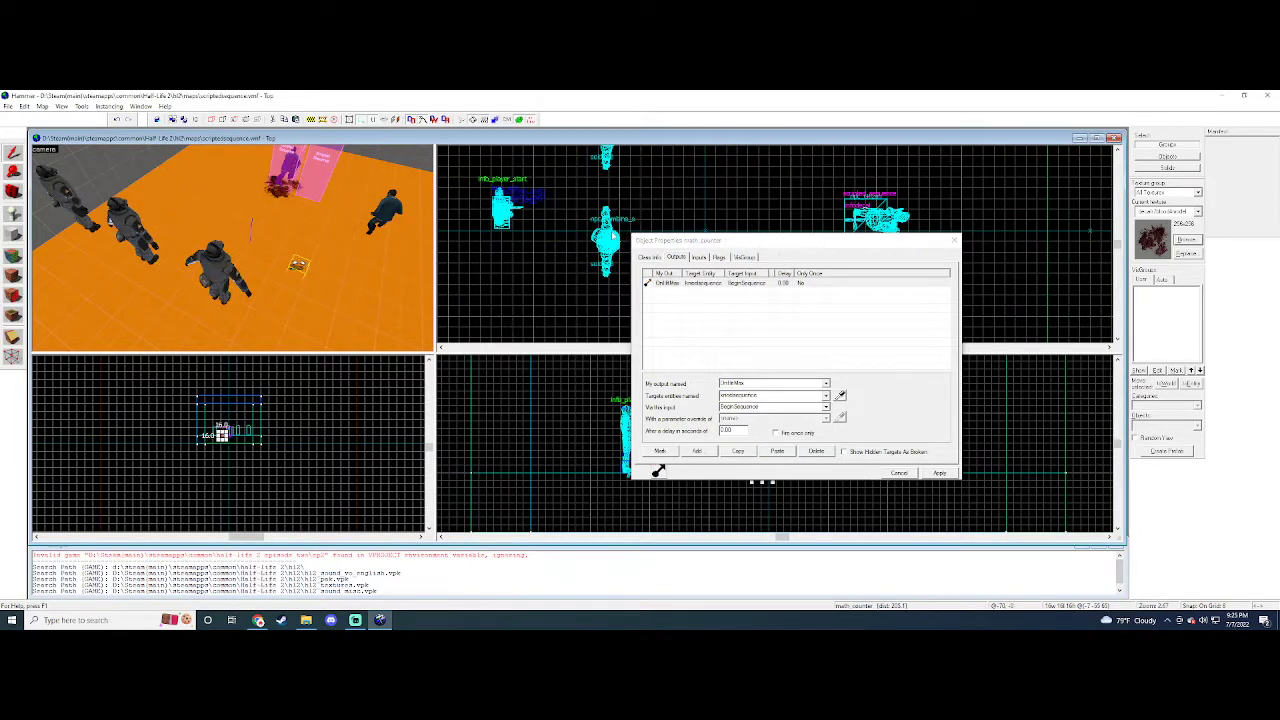
{"action": "left_click", "coordinate": [735, 323]}
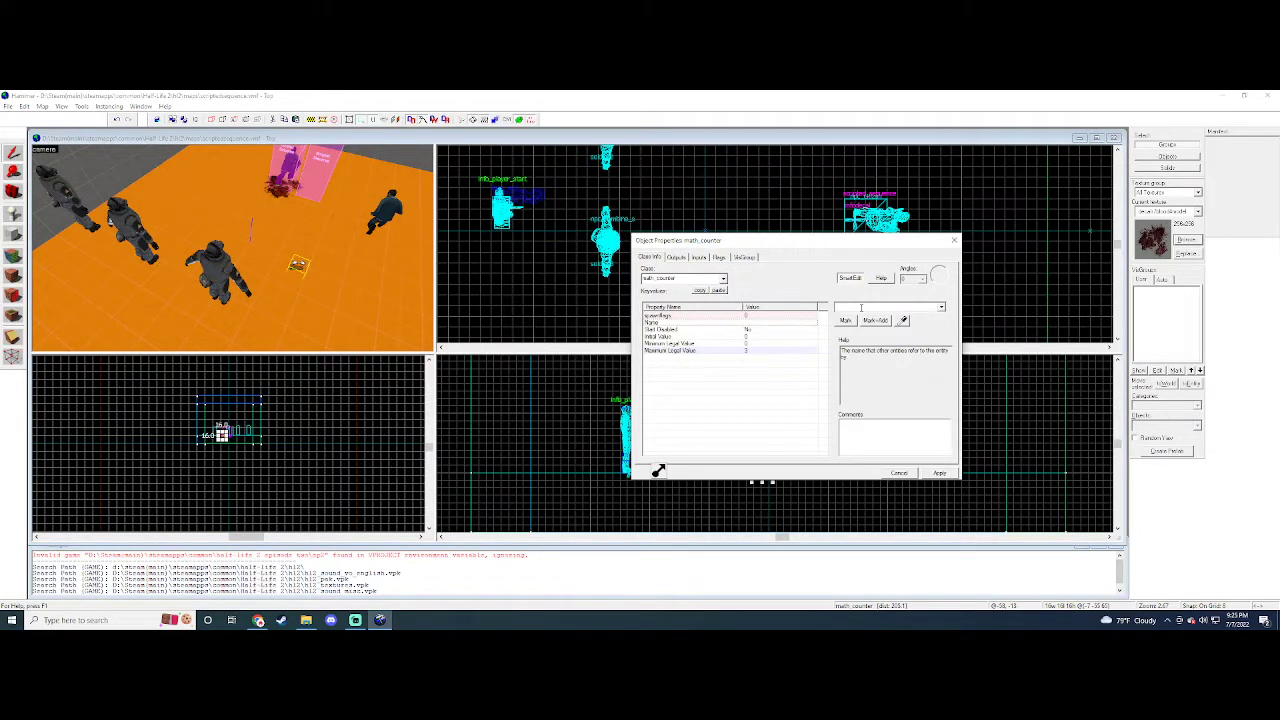
{"action": "type", "text": "mathcombine"}
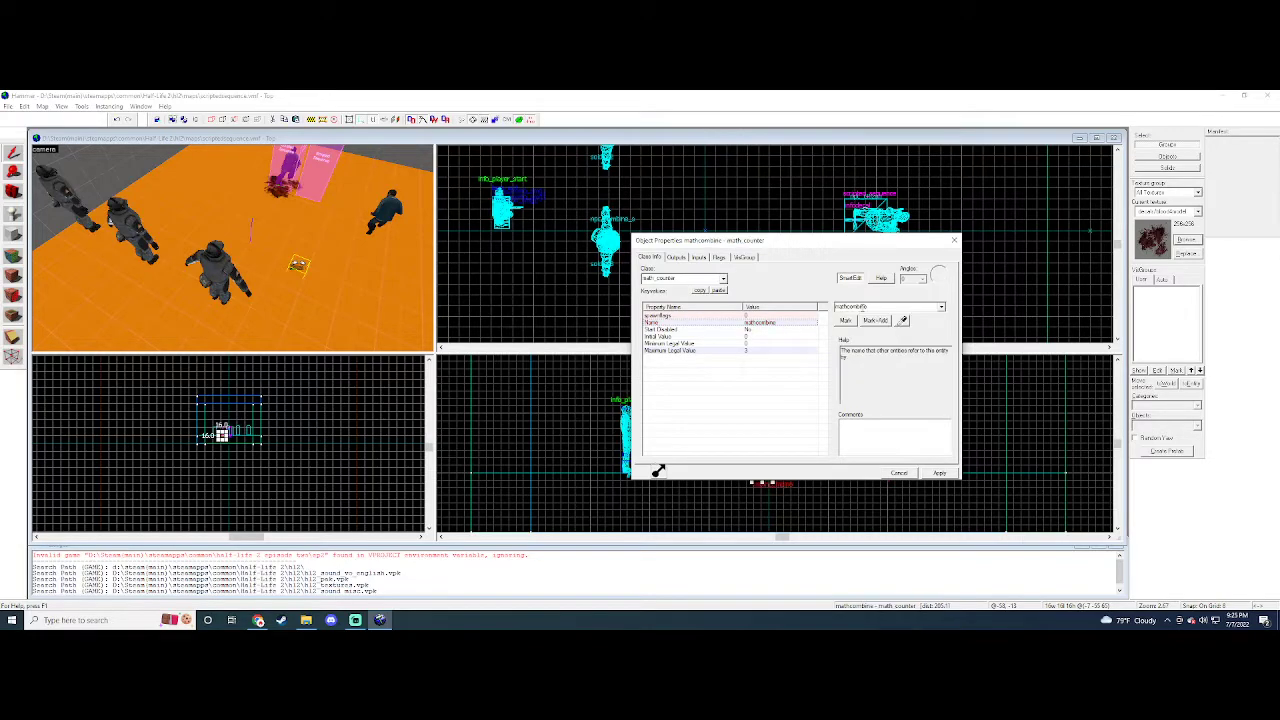
- Retarget the OnDeath output of the npc_combine_s soldier nearest the math_counter to mathcombine
{"action": "left_click", "coordinate": [606, 240]}
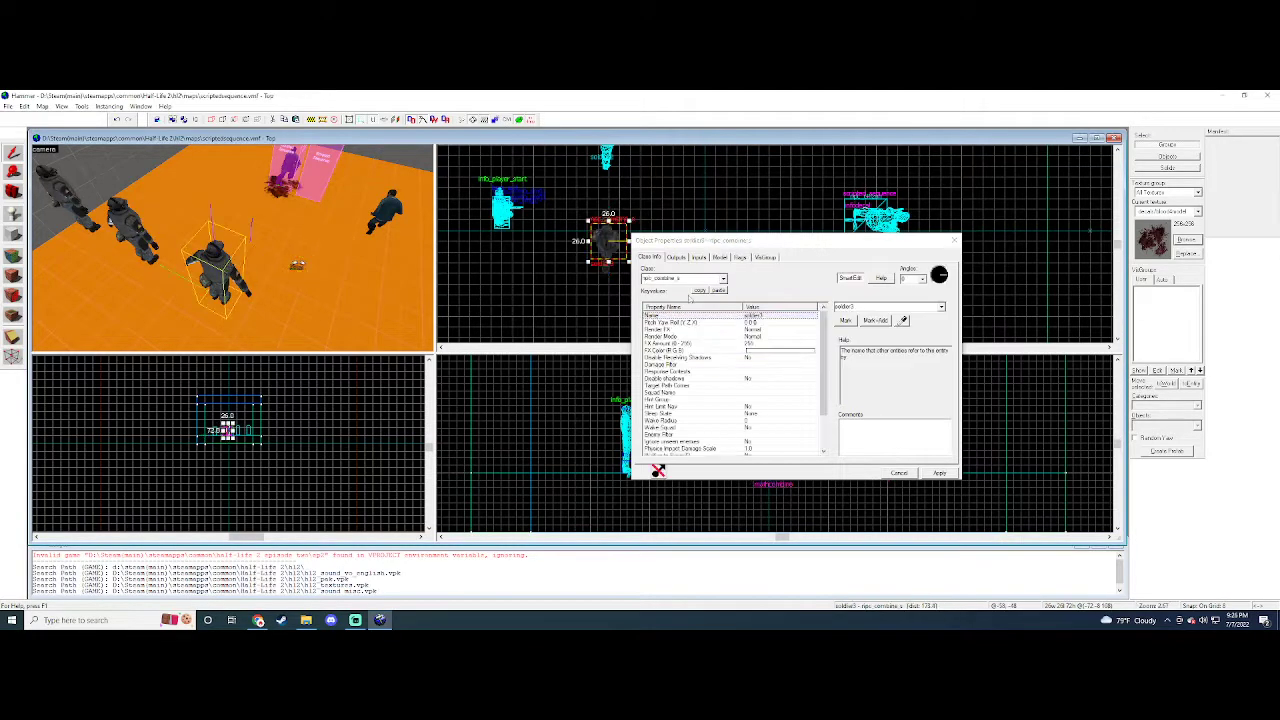
{"action": "left_click", "coordinate": [676, 257]}
{"action": "double_click", "coordinate": [740, 395]}
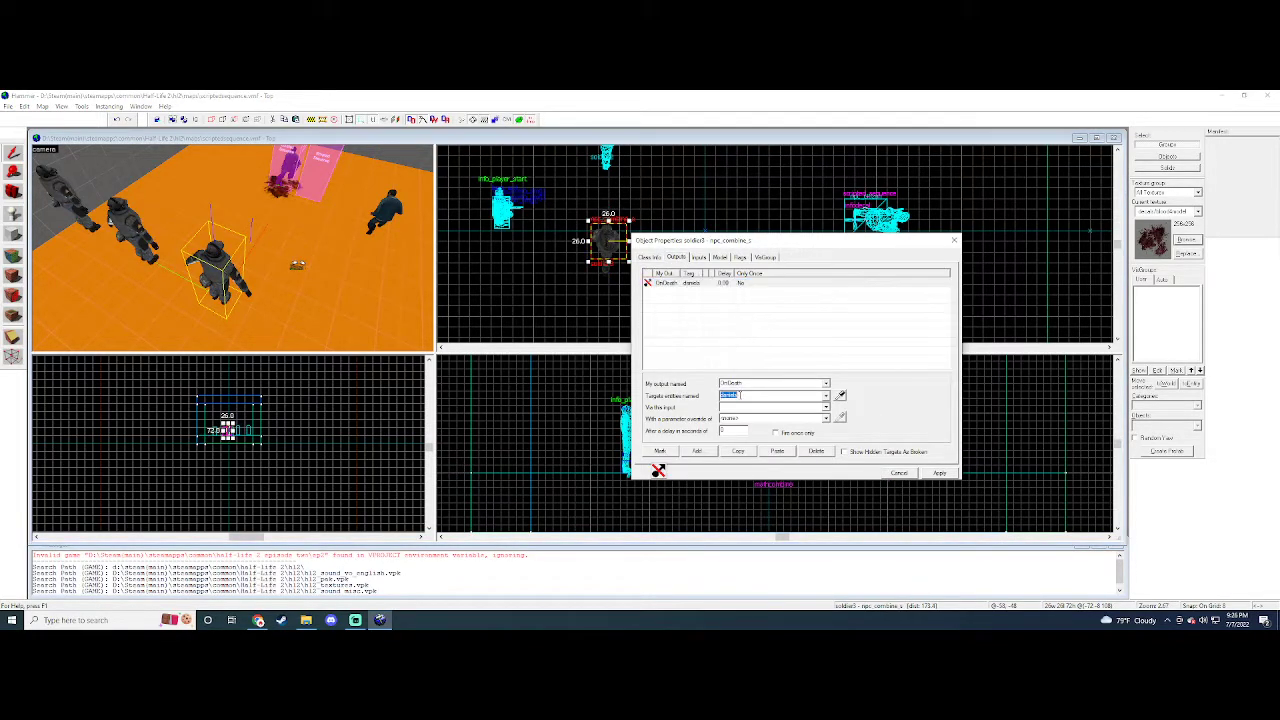
{"action": "type", "text": "mathcombine"}
{"action": "key", "text": "Return"}
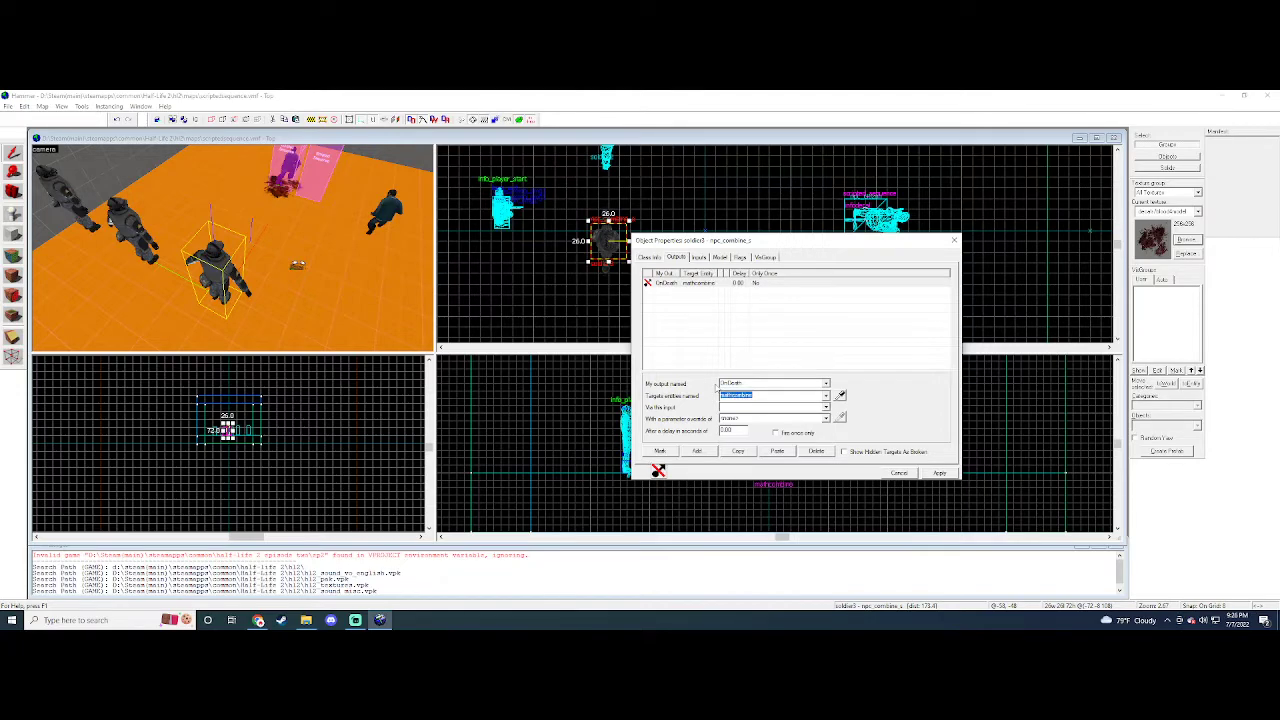
- Give the nearest soldier's OnDeath output the Add input with a parameter override of 1 and apply it
{"action": "left_click", "coordinate": [746, 407]}
{"action": "type", "text": "Add"}
{"action": "double_click", "coordinate": [746, 418]}
{"action": "type", "text": "1"}
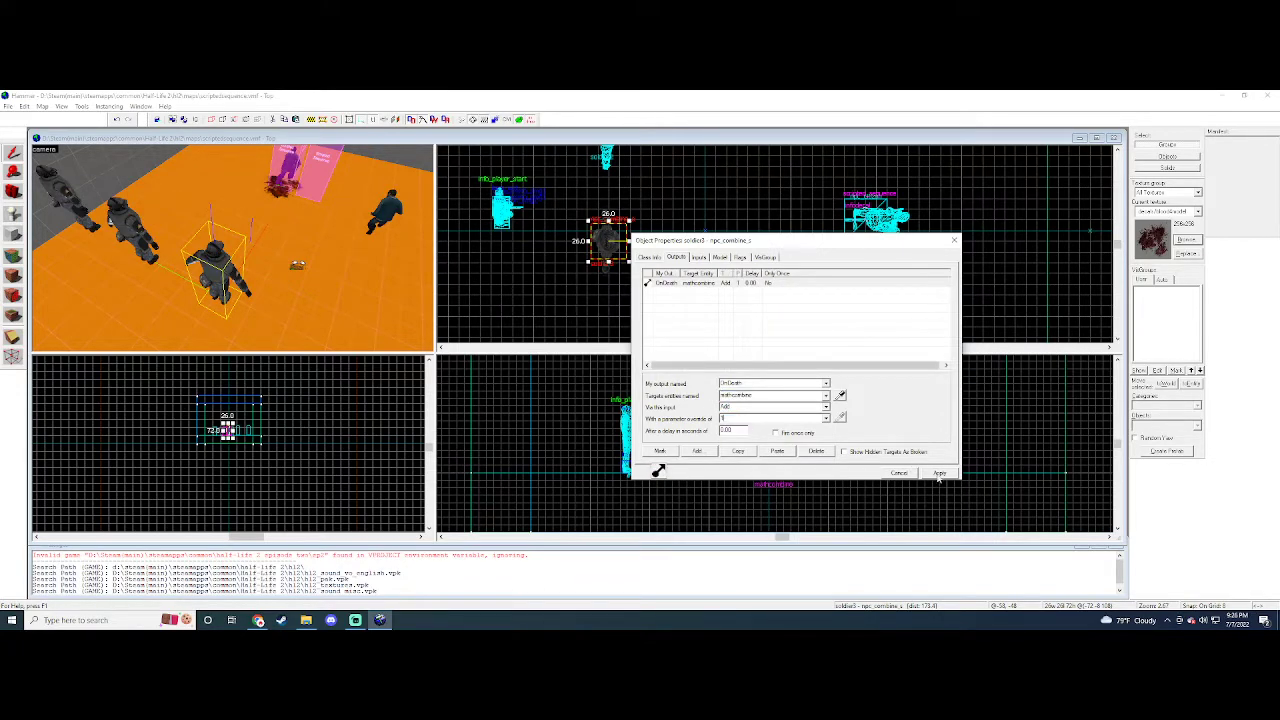
{"action": "left_click", "coordinate": [938, 473]}
- Add an OnDeath output to the middle npc_combine_s soldier
{"action": "left_click", "coordinate": [138, 231]}
{"action": "left_click", "coordinate": [660, 260]}
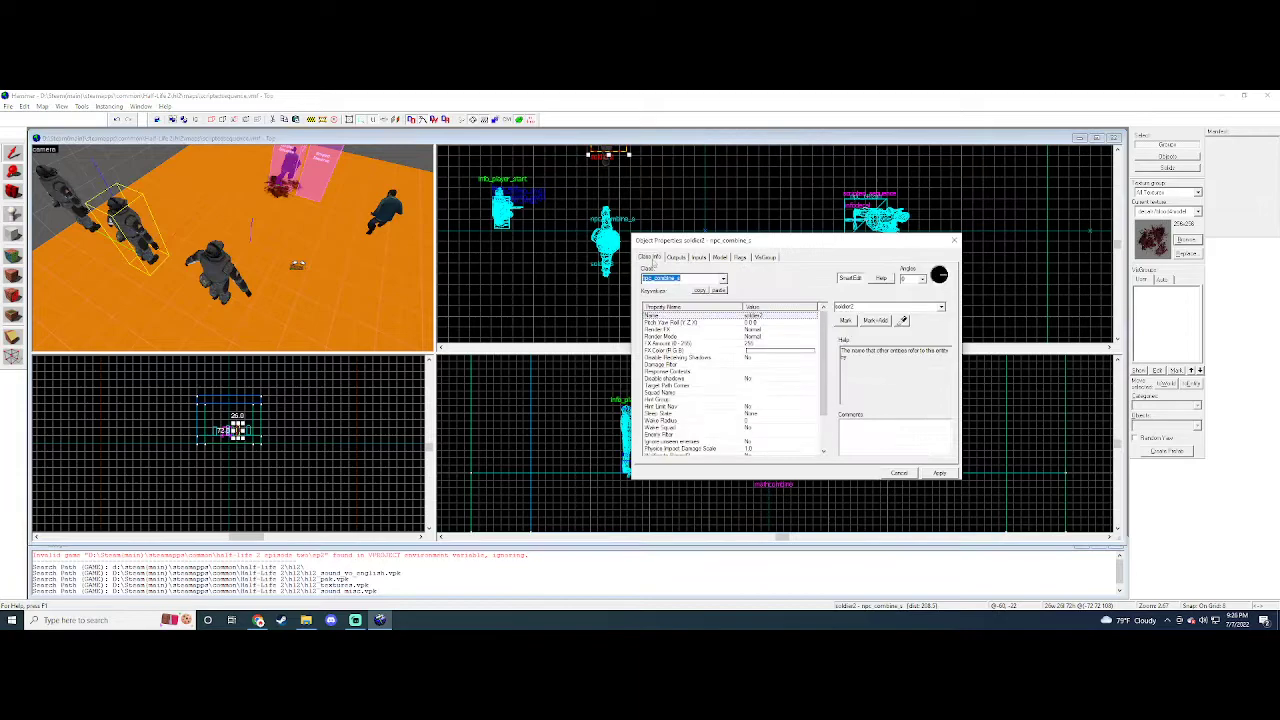
{"action": "left_click", "coordinate": [674, 257]}
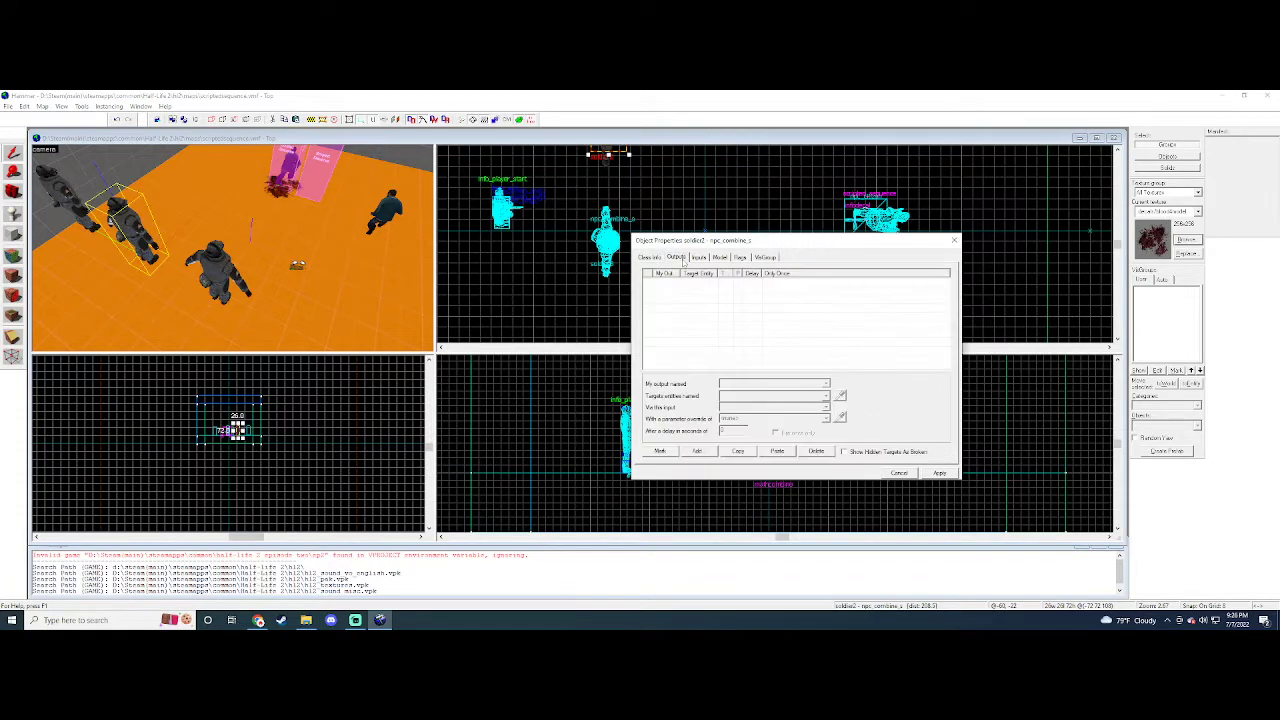
{"action": "double_click", "coordinate": [704, 453]}
{"action": "left_click", "coordinate": [816, 451]}
{"action": "left_click", "coordinate": [759, 383]}
{"action": "type", "text": "OnDeath"}
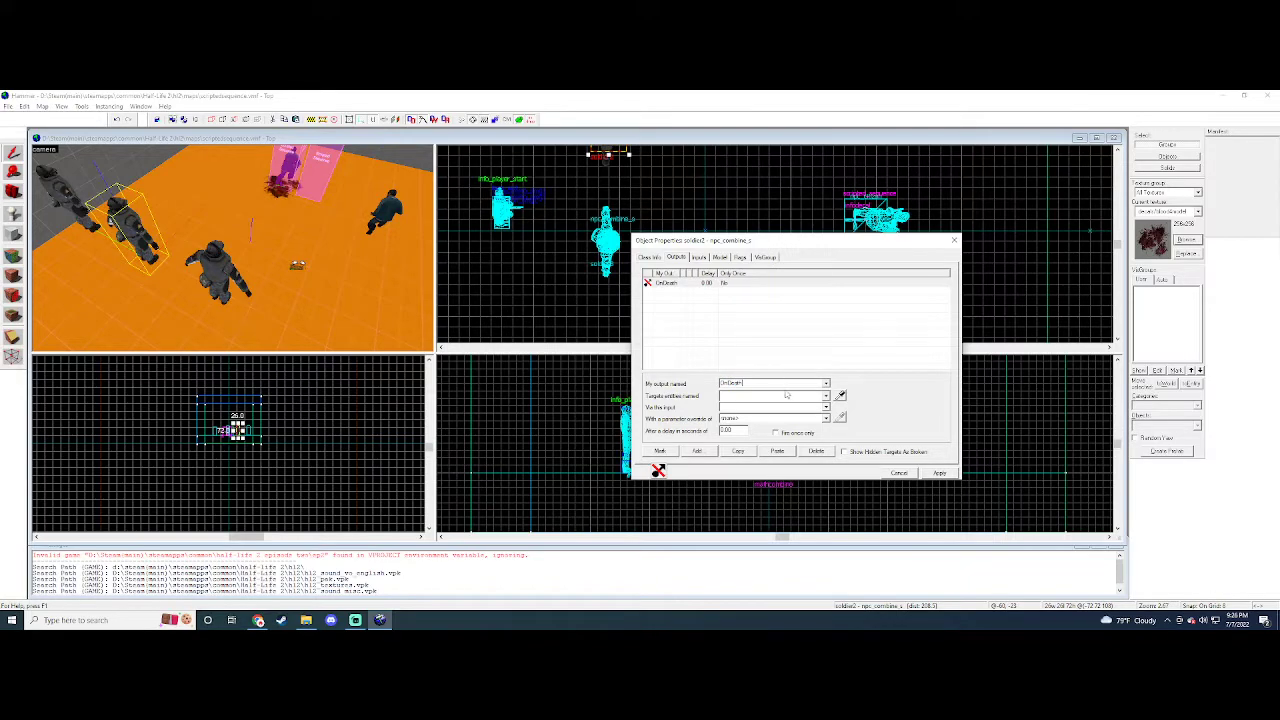
- Target the middle soldier's OnDeath output at mathcombine with the Add input and a parameter override of 1
{"action": "type", "text": "mat"}
{"action": "left_click", "coordinate": [765, 405]}
{"action": "key", "text": "Tab"}
{"action": "type", "text": "Add"}
{"action": "key", "text": "Tab"}
{"action": "type", "text": "1"}
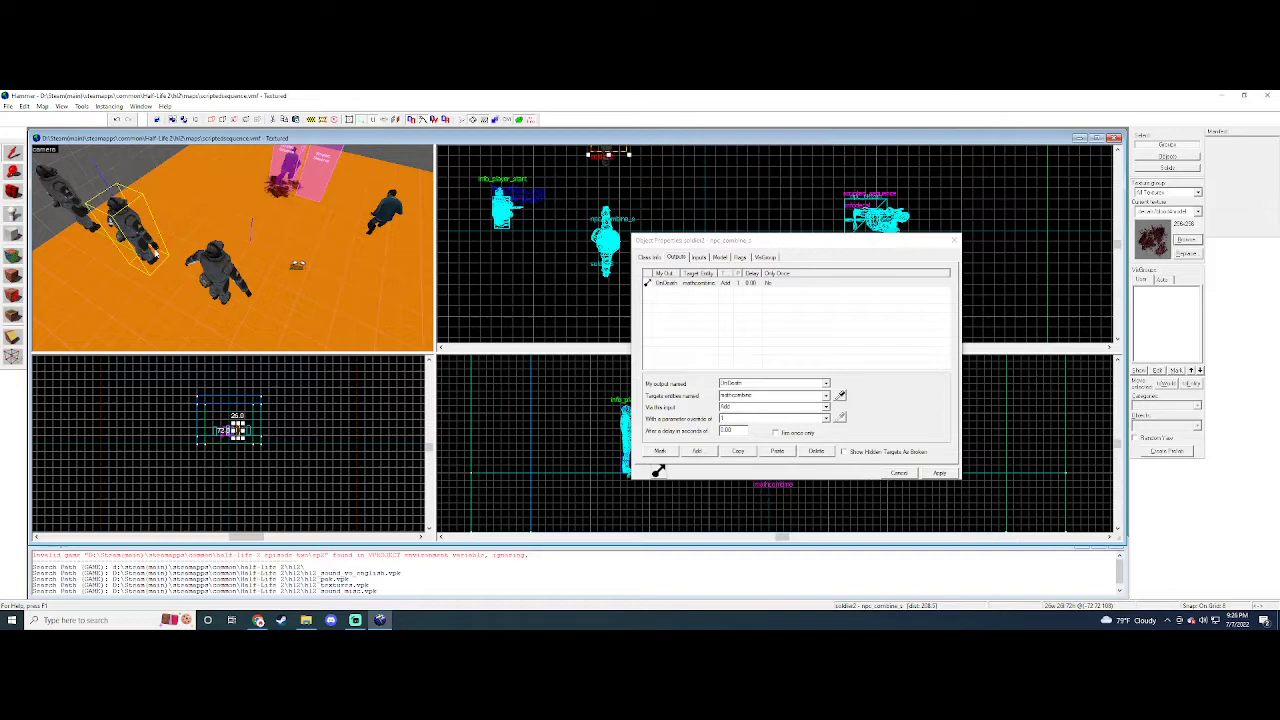
- Add an OnDeath output to the farthest npc_combine_s soldier, sending Add with parameter 1 to mathcombine, and apply it
{"action": "left_click", "coordinate": [75, 210]}
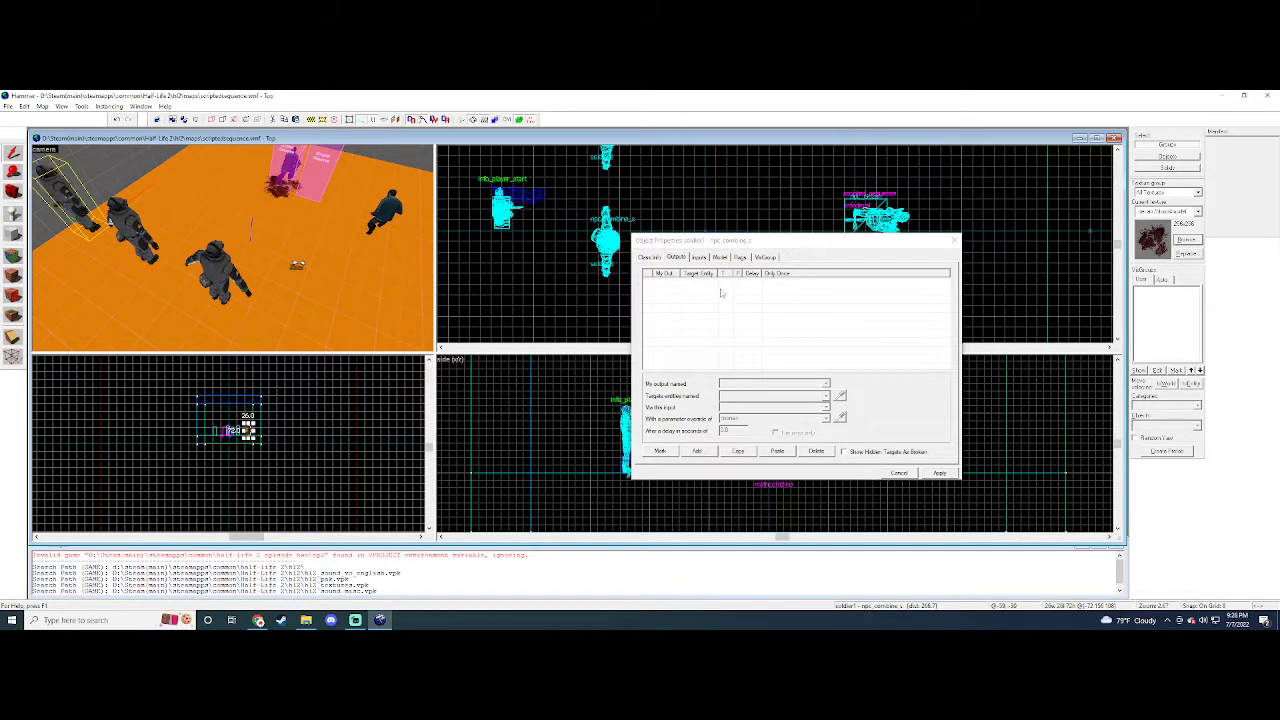
{"action": "left_click", "coordinate": [697, 452]}
{"action": "type", "text": "OnDeath"}
{"action": "left_click", "coordinate": [743, 396]}
{"action": "type", "text": "mathcombine"}
{"action": "key", "text": "Tab"}
{"action": "type", "text": "Add1"}
{"action": "left_click", "coordinate": [930, 474]}
{"action": "left_click", "coordinate": [954, 241]}
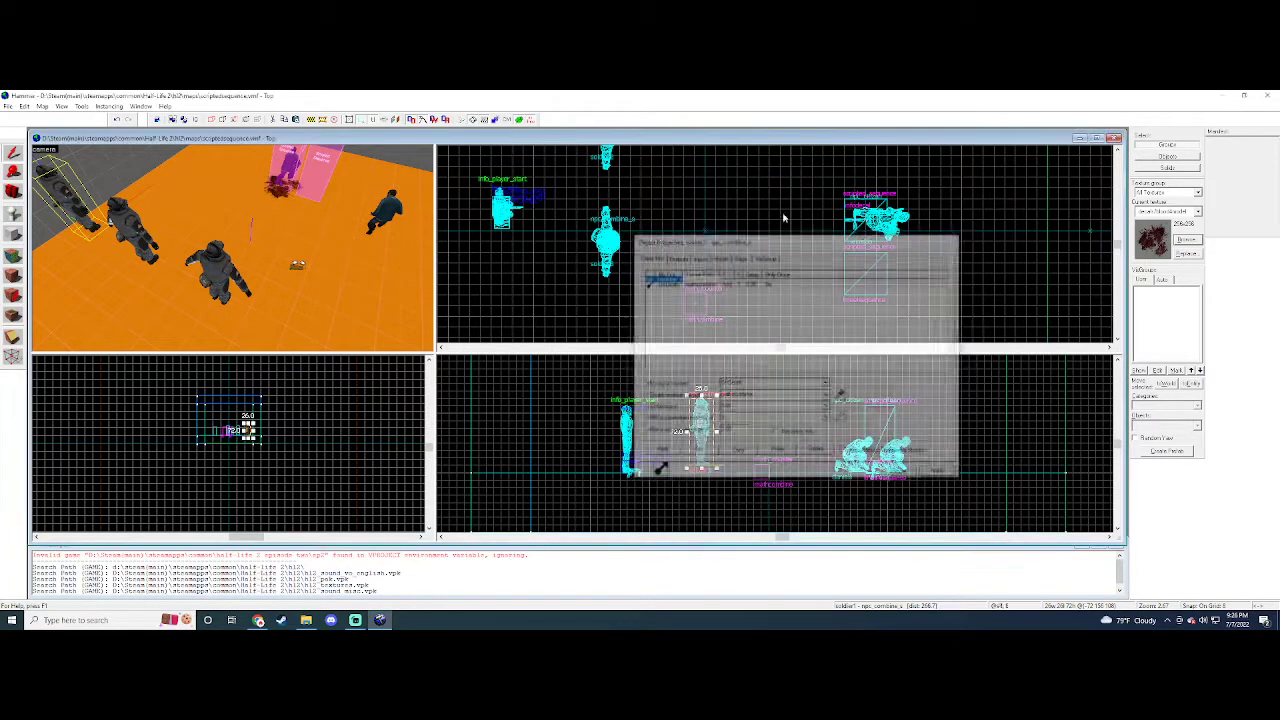
- Check the outputs configured on the mathcombine math_counter
{"action": "left_click", "coordinate": [298, 266]}
{"action": "key", "text": "alt+Return"}
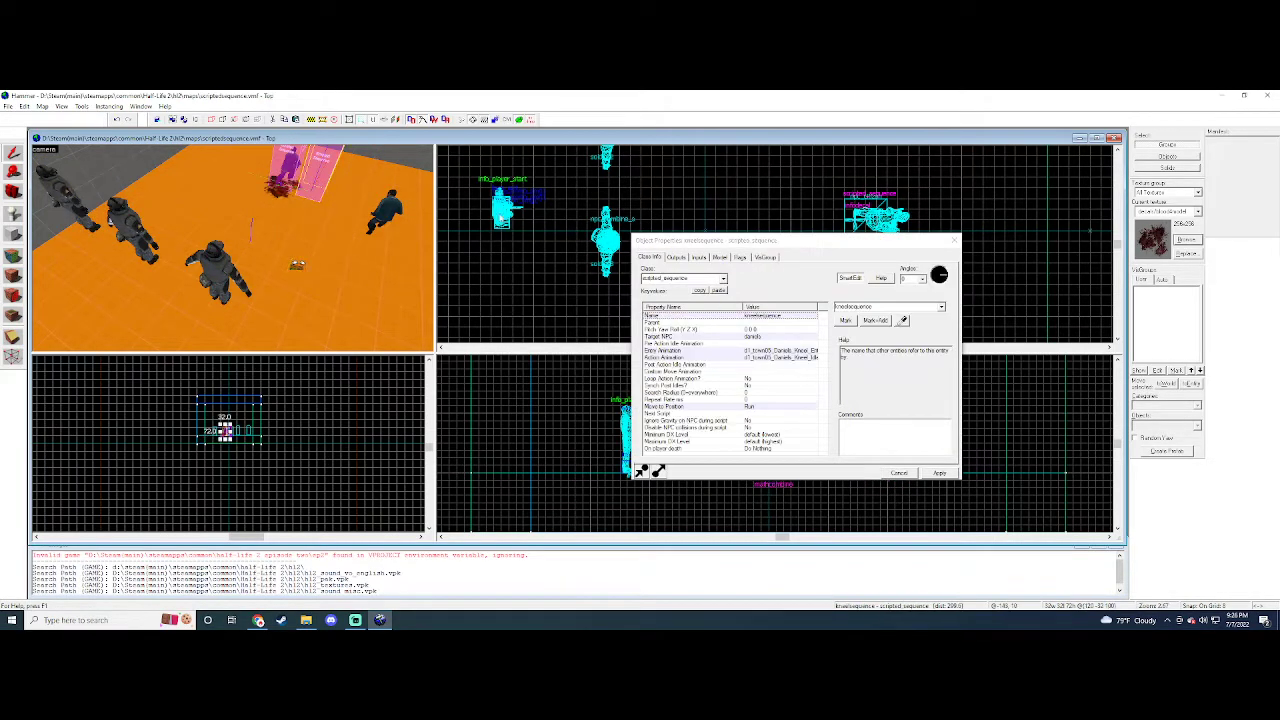
{"action": "left_click", "coordinate": [677, 258]}
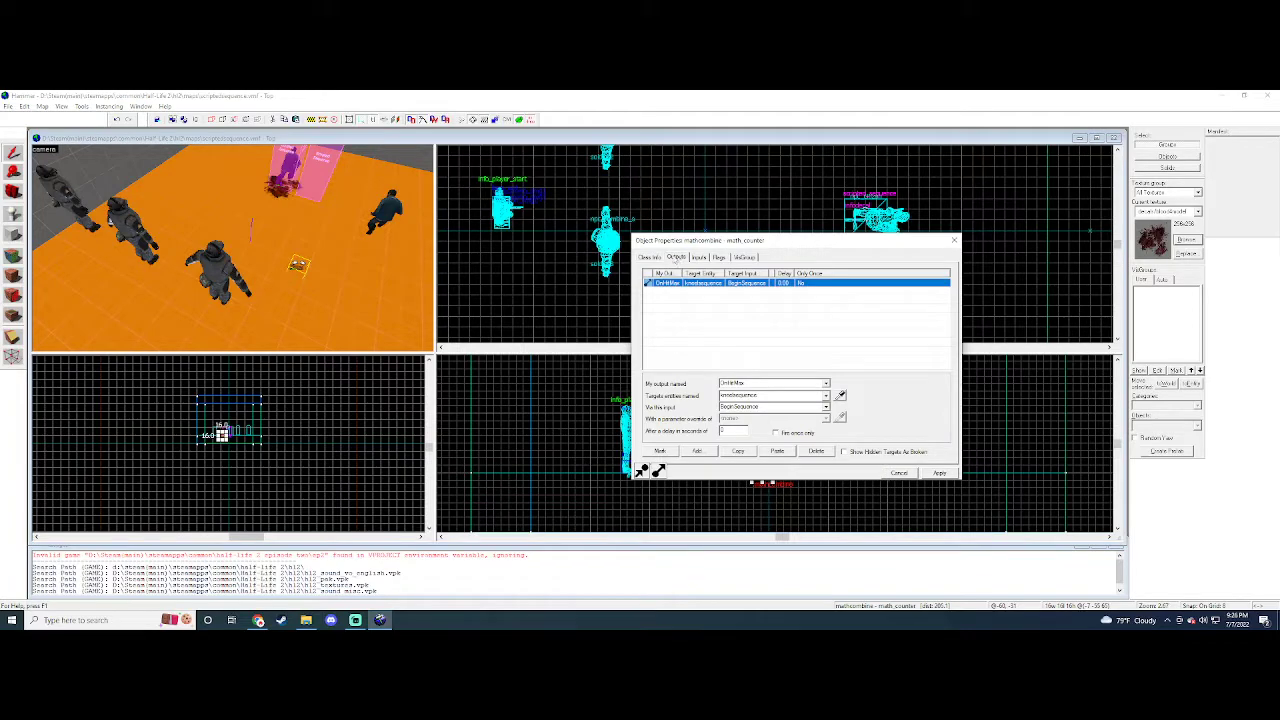
{"action": "left_click", "coordinate": [954, 240]}
{"action": "key", "text": "w"}
{"action": "key", "text": "Right"}
{"action": "key", "text": "Down"}
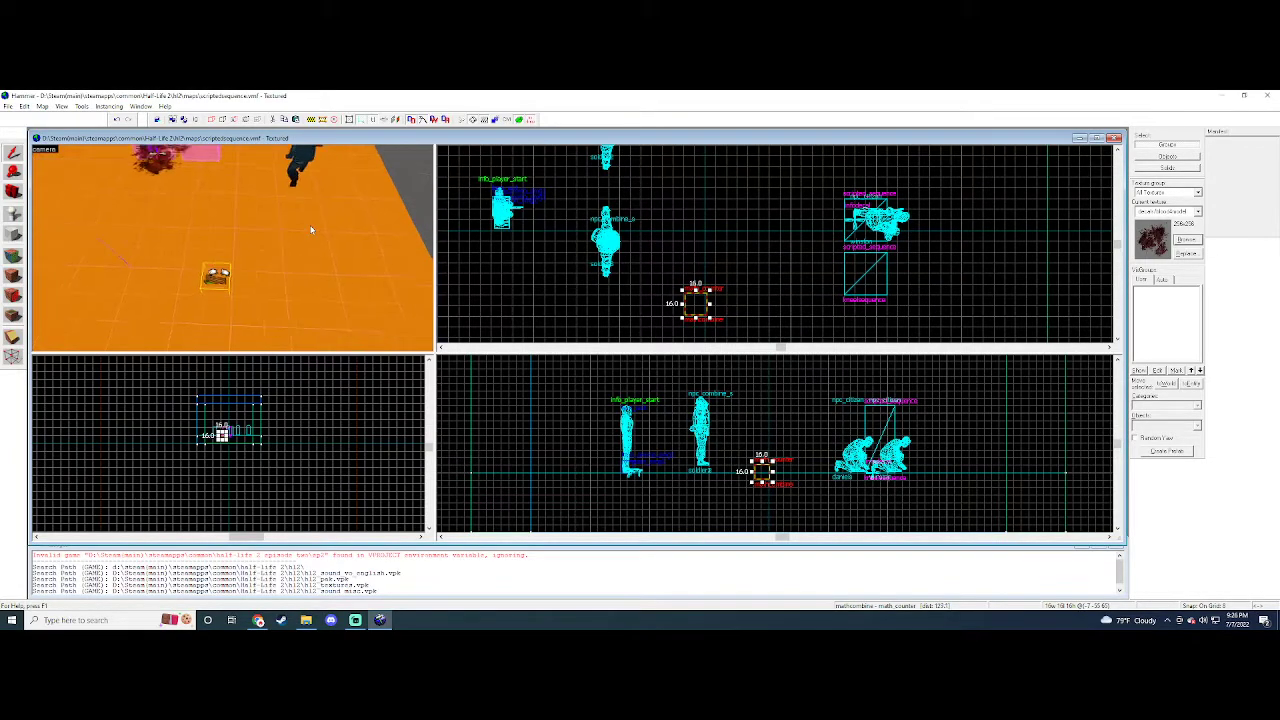
{"action": "key", "text": "s"}
{"action": "left_click", "coordinate": [865, 270]}
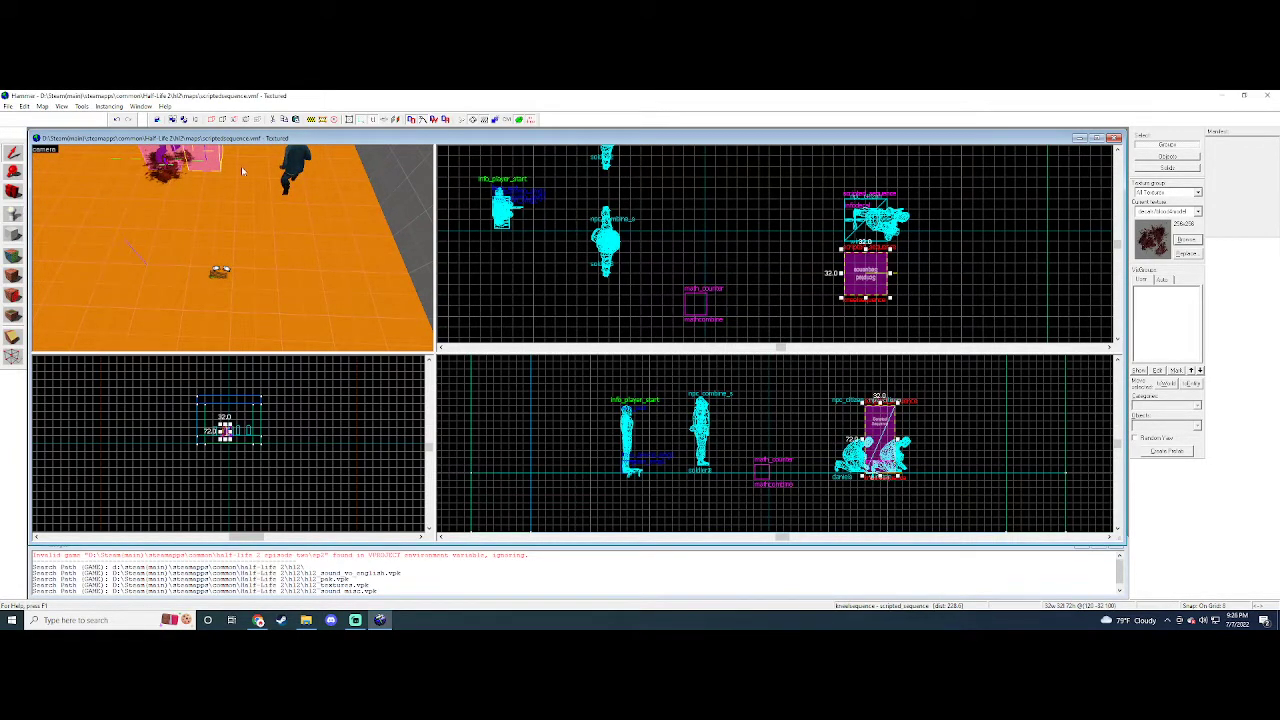
{"action": "key", "text": "alt+Return"}
{"action": "left_click", "coordinate": [683, 258]}
{"action": "left_click", "coordinate": [697, 451]}
{"action": "left_click", "coordinate": [826, 385]}
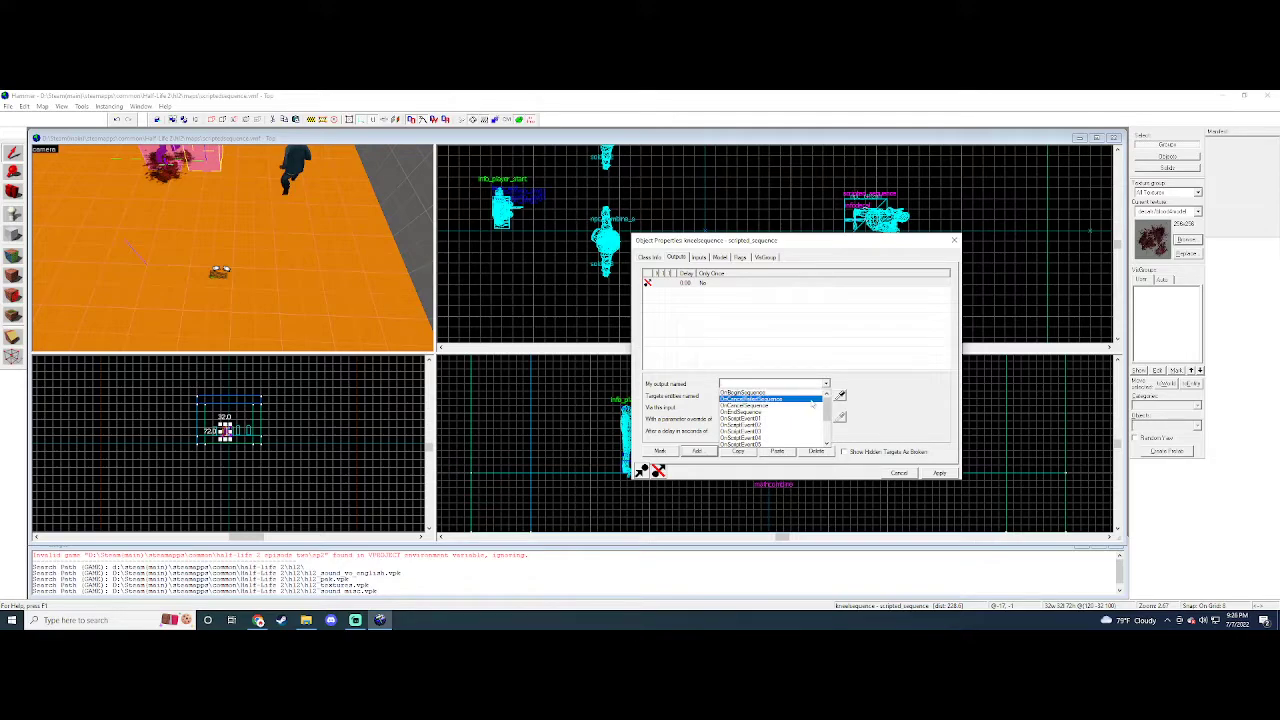
{"action": "scroll", "coordinate": [800, 412], "scroll_direction": "down", "scroll_amount": 3}
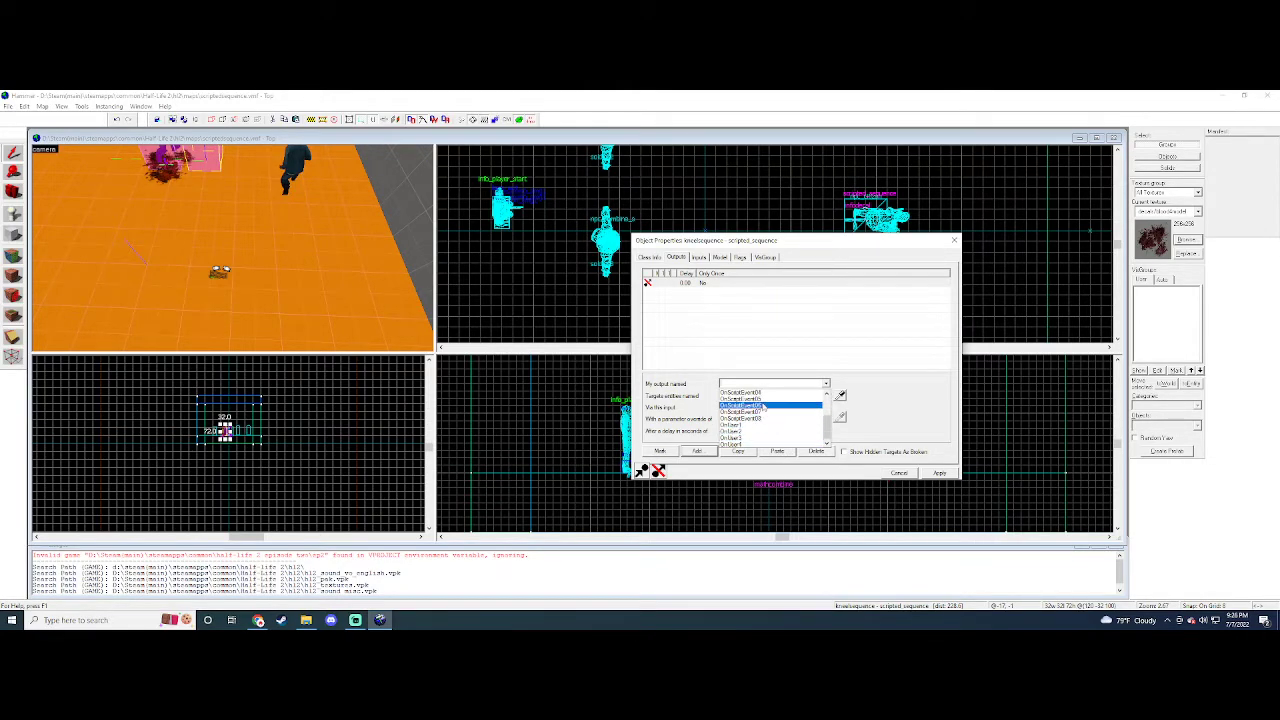
{"action": "left_click", "coordinate": [908, 398]}
{"action": "left_click", "coordinate": [726, 287]}
{"action": "left_click", "coordinate": [806, 450]}
{"action": "left_click", "coordinate": [953, 240]}
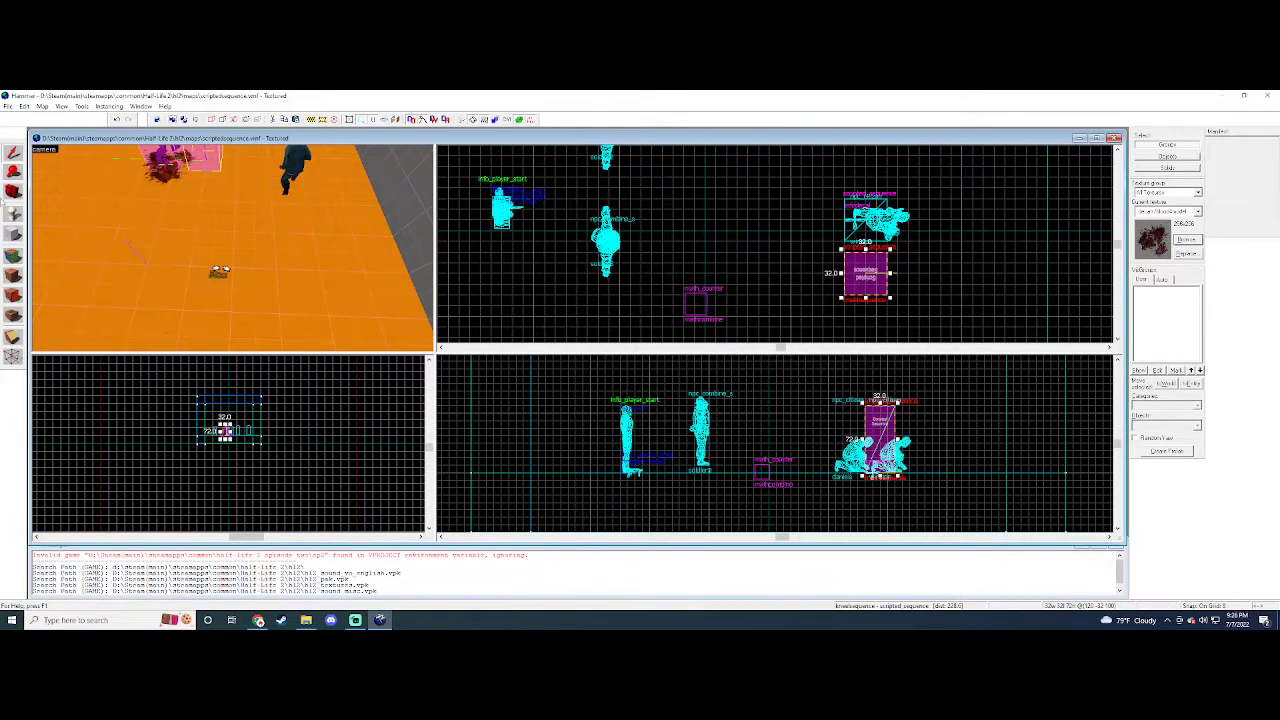
- Place a new entity on the orange floor near the math_counter and open its properties
{"action": "key", "text": "a"}
{"action": "key", "text": "shift+e"}
{"action": "left_click", "coordinate": [171, 228]}
{"action": "key", "text": "a"}
{"action": "key", "text": "shift+s"}
{"action": "double_click", "coordinate": [229, 196]}
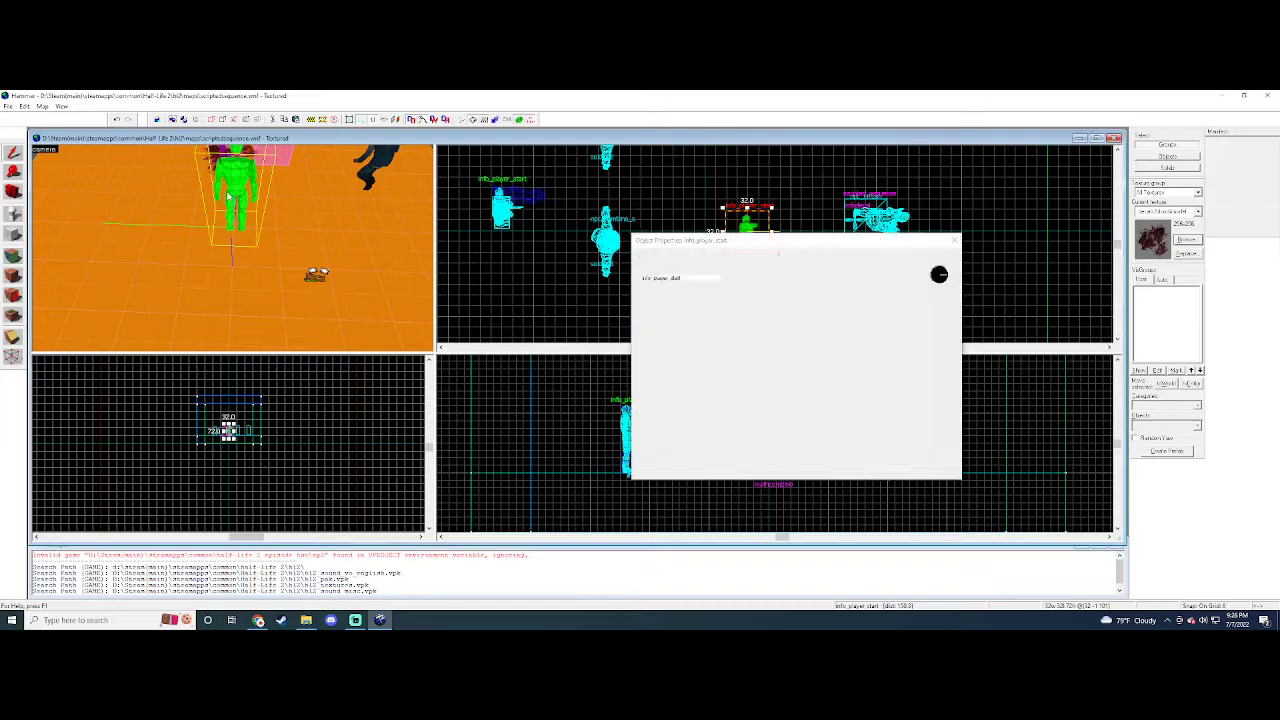
- Change the new entity's class to ai_sound
{"action": "type", "text": "sound"}
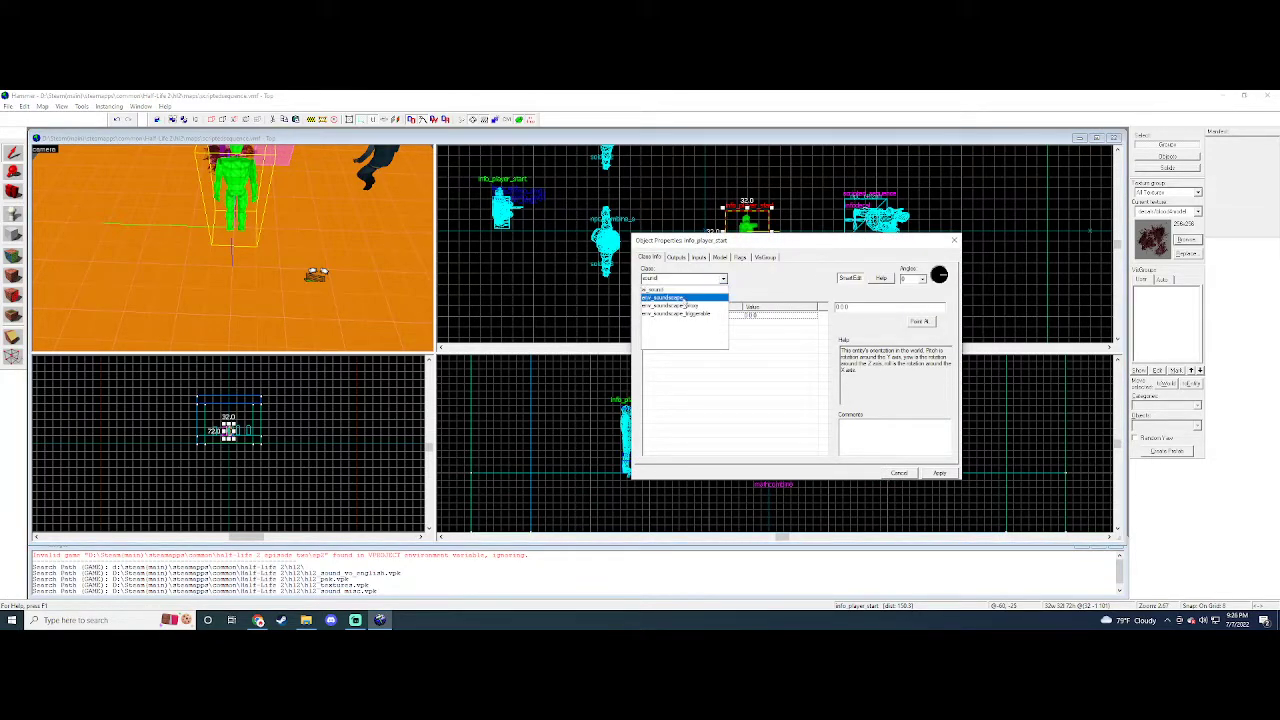
{"action": "key", "text": "BackSpace"}
{"action": "key", "text": "BackSpace"}
{"action": "key", "text": "BackSpace"}
{"action": "key", "text": "BackSpace"}
{"action": "key", "text": "BackSpace"}
{"action": "type", "text": "sou"}
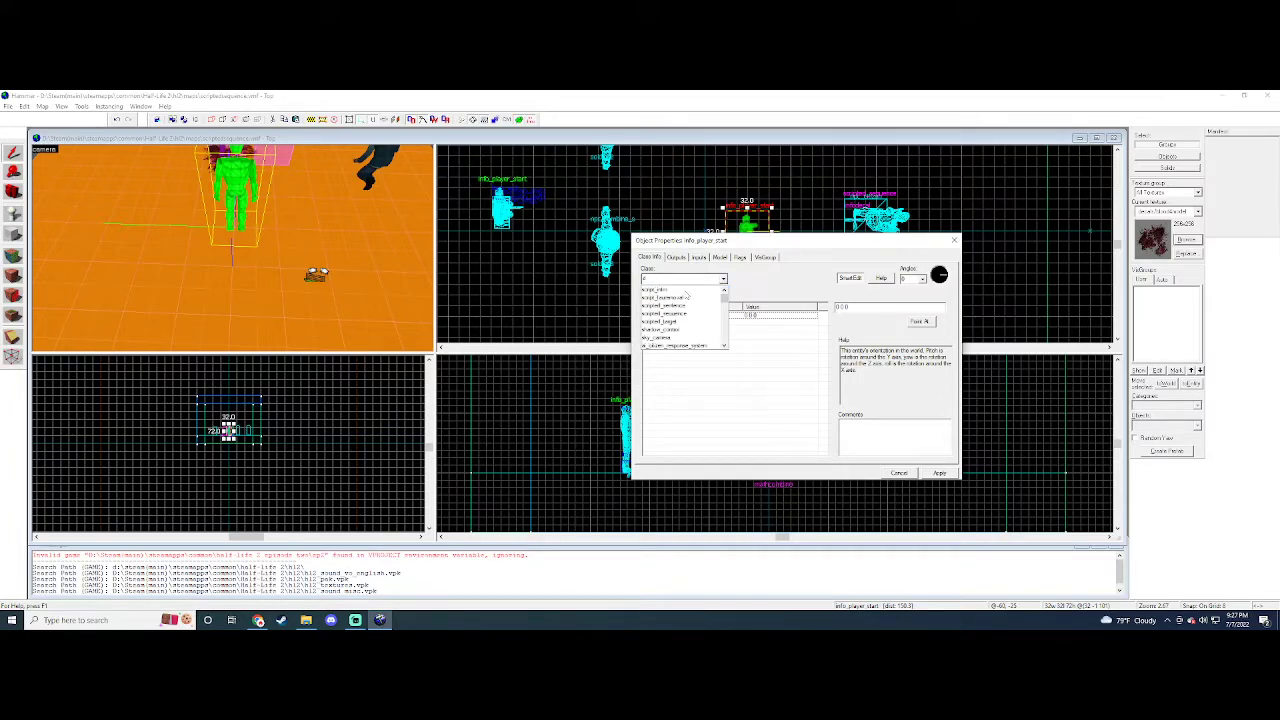
{"action": "key", "text": "BackSpace"}
{"action": "key", "text": "BackSpace"}
{"action": "key", "text": "BackSpace"}
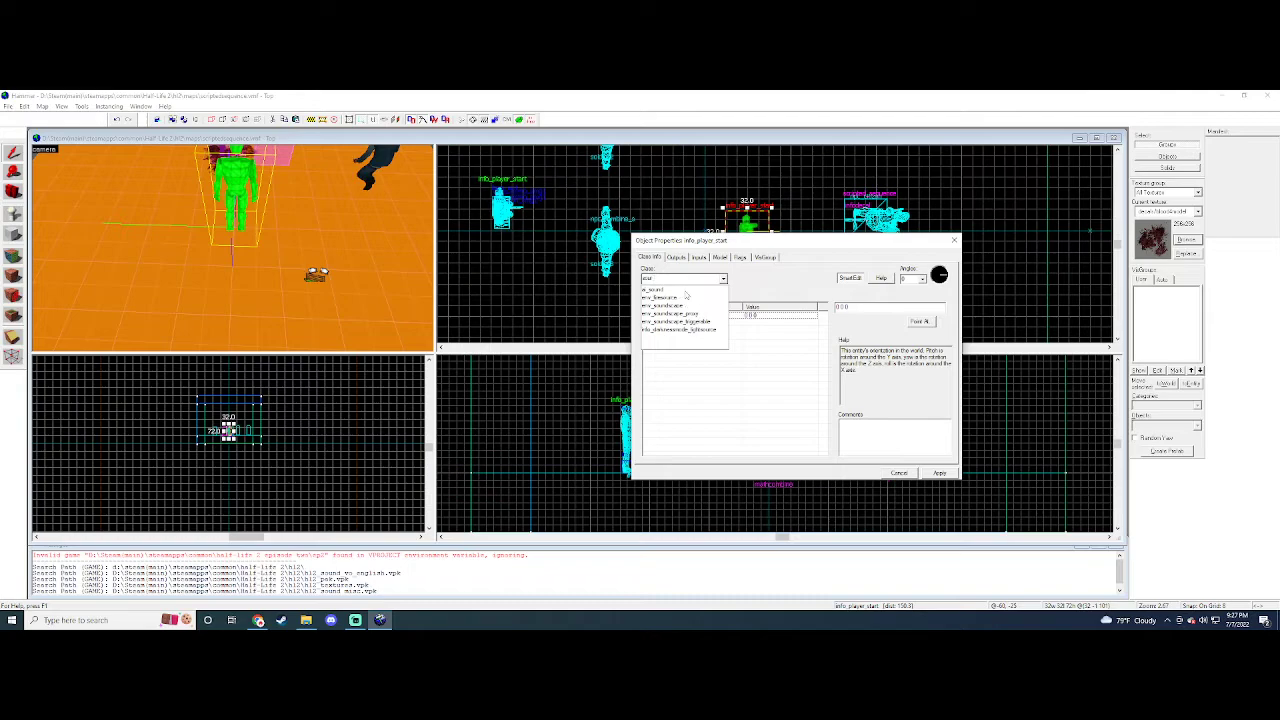
{"action": "type", "text": "sound"}
{"action": "left_click", "coordinate": [686, 291]}
{"action": "key", "text": "Return"}
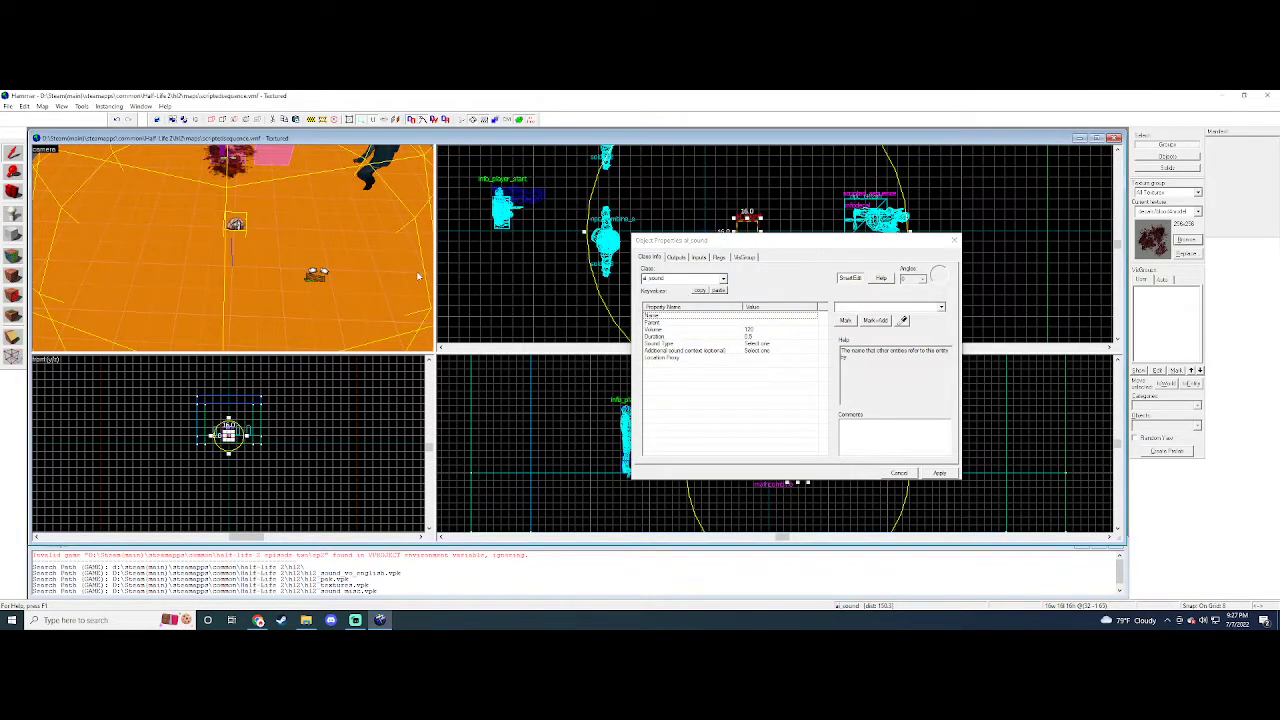
- Examine the Sound Type options available for the ai_sound entity
{"action": "left_click", "coordinate": [787, 344]}
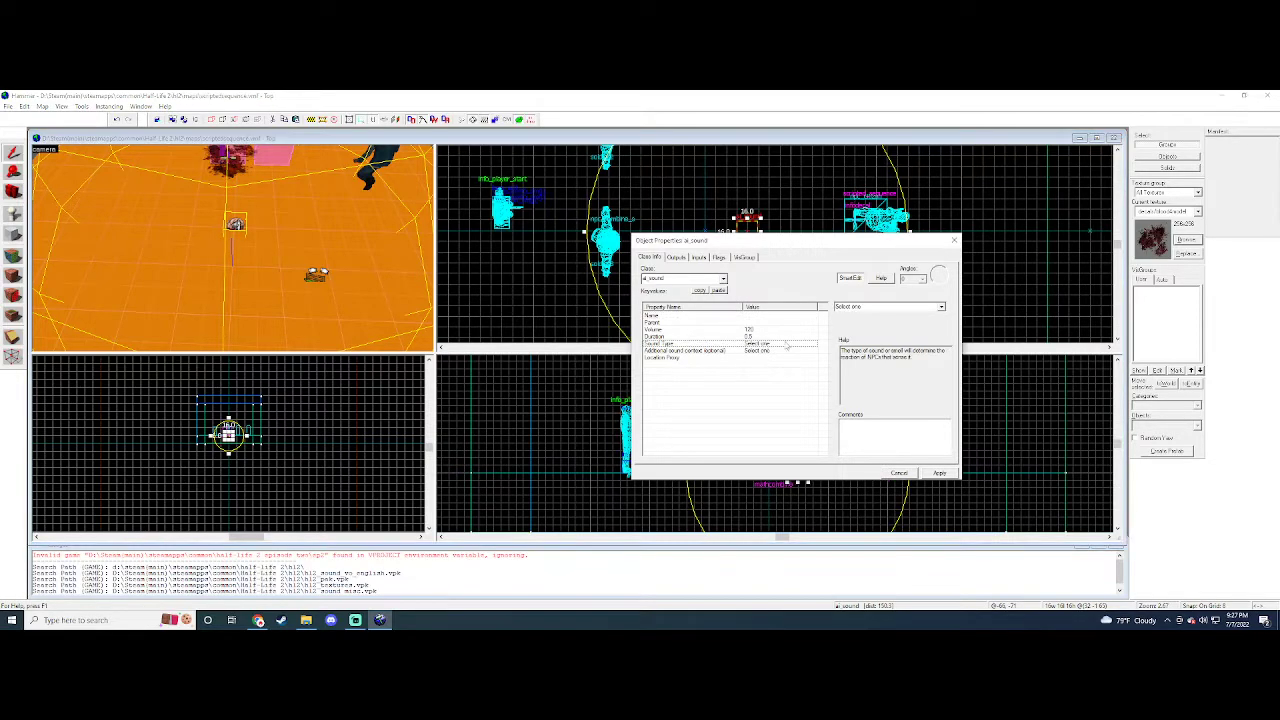
{"action": "left_click", "coordinate": [941, 307]}
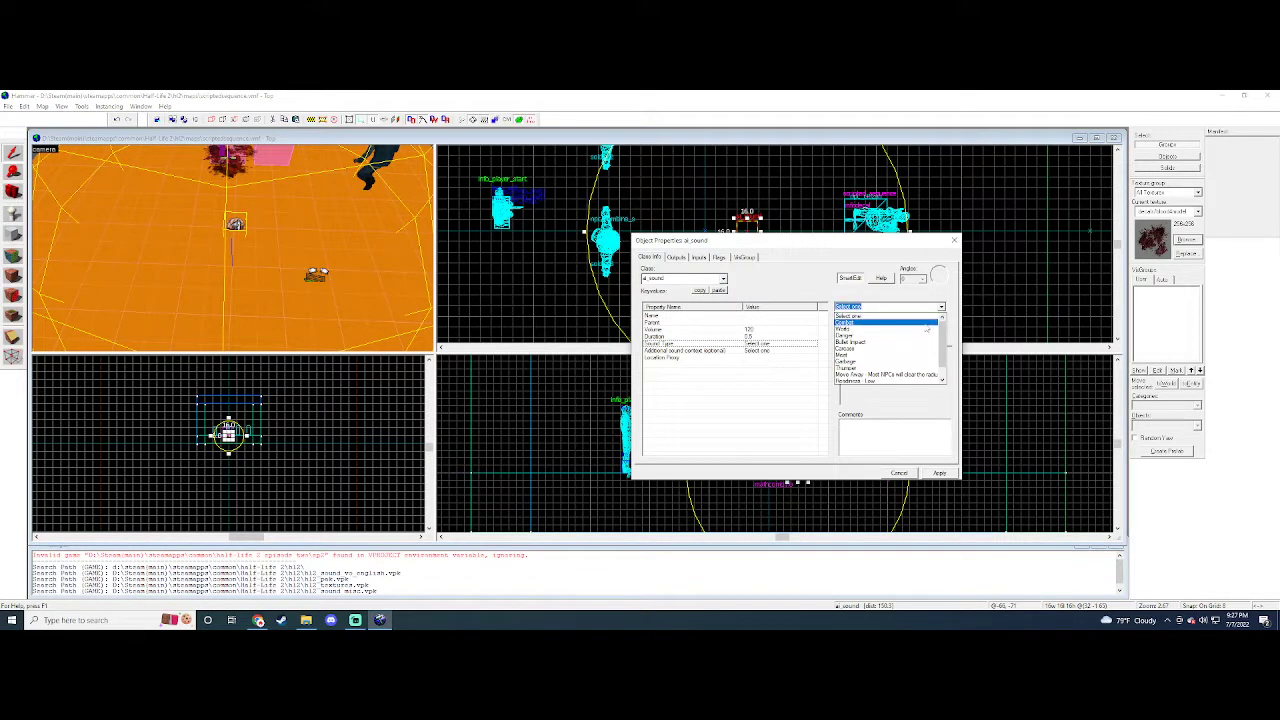
{"action": "left_click", "coordinate": [946, 308]}
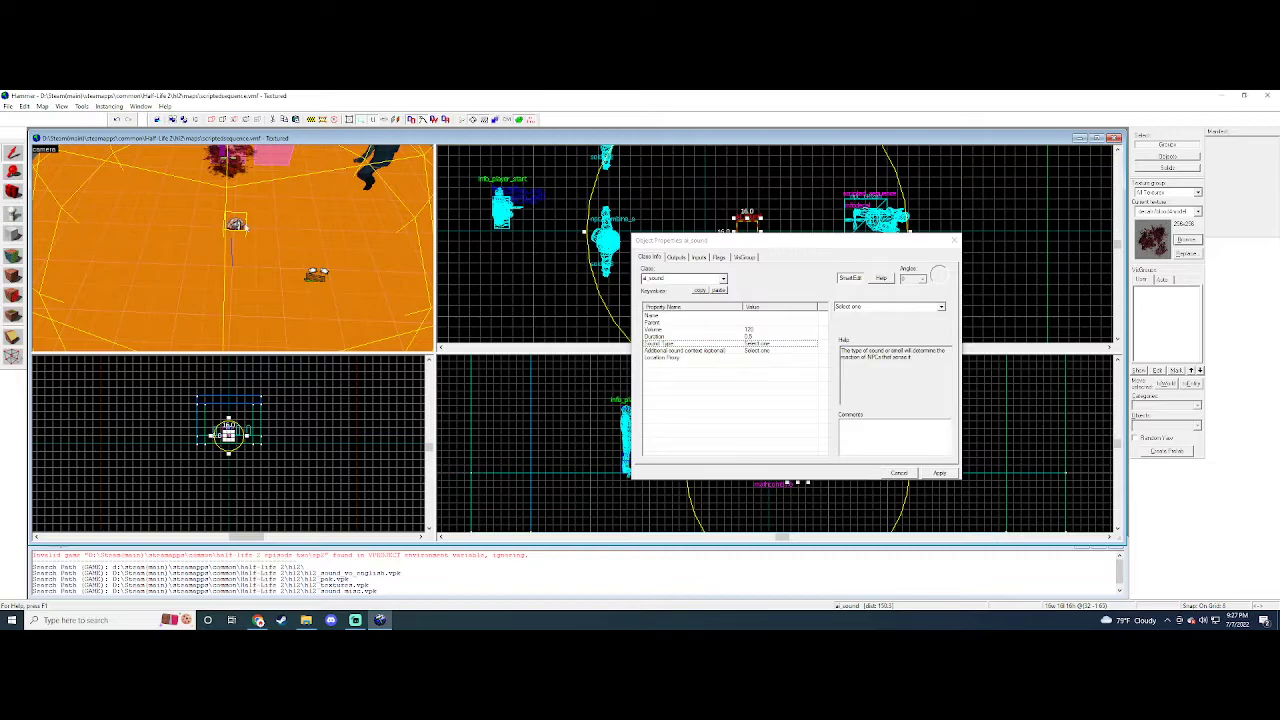
- Look through the entity classes, including the env_ ones, for another sound entity, and remove the ai_sound
{"action": "left_click", "coordinate": [723, 280]}
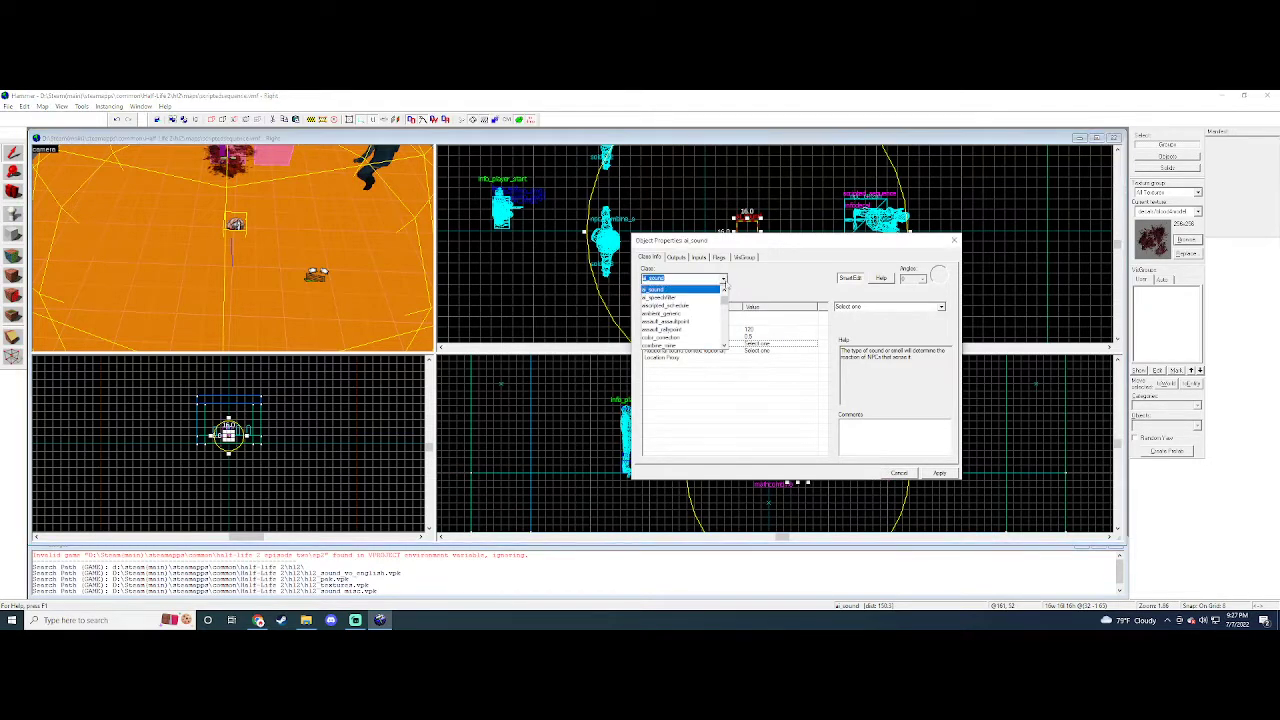
{"action": "scroll", "coordinate": [705, 308], "scroll_direction": "down", "scroll_amount": 10}
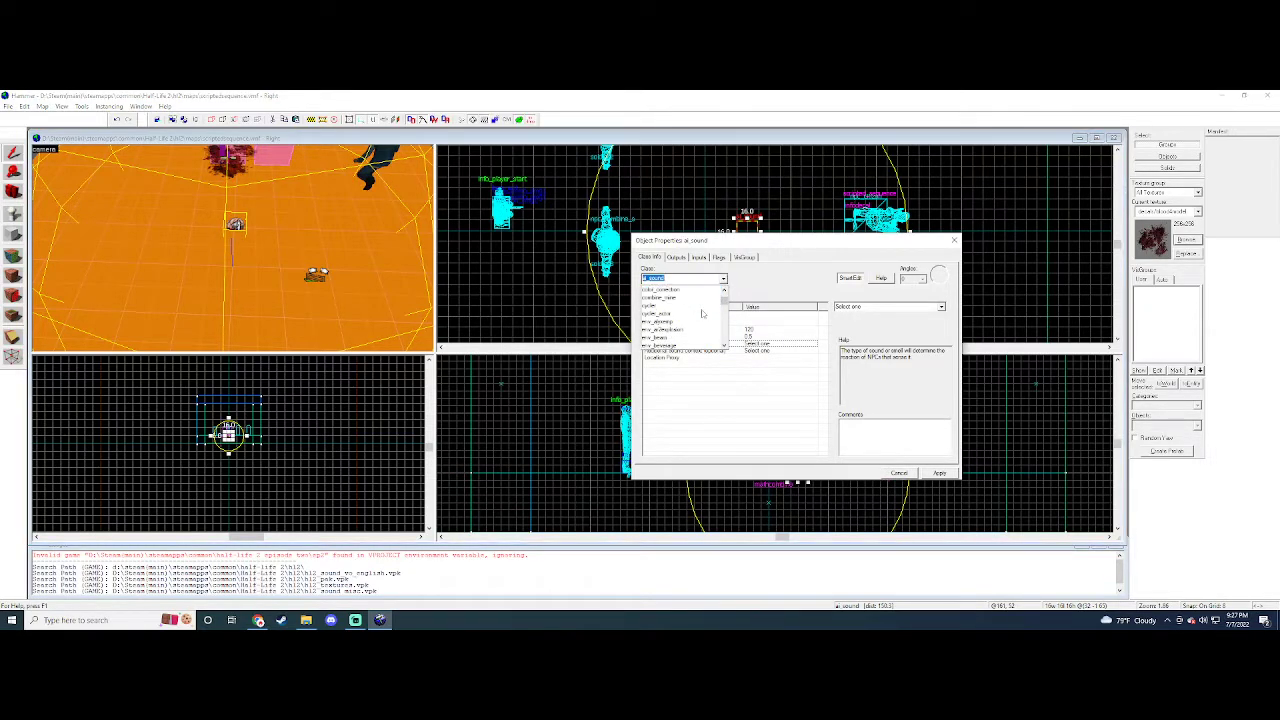
{"action": "scroll", "coordinate": [703, 313], "scroll_direction": "down", "scroll_amount": 7}
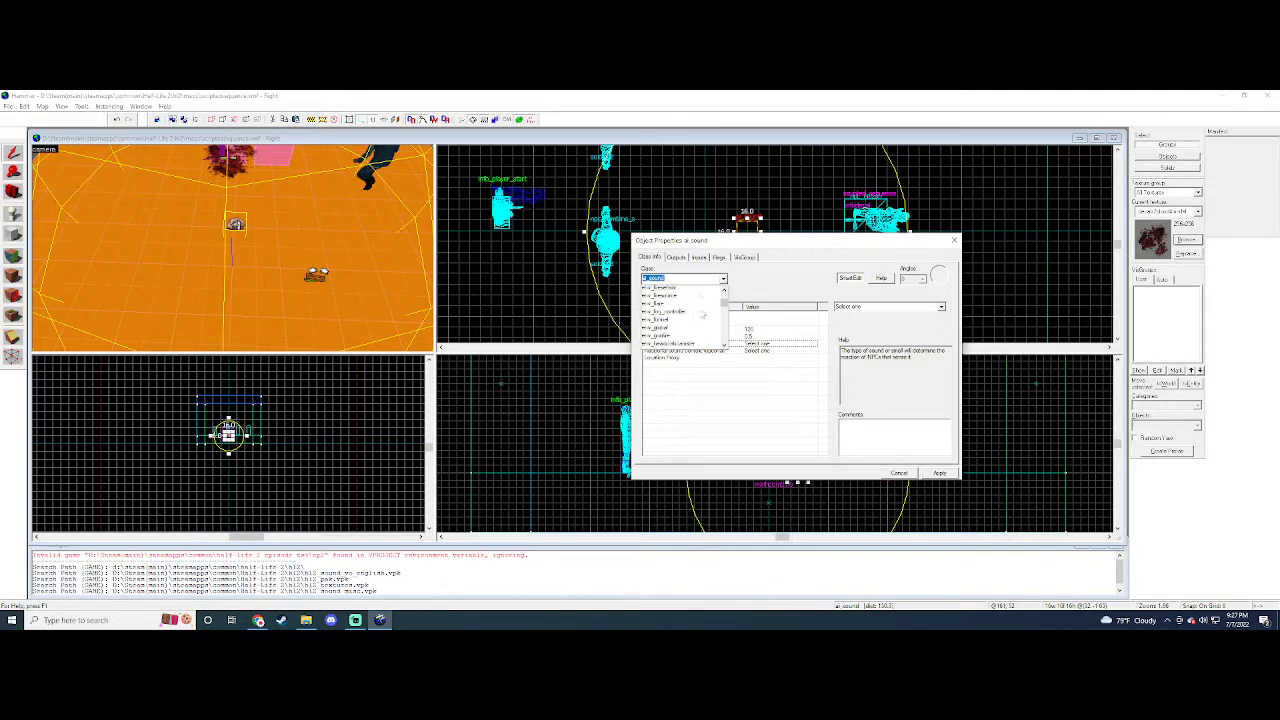
{"action": "scroll", "coordinate": [703, 314], "scroll_direction": "down", "scroll_amount": 8}
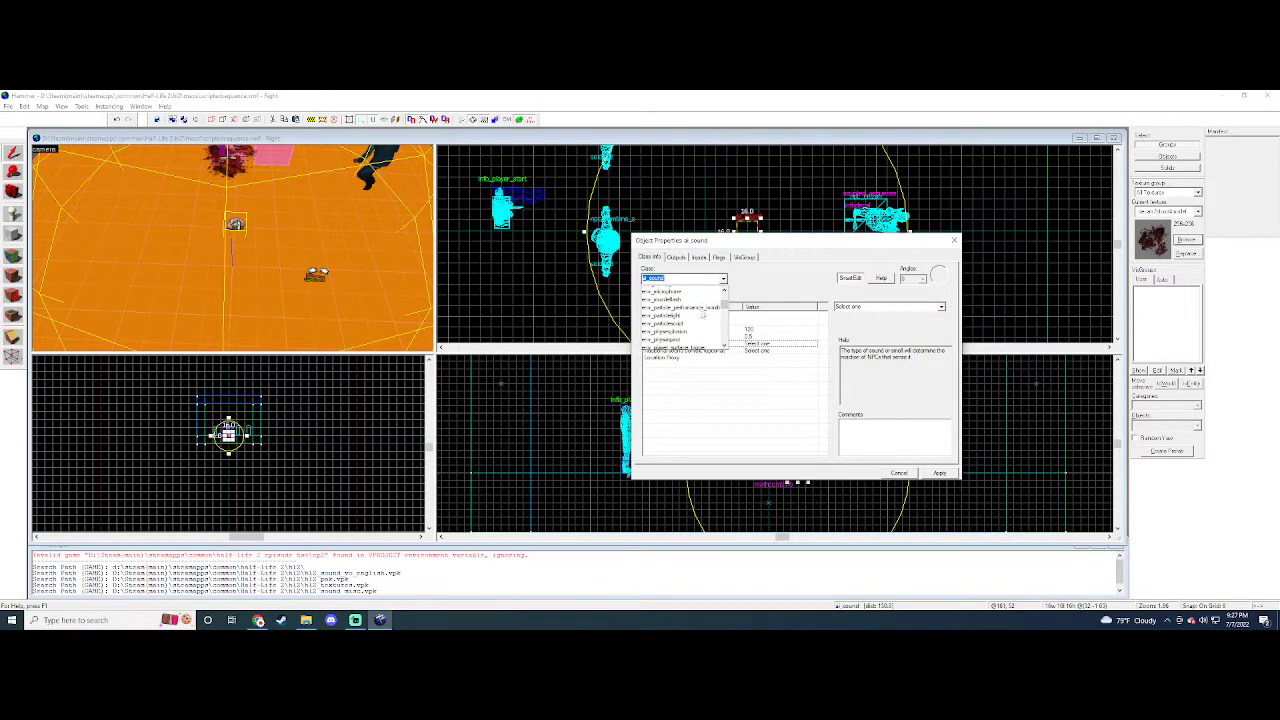
{"action": "type", "text": "env_so"}
{"action": "key", "text": "BackSpace"}
{"action": "key", "text": "BackSpace"}
{"action": "key", "text": "BackSpace"}
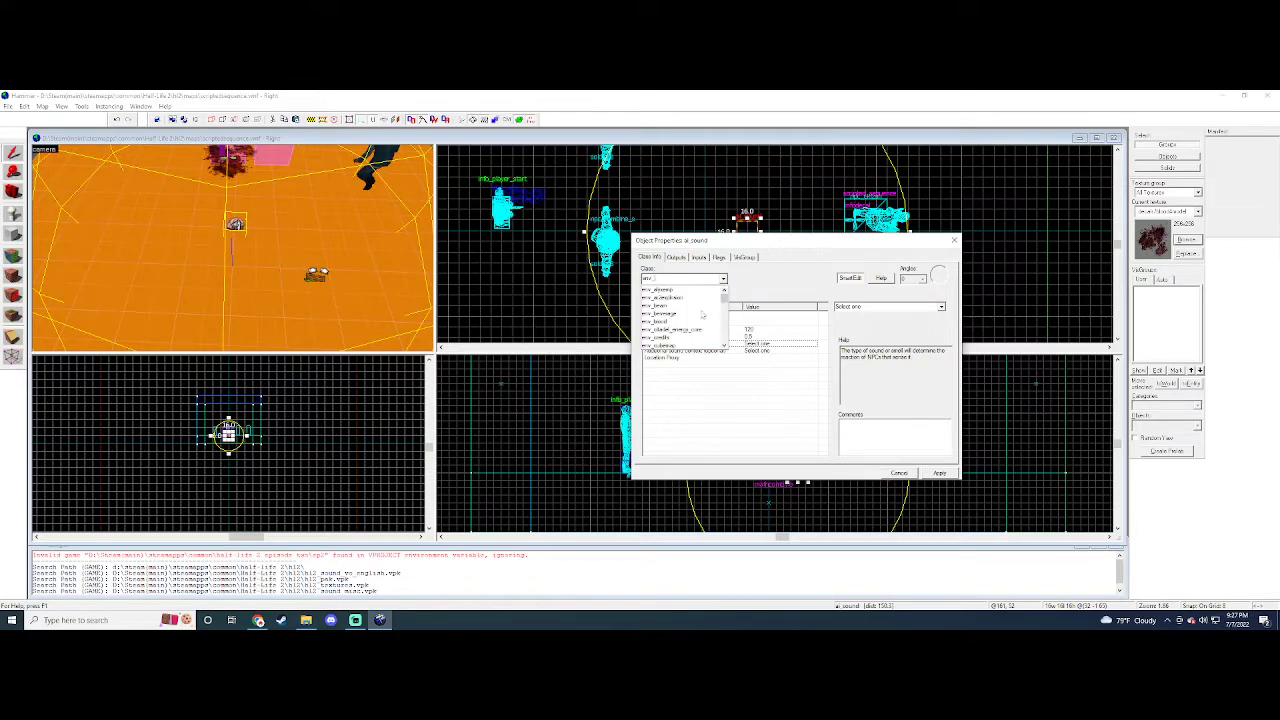
{"action": "key", "text": "BackSpace"}
{"action": "key", "text": "BackSpace"}
{"action": "key", "text": "BackSpace"}
{"action": "key", "text": "BackSpace"}
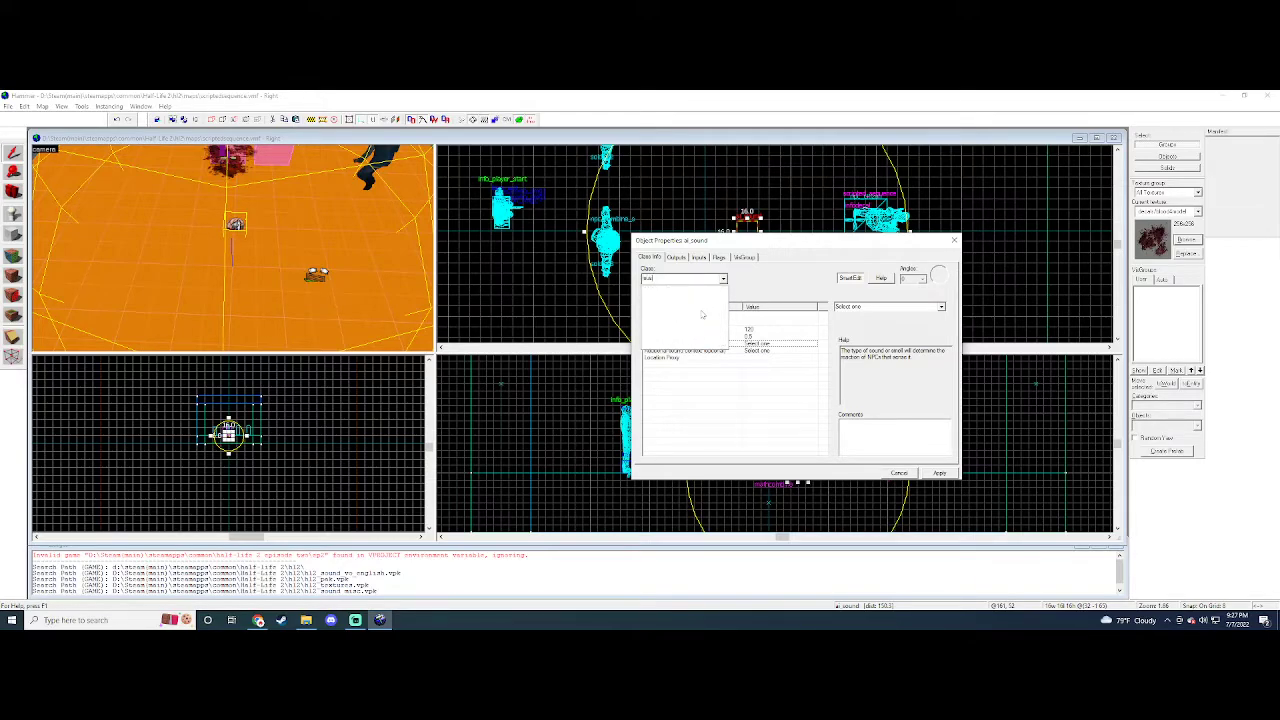
{"action": "left_click", "coordinate": [951, 241]}
{"action": "left_click", "coordinate": [951, 241]}
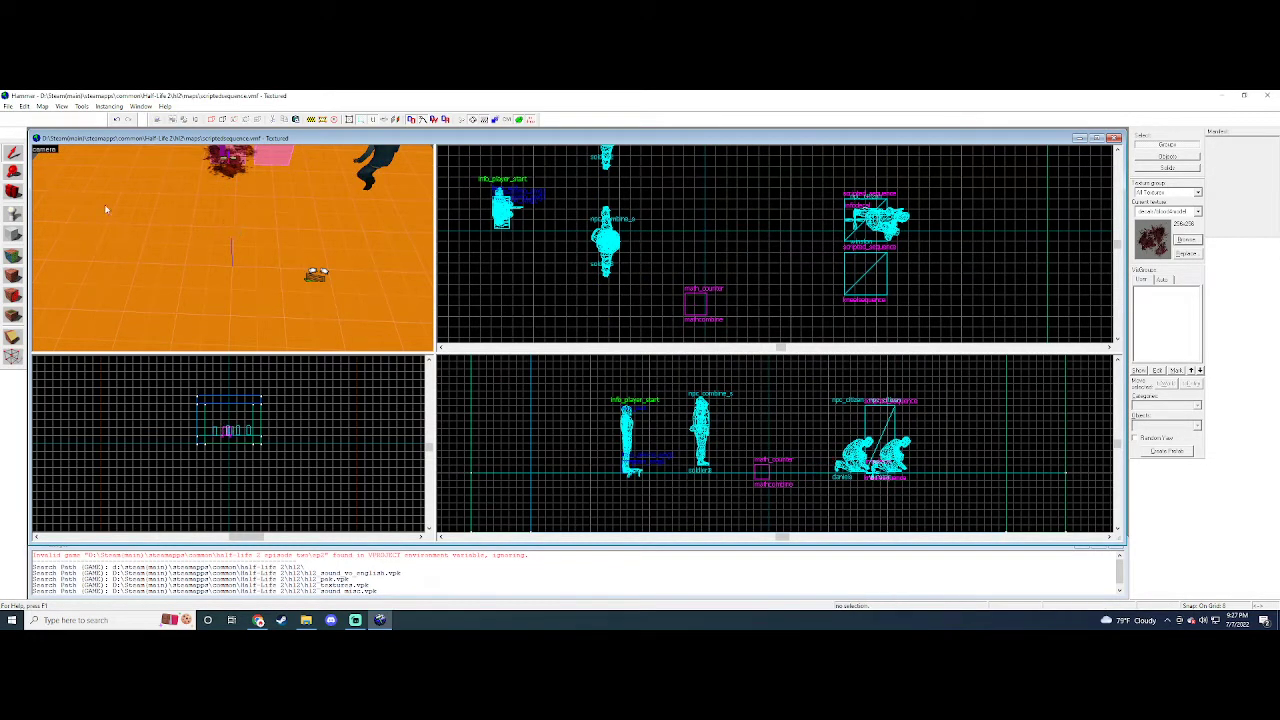
- Compile the map with BSP on Normal and VIS and RAD on Fast, and launch it in the game
{"action": "key", "text": "z"}
{"action": "key", "text": "w"}
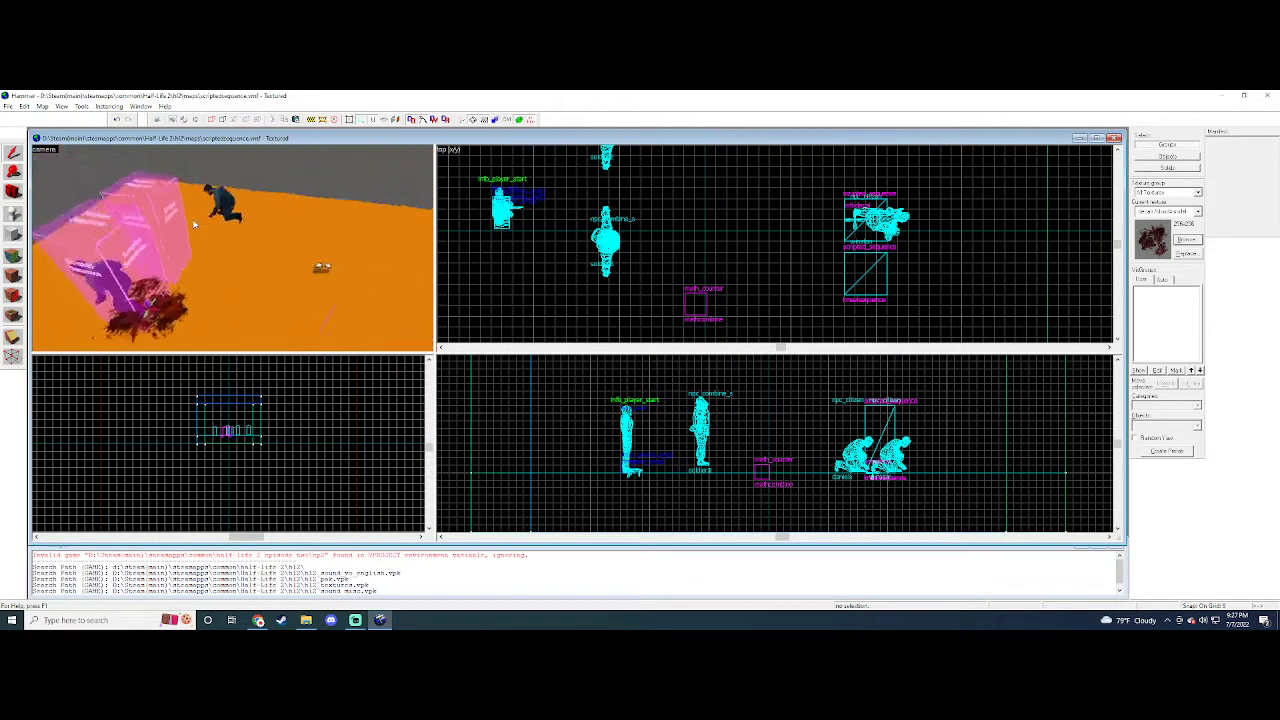
{"action": "key", "text": "s"}
{"action": "key", "text": "z"}
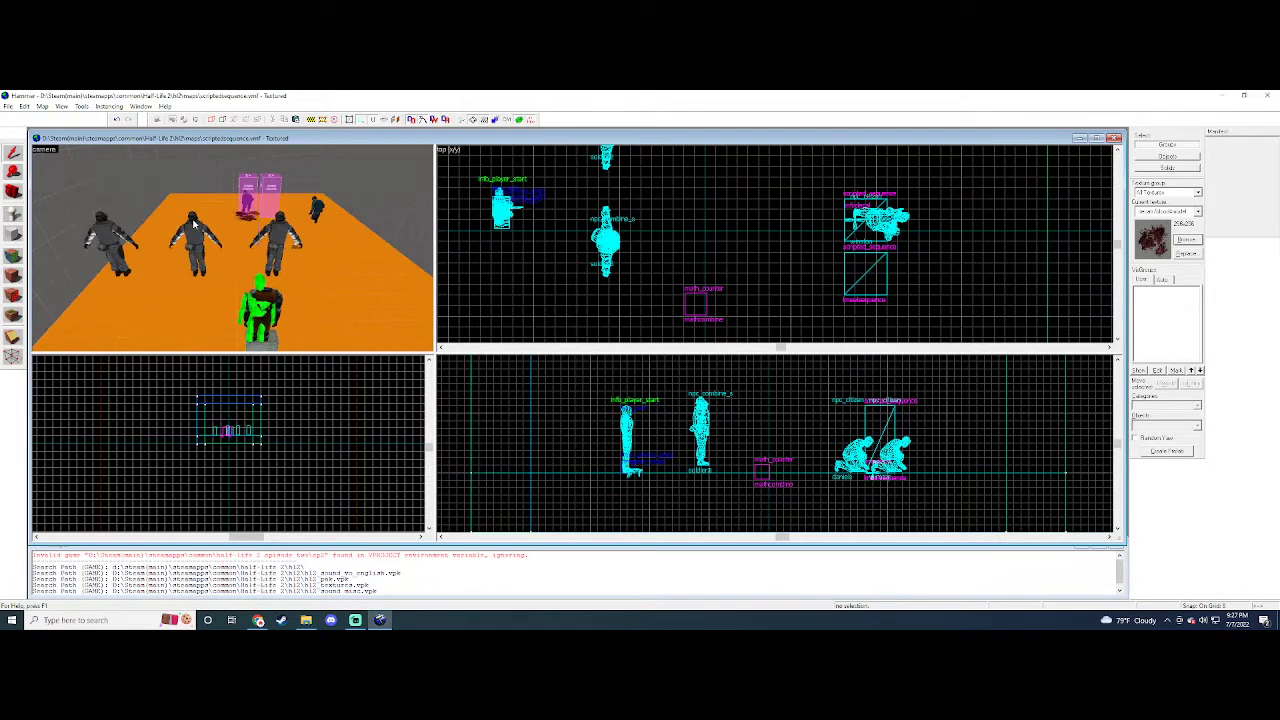
{"action": "left_click", "coordinate": [8, 105]}
{"action": "left_click", "coordinate": [40, 213]}
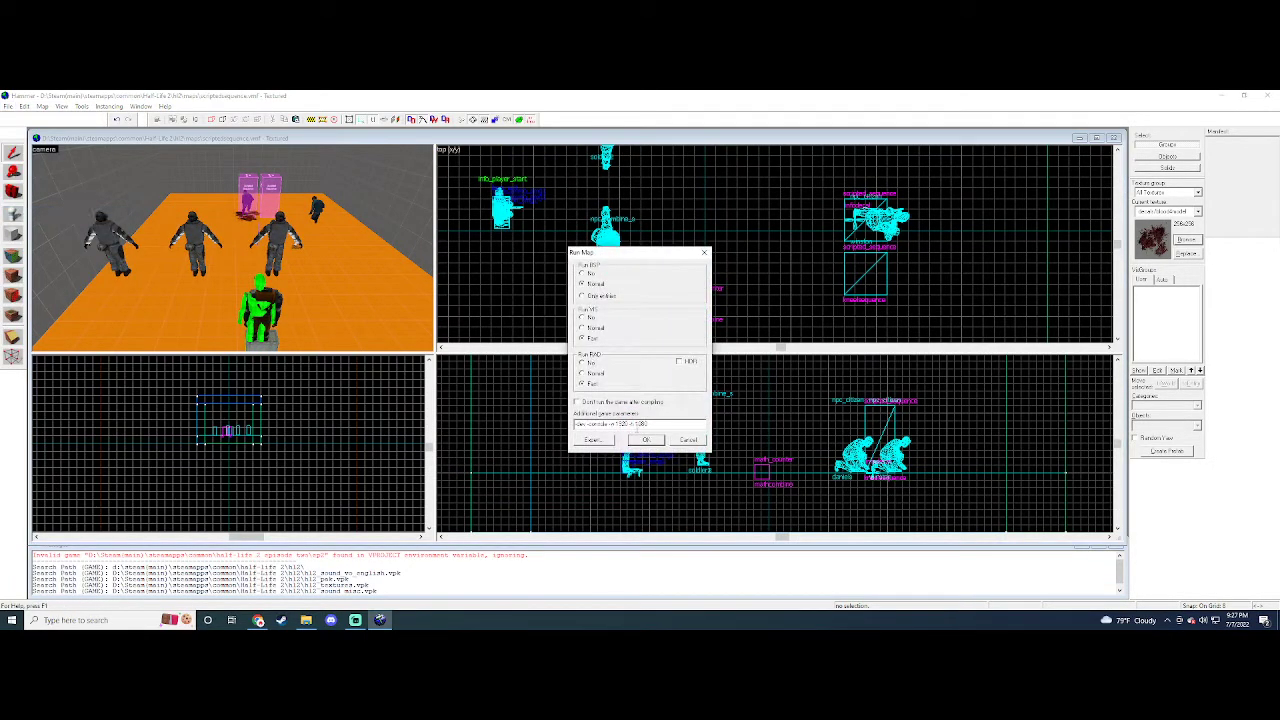
{"action": "left_click", "coordinate": [645, 438]}
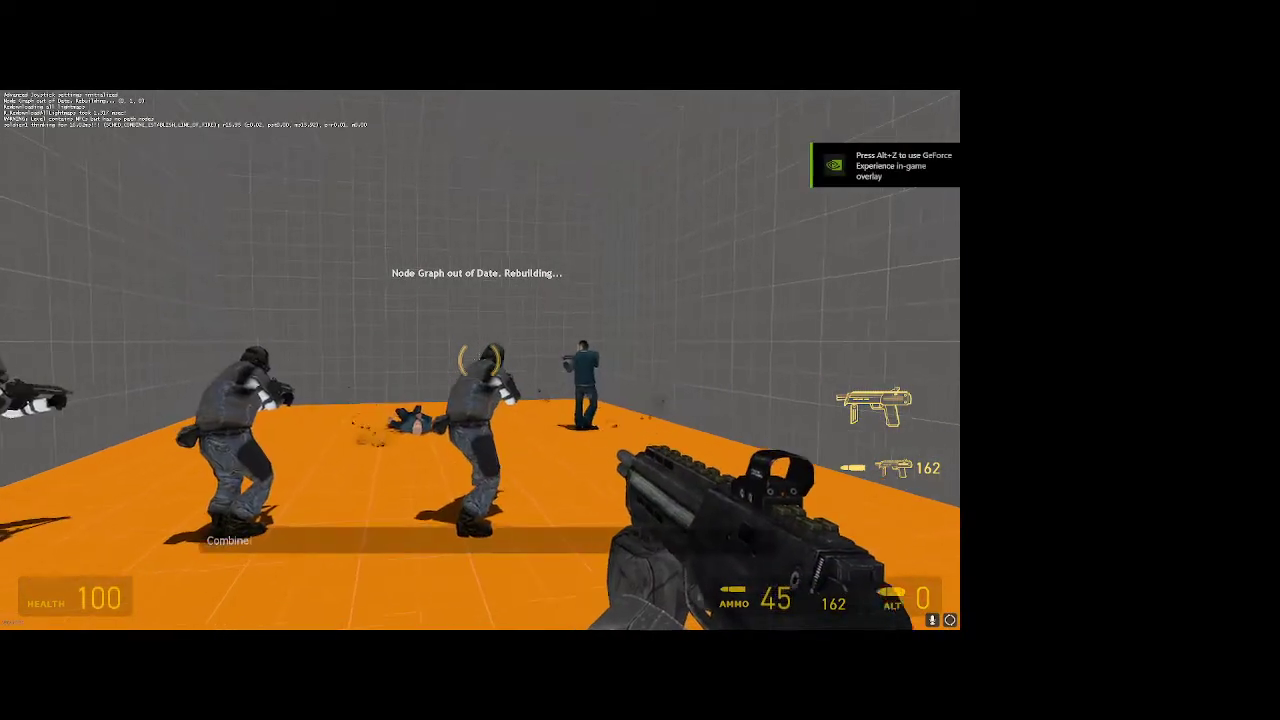
- Test the scripted scene in the game by shooting the three Combine soldiers
{"action": "left_click", "coordinate": [480, 362]}
{"action": "left_click", "coordinate": [480, 362]}
{"action": "left_click", "coordinate": [480, 362]}
{"action": "left_click", "coordinate": [480, 362]}
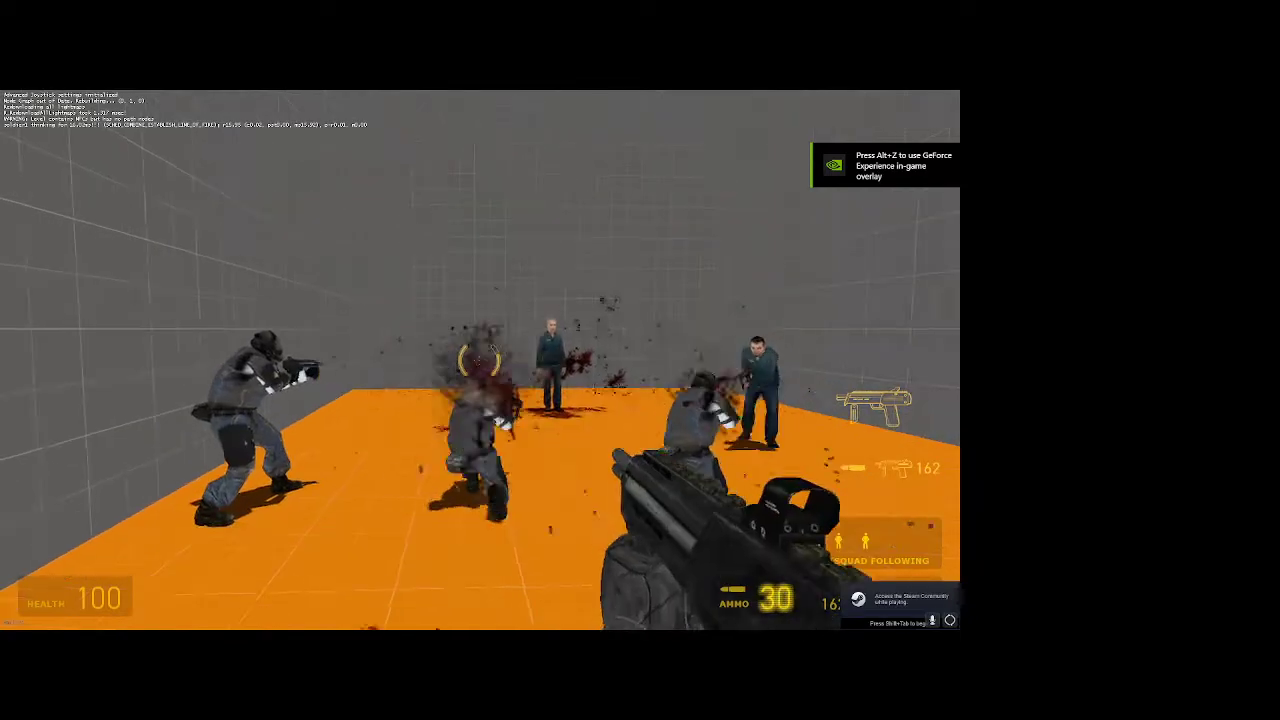
{"action": "left_click", "coordinate": [480, 362]}
{"action": "left_click", "coordinate": [480, 362]}
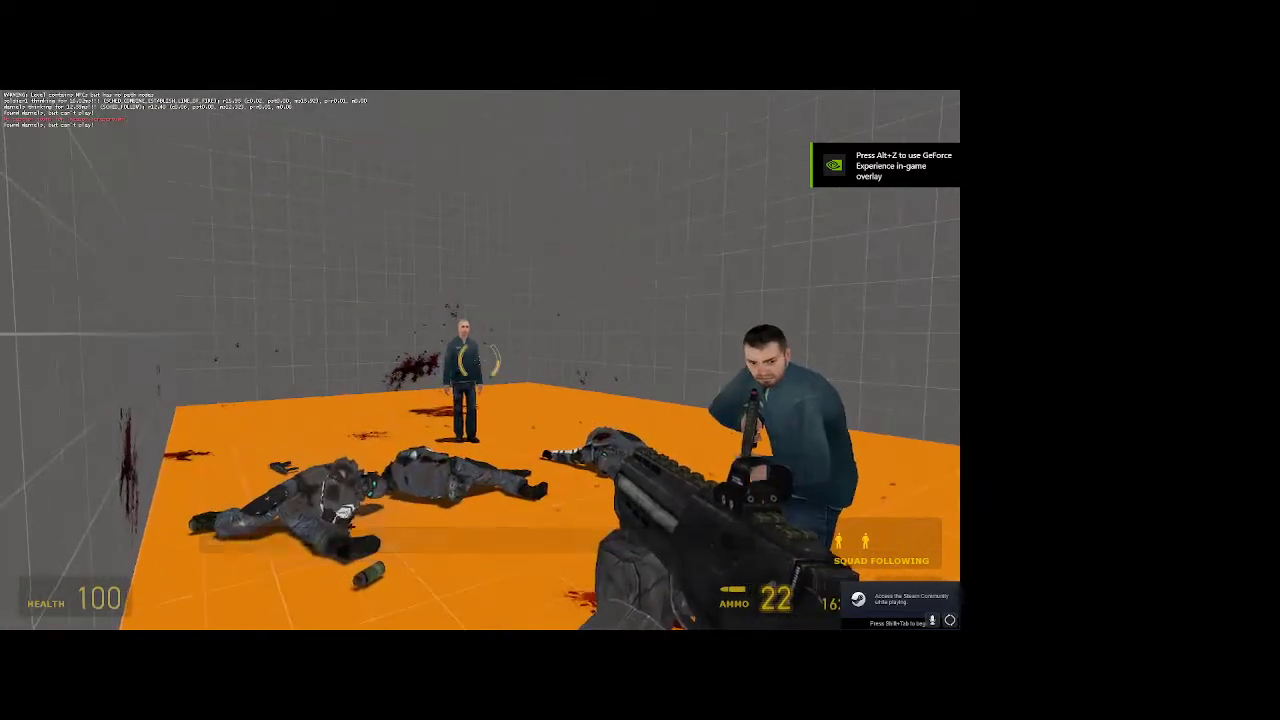
- Bring up the developer console and quit the game to return to the map editor
{"action": "key", "text": "5"}
{"action": "key", "text": "grave"}
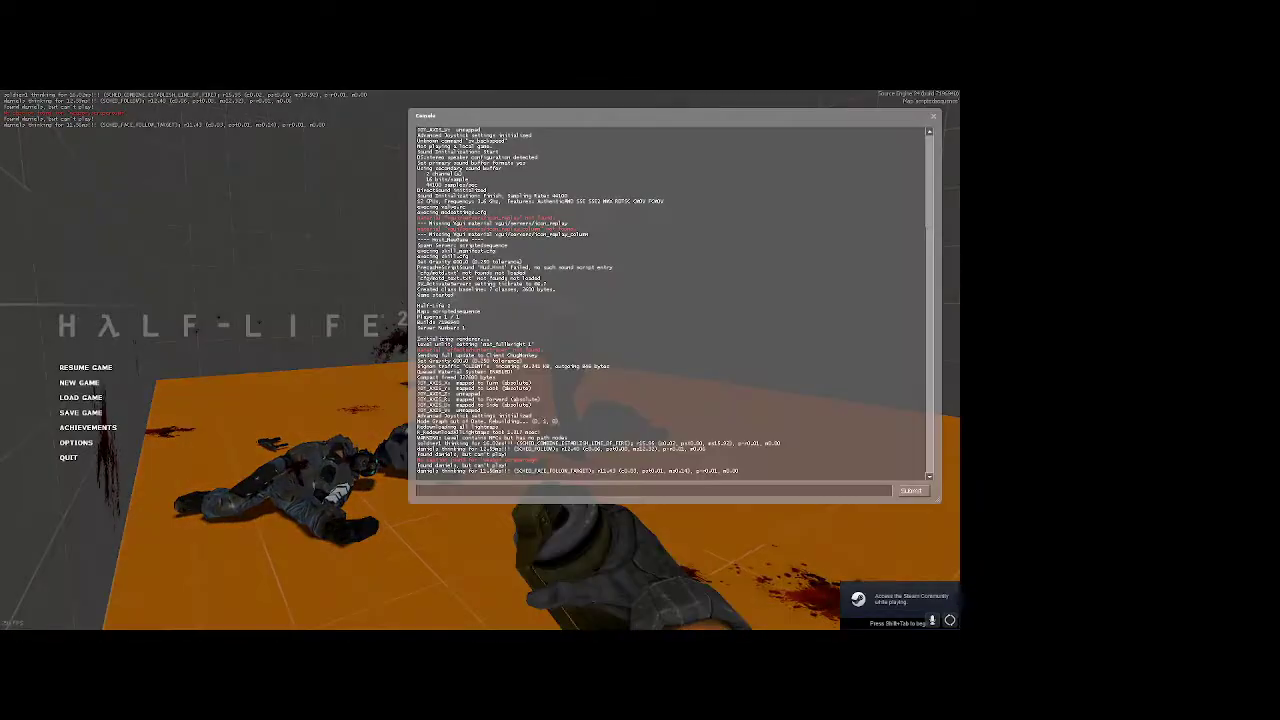
{"action": "left_click", "coordinate": [103, 463]}
{"action": "left_click", "coordinate": [491, 380]}
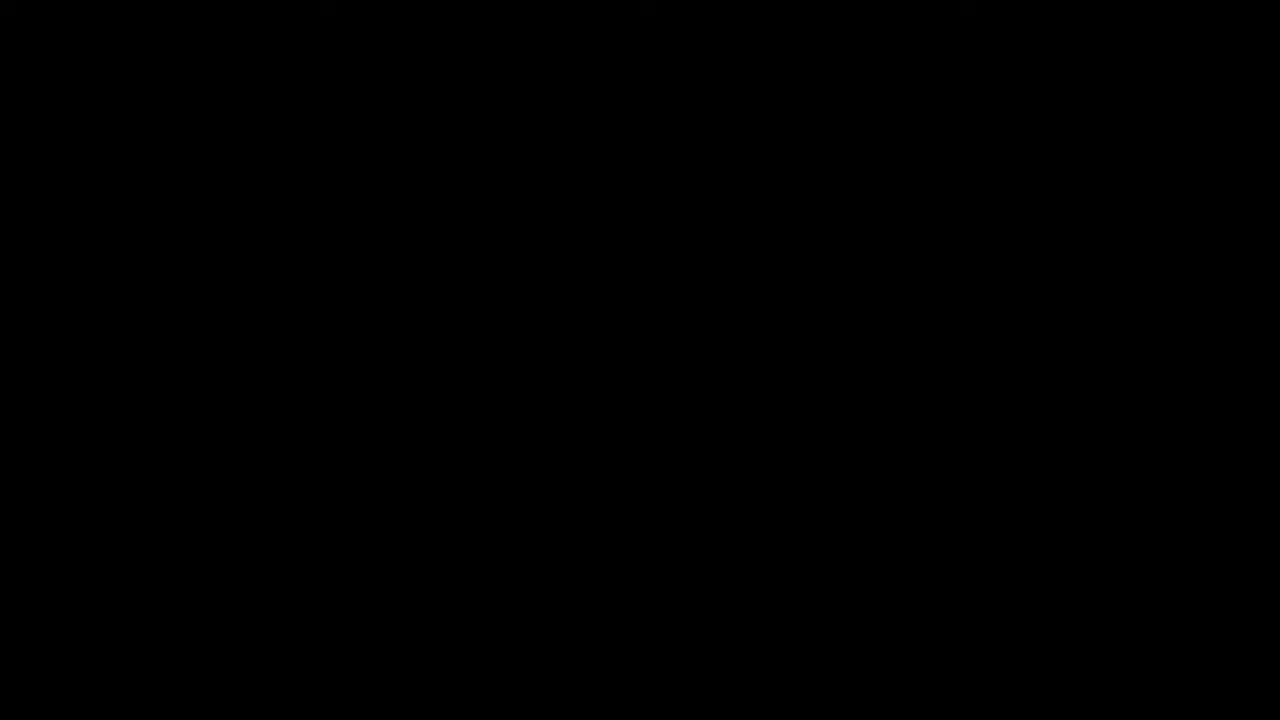
- Examine the properties of the wounded citizen winston, including Sleep State and Enemy Filter, down to the end of the list
{"action": "key", "text": "z"}
{"action": "key", "text": "w"}
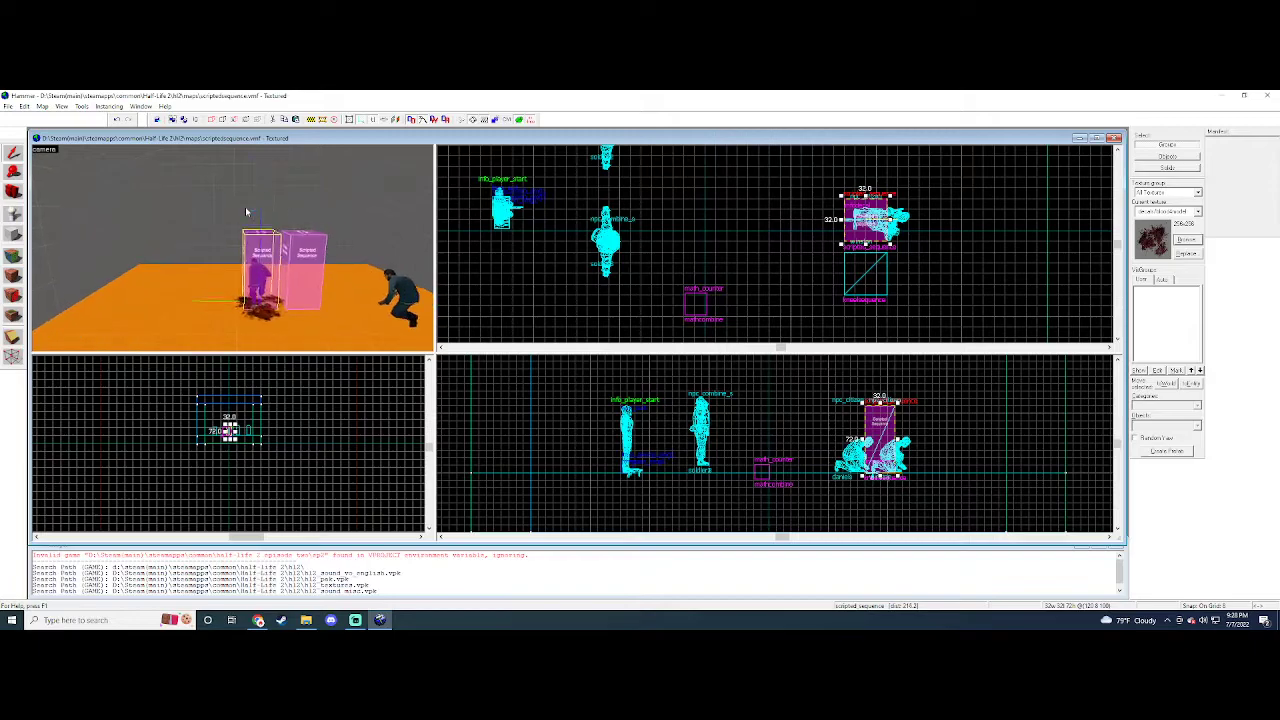
{"action": "key", "text": "s"}
{"action": "key", "text": "a"}
{"action": "double_click", "coordinate": [194, 280]}
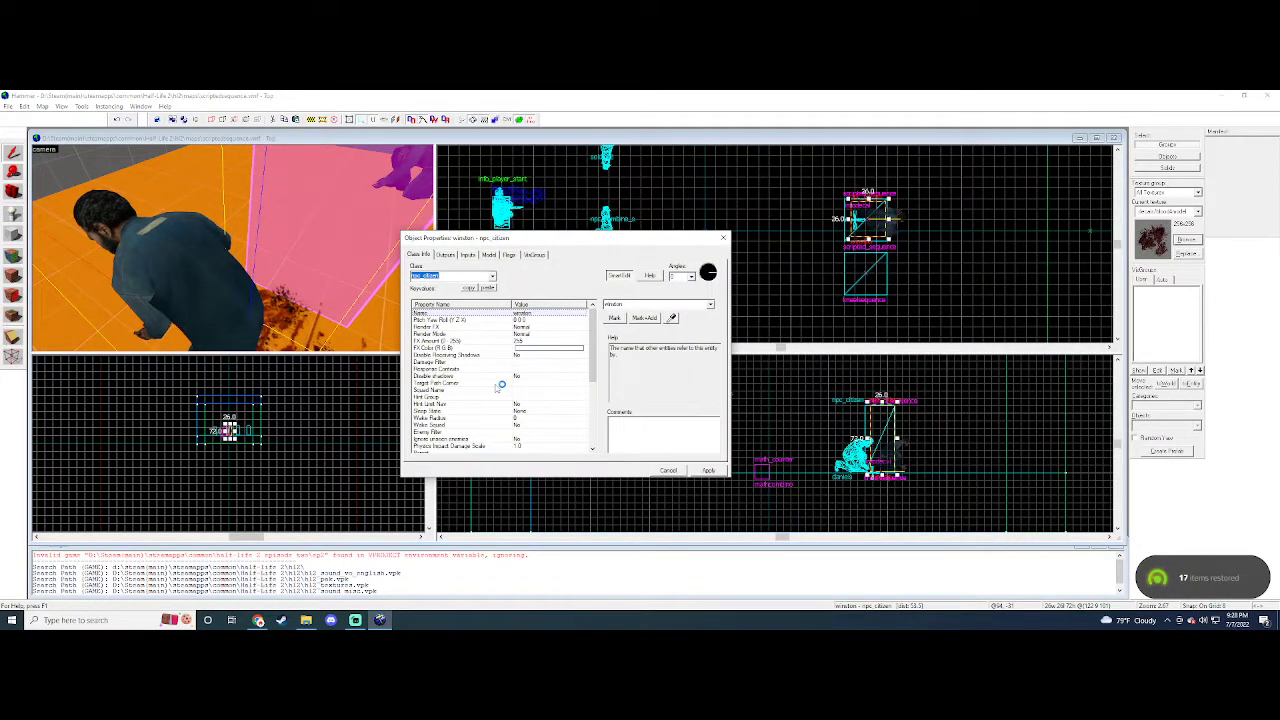
{"action": "left_click", "coordinate": [528, 411]}
{"action": "scroll", "coordinate": [532, 405], "scroll_direction": "down", "scroll_amount": 3}
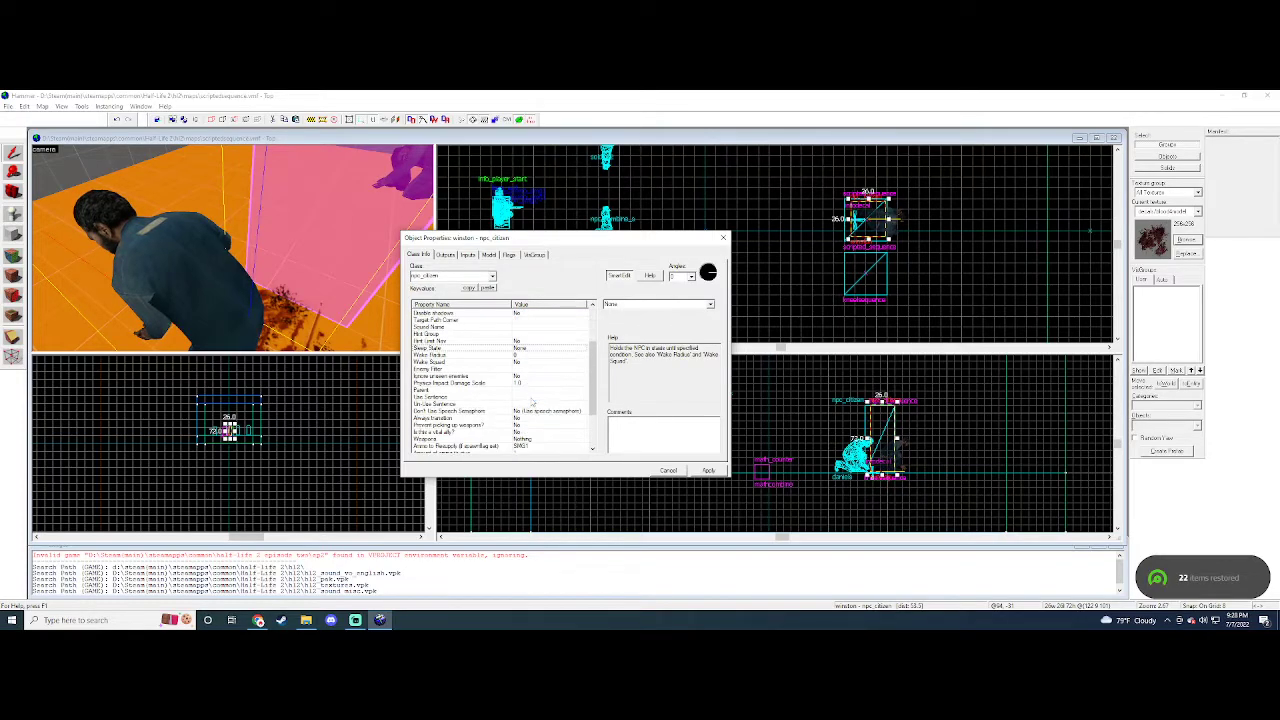
{"action": "left_click", "coordinate": [533, 370]}
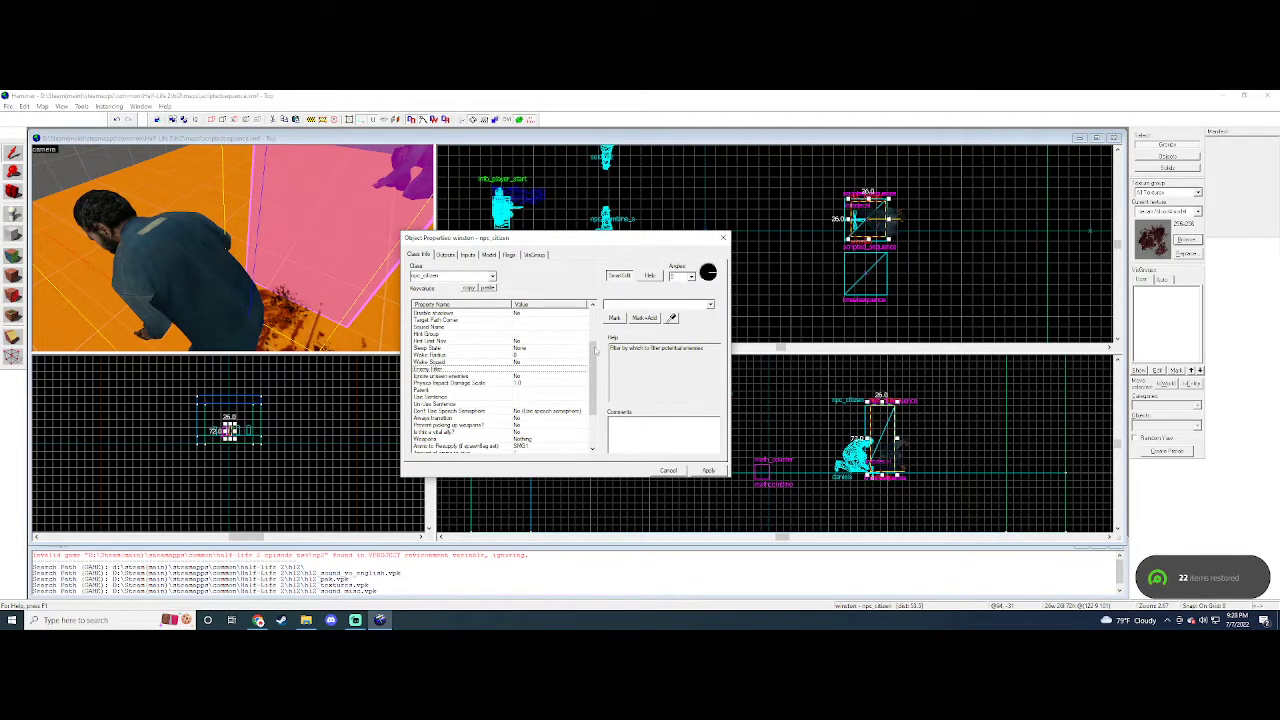
{"action": "left_click", "coordinate": [709, 304]}
{"action": "left_click", "coordinate": [709, 304]}
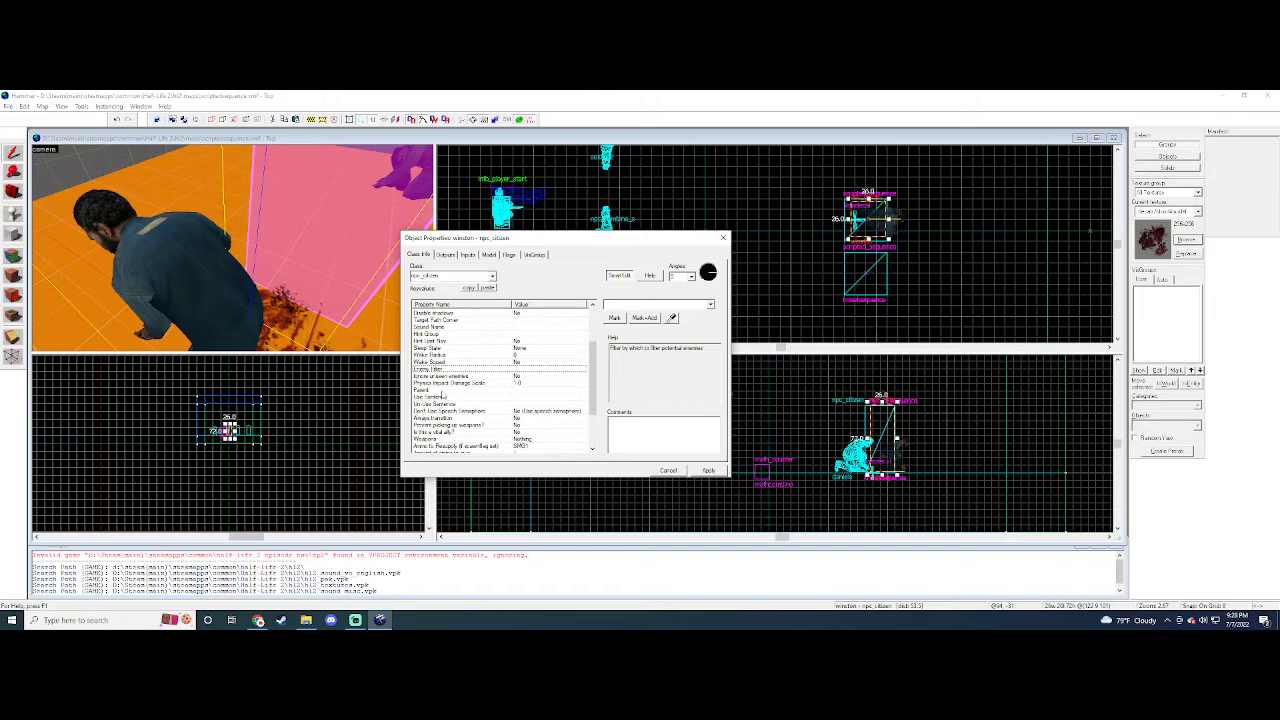
{"action": "scroll", "coordinate": [443, 396], "scroll_direction": "down", "scroll_amount": 1}
{"action": "scroll", "coordinate": [459, 390], "scroll_direction": "down", "scroll_amount": 1}
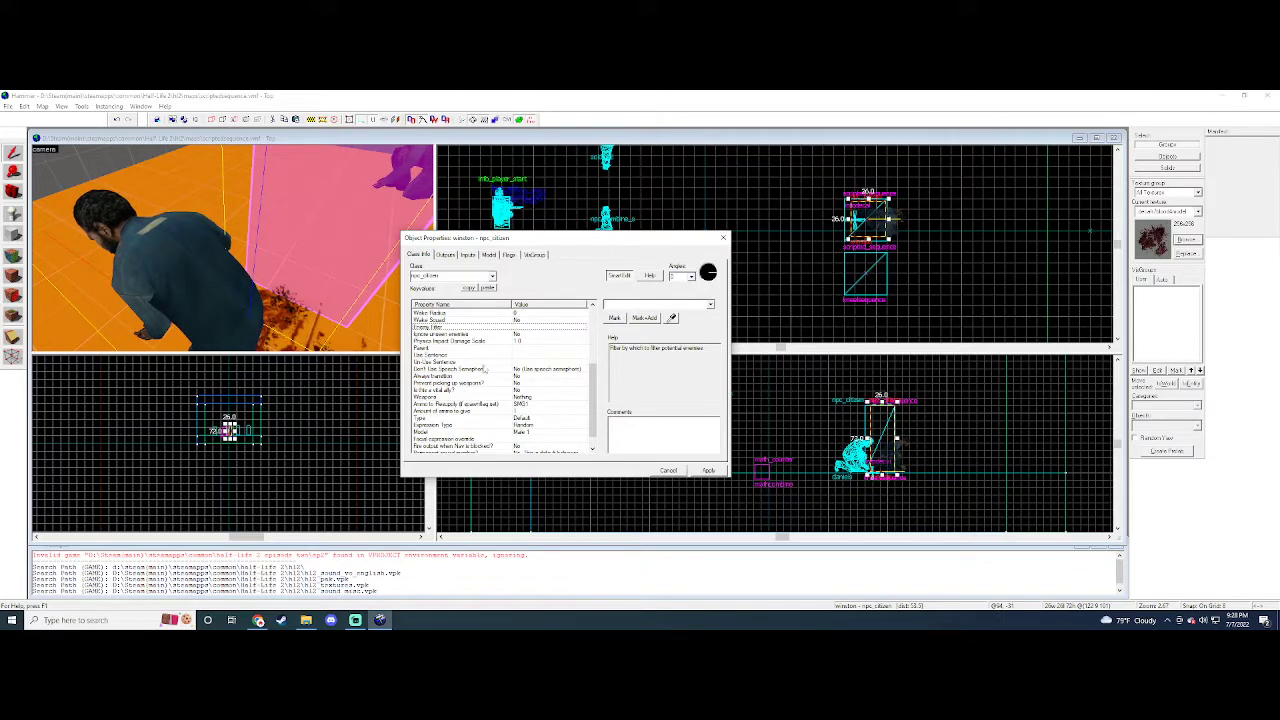
{"action": "scroll", "coordinate": [484, 370], "scroll_direction": "down", "scroll_amount": 1}
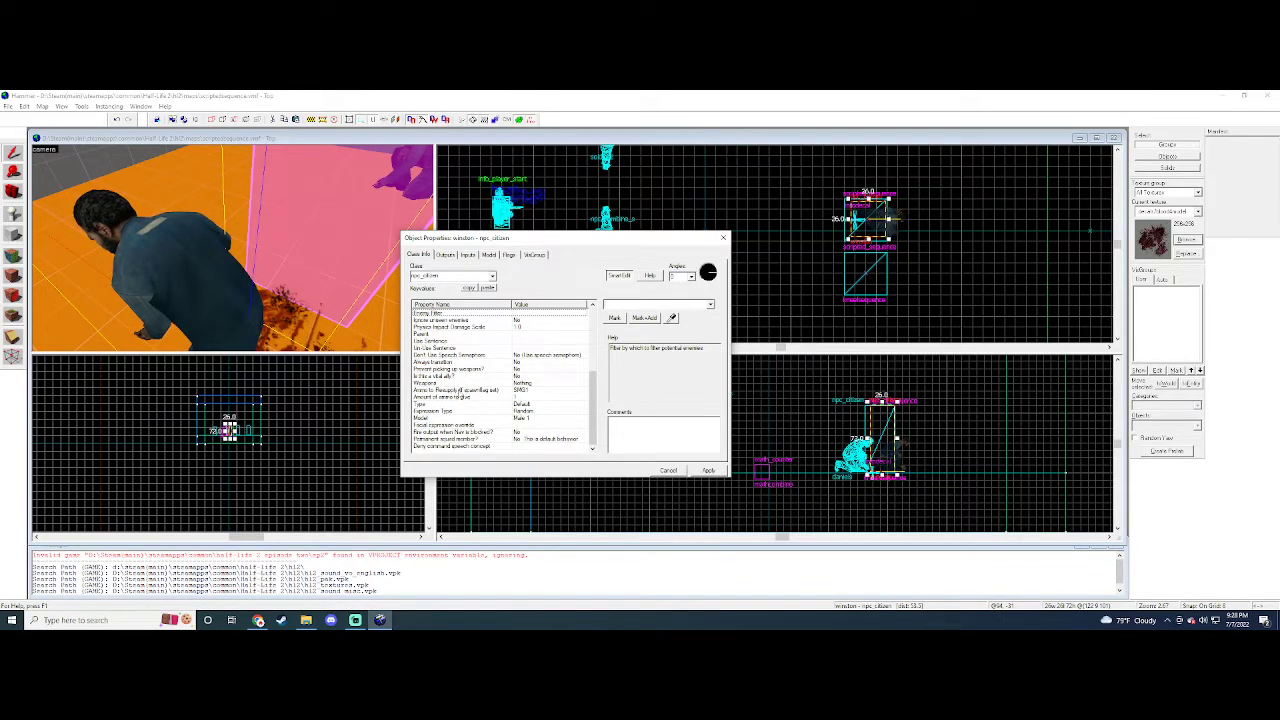
- Examine the properties of a Combine soldier for comparison with the citizen's settings
{"action": "key", "text": "Right"}
{"action": "key", "text": "s"}
{"action": "key", "text": "d"}
{"action": "left_click", "coordinate": [244, 256]}
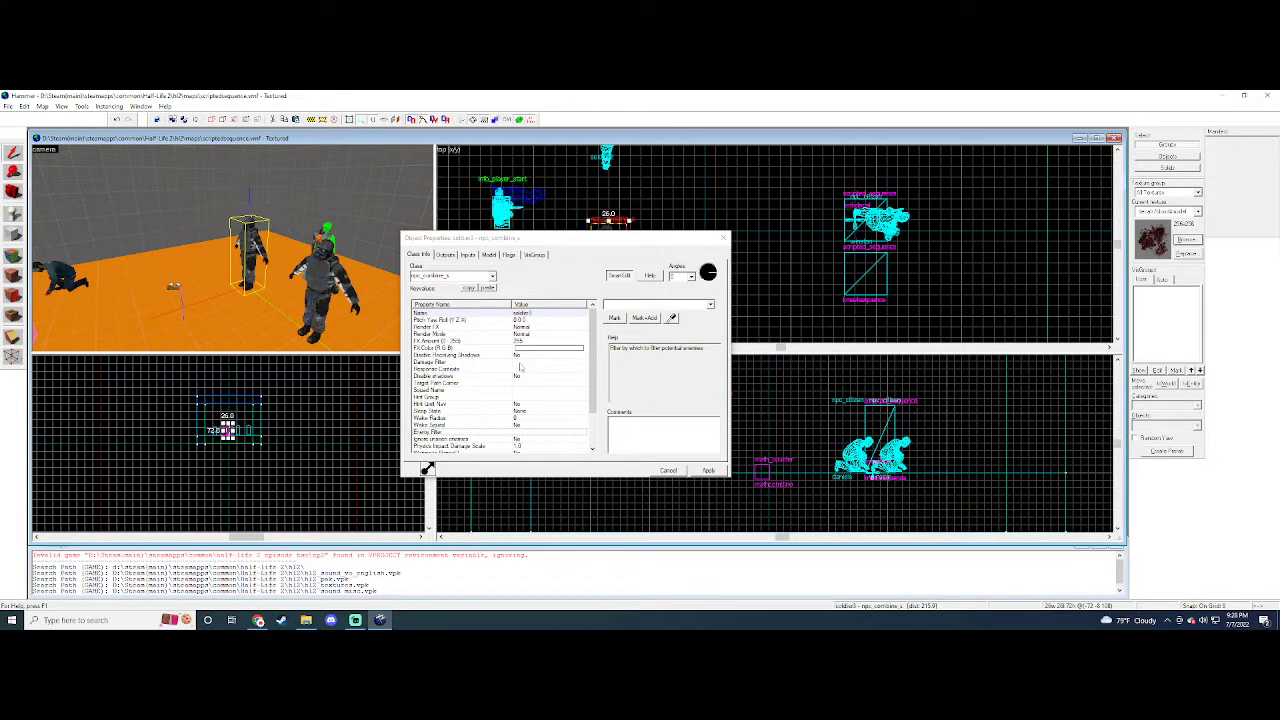
{"action": "scroll", "coordinate": [520, 368], "scroll_direction": "down", "scroll_amount": 3}
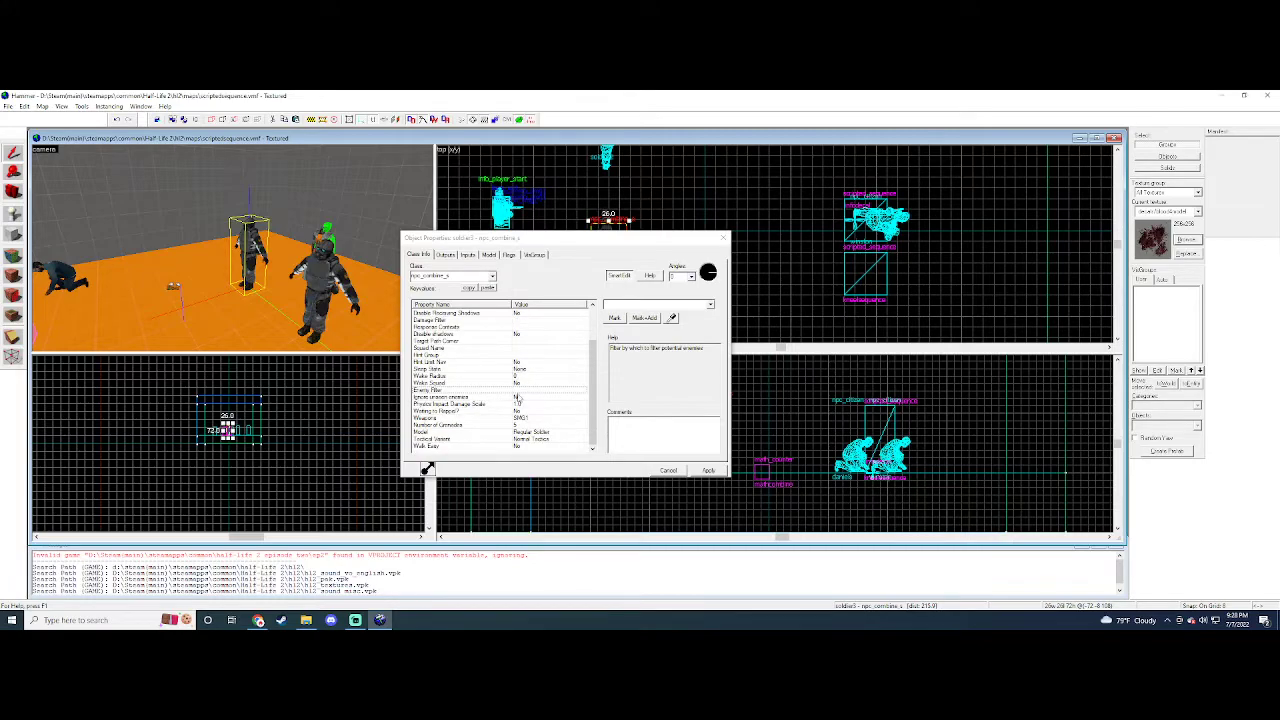
- Place a new entity on the orange floor near the scripted sequences and change its class to ai_relationship
{"action": "key", "text": "a"}
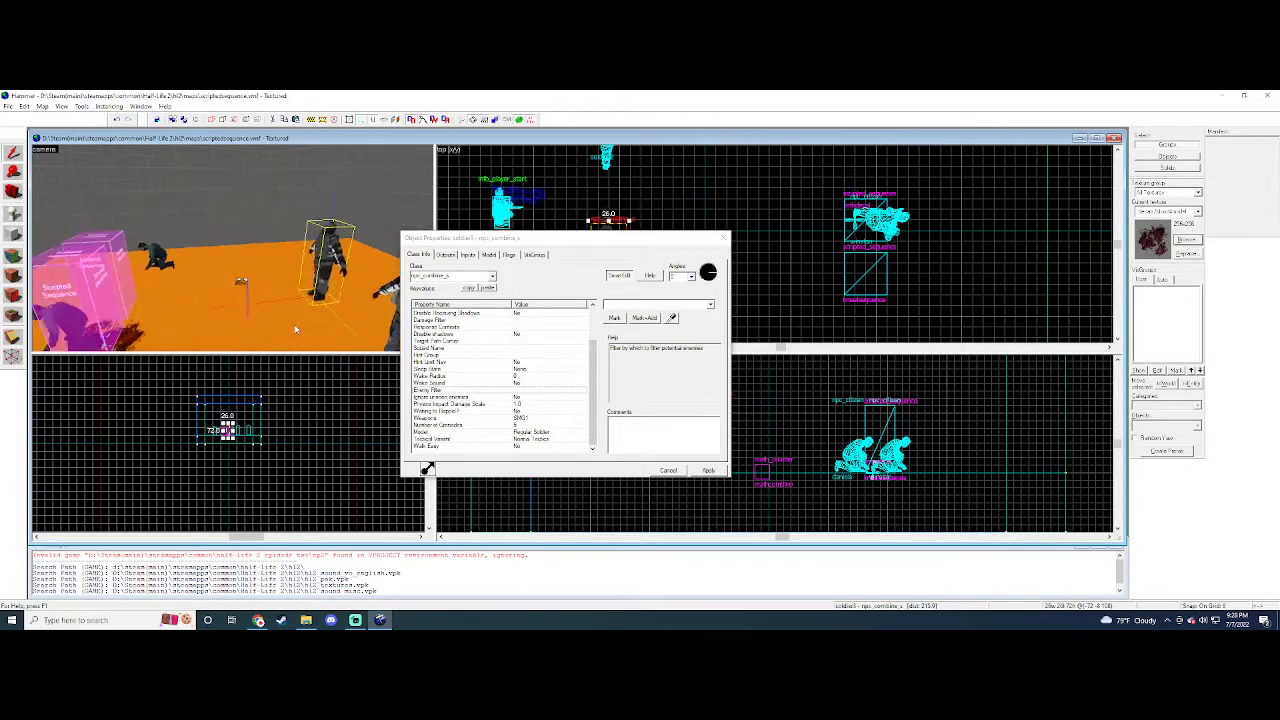
{"action": "key", "text": "s"}
{"action": "left_click", "coordinate": [178, 262]}
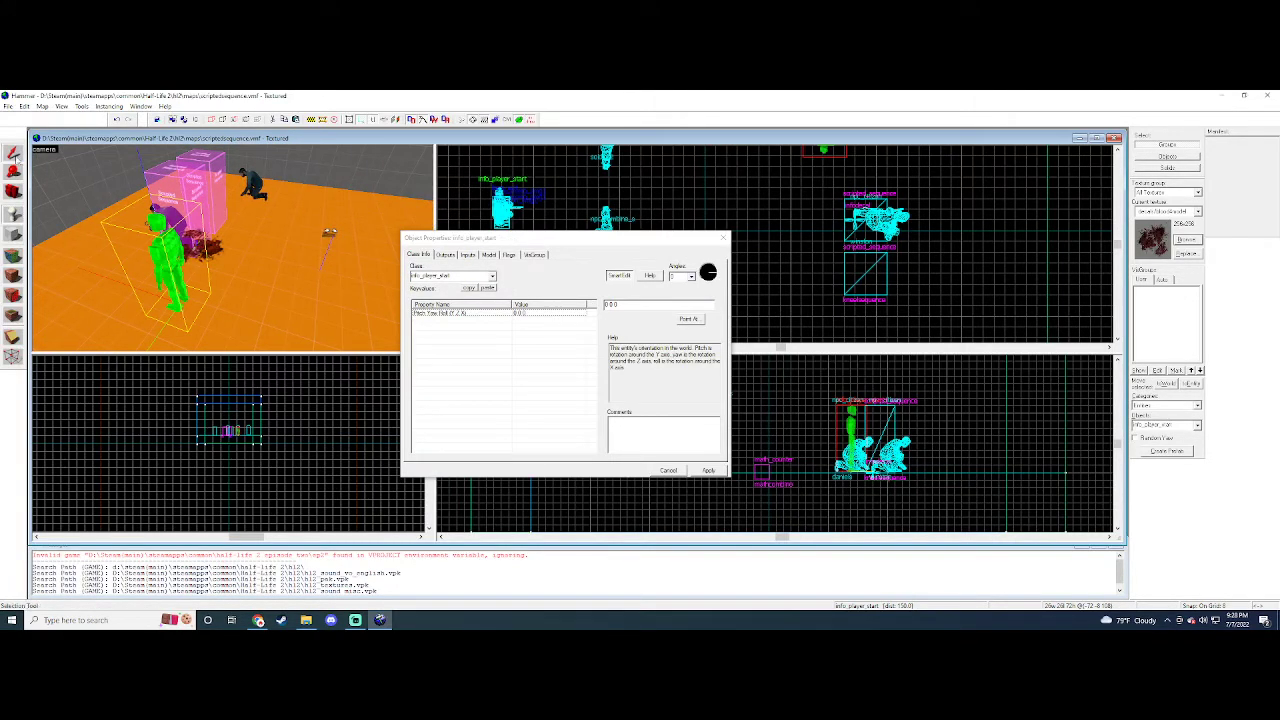
{"action": "left_click", "coordinate": [458, 277]}
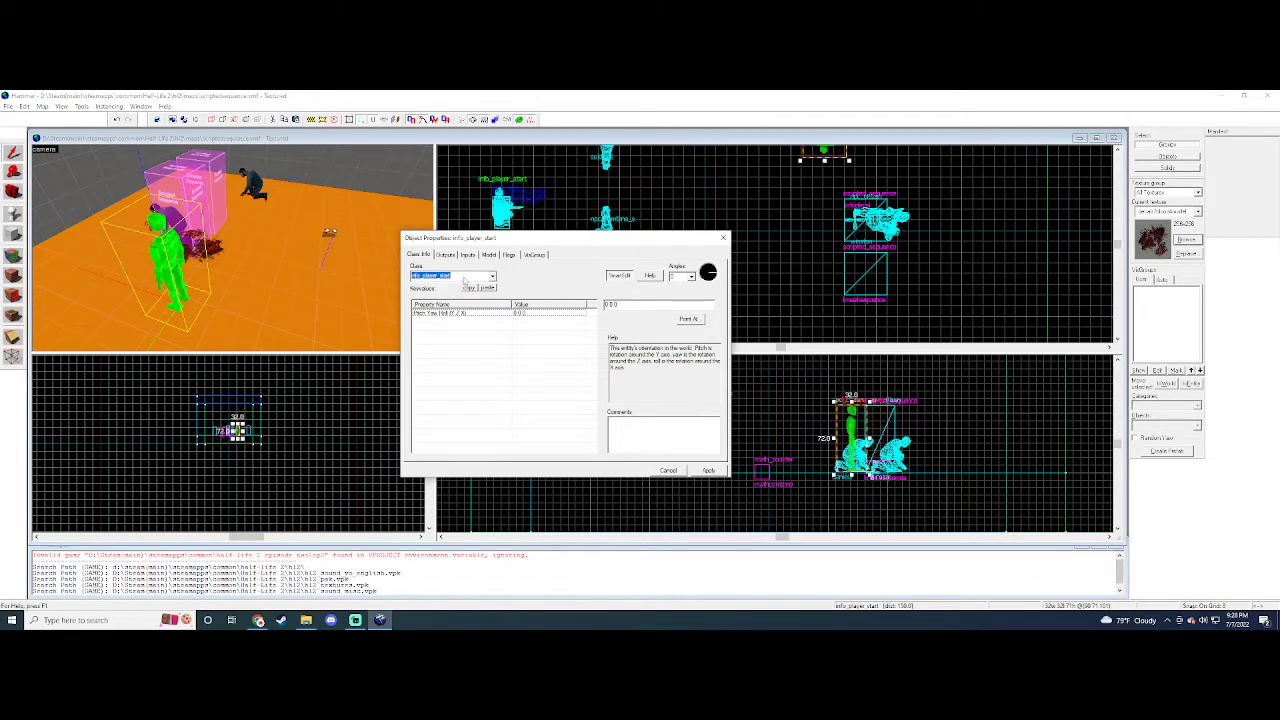
{"action": "key", "text": "BackSpace"}
{"action": "type", "text": "ai_relationship"}
{"action": "key", "text": "Return"}
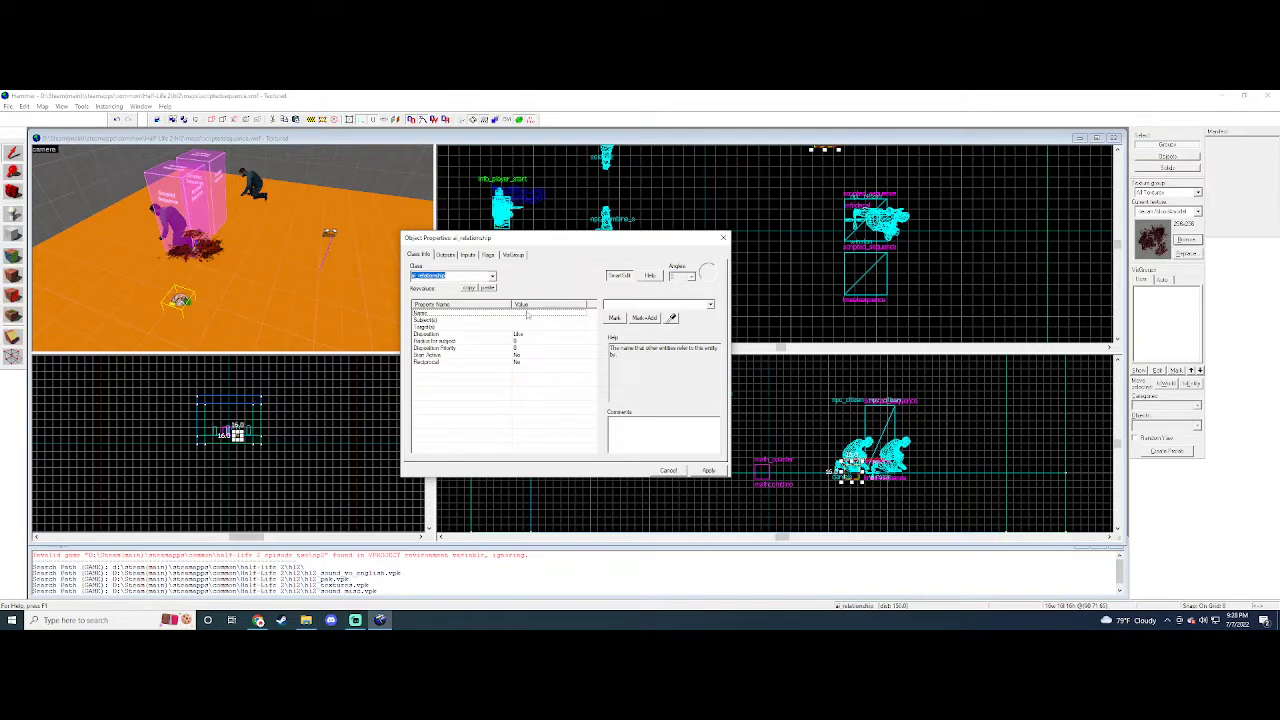
- Pick the Combine soldier soldier2 as the Subject of the ai_relationship
{"action": "left_click", "coordinate": [522, 320]}
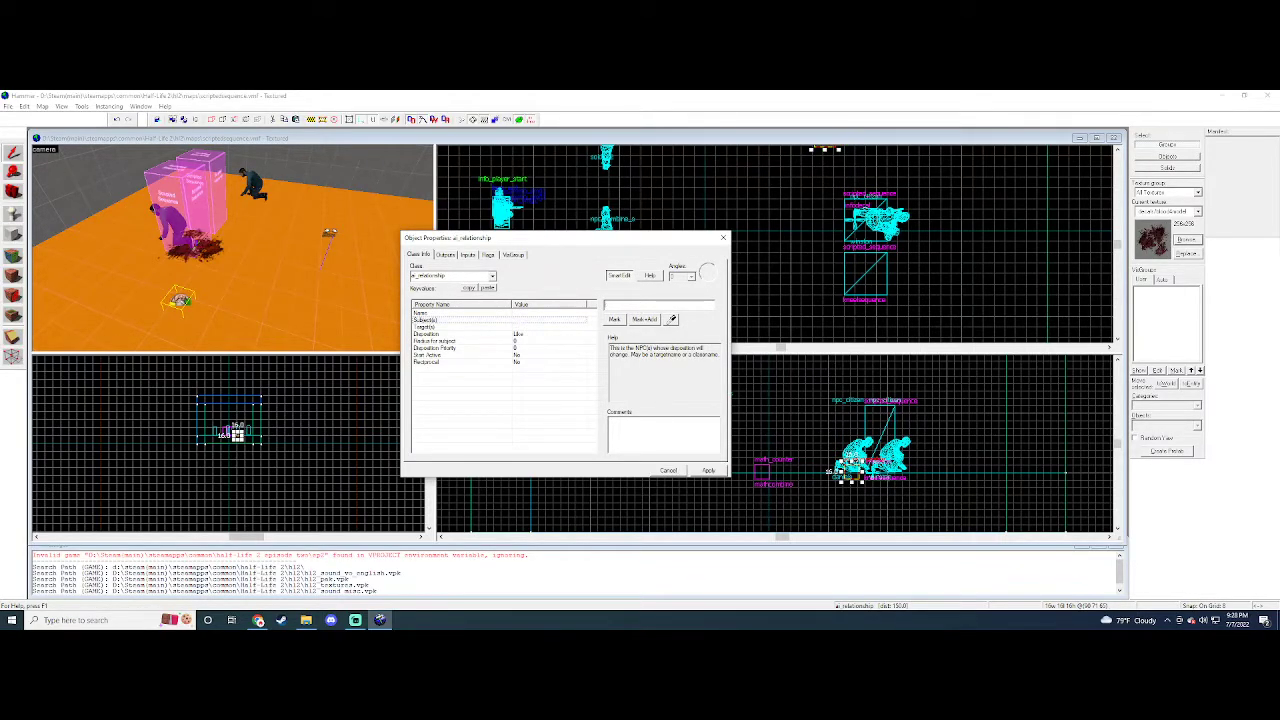
{"action": "left_click", "coordinate": [672, 320]}
{"action": "key", "text": "z"}
{"action": "left_click", "coordinate": [262, 227]}
{"action": "key", "text": "z"}
{"action": "left_click", "coordinate": [627, 307]}
{"action": "left_click", "coordinate": [306, 228]}
{"action": "key", "text": "z"}
{"action": "key", "text": "z"}
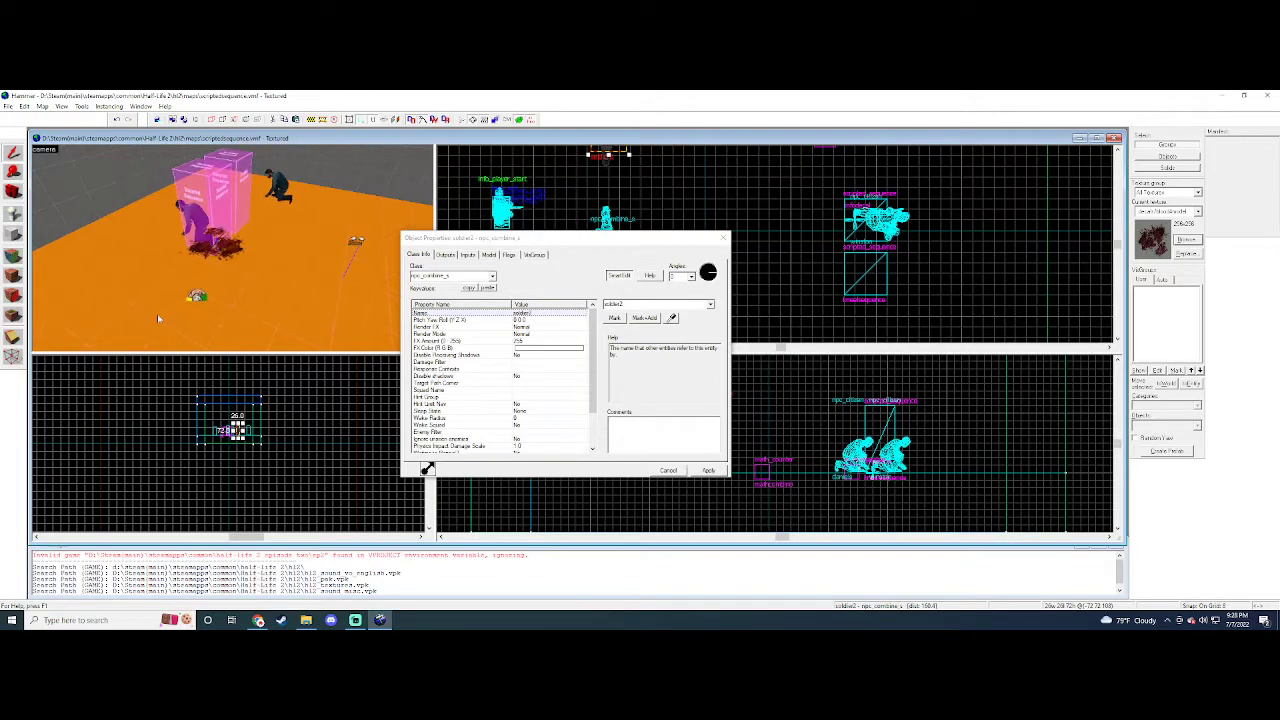
{"action": "left_click", "coordinate": [201, 299]}
{"action": "left_click", "coordinate": [549, 320]}
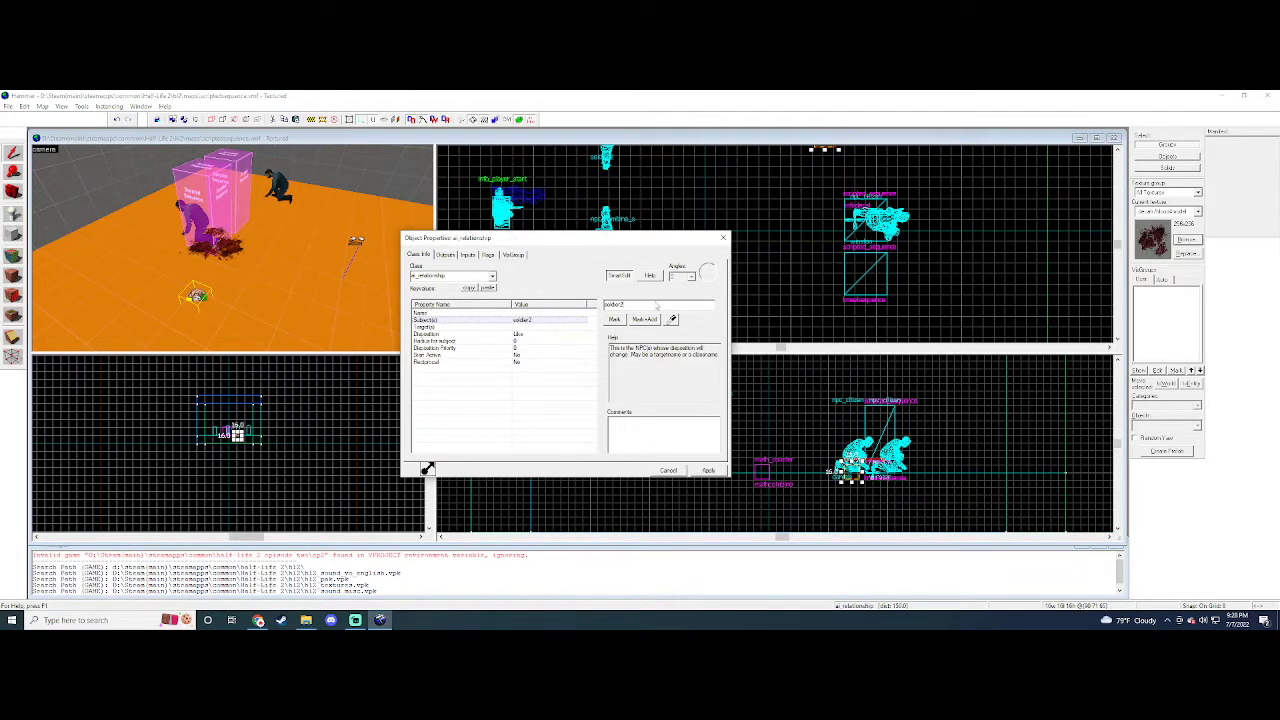
- Set the Subject of the ai_relationship to the class npc_combine_s
{"action": "double_click", "coordinate": [620, 304]}
{"action": "key", "text": "BackSpace"}
{"action": "type", "text": "npc"}
{"action": "key", "text": "Return"}
- Pick the wounded citizen winston in the 3D view as the Target of the ai_relationship
{"action": "left_click", "coordinate": [543, 327]}
{"action": "key", "text": "Up"}
{"action": "key", "text": "w"}
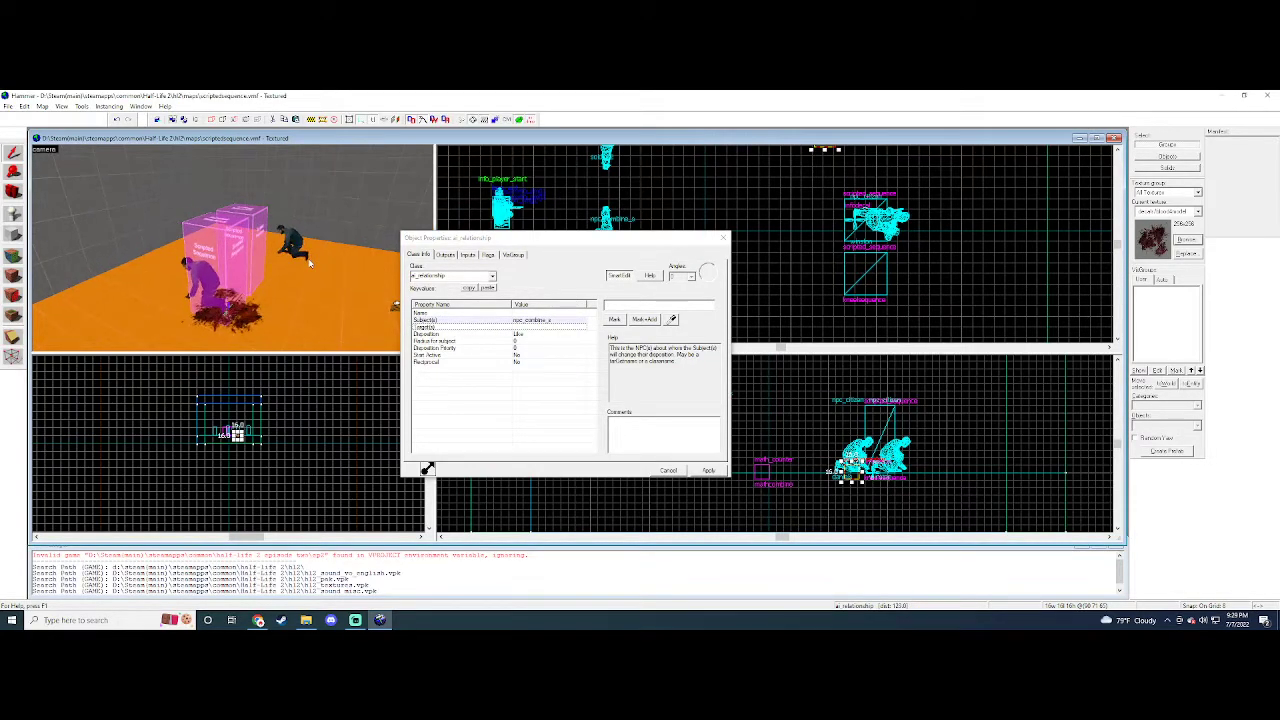
{"action": "key", "text": "Down"}
{"action": "key", "text": "a"}
{"action": "key", "text": "Right"}
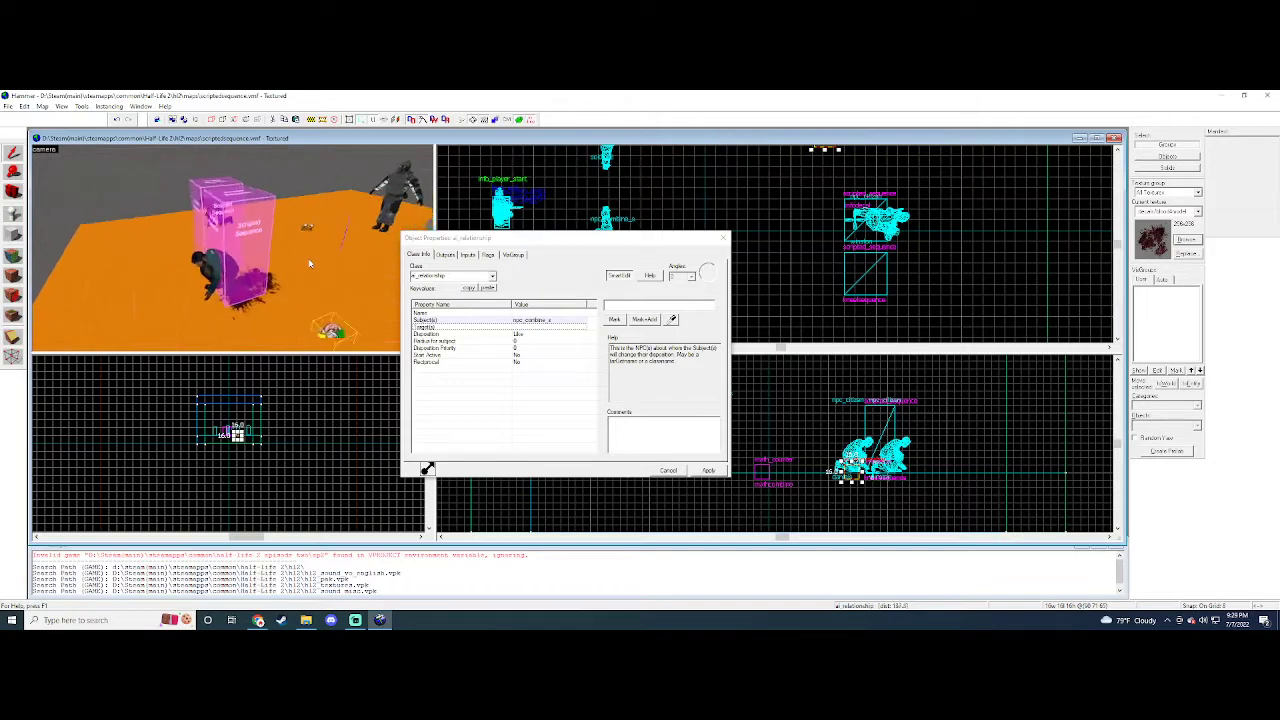
{"action": "key", "text": "w"}
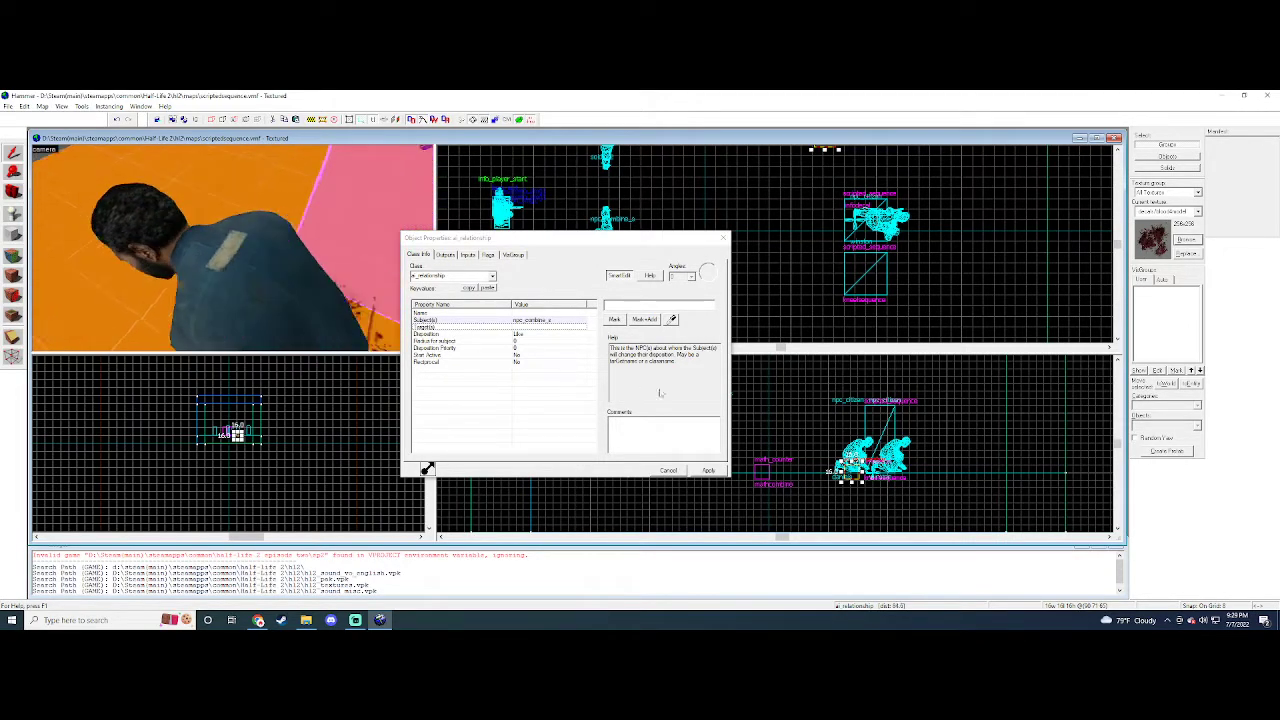
{"action": "left_click", "coordinate": [671, 319]}
{"action": "left_click", "coordinate": [338, 318]}
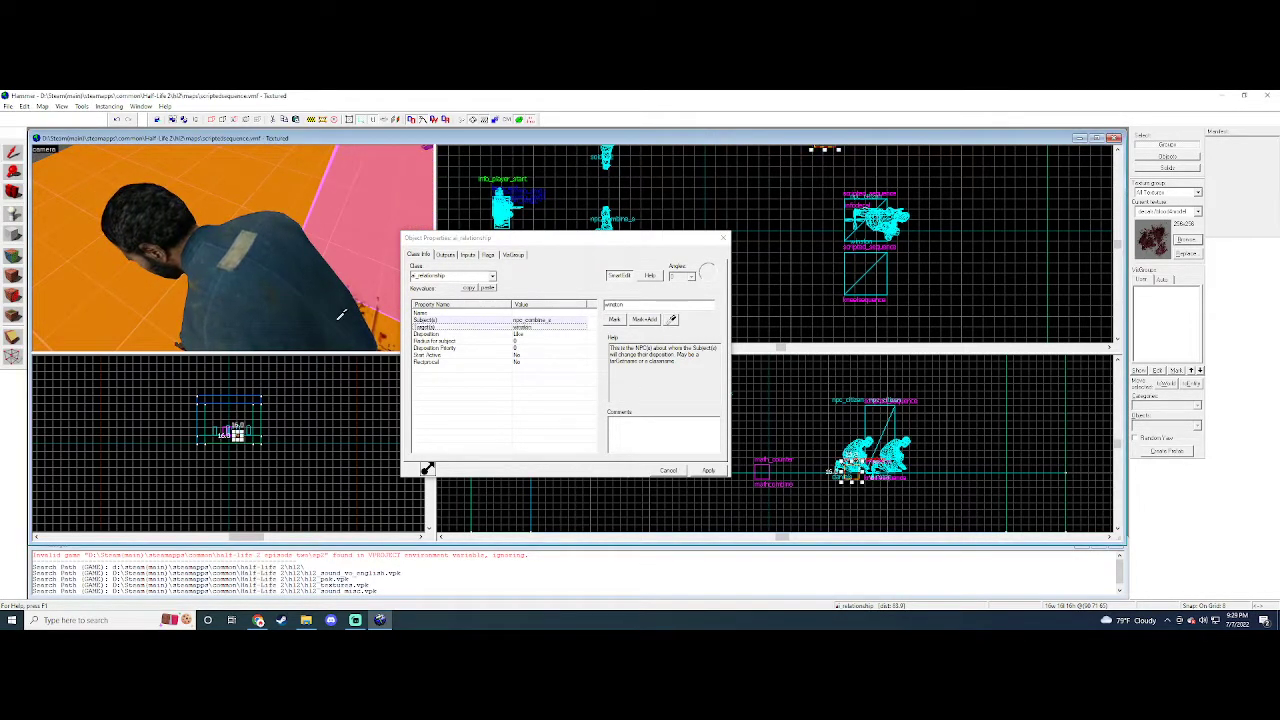
- Set both Start Active and Reciprocal to Yes for the ai_relationship
{"action": "key", "text": "s"}
{"action": "key", "text": "Right"}
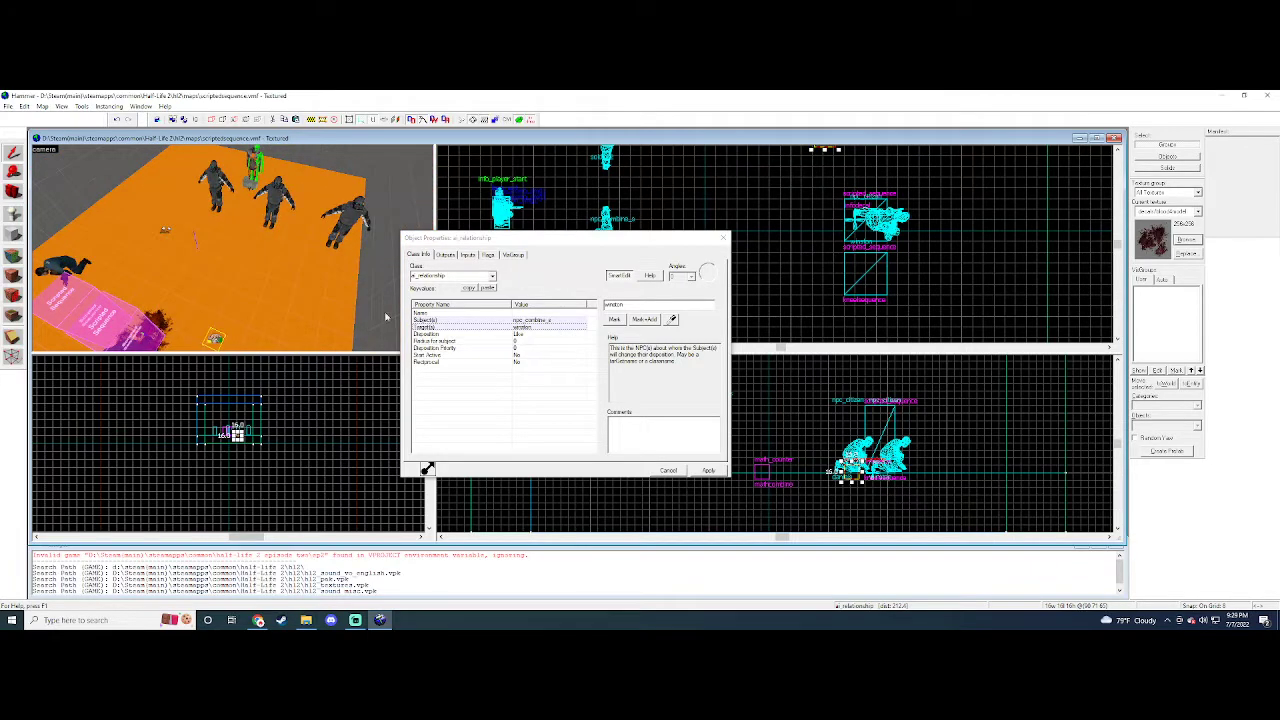
{"action": "key", "text": "Down"}
{"action": "left_click", "coordinate": [542, 341]}
{"action": "left_click", "coordinate": [531, 356]}
{"action": "left_click", "coordinate": [709, 304]}
{"action": "left_click", "coordinate": [663, 320]}
{"action": "left_click", "coordinate": [533, 362]}
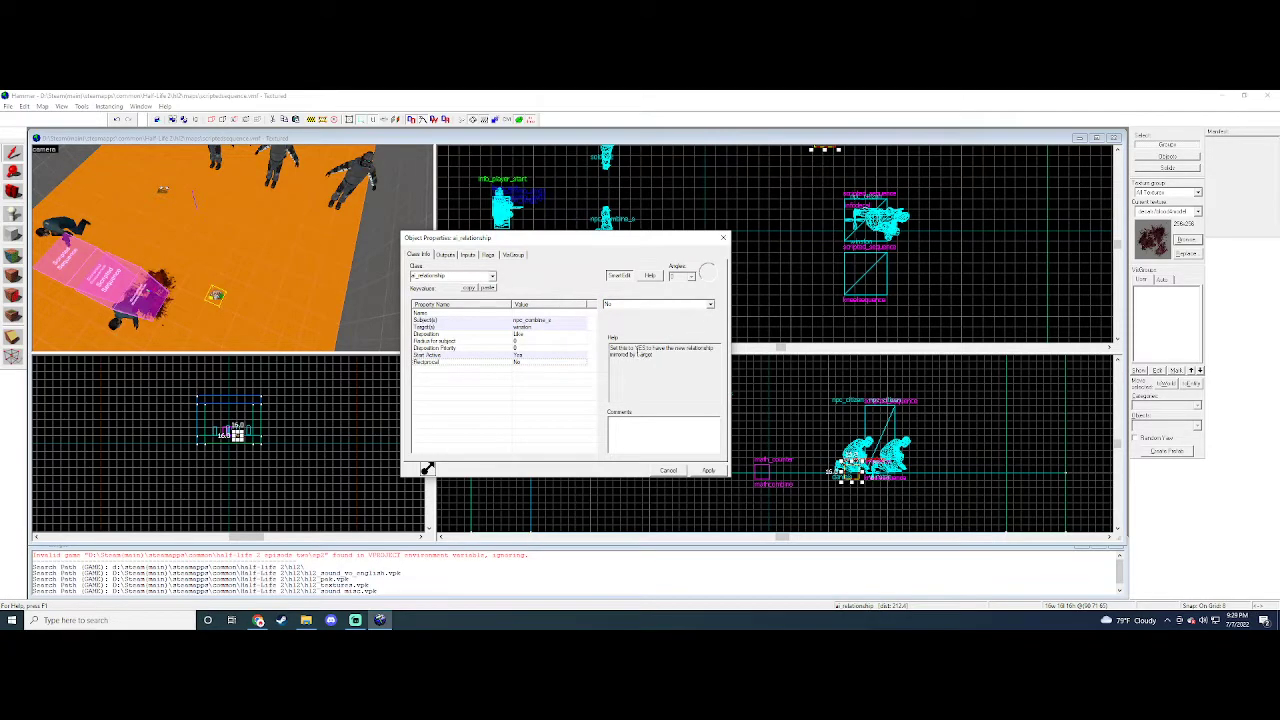
{"action": "left_click", "coordinate": [709, 304]}
{"action": "left_click", "coordinate": [663, 320]}
{"action": "left_click", "coordinate": [353, 316]}
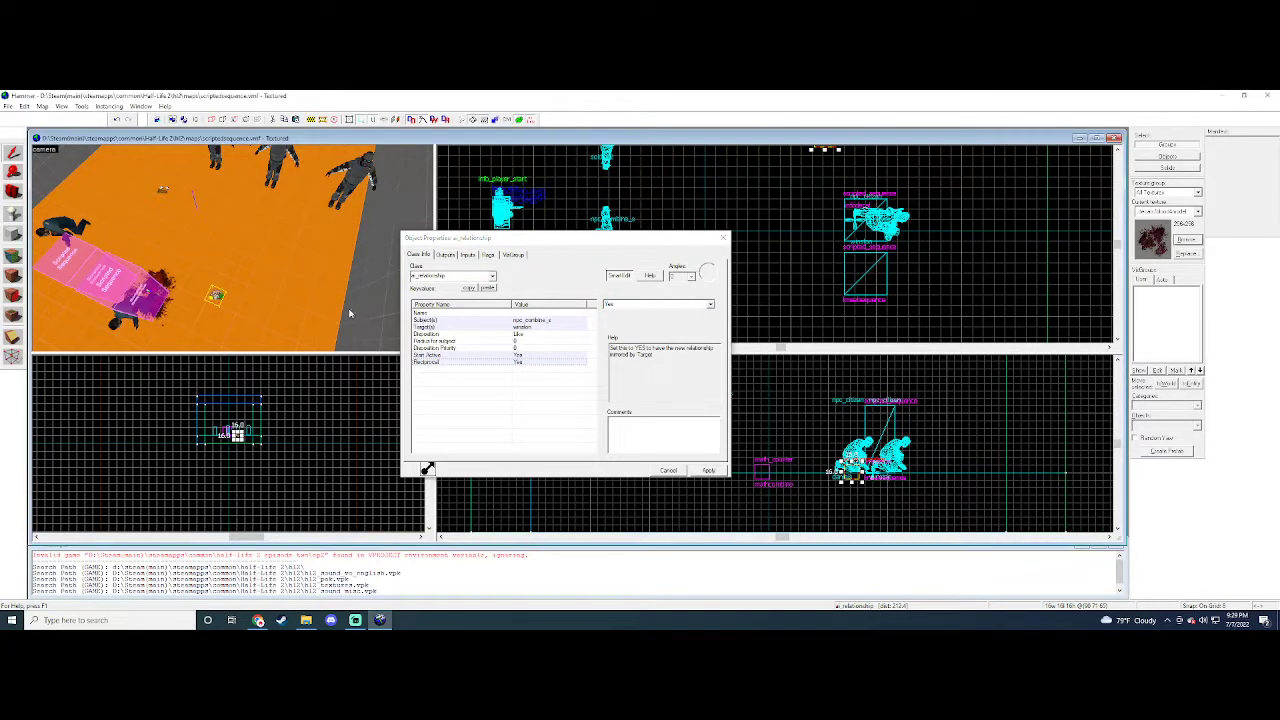
- Review the flags of the ai_relationship and its Start Active, Target and Disposition properties
{"action": "key", "text": "Left"}
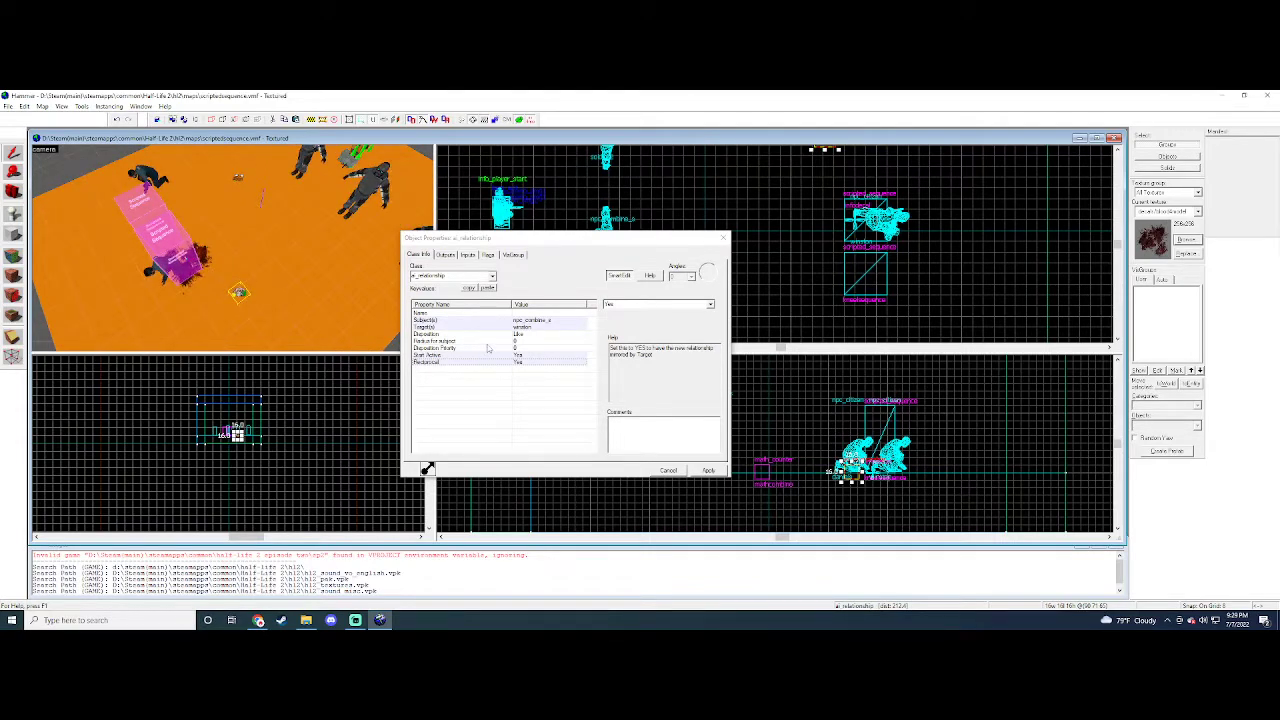
{"action": "left_click", "coordinate": [488, 348]}
{"action": "left_click", "coordinate": [488, 348]}
{"action": "left_click", "coordinate": [488, 255]}
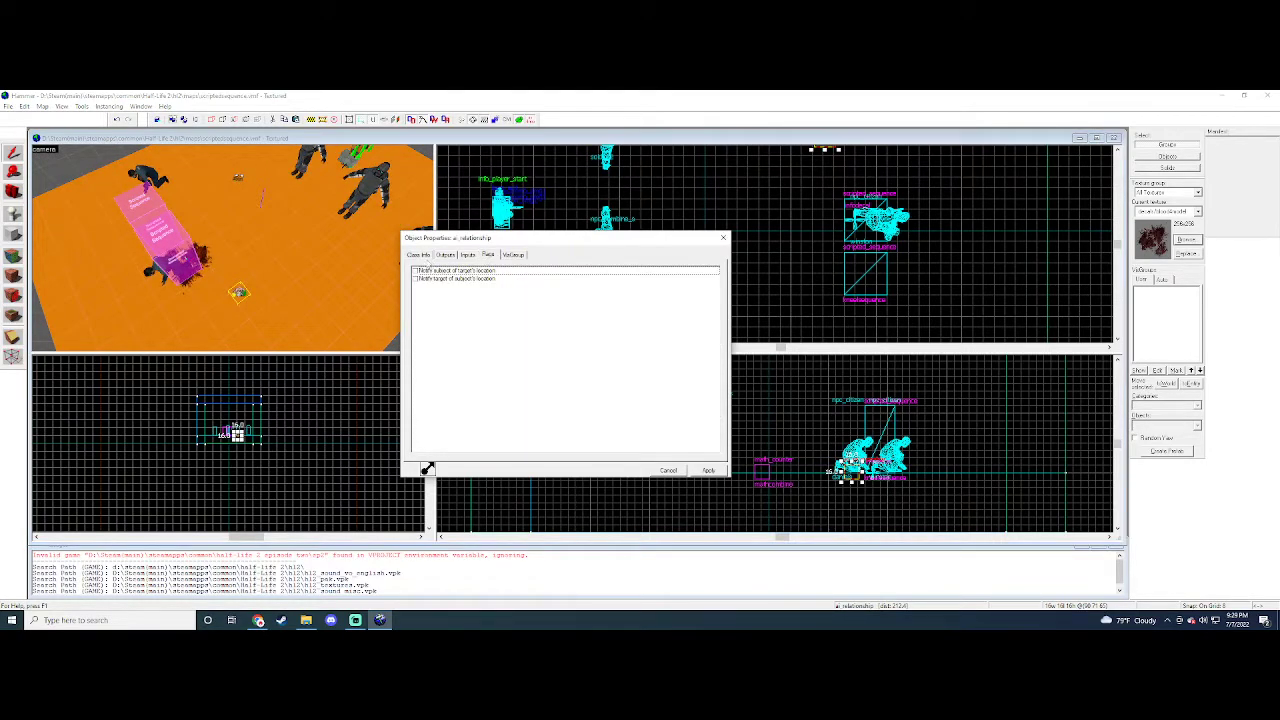
{"action": "left_click", "coordinate": [419, 256]}
{"action": "left_click", "coordinate": [498, 355]}
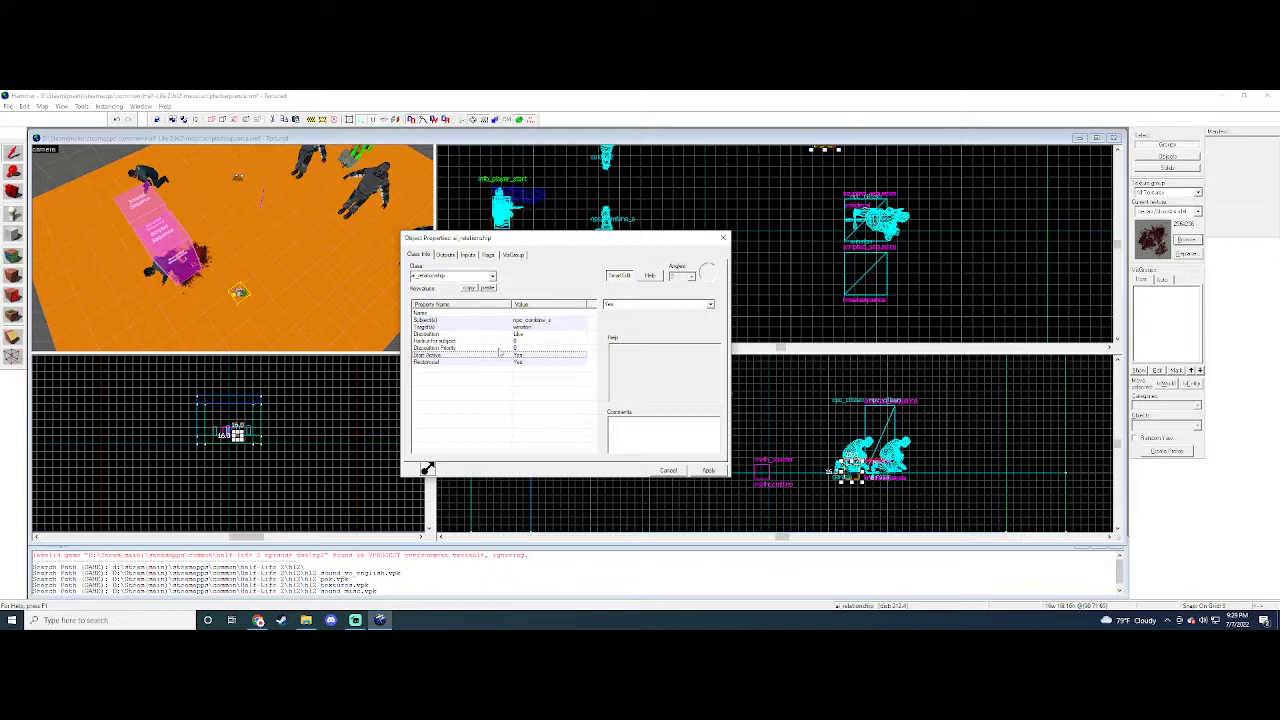
{"action": "left_click", "coordinate": [490, 329]}
{"action": "left_click", "coordinate": [505, 334]}
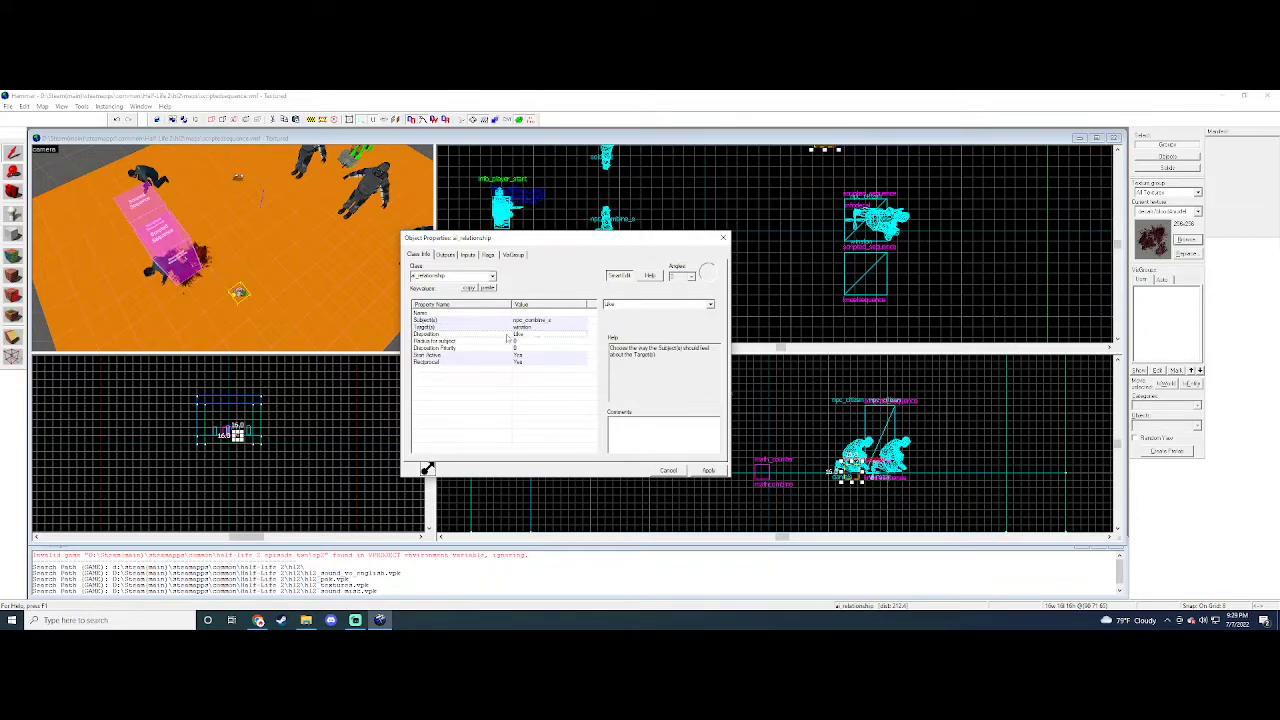
- Set the Disposition of the ai_relationship to Neutral and close its properties
{"action": "left_click", "coordinate": [711, 305]}
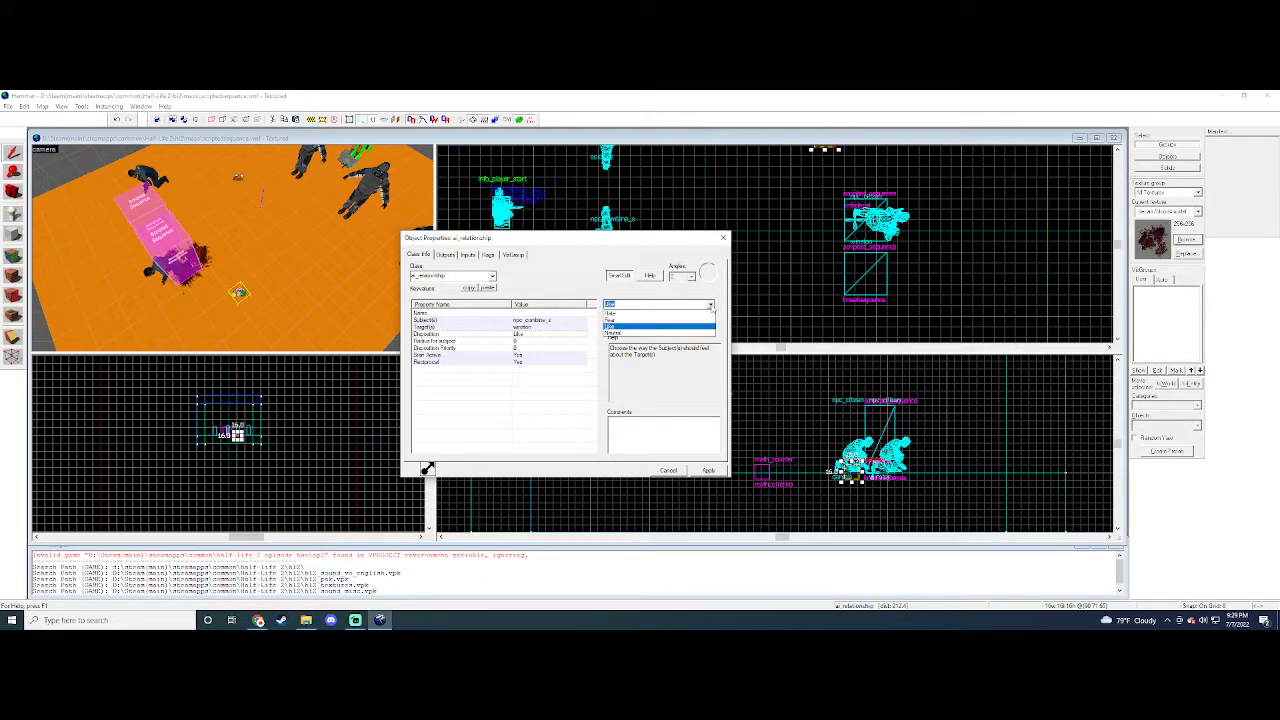
{"action": "left_click", "coordinate": [658, 331]}
{"action": "left_click", "coordinate": [723, 237]}
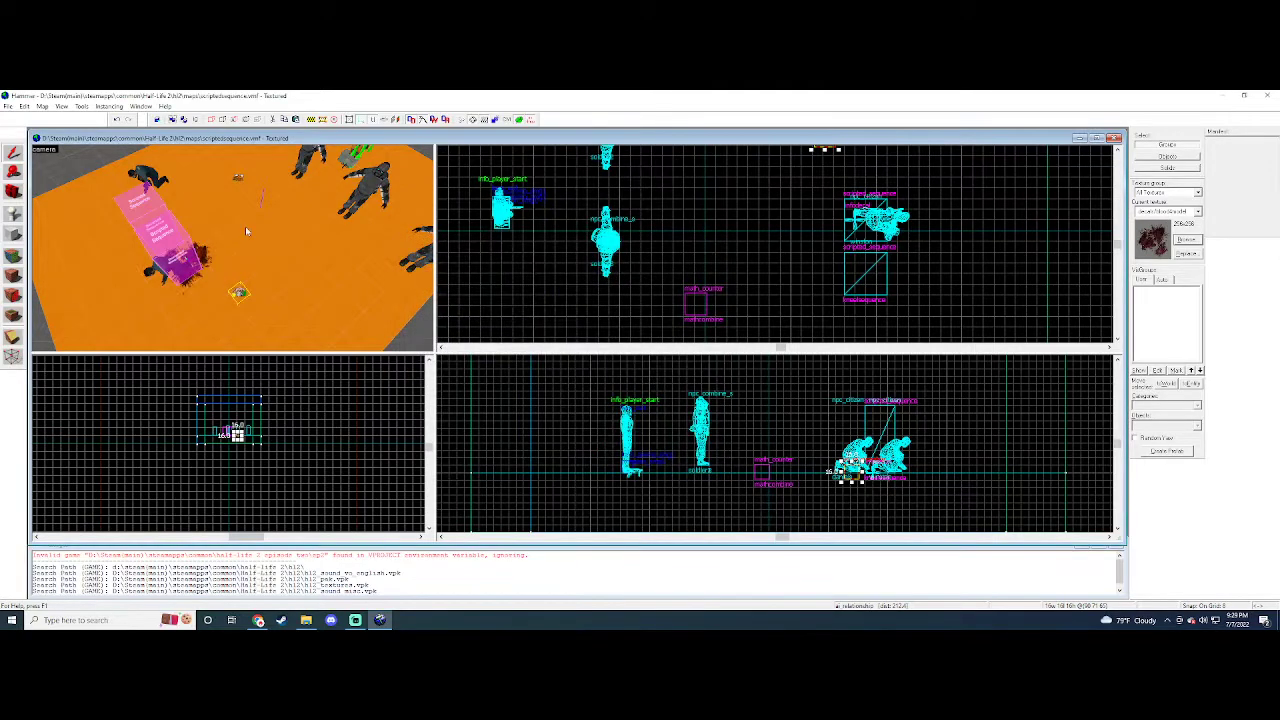
- Compile and run the map with Normal BSP, Fast VIS and Fast RAD
{"action": "left_click", "coordinate": [8, 105]}
{"action": "left_click", "coordinate": [37, 213]}
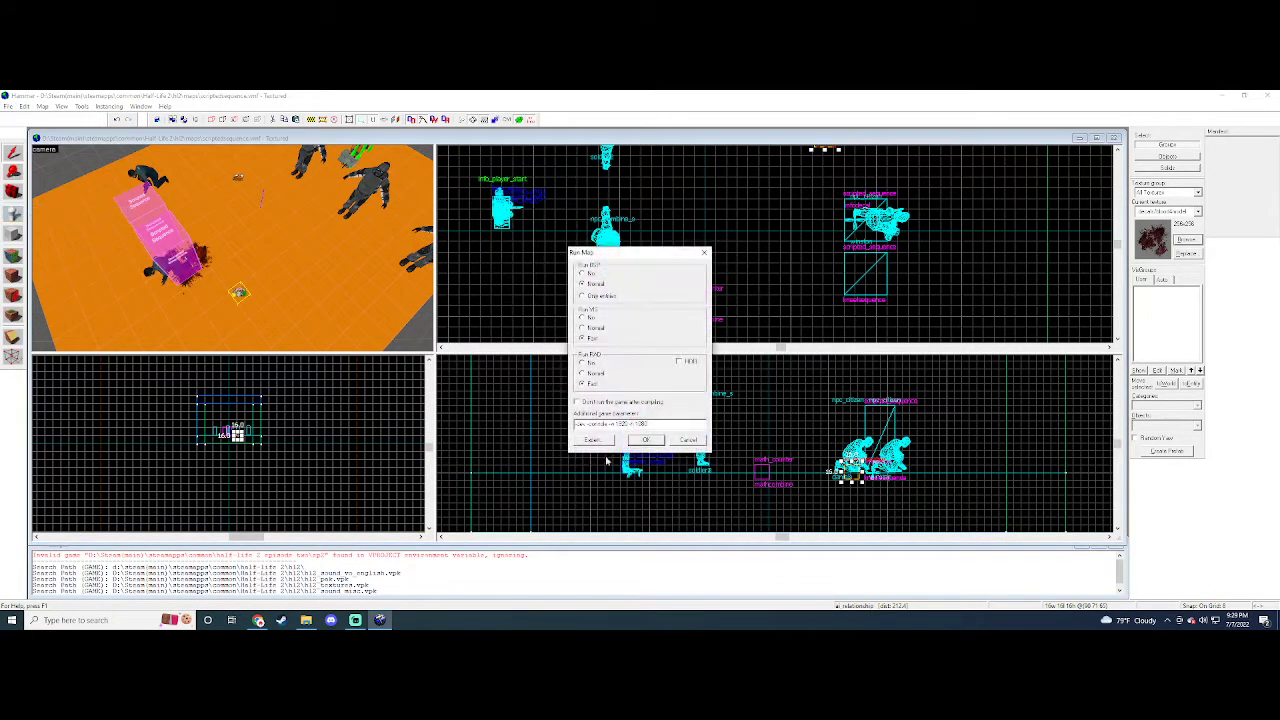
{"action": "left_click", "coordinate": [645, 440]}
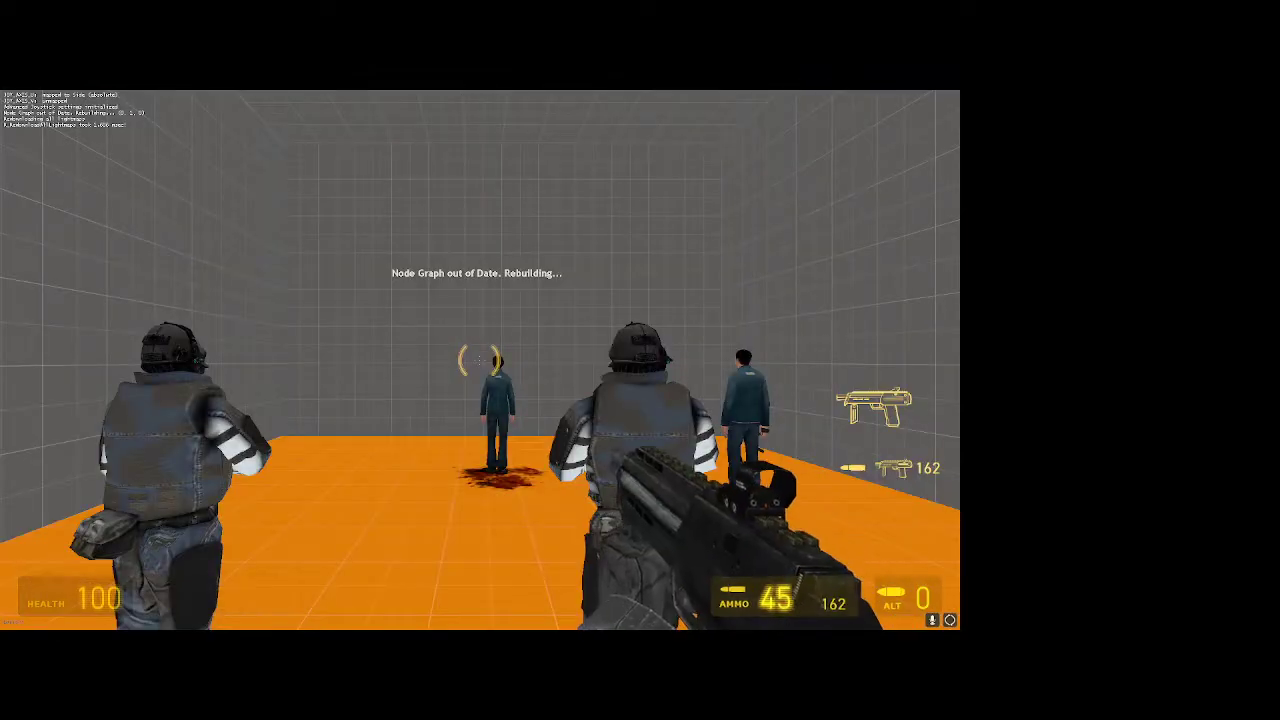
- Shoot the three Combine soldiers in the game to test the relationship and the kneeling sequence
{"action": "left_click", "coordinate": [479, 360]}
{"action": "left_click", "coordinate": [479, 360]}
{"action": "left_click", "coordinate": [479, 360]}
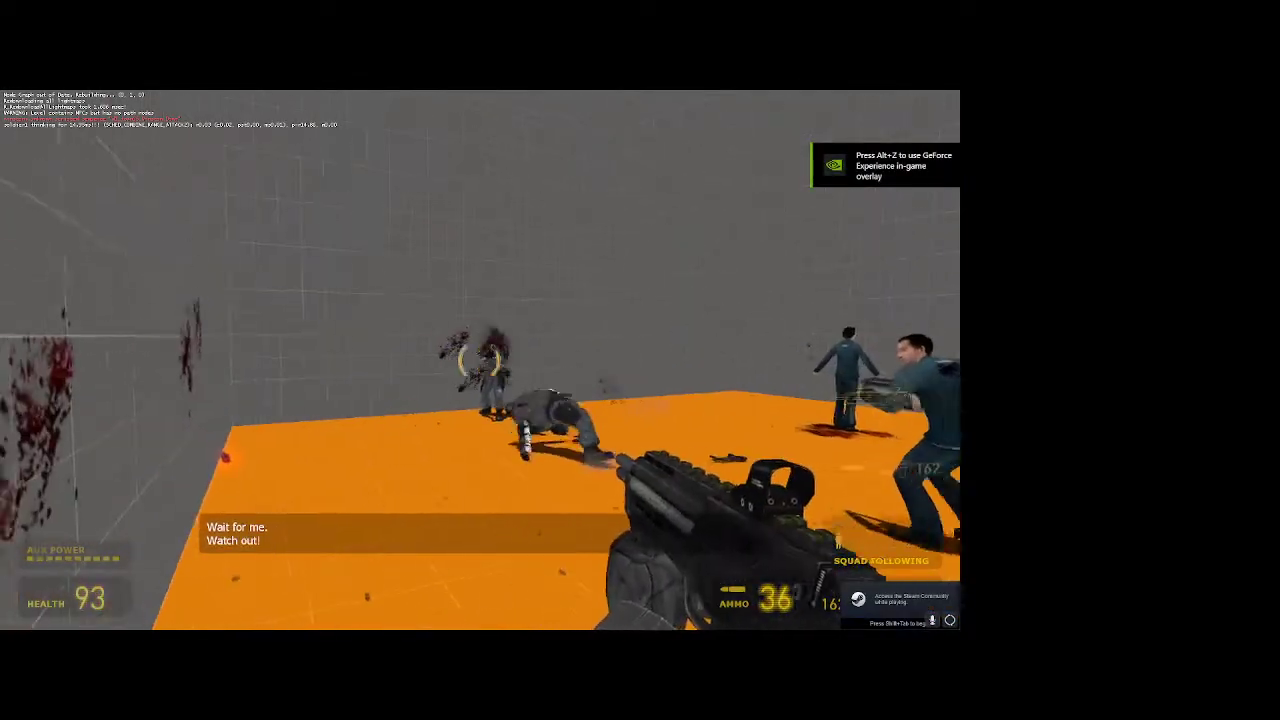
{"action": "left_click", "coordinate": [479, 360]}
{"action": "left_click", "coordinate": [479, 360]}
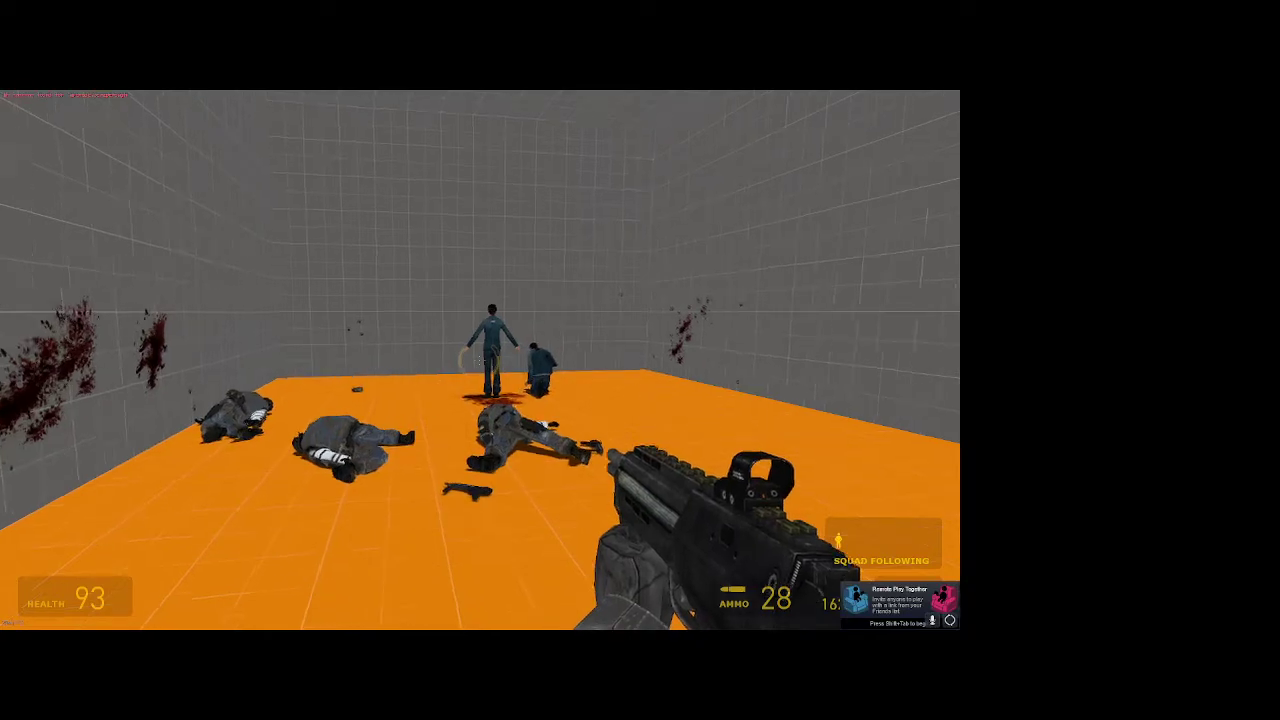
- Check the developer console output and quit the game without saving
{"action": "key", "text": "grave"}
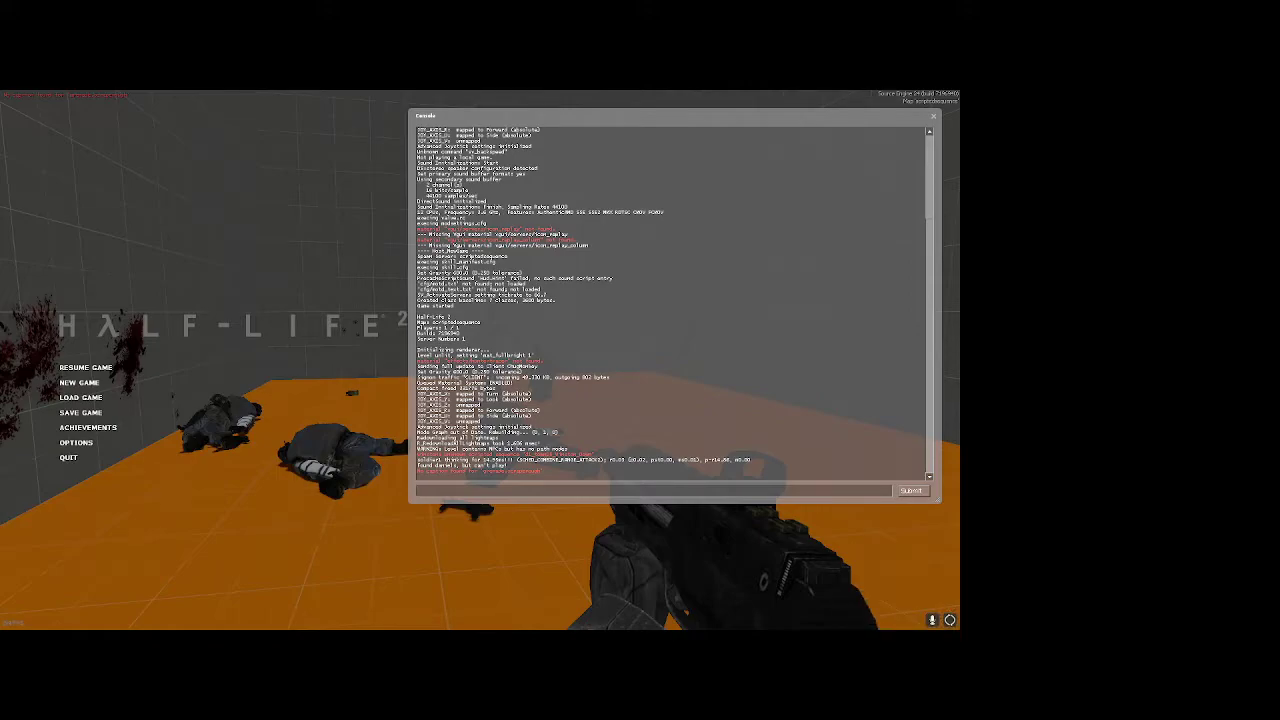
{"action": "key", "text": "grave"}
{"action": "left_click", "coordinate": [68, 457]}
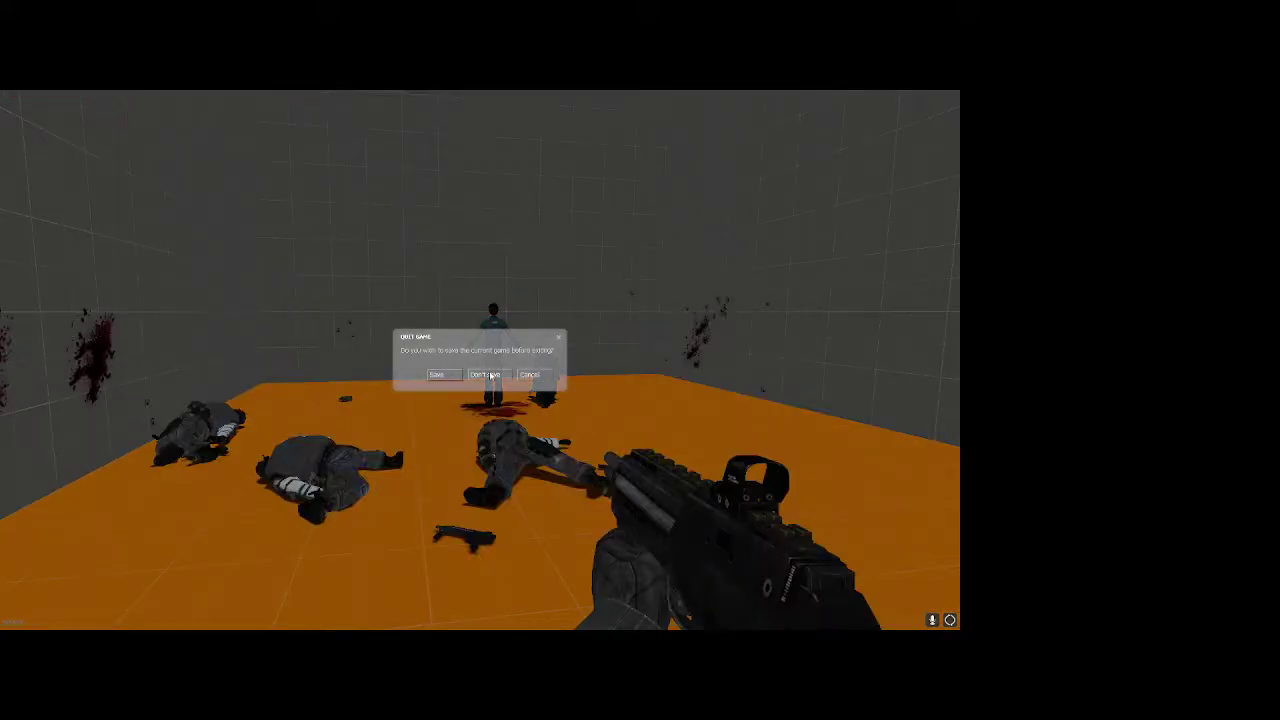
{"action": "left_click", "coordinate": [491, 375]}
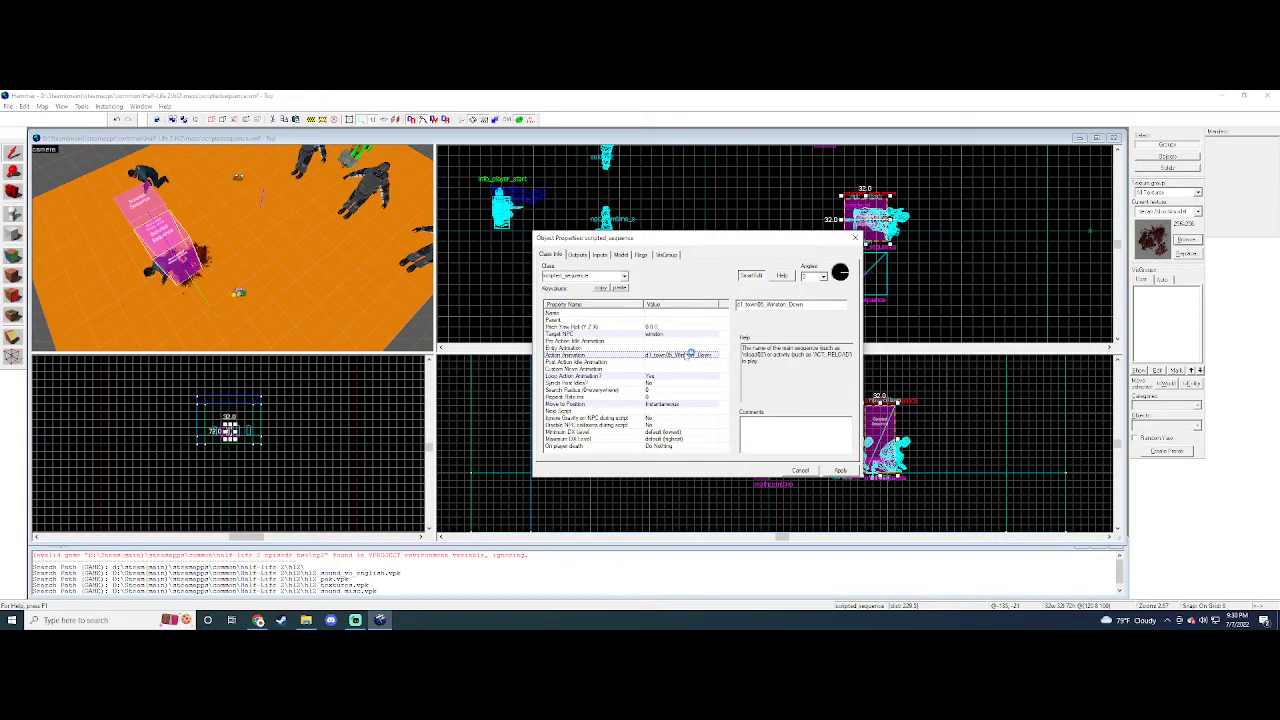
- Copy the Action Animation d1_town05_Winston_Down into the Entry Animation and Pre Action Idle Animation of winston's scripted_sequence and apply
{"action": "double_click", "coordinate": [814, 308]}
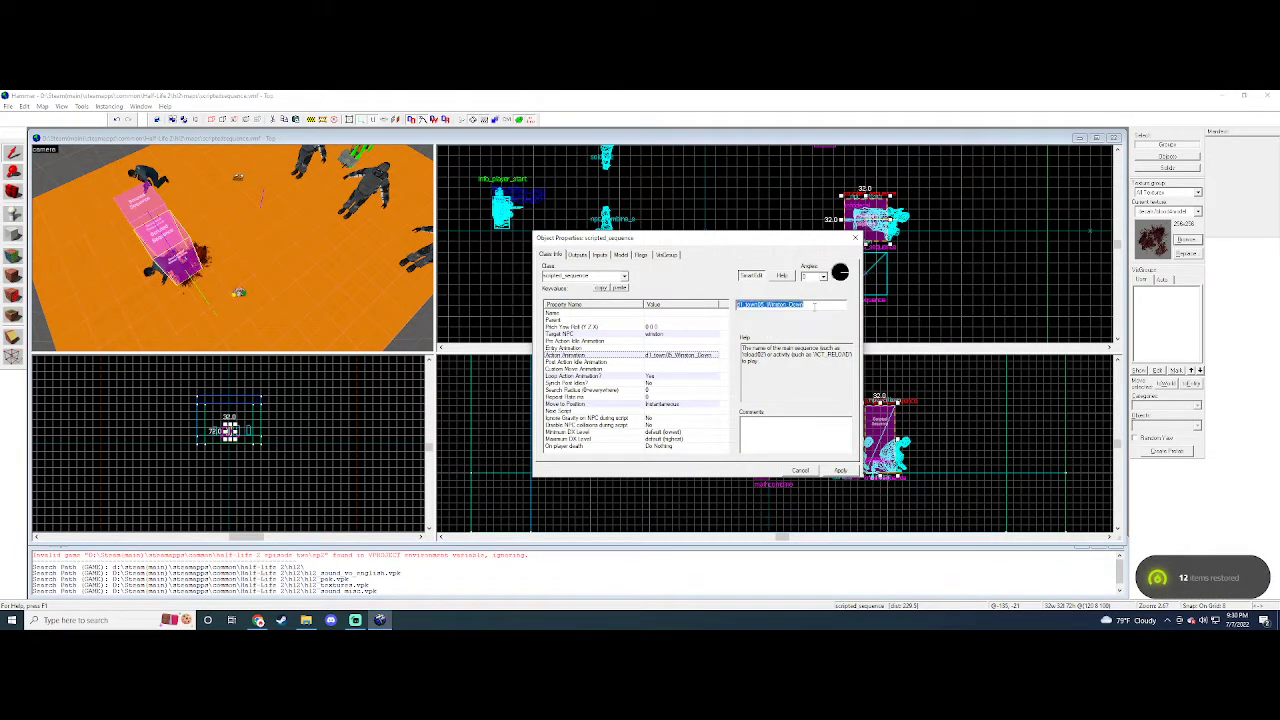
{"action": "left_click", "coordinate": [683, 348]}
{"action": "left_click", "coordinate": [752, 308]}
{"action": "type", "text": "d1_town05_Winston_Down"}
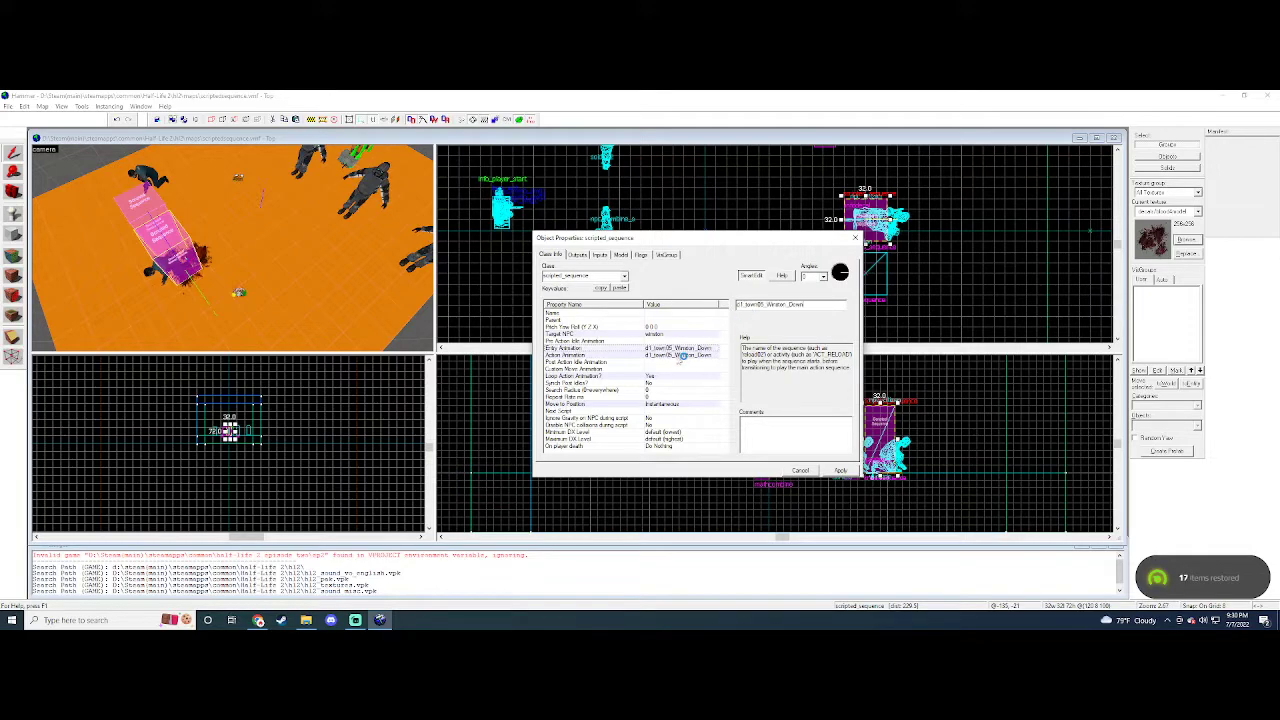
{"action": "left_click", "coordinate": [682, 361]}
{"action": "left_click", "coordinate": [692, 355]}
{"action": "left_click", "coordinate": [697, 340]}
{"action": "left_click", "coordinate": [759, 306]}
{"action": "type", "text": "d1_town05_Winston_Down"}
{"action": "left_click", "coordinate": [838, 470]}
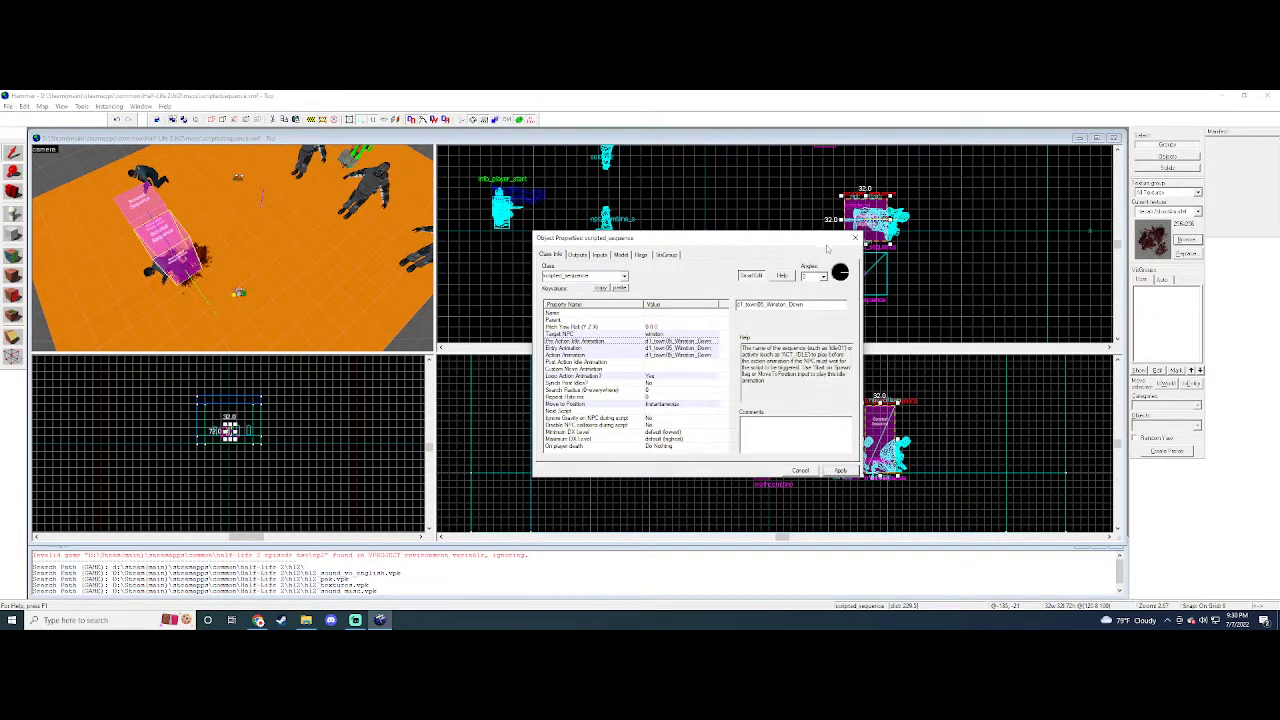
{"action": "left_click", "coordinate": [855, 238]}
- Recompile the map with the same settings and launch it to test winston's updated animations
{"action": "left_click", "coordinate": [8, 106]}
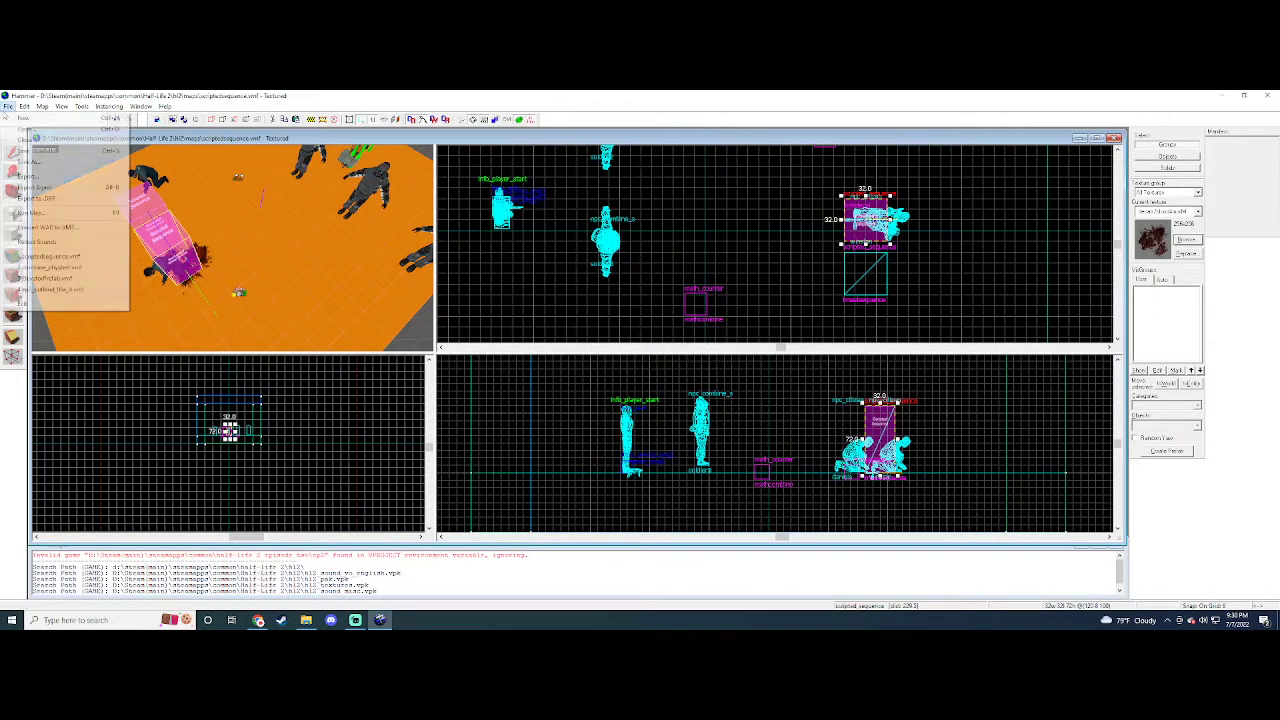
{"action": "left_click", "coordinate": [32, 212]}
{"action": "left_click", "coordinate": [648, 440]}
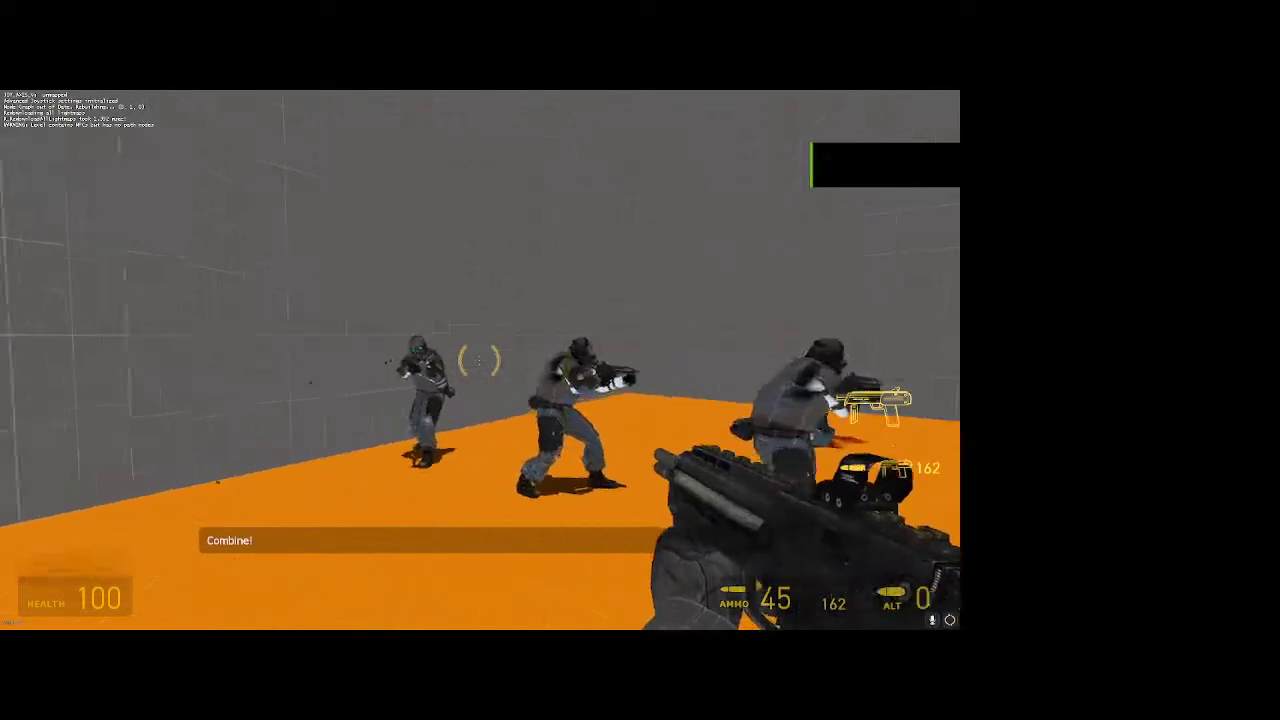
- Kill the Combine soldiers in the game and examine winston's lying pose and the movement of daniels
{"action": "left_click_drag", "start_coordinate": [479, 361], "coordinate": [479, 361]}
{"action": "key", "text": "5"}
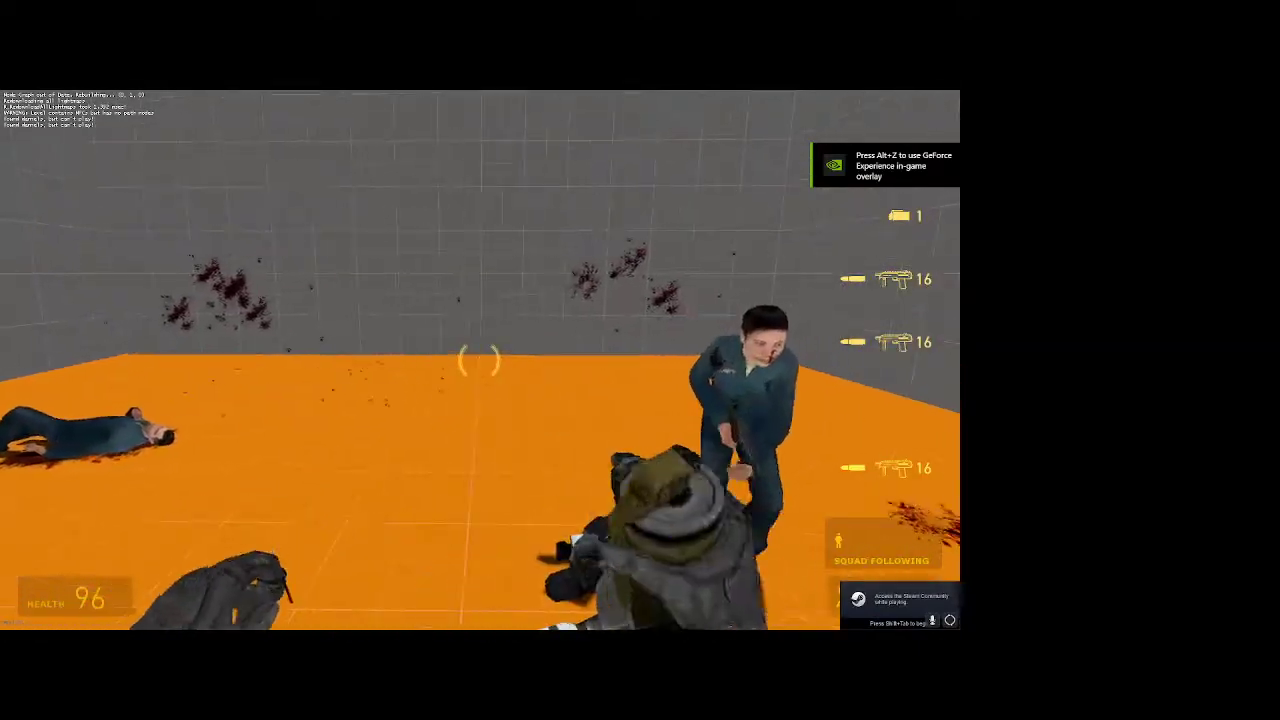
{"action": "key", "text": "shift+s"}
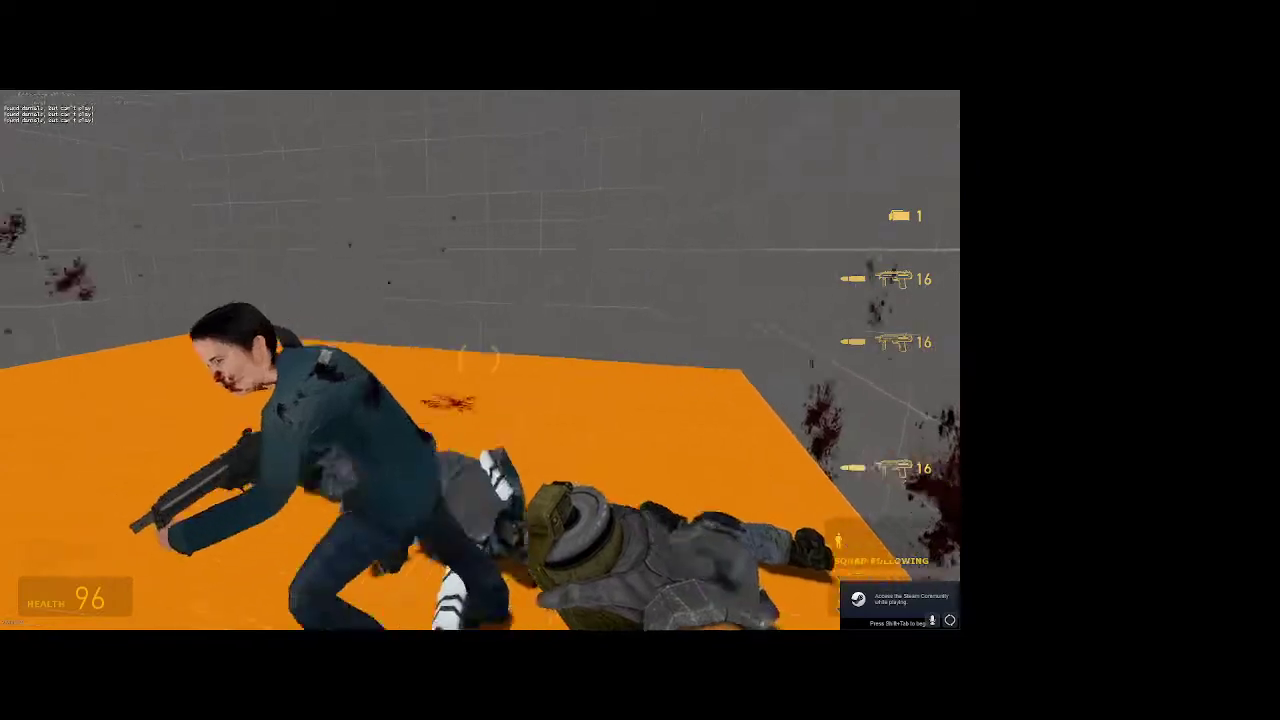
{"action": "key", "text": "s"}
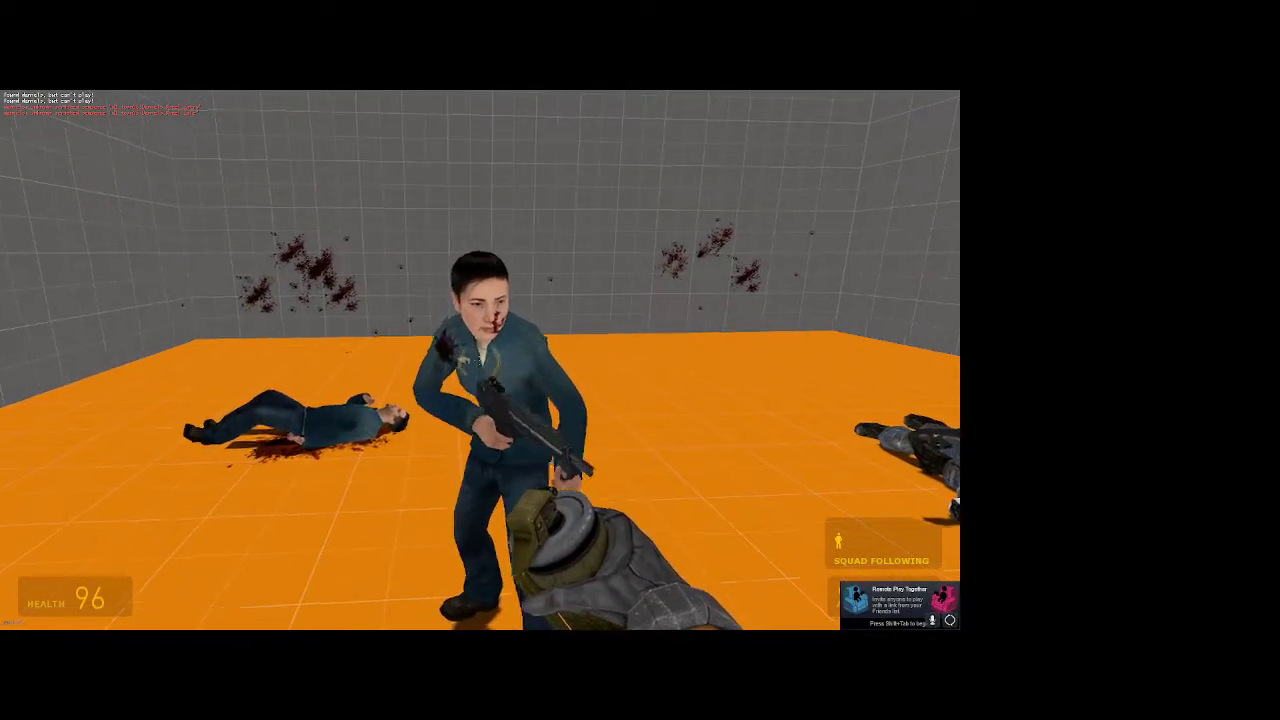
{"action": "key", "text": "s"}
- Check the console messages about daniels and exit the game without saving
{"action": "key", "text": "grave"}
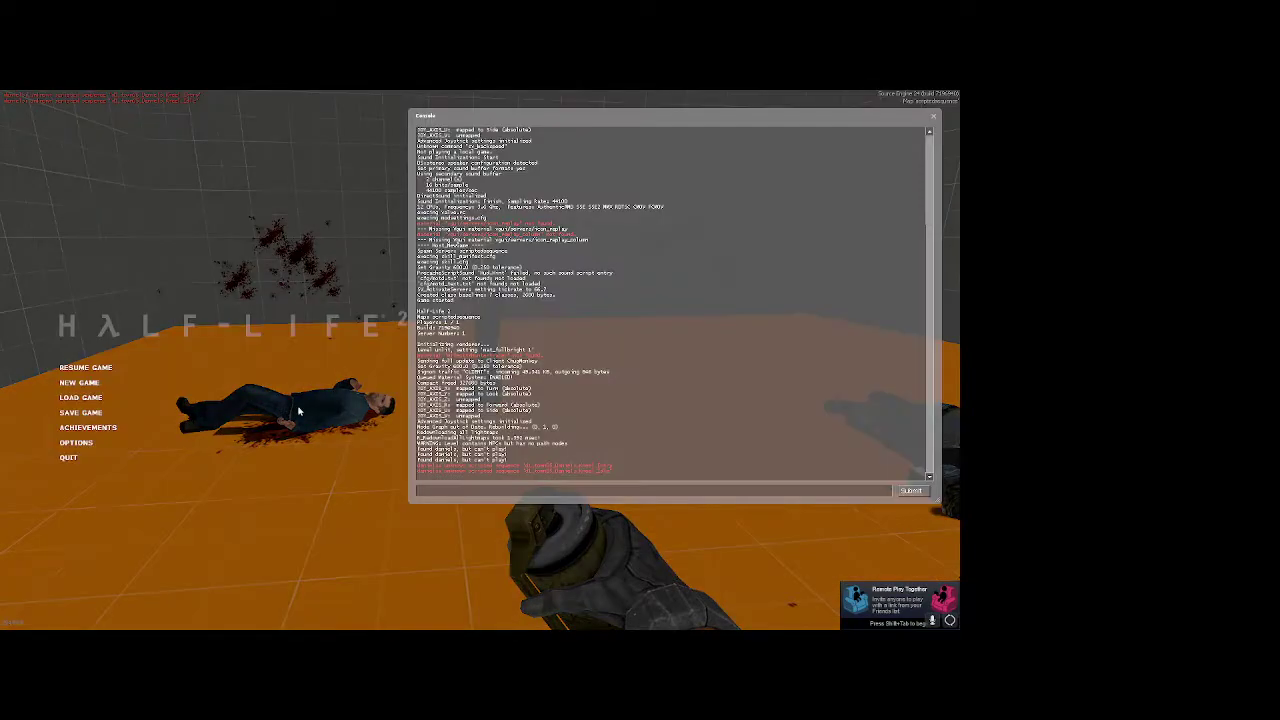
{"action": "left_click", "coordinate": [68, 457]}
{"action": "left_click", "coordinate": [489, 384]}
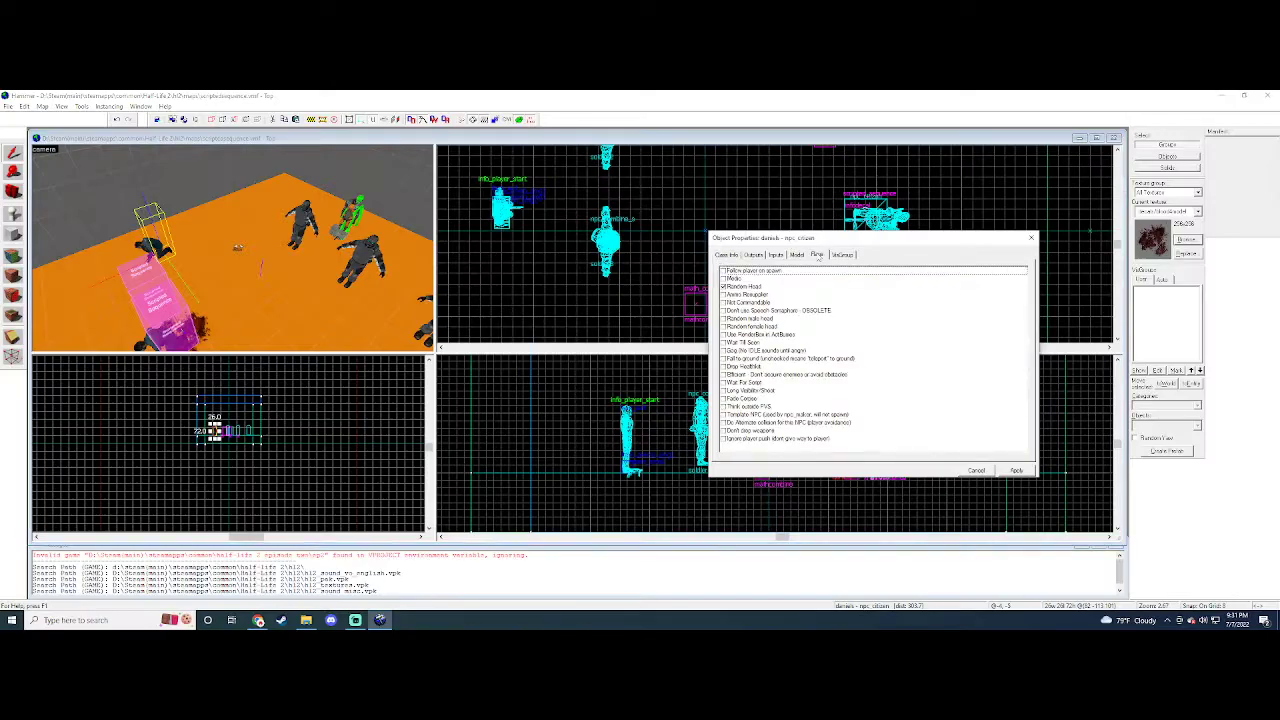
- Enable the Not Commandable flag on the npc_citizen daniels and apply it
{"action": "left_click_drag", "start_coordinate": [834, 240], "coordinate": [646, 245]}
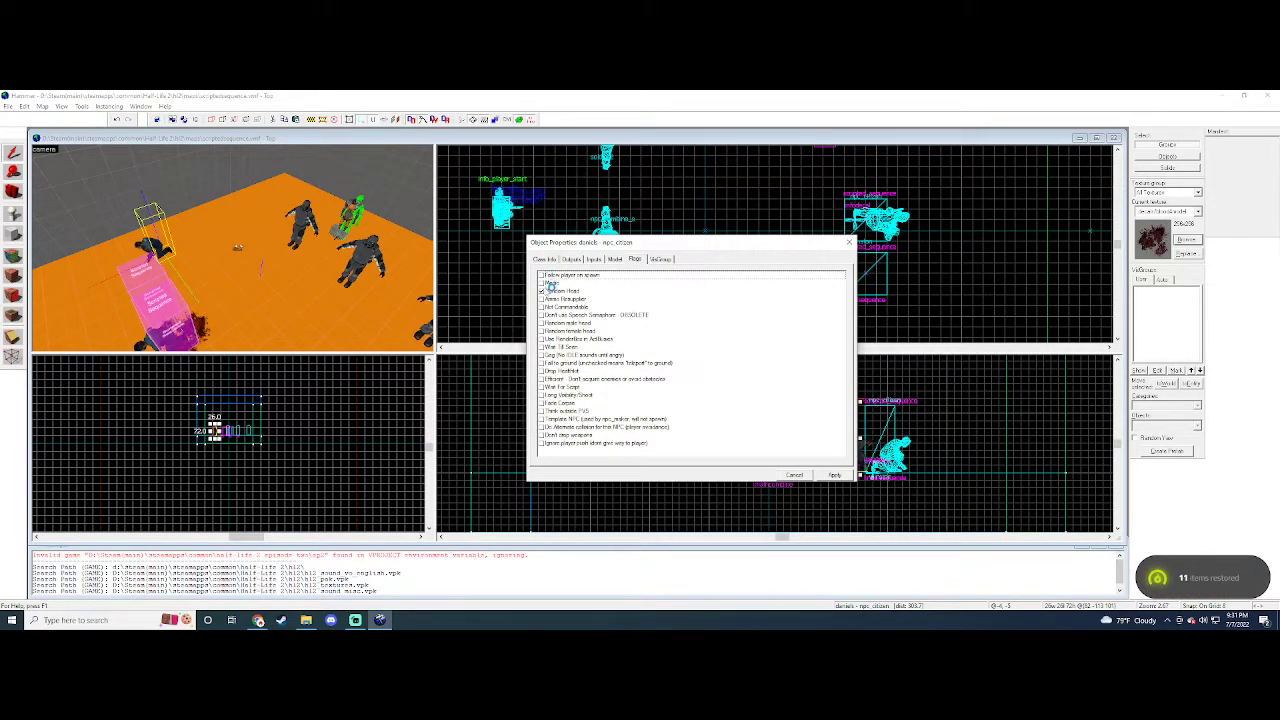
{"action": "left_click", "coordinate": [541, 307]}
{"action": "left_click", "coordinate": [836, 477]}
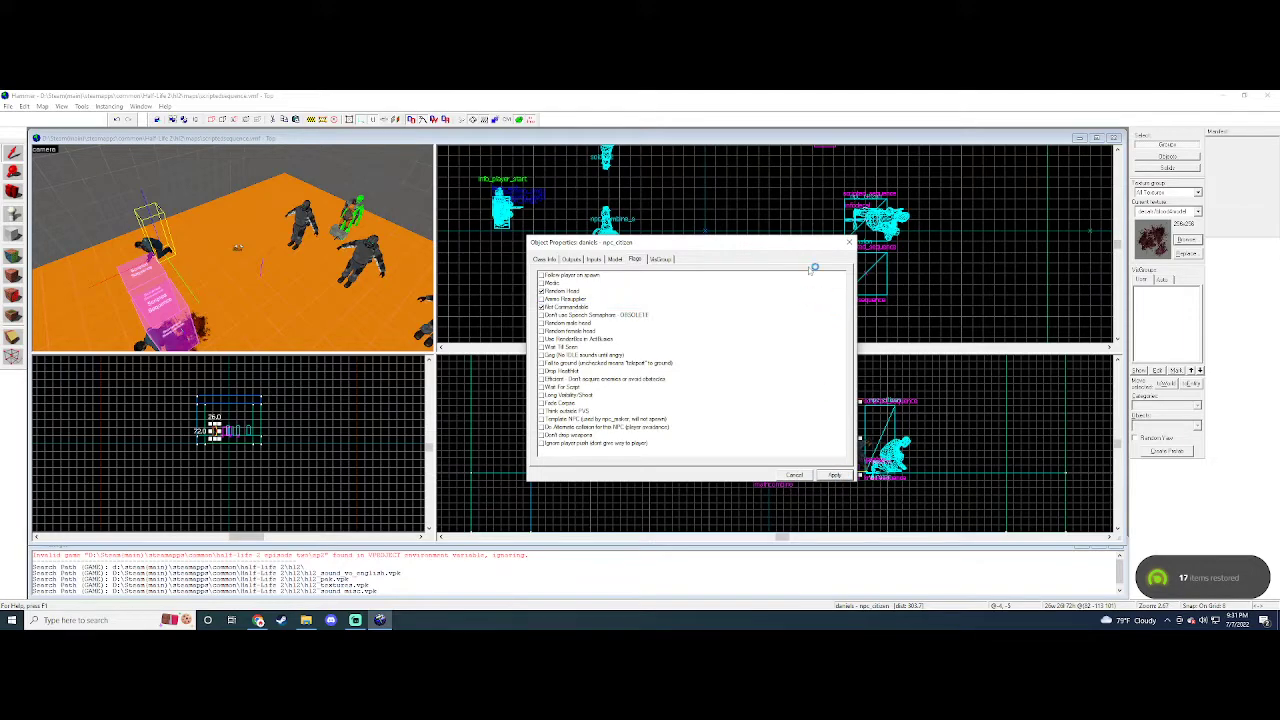
{"action": "left_click", "coordinate": [849, 242]}
- Recompile and run the map to test daniels as a non-commandable citizen
{"action": "left_click", "coordinate": [8, 105]}
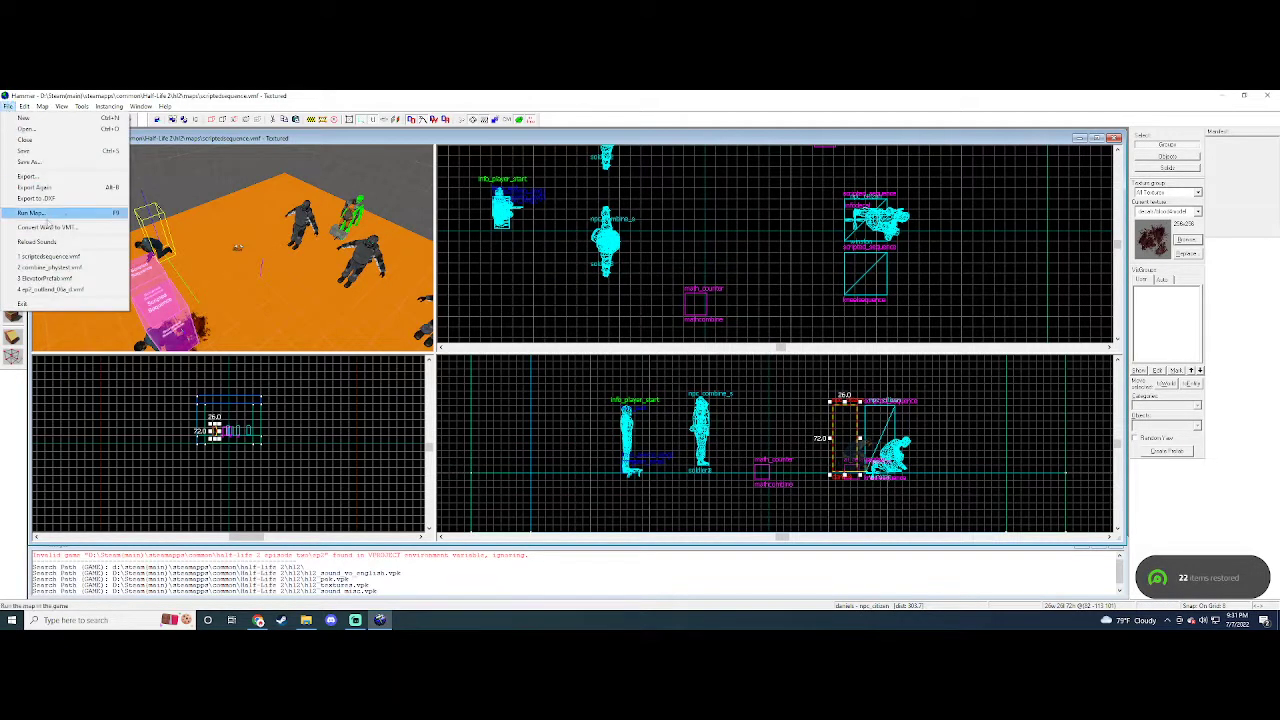
{"action": "left_click", "coordinate": [30, 212]}
{"action": "left_click", "coordinate": [646, 441]}
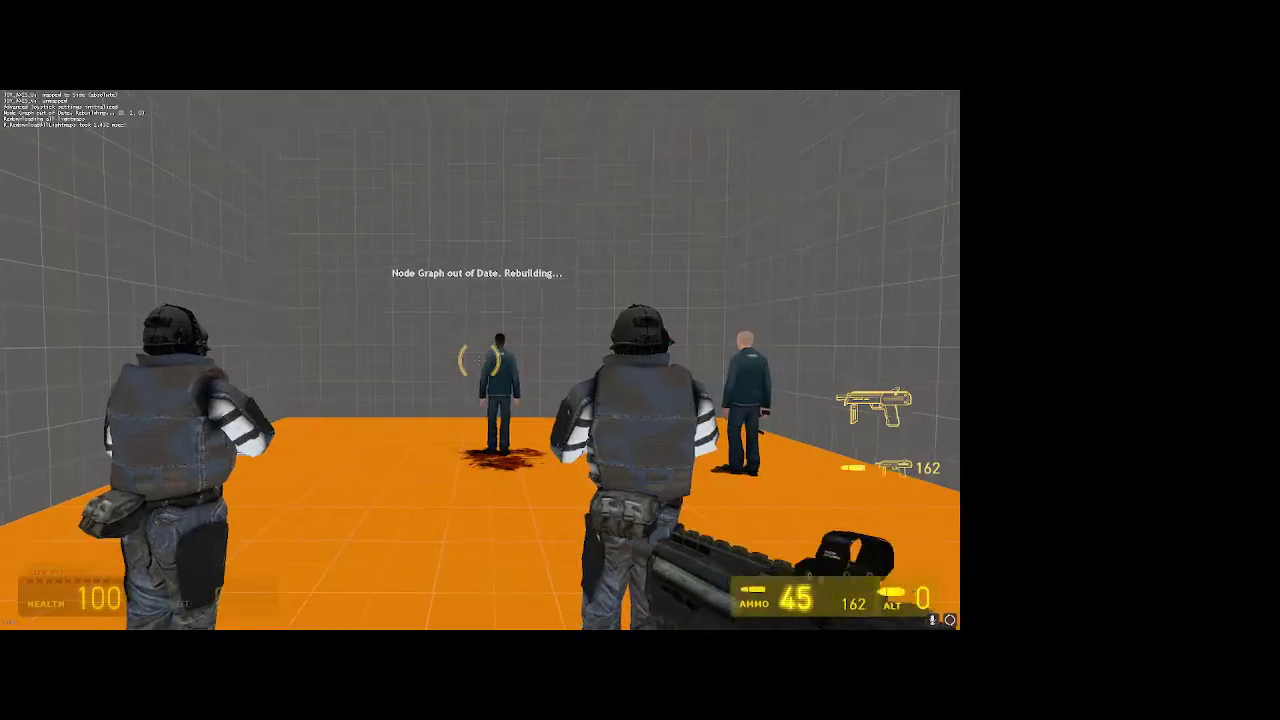
- Shoot all three Combine soldiers to trigger the kneeling sequence of daniels
{"action": "key", "text": "3"}
{"action": "left_click", "coordinate": [479, 360]}
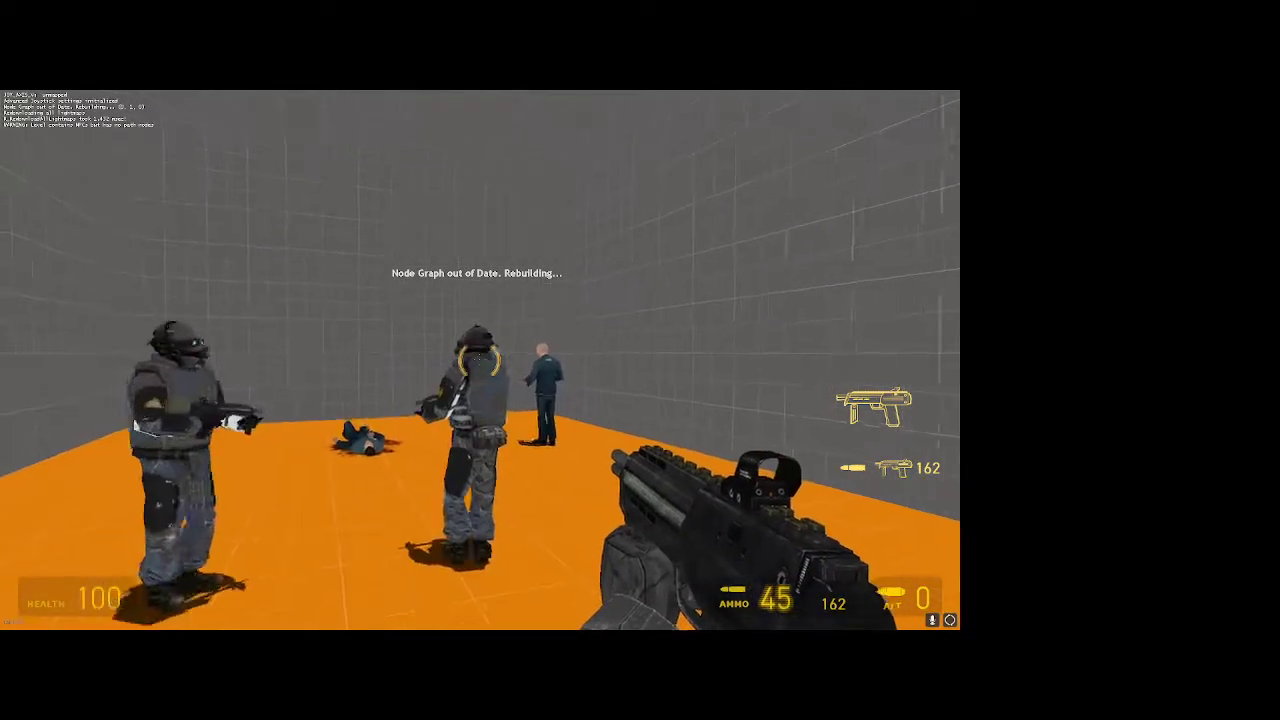
{"action": "left_click", "coordinate": [479, 360]}
{"action": "left_click", "coordinate": [479, 360]}
{"action": "left_click", "coordinate": [479, 360]}
{"action": "left_click", "coordinate": [479, 360]}
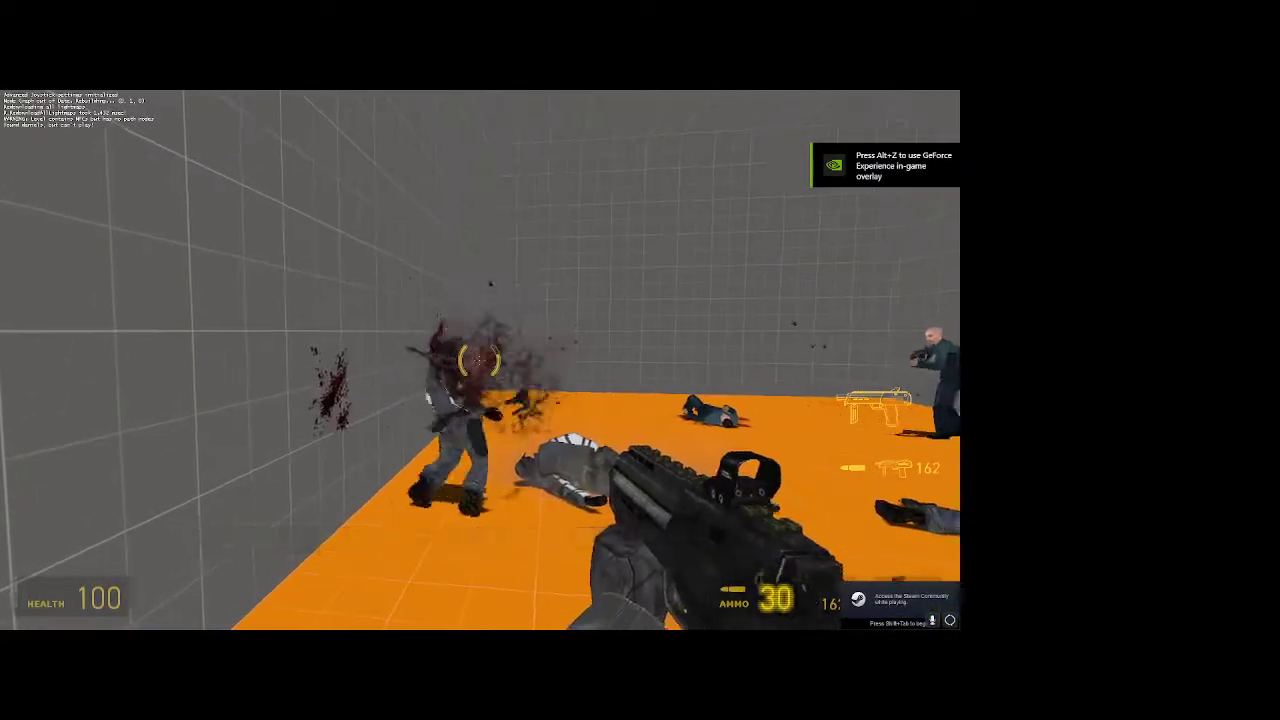
- Walk up to winston and watch daniels perform the kneeling animation beside him
{"action": "key", "text": "w"}
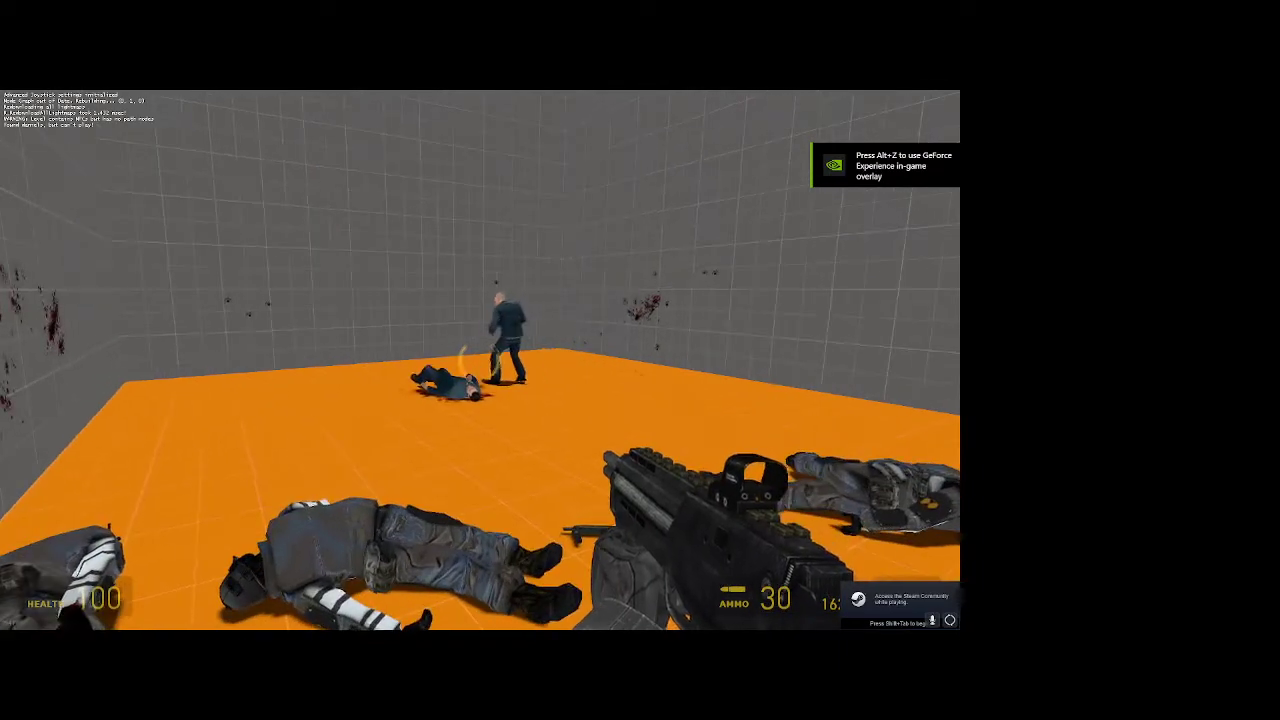
{"action": "key", "text": "w"}
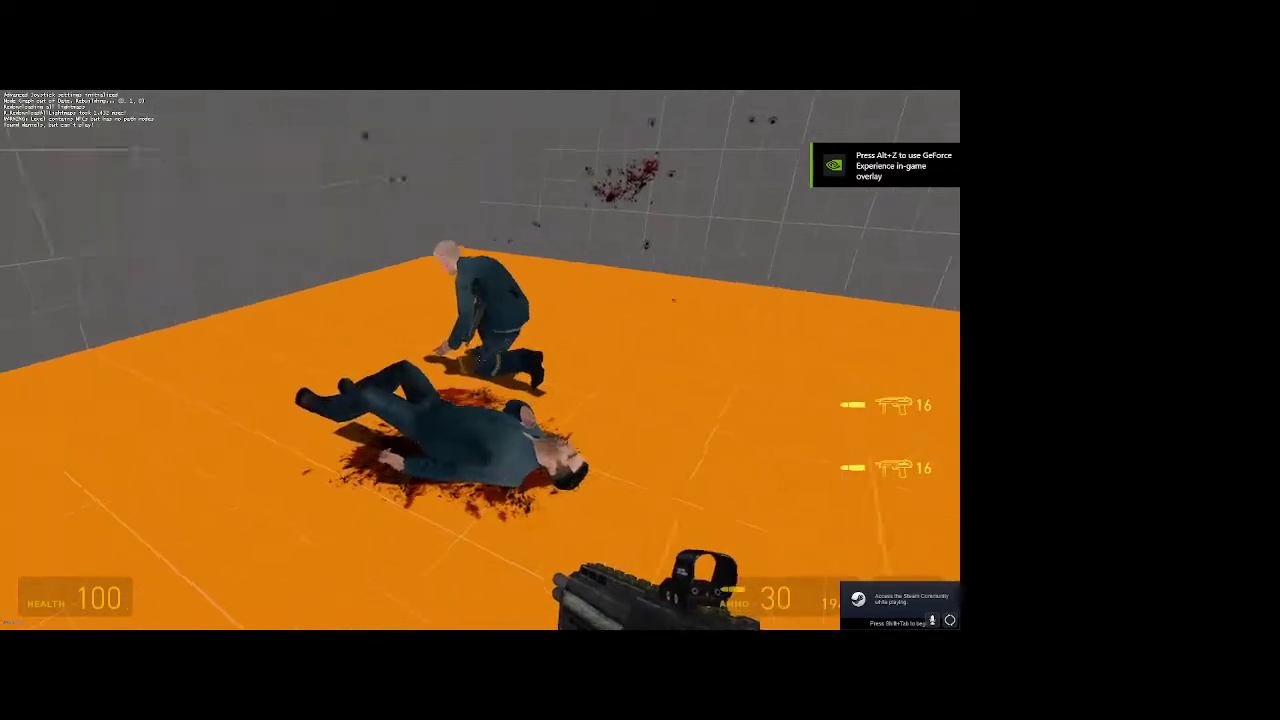
{"action": "key", "text": "w"}
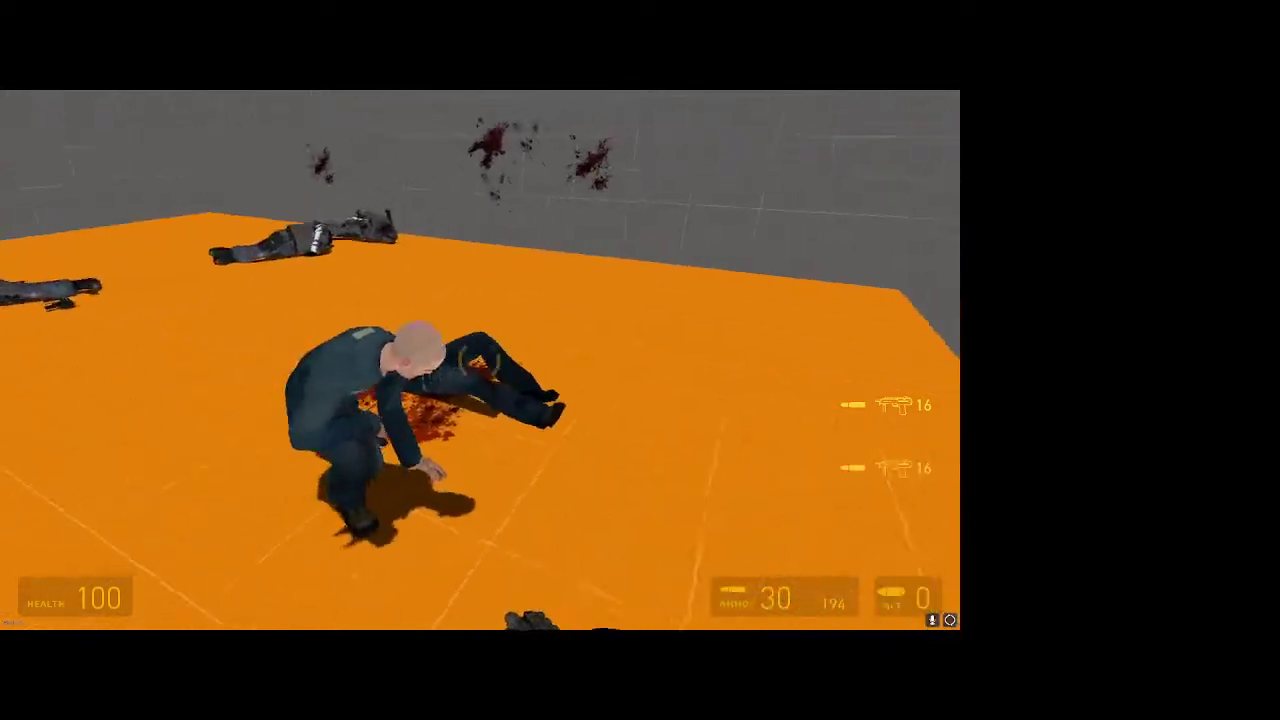
{"action": "key", "text": "grave"}
{"action": "key", "text": "grave"}
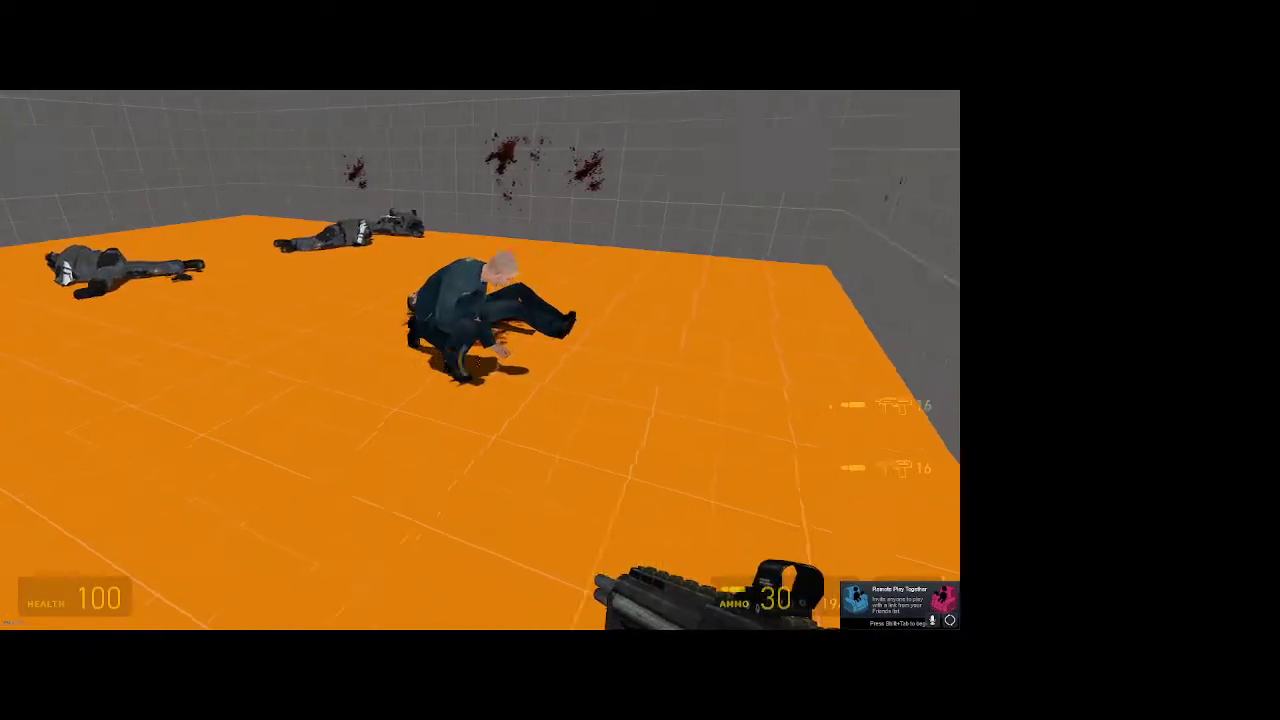
- Move around the scene to examine what daniels does after kneeling and how winston lies in the blood
{"action": "key", "text": "a"}
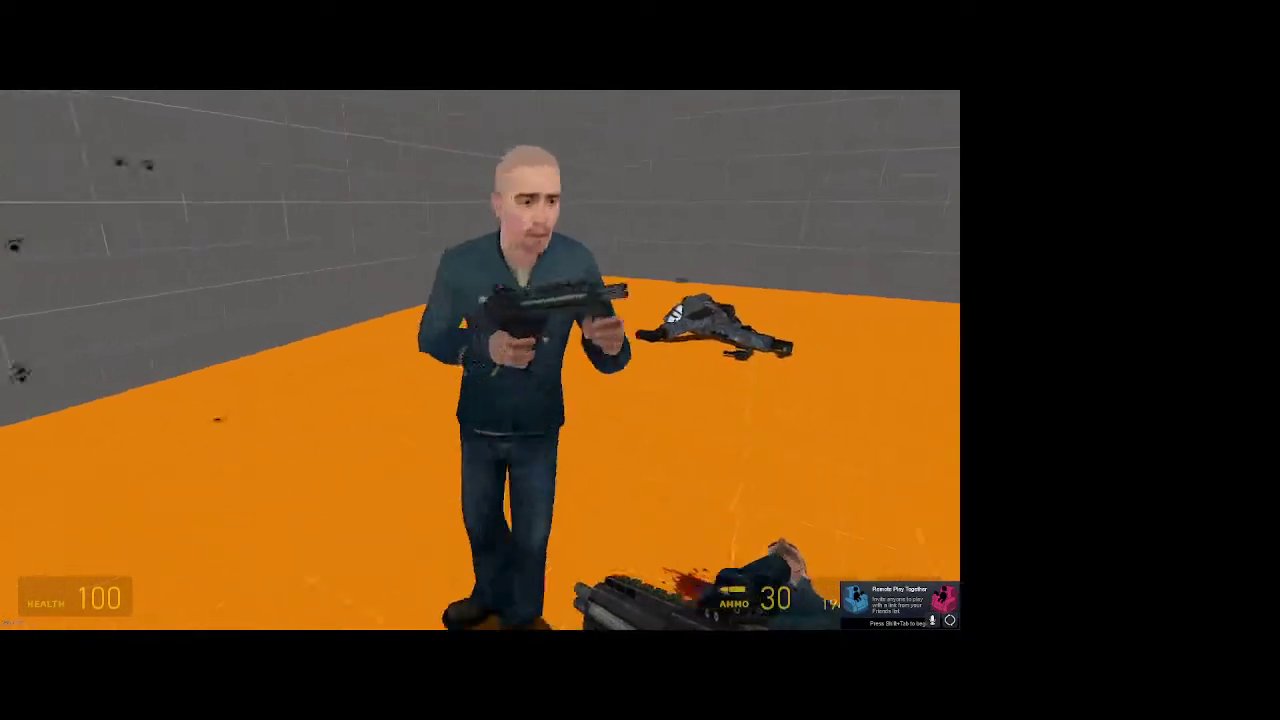
{"action": "key", "text": "s"}
{"action": "key", "text": "w"}
{"action": "key", "text": "w"}
{"action": "key", "text": "d"}
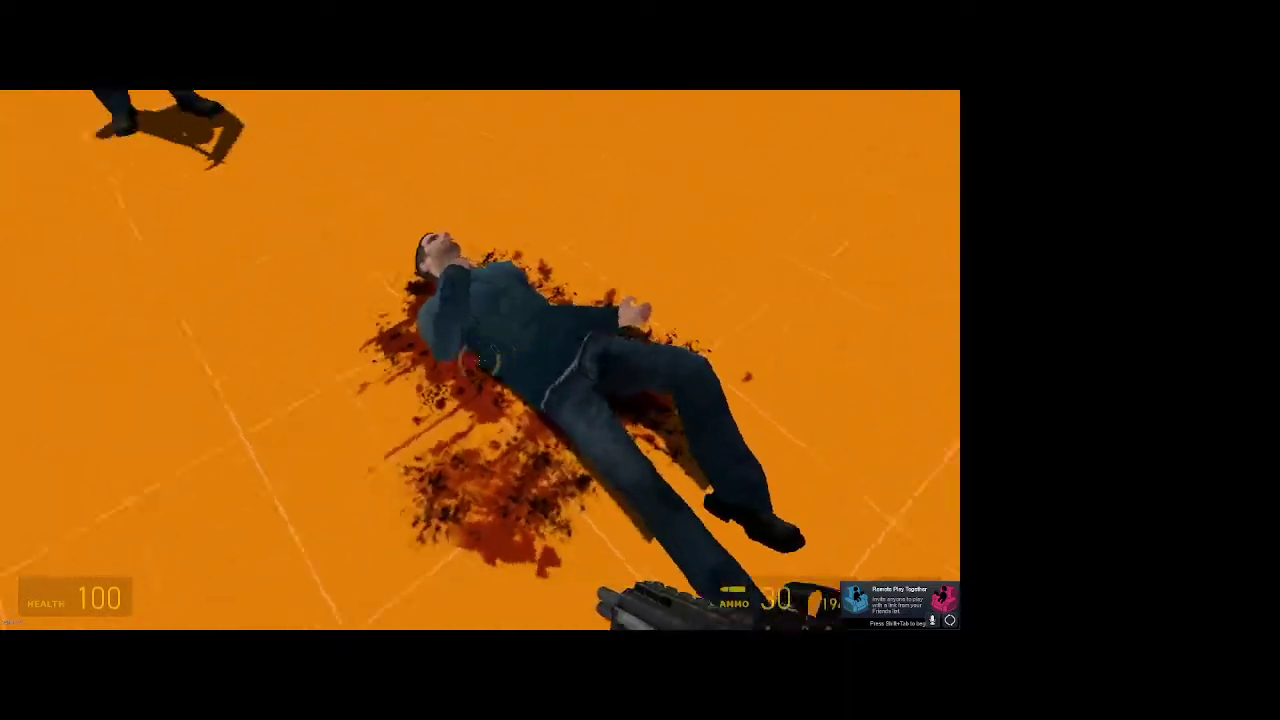
{"action": "key", "text": "s"}
{"action": "key", "text": "w"}
{"action": "key", "text": "d"}
{"action": "key", "text": "a"}
{"action": "key", "text": "s"}
{"action": "key", "text": "w"}
{"action": "key", "text": "s"}
{"action": "key", "text": "w"}
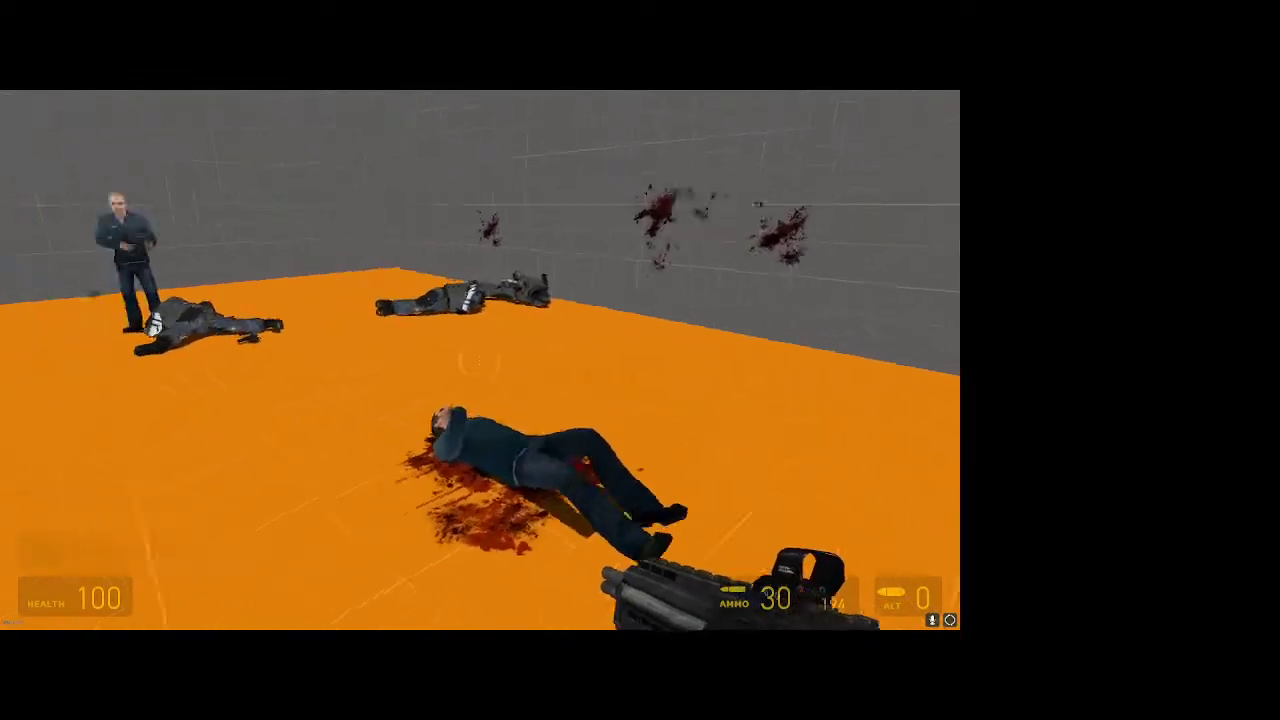
{"action": "key", "text": "d"}
- Quit the game without saving and return to the map editor
{"action": "key", "text": "Escape"}
{"action": "left_click", "coordinate": [83, 457]}
{"action": "left_click", "coordinate": [490, 375]}
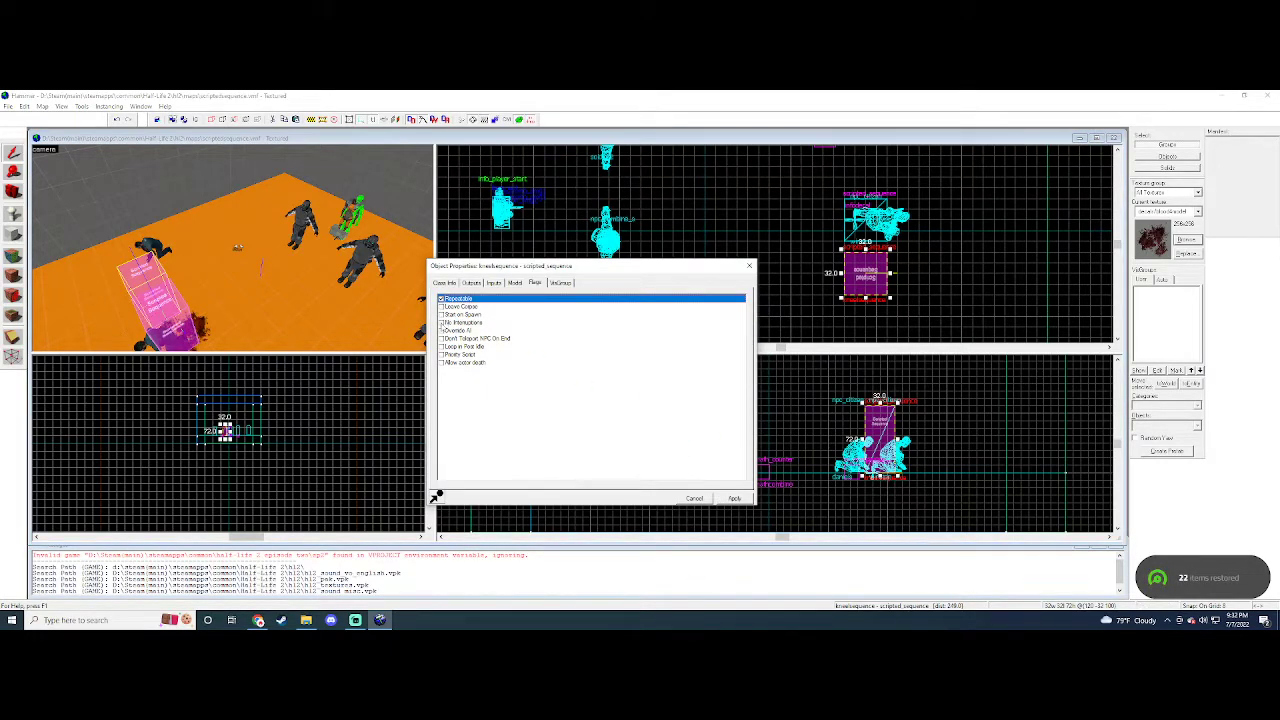
- Enable the No Interruptions flag on the kneeling scripted_sequence, apply it and close its properties
{"action": "left_click", "coordinate": [441, 323]}
{"action": "left_click", "coordinate": [732, 498]}
{"action": "left_click", "coordinate": [747, 266]}
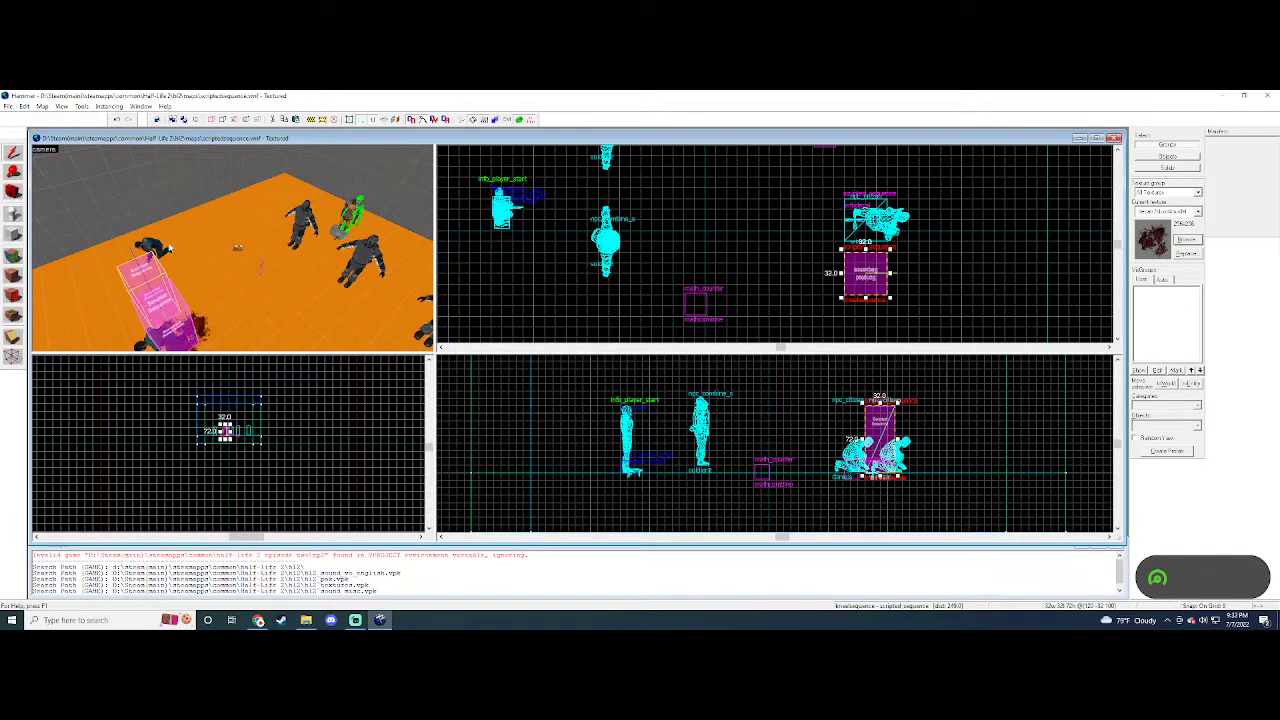
- Rotate the kneeling scripted_sequence 90 degrees about the Z axis
{"action": "left_click", "coordinate": [868, 284]}
{"action": "left_click", "coordinate": [866, 286]}
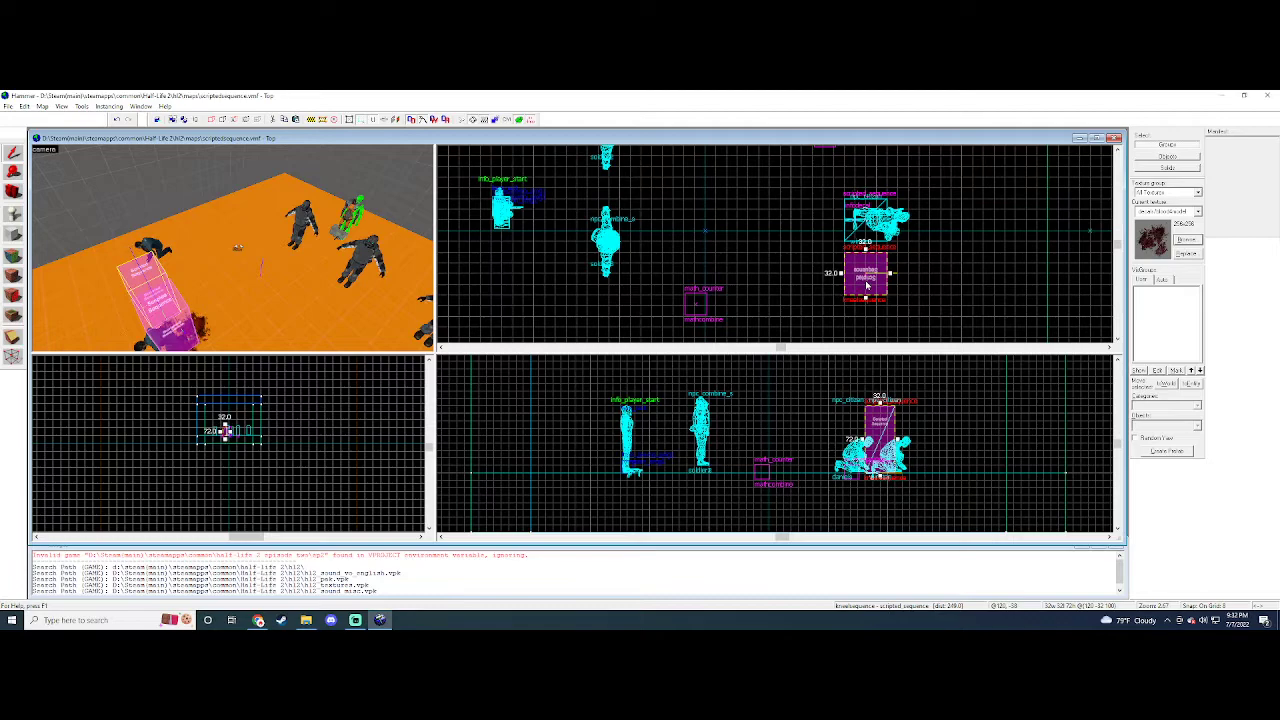
{"action": "key", "text": "ctrl+m"}
{"action": "type", "text": "9"}
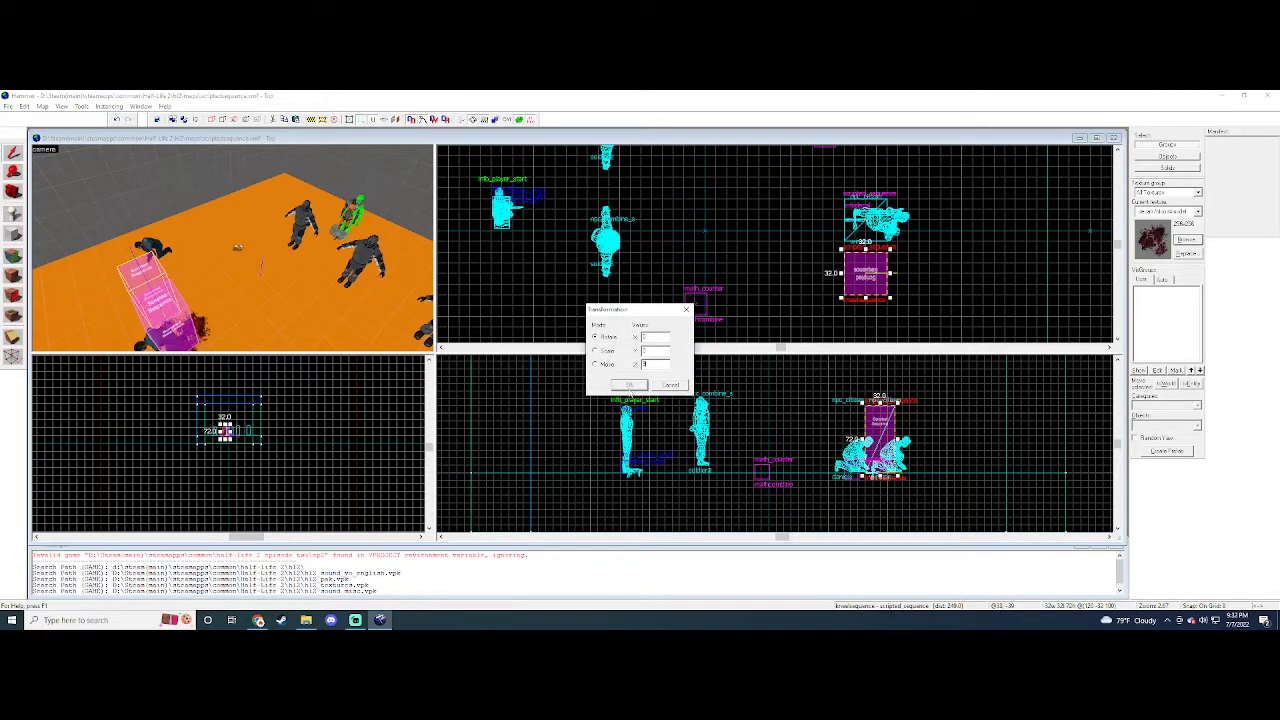
{"action": "type", "text": "0"}
{"action": "left_click", "coordinate": [629, 388]}
- Select daniels to check his placement beside the rotated sequence, and compile and run the map
{"action": "left_click", "coordinate": [150, 249]}
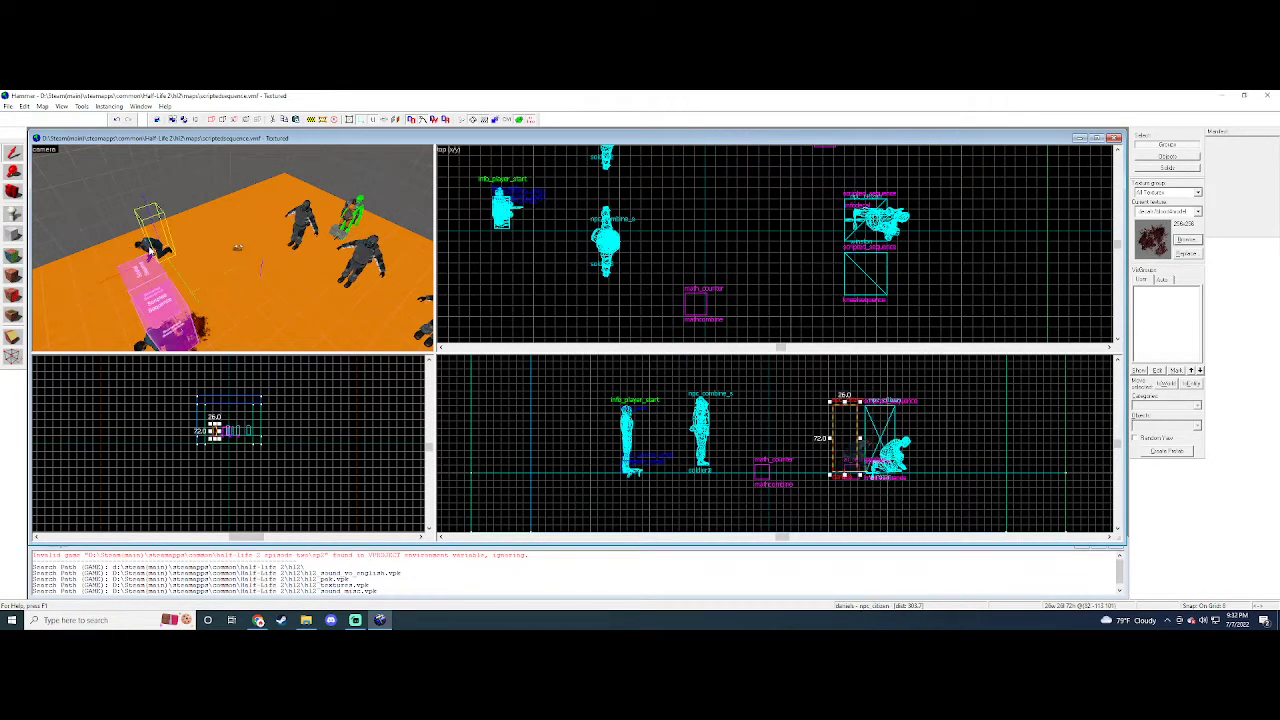
{"action": "key", "text": "alt+Return"}
{"action": "left_click", "coordinate": [749, 265]}
{"action": "key", "text": "a"}
{"action": "left_click", "coordinate": [8, 106]}
{"action": "left_click", "coordinate": [40, 214]}
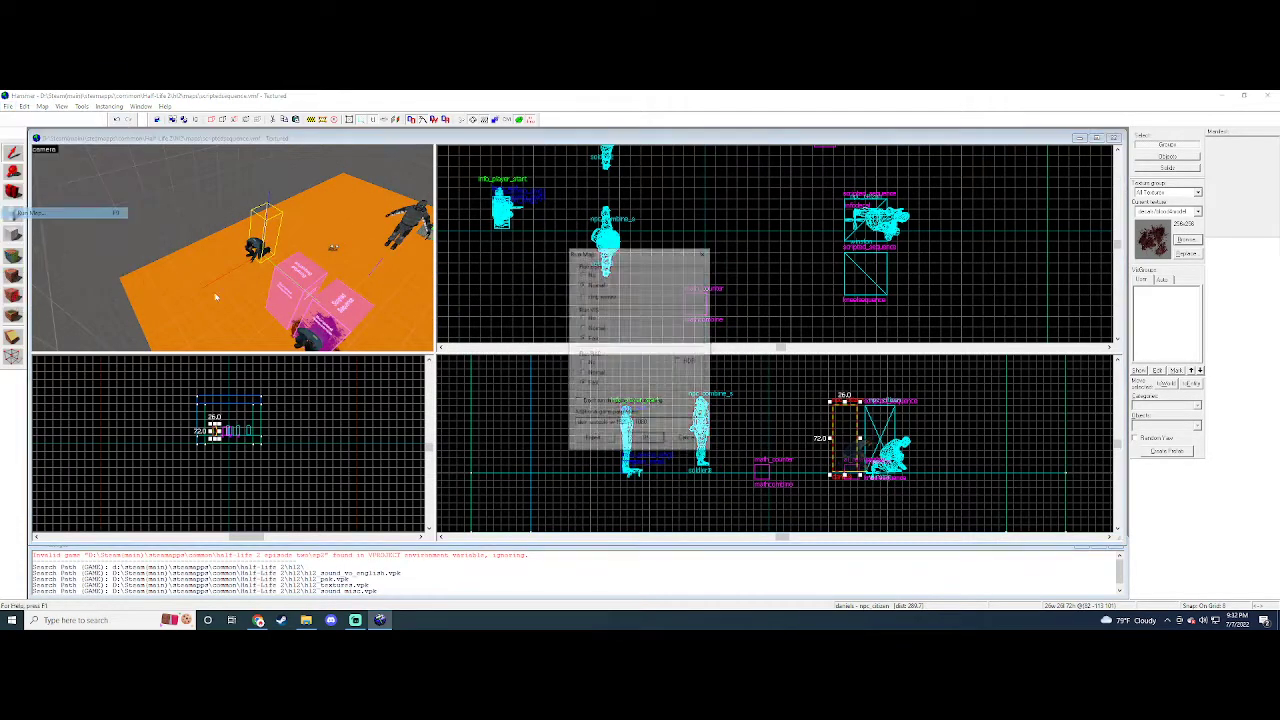
{"action": "left_click", "coordinate": [658, 442]}
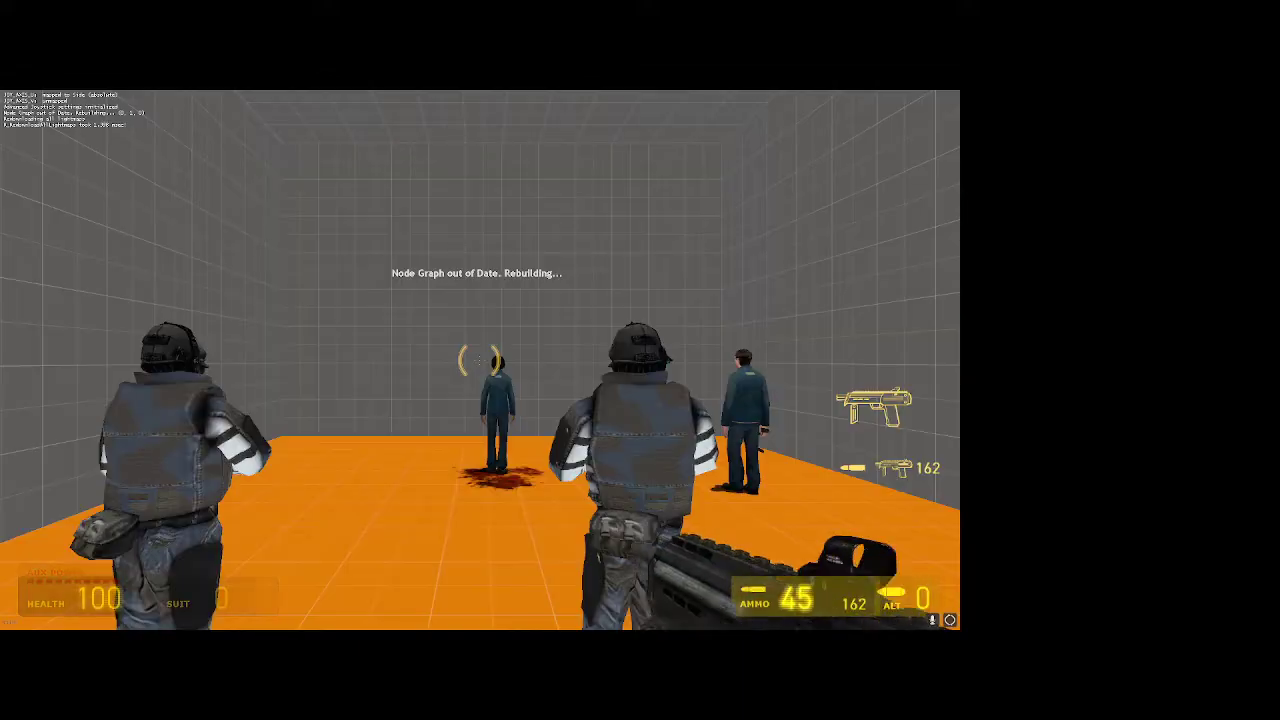
- Shoot the three Combine soldiers to trigger the kneeling sequence
{"action": "left_click", "coordinate": [480, 360]}
{"action": "left_click", "coordinate": [480, 360]}
{"action": "left_click", "coordinate": [480, 360]}
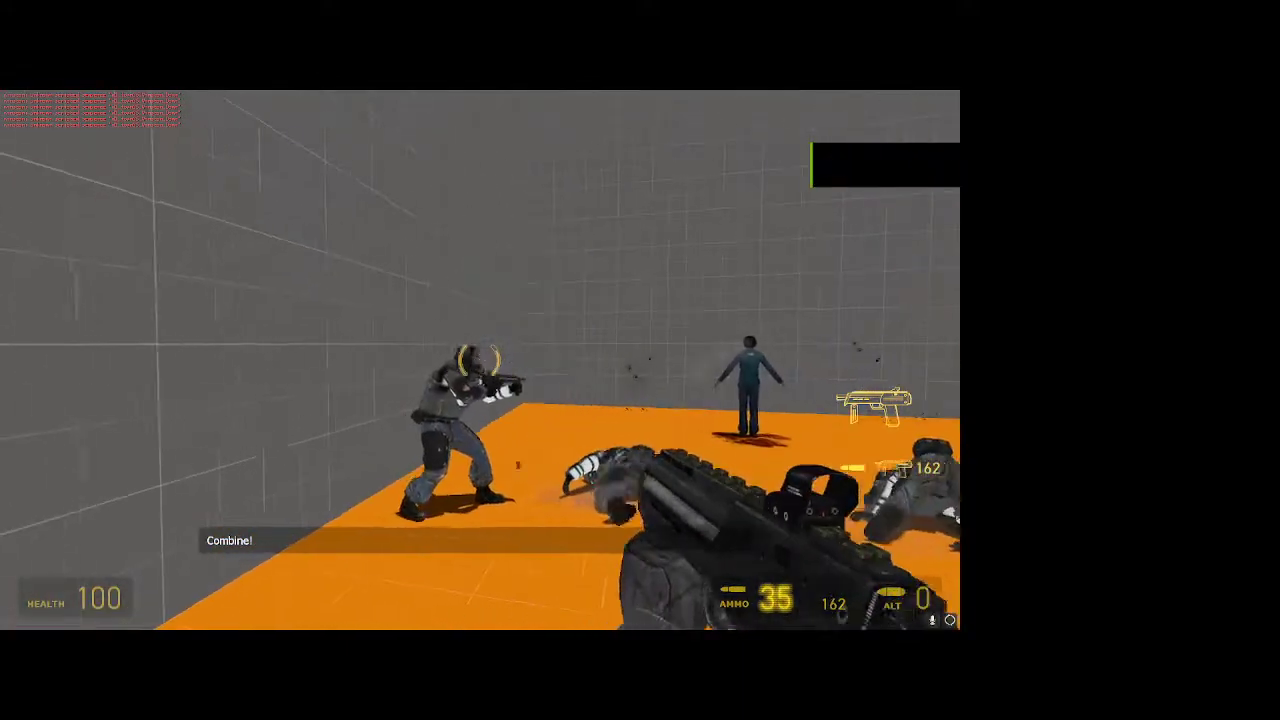
{"action": "left_click", "coordinate": [480, 360]}
{"action": "left_click", "coordinate": [480, 360]}
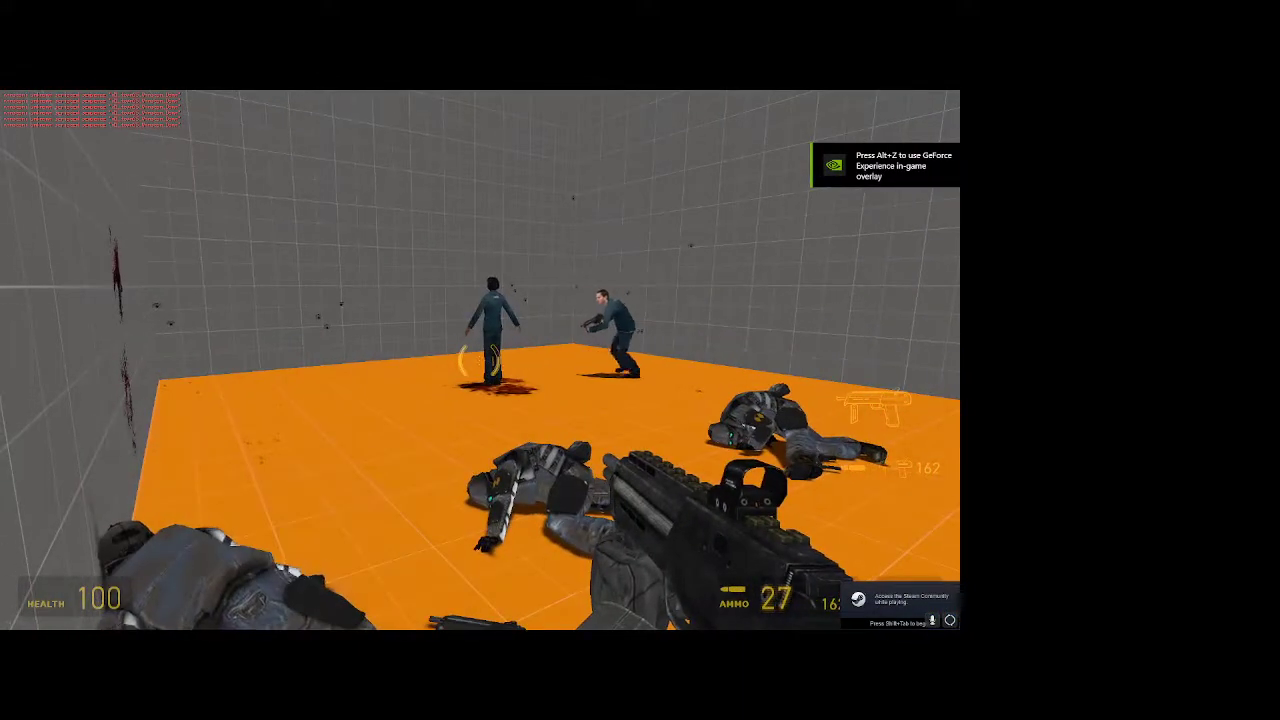
- Walk up to winston and circle the pair to examine daniels's kneeling direction and what he does after the animation
{"action": "key", "text": "w"}
{"action": "key", "text": "5"}
{"action": "key", "text": "w"}
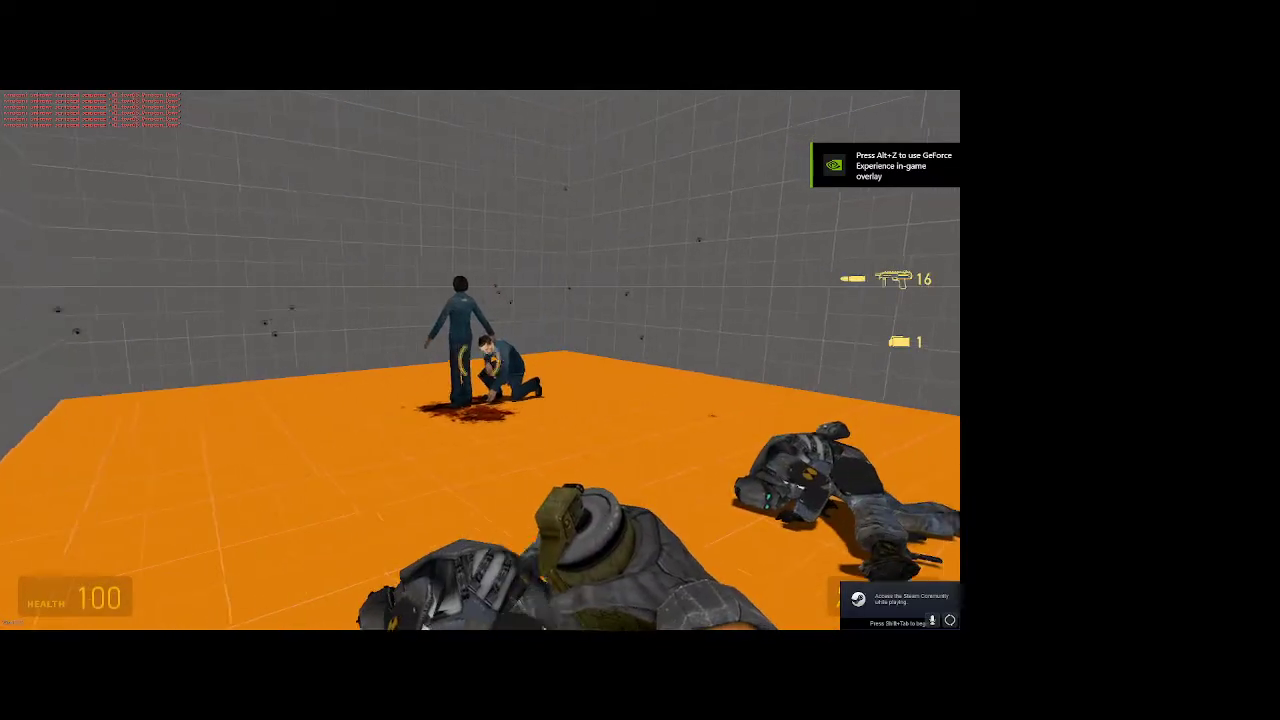
{"action": "key", "text": "w"}
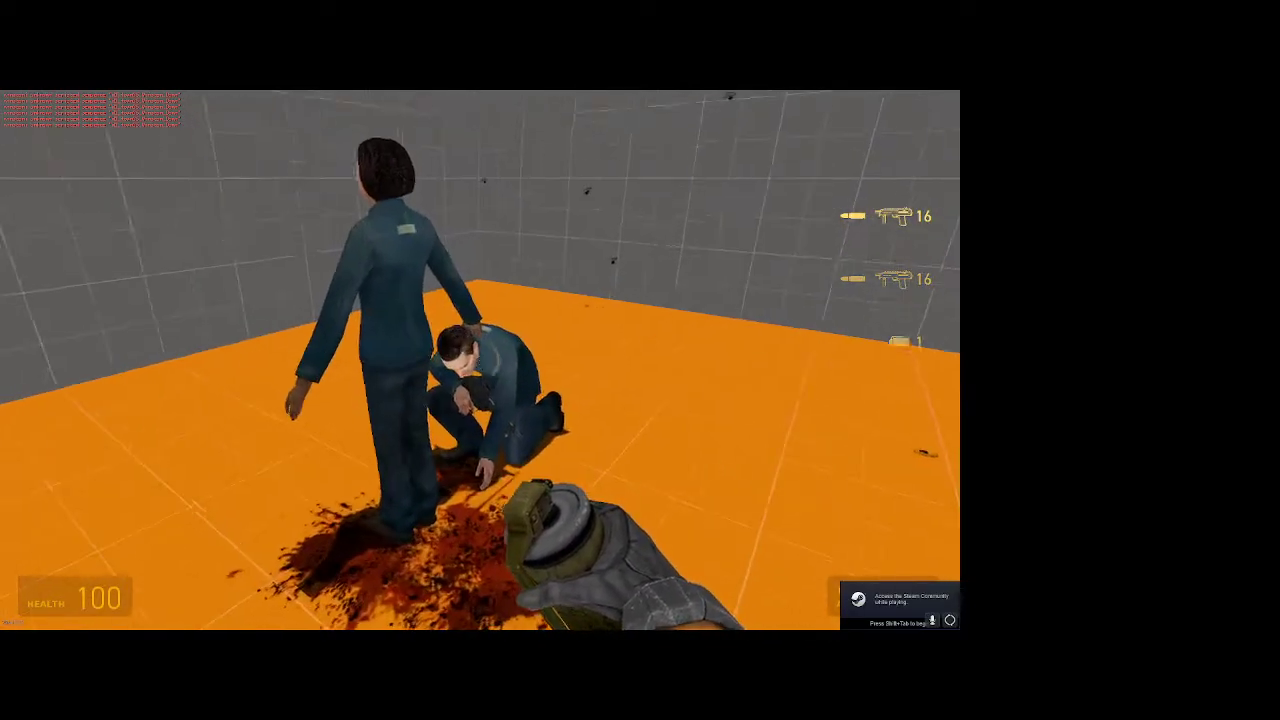
{"action": "key", "text": "shift+w"}
{"action": "key", "text": "s"}
{"action": "key", "text": "w"}
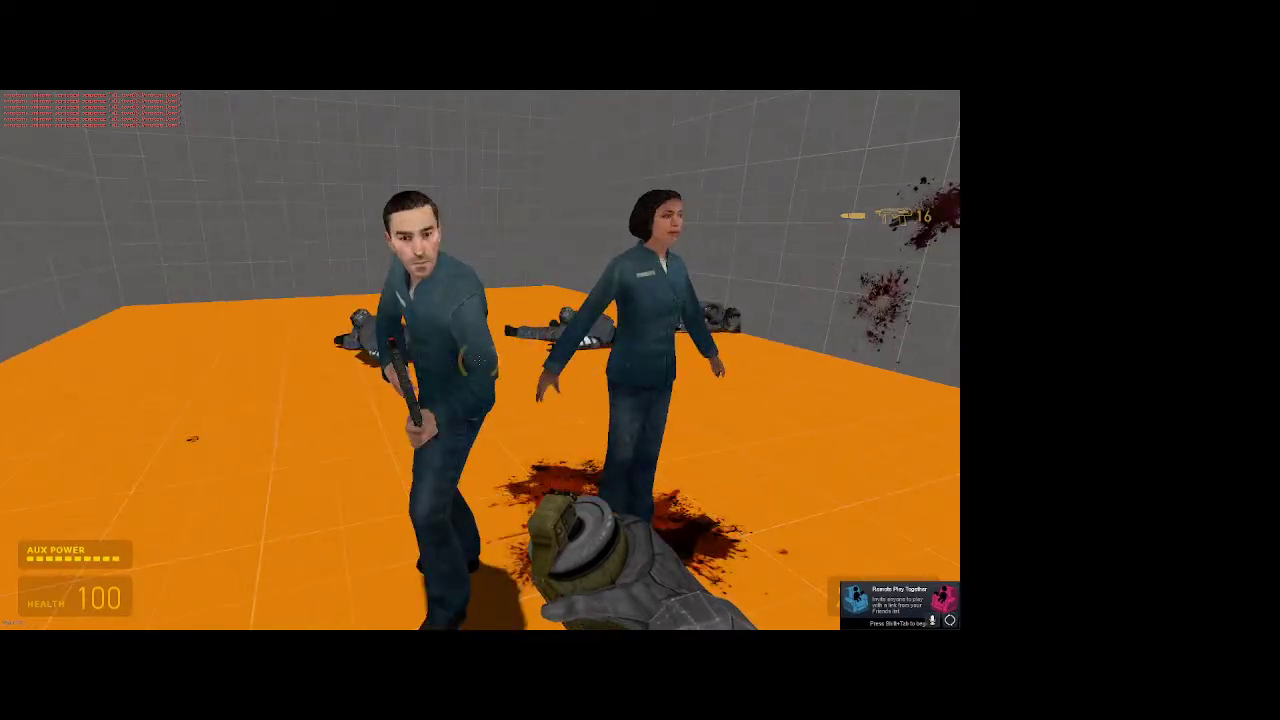
{"action": "key", "text": "s"}
{"action": "key", "text": "d"}
{"action": "key", "text": "a"}
{"action": "key", "text": "s"}
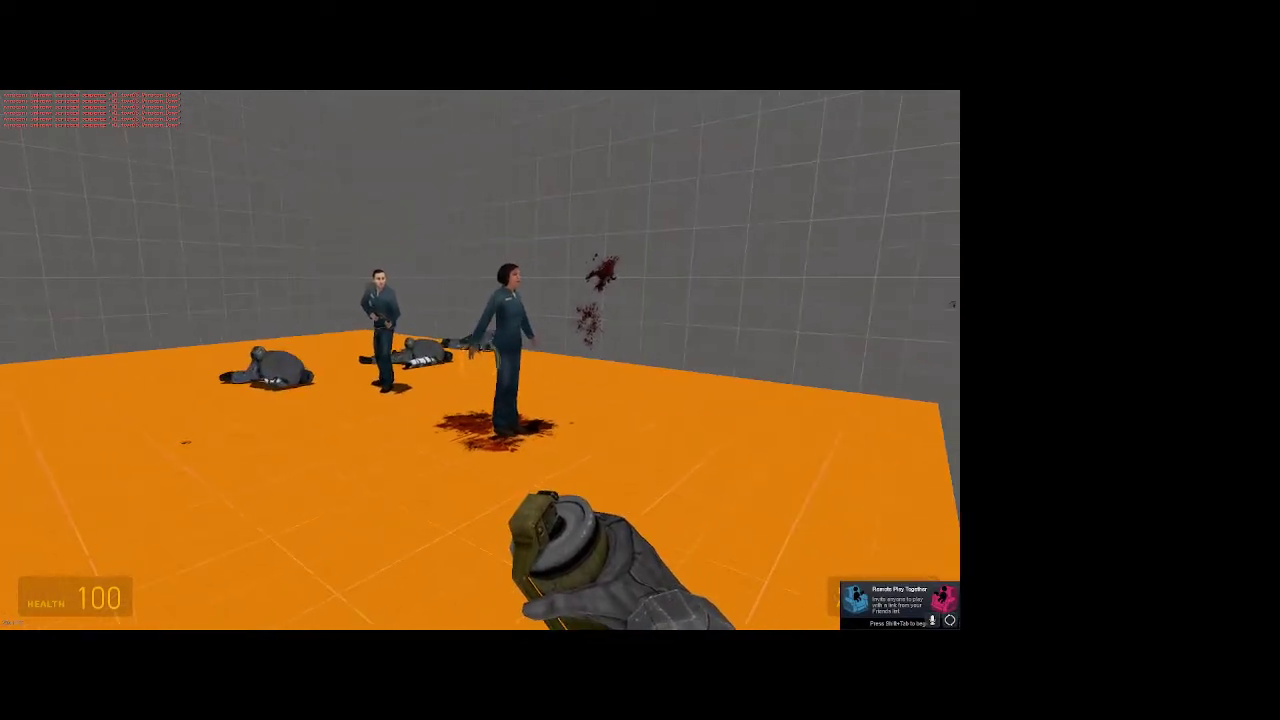
- Quit the game and return to the map editor
{"action": "key", "text": "grave"}
{"action": "left_click", "coordinate": [66, 459]}
{"action": "left_click", "coordinate": [483, 377]}
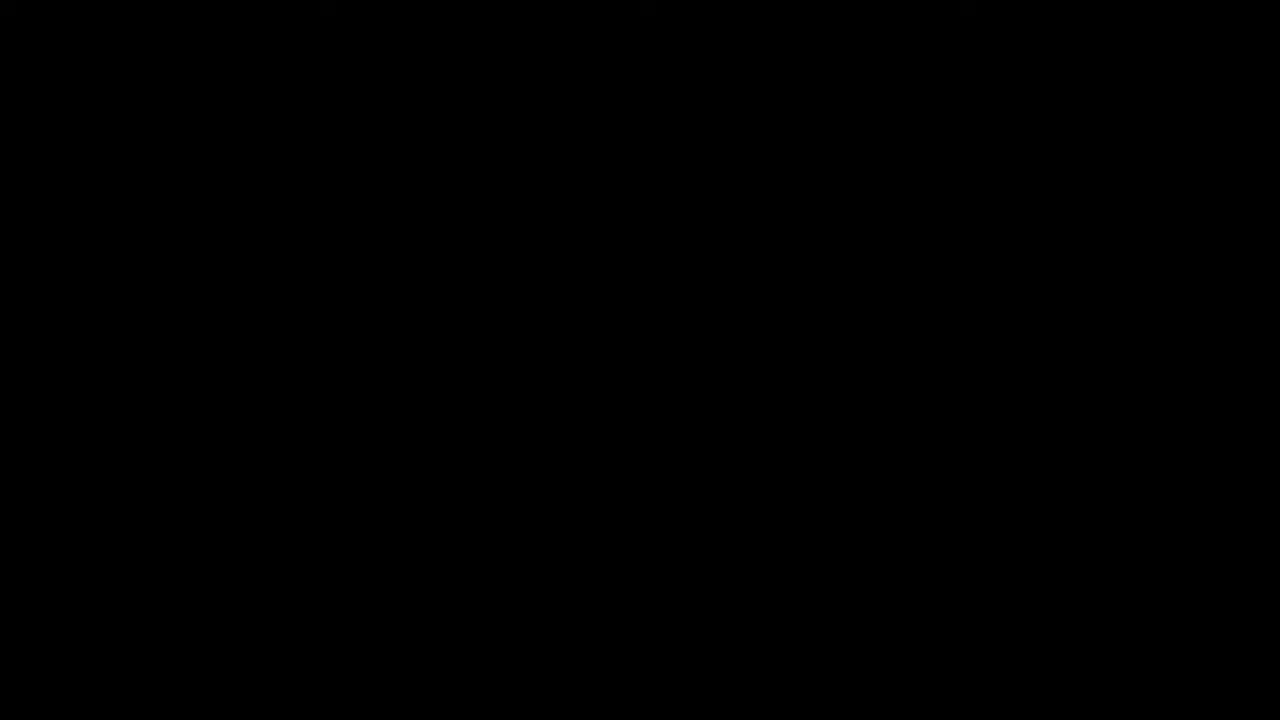
- Review the Model property and head flags of the winston npc_citizen and close his properties
{"action": "scroll", "coordinate": [716, 384], "scroll_direction": "down", "scroll_amount": 5}
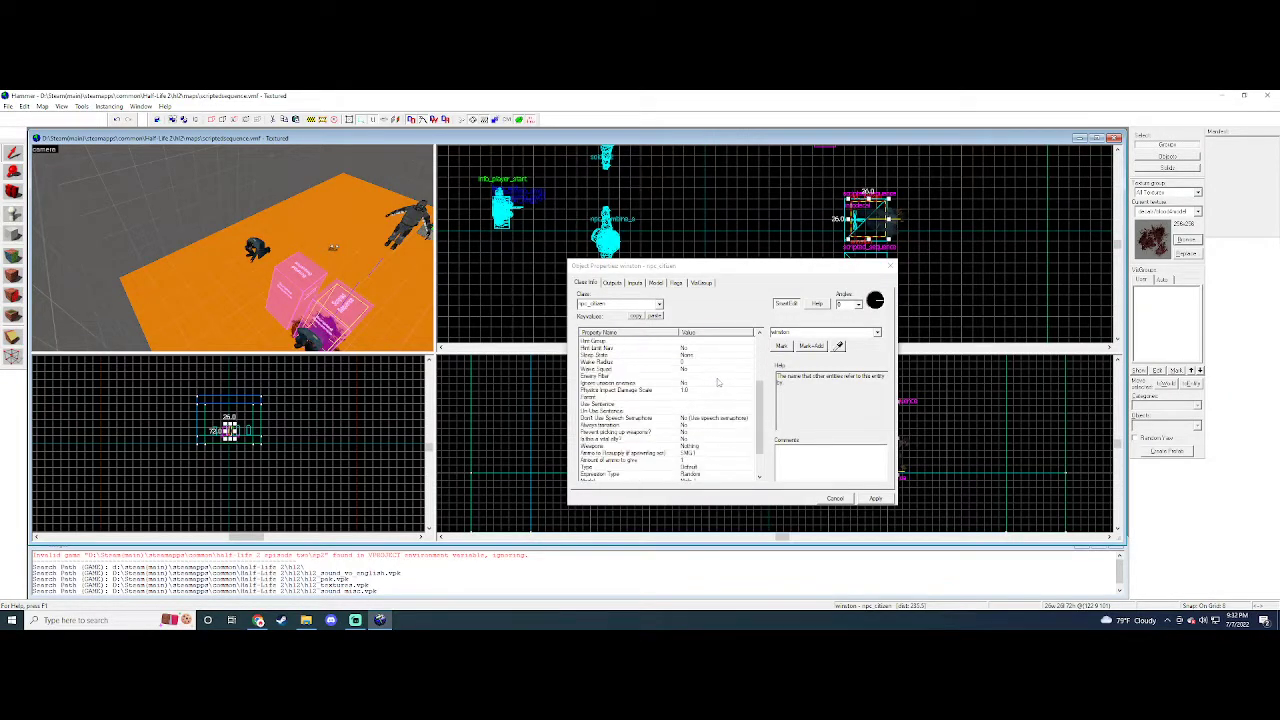
{"action": "left_click", "coordinate": [697, 445]}
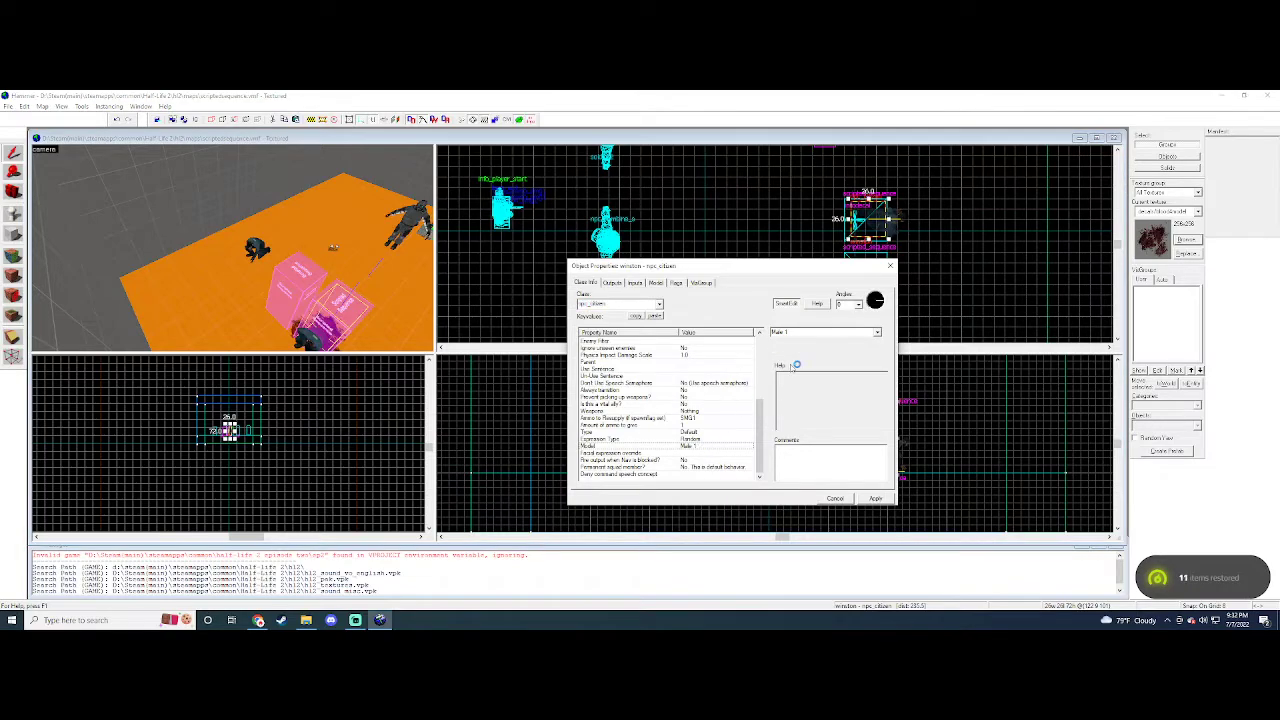
{"action": "left_click", "coordinate": [879, 333]}
{"action": "left_click", "coordinate": [837, 343]}
{"action": "left_click", "coordinate": [677, 283]}
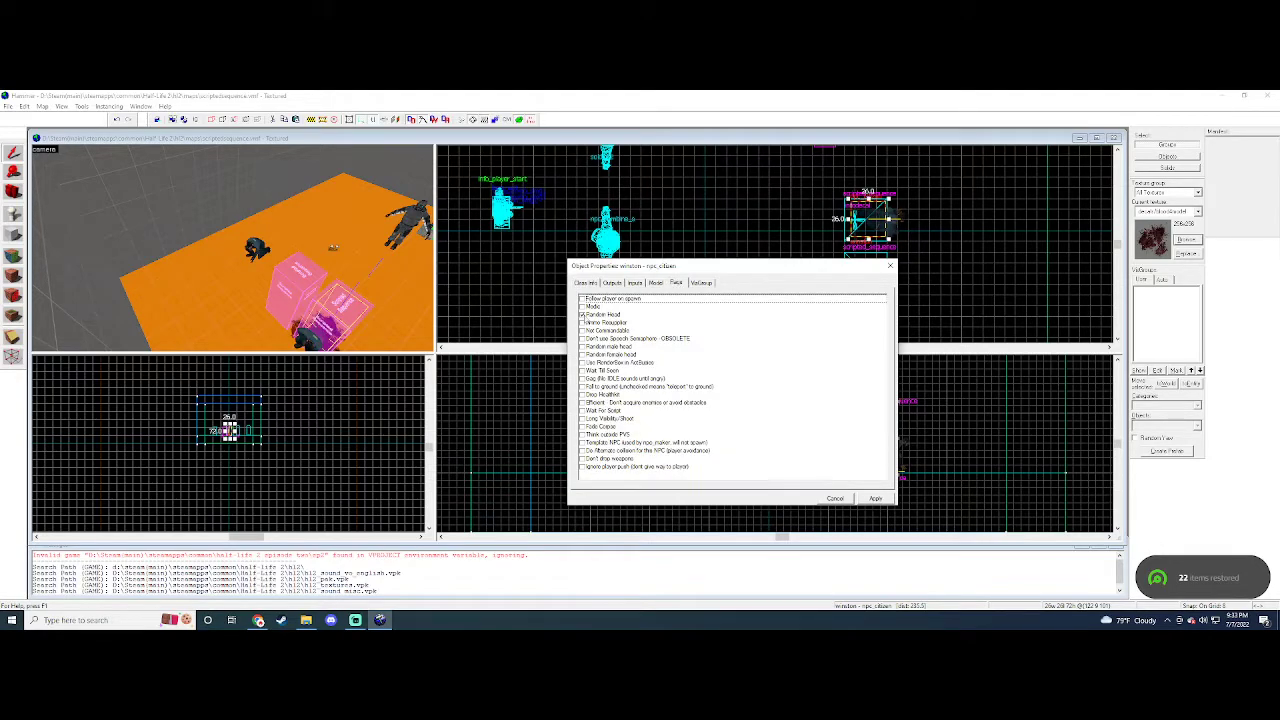
{"action": "left_click", "coordinate": [585, 283]}
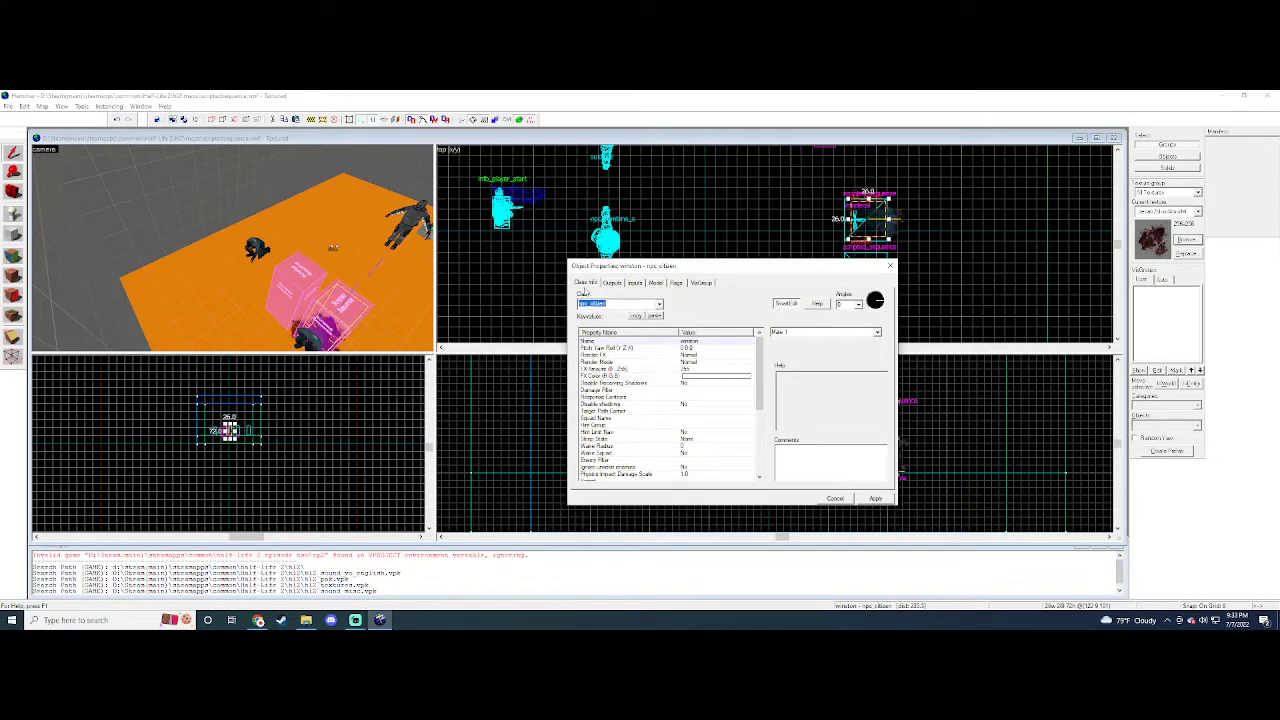
{"action": "scroll", "coordinate": [697, 408], "scroll_direction": "down", "scroll_amount": 6}
{"action": "left_click", "coordinate": [890, 265]}
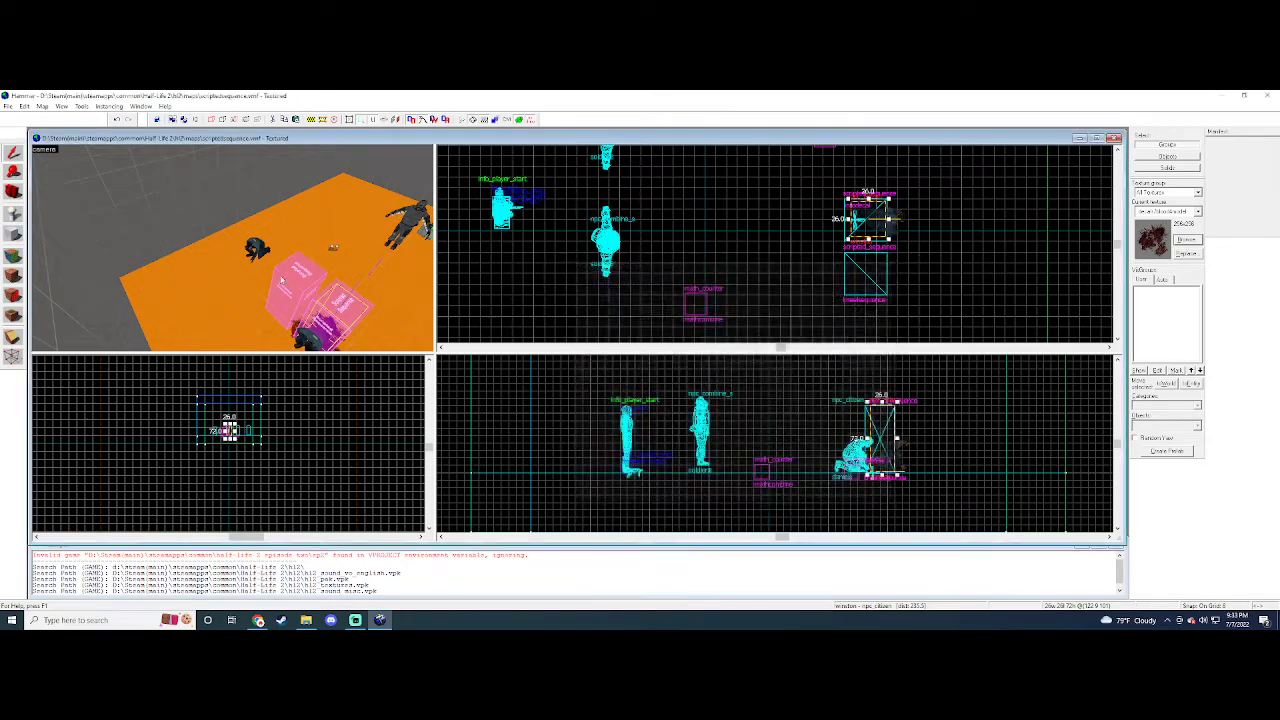
- Check the flags of daniels and enable Override AI on the kneeling scripted_sequence, applying the change
{"action": "left_click", "coordinate": [257, 254]}
{"action": "double_click", "coordinate": [257, 254]}
{"action": "left_click", "coordinate": [677, 283]}
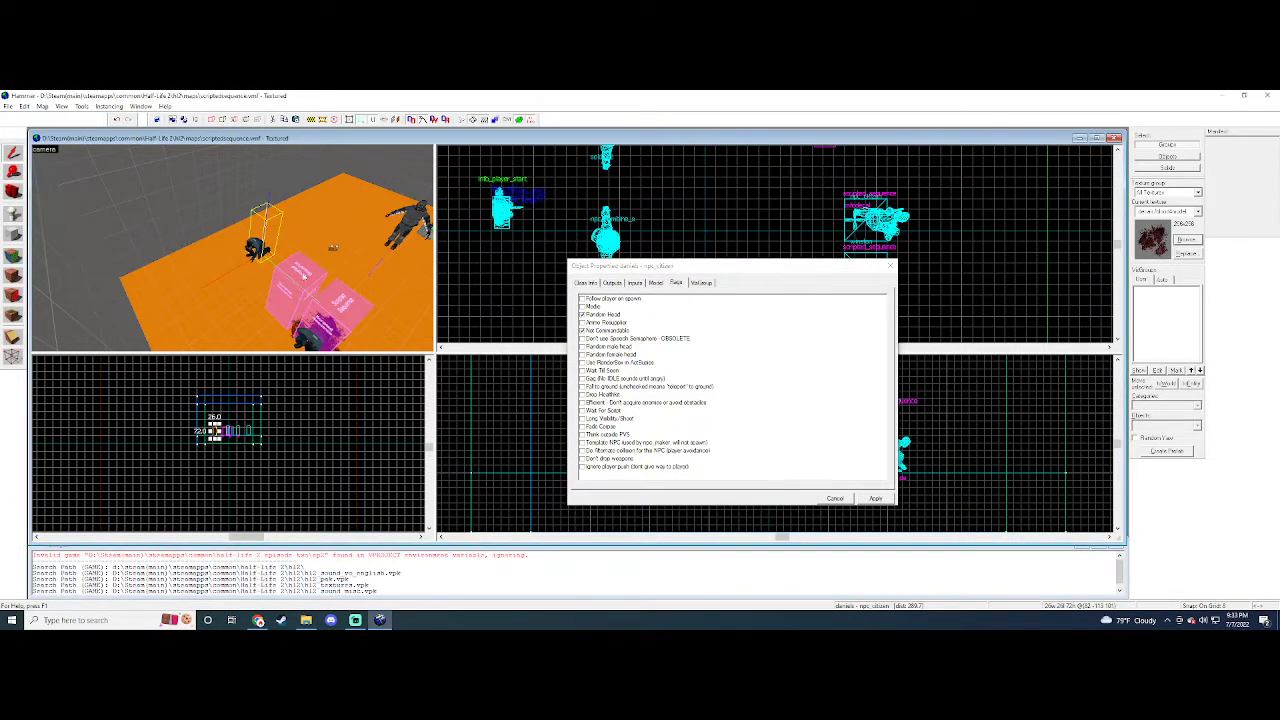
{"action": "left_click", "coordinate": [296, 285]}
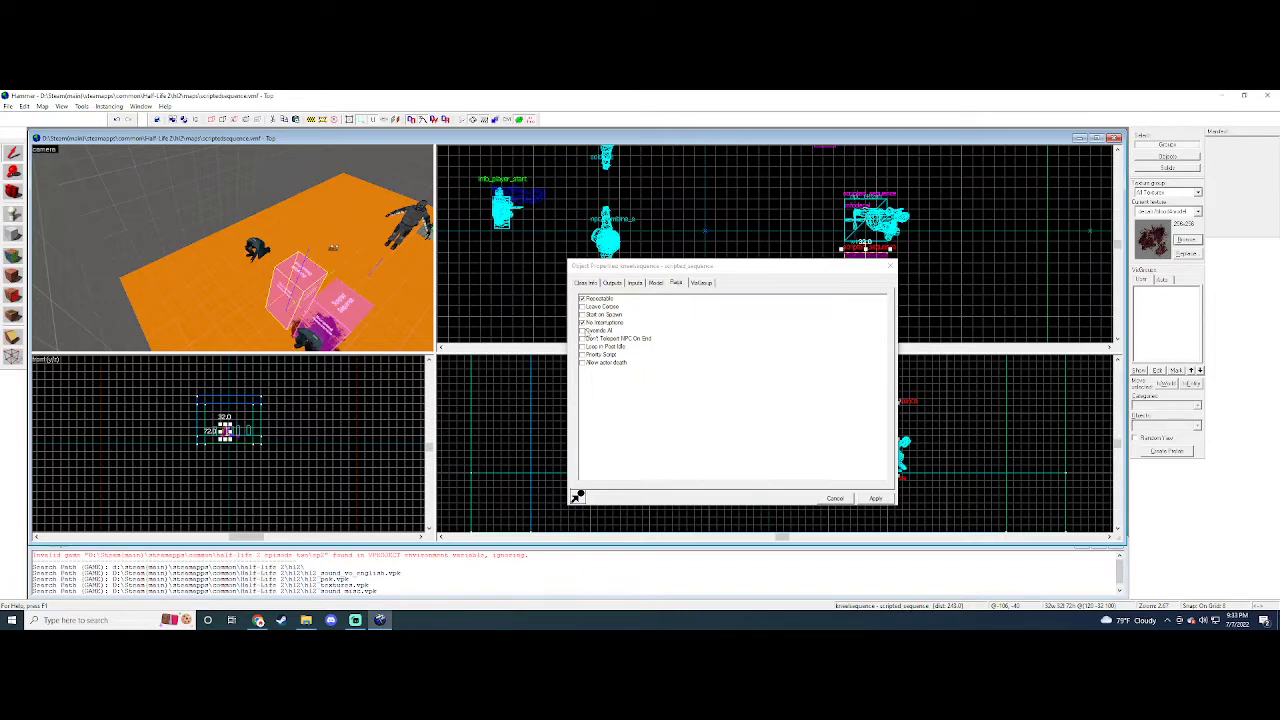
{"action": "left_click", "coordinate": [583, 330]}
{"action": "left_click", "coordinate": [875, 498]}
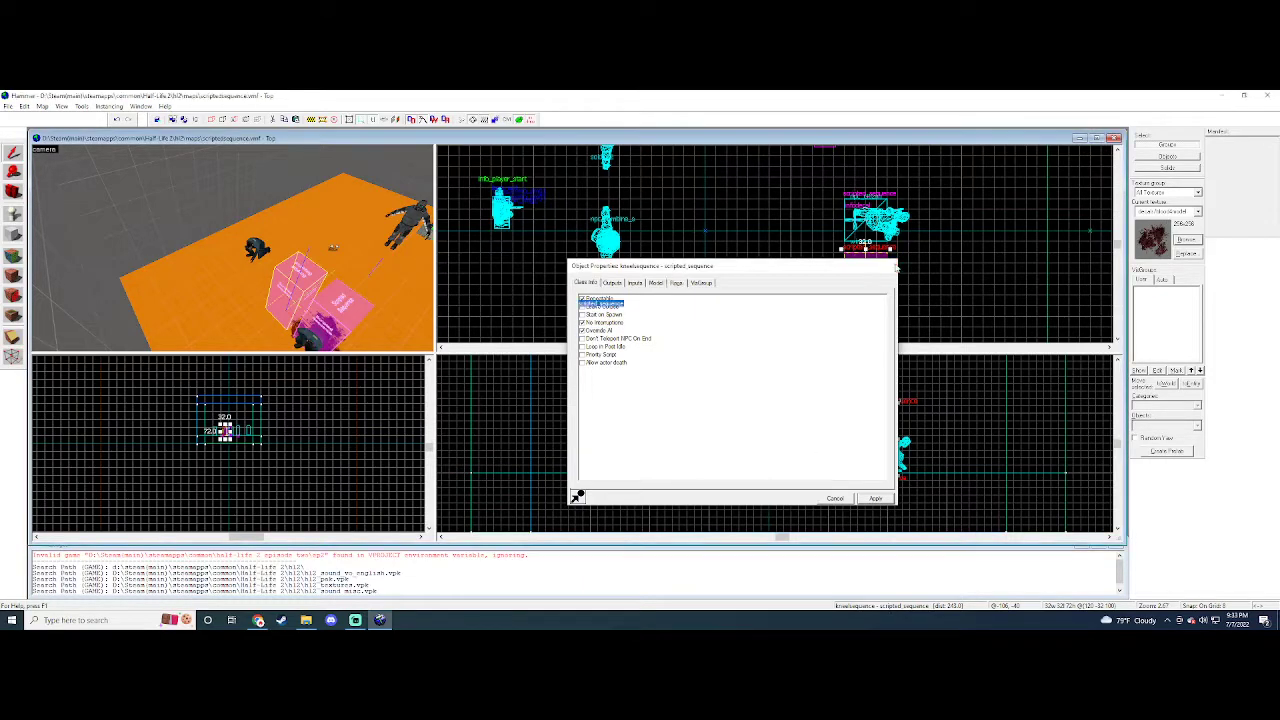
{"action": "left_click", "coordinate": [890, 266]}
- Compile and run the map with Normal BSP, Fast VIS and Fast RAD
{"action": "left_click", "coordinate": [8, 106]}
{"action": "left_click", "coordinate": [40, 220]}
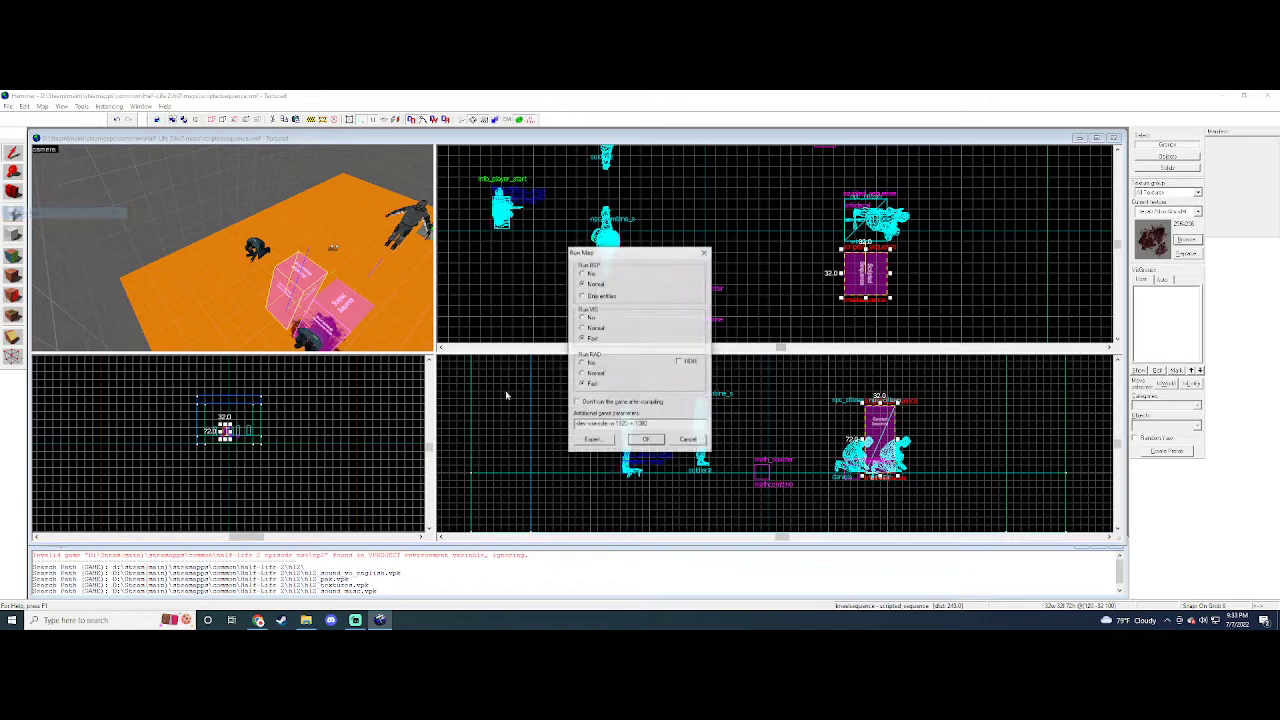
{"action": "left_click", "coordinate": [648, 443]}
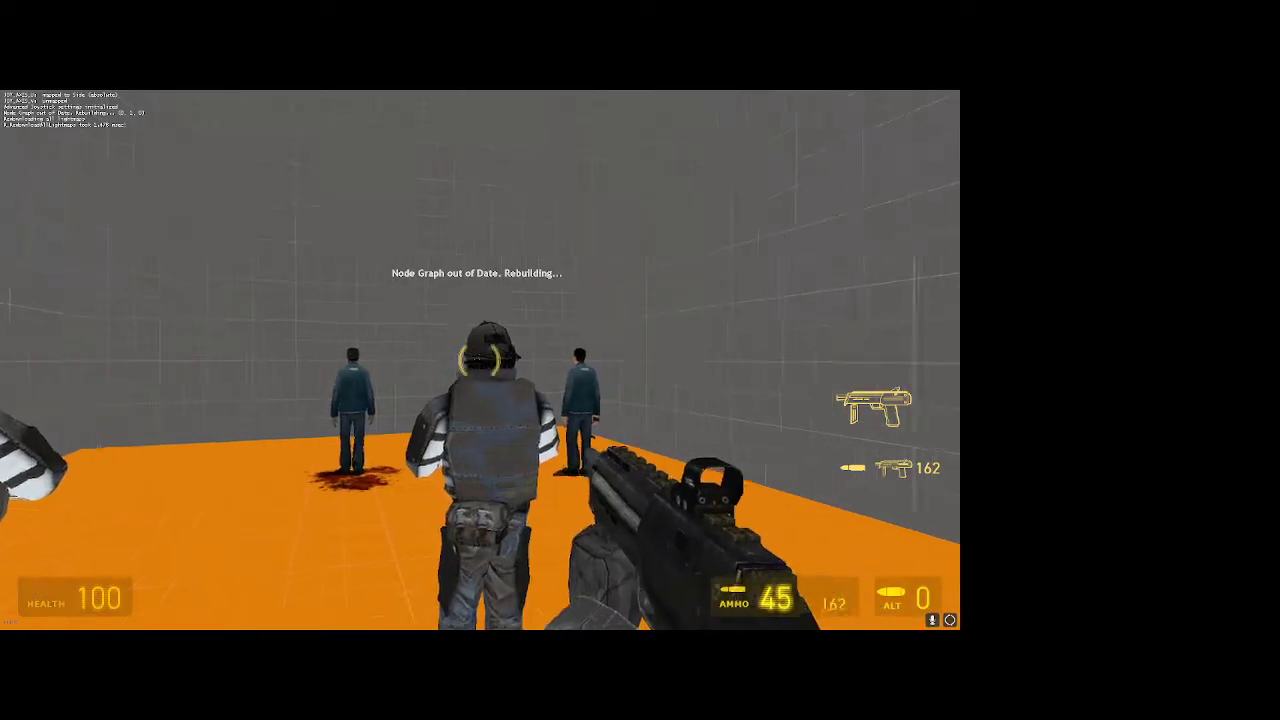
- Kill all three Combine soldiers in the new playtest and reload the weapon
{"action": "left_click", "coordinate": [480, 360]}
{"action": "left_click", "coordinate": [480, 360]}
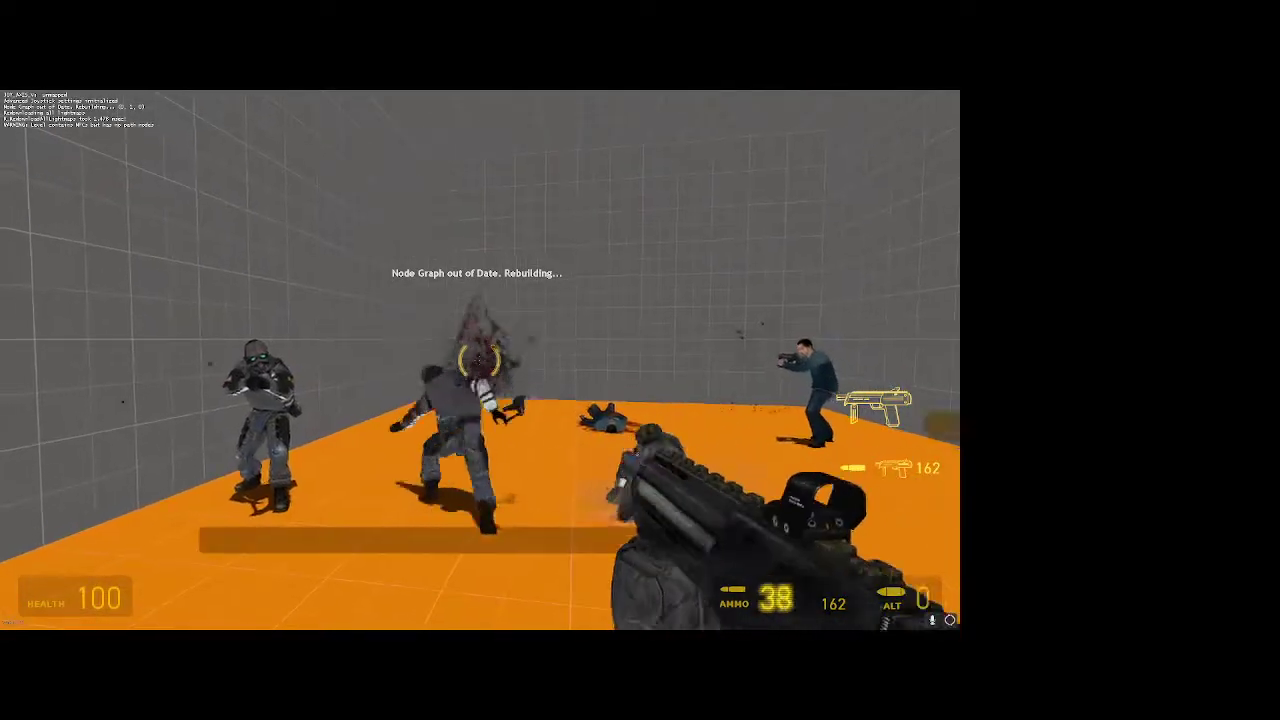
{"action": "left_click", "coordinate": [480, 360]}
{"action": "left_click", "coordinate": [480, 360]}
{"action": "left_click", "coordinate": [480, 360]}
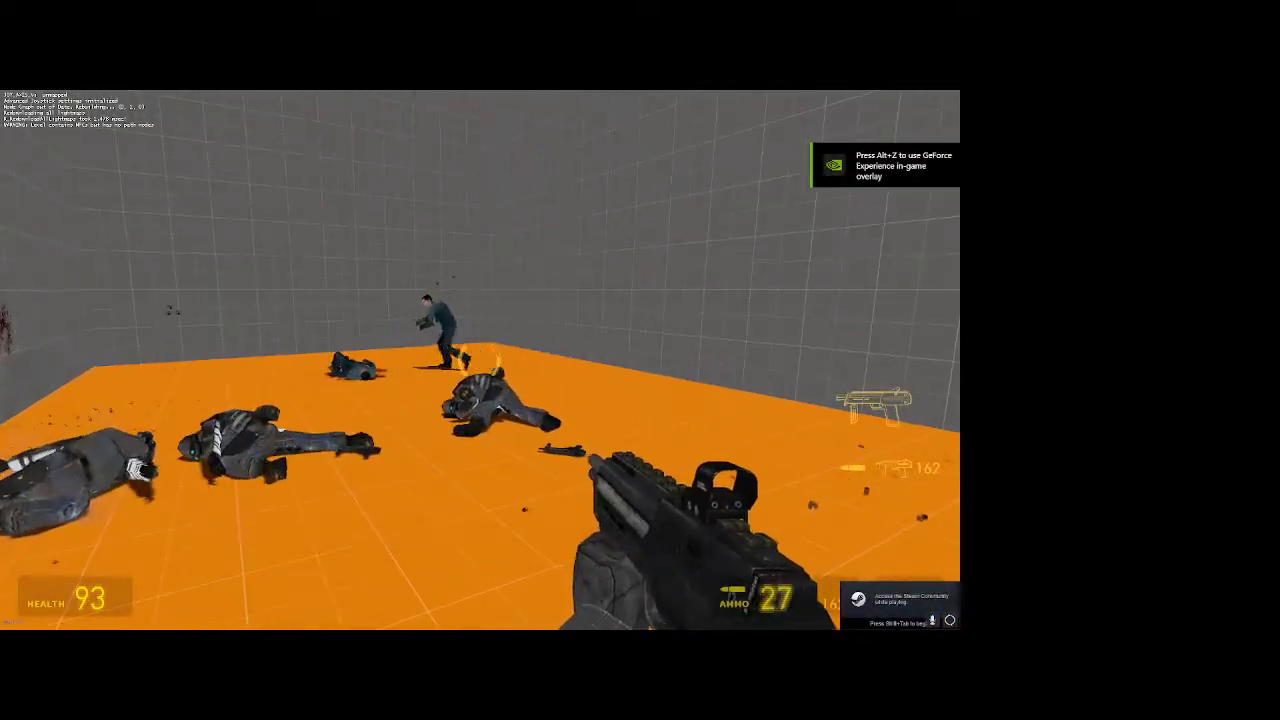
{"action": "key", "text": "r"}
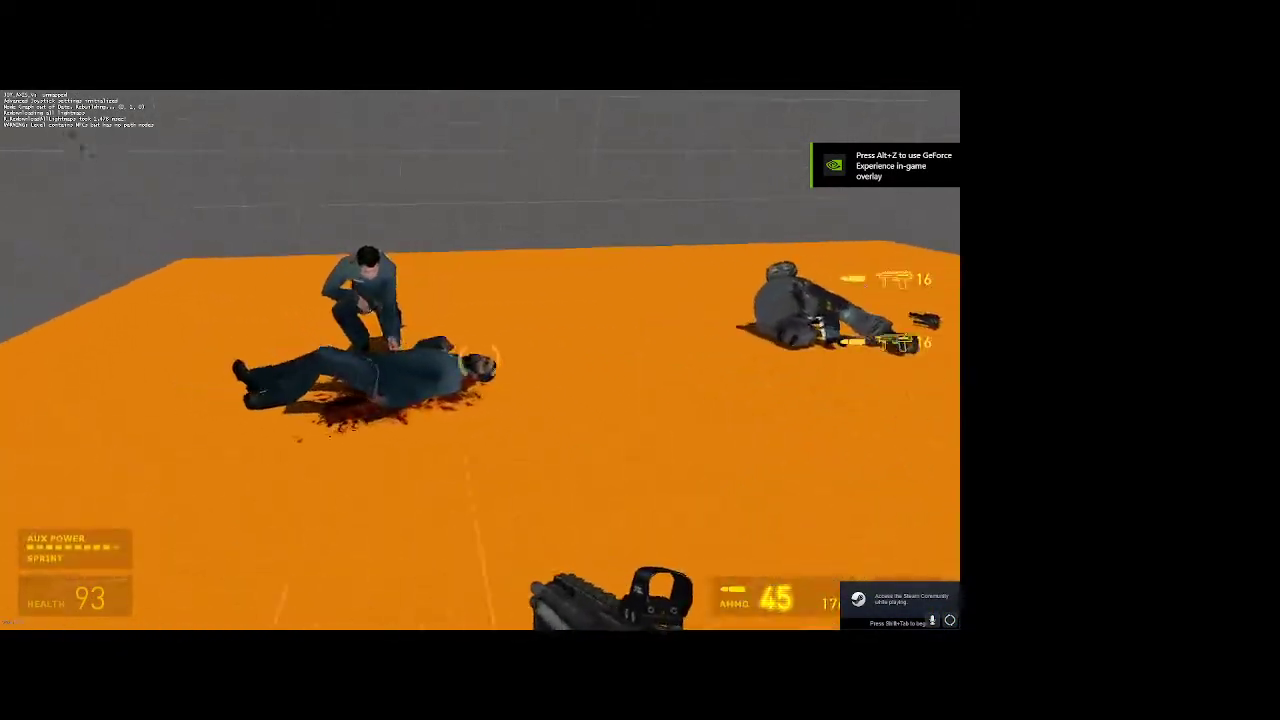
- Move around daniels and winston to examine the kneeling animation up close, and fire a few shots
{"action": "key", "text": "w"}
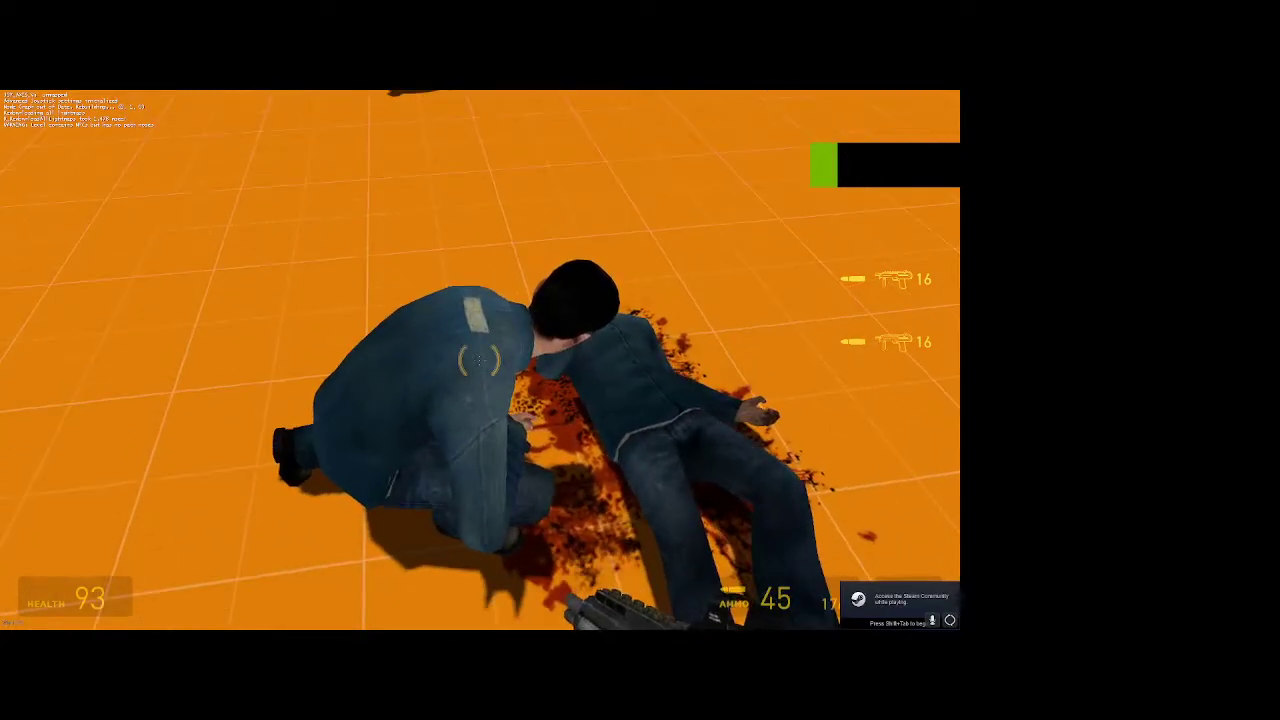
{"action": "key", "text": "a"}
{"action": "key", "text": "w"}
{"action": "key", "text": "s"}
{"action": "left_click", "coordinate": [480, 360]}
{"action": "left_click", "coordinate": [480, 360]}
{"action": "left_click", "coordinate": [480, 360]}
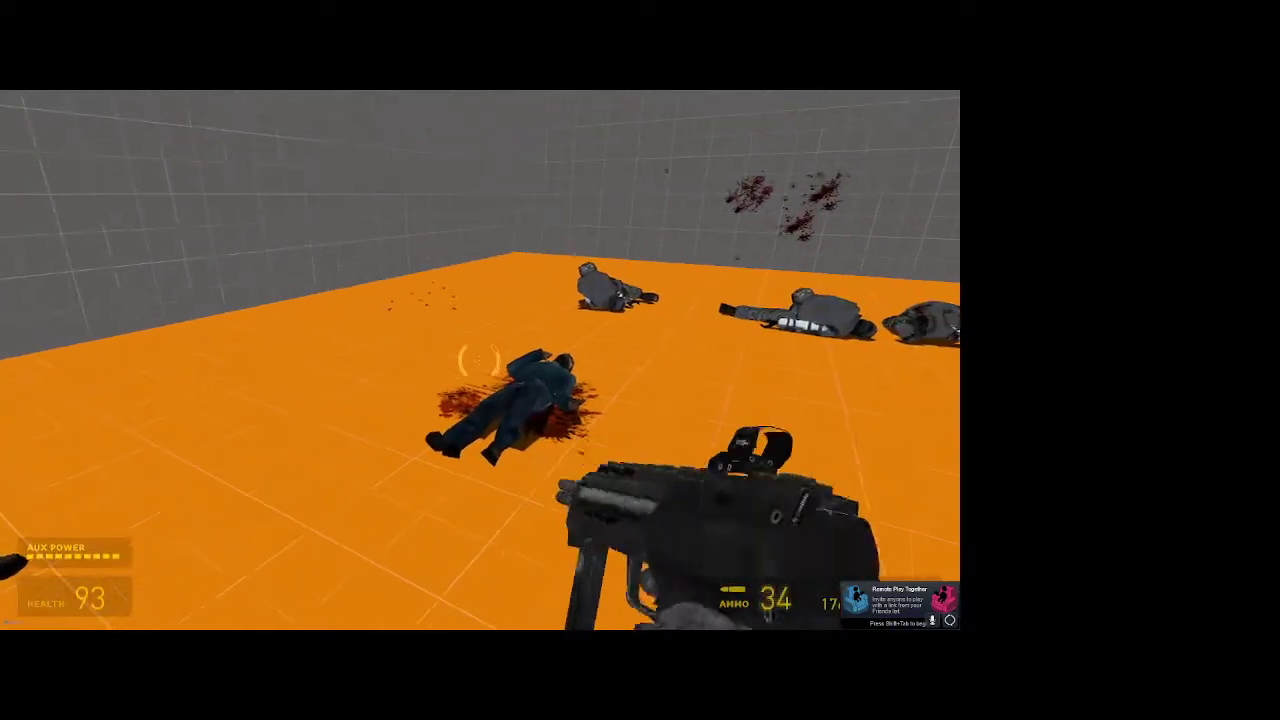
- Exit the playtest and go back to the map editor
{"action": "key", "text": "Escape"}
{"action": "left_click", "coordinate": [77, 461]}
{"action": "left_click", "coordinate": [500, 374]}
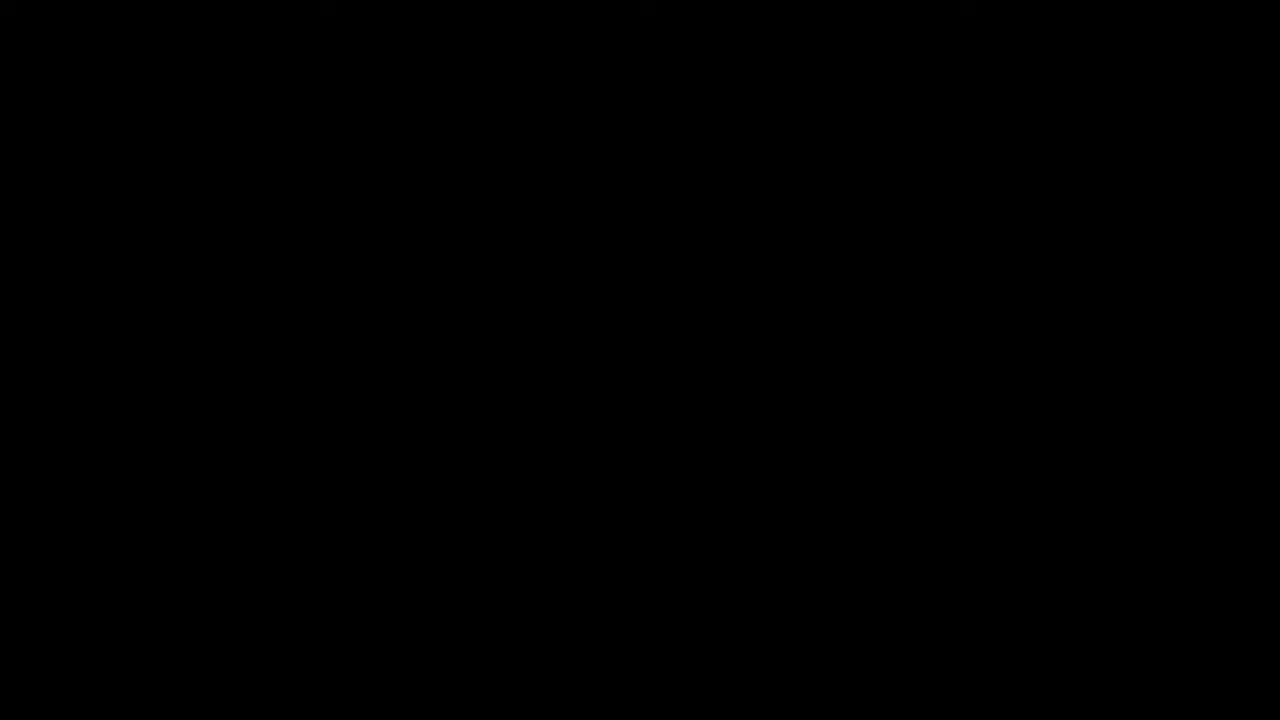
{"action": "key", "text": "z"}
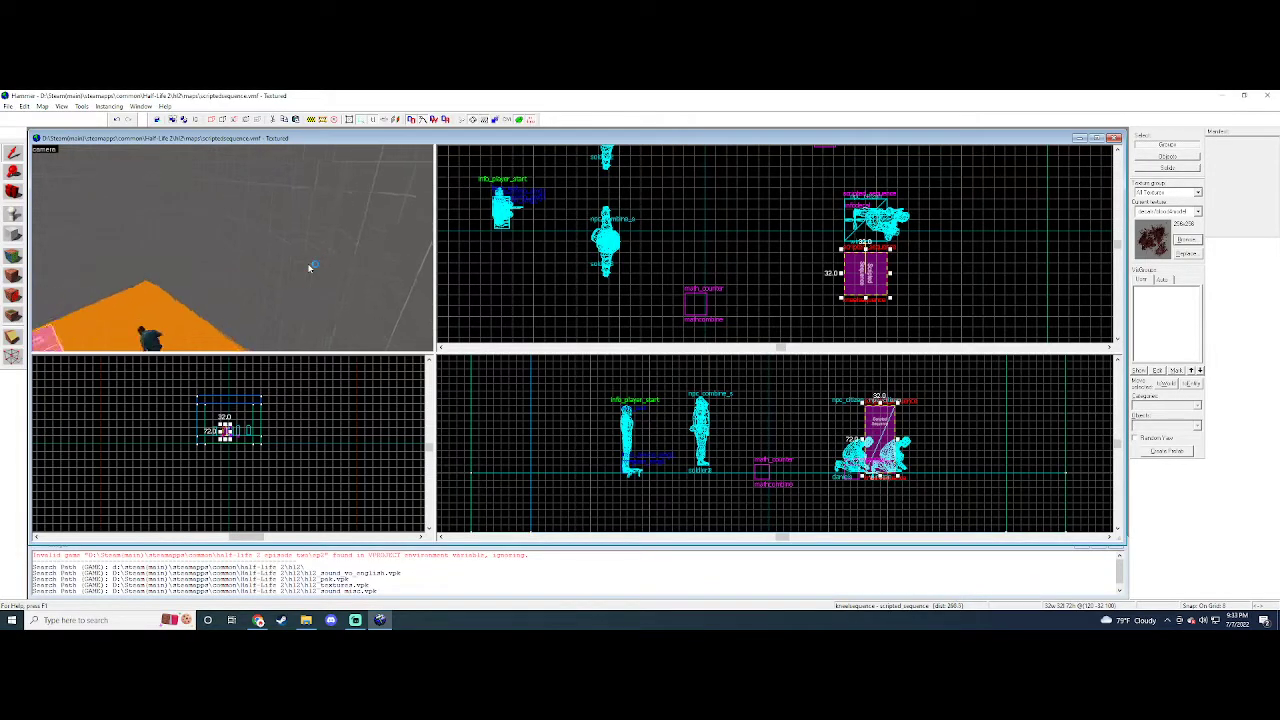
{"action": "key", "text": "s"}
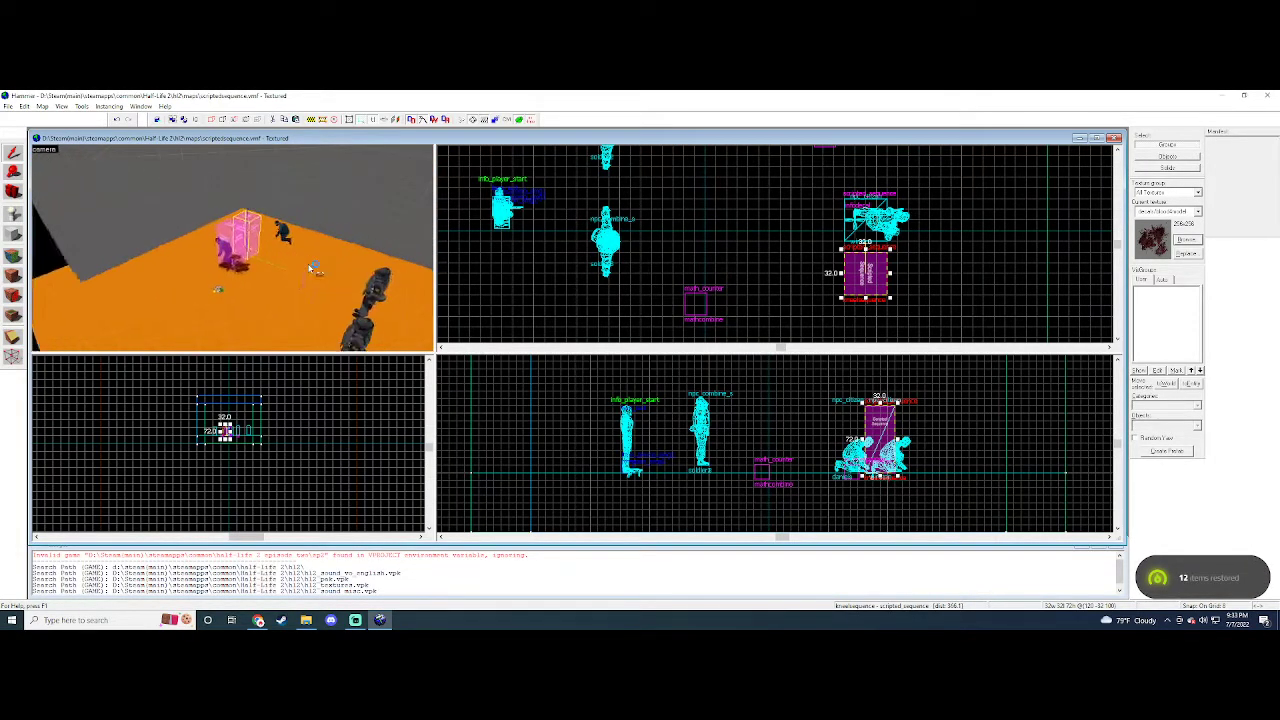
{"action": "key", "text": "d"}
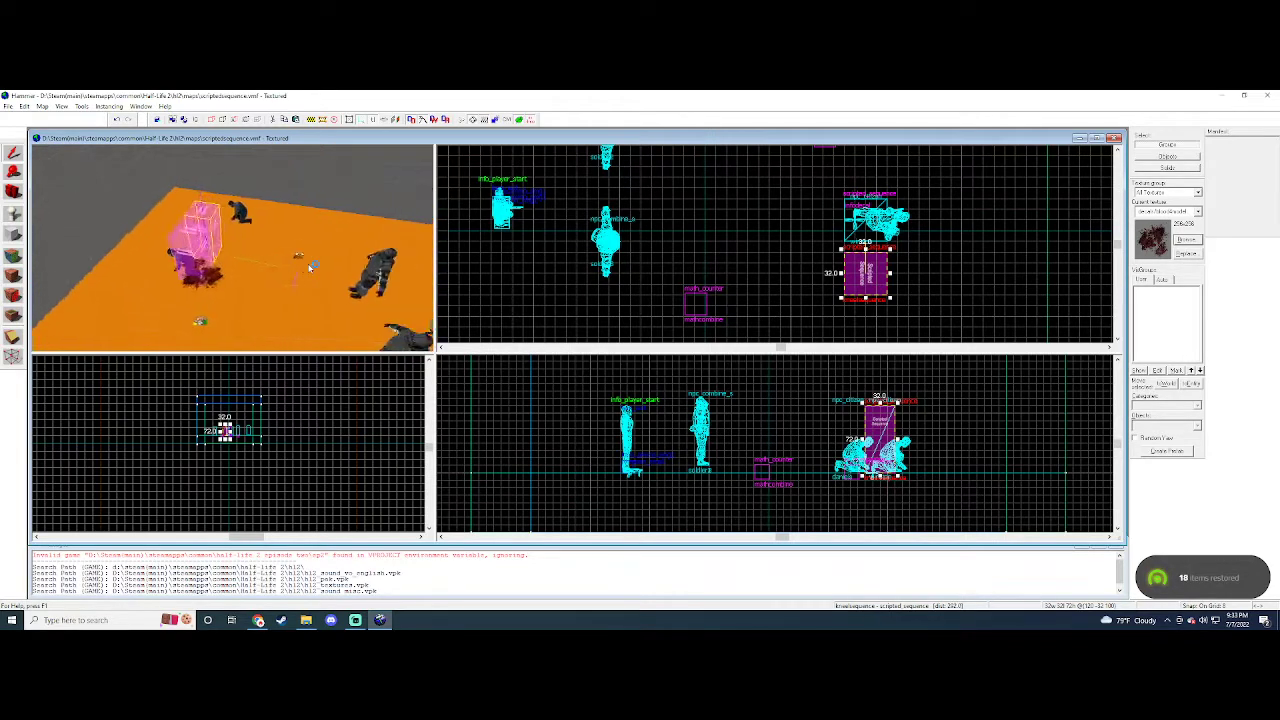
{"action": "key", "text": "s"}
{"action": "key", "text": "a"}
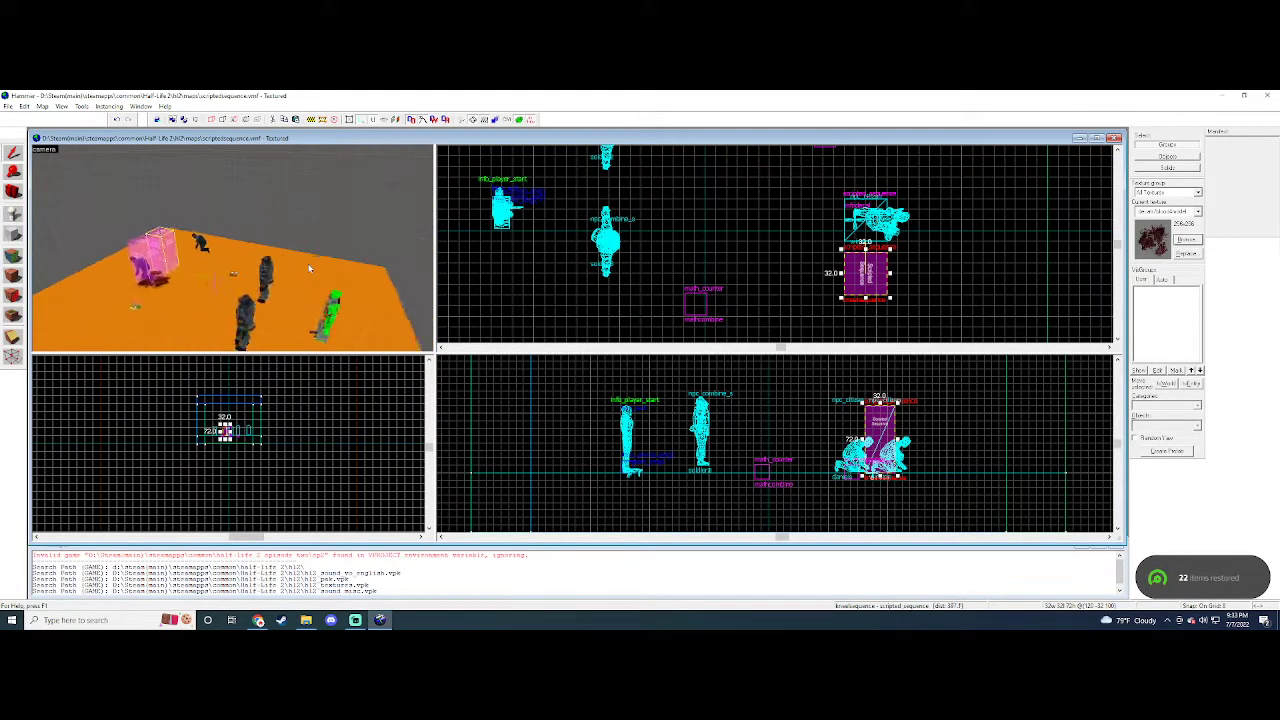
{"action": "key", "text": "a"}
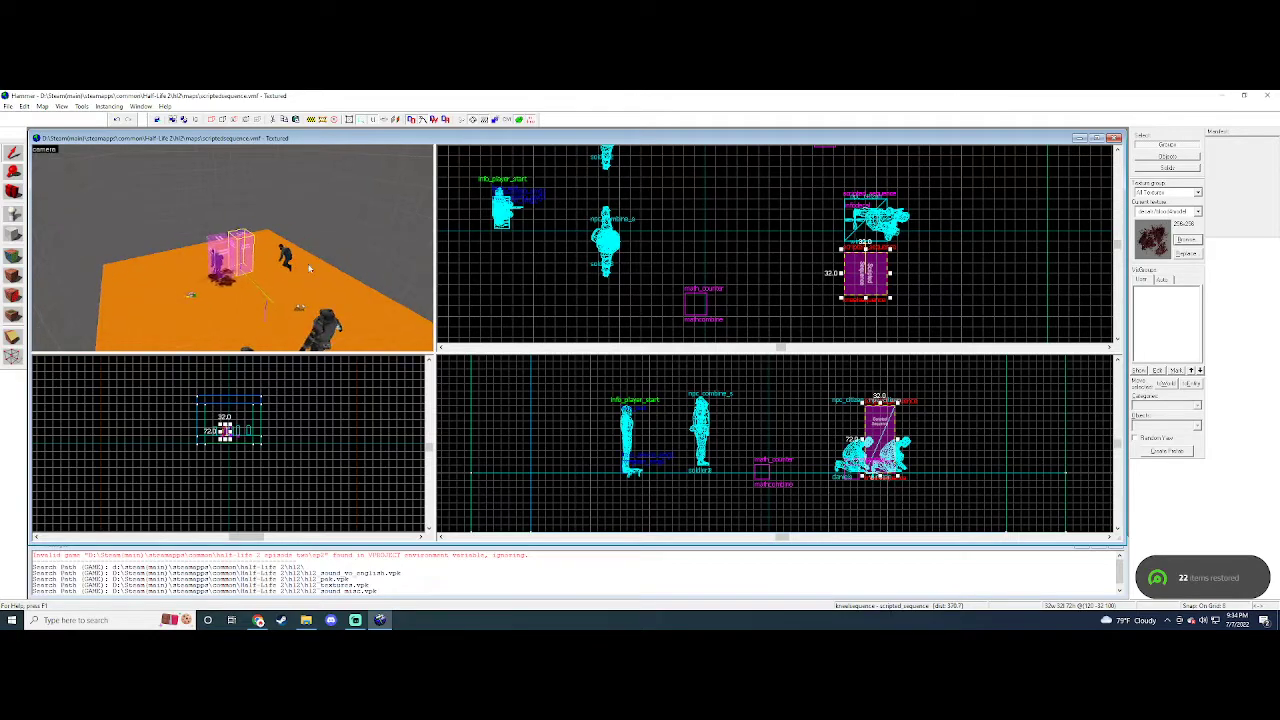
{"action": "key", "text": "Down"}
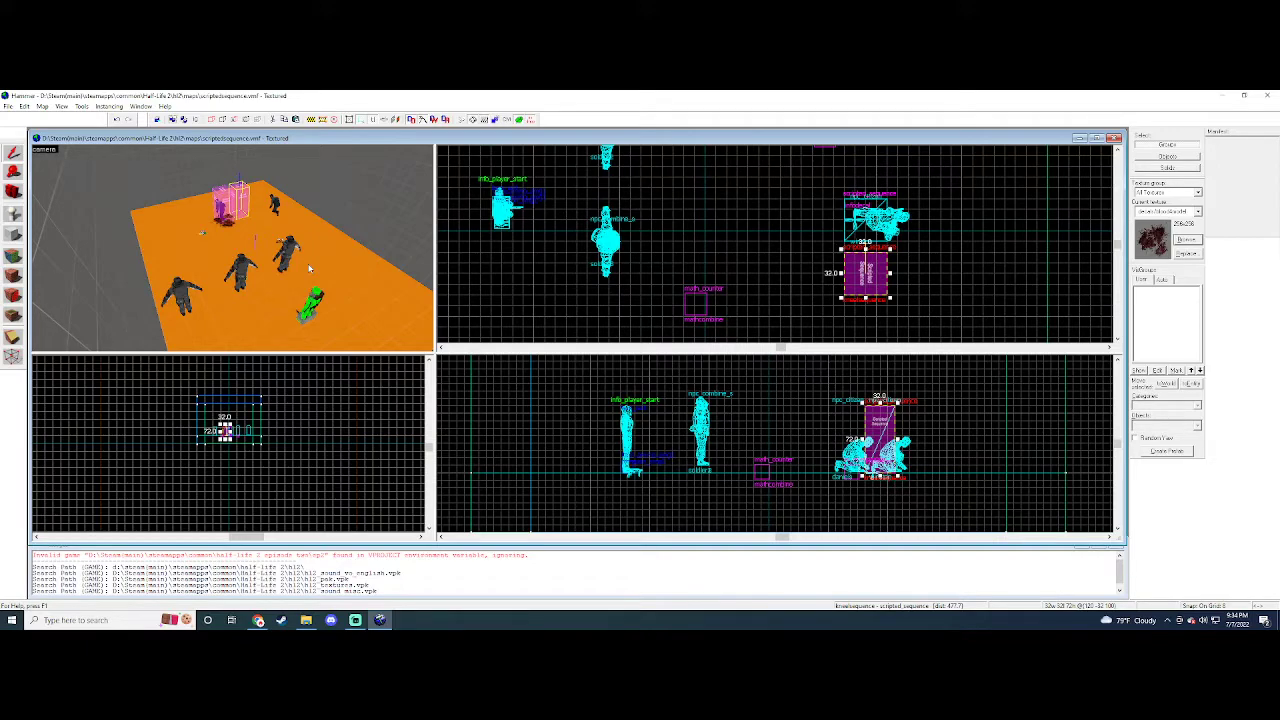
{"action": "key", "text": "Up"}
{"action": "key", "text": "d"}
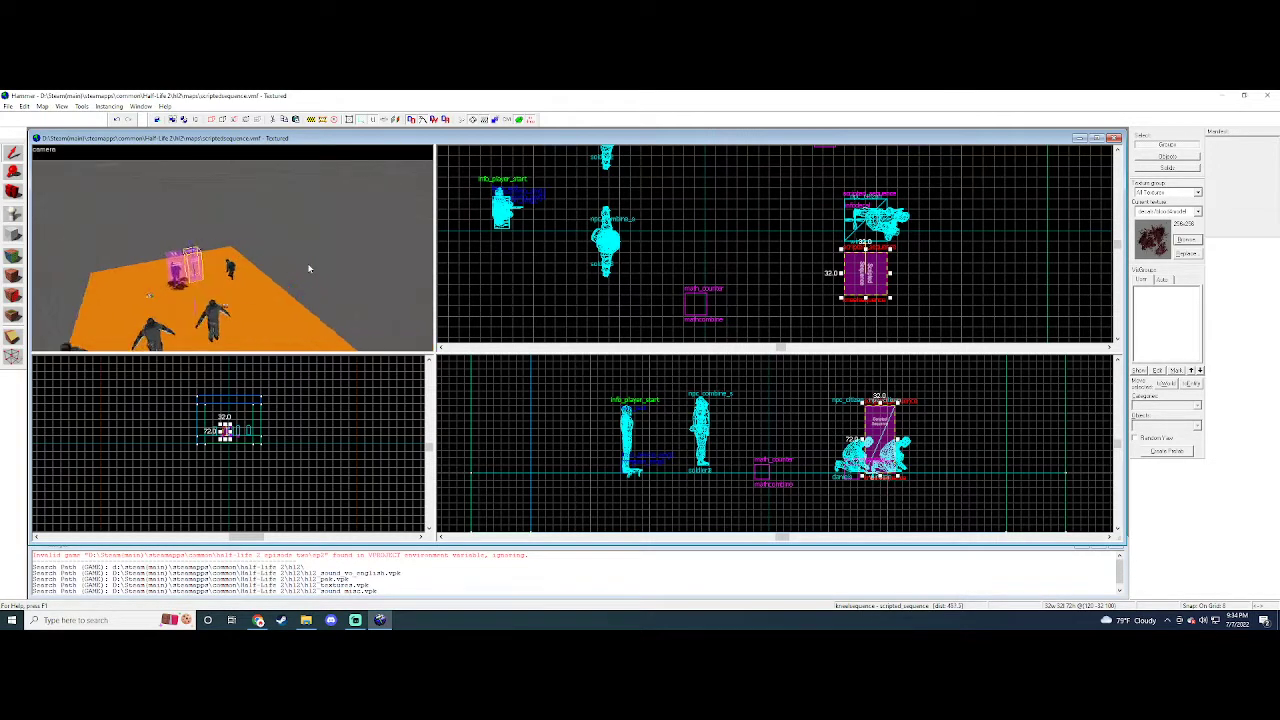
- Fly around the map in the 3D view to review the Combine soldiers, the player start and the scripted sequences beside winston
{"action": "key", "text": "Left"}
{"action": "key", "text": "Down"}
{"action": "key", "text": "Up"}
{"action": "key", "text": "Down"}
{"action": "key", "text": "d"}
{"action": "key", "text": "Up"}
{"action": "key", "text": "Right"}
{"action": "key", "text": "Down"}
{"action": "key", "text": "Right"}
{"action": "key", "text": "w"}
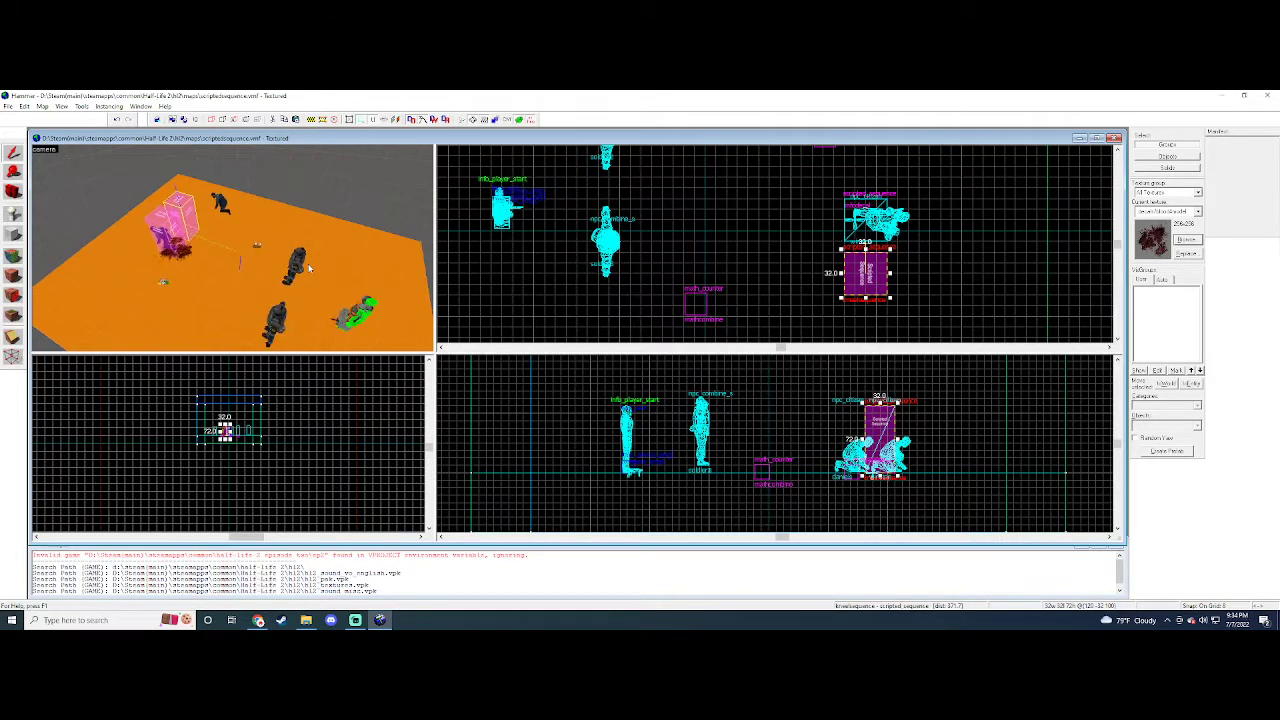
{"action": "key", "text": "Down"}
{"action": "key", "text": "Up"}
{"action": "key", "text": "a"}
{"action": "key", "text": "Right"}
{"action": "key", "text": "Up"}
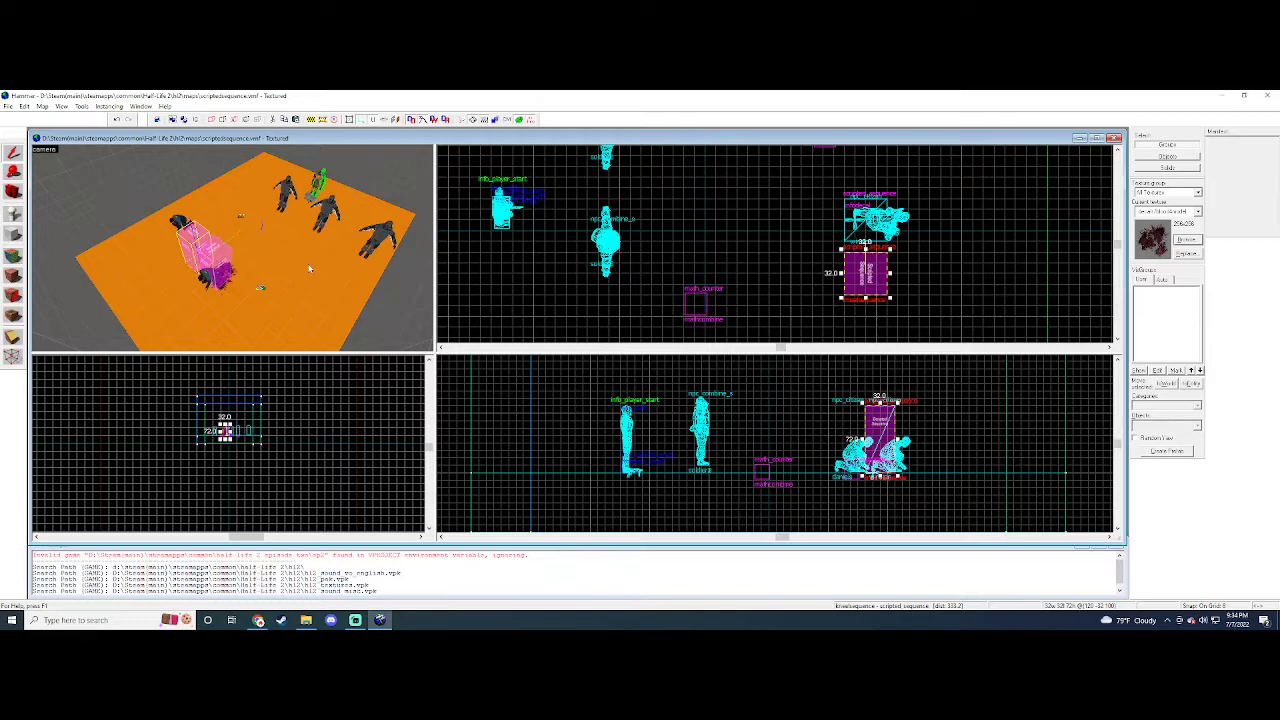
{"action": "key", "text": "Right"}
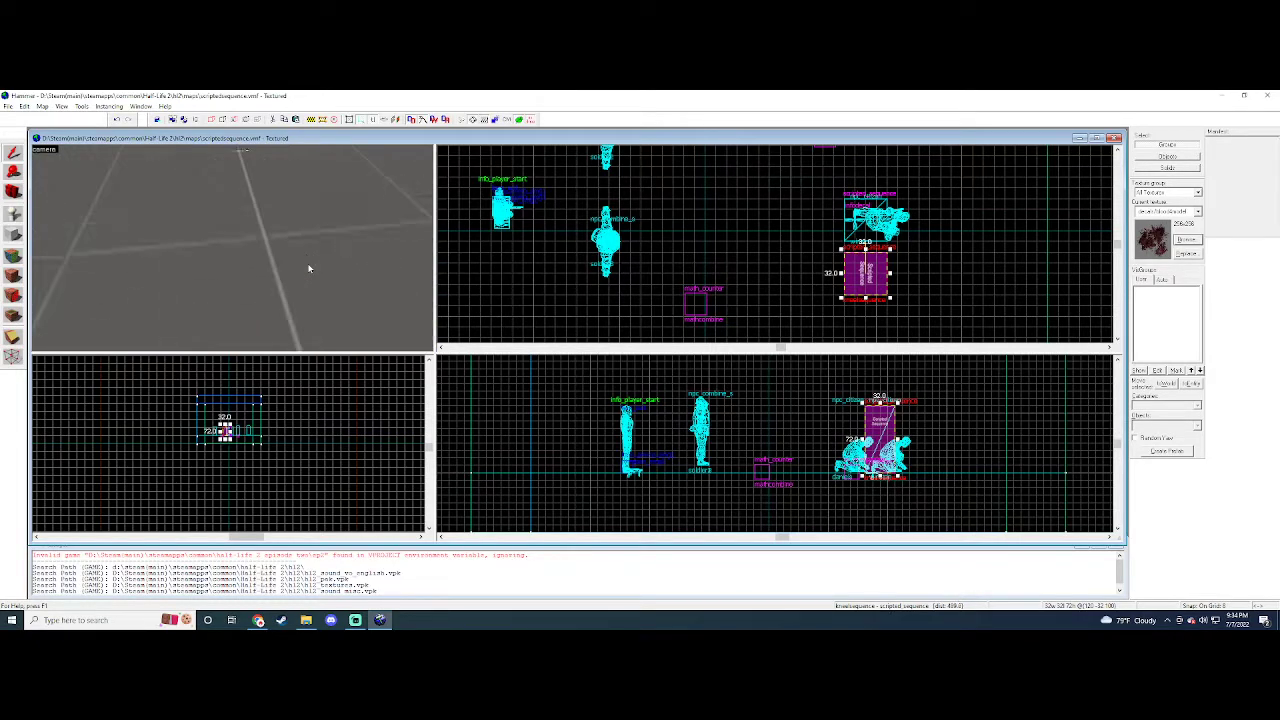
{"action": "key", "text": "s"}
{"action": "key", "text": "Up"}
{"action": "key", "text": "a"}
{"action": "key", "text": "Right"}
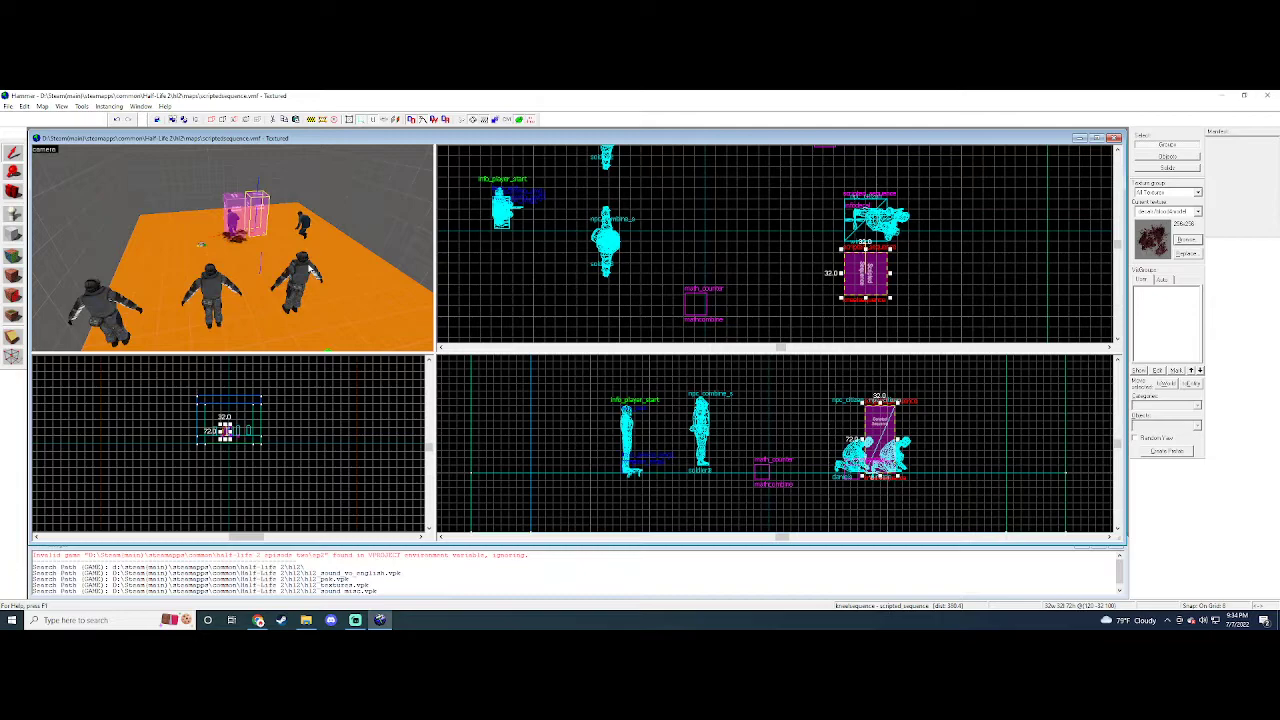
{"action": "key", "text": "d"}
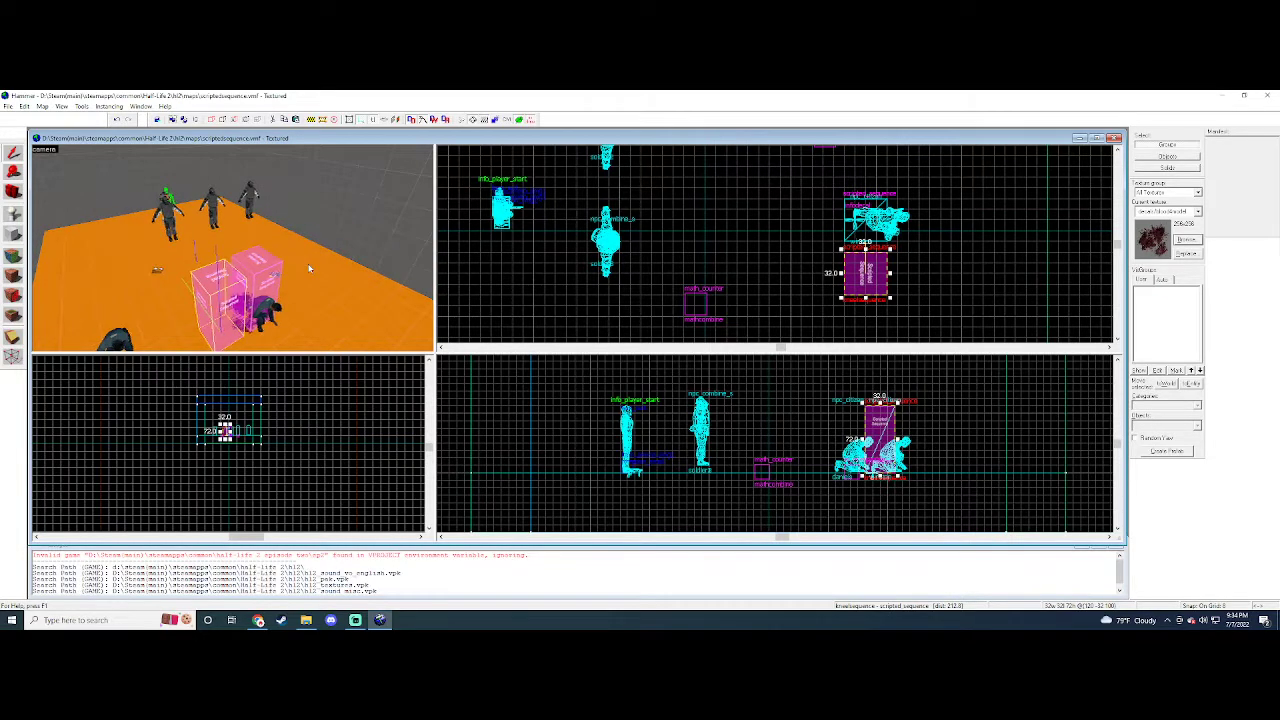
{"action": "key", "text": "a"}
{"action": "key", "text": "s"}
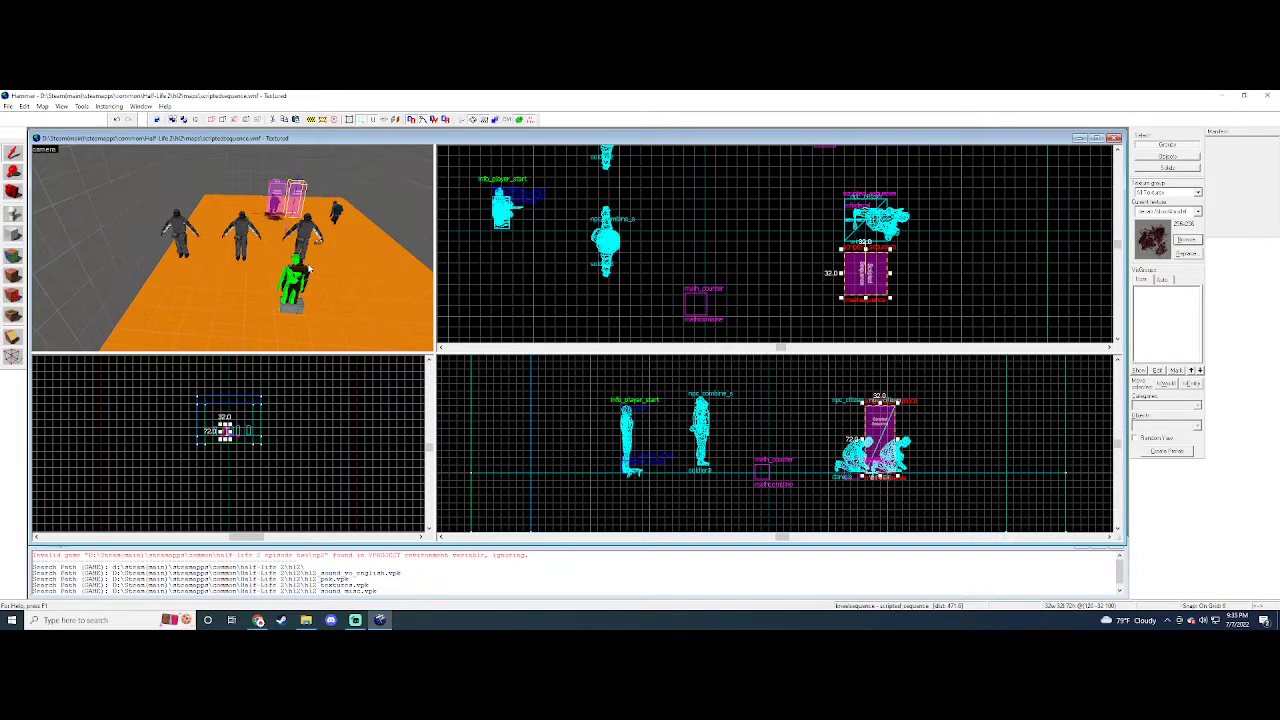
{"action": "key", "text": "a"}
{"action": "key", "text": "Right"}
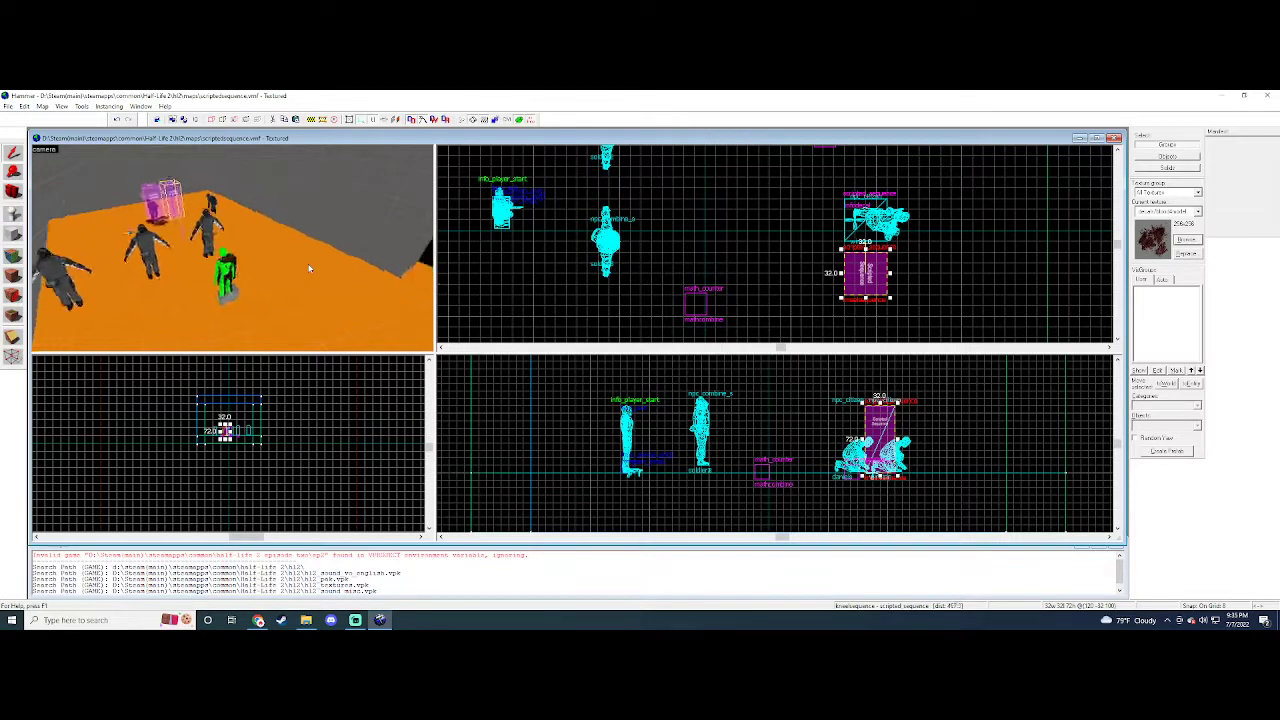
{"action": "key", "text": "a"}
{"action": "key", "text": "Right"}
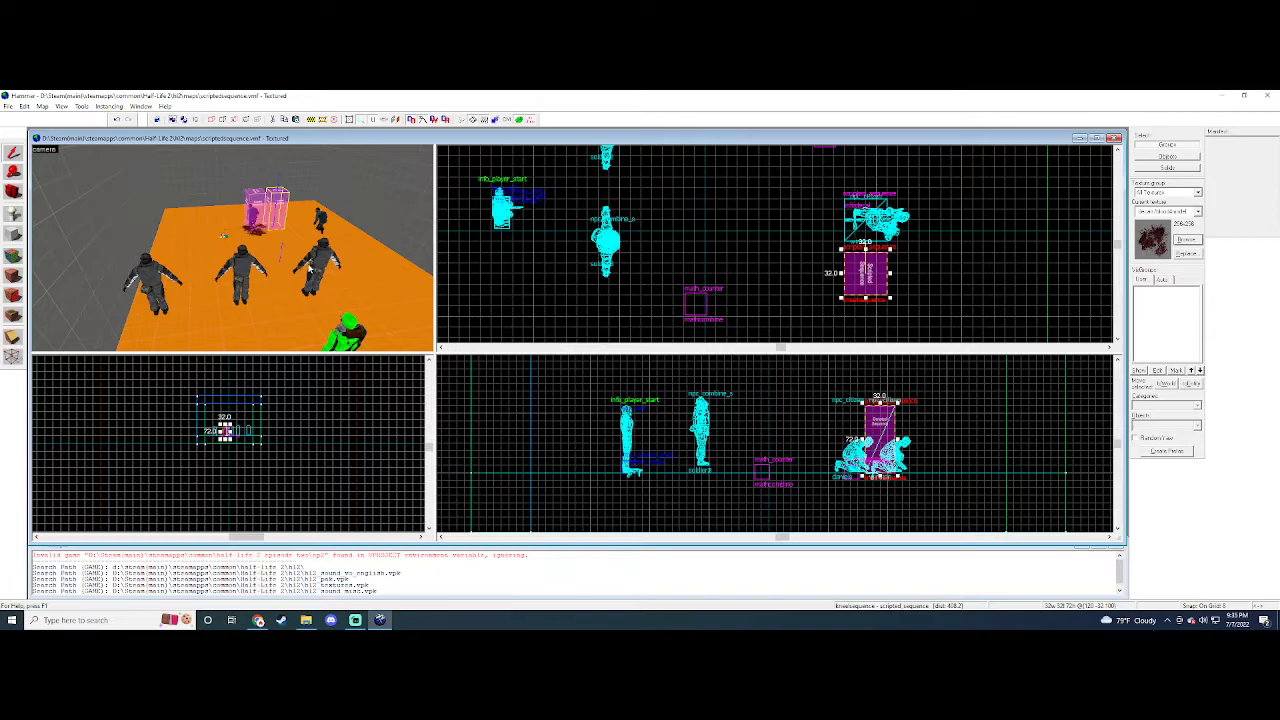
{"action": "key", "text": "w"}
{"action": "key", "text": "a"}
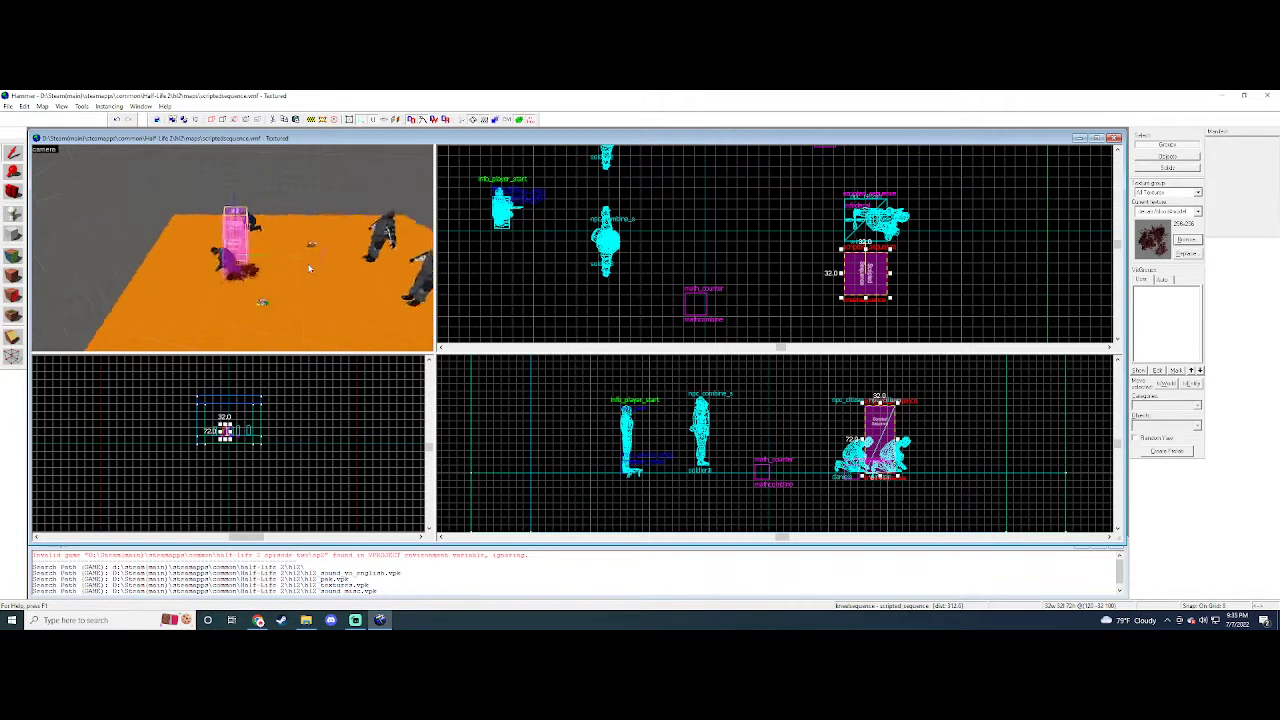
{"action": "key", "text": "w"}
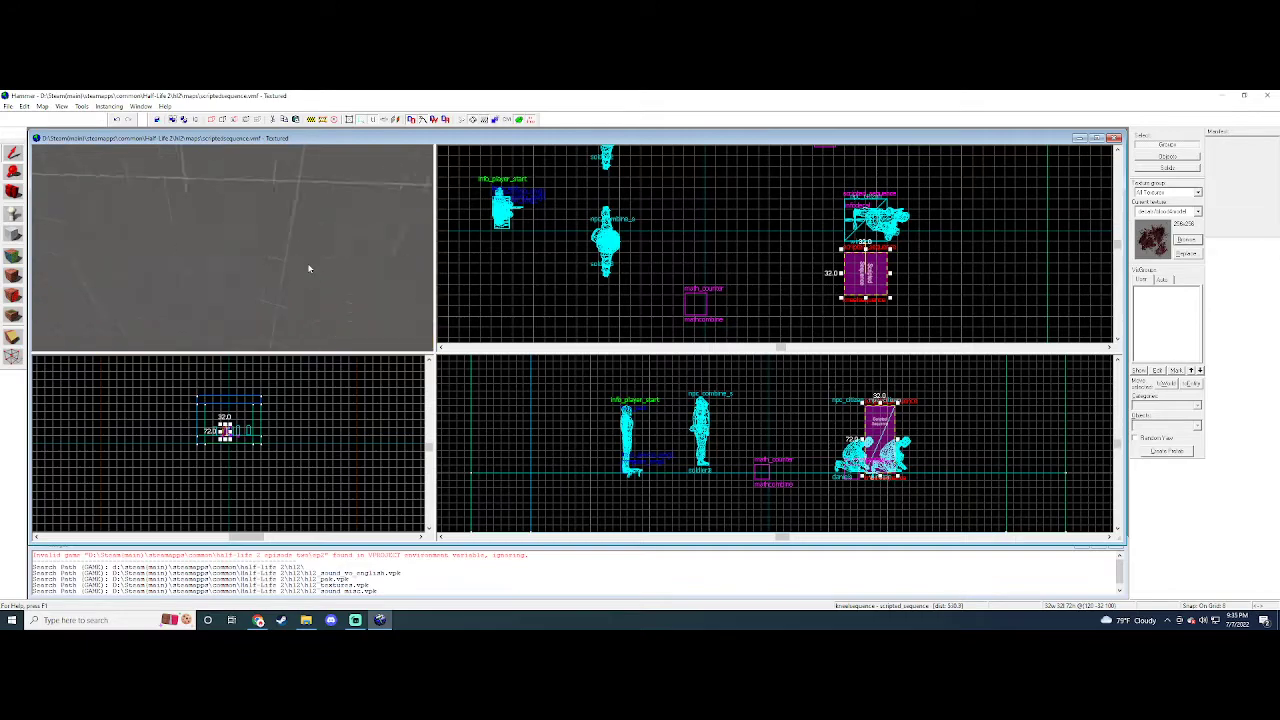
{"action": "key", "text": "w"}
{"action": "key", "text": "d"}
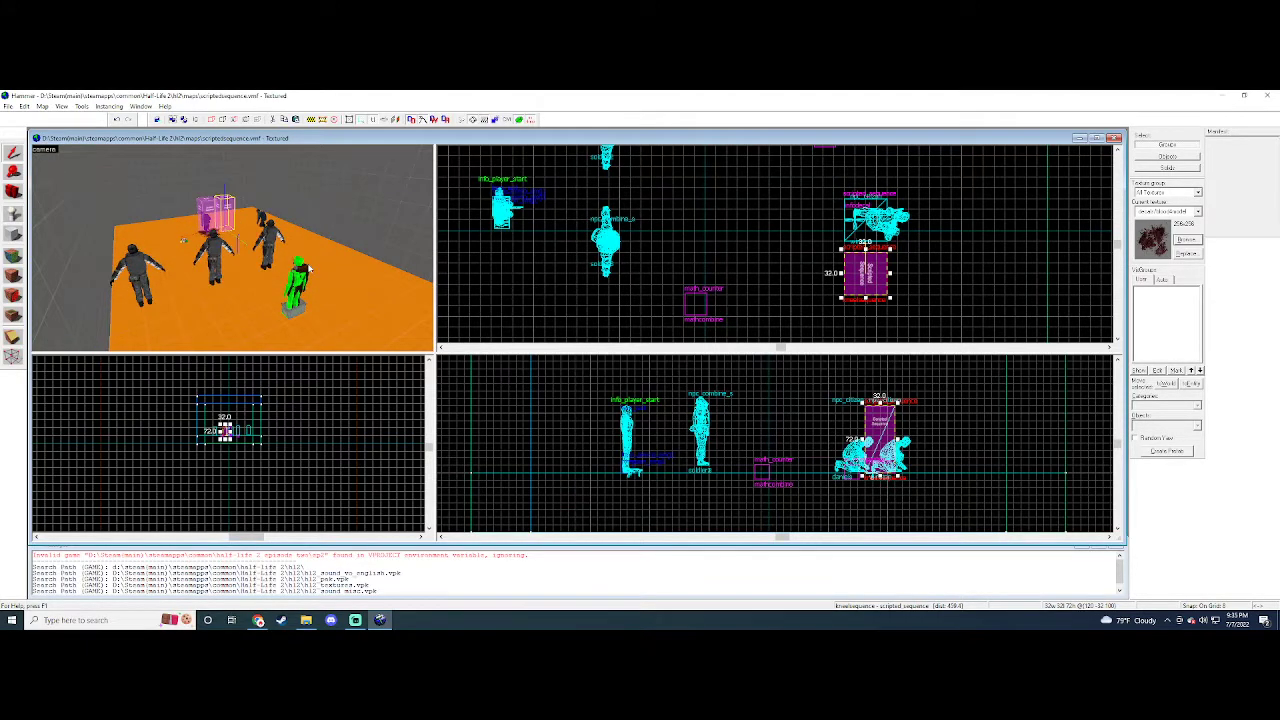
{"action": "key", "text": "w"}
- Browse the available model animation sequences in the properties of daniels, and close them without applying a change
{"action": "key", "text": "alt+Return"}
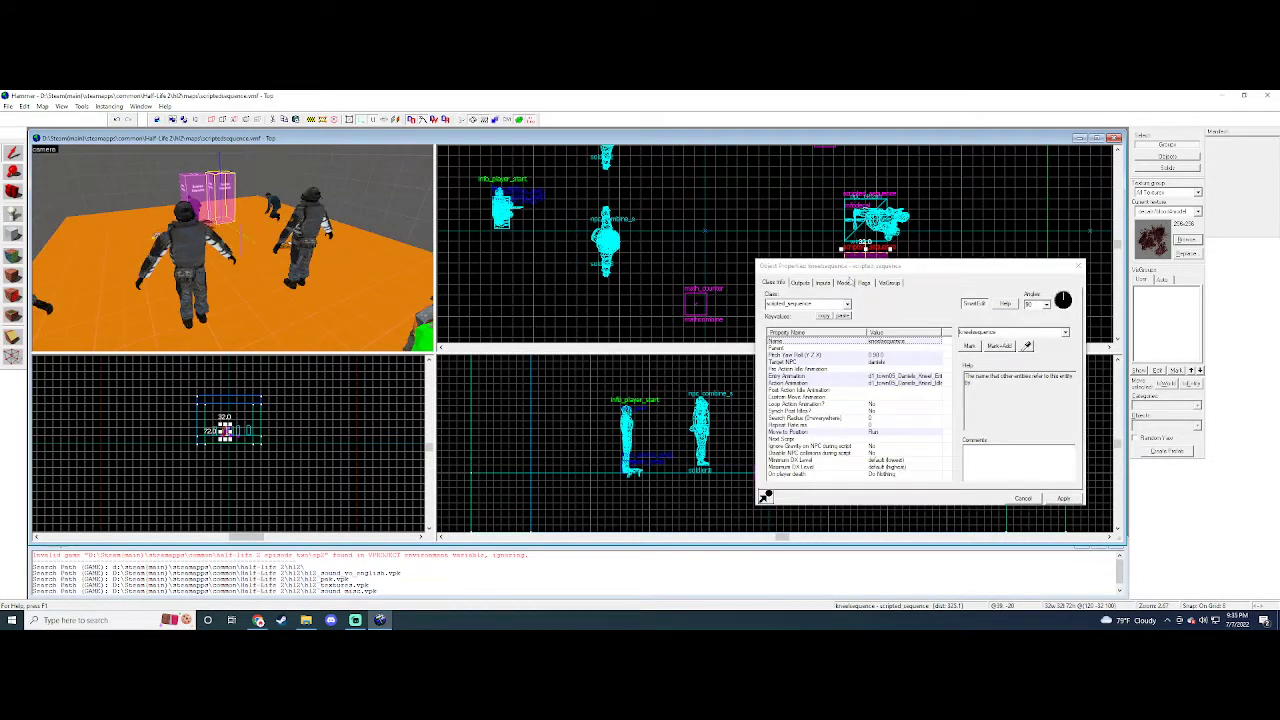
{"action": "left_click", "coordinate": [272, 210]}
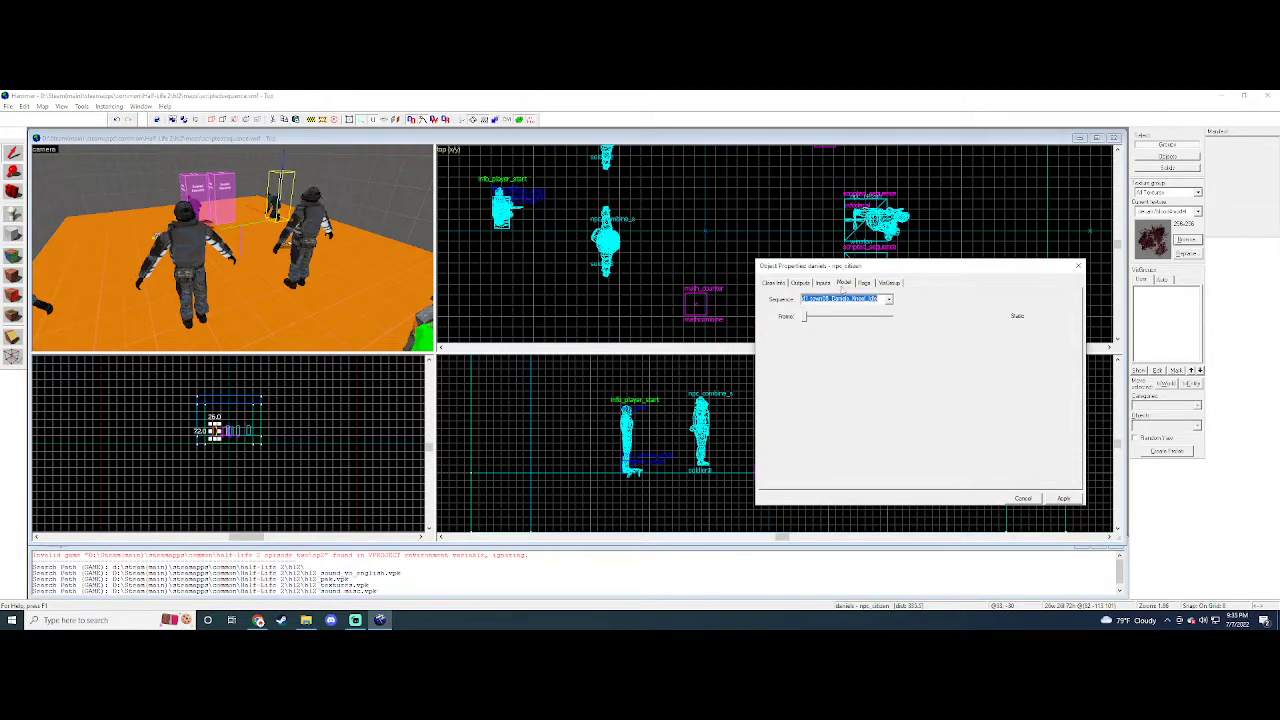
{"action": "left_click", "coordinate": [888, 299]}
{"action": "scroll", "coordinate": [836, 383], "scroll_direction": "down", "scroll_amount": 5}
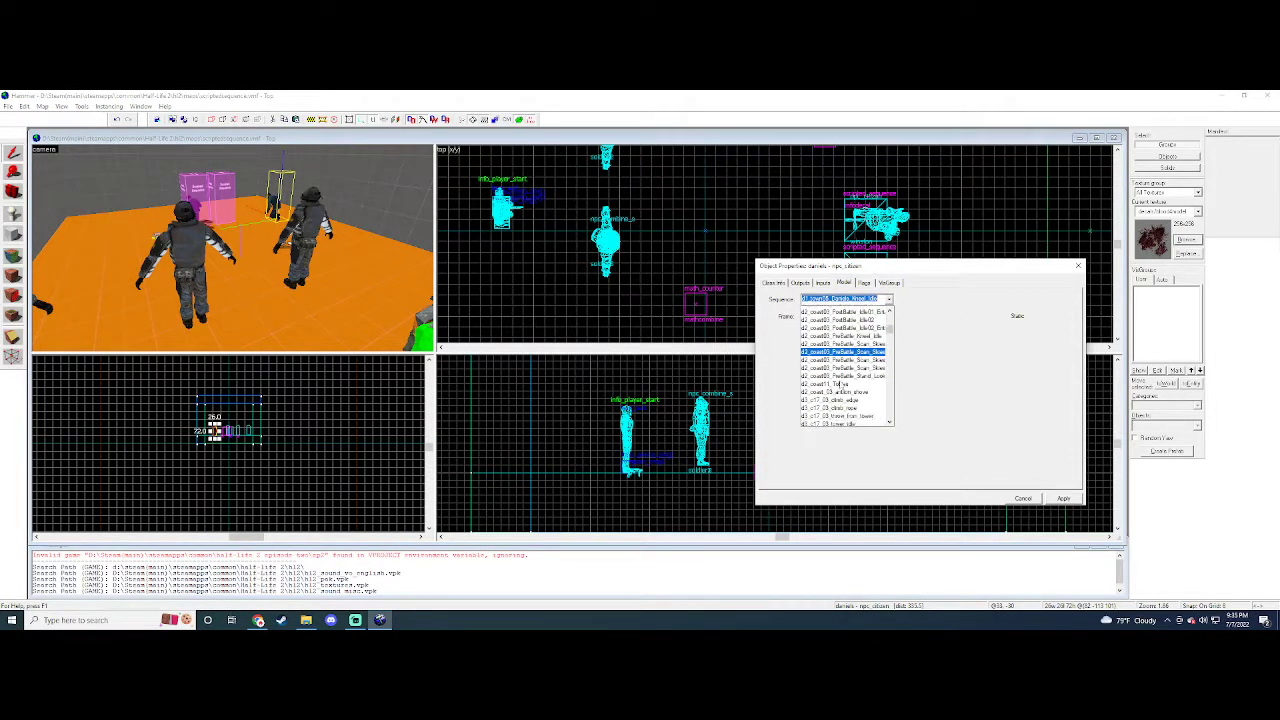
{"action": "left_click", "coordinate": [1022, 371]}
{"action": "left_click", "coordinate": [1079, 269]}
{"action": "scroll", "coordinate": [340, 275], "scroll_direction": "down", "scroll_amount": 3}
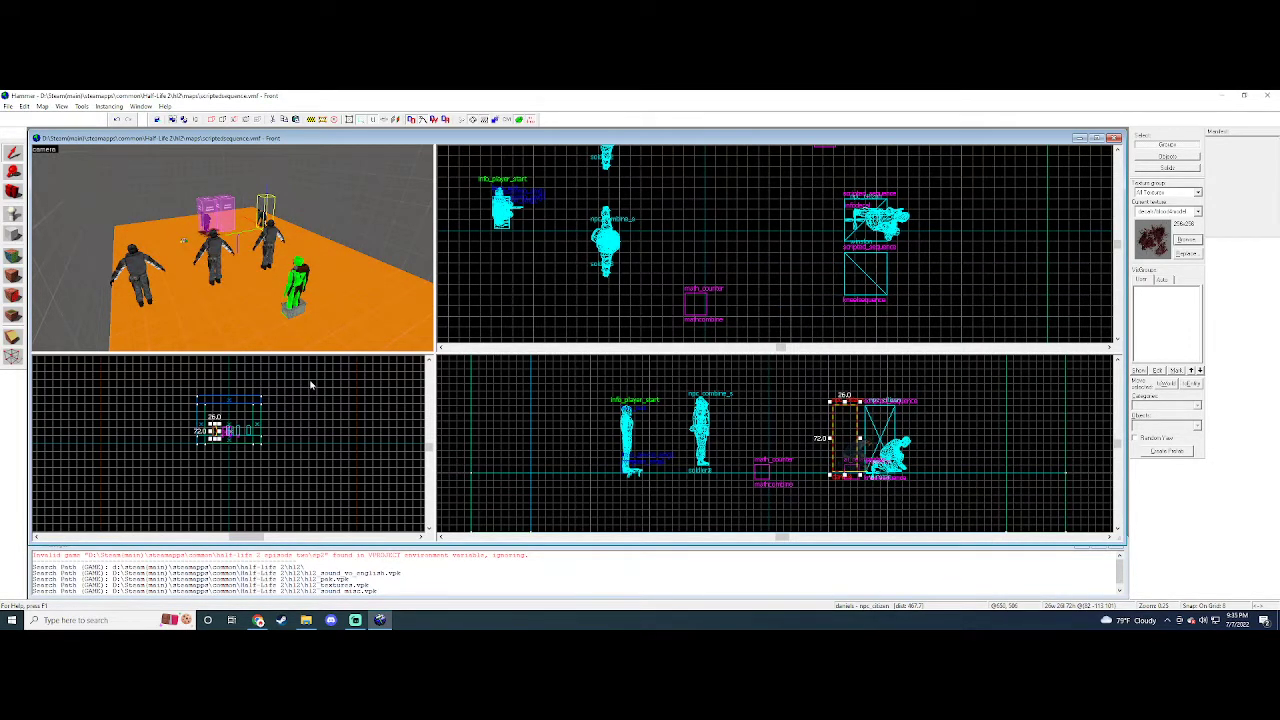
{"action": "key", "text": "Left"}
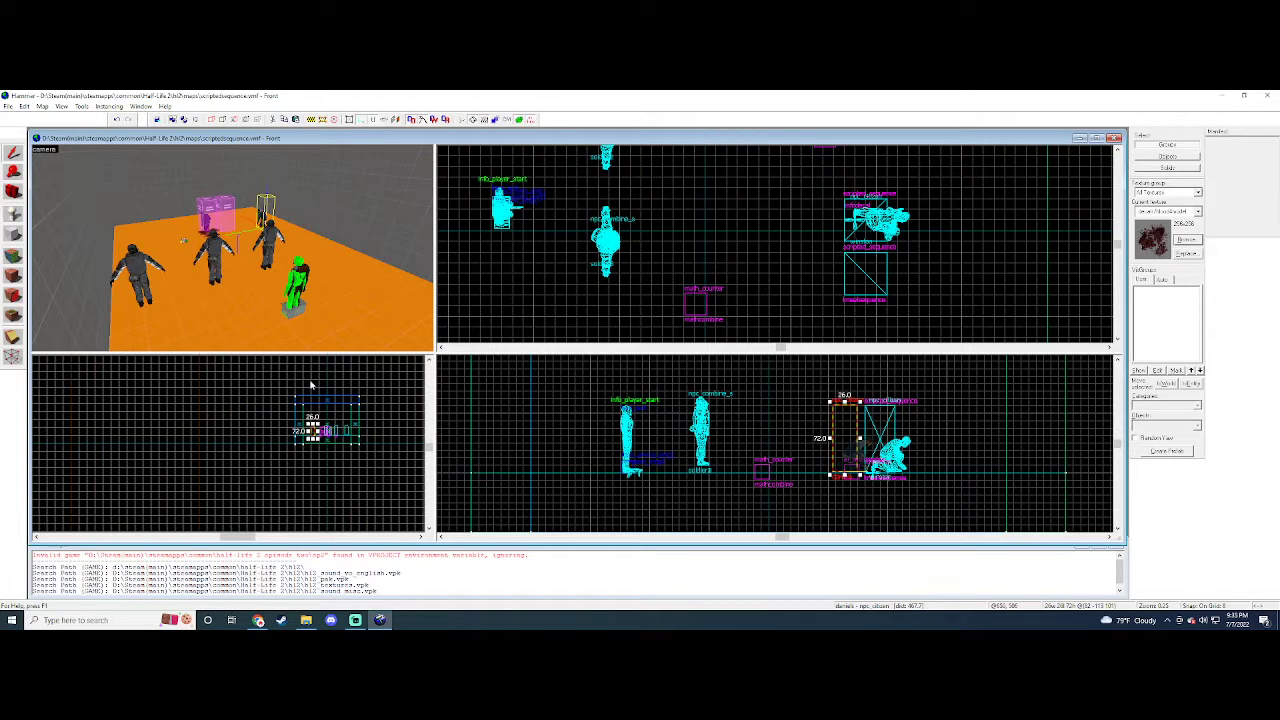
{"action": "key", "text": "d"}
{"action": "key", "text": "Left"}
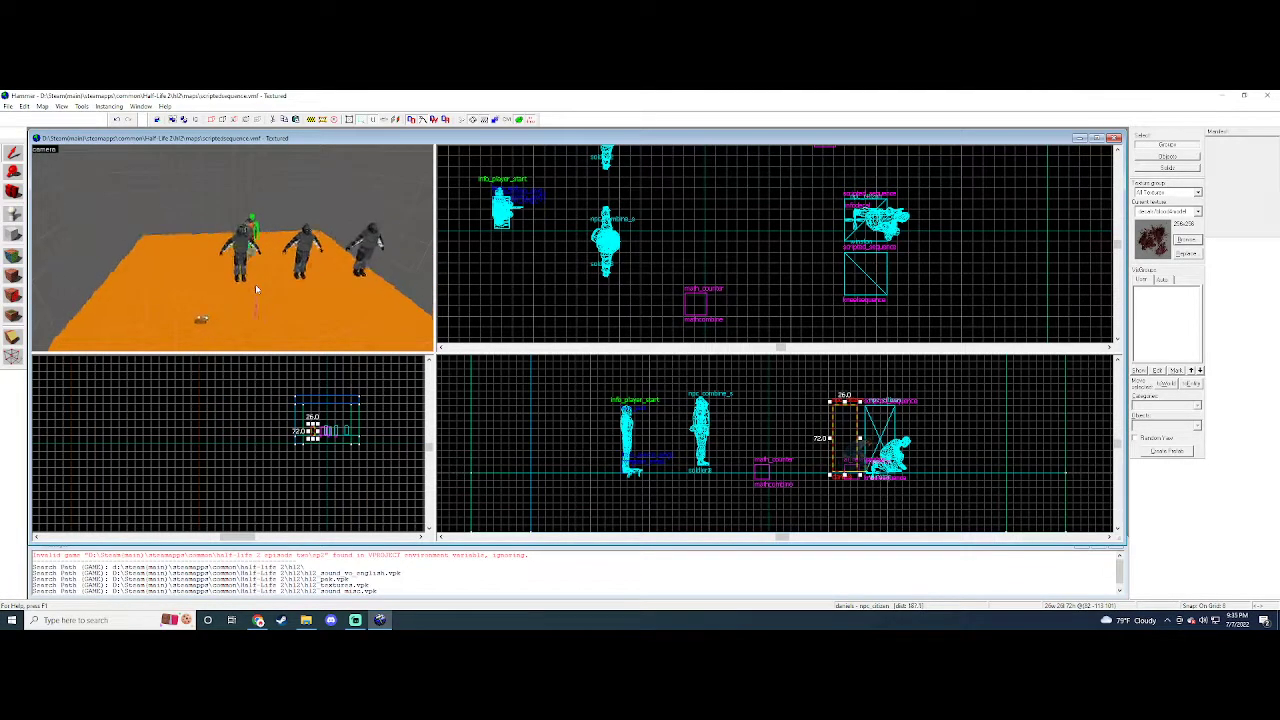
{"action": "key", "text": "d"}
{"action": "key", "text": "Left"}
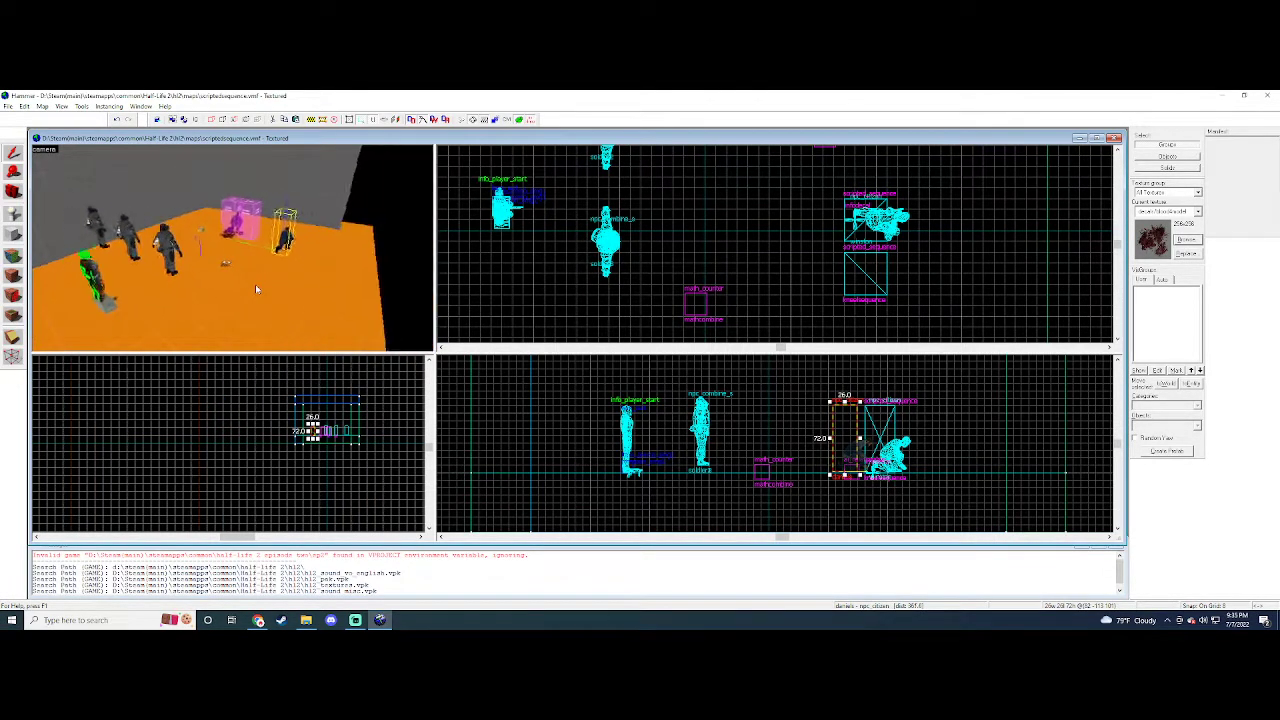
{"action": "key", "text": "a"}
{"action": "key", "text": "Right"}
{"action": "key", "text": "Down"}
{"action": "key", "text": "s"}
{"action": "key", "text": "Up"}
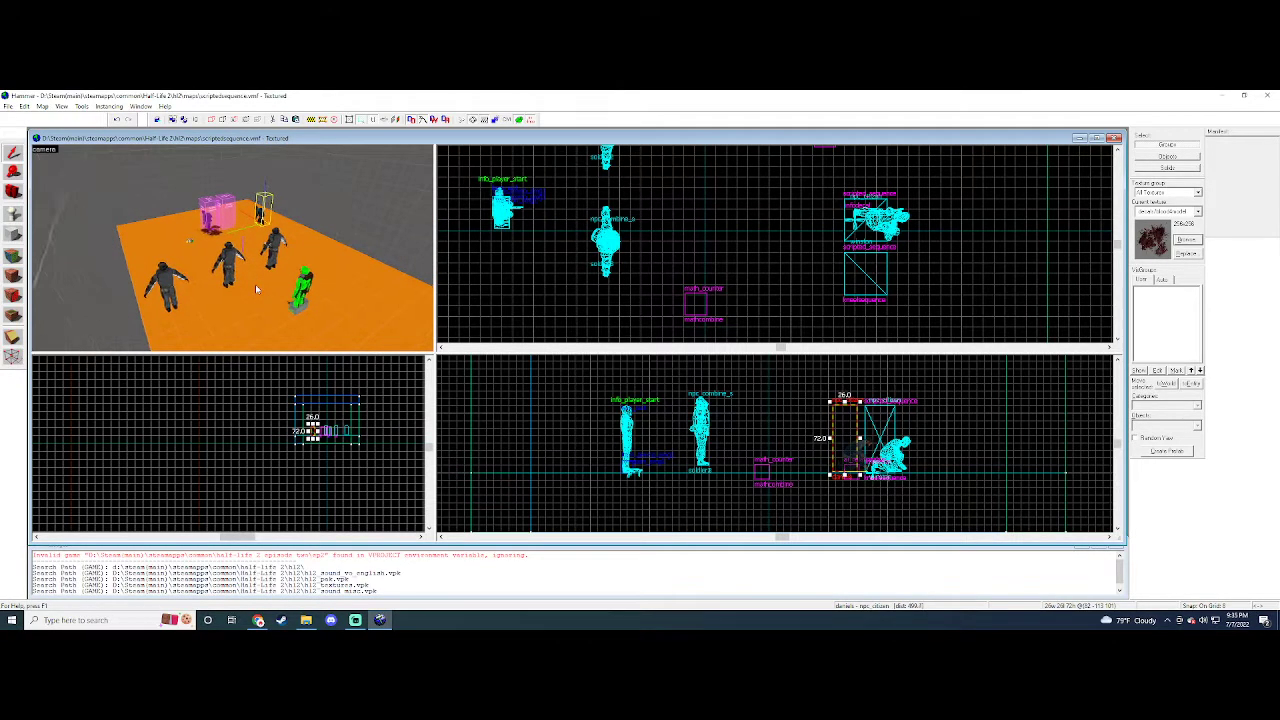
{"action": "key", "text": "Down"}
{"action": "key", "text": "s"}
{"action": "key", "text": "Right"}
{"action": "key", "text": "Left"}
{"action": "key", "text": "w"}
{"action": "key", "text": "s"}
{"action": "key", "text": "Down"}
{"action": "key", "text": "Right"}
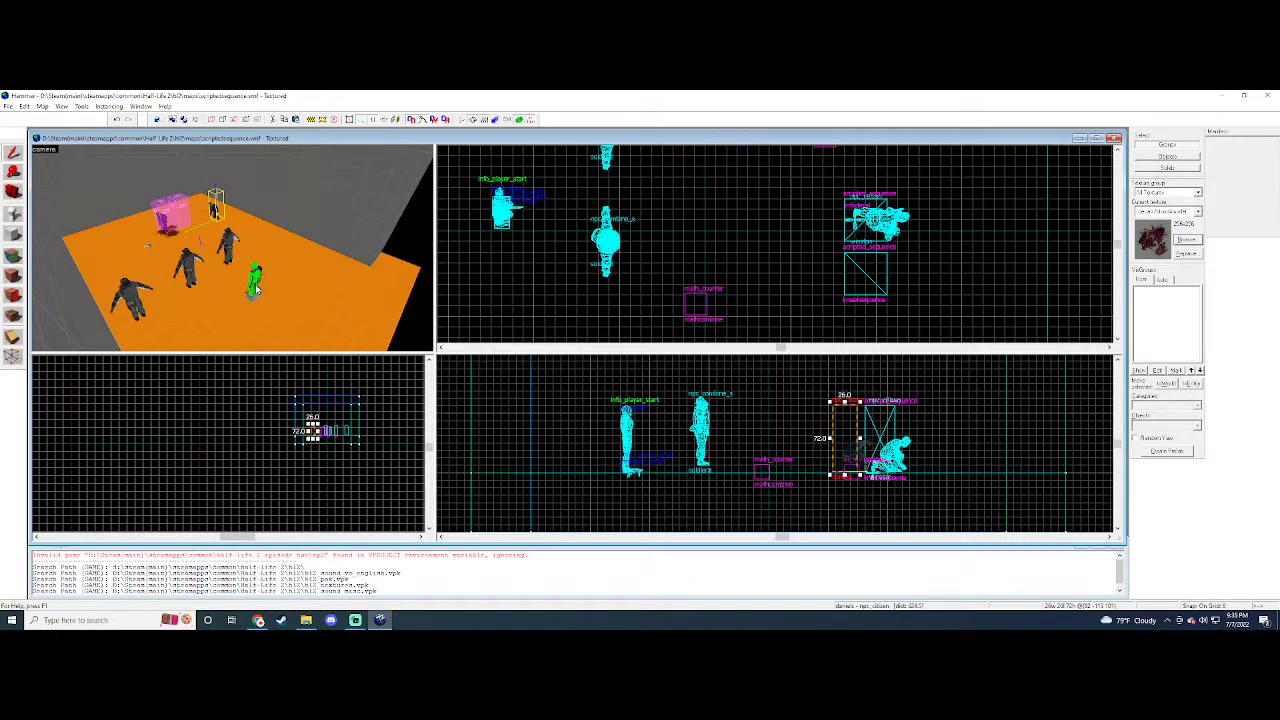